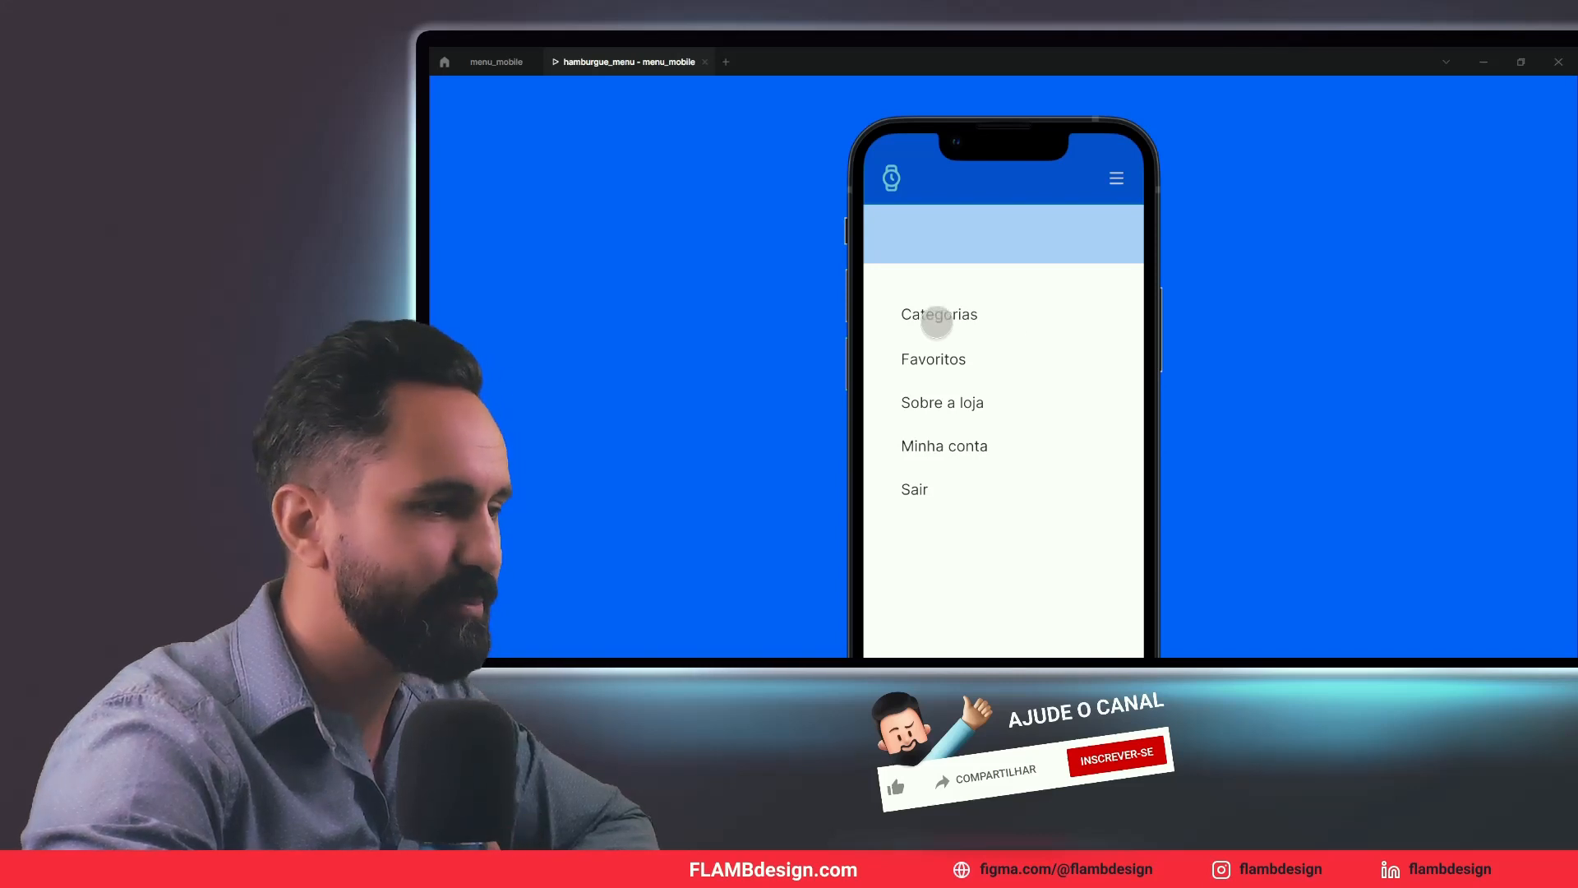
# Step: Test the hamburger menu prototype by opening Categorias, Favoritos and Sobre a loja, reopening the menu between pages
pyautogui.click(937, 315)
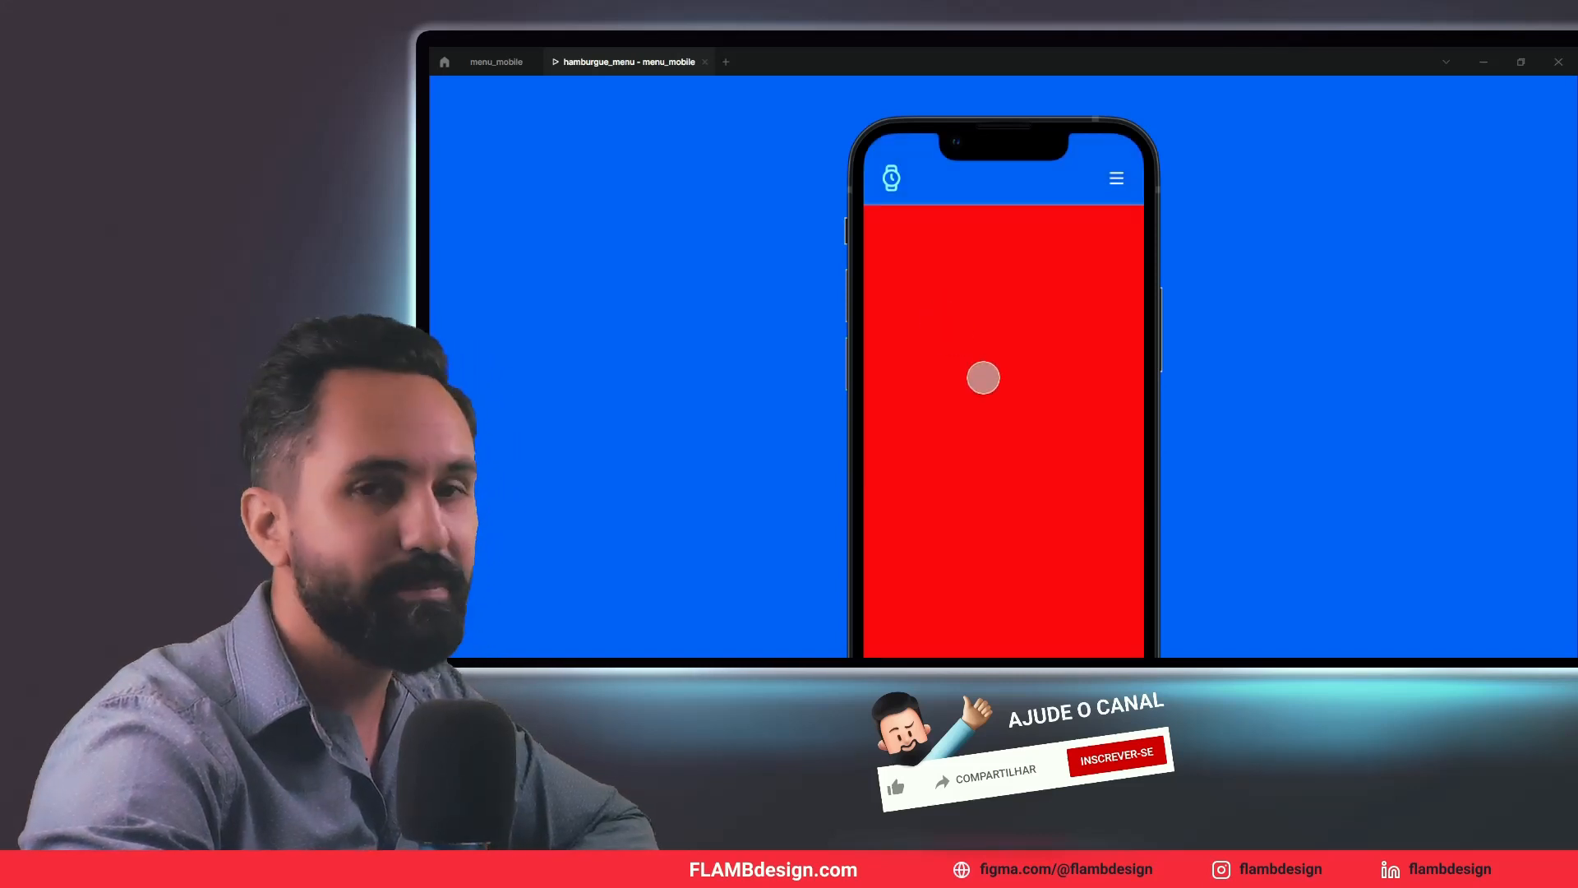
pyautogui.click(1116, 178)
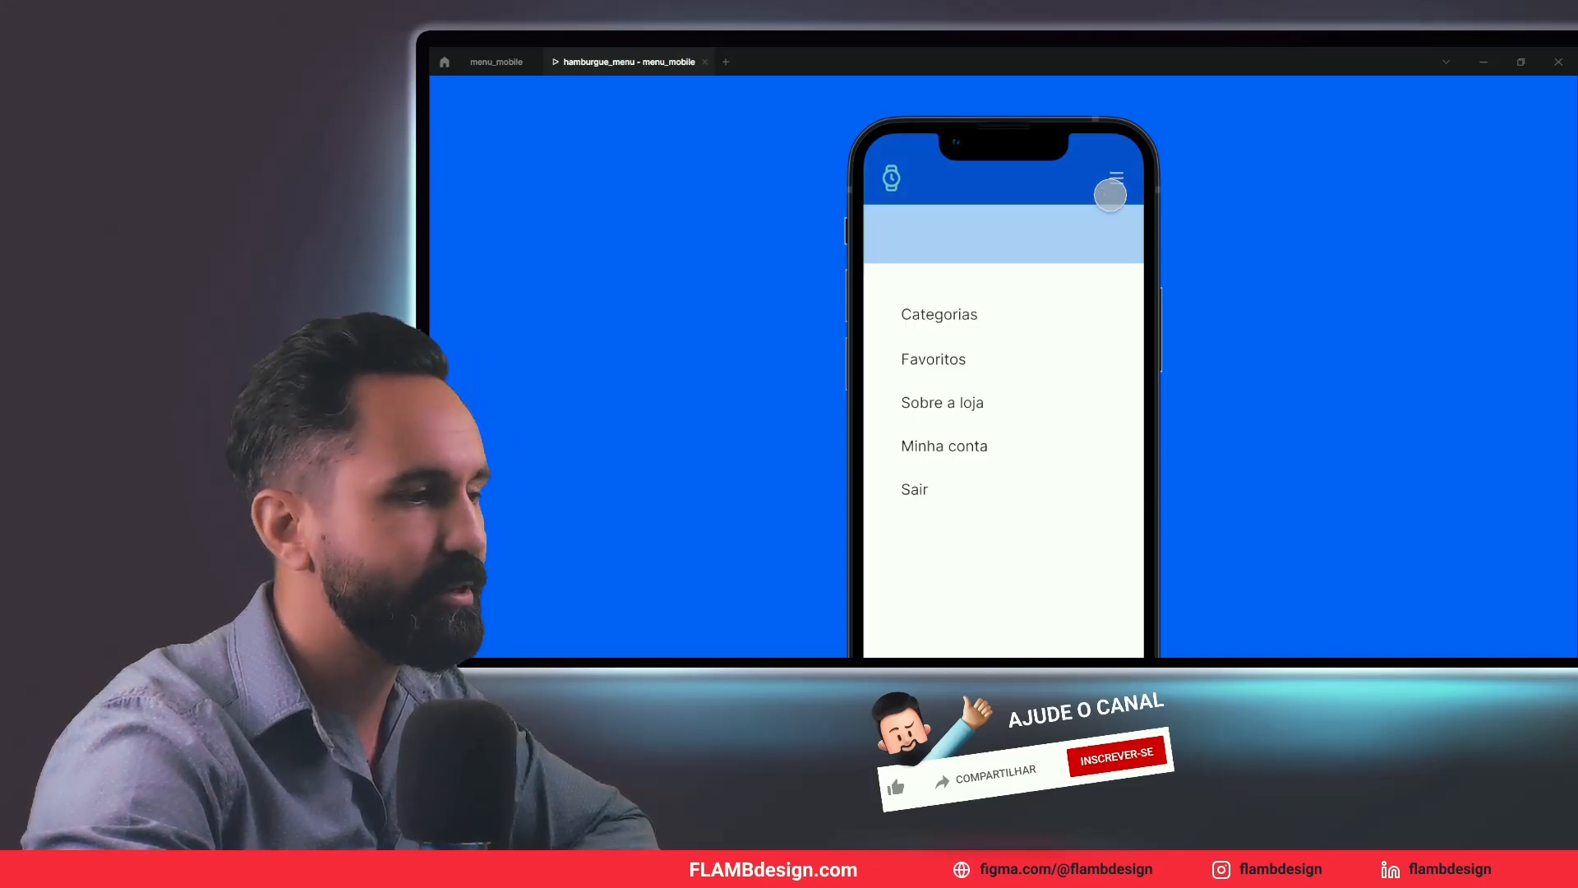
pyautogui.click(941, 360)
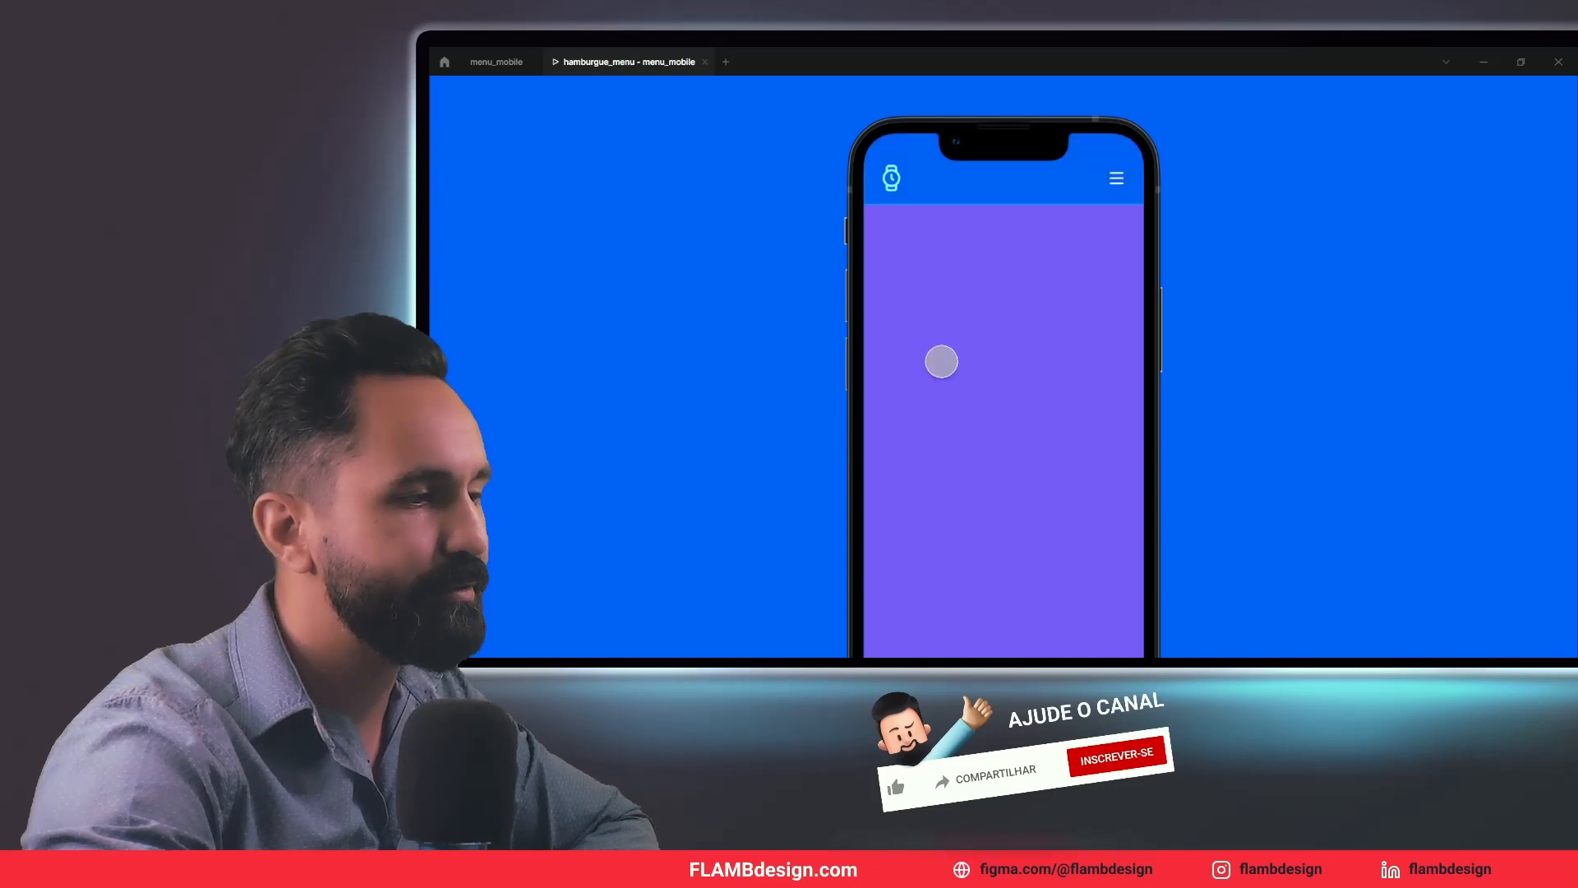
pyautogui.click(1114, 178)
pyautogui.click(942, 400)
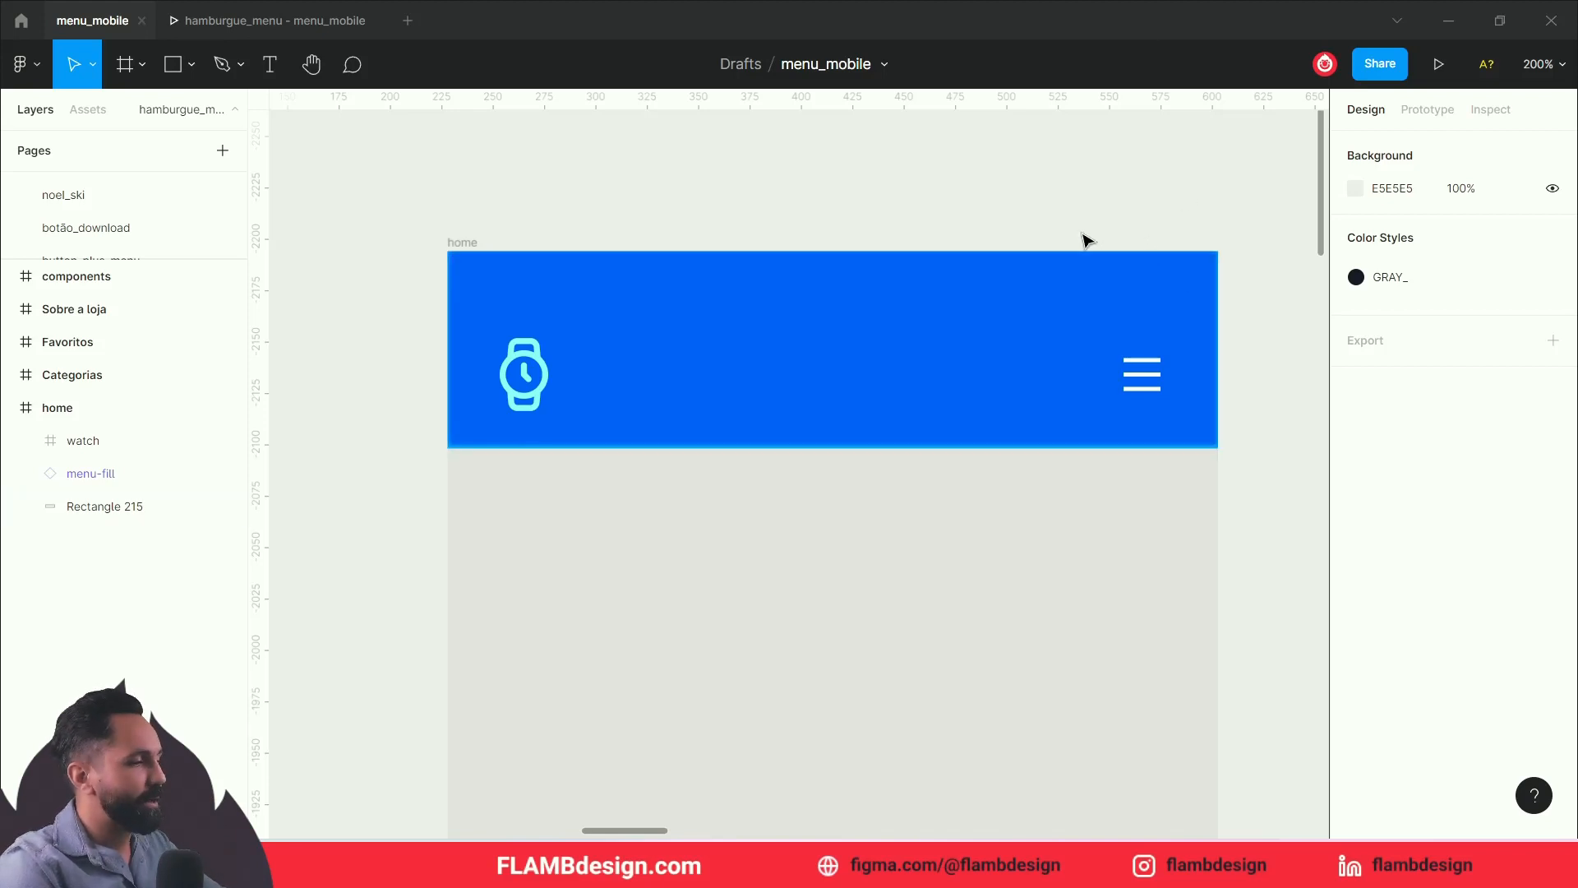
# Step: Examine the home frame and its header elements: the blue rectangle, the hamburger menu icon and the watch icon
pyautogui.click(1013, 336)
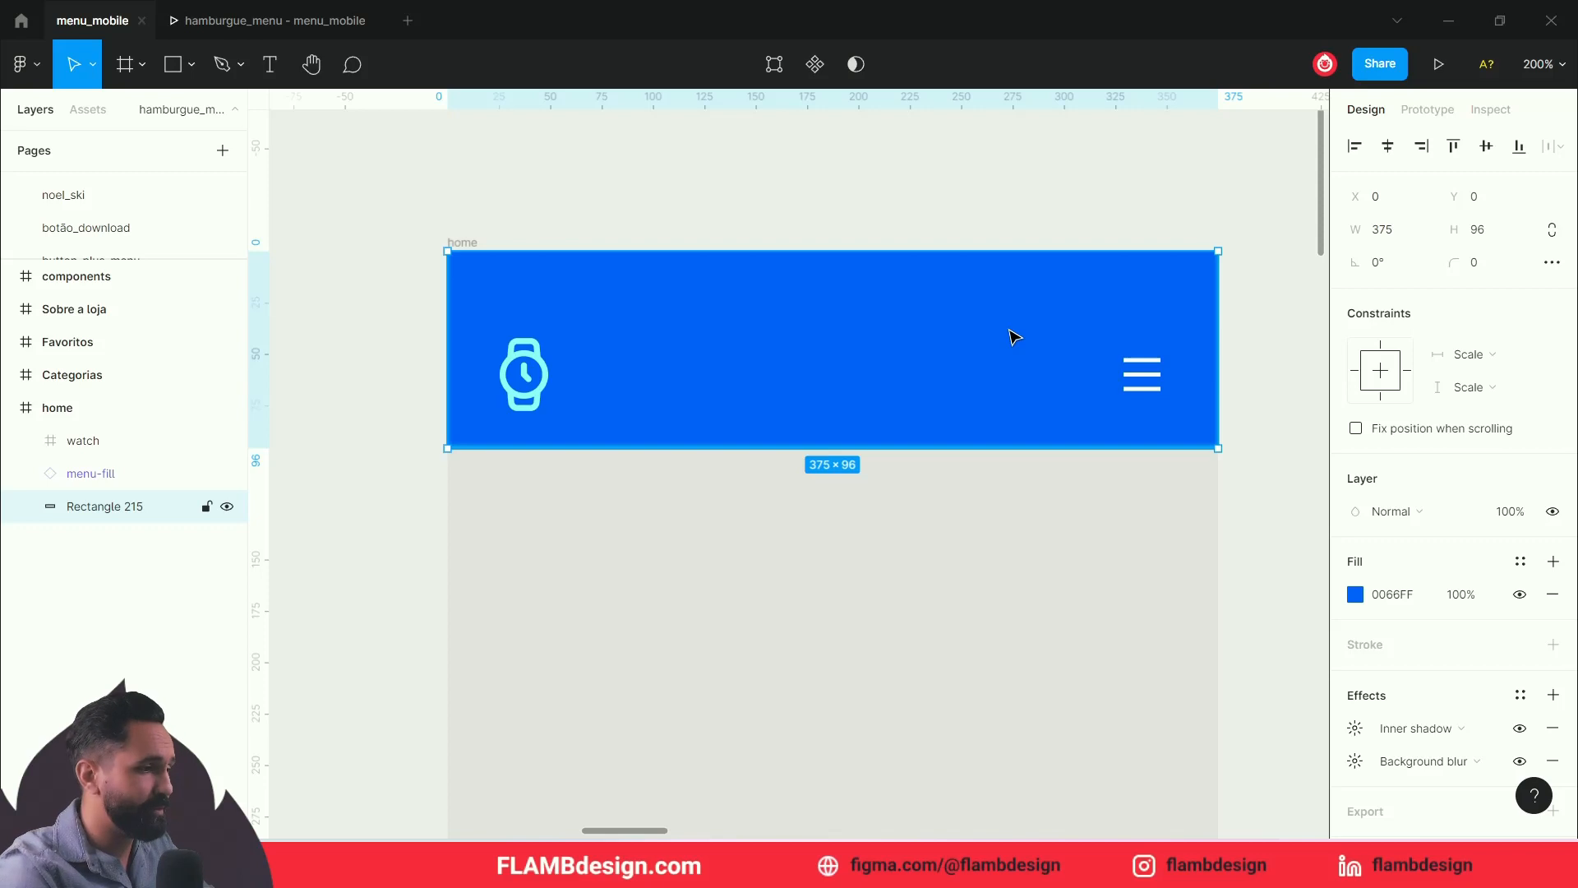
pyautogui.click(972, 225)
pyautogui.click(963, 299)
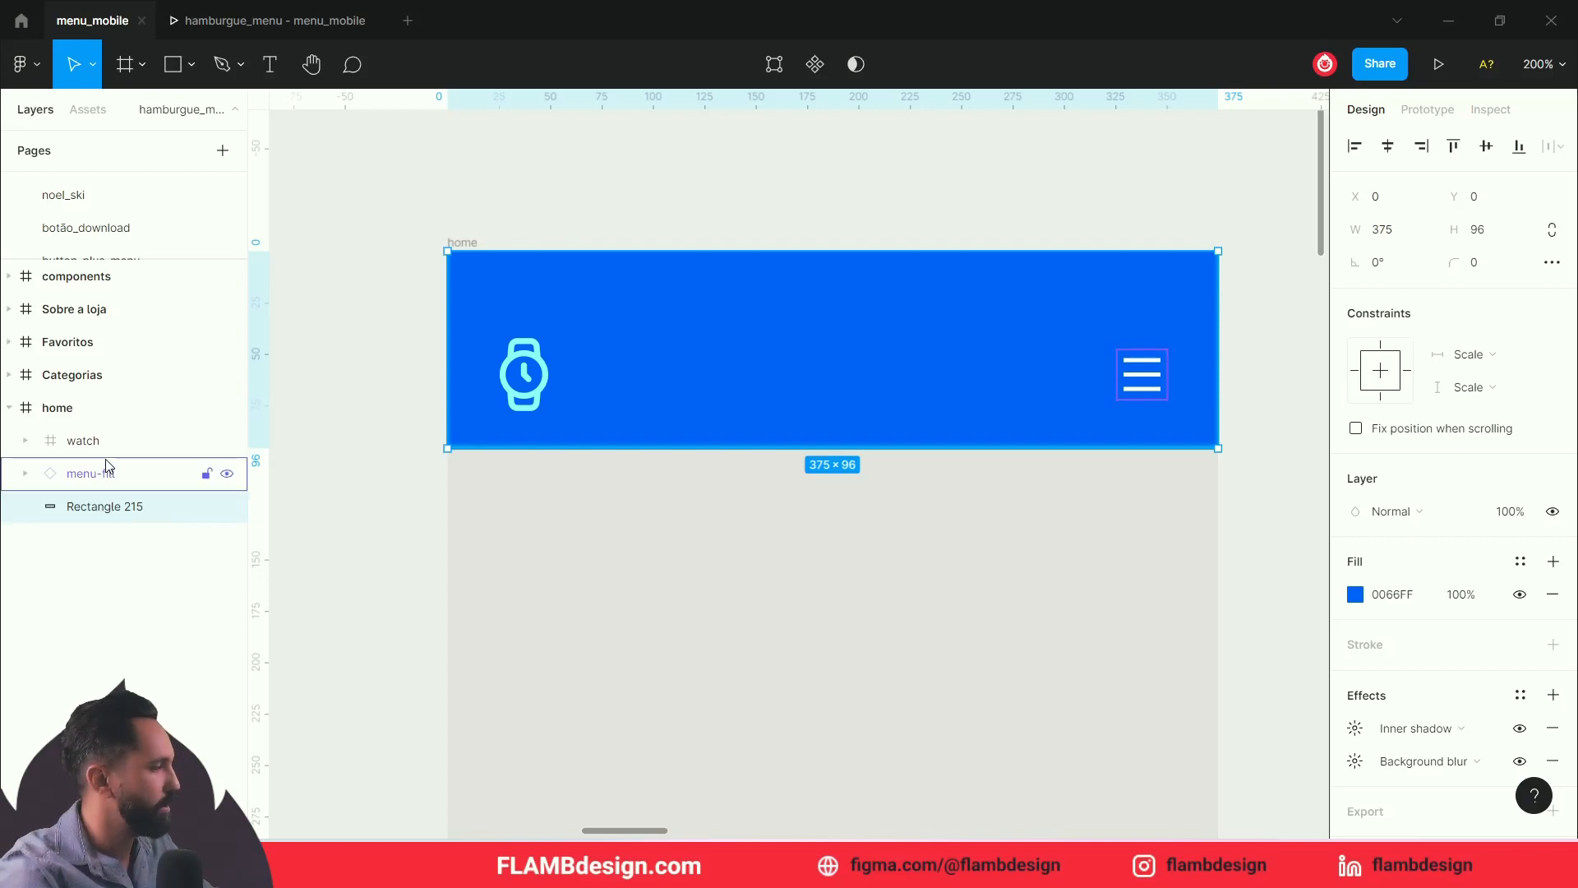
pyautogui.click(1154, 387)
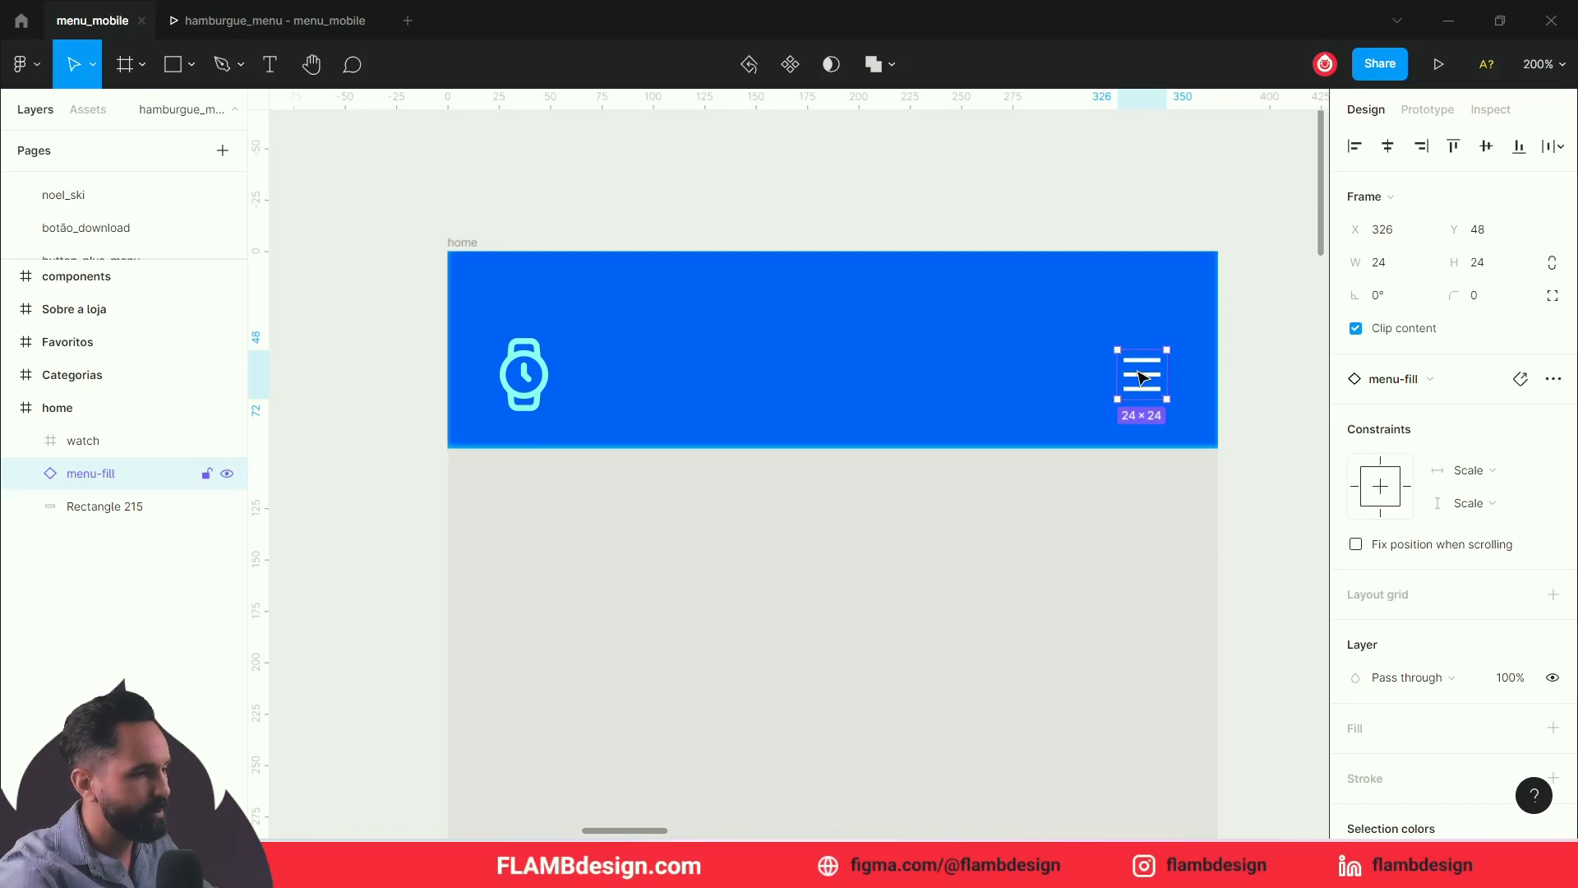
pyautogui.click(588, 375)
pyautogui.click(552, 374)
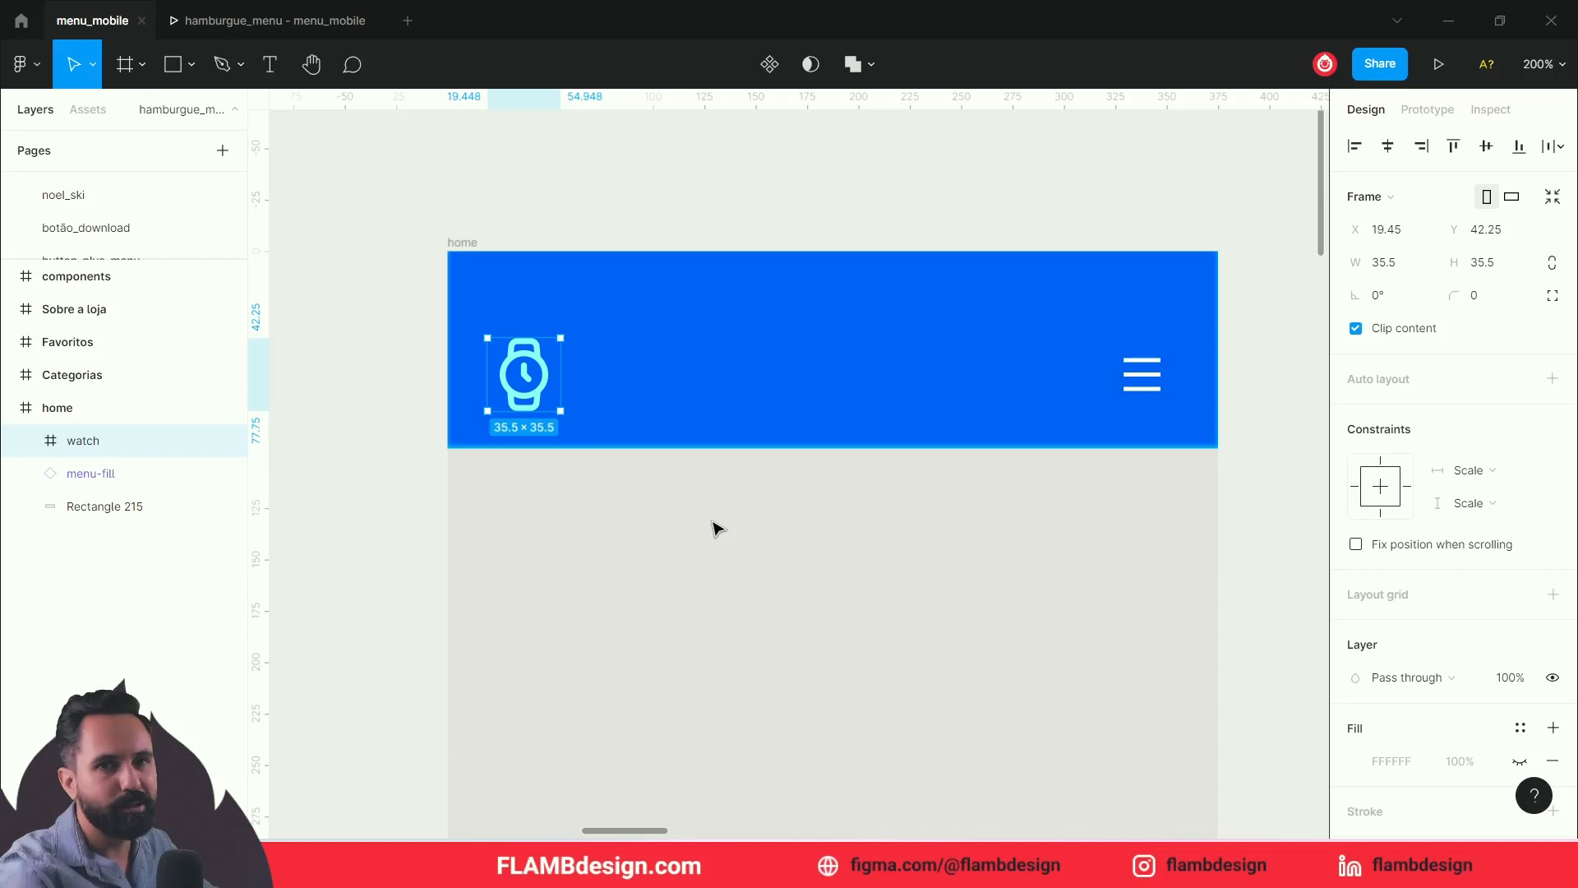
pyautogui.click(844, 367)
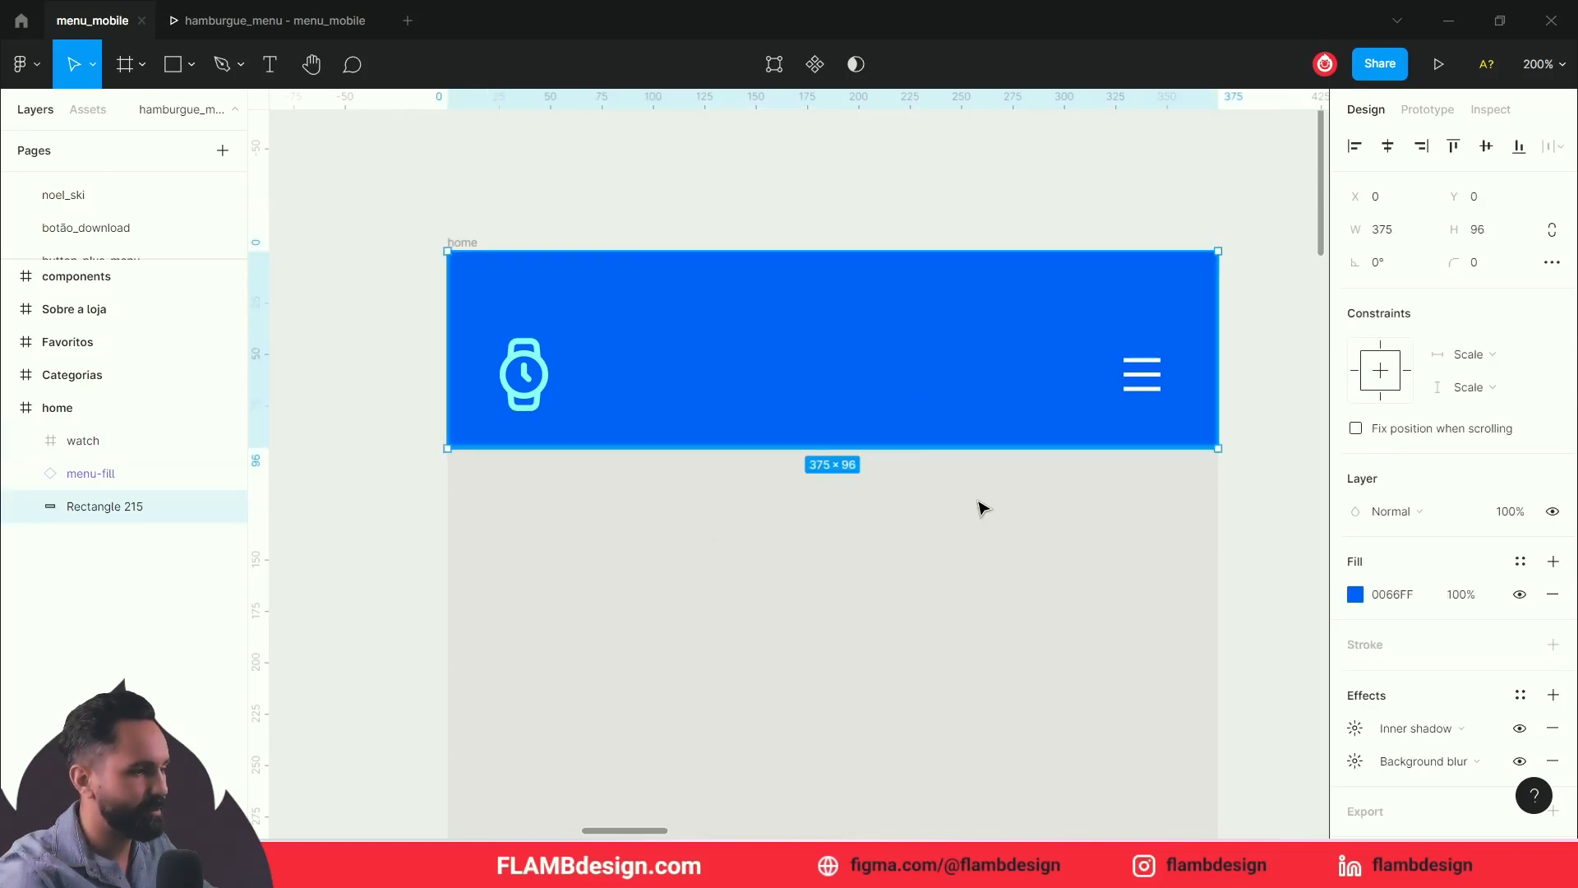
pyautogui.click(1153, 383)
pyautogui.click(836, 268)
pyautogui.click(509, 383)
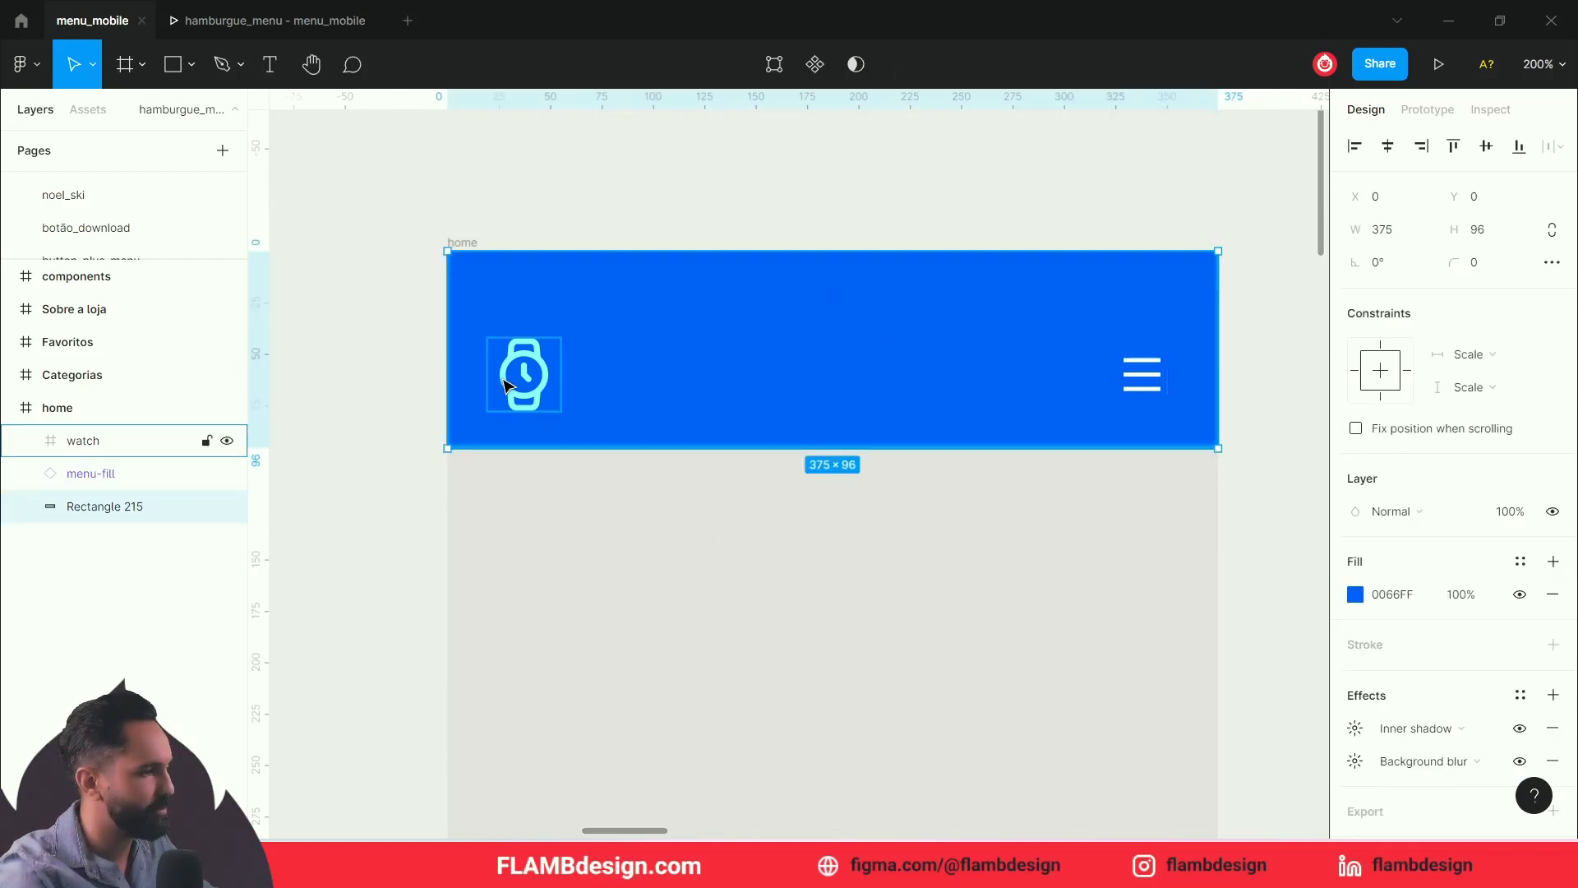
pyautogui.click(983, 493)
pyautogui.click(1176, 373)
pyautogui.click(1154, 376)
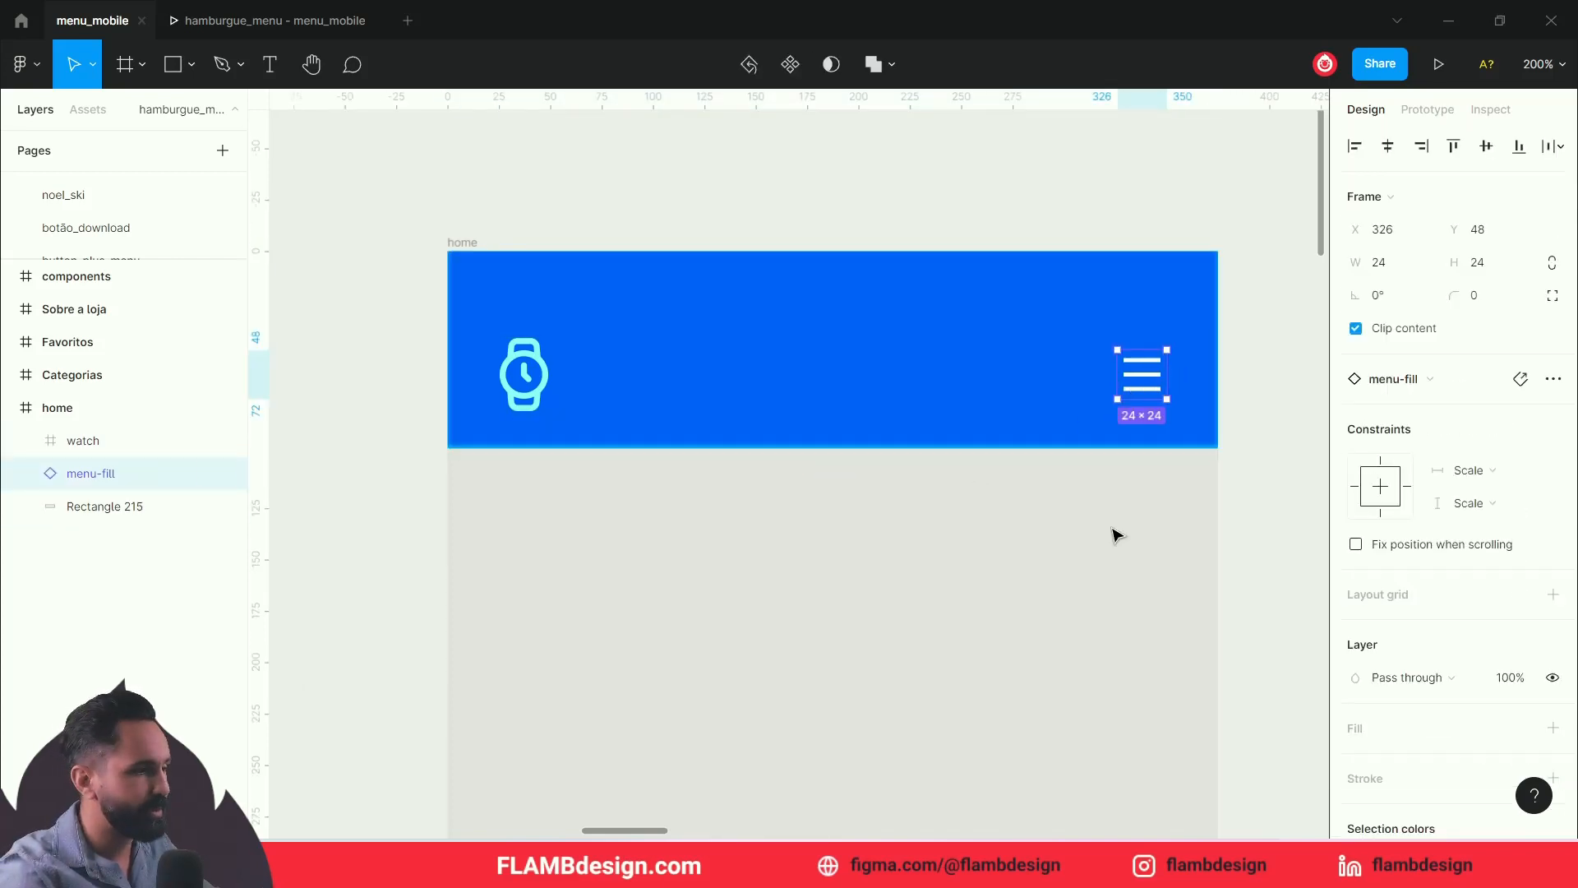
pyautogui.click(1176, 565)
pyautogui.click(1150, 380)
pyautogui.click(1128, 583)
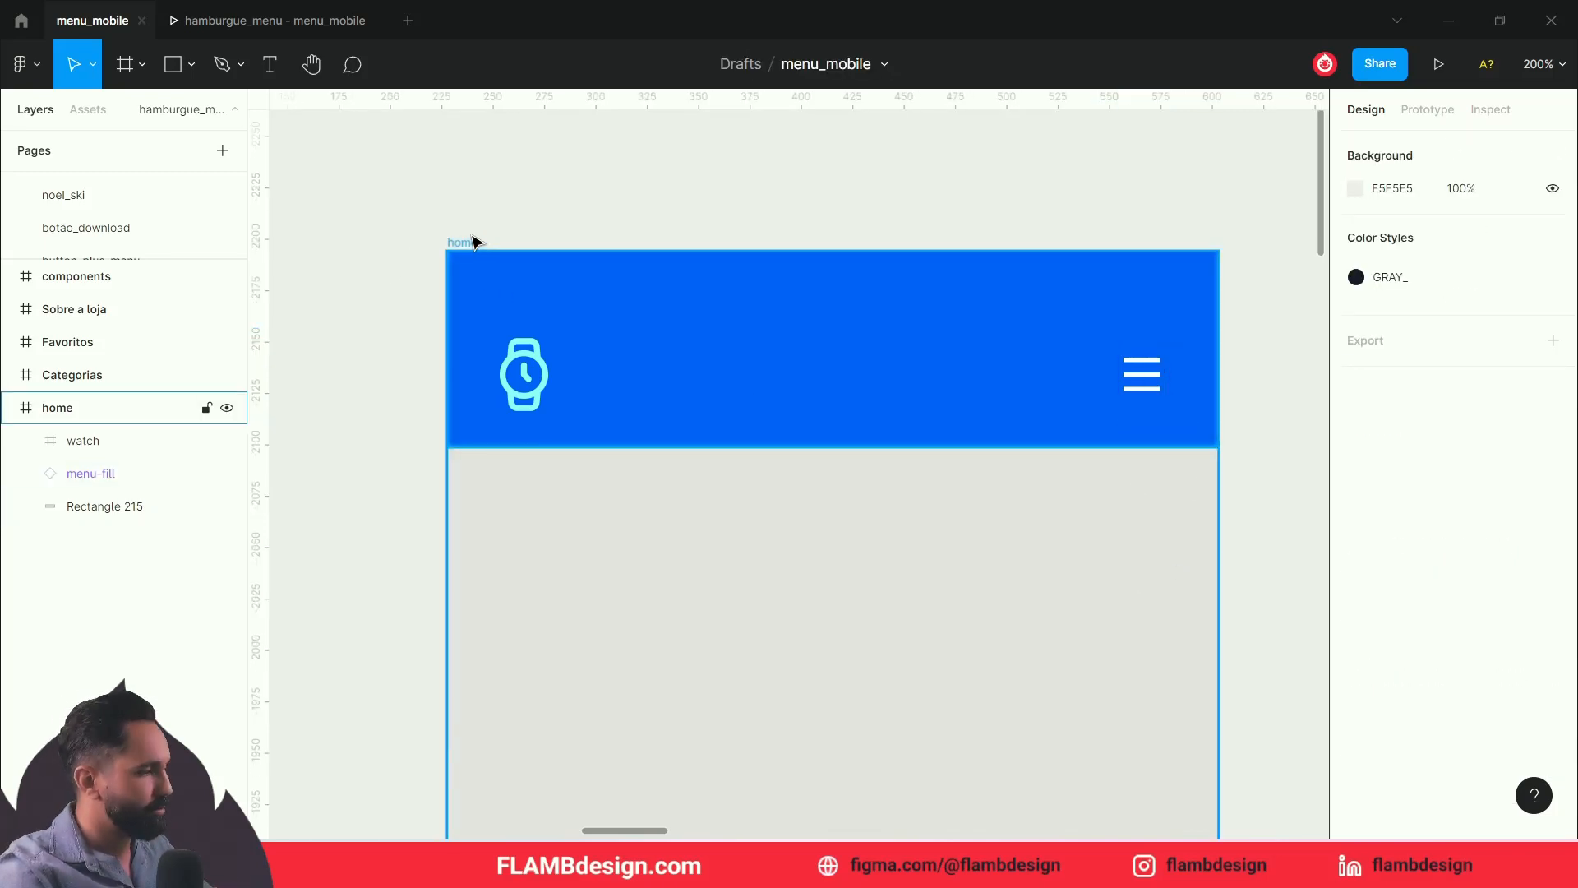
pyautogui.hotkey('shift', '0')
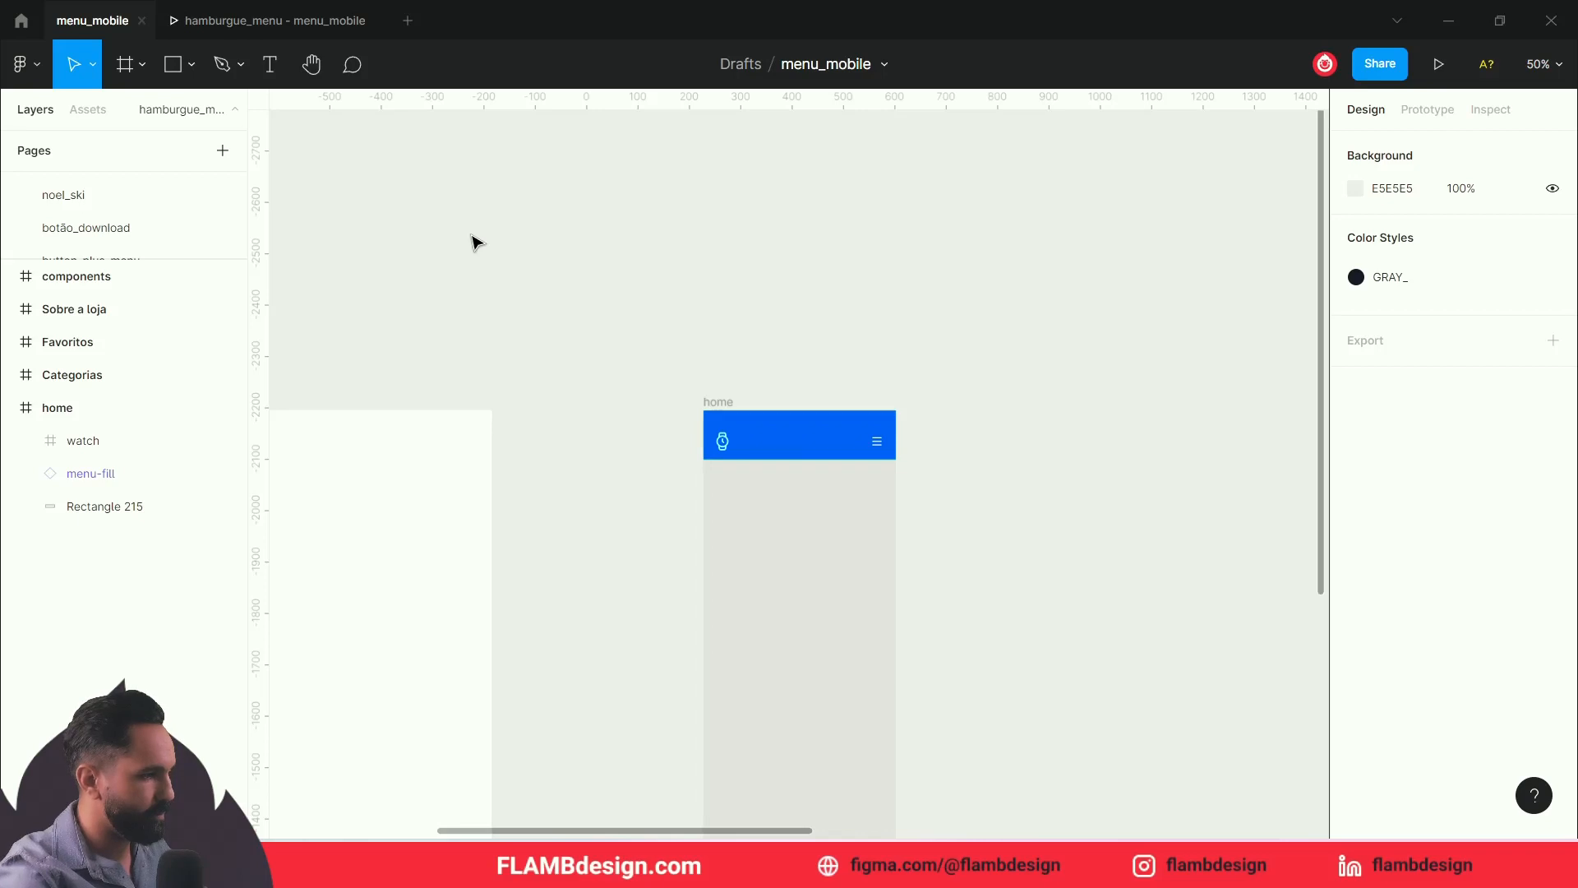
pyautogui.moveTo(460, 232); pyautogui.dragTo(430, 137)
pyautogui.click(685, 306)
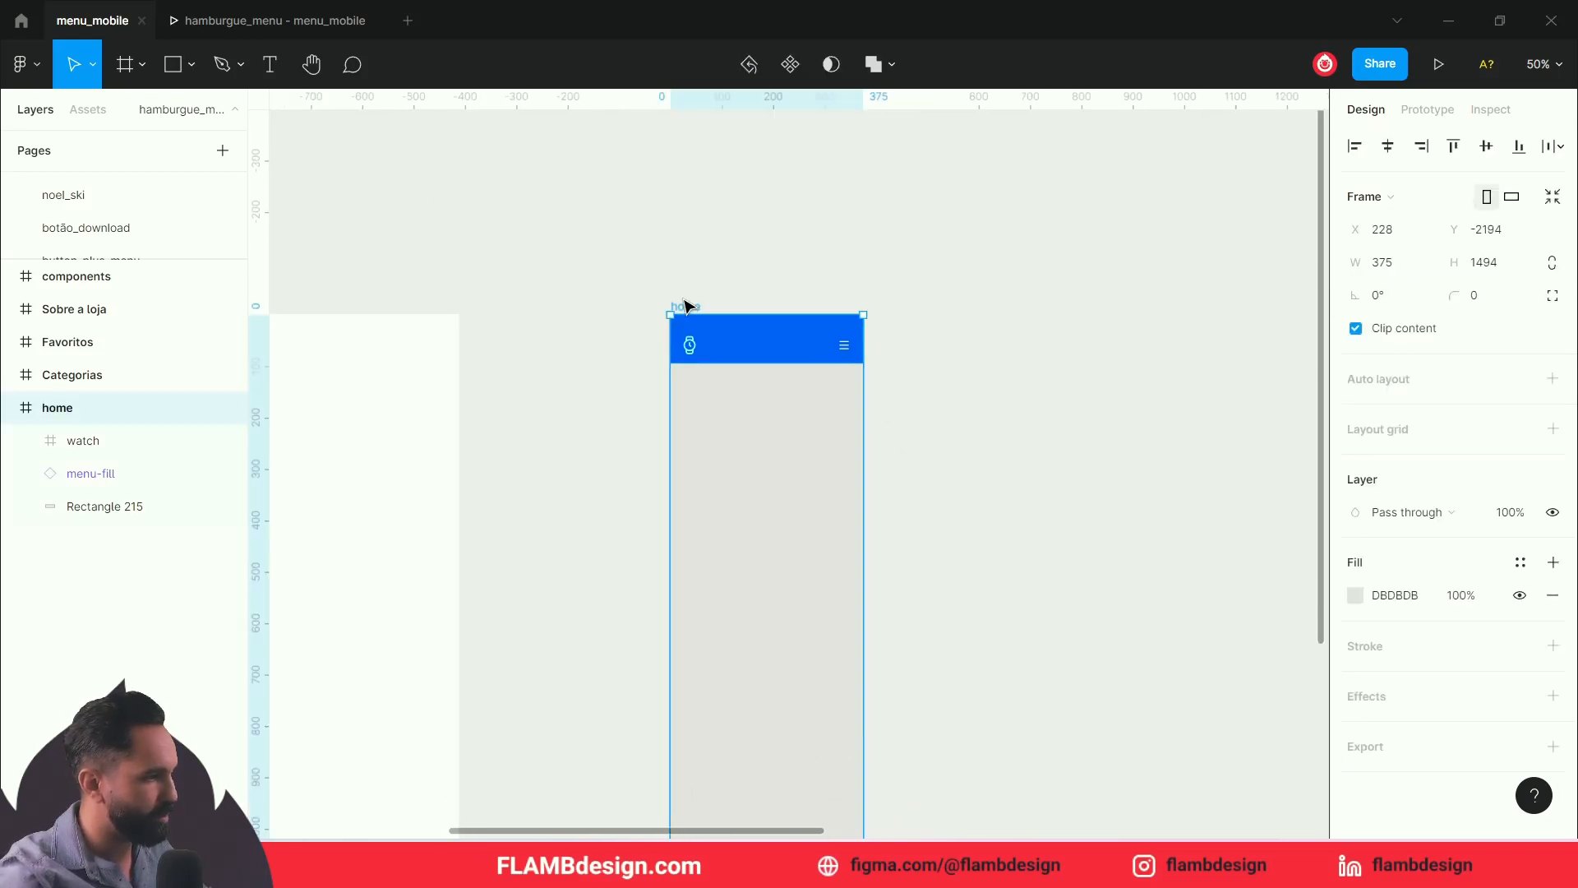
# Step: Draw a new frame beside the home frame and resize it to the iPhone 13 mini preset, 375×812
pyautogui.hscroll(3, 902, 328)
pyautogui.click(891, 324)
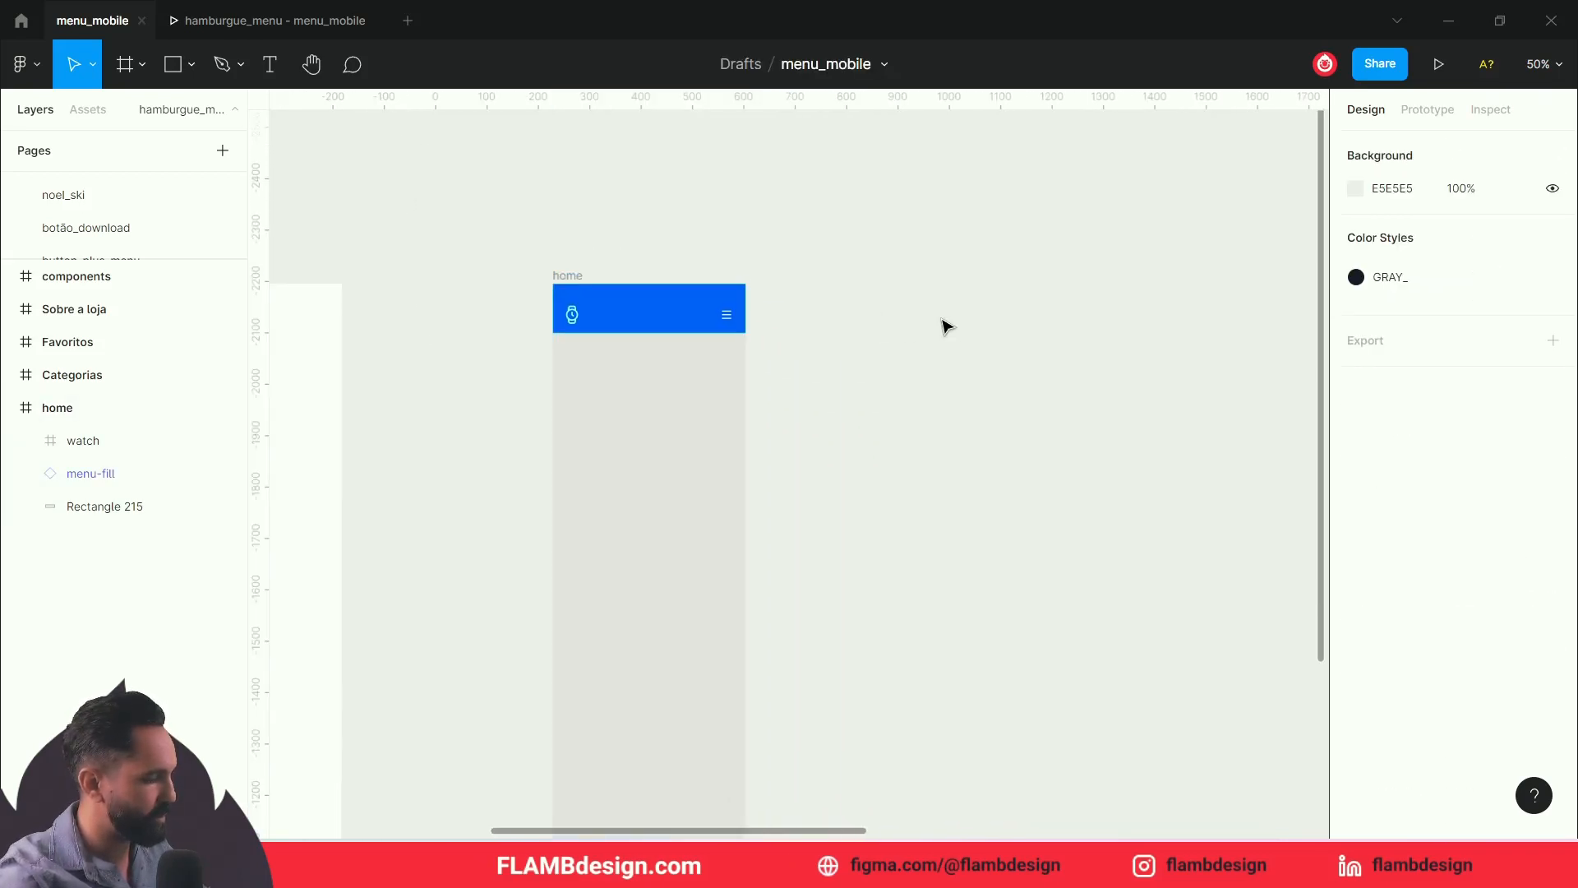
pyautogui.press('f')
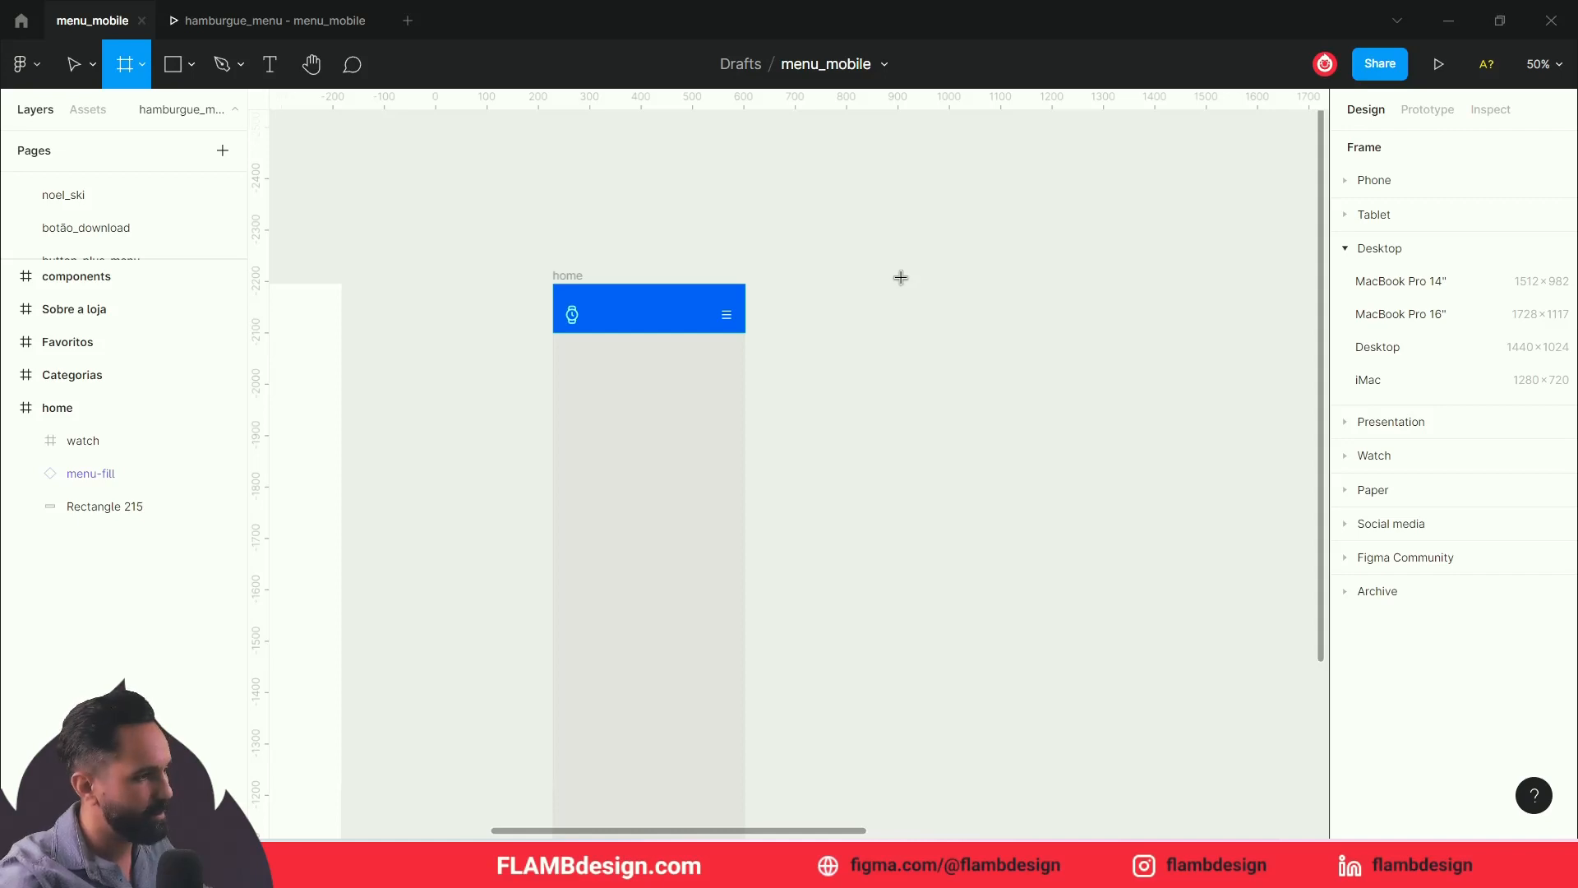
pyautogui.moveTo(897, 270); pyautogui.dragTo(1022, 588)
pyautogui.click(1393, 201)
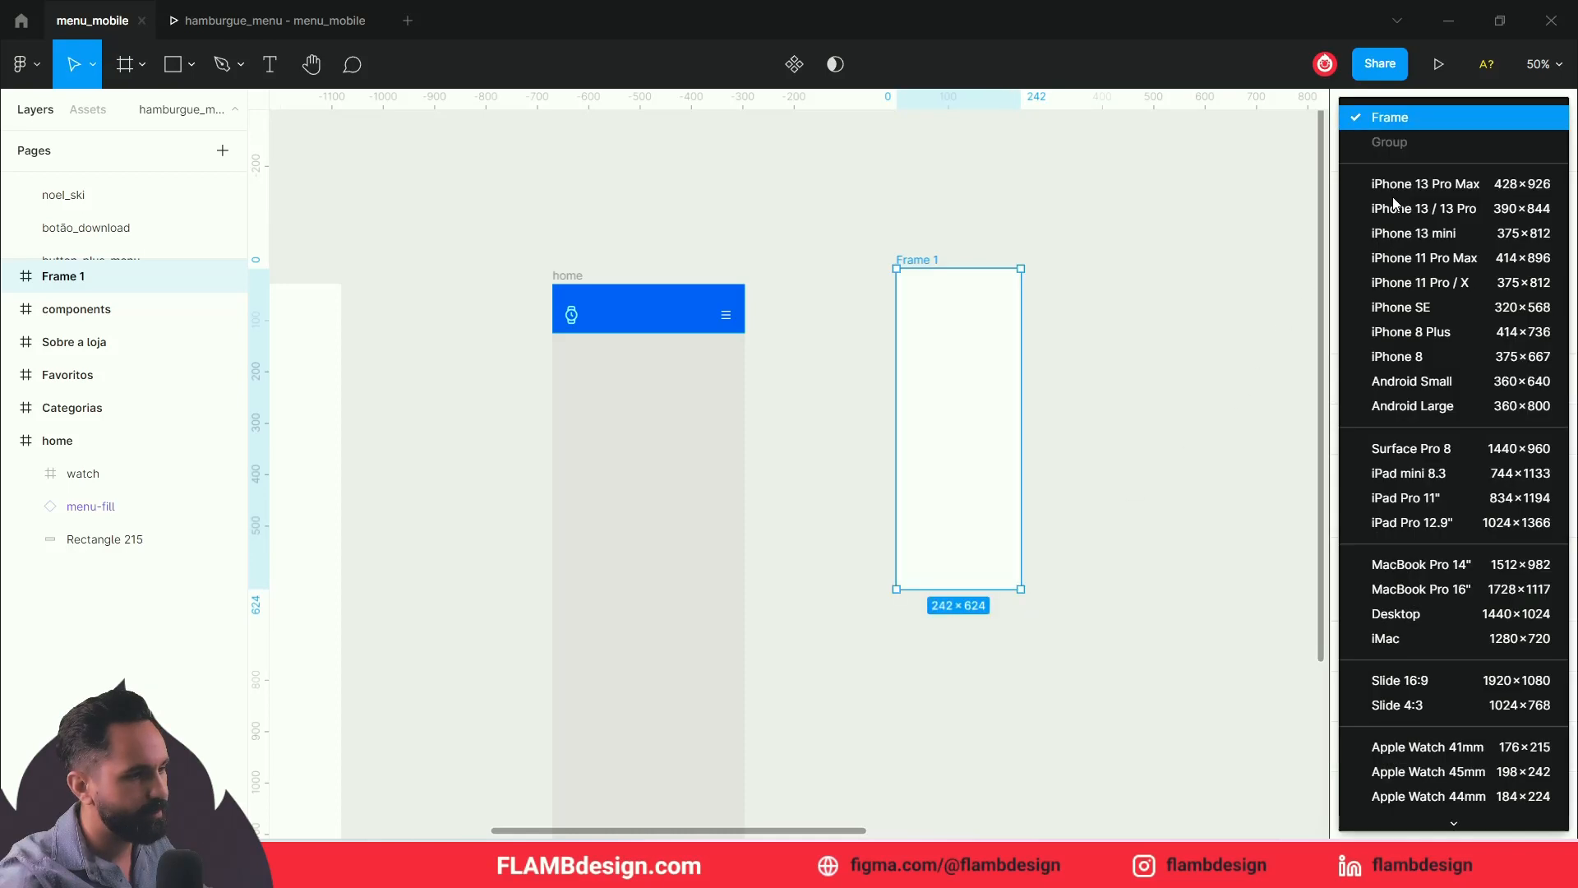
pyautogui.click(1447, 235)
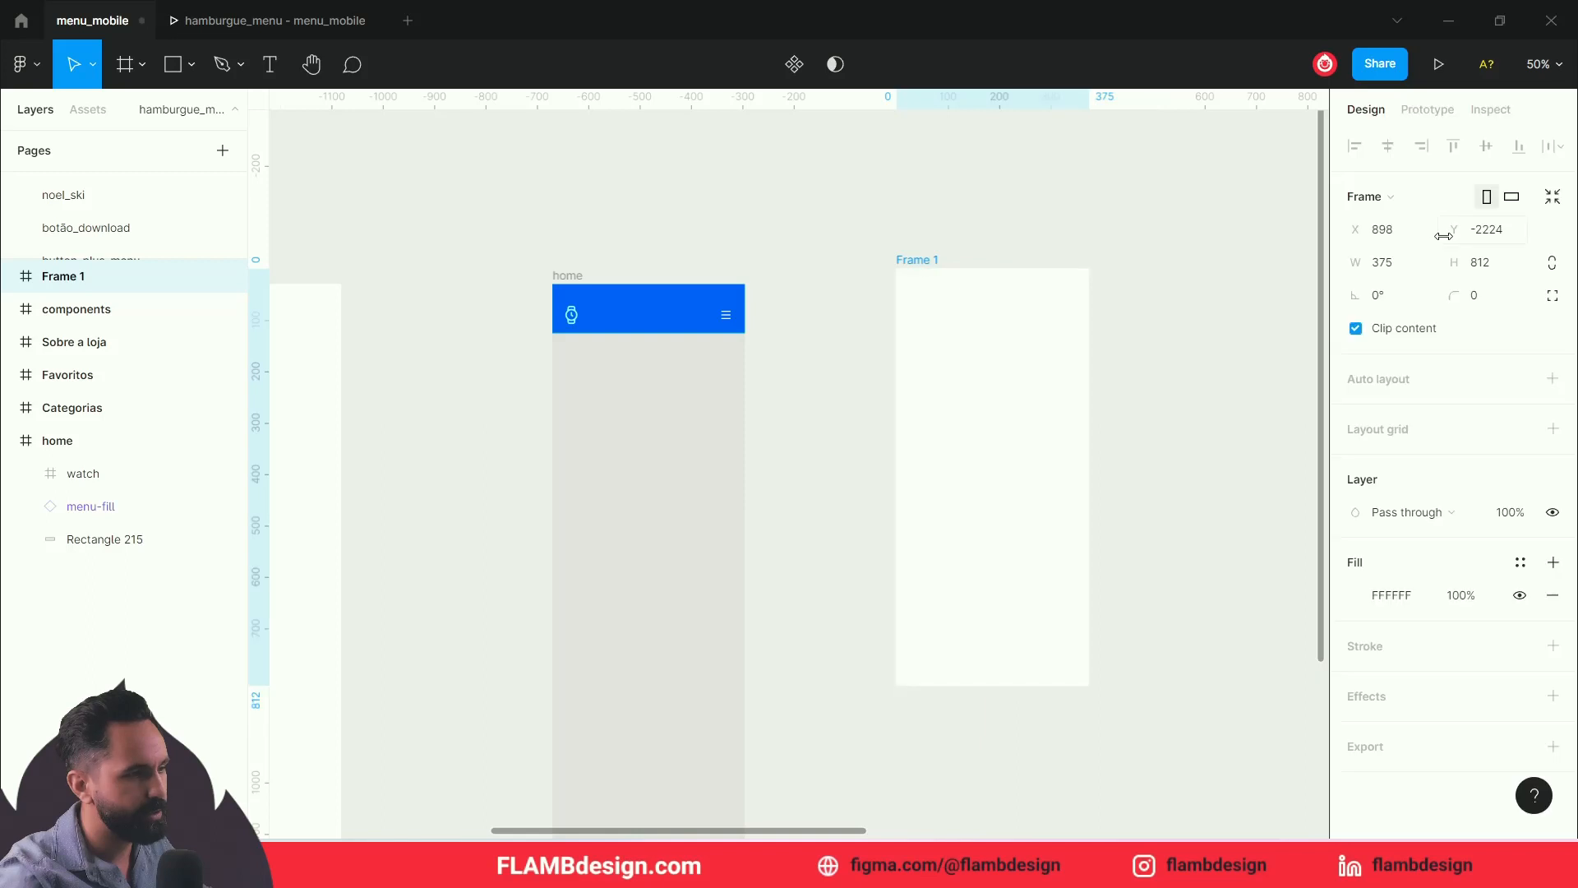
# Step: Delete the empty 375×812 frame beside the home frame
pyautogui.click(944, 248)
pyautogui.click(940, 260)
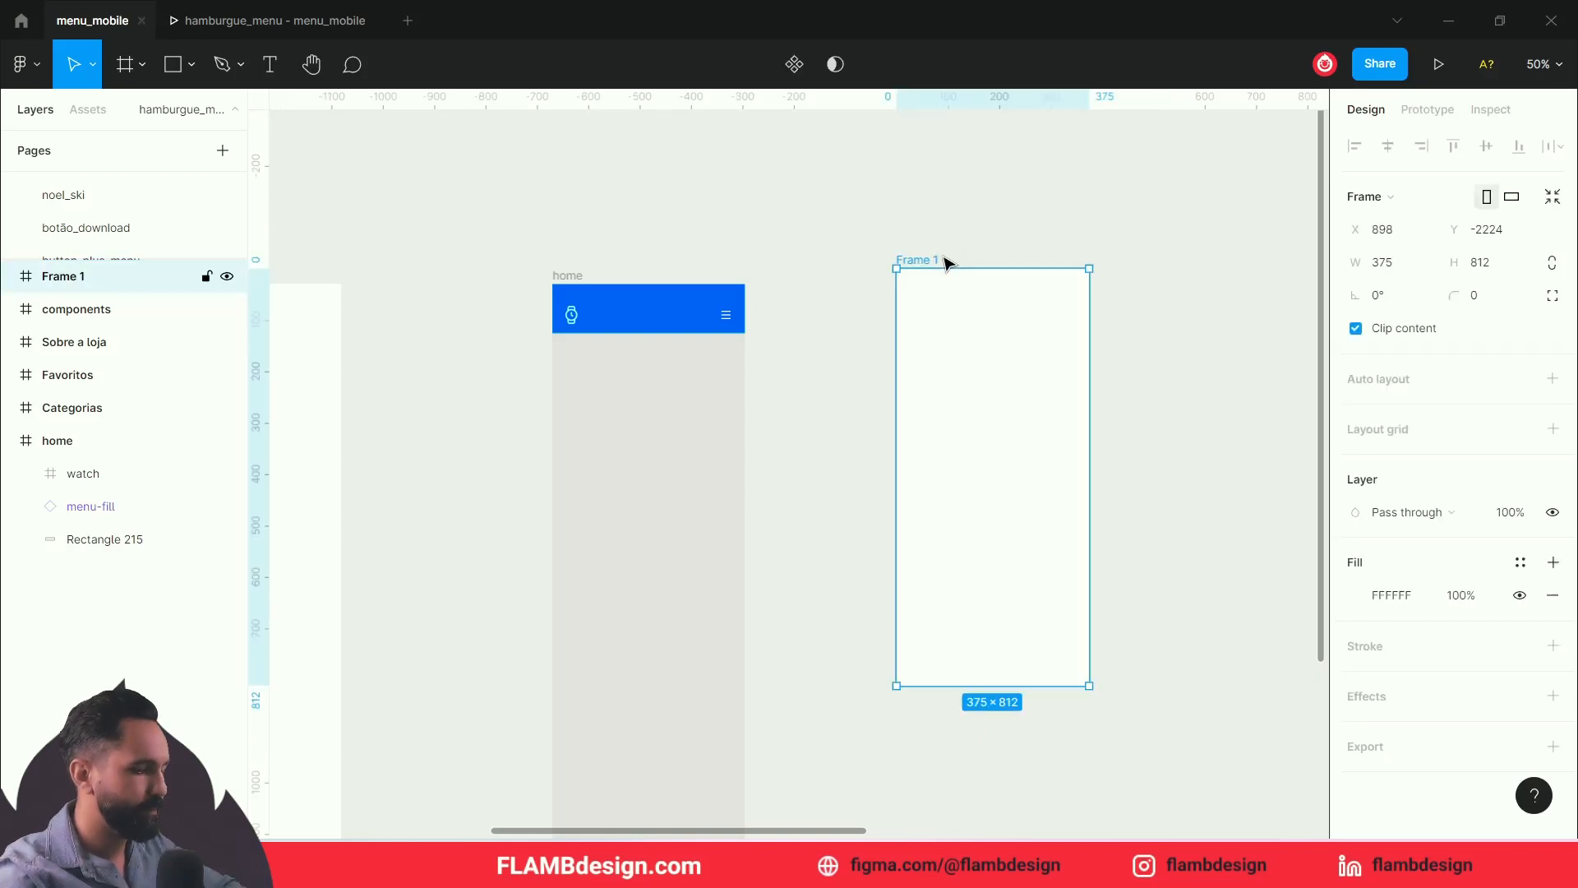
pyautogui.press('Delete')
# Step: Try moving the header's blue rectangle down inside the home frame, and undo the move
pyautogui.click(567, 275)
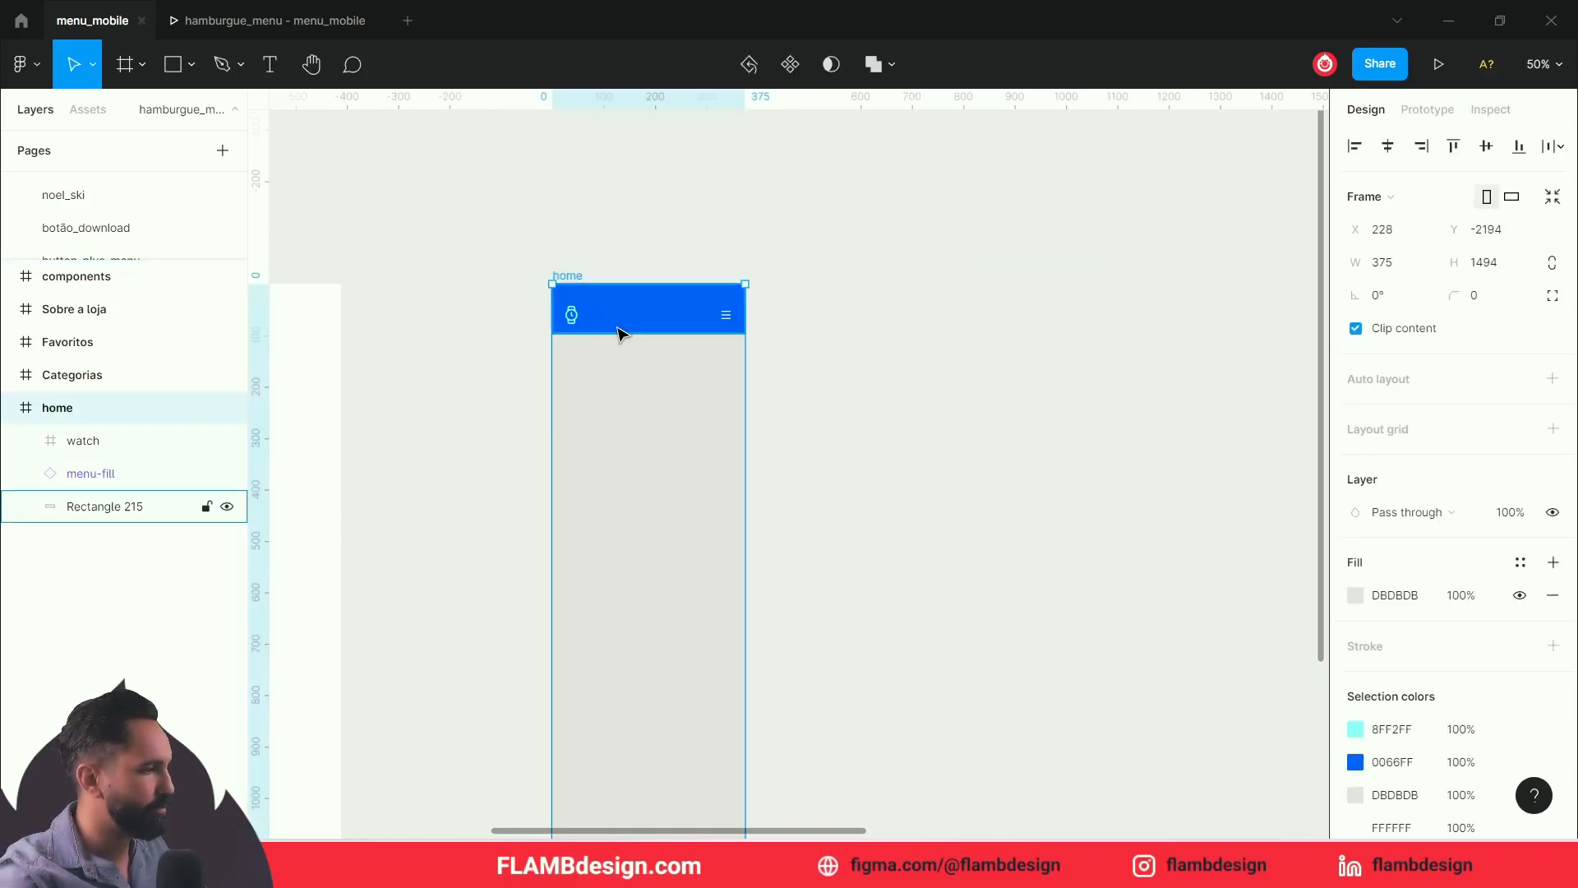
pyautogui.moveTo(627, 324); pyautogui.dragTo(665, 388)
pyautogui.hotkey('ctrl', 'z')
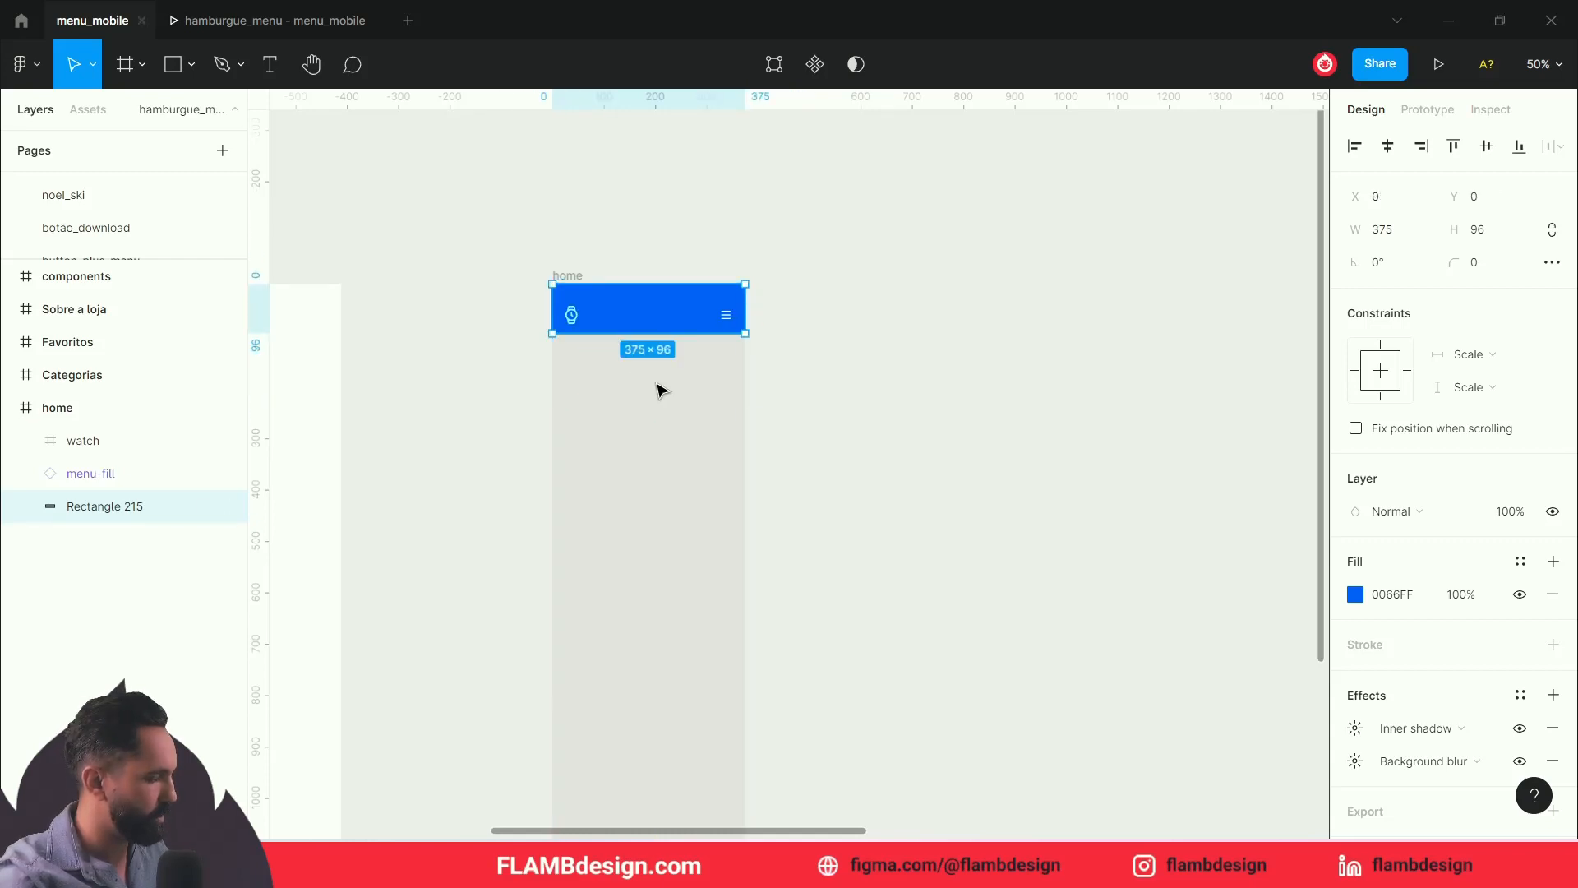
# Step: Group the watch icon, the blue header rectangle and the menu icon in the home frame
pyautogui.scroll(2, 617, 359)
pyautogui.click(528, 273)
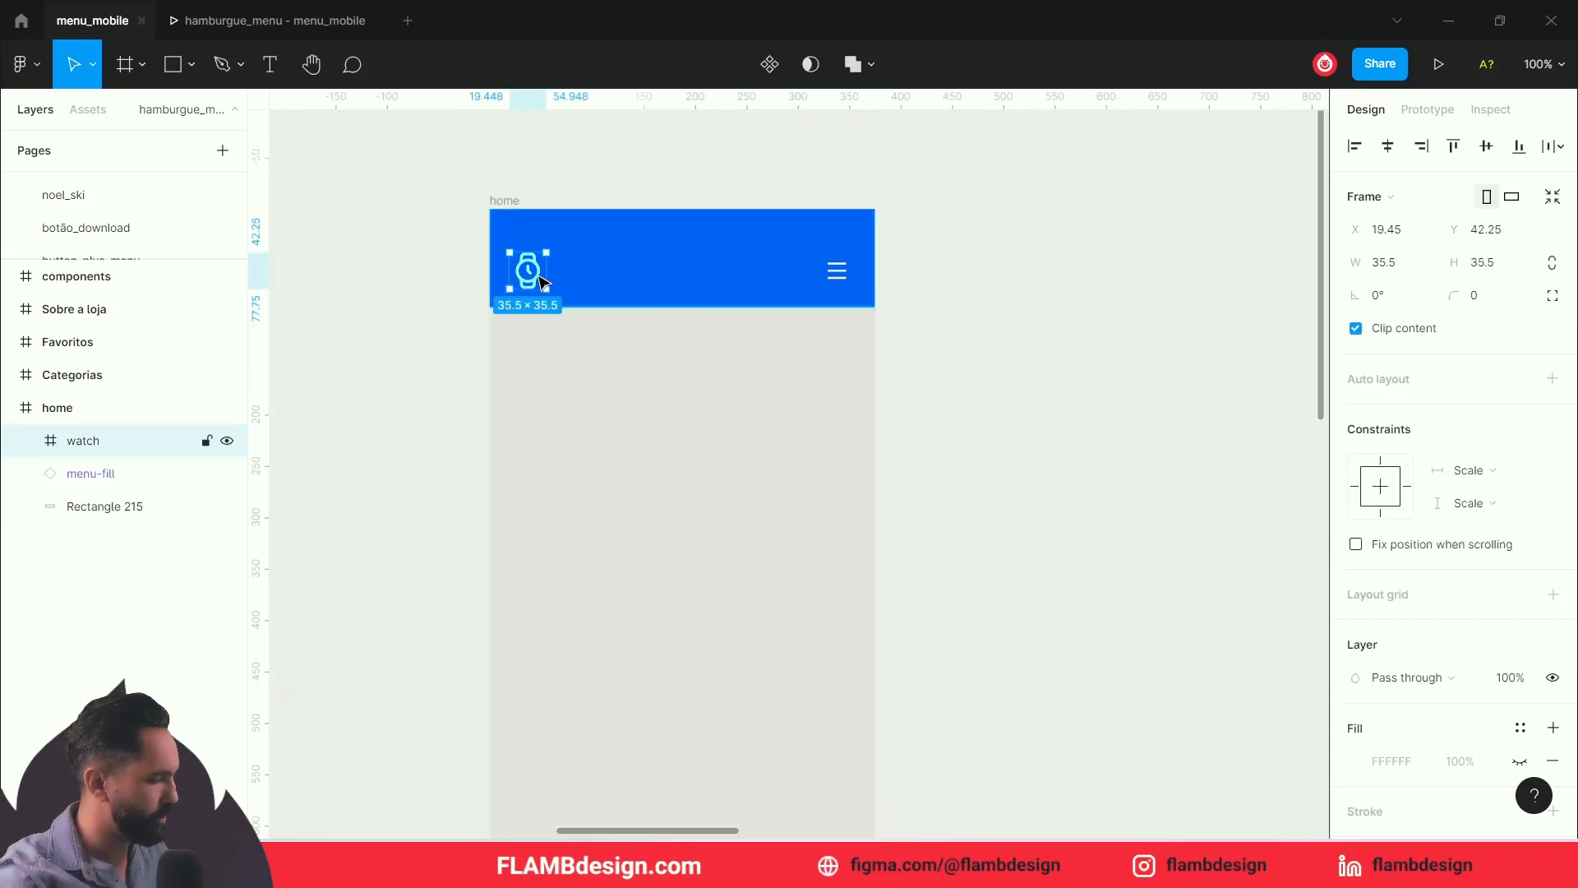
pyautogui.keyDown('shift'); pyautogui.click(666, 273); pyautogui.keyUp('shift')
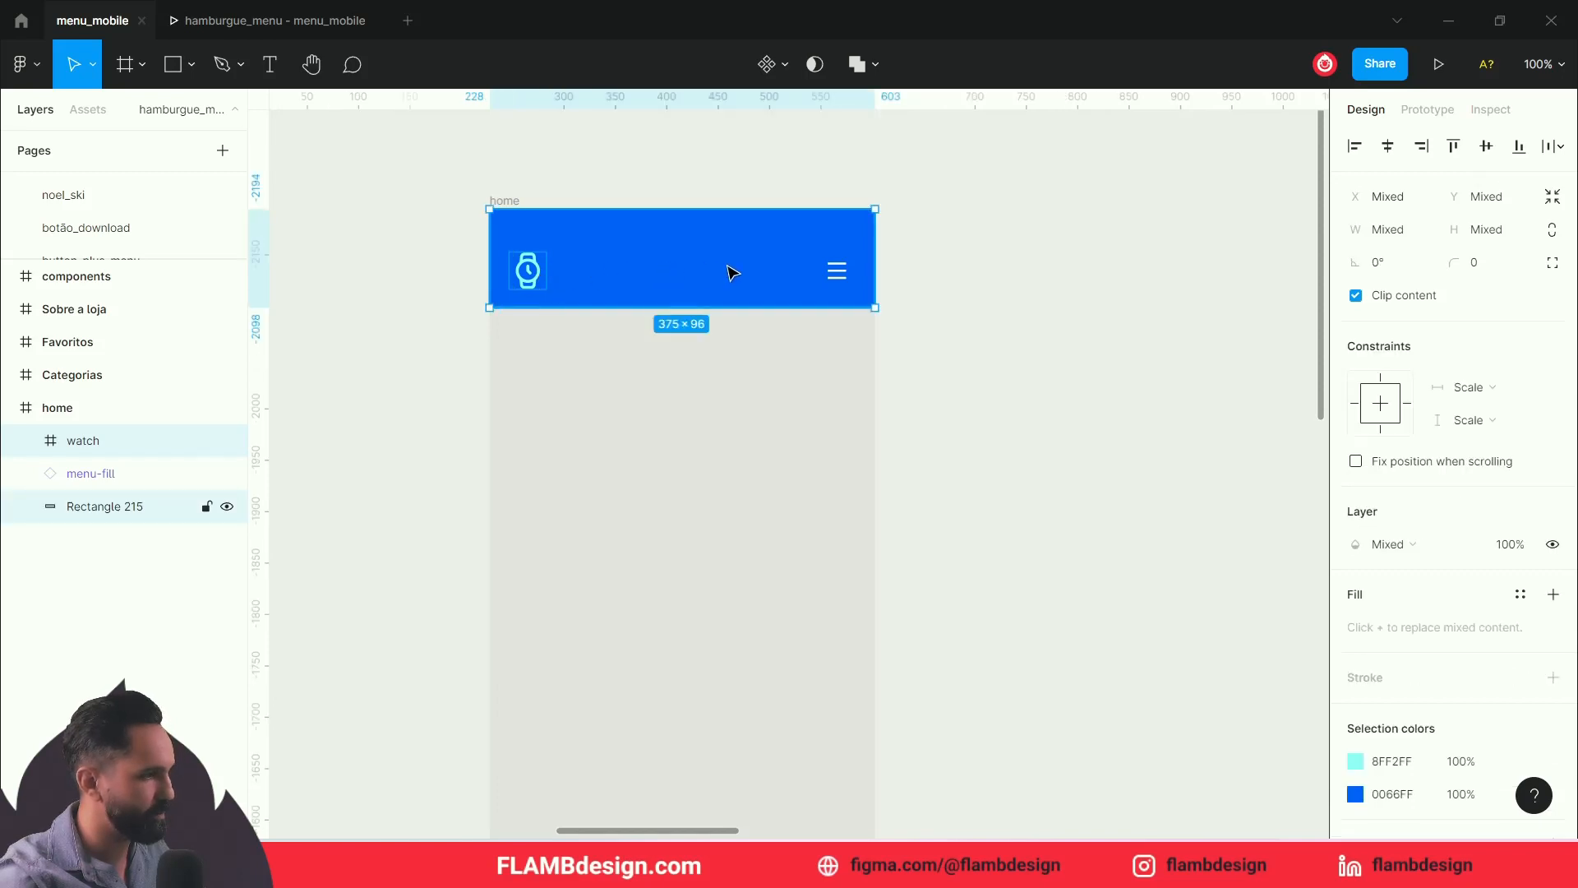
pyautogui.keyDown('shift'); pyautogui.click(836, 269); pyautogui.keyUp('shift')
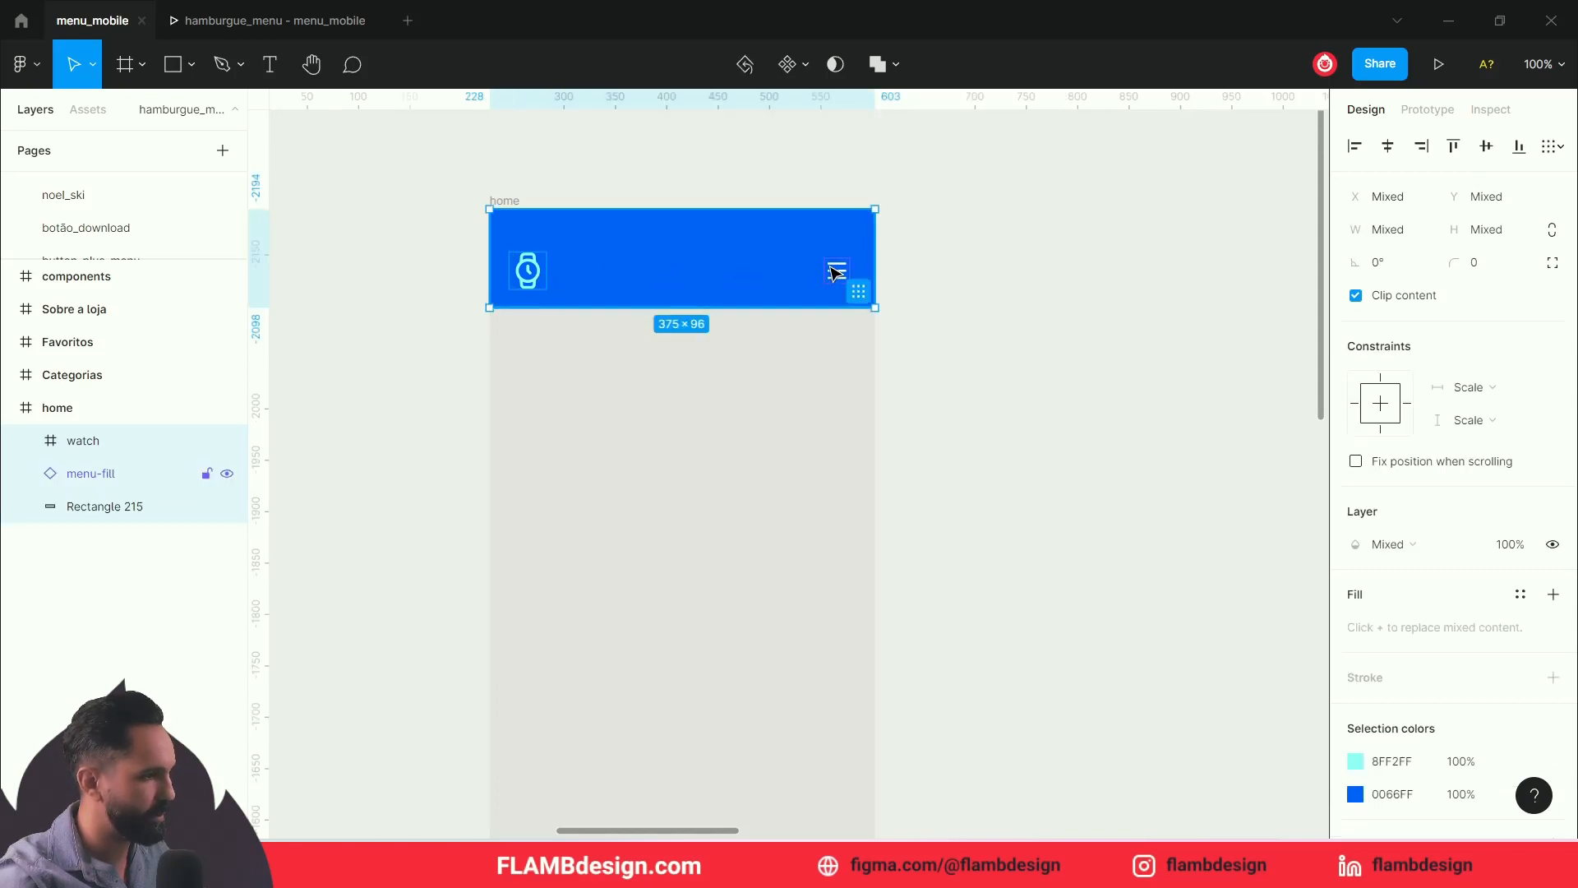
pyautogui.hotkey('ctrl', 'g')
# Step: Try moving the grouped header down inside the home frame, and undo the move
pyautogui.click(916, 324)
pyautogui.moveTo(800, 271); pyautogui.dragTo(723, 383)
pyautogui.hotkey('ctrl', 'z')
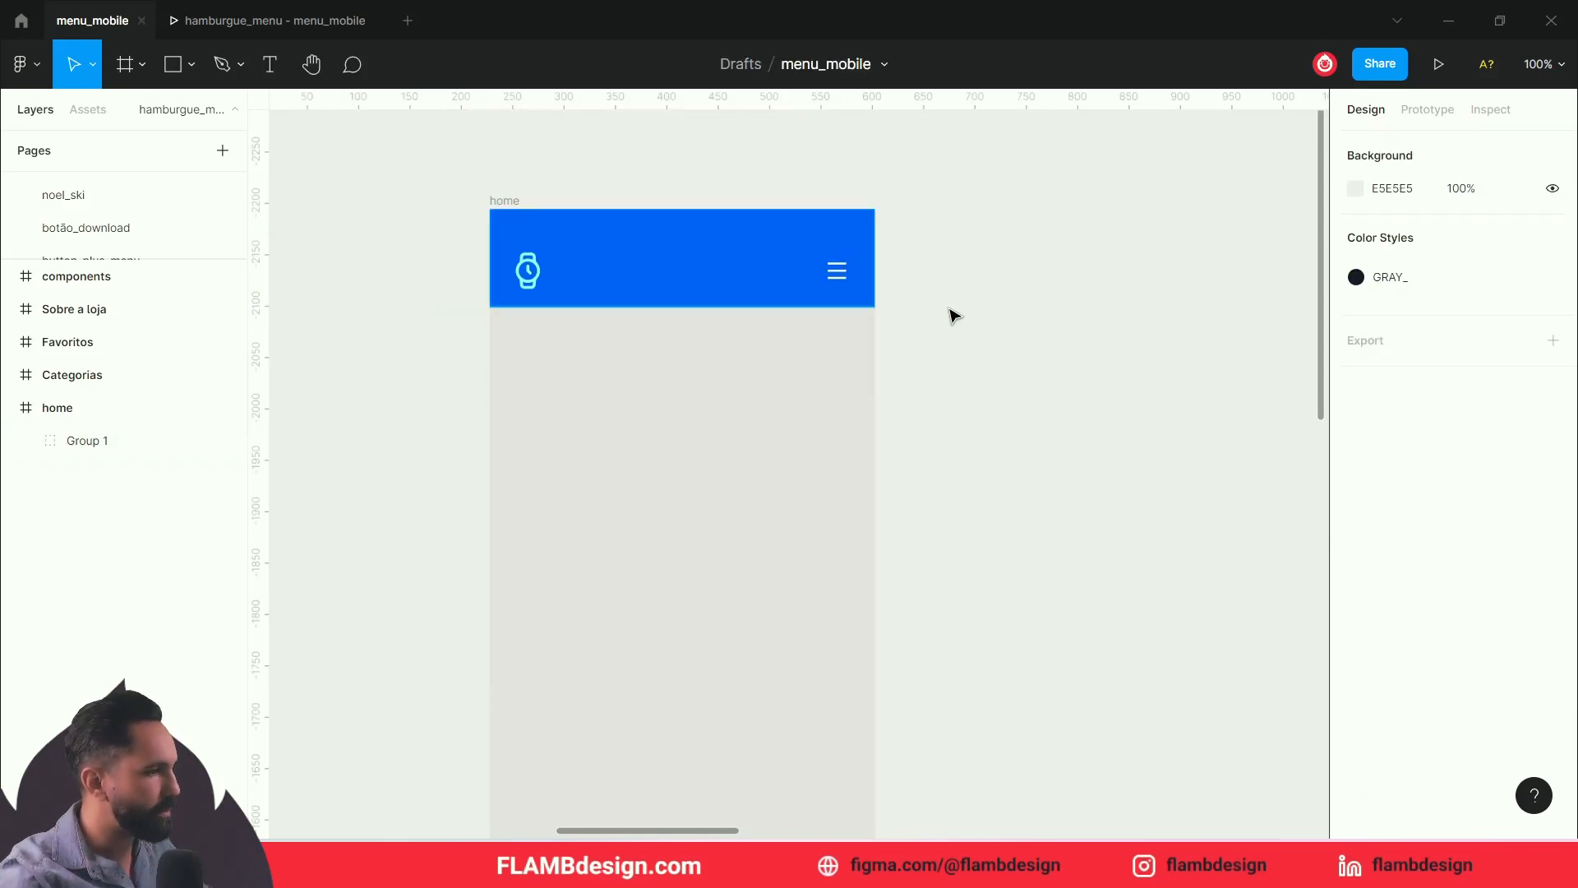
pyautogui.click(836, 269)
pyautogui.moveTo(1001, 248); pyautogui.dragTo(1067, 277)
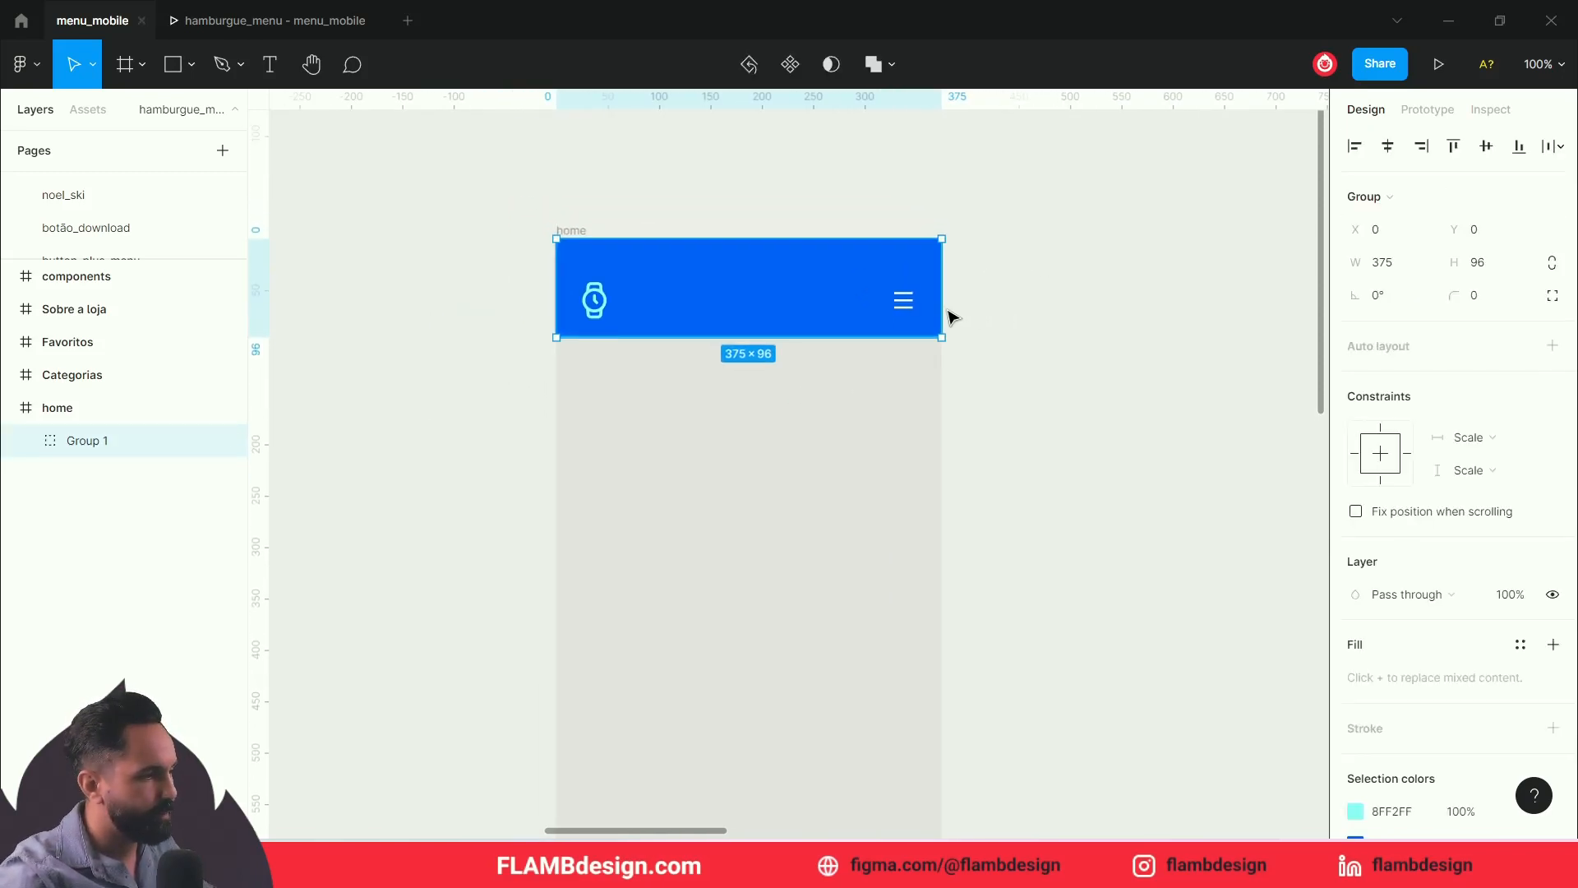
pyautogui.click(726, 199)
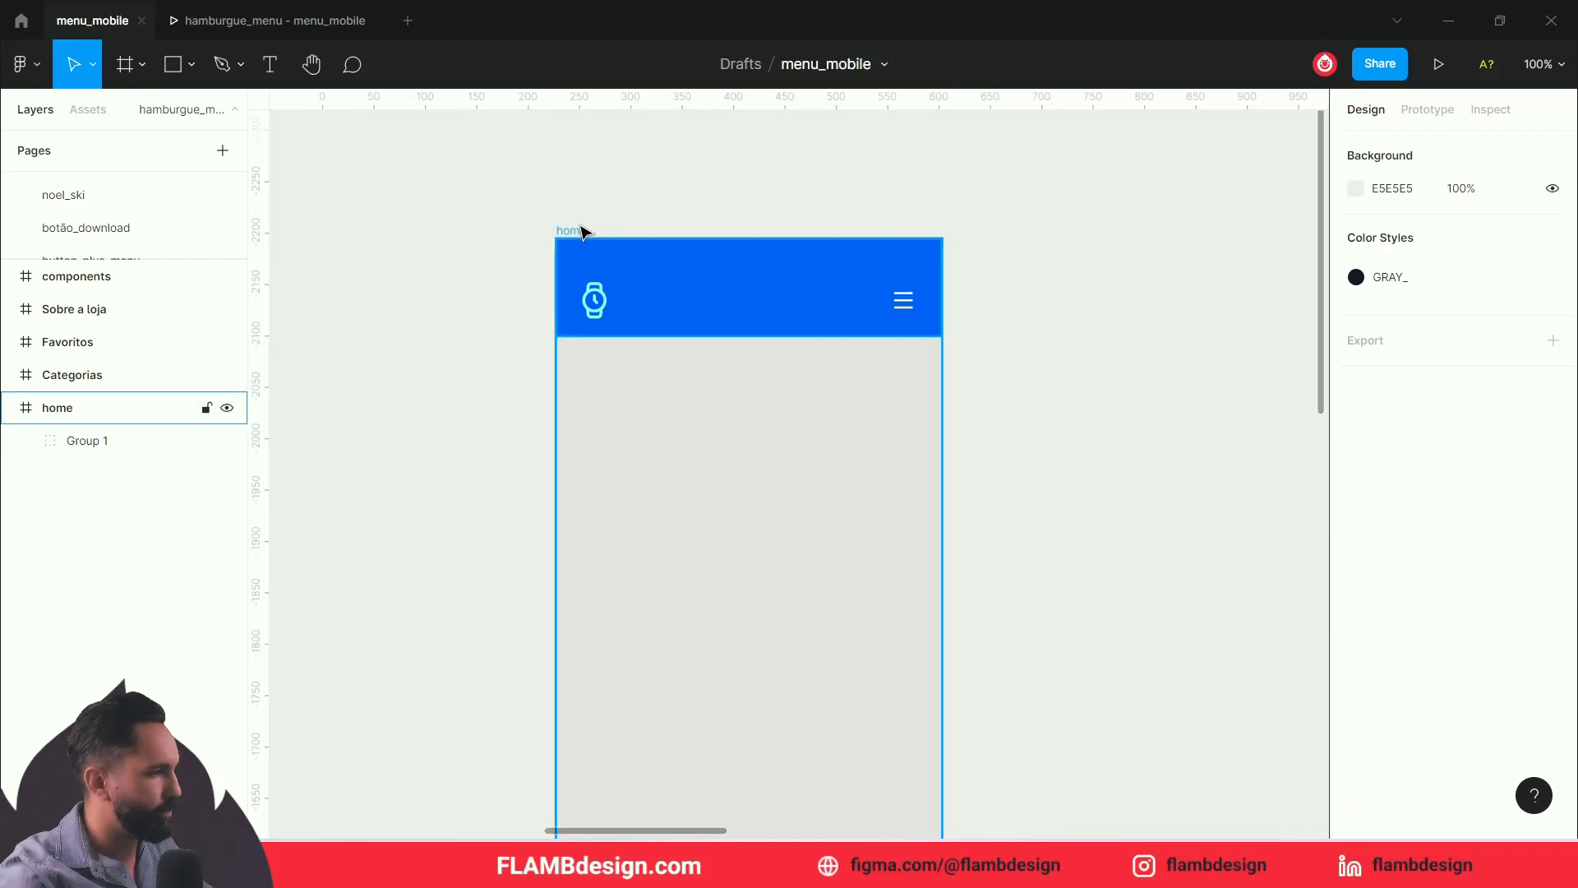
# Step: Remove the home frame's prototype flow starting point and add it again
pyautogui.click(581, 230)
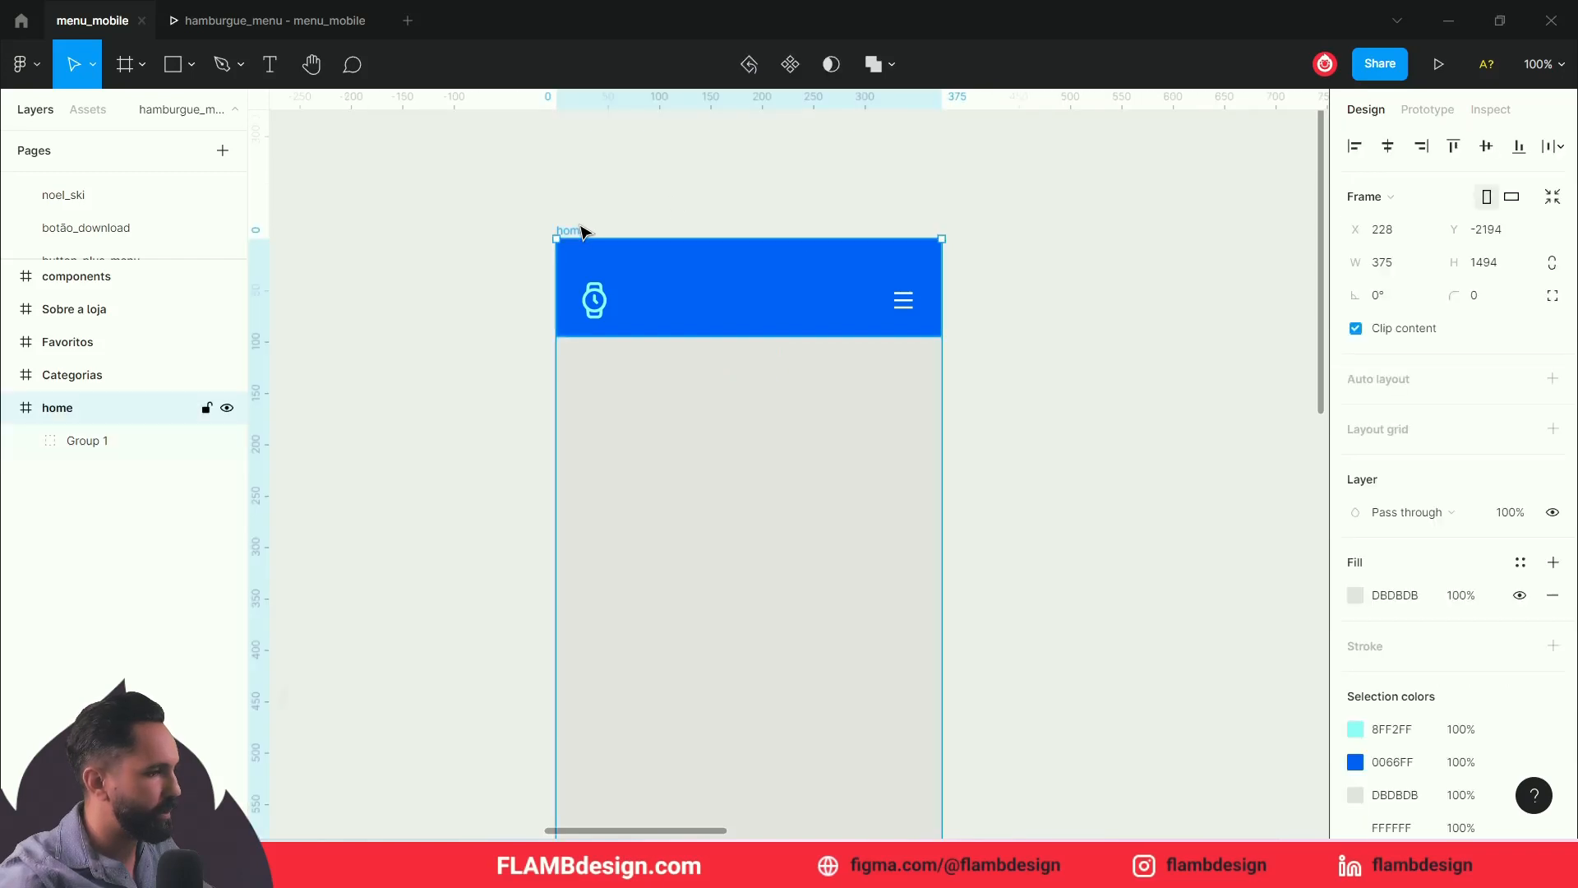
pyautogui.click(1426, 115)
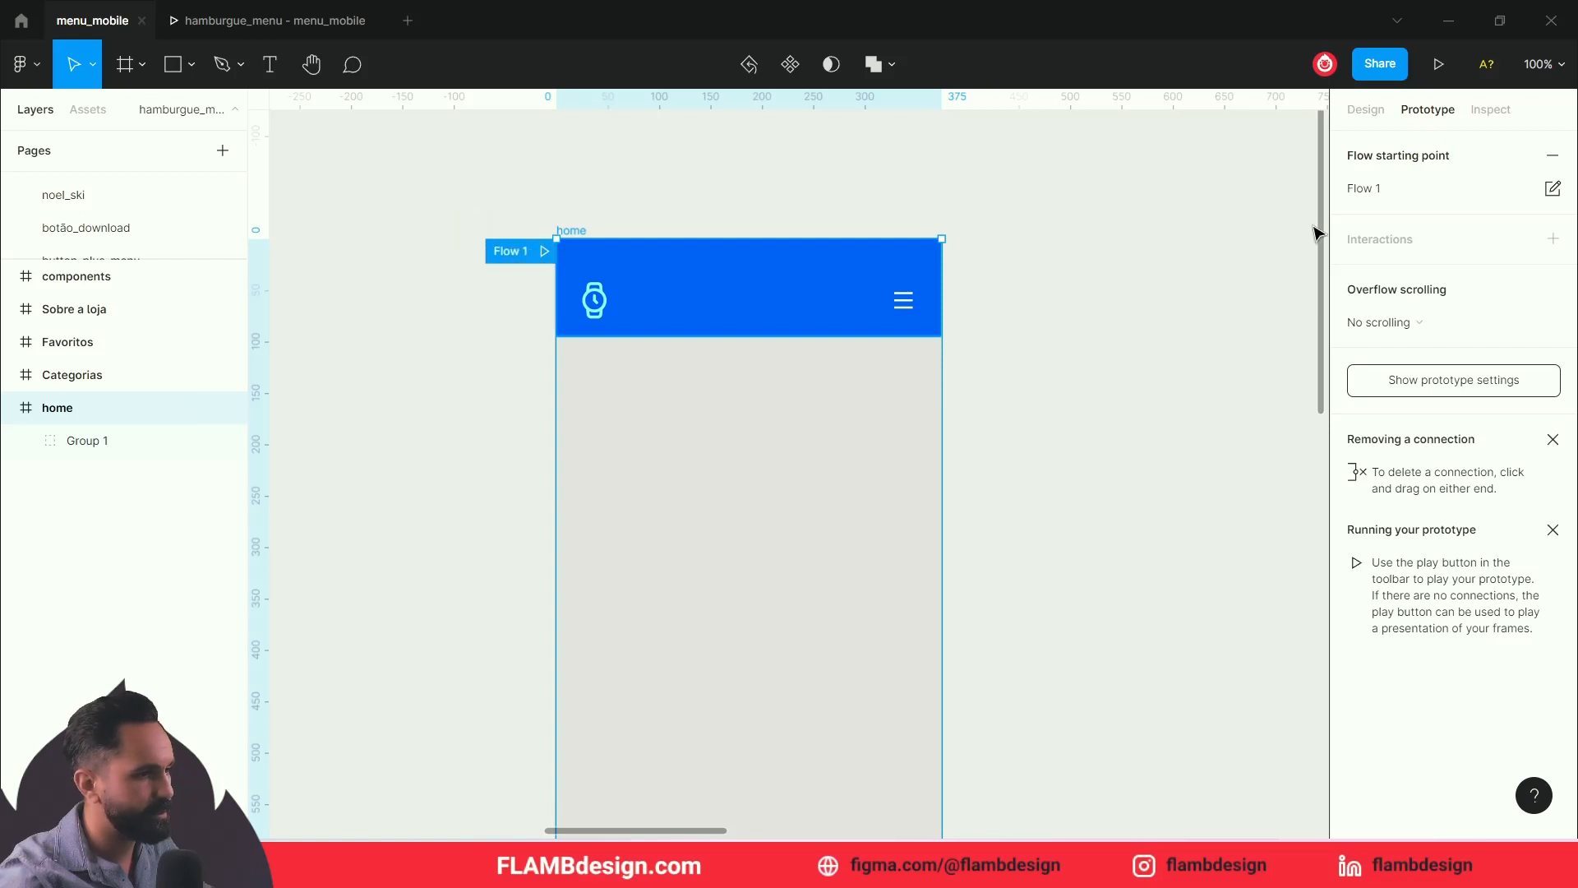
pyautogui.click(1553, 158)
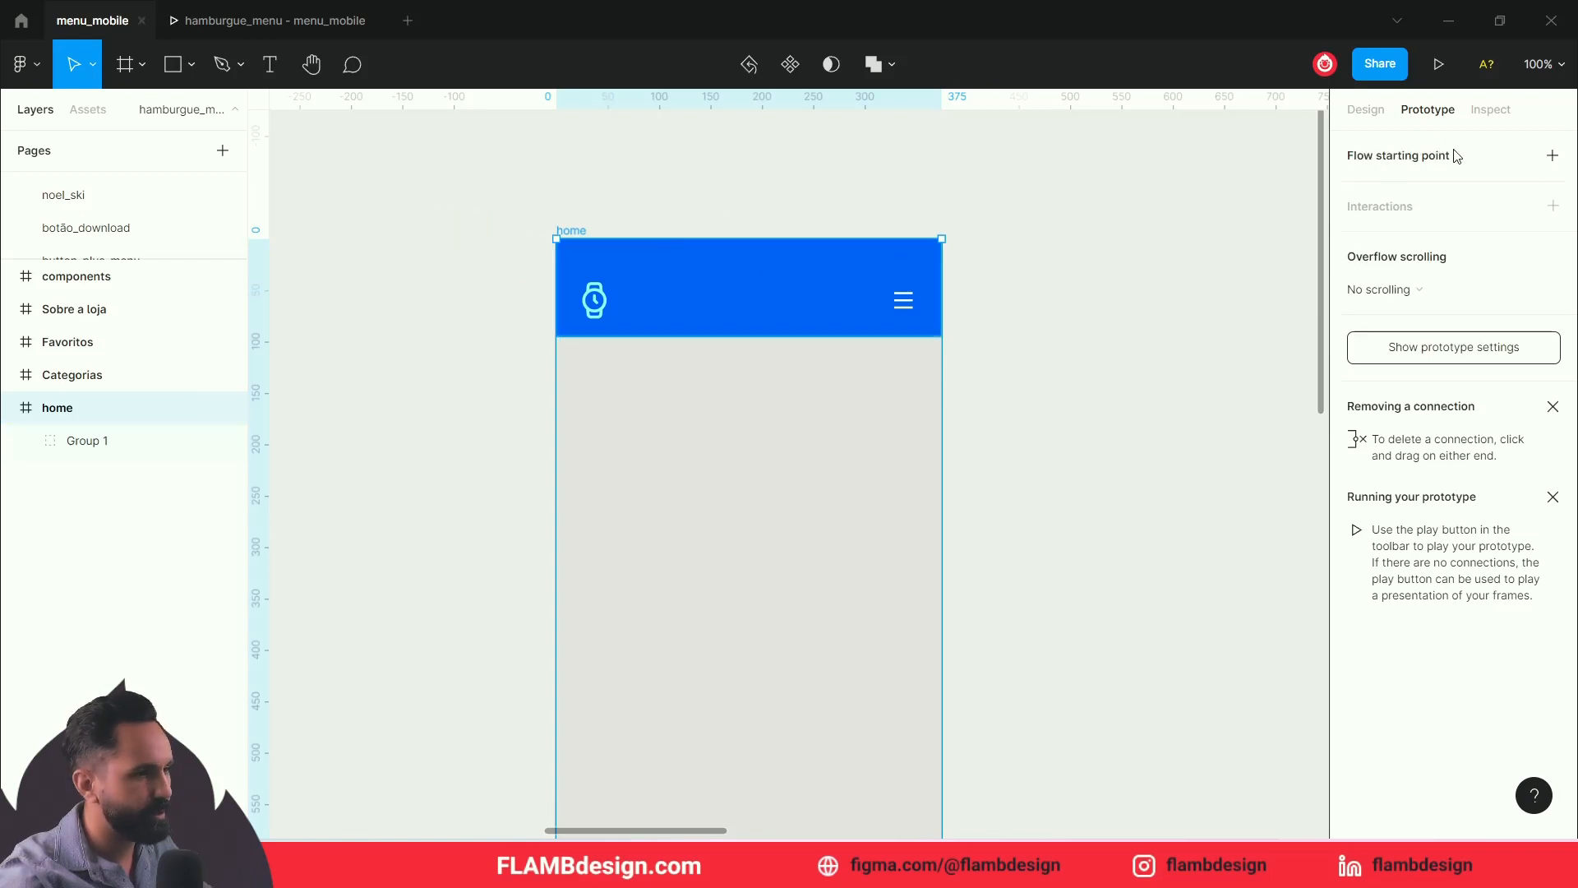
pyautogui.click(1553, 158)
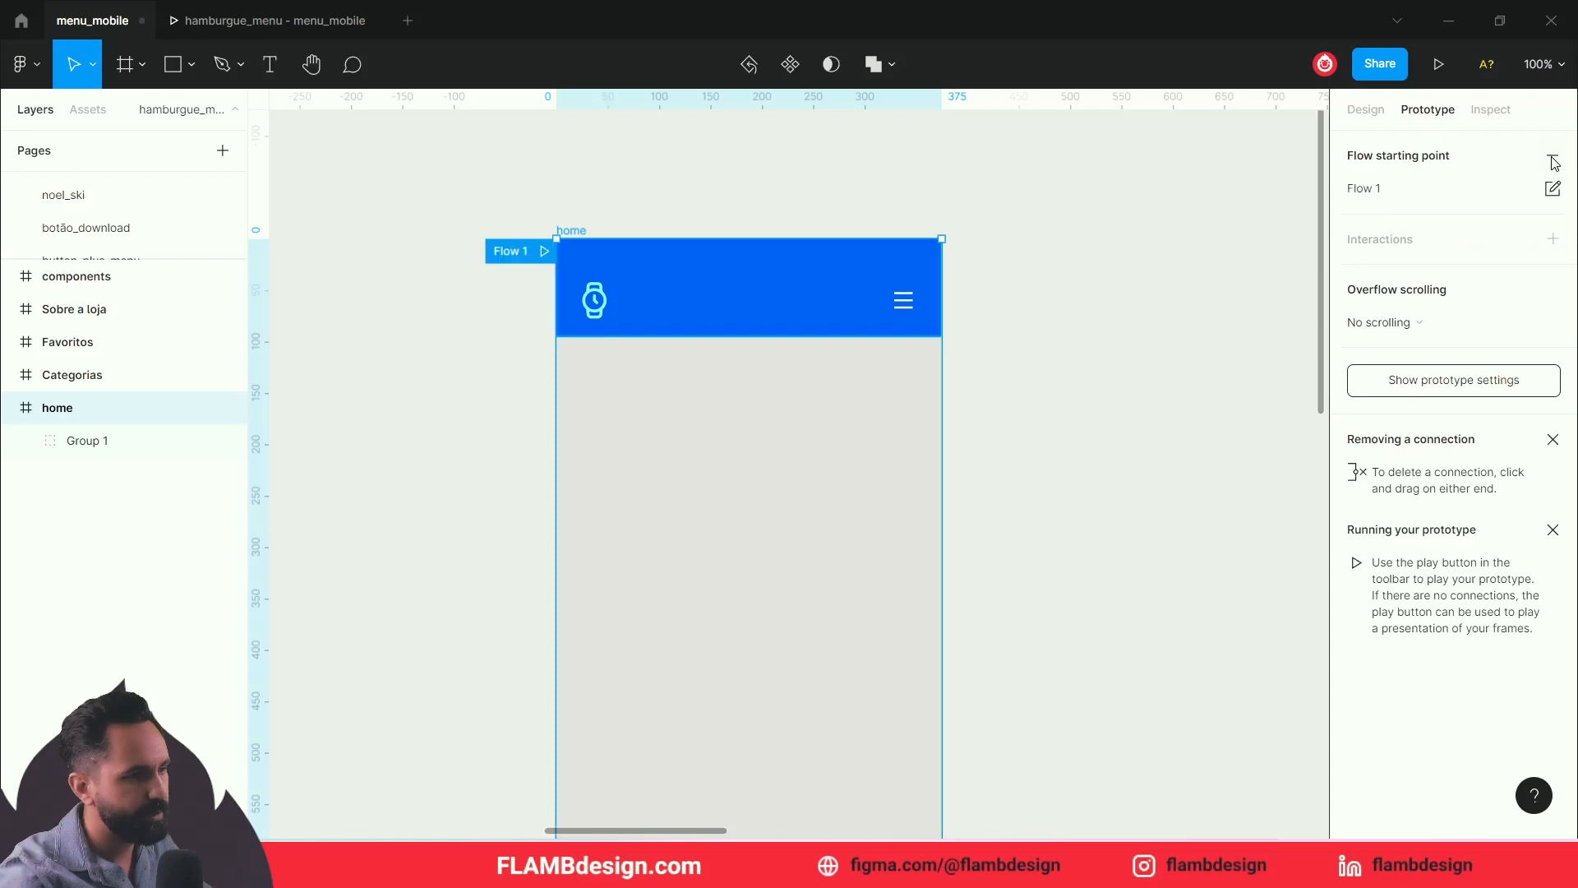
# Step: Preview Flow 1 from the home frame and return to the menu_mobile design file
pyautogui.click(468, 305)
pyautogui.click(544, 251)
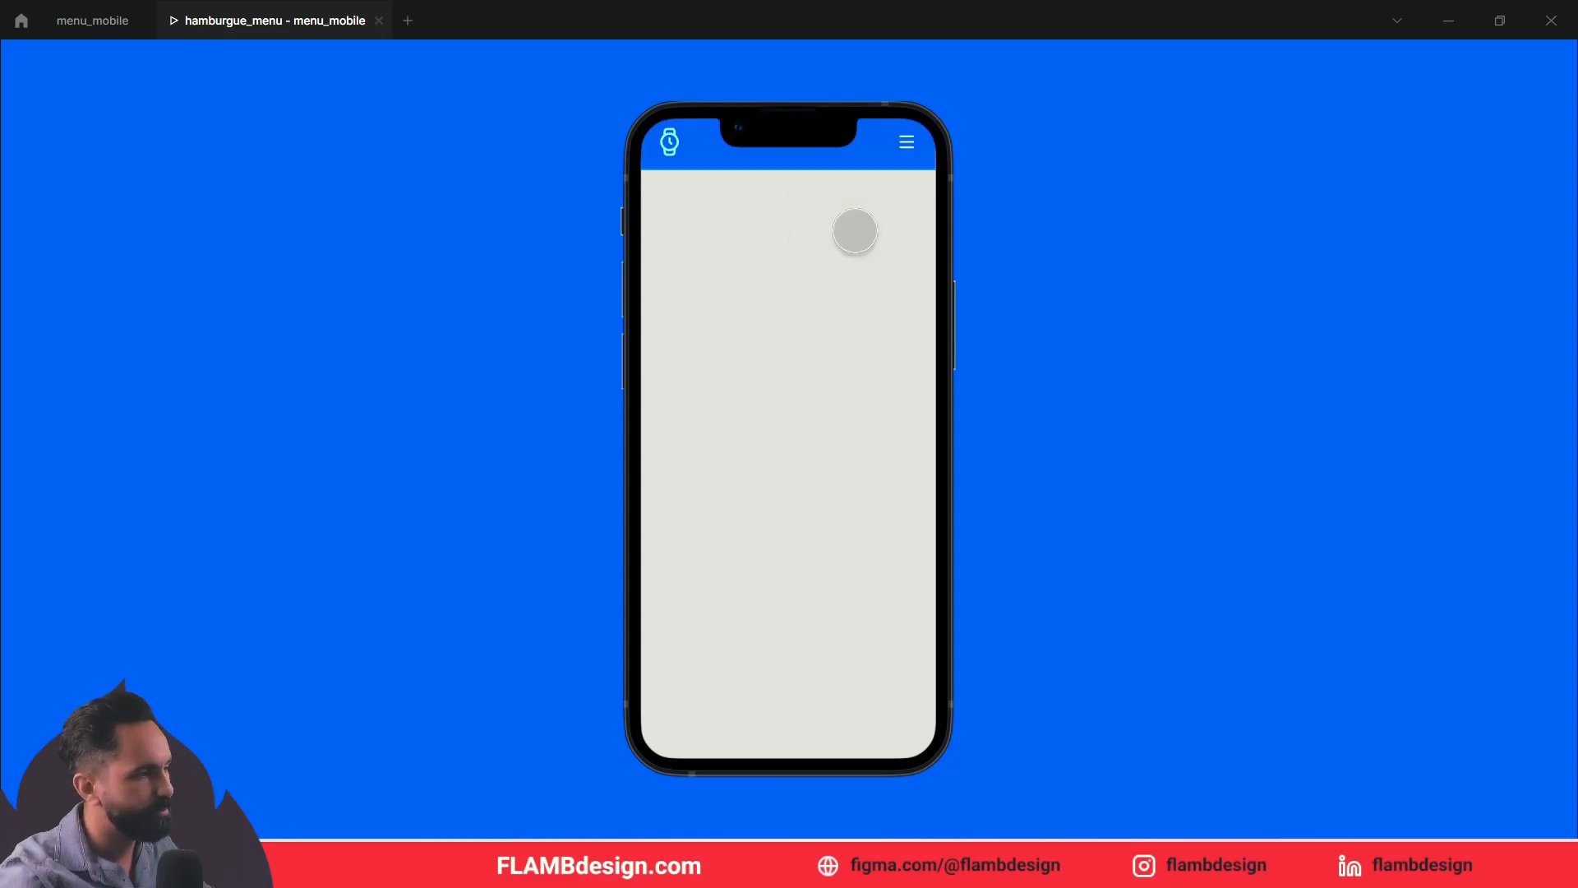
pyautogui.click(92, 20)
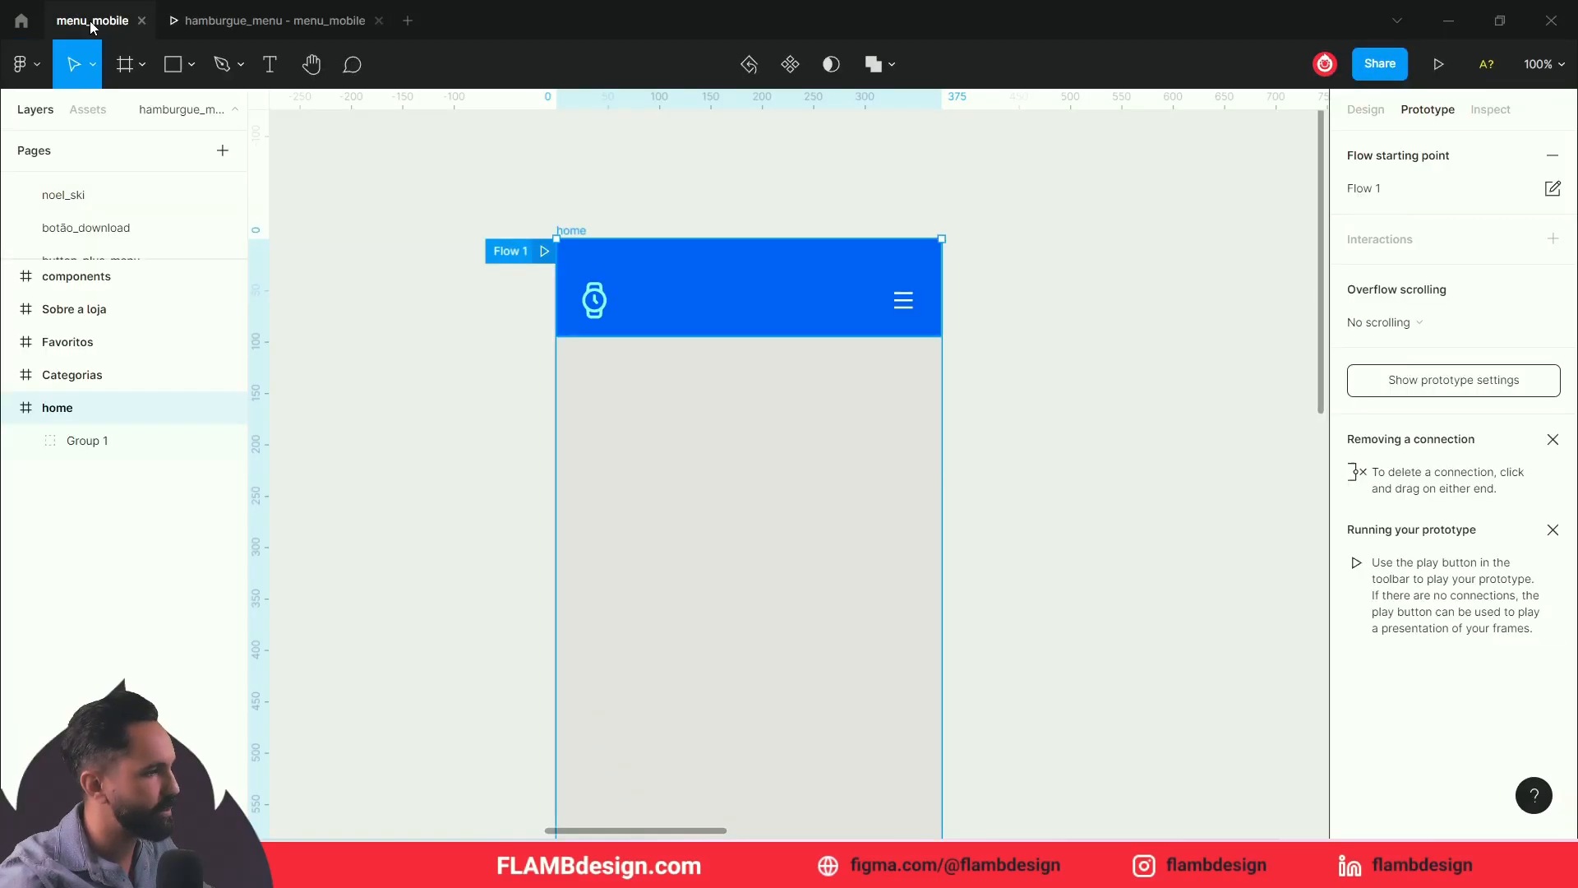
# Step: Fix the position of the grouped header in the home frame when scrolling
pyautogui.click(1160, 305)
pyautogui.click(1367, 115)
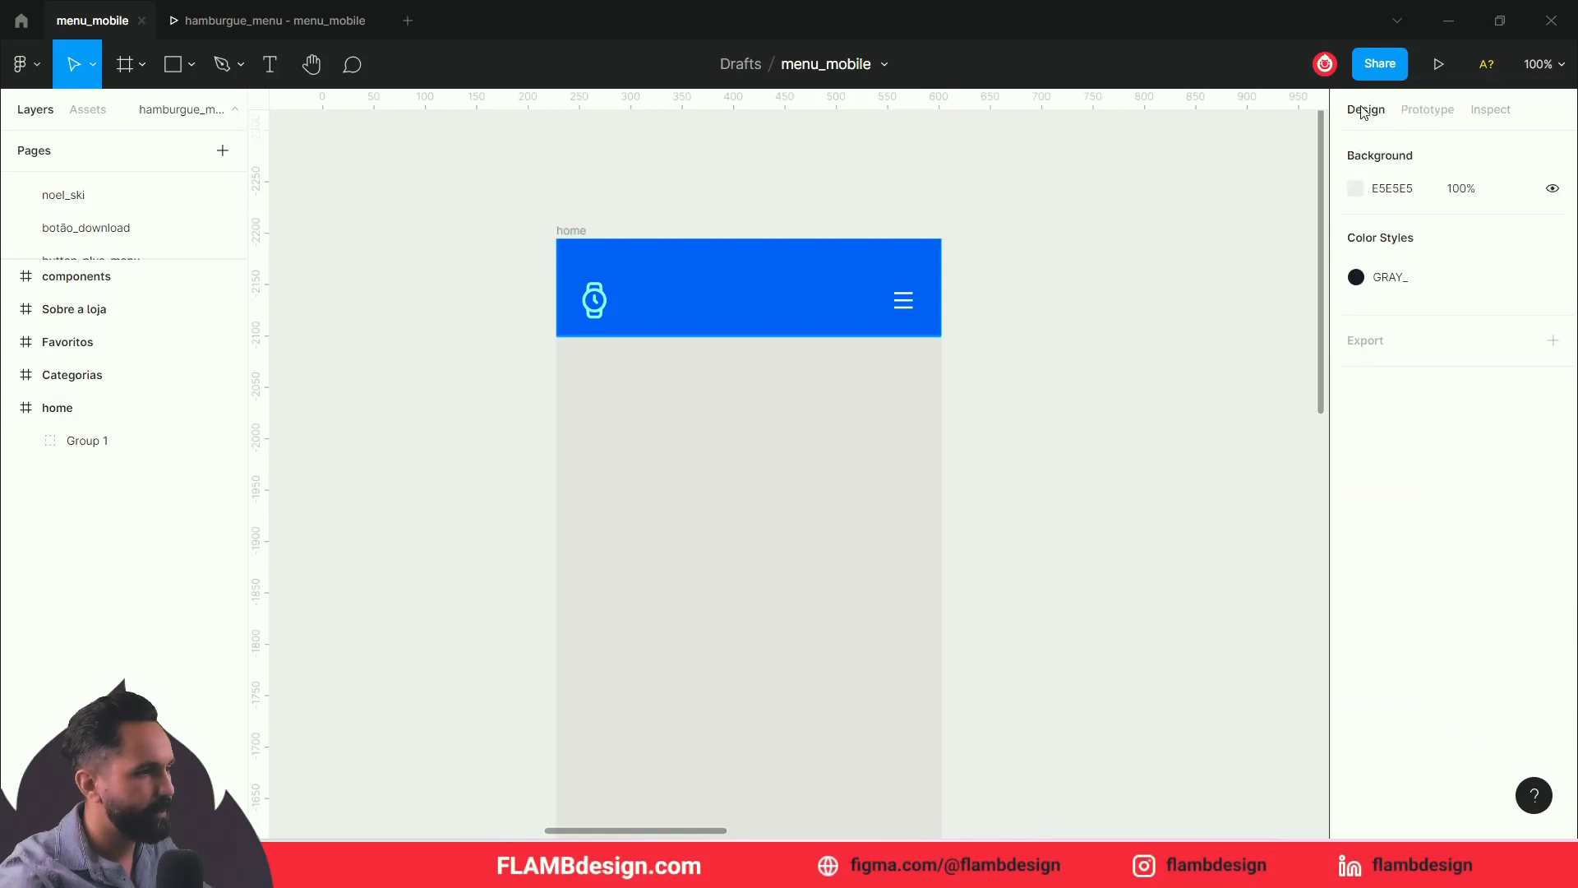
pyautogui.click(914, 296)
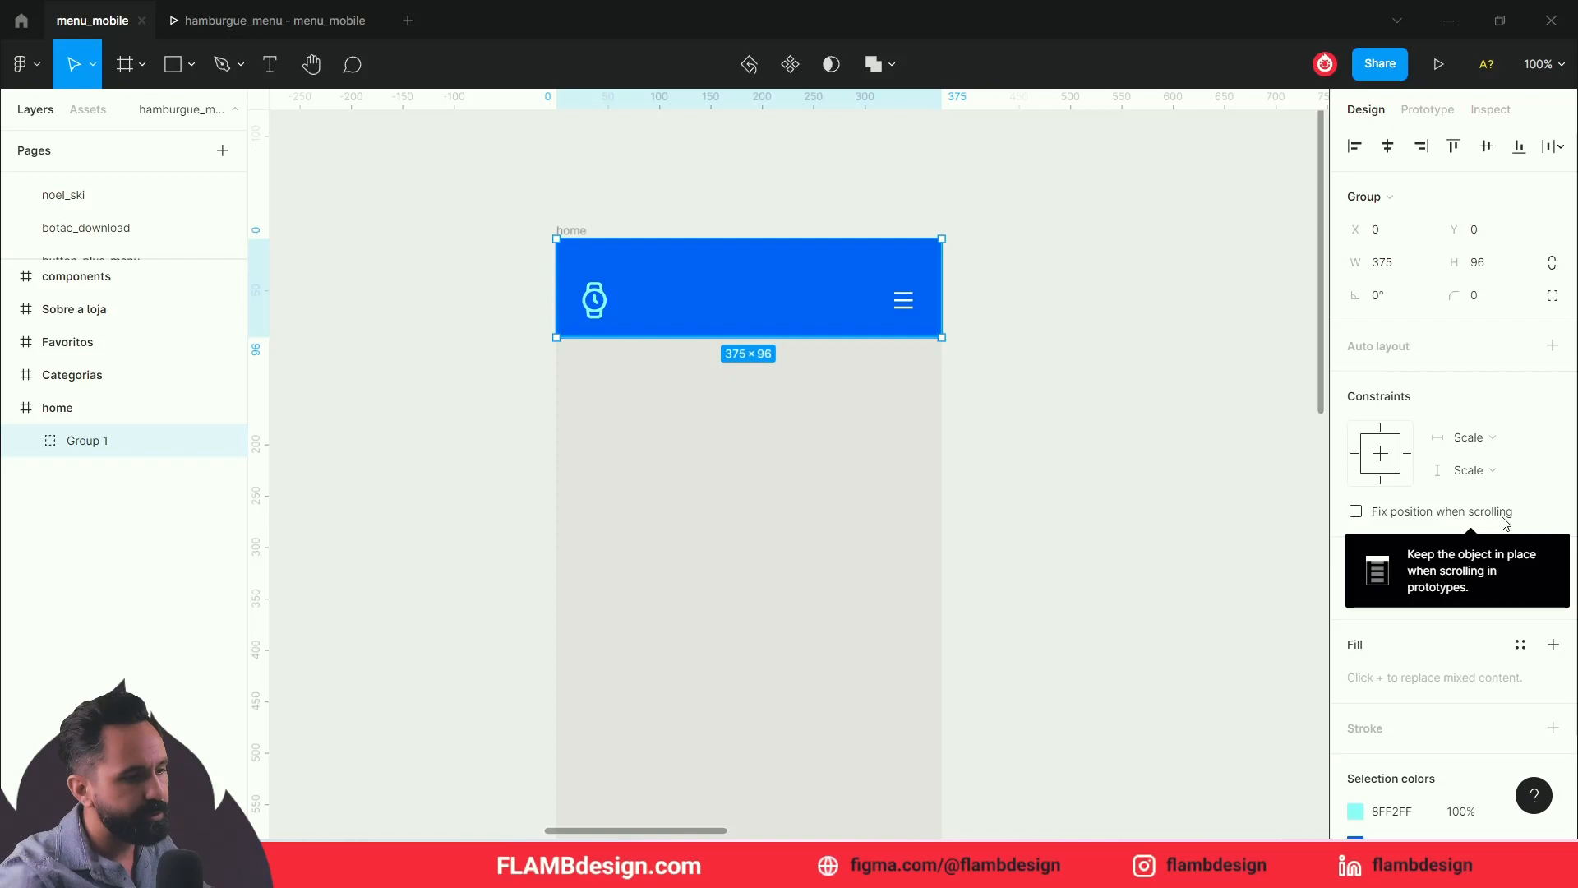
pyautogui.click(1356, 512)
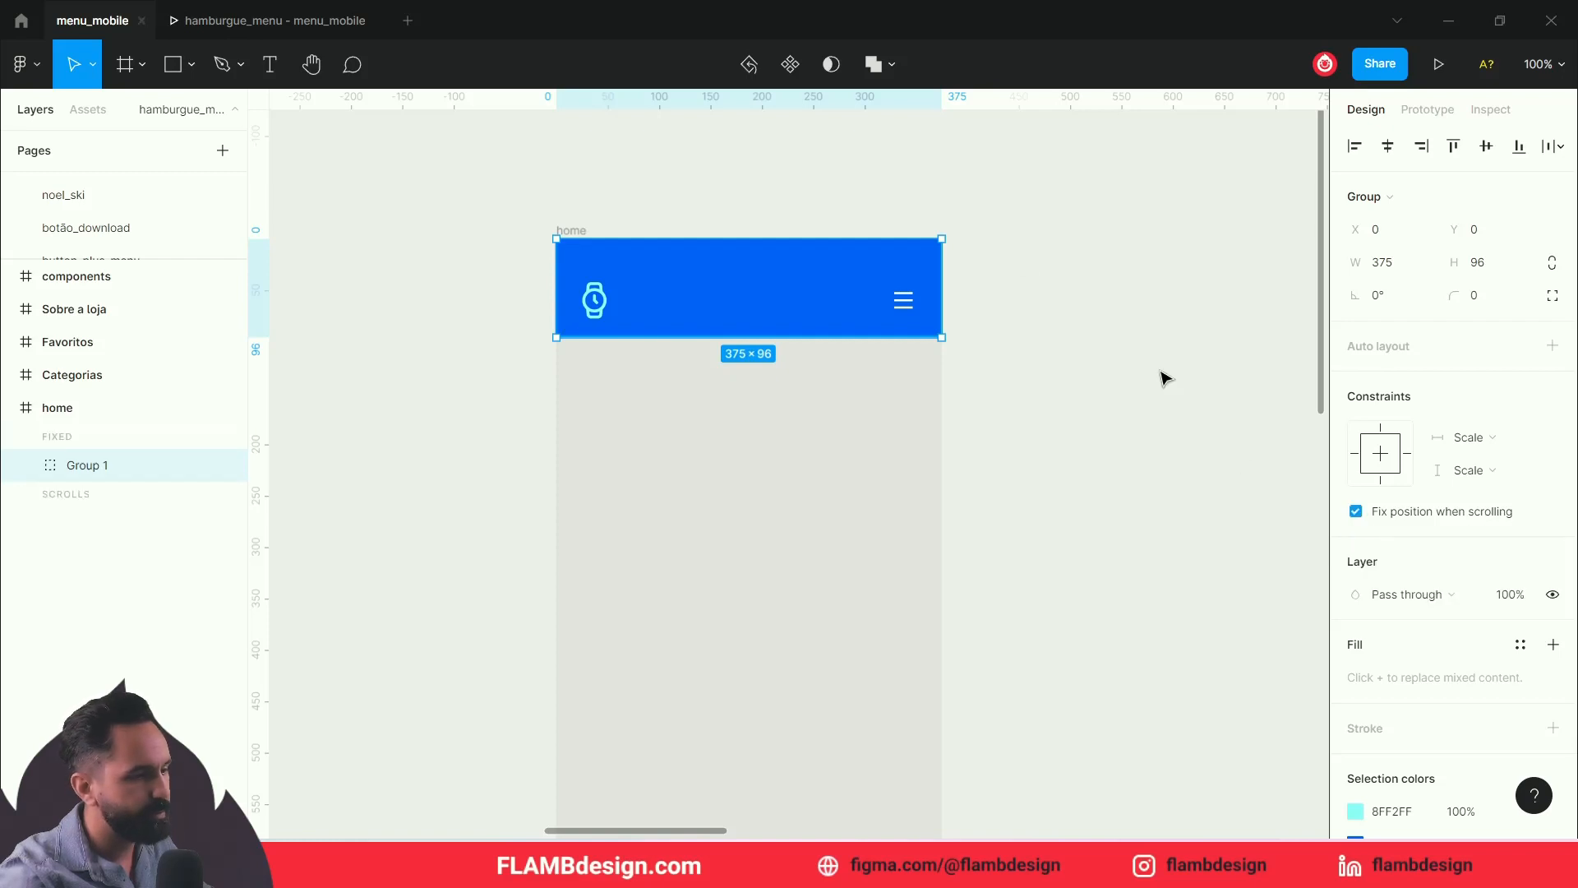
# Step: Check the home screen in the prototype preview and return to the menu_mobile design file
pyautogui.click(338, 21)
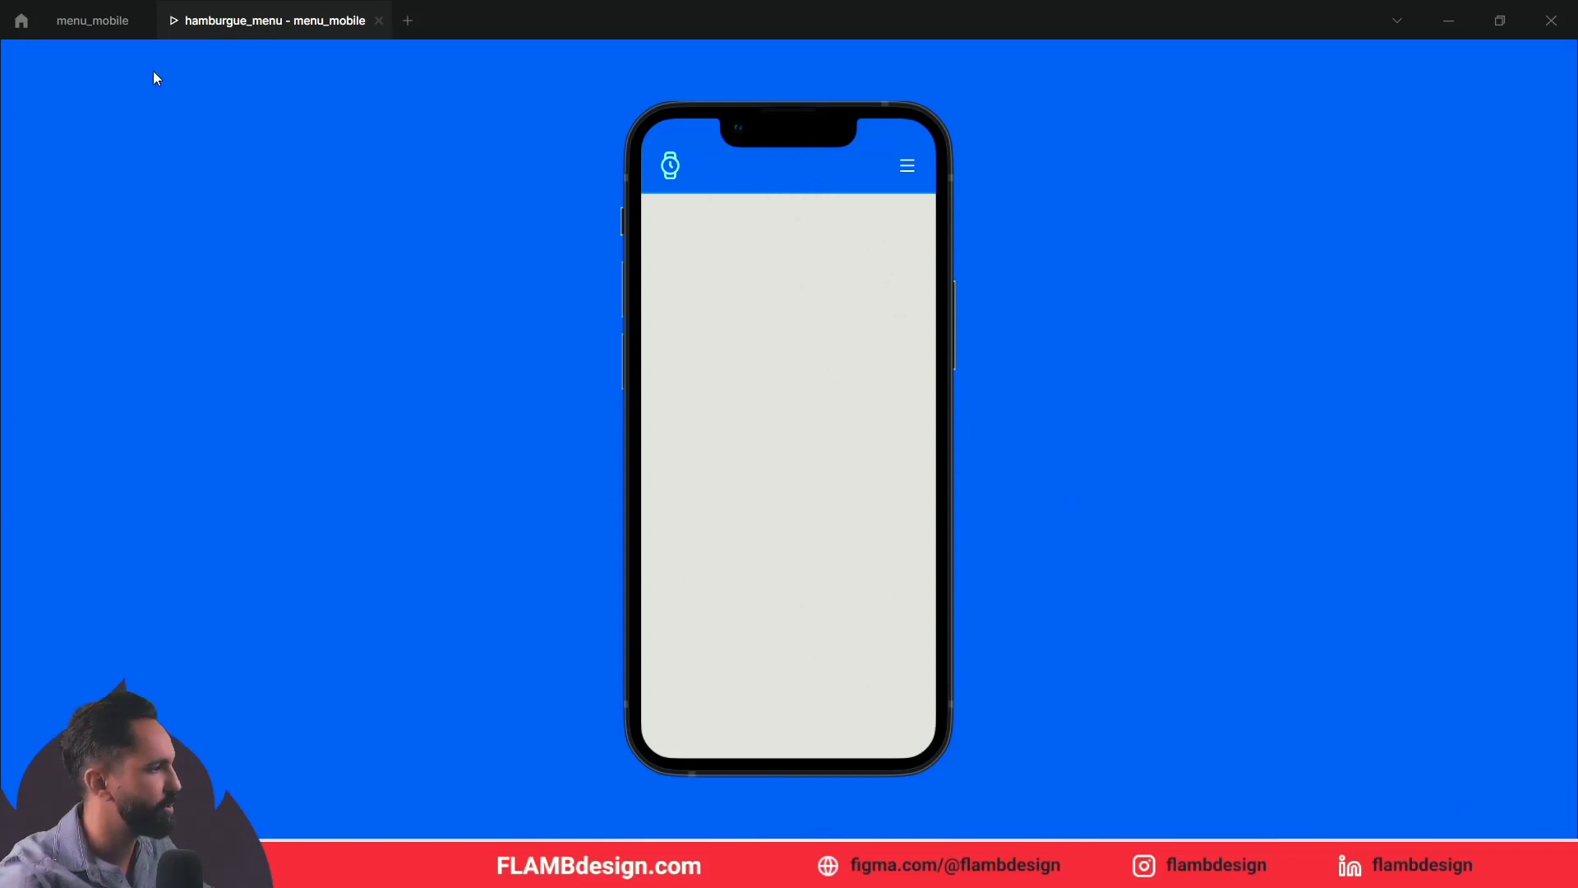
pyautogui.click(74, 21)
pyautogui.click(1155, 484)
pyautogui.click(919, 311)
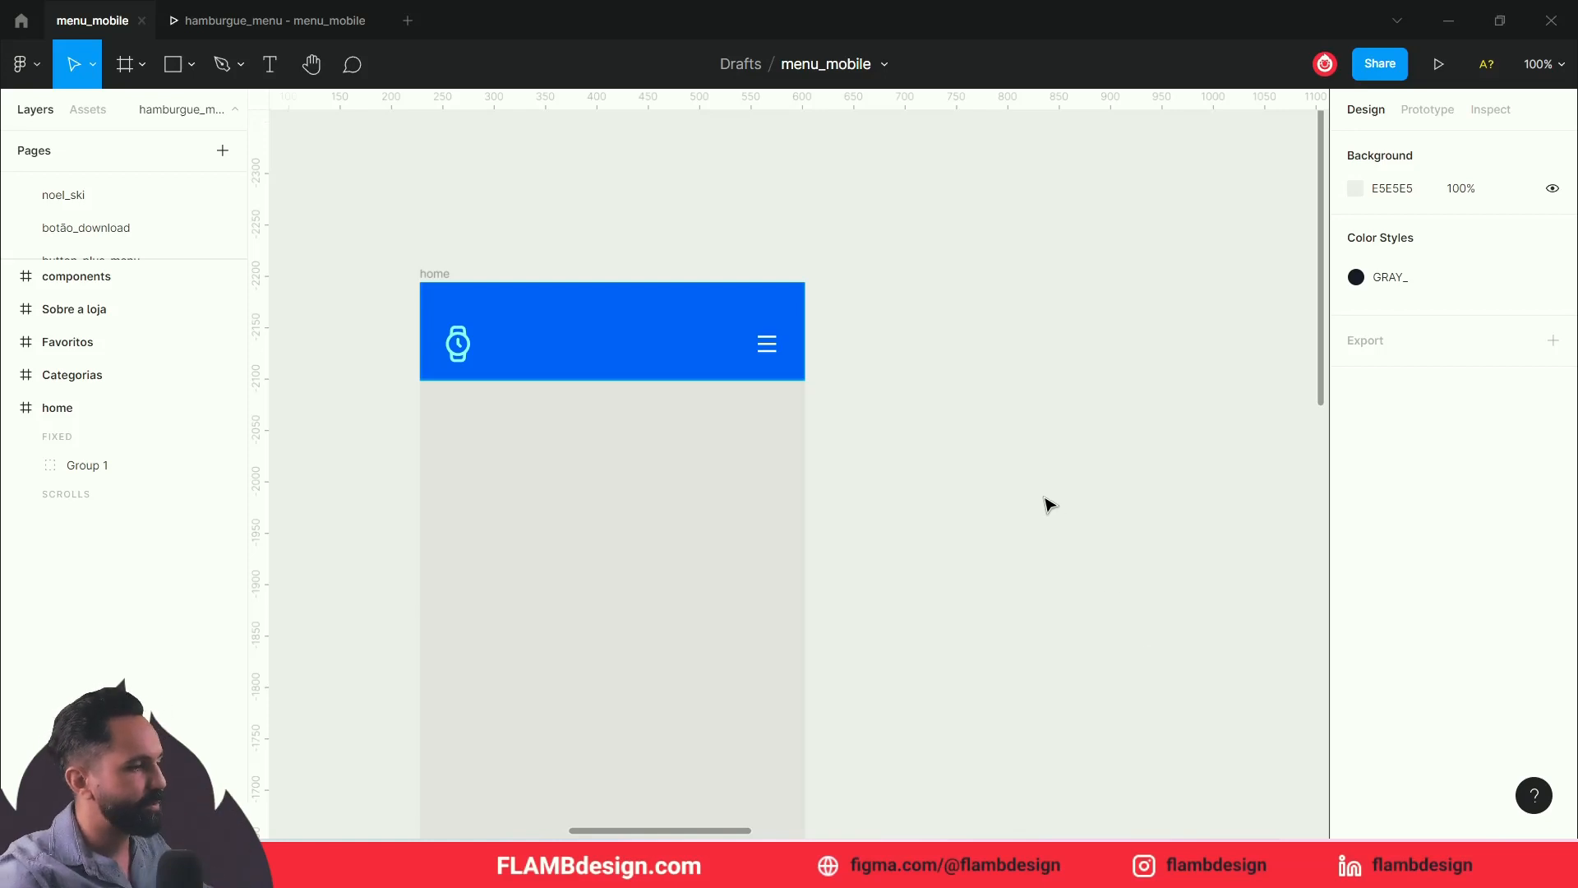
# Step: Add an iPhone 13 mini frame and place it beside the home frame, with their top edges aligned
pyautogui.scroll(1, 1053, 505)
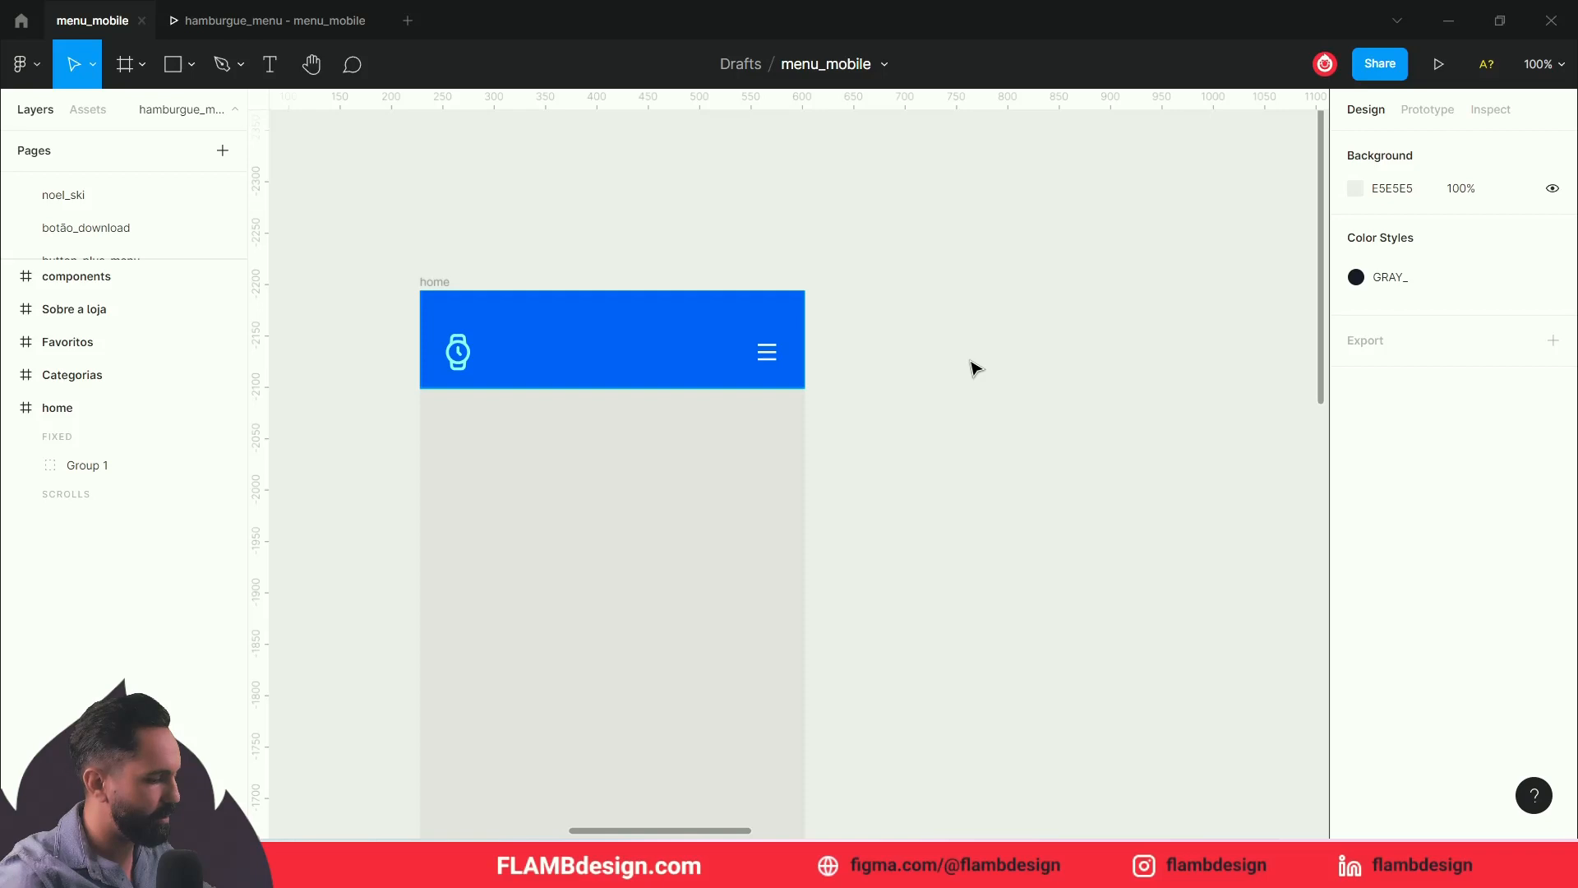
pyautogui.press('f')
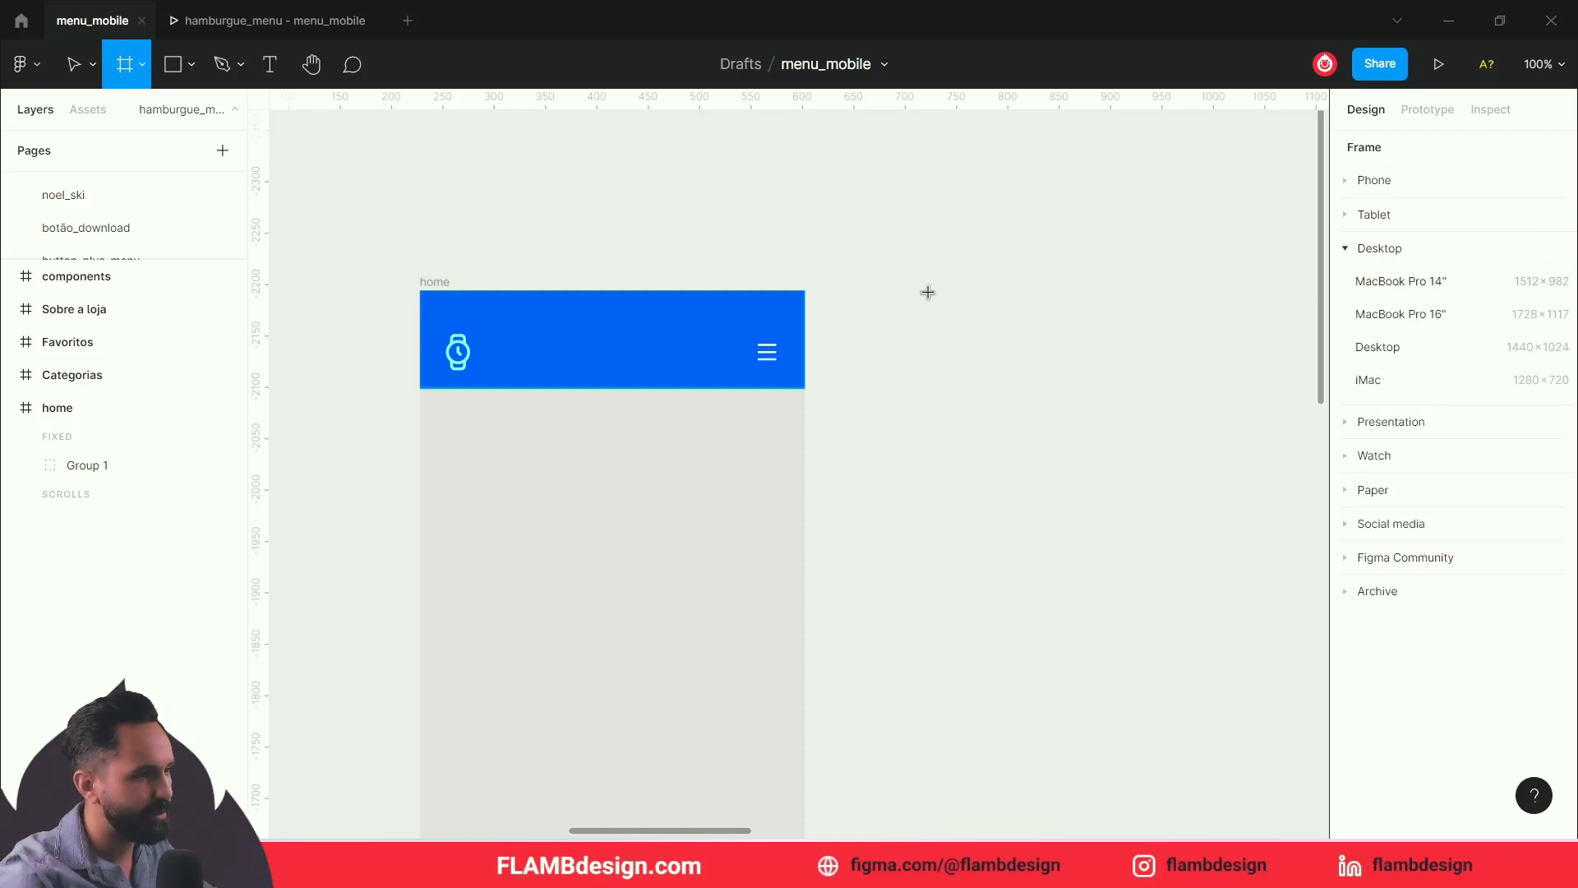
pyautogui.click(1359, 182)
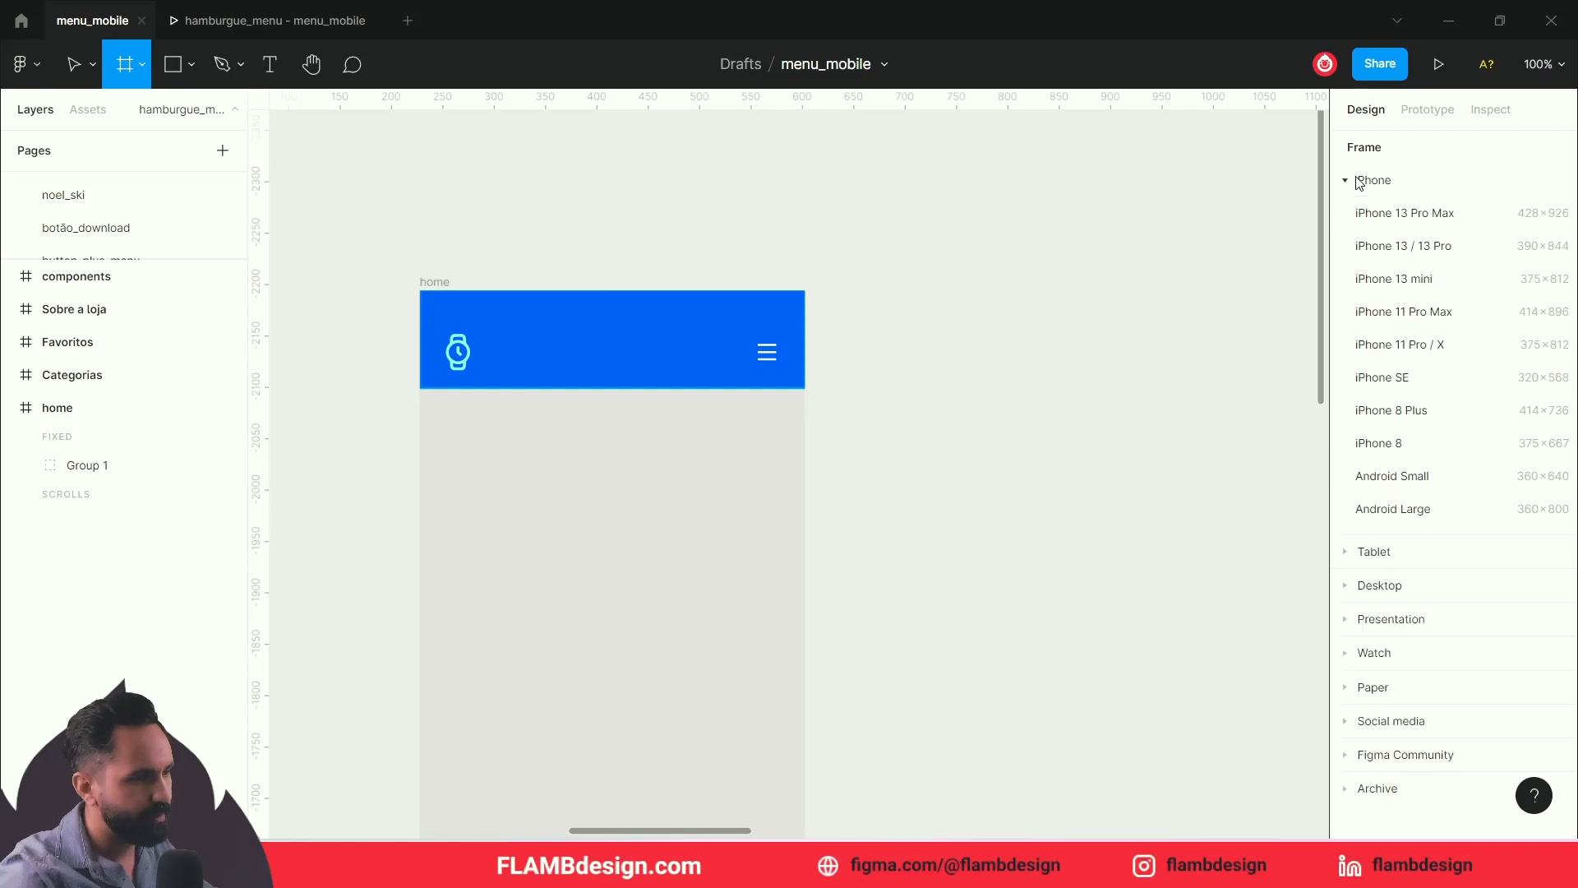
pyautogui.click(1393, 279)
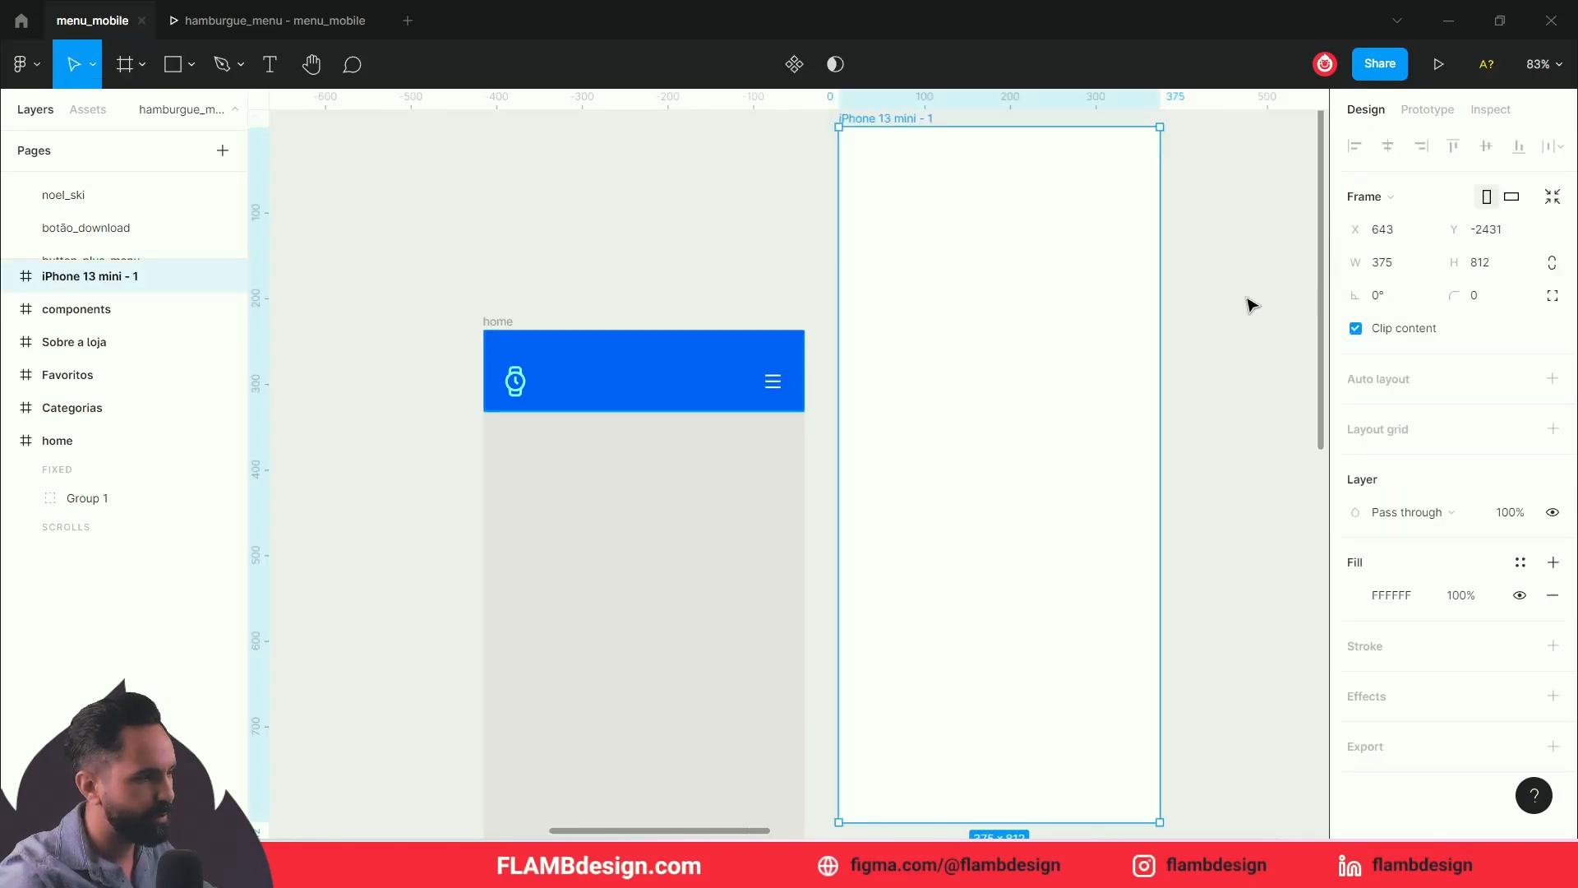
pyautogui.moveTo(898, 124); pyautogui.dragTo(947, 323)
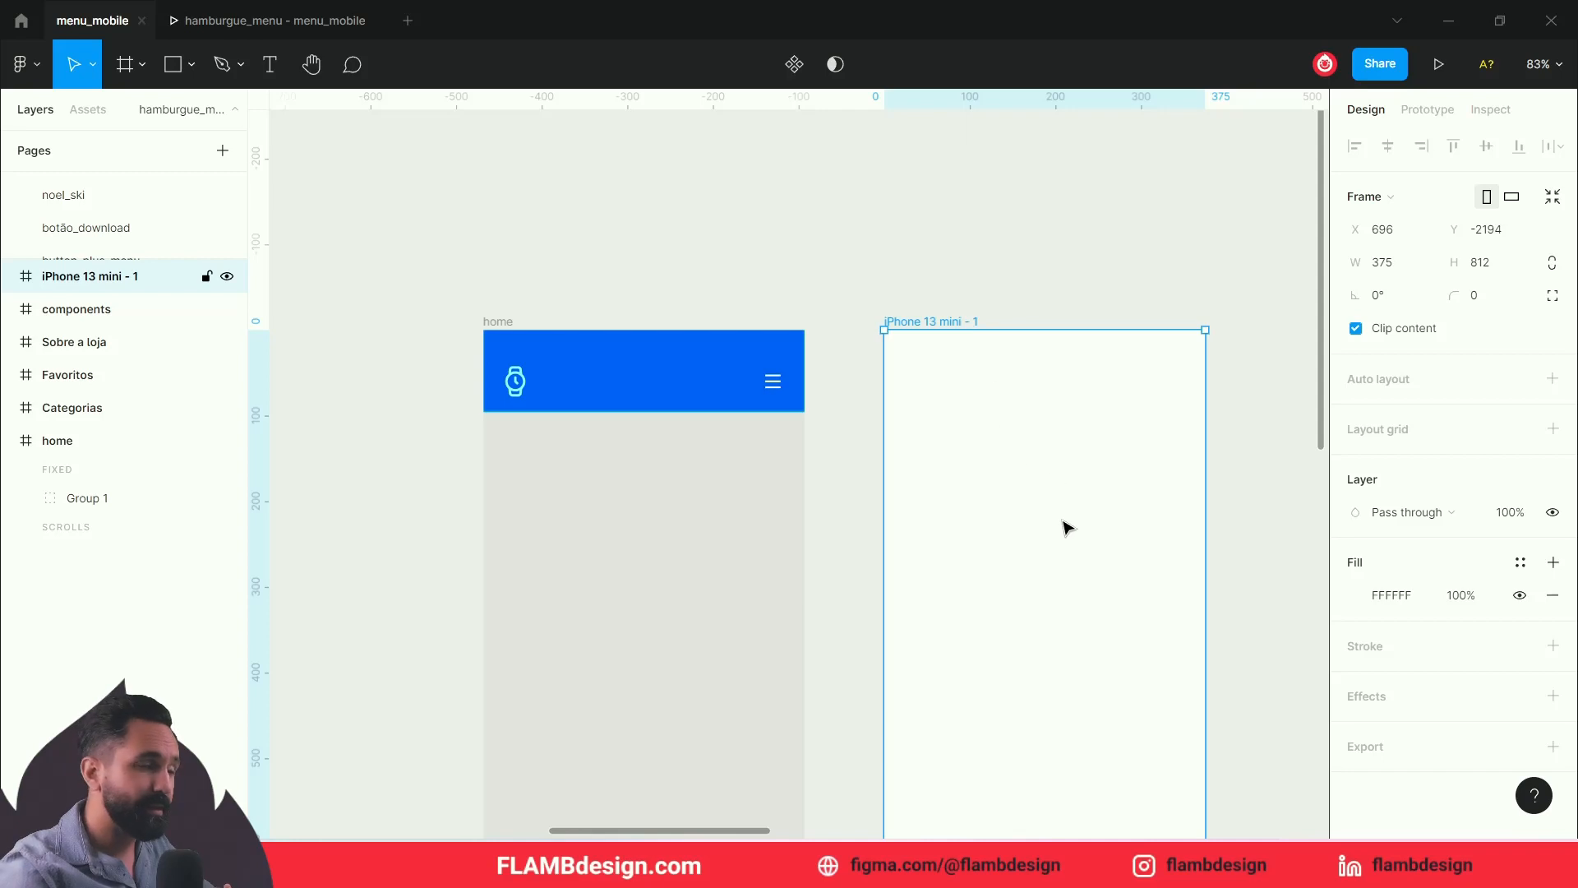
# Step: Draw a rectangle below the header in the home frame, resize it to about 369 × 556, and delete it
pyautogui.scroll(-1, 1067, 526)
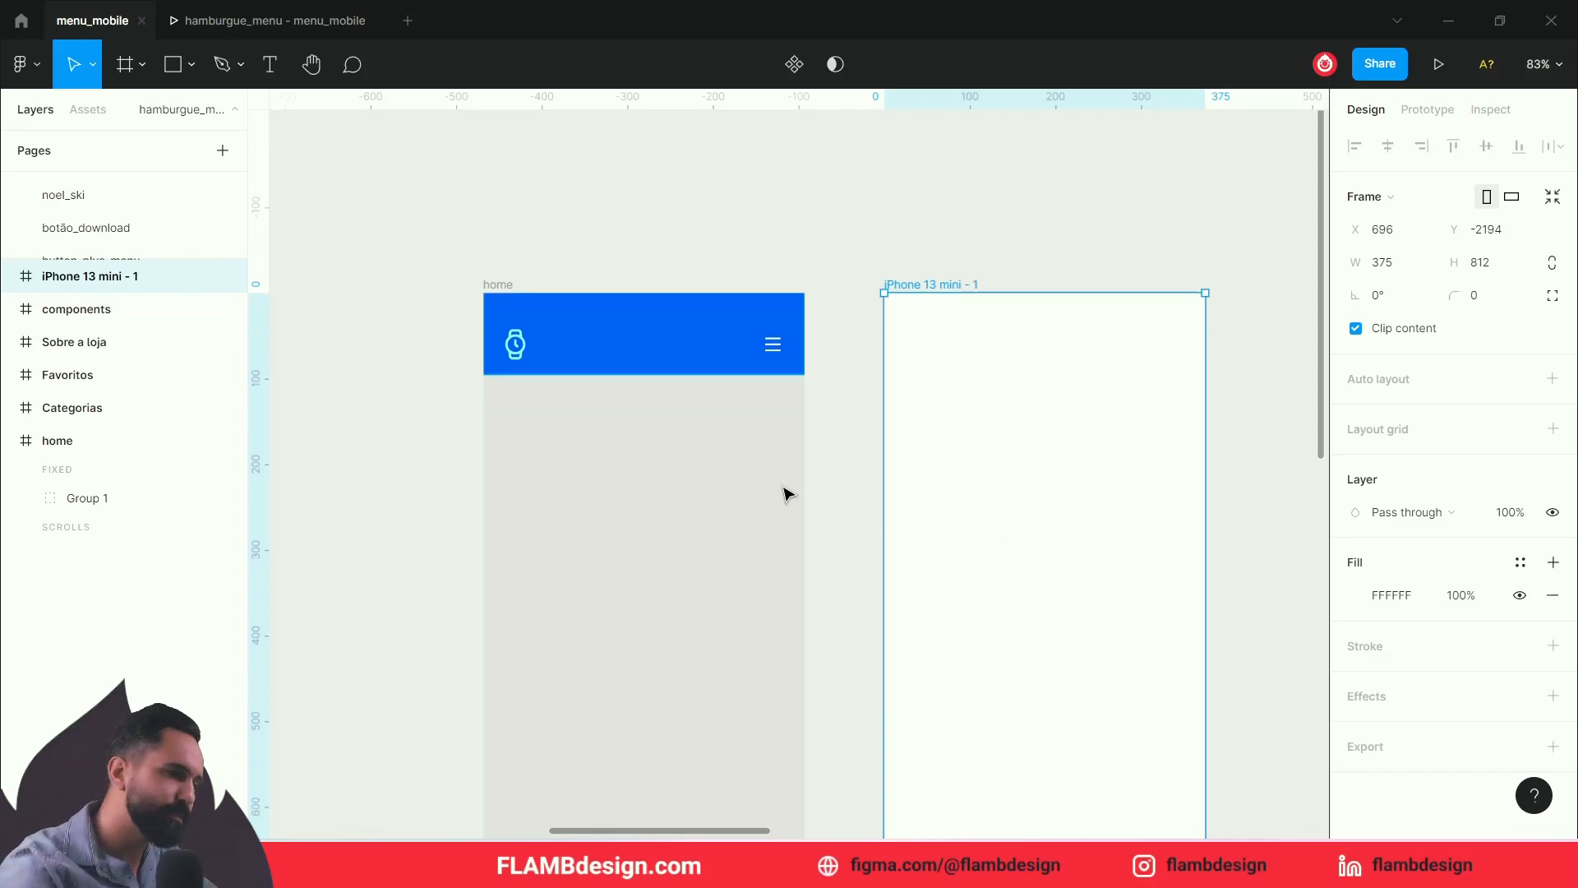
pyautogui.scroll(-1, 756, 590)
pyautogui.scroll(-3, 750, 589)
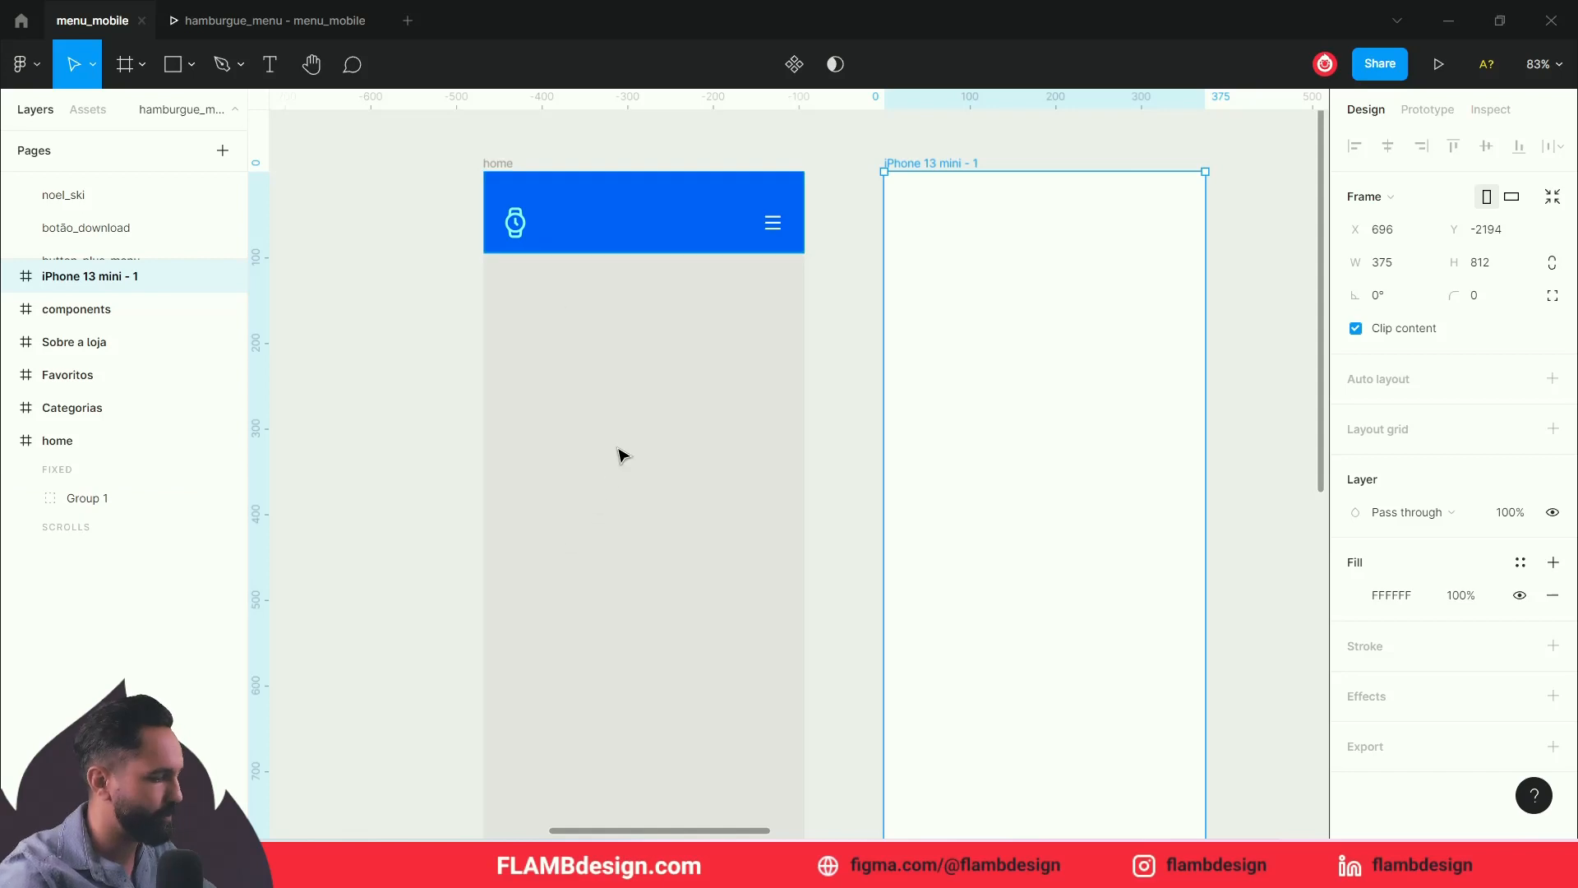
pyautogui.press('Escape')
pyautogui.press('r')
pyautogui.moveTo(558, 260)
pyautogui.mouseDown()
pyautogui.moveTo(776, 651)
pyautogui.moveTo(802, 772)
pyautogui.mouseUp()
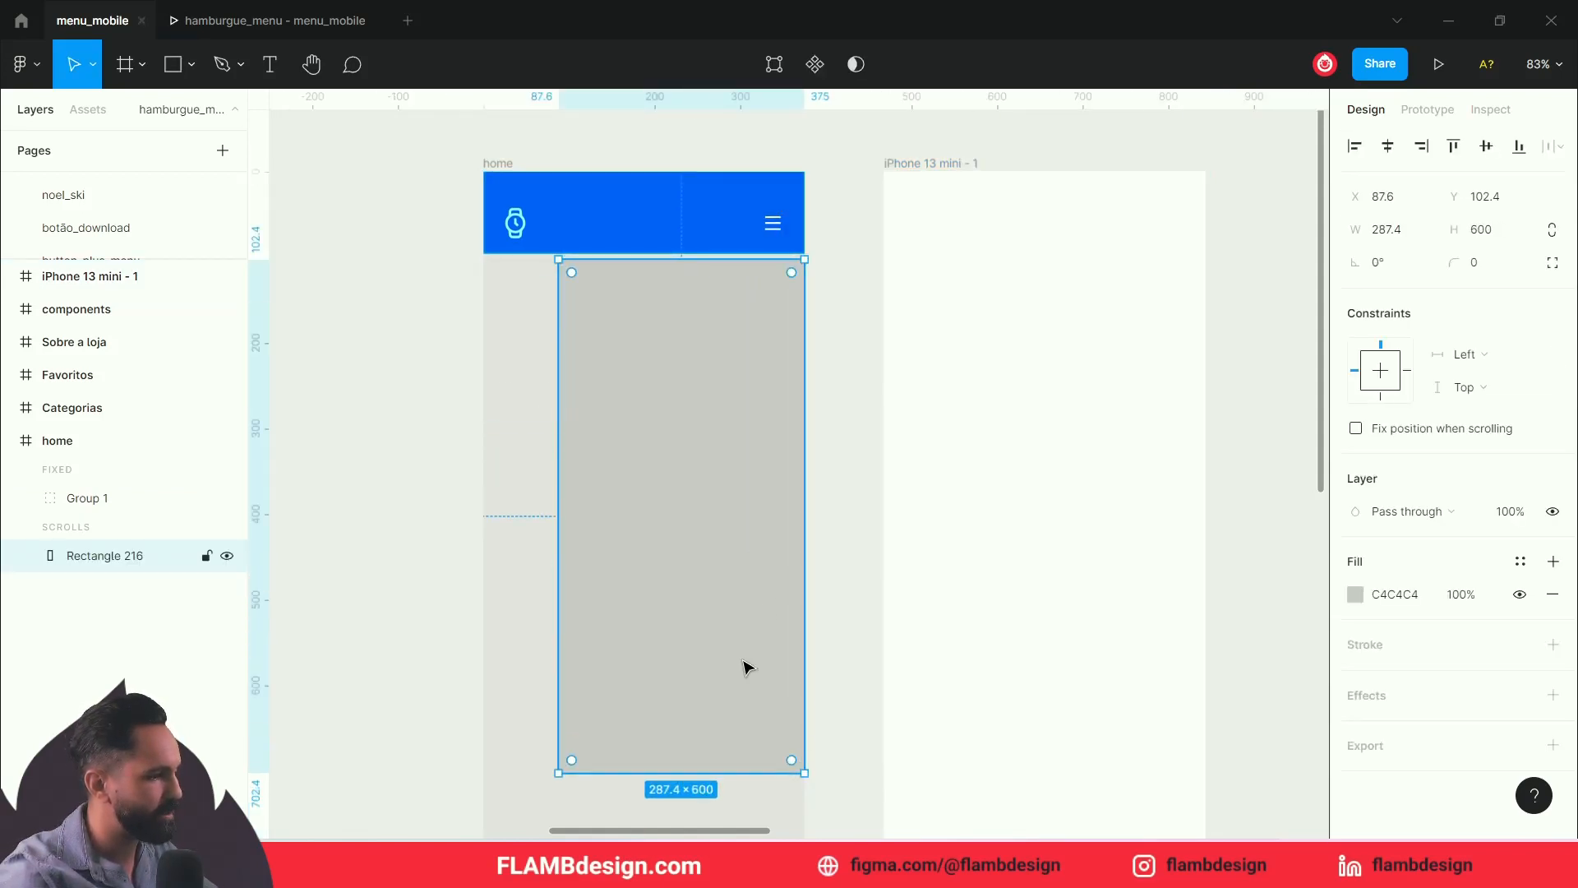
pyautogui.moveTo(557, 570); pyautogui.dragTo(489, 572)
pyautogui.moveTo(609, 535); pyautogui.dragTo(608, 578)
pyautogui.moveTo(655, 297); pyautogui.dragTo(655, 335)
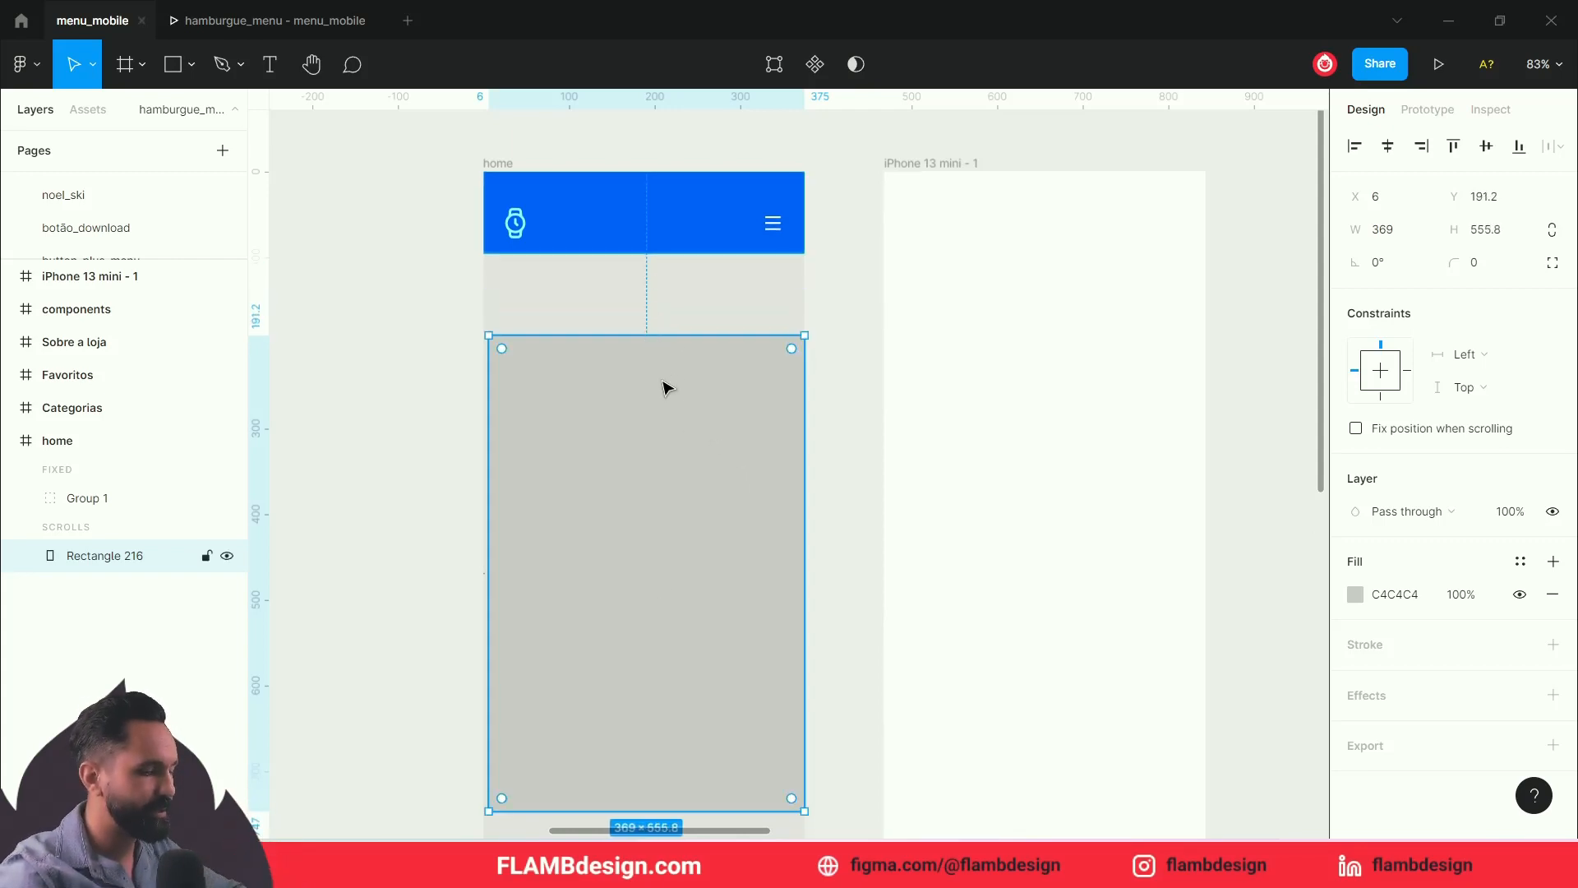
pyautogui.press('Delete')
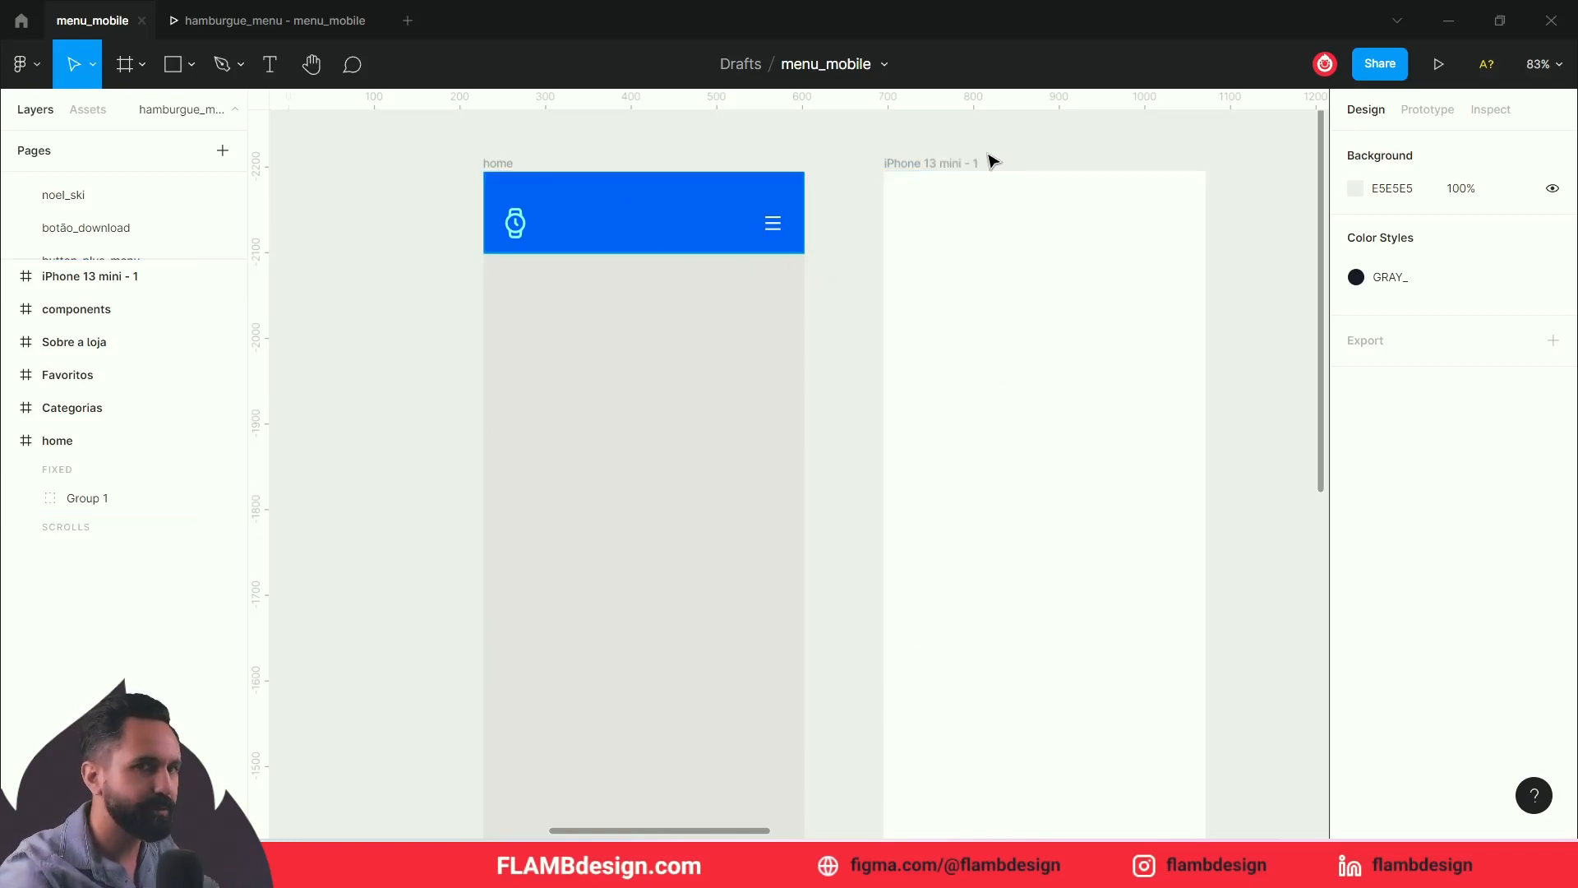
# Step: Shorten the iPhone 13 mini frame from its bottom edge to a height of about 471
pyautogui.click(941, 163)
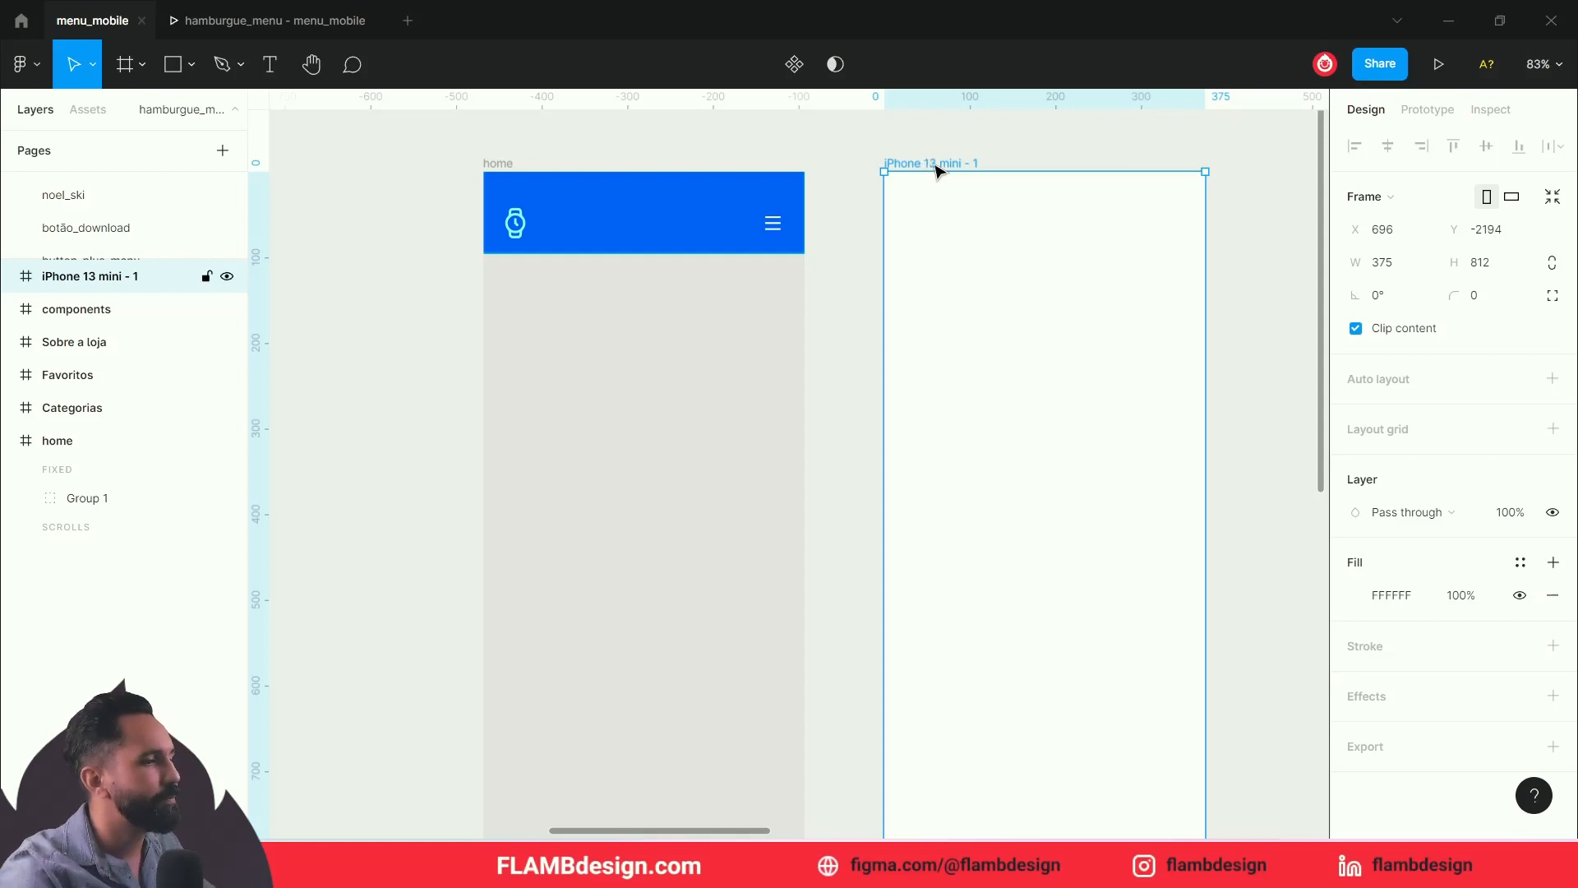
pyautogui.scroll(-3, 957, 246)
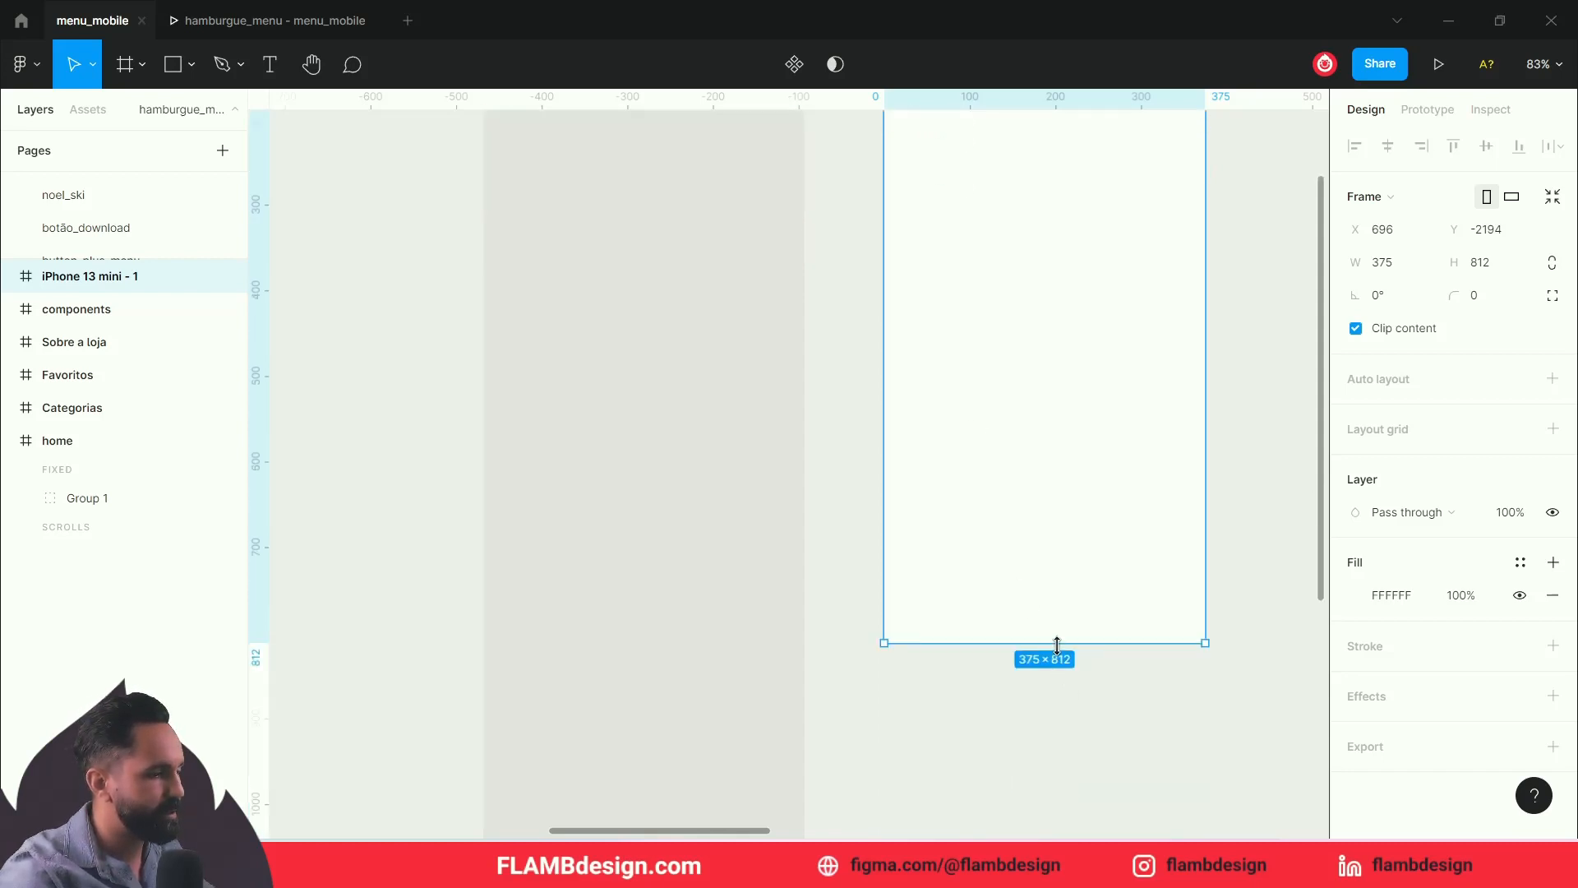
pyautogui.moveTo(1057, 643); pyautogui.dragTo(1044, 351)
pyautogui.scroll(5, 1052, 493)
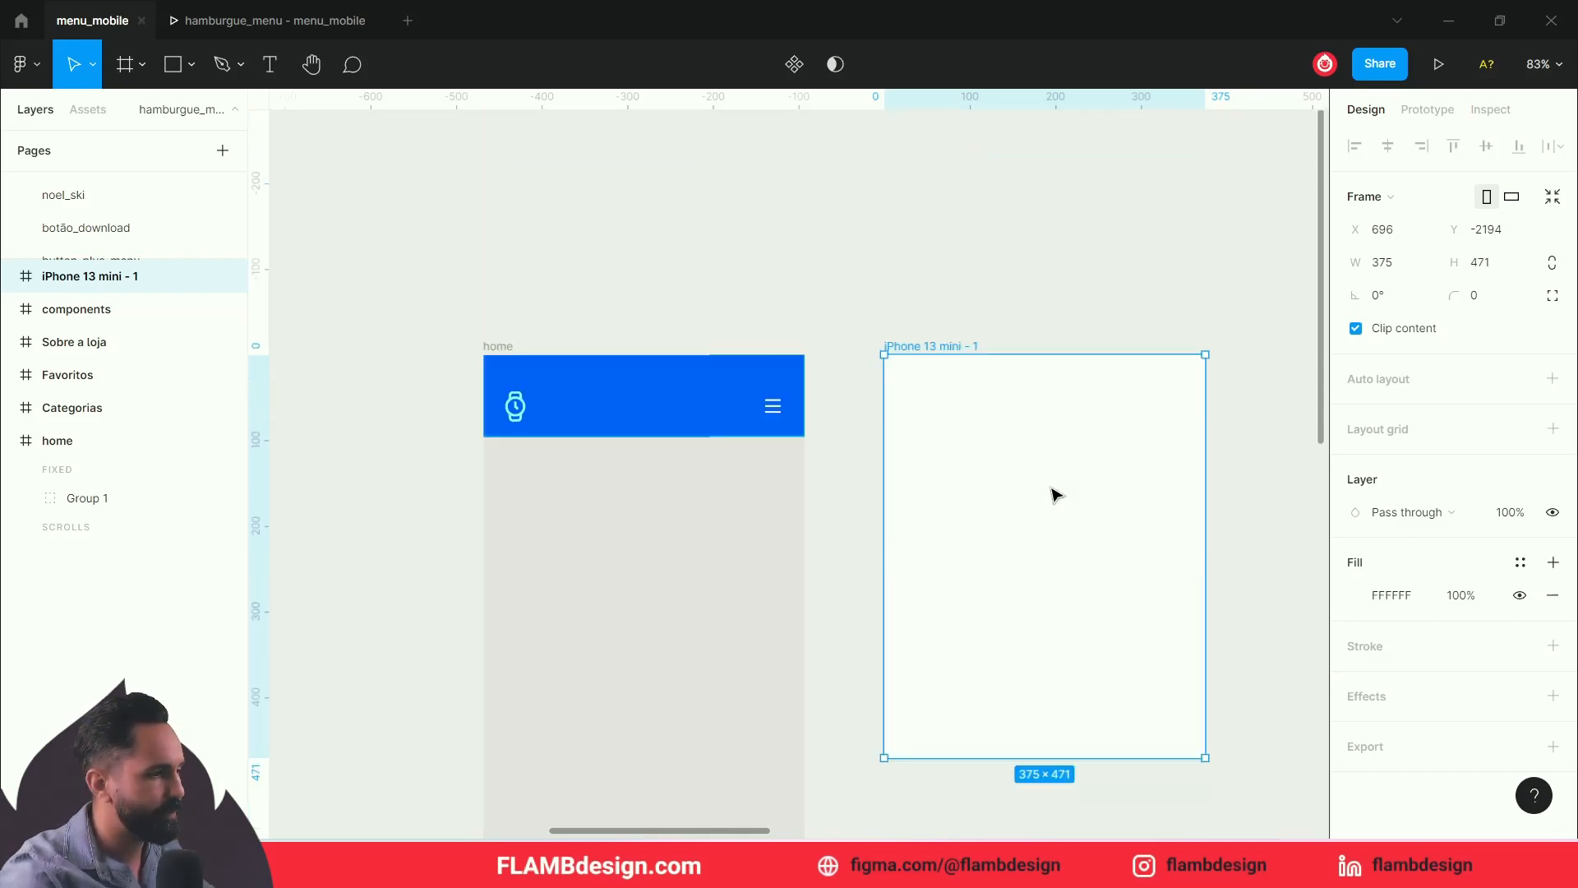
# Step: Move the shortened iPhone 13 mini frame slightly lower beside the home frame, to about X 717, Y -2111
pyautogui.click(994, 281)
pyautogui.moveTo(942, 344); pyautogui.dragTo(940, 395)
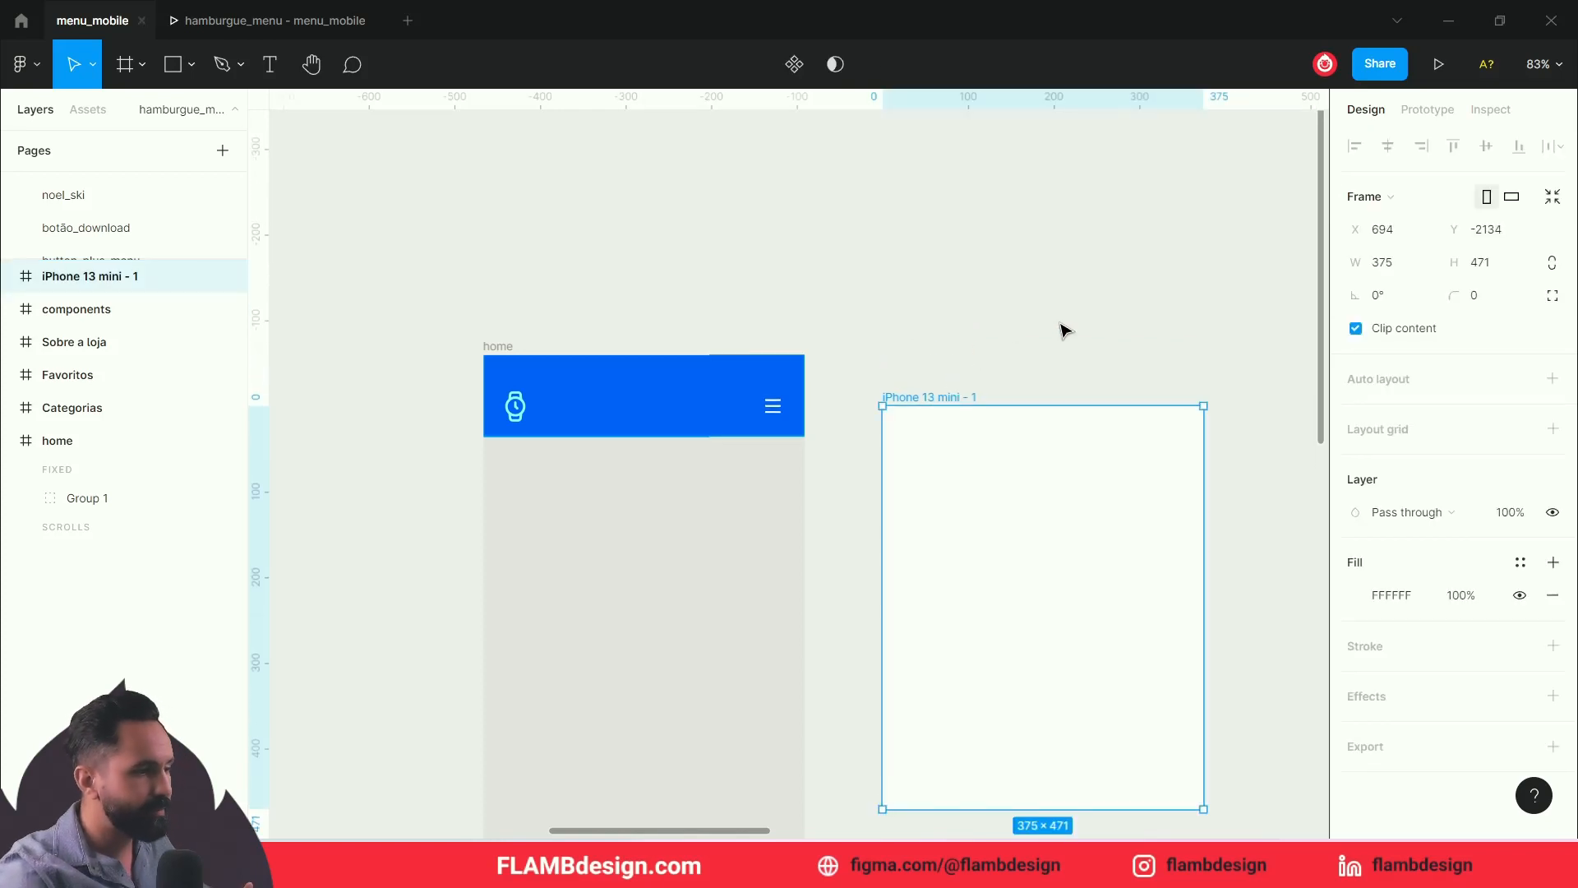
pyautogui.moveTo(958, 377); pyautogui.dragTo(815, 390)
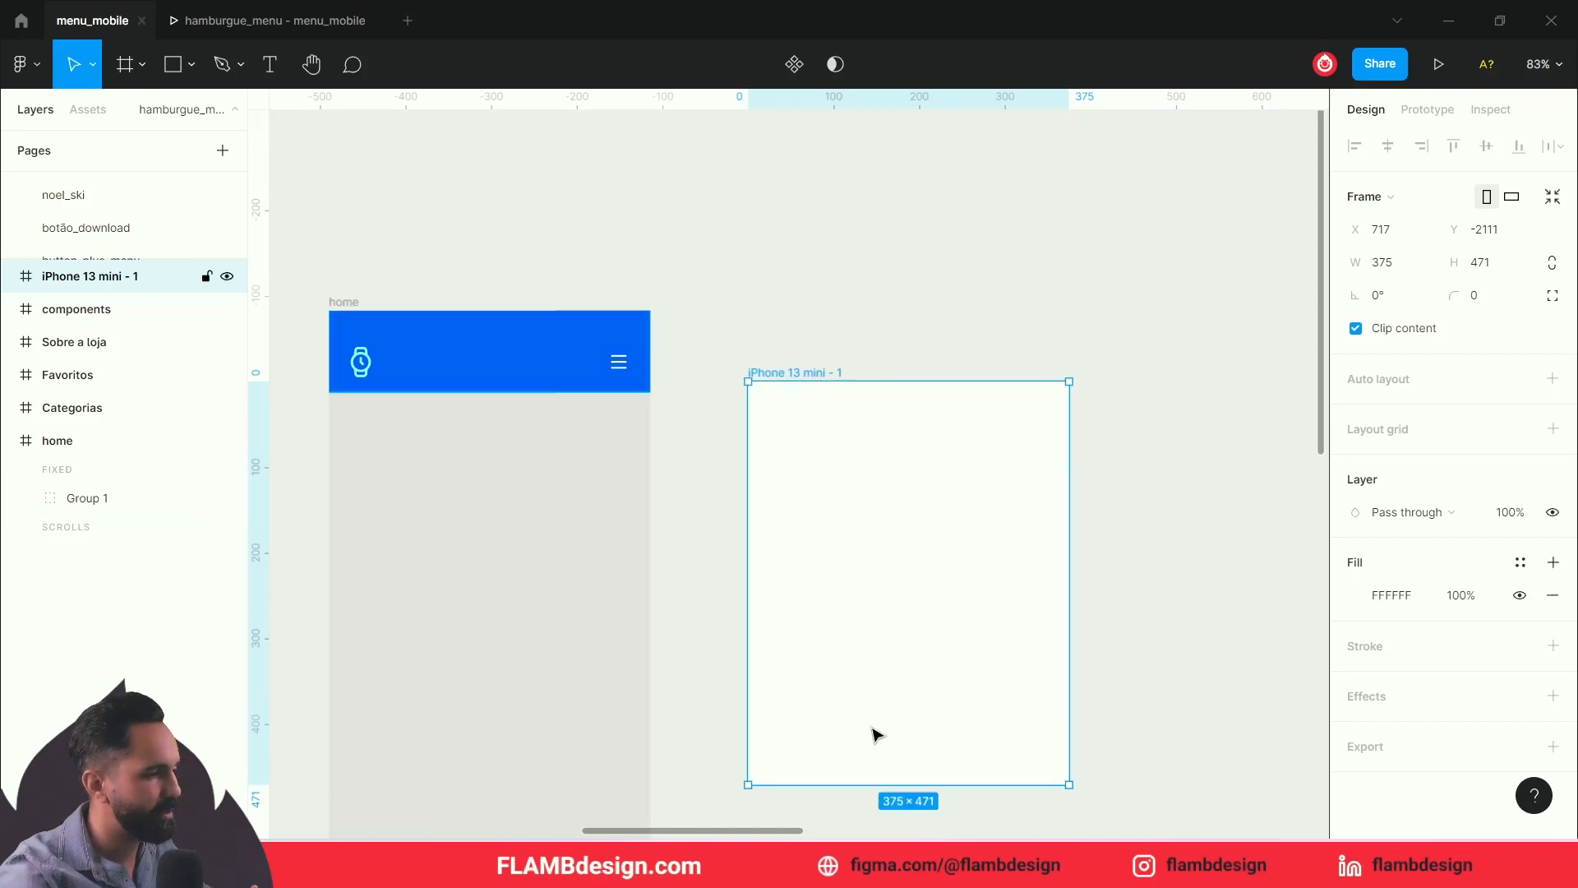
pyautogui.click(1138, 573)
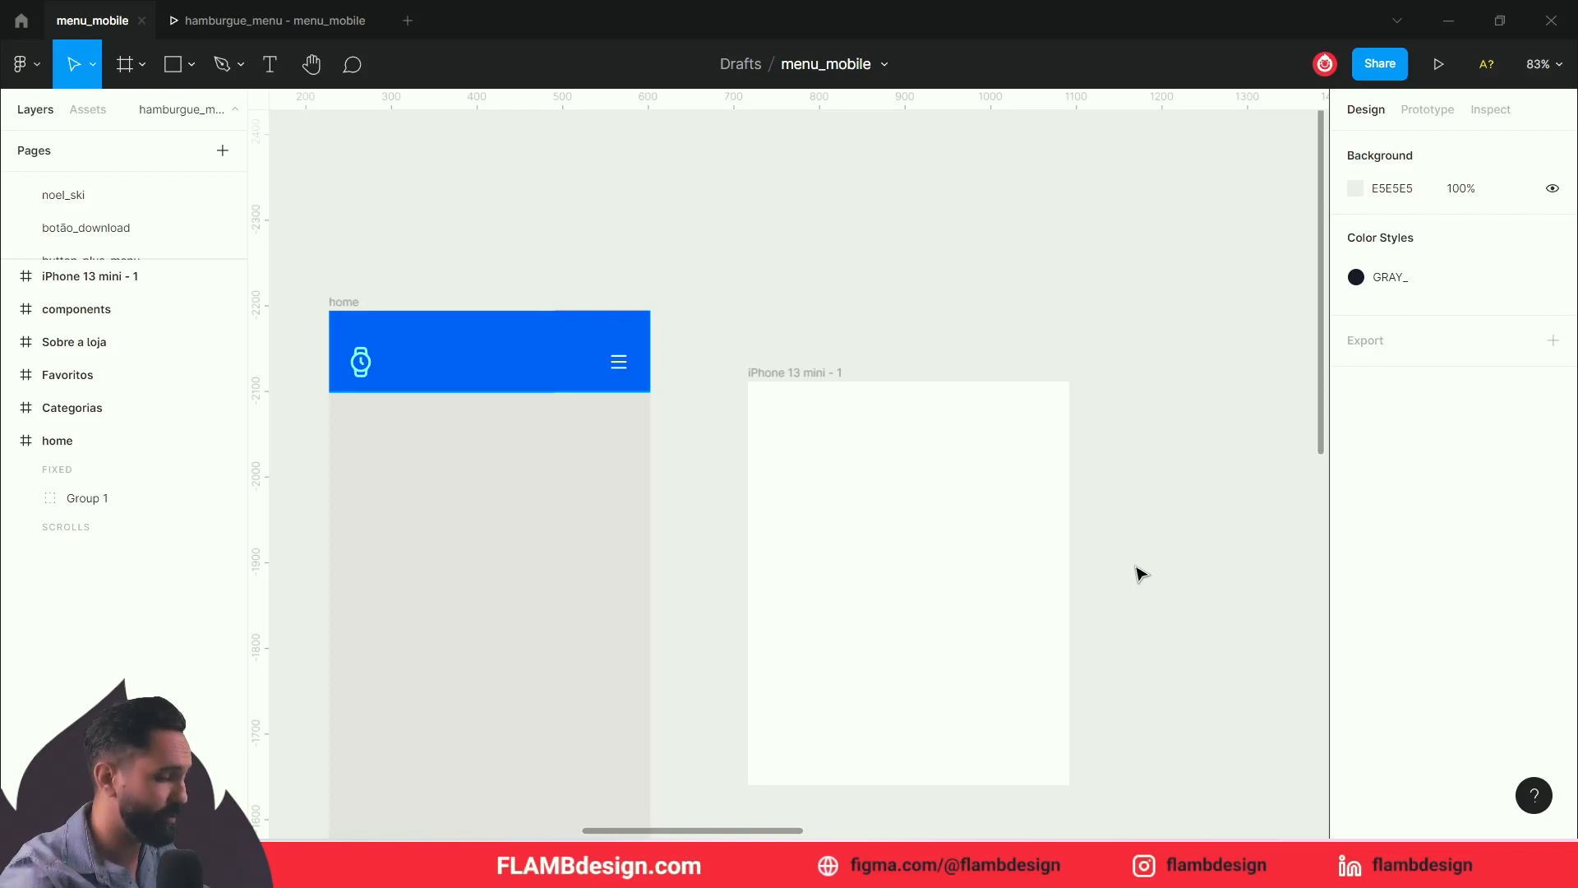
# Step: Copy the Categorias to Sair menu text from the components frame into the iPhone 13 mini frame, at about X 56, Y 44.5
pyautogui.press('-')
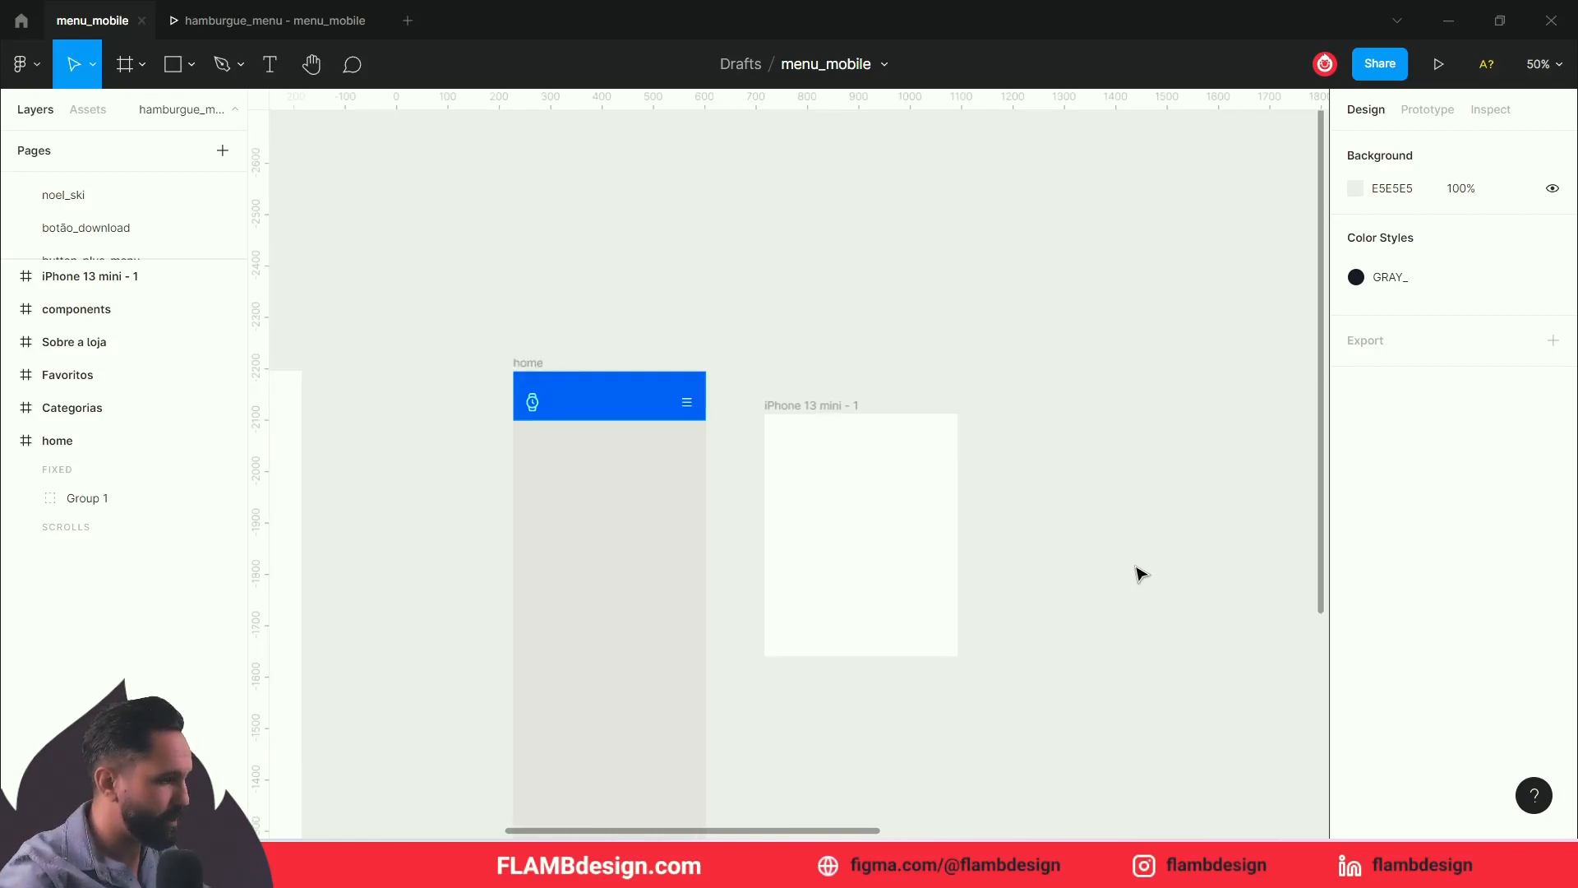
pyautogui.press('space')
pyautogui.moveTo(1109, 557); pyautogui.dragTo(1183, 411)
pyautogui.moveTo(364, 389); pyautogui.dragTo(827, 381)
pyautogui.moveTo(356, 491); pyautogui.dragTo(943, 355)
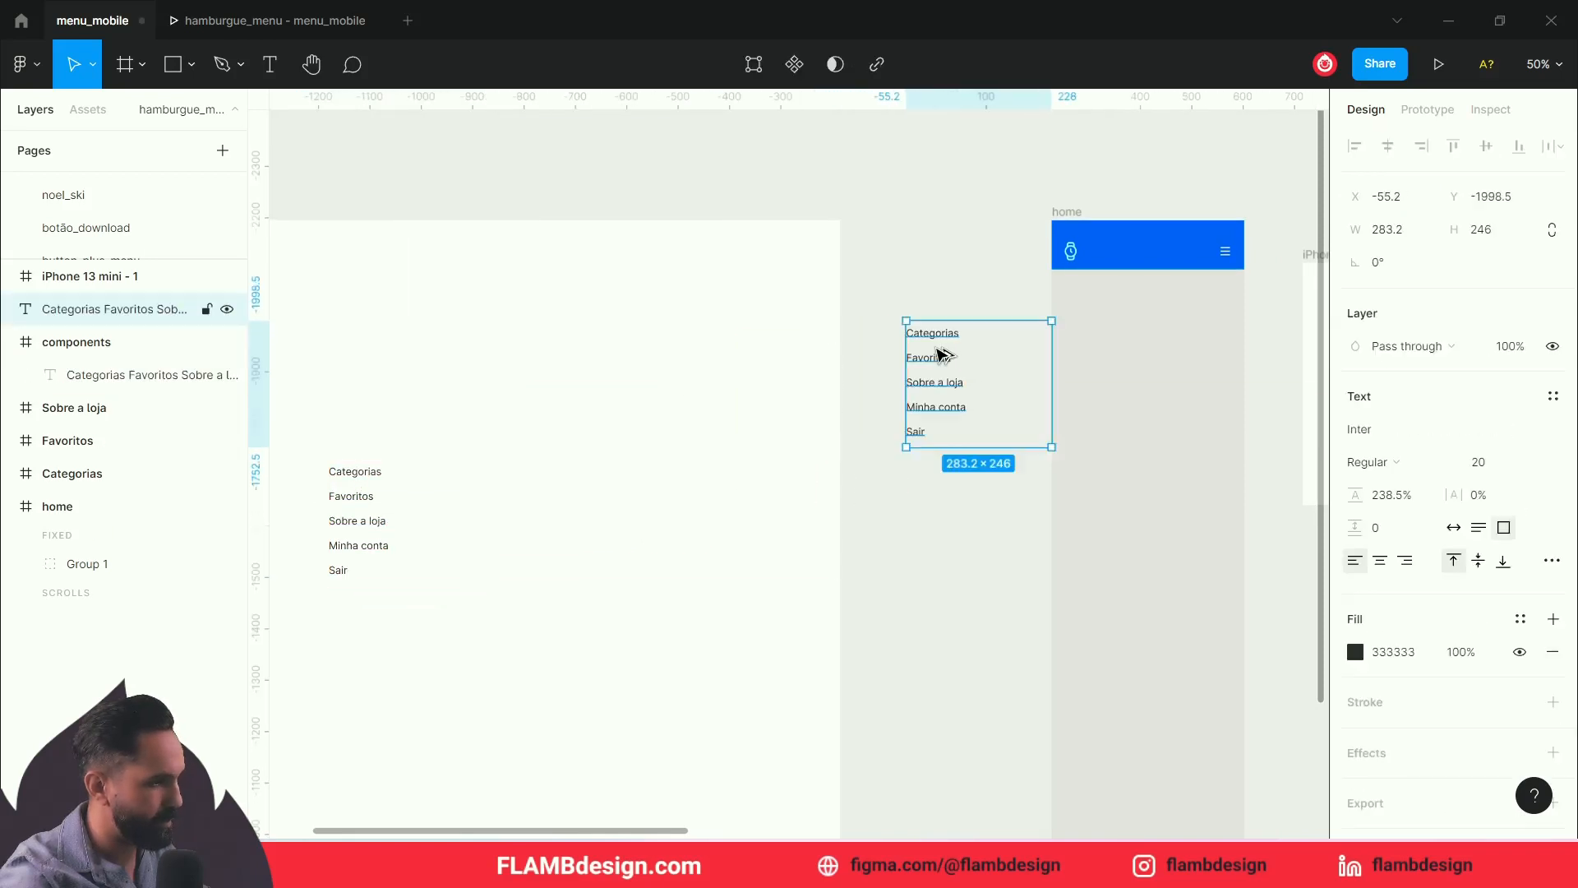
pyautogui.hscroll(5, 944, 355)
pyautogui.moveTo(627, 374); pyautogui.dragTo(1000, 345)
pyautogui.hscroll(4, 1071, 338)
pyautogui.scroll(1, 1071, 338)
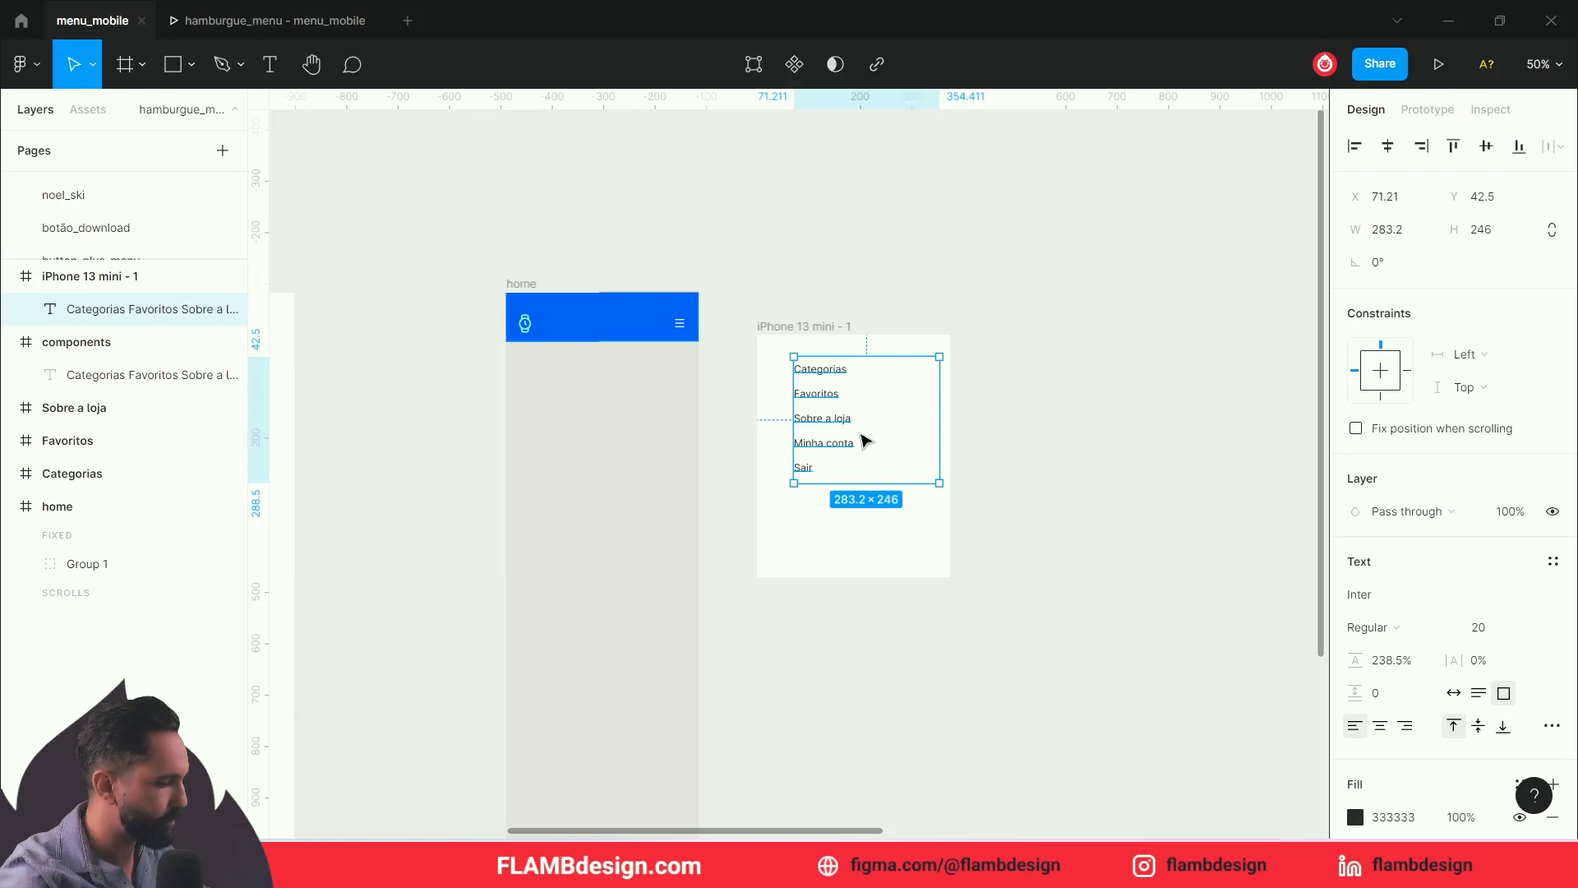
pyautogui.scroll(3, 865, 442)
pyautogui.moveTo(848, 346); pyautogui.dragTo(830, 352)
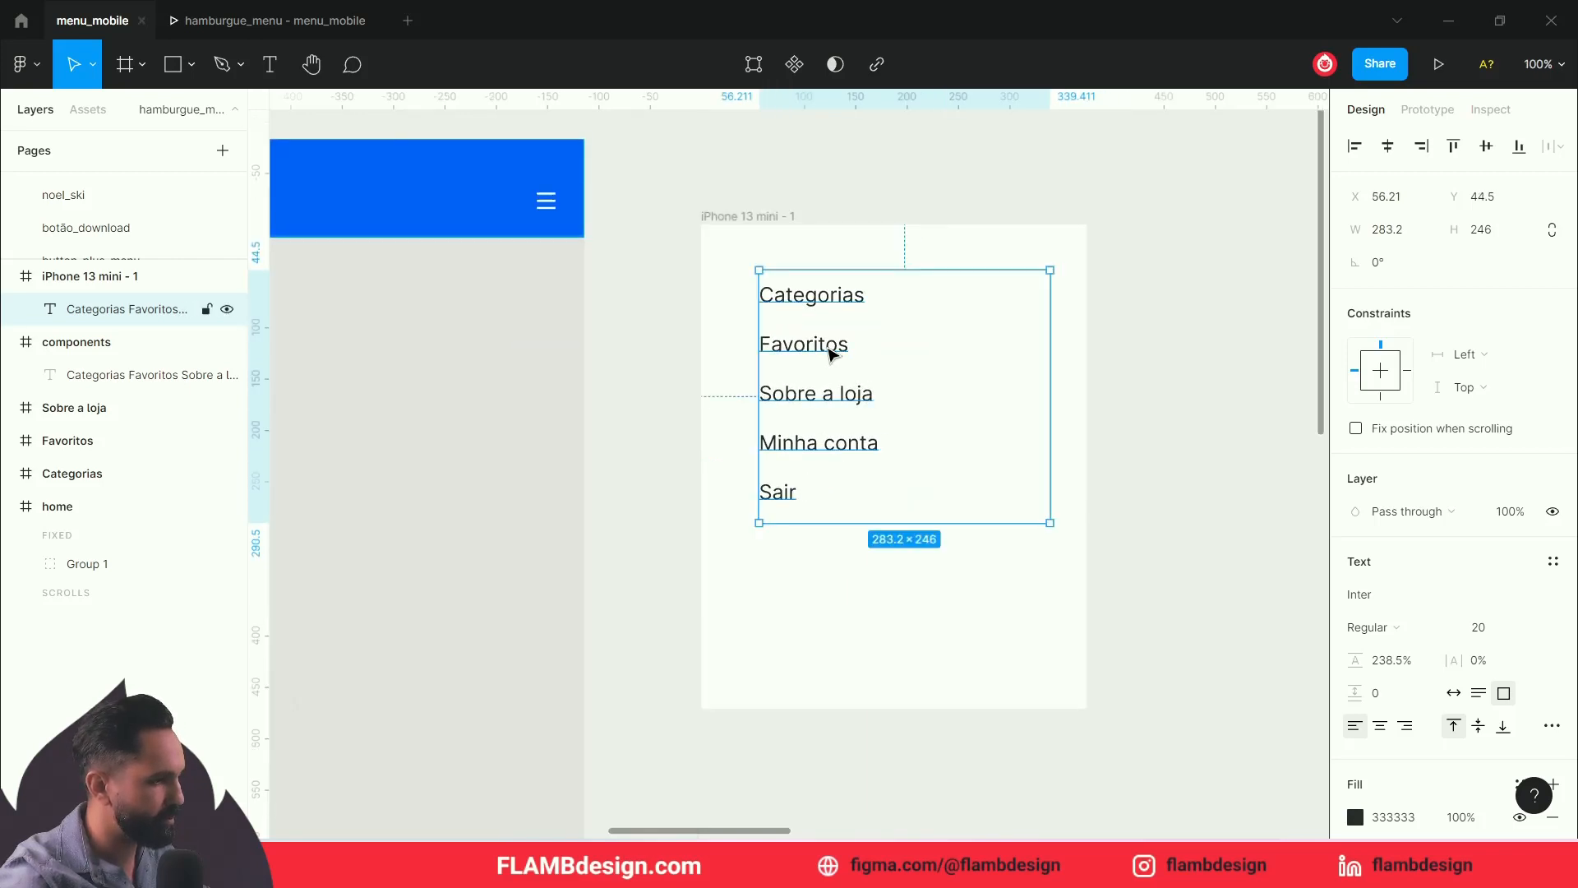
# Step: Increase the line height of the menu text in the iPhone 13 mini frame to 253.5%
pyautogui.doubleClick(830, 352)
pyautogui.click(811, 324)
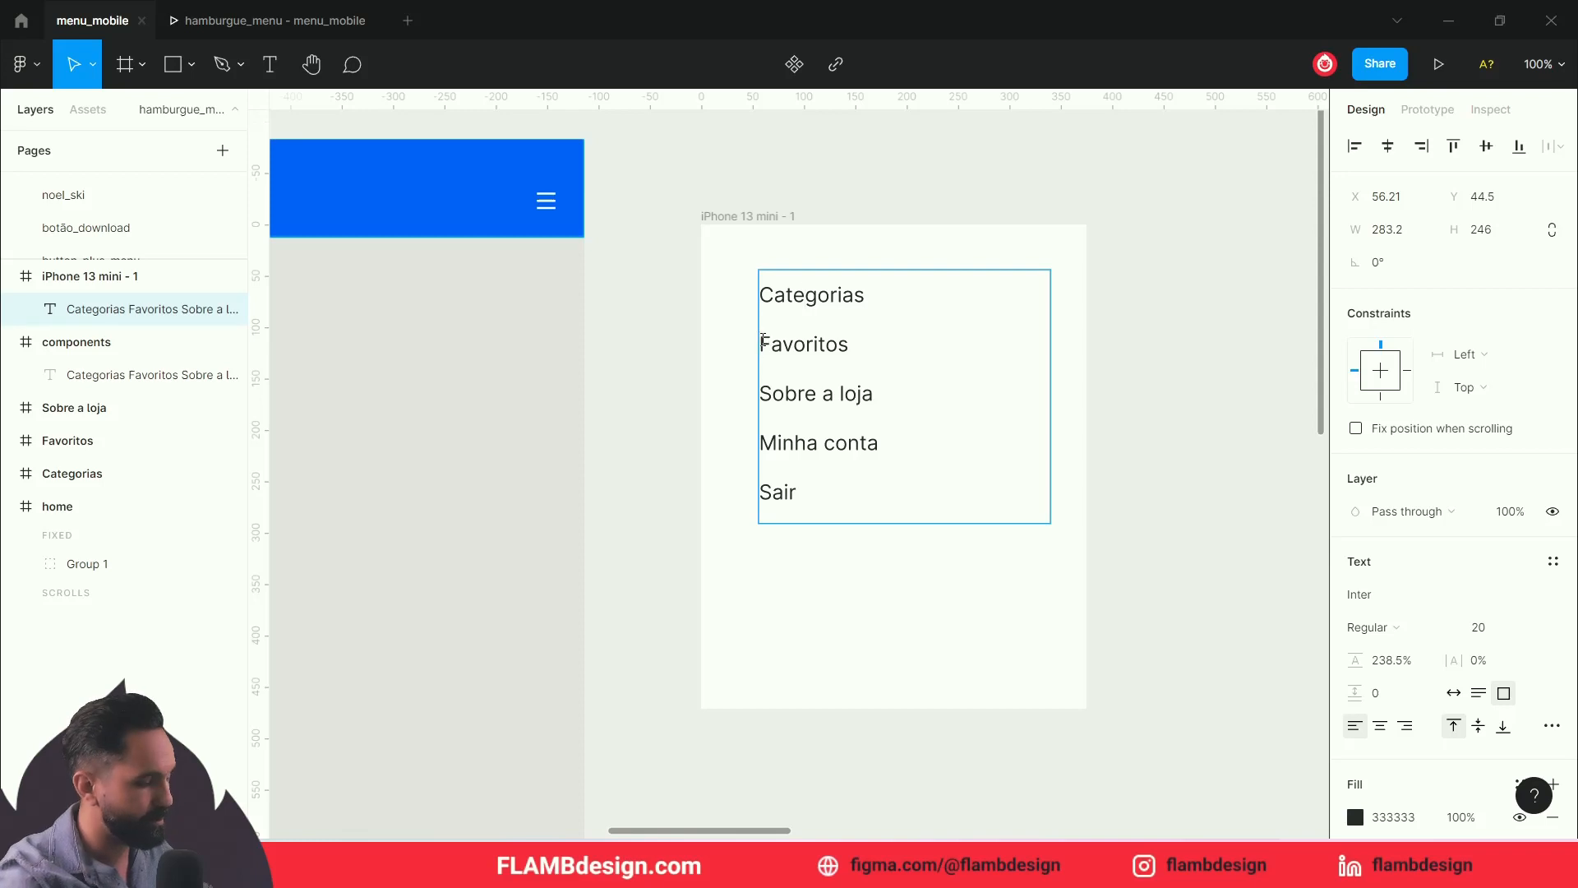
pyautogui.press('Escape')
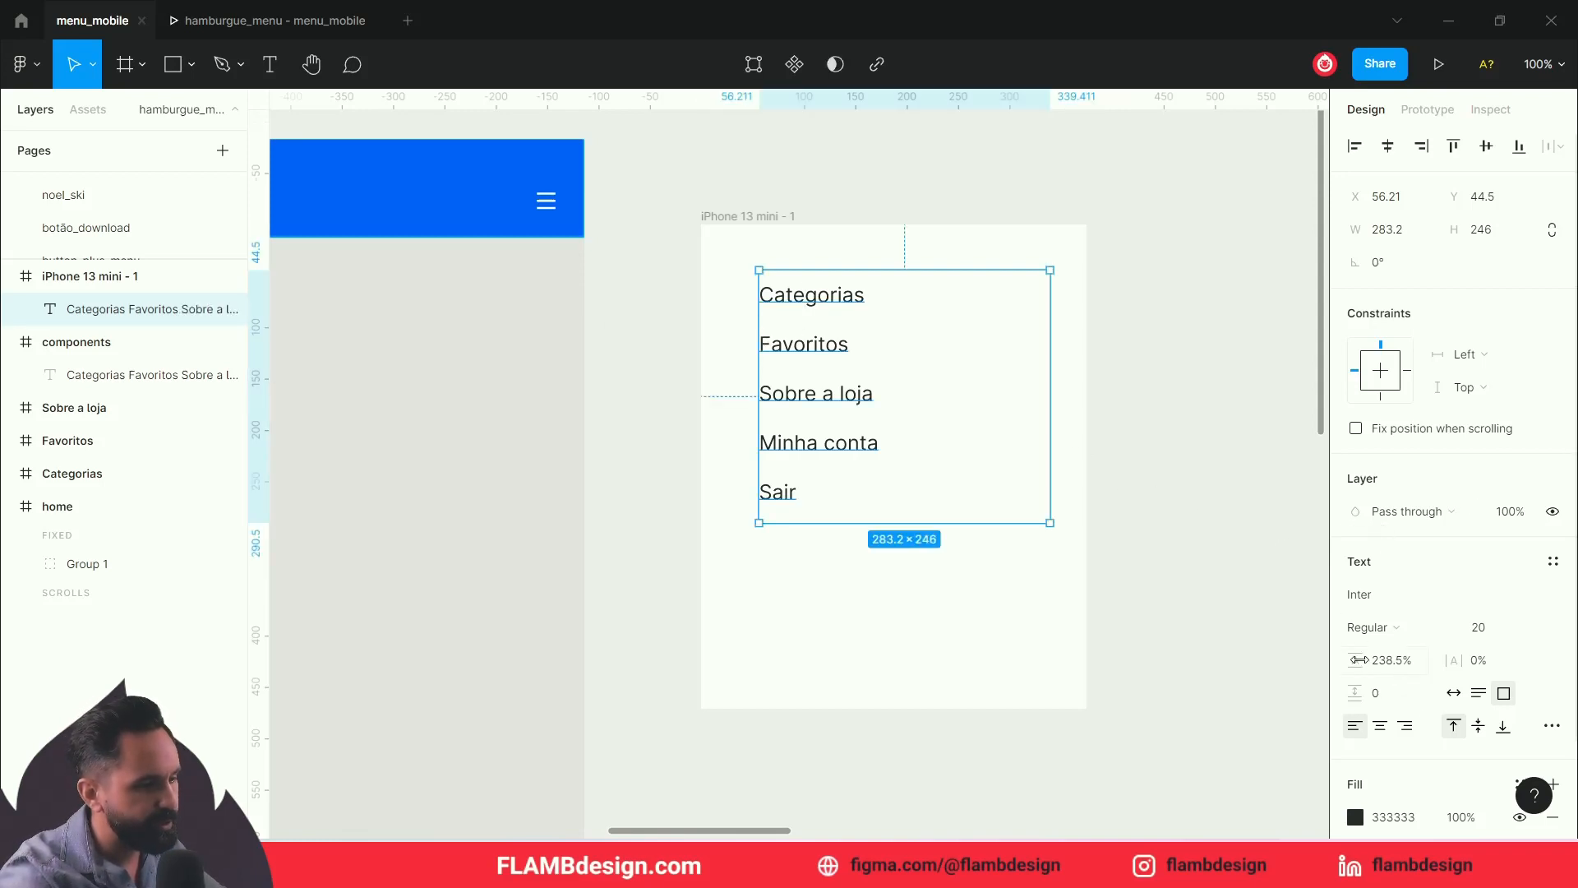
pyautogui.scroll(-2, 1360, 660)
pyautogui.scroll(2, 1359, 659)
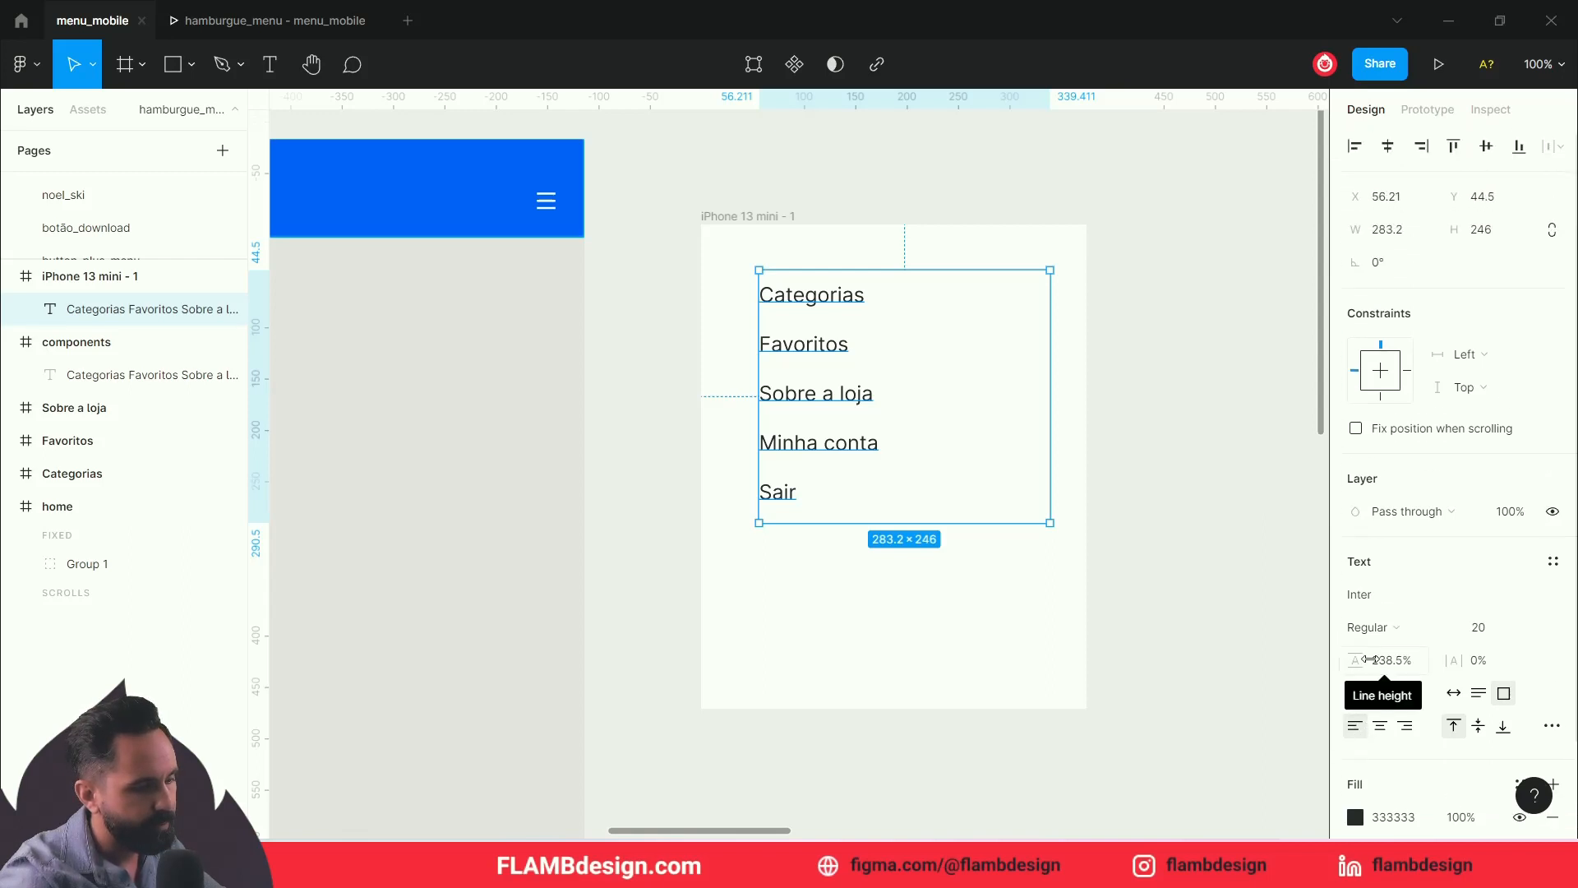
pyautogui.moveTo(1360, 659); pyautogui.dragTo(1407, 655)
pyautogui.click(1067, 483)
pyautogui.click(821, 349)
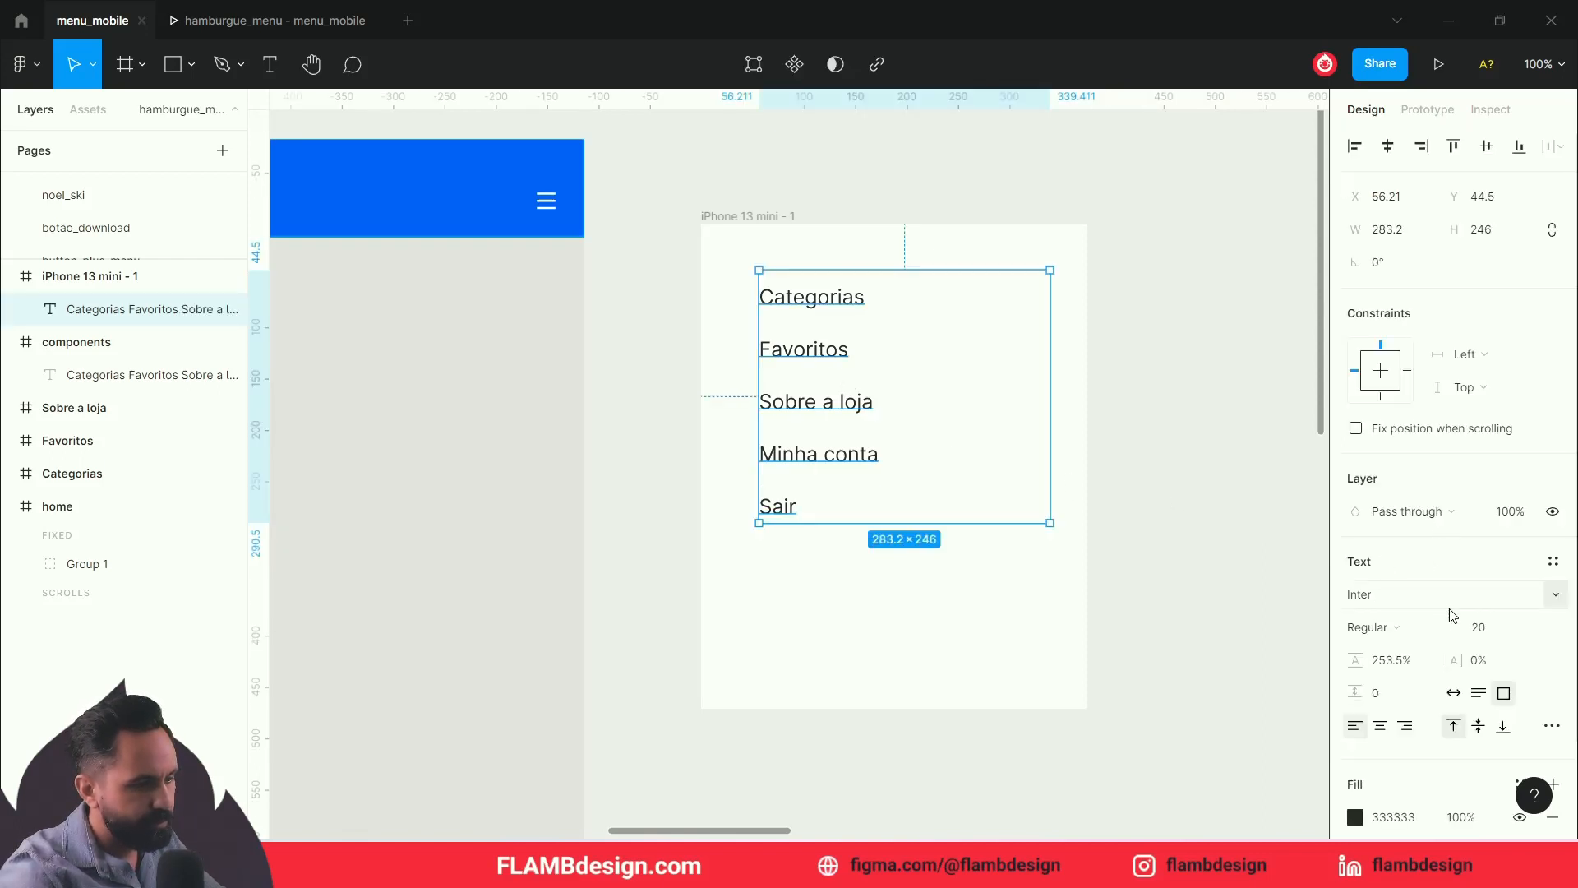
# Step: Try the Bold weight on the menu text in the iPhone 13 mini frame, and undo it
pyautogui.click(1530, 630)
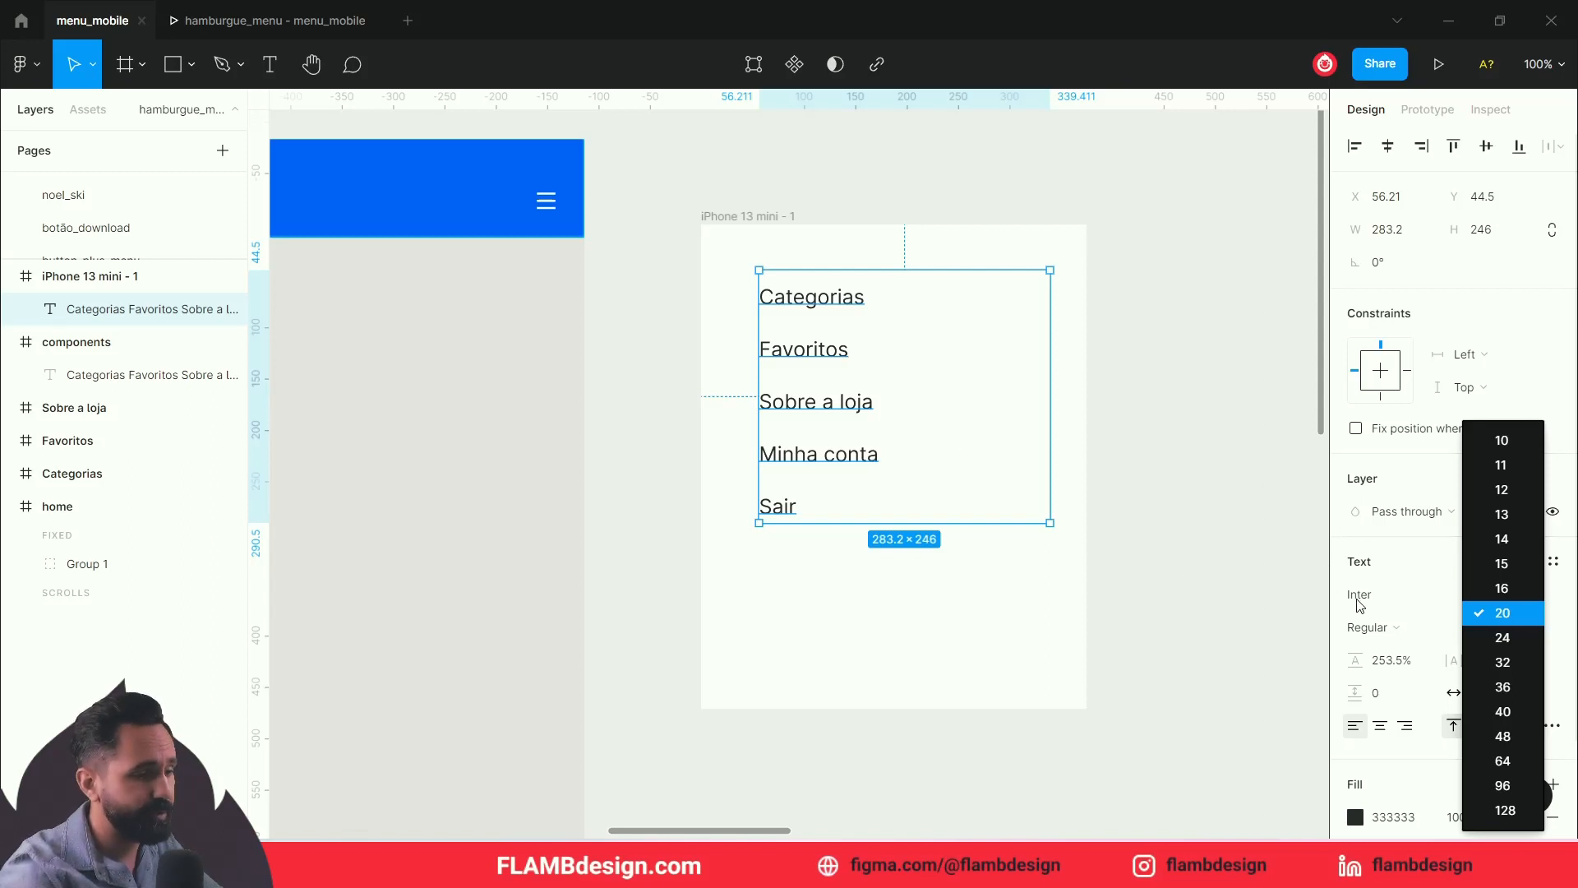
pyautogui.click(1368, 631)
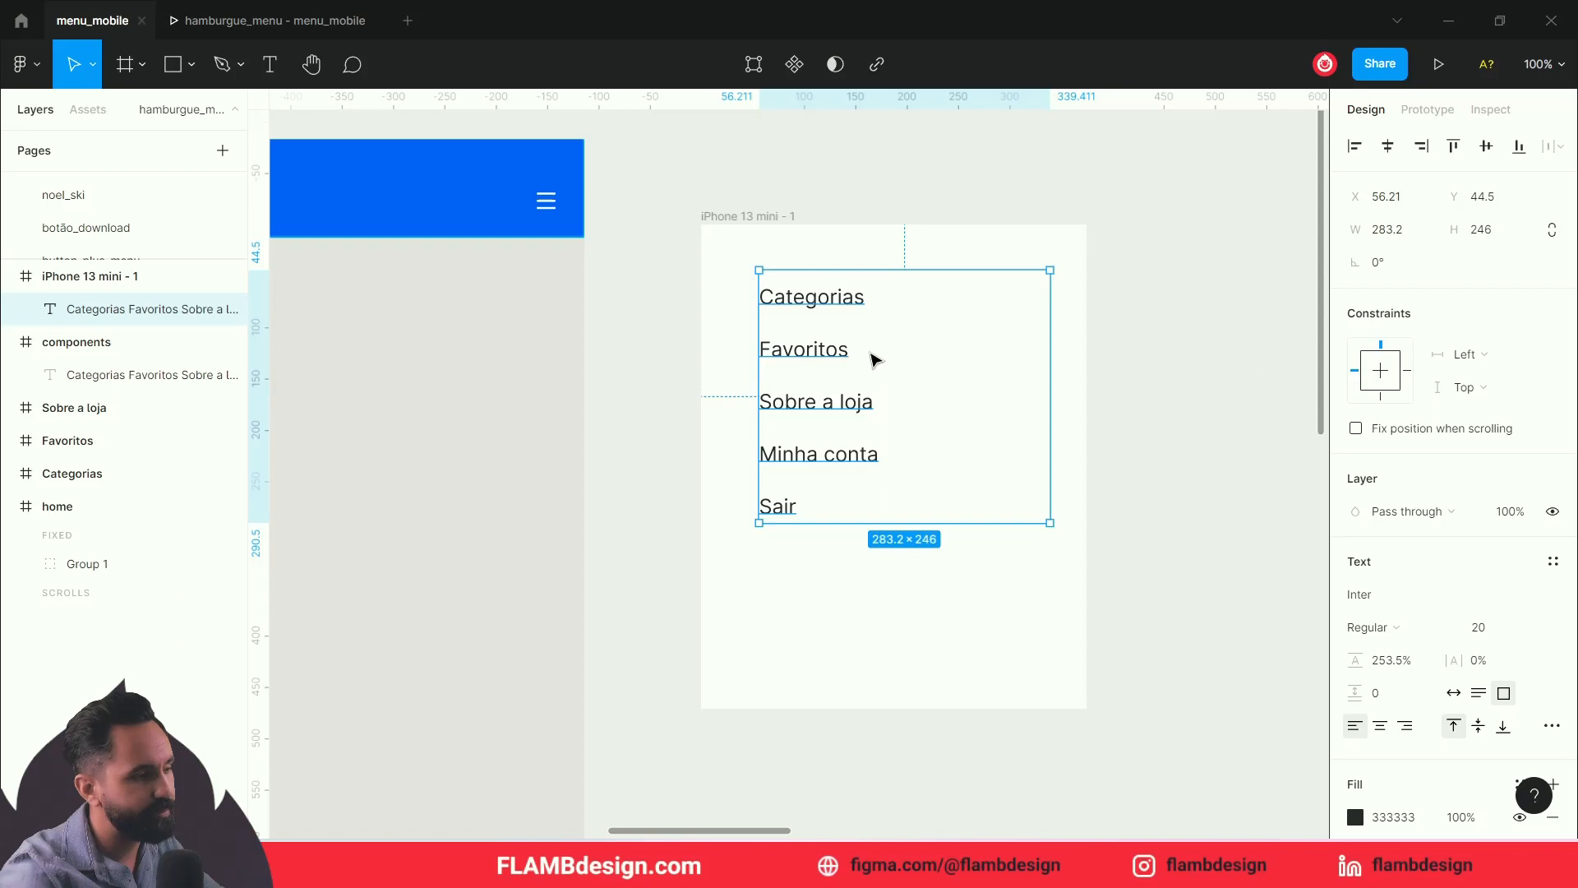
pyautogui.click(1369, 630)
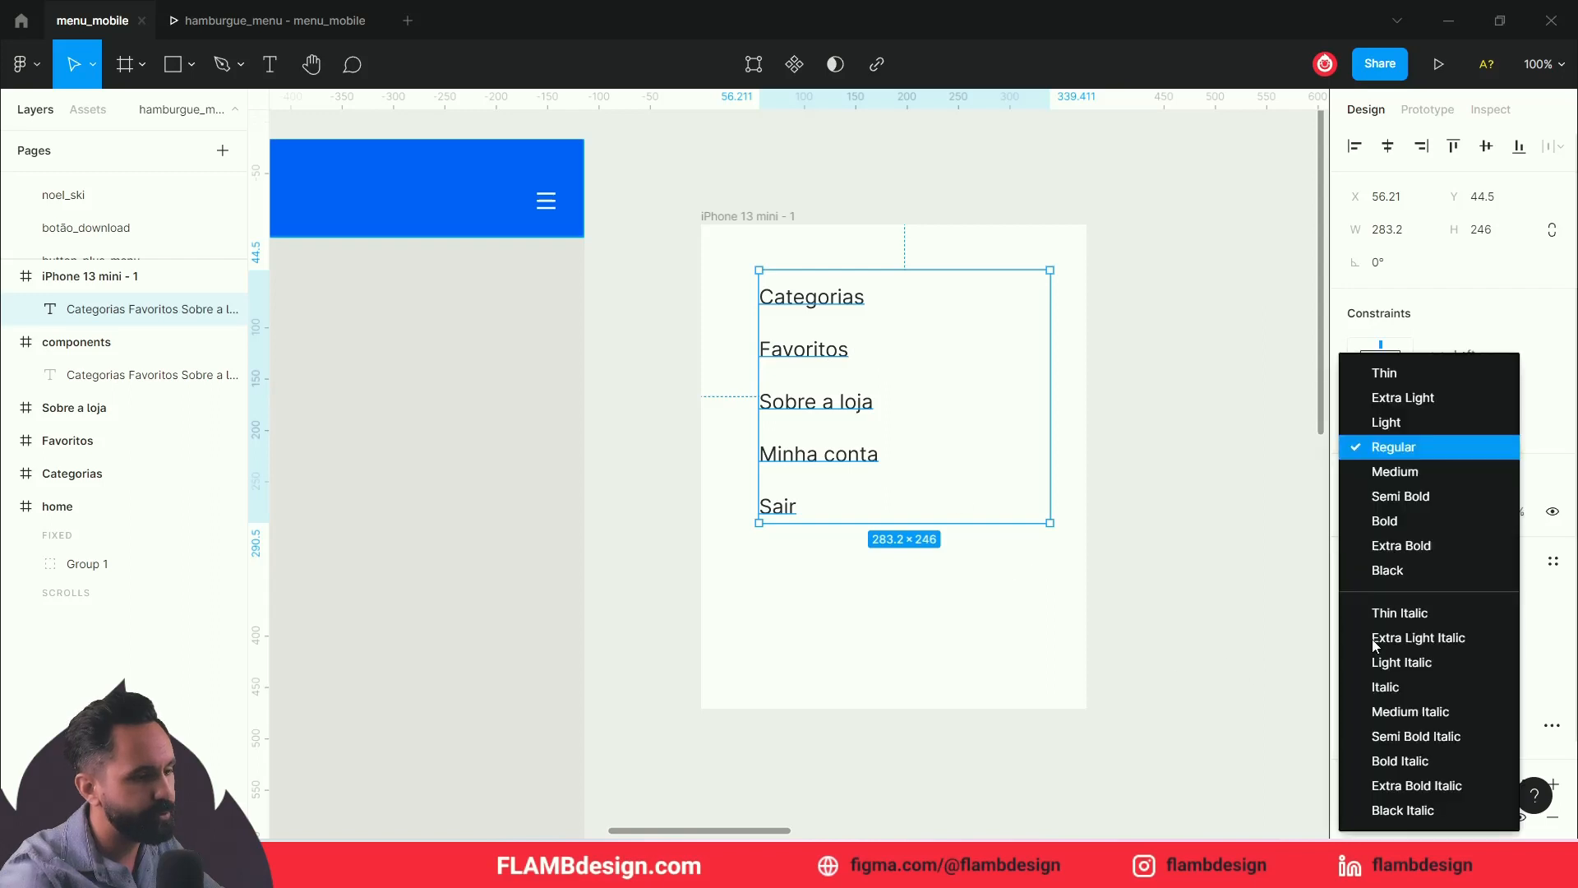
pyautogui.click(1378, 527)
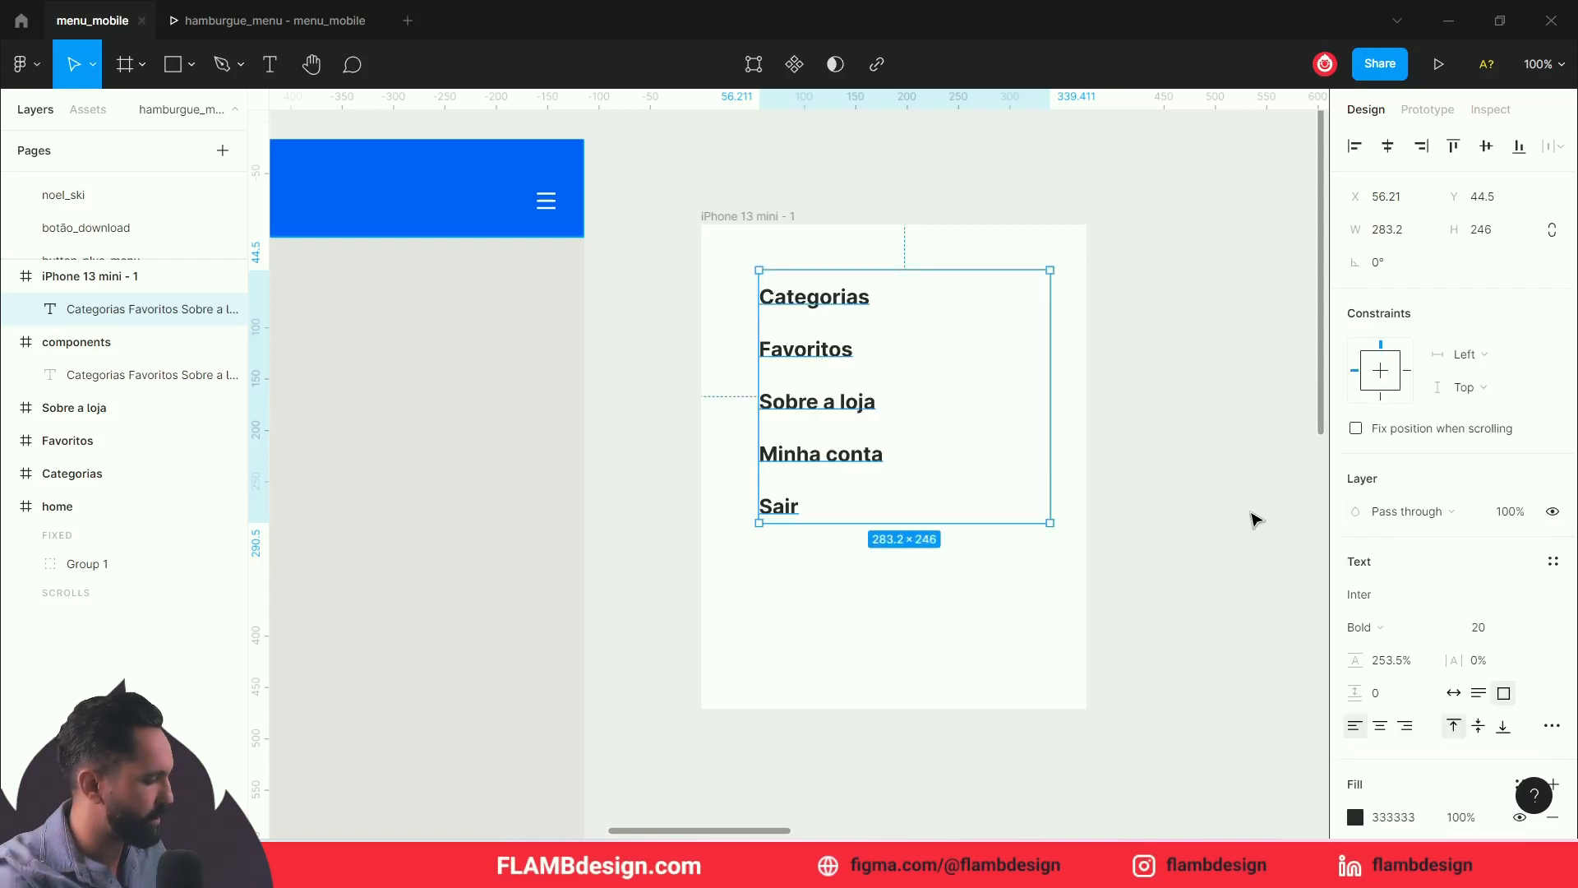
pyautogui.hotkey('ctrl', 'z')
pyautogui.click(1222, 511)
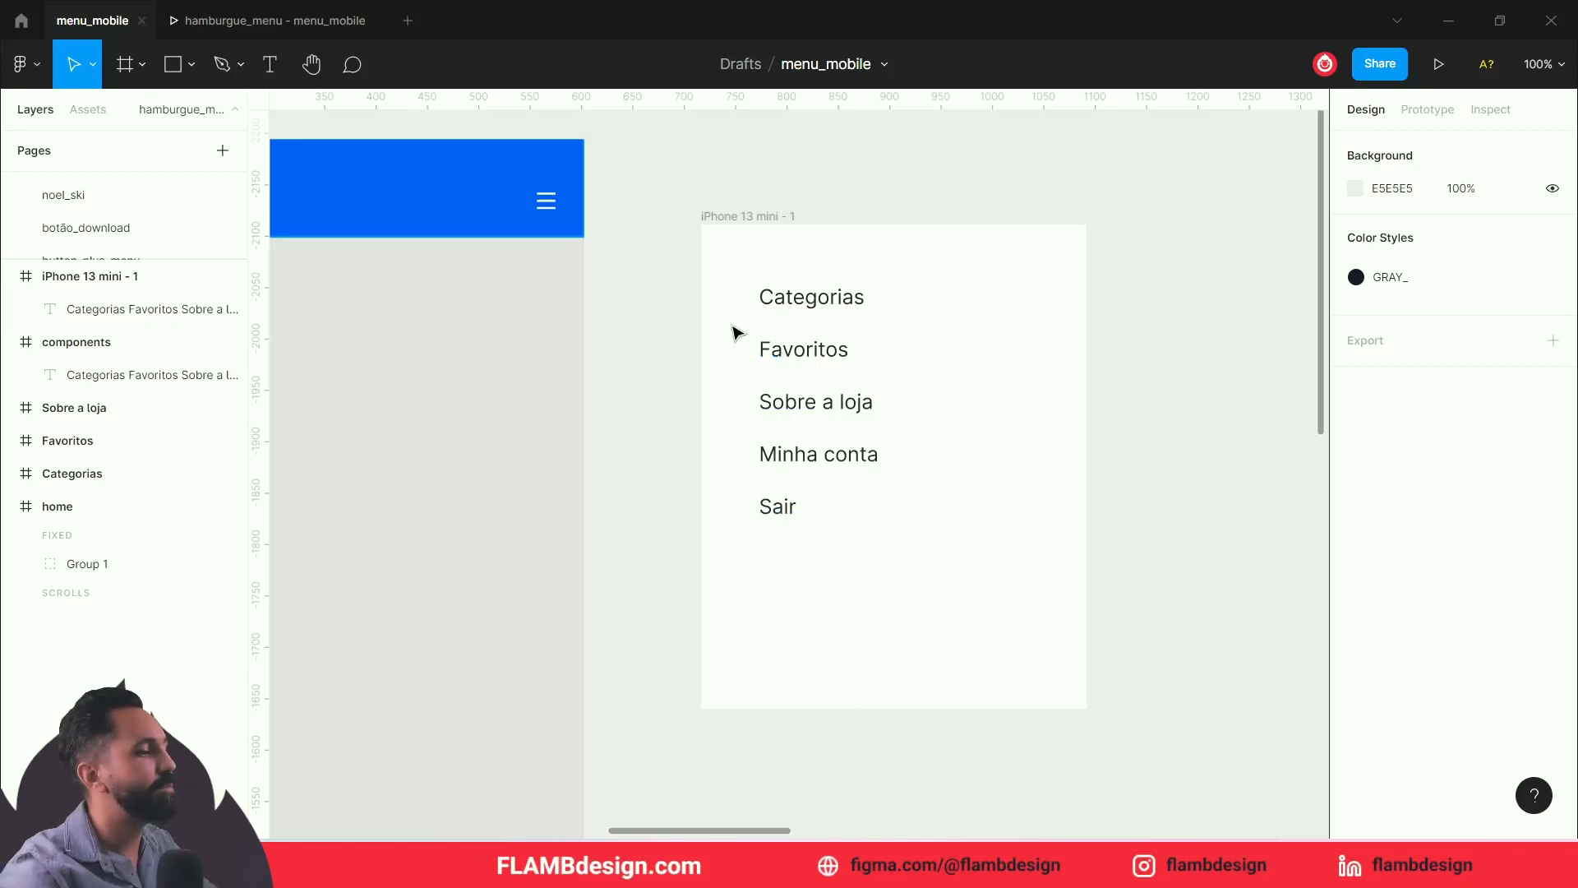
pyautogui.click(780, 351)
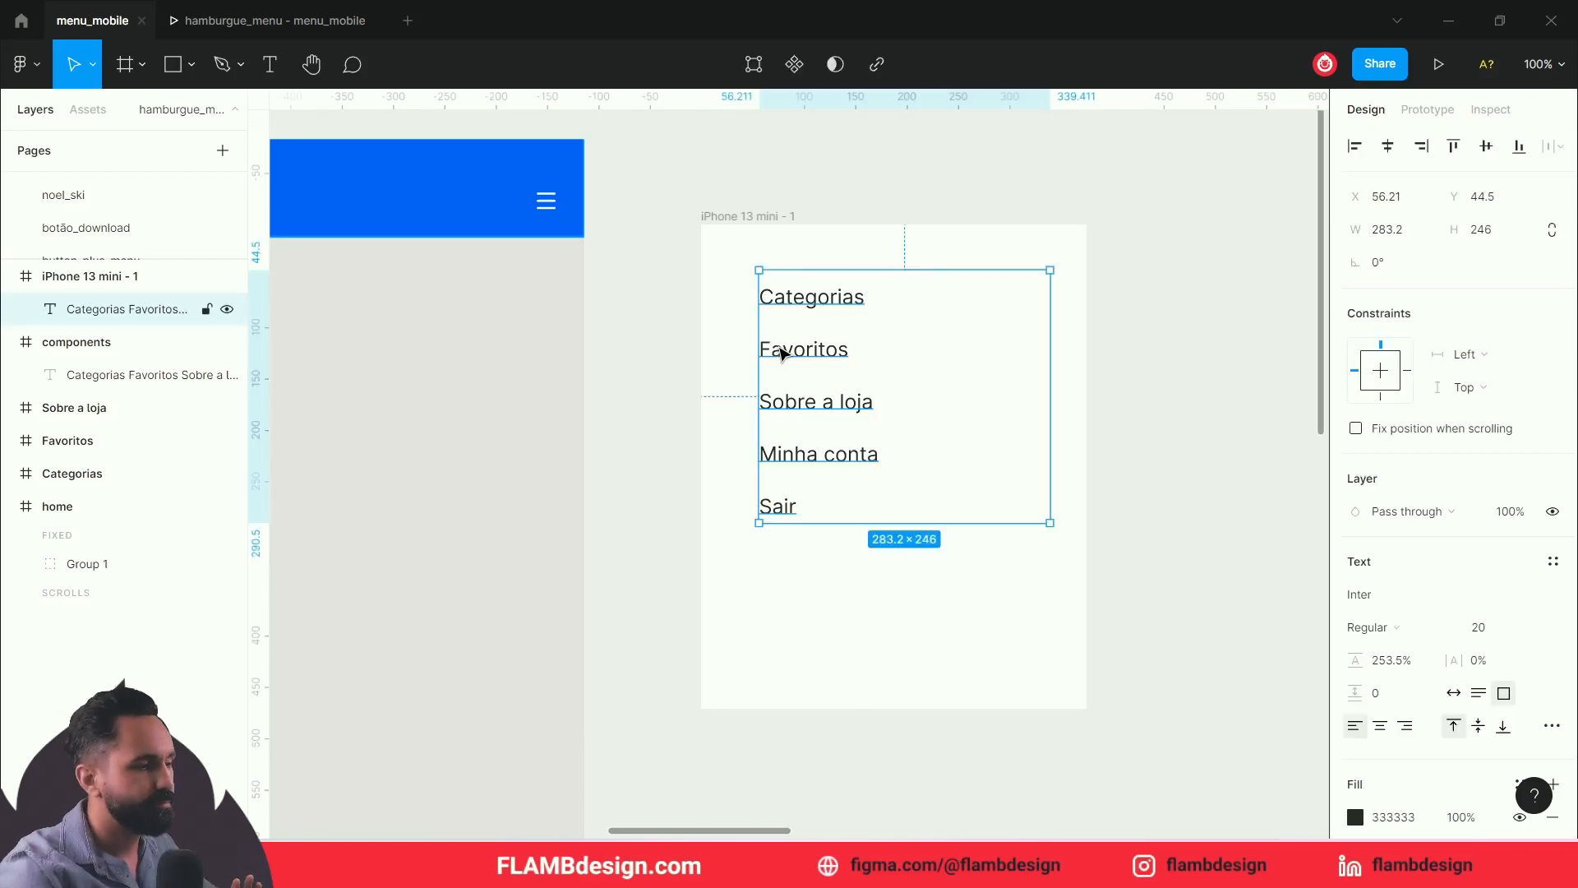
# Step: Narrow the menu text box in the iPhone 13 mini frame to about 257 wide and move it down to about X 59, Y 112.5
pyautogui.click(662, 363)
pyautogui.click(789, 372)
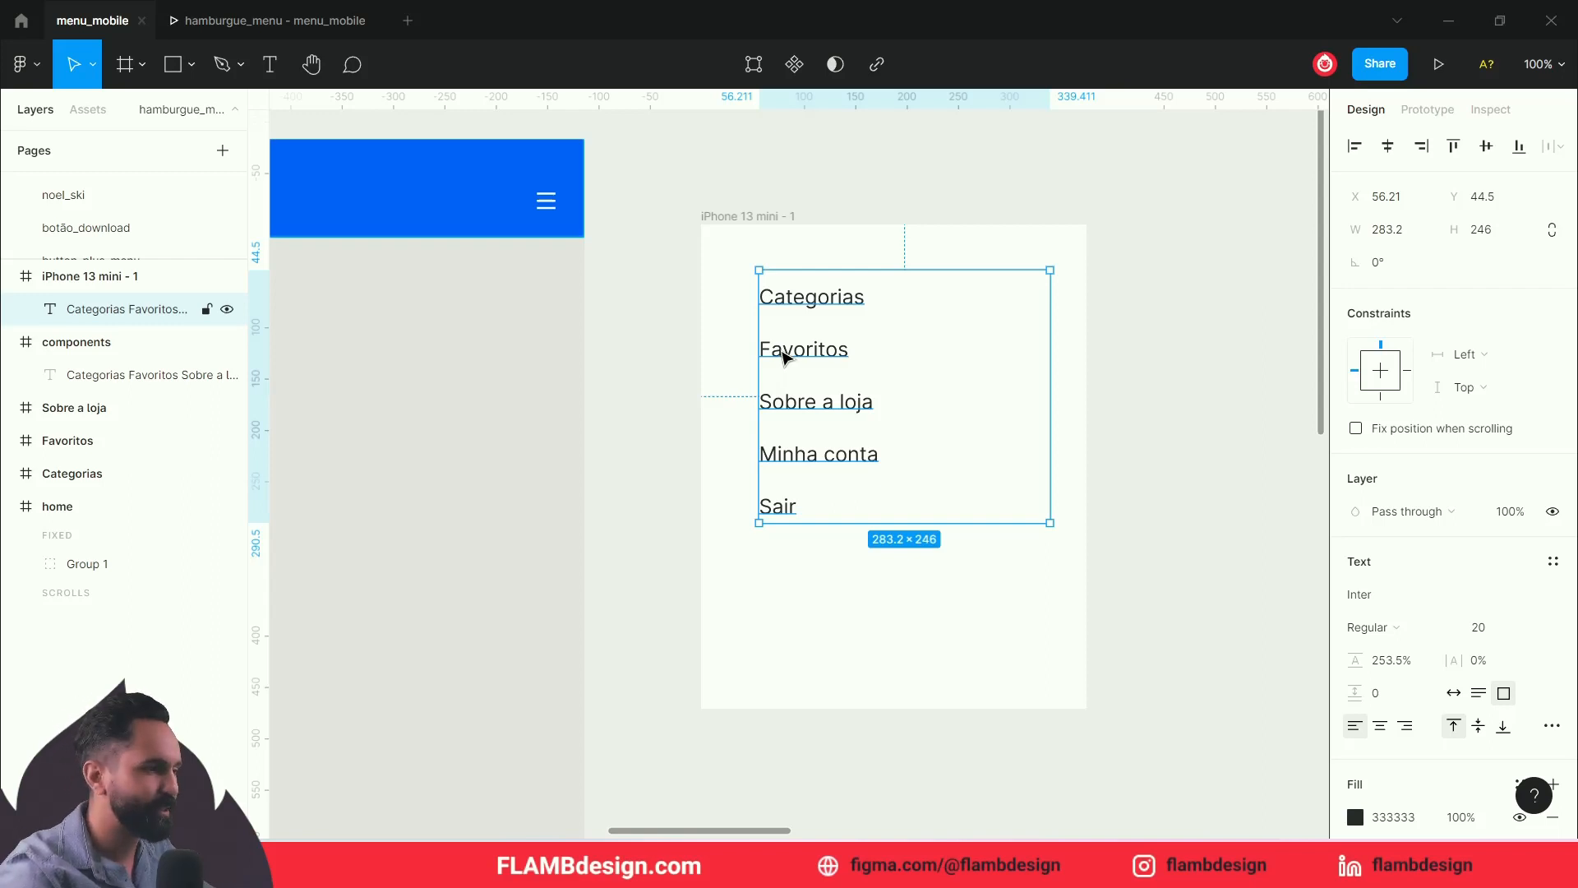
pyautogui.click(652, 392)
pyautogui.click(802, 356)
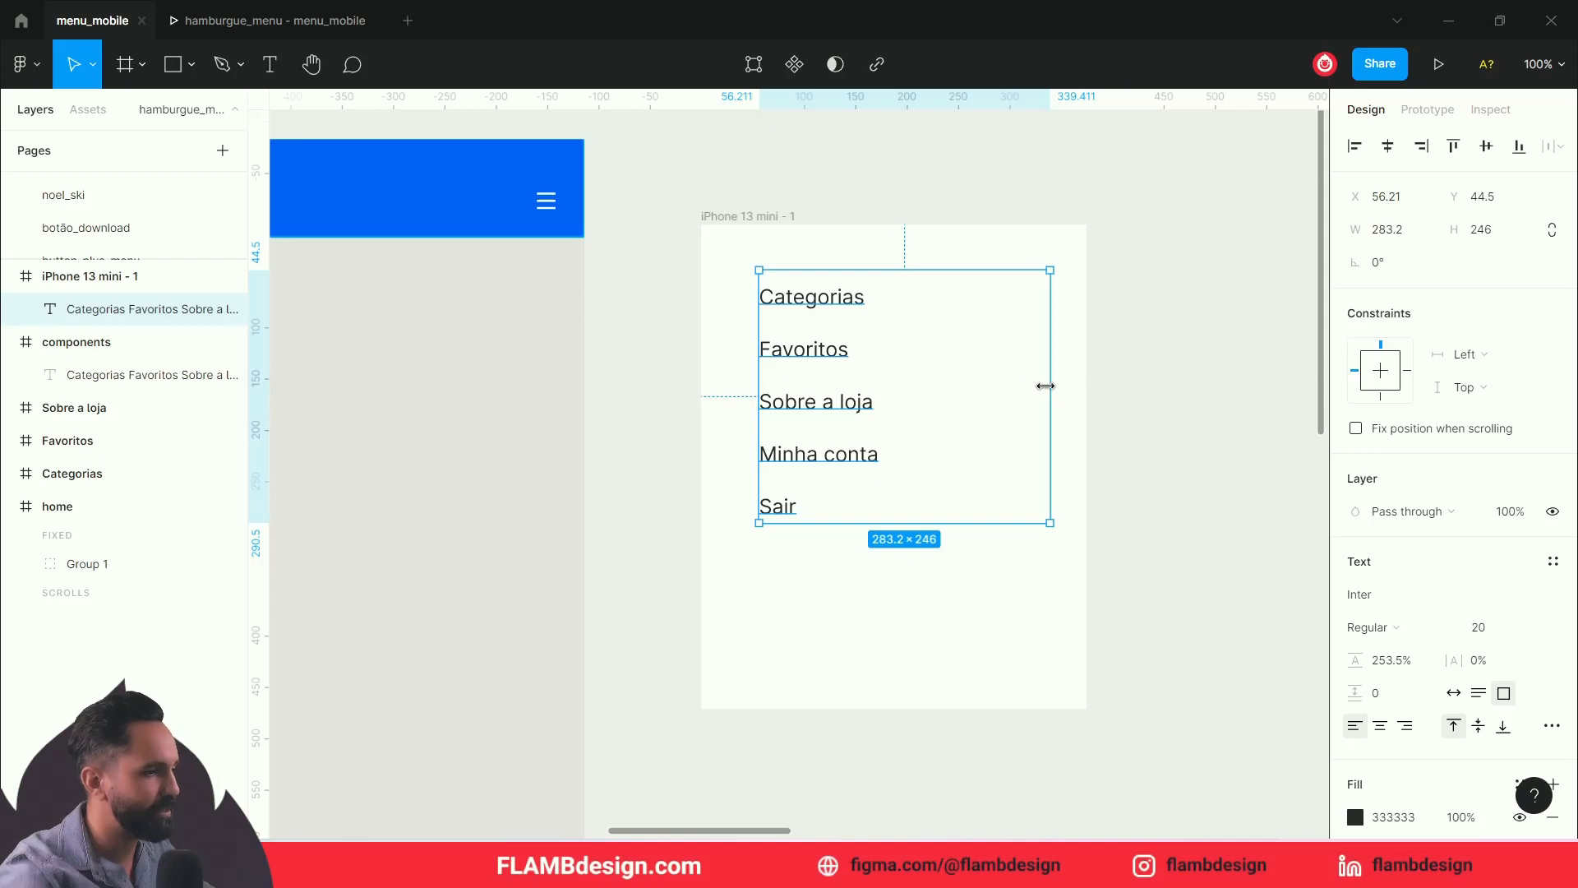
pyautogui.moveTo(1049, 385); pyautogui.dragTo(1023, 385)
pyautogui.moveTo(799, 312); pyautogui.dragTo(808, 382)
pyautogui.click(693, 282)
# Step: Draw a full-width header rectangle, 375 × 78, at the top of the iPhone 13 mini frame
pyautogui.press('r')
pyautogui.moveTo(705, 225); pyautogui.dragTo(1086, 304)
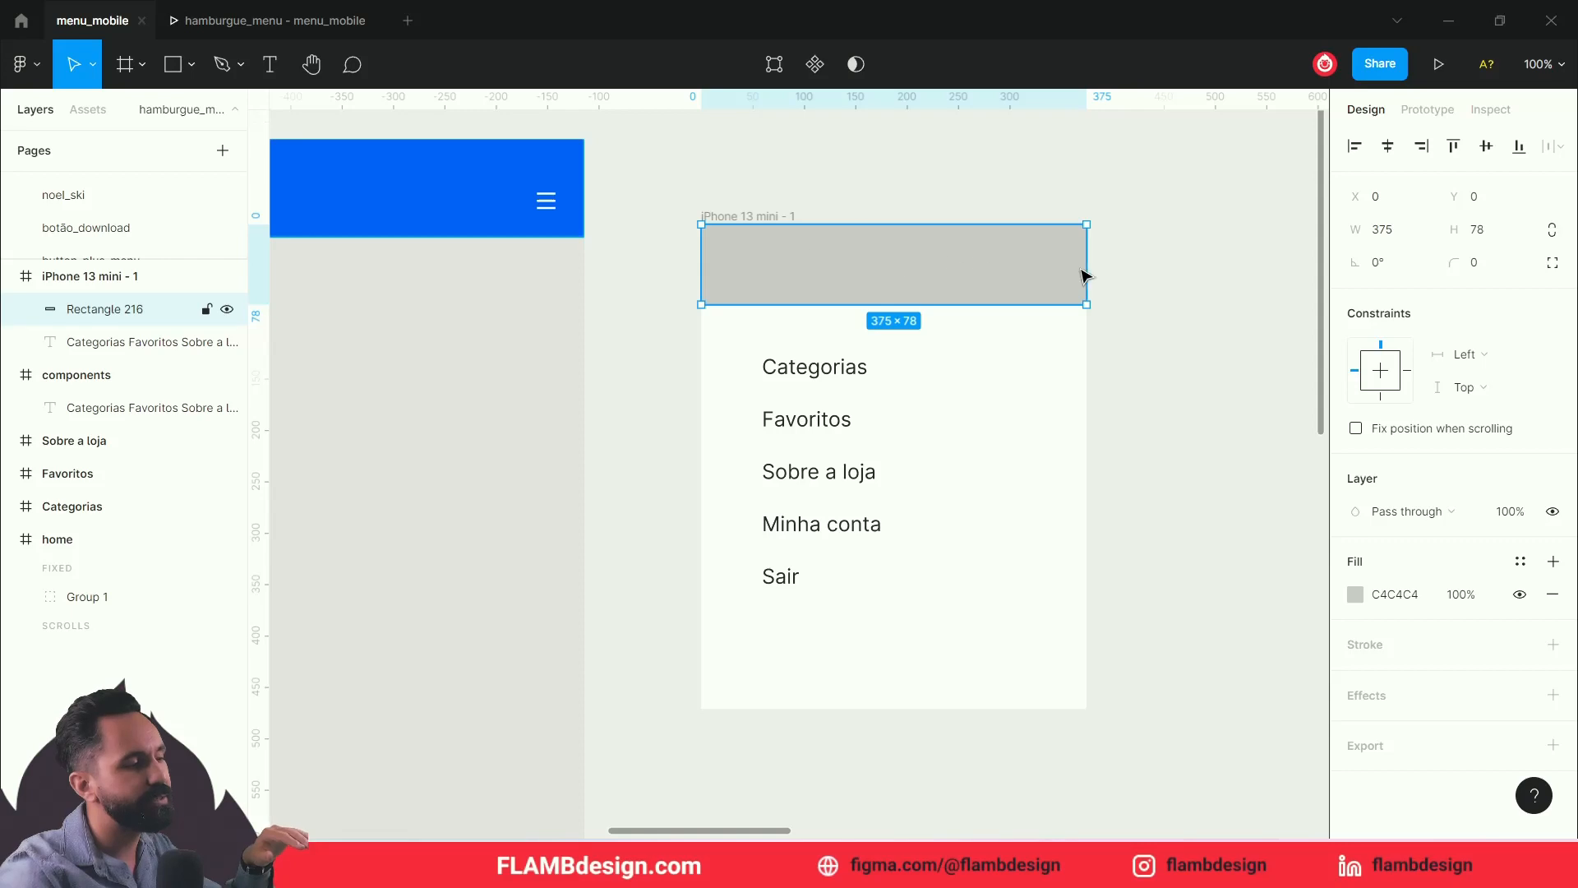
pyautogui.click(1159, 444)
# Step: Fill the header rectangle with light blue A8CBFF by sampling the home header's blue and lightening it
pyautogui.click(1022, 299)
pyautogui.click(1356, 595)
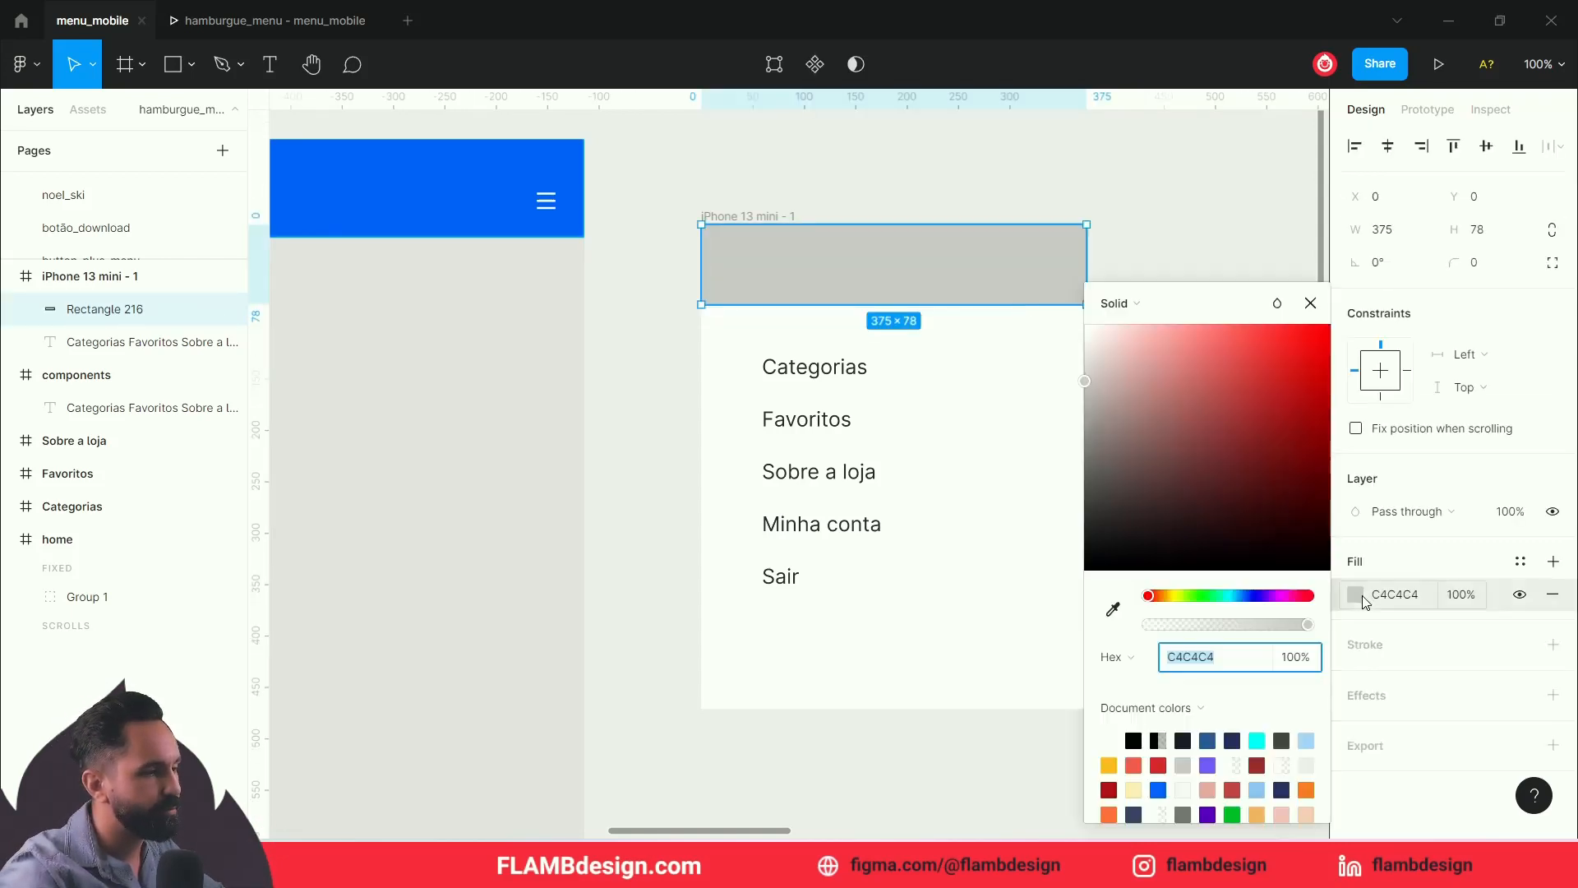
pyautogui.click(1112, 609)
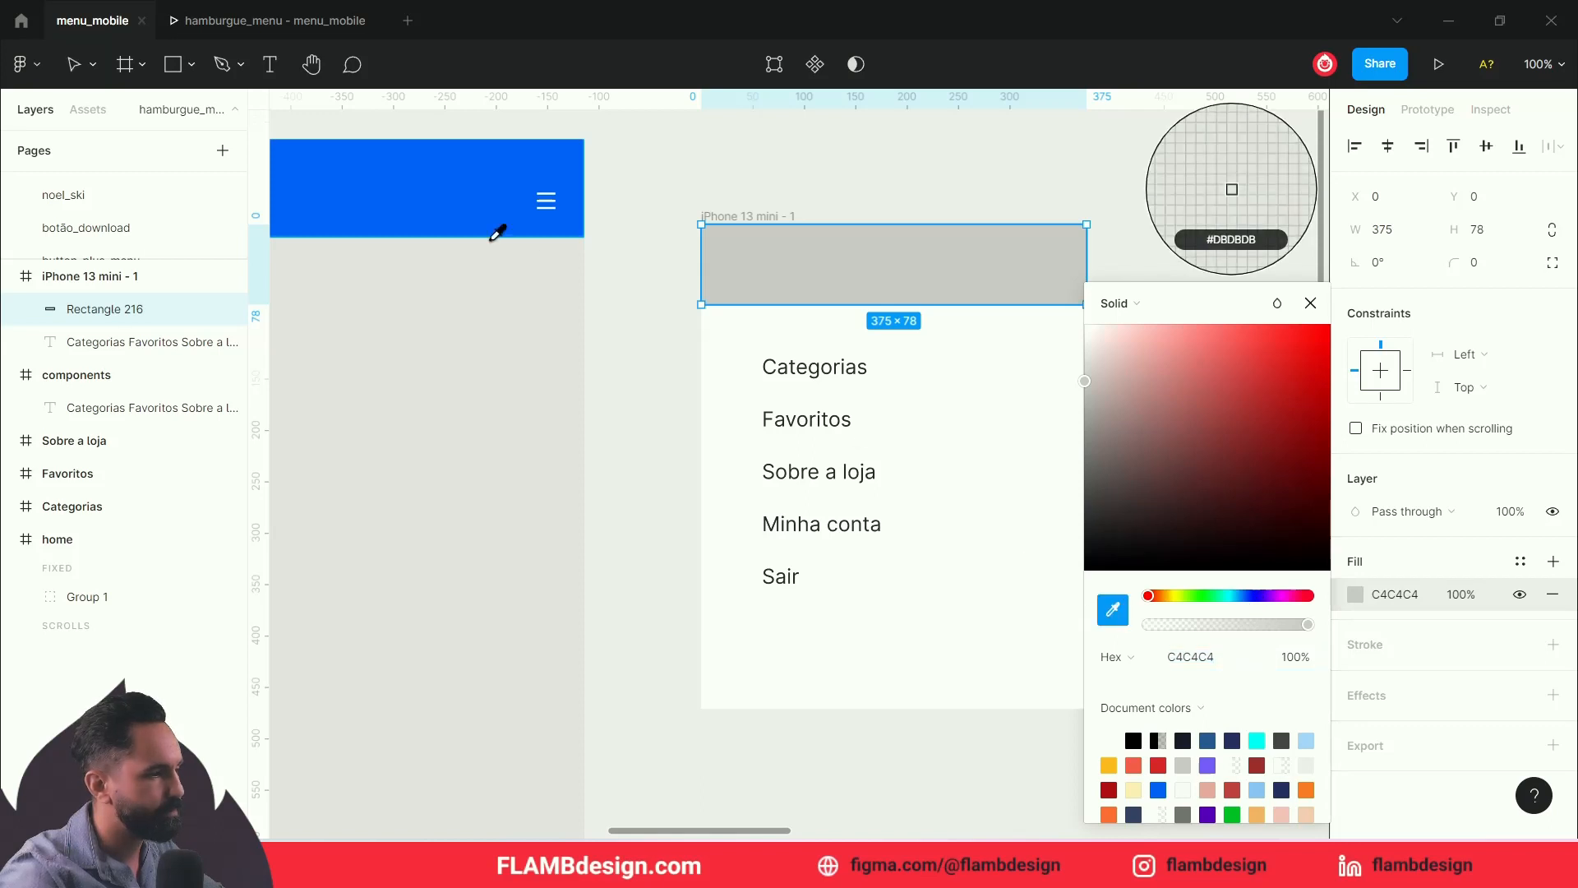
pyautogui.click(485, 200)
pyautogui.click(1183, 329)
pyautogui.moveTo(1183, 331); pyautogui.dragTo(1172, 318)
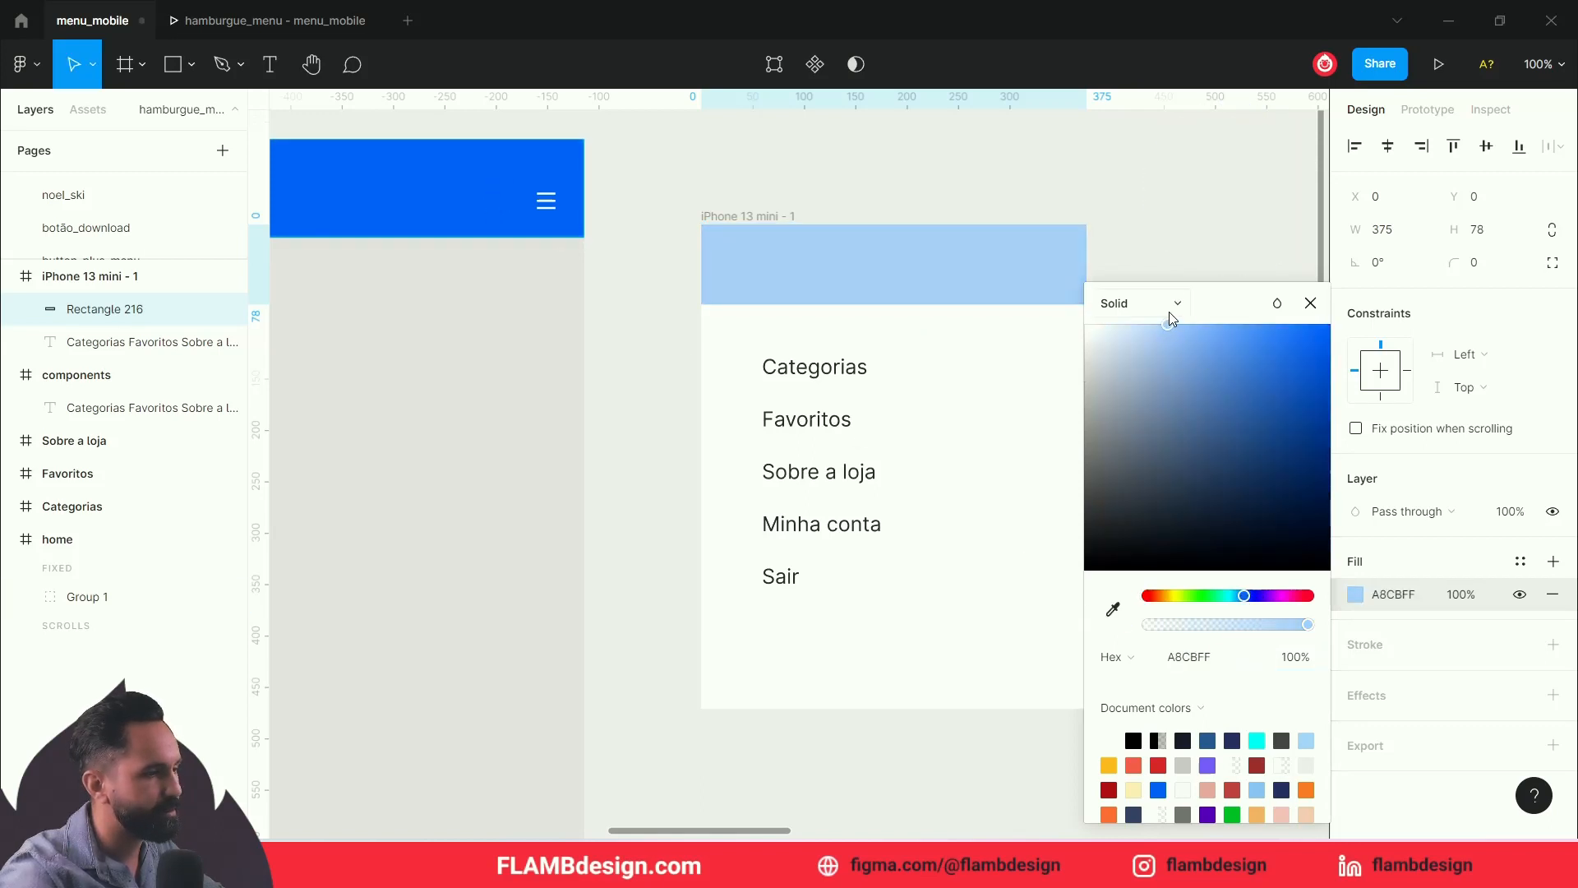
pyautogui.click(1180, 194)
pyautogui.moveTo(948, 271)
pyautogui.mouseDown()
pyautogui.moveTo(945, 310)
pyautogui.moveTo(945, 268)
pyautogui.mouseUp()
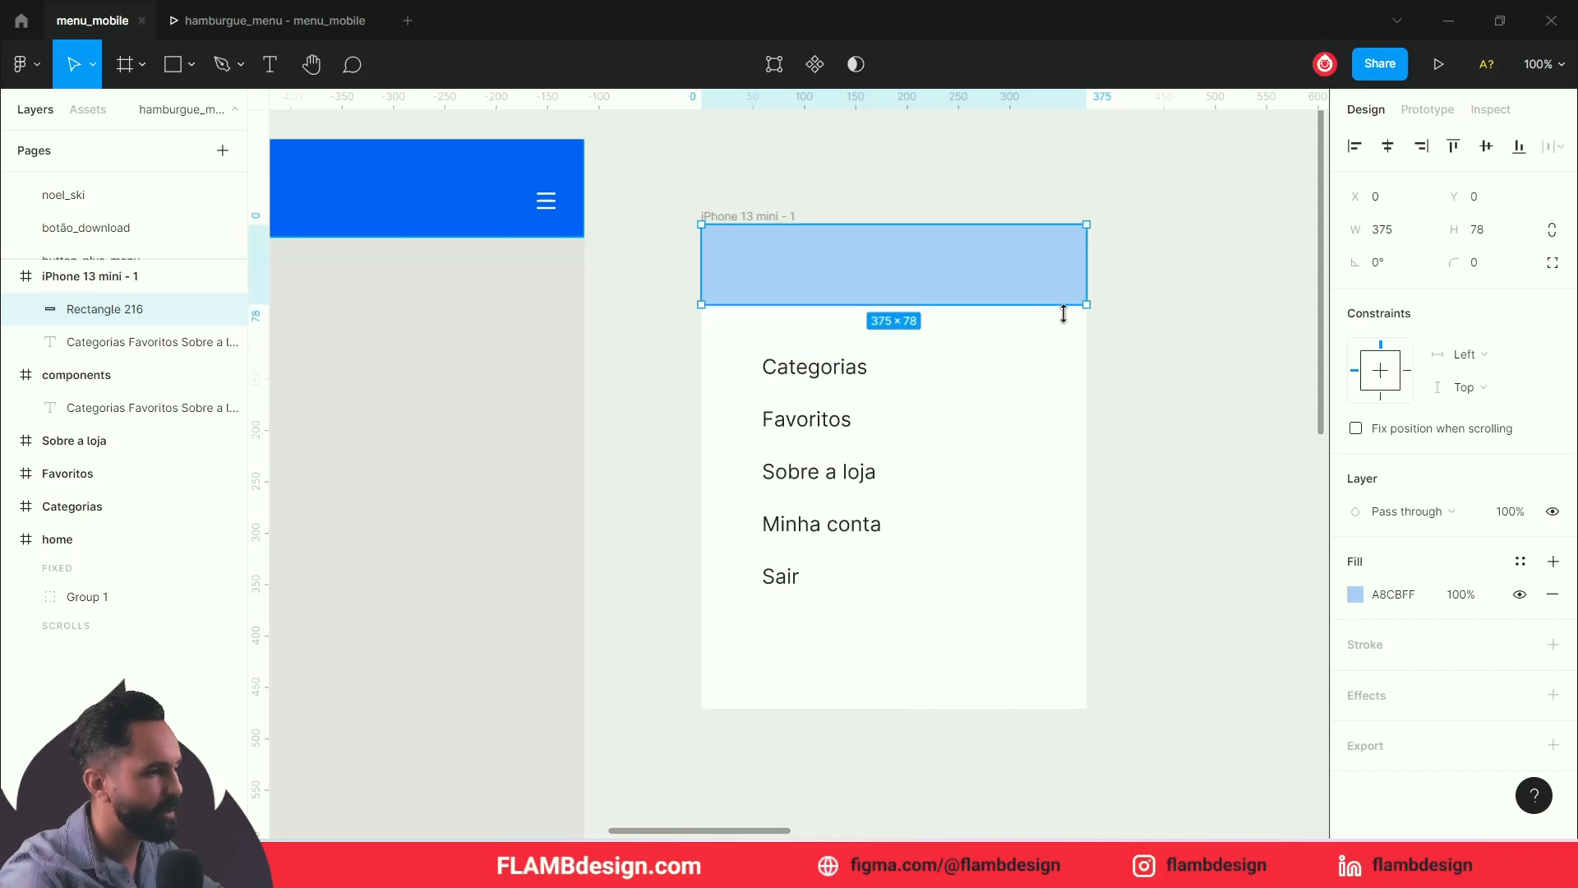
pyautogui.click(1175, 399)
pyautogui.hscroll(-3, 1138, 397)
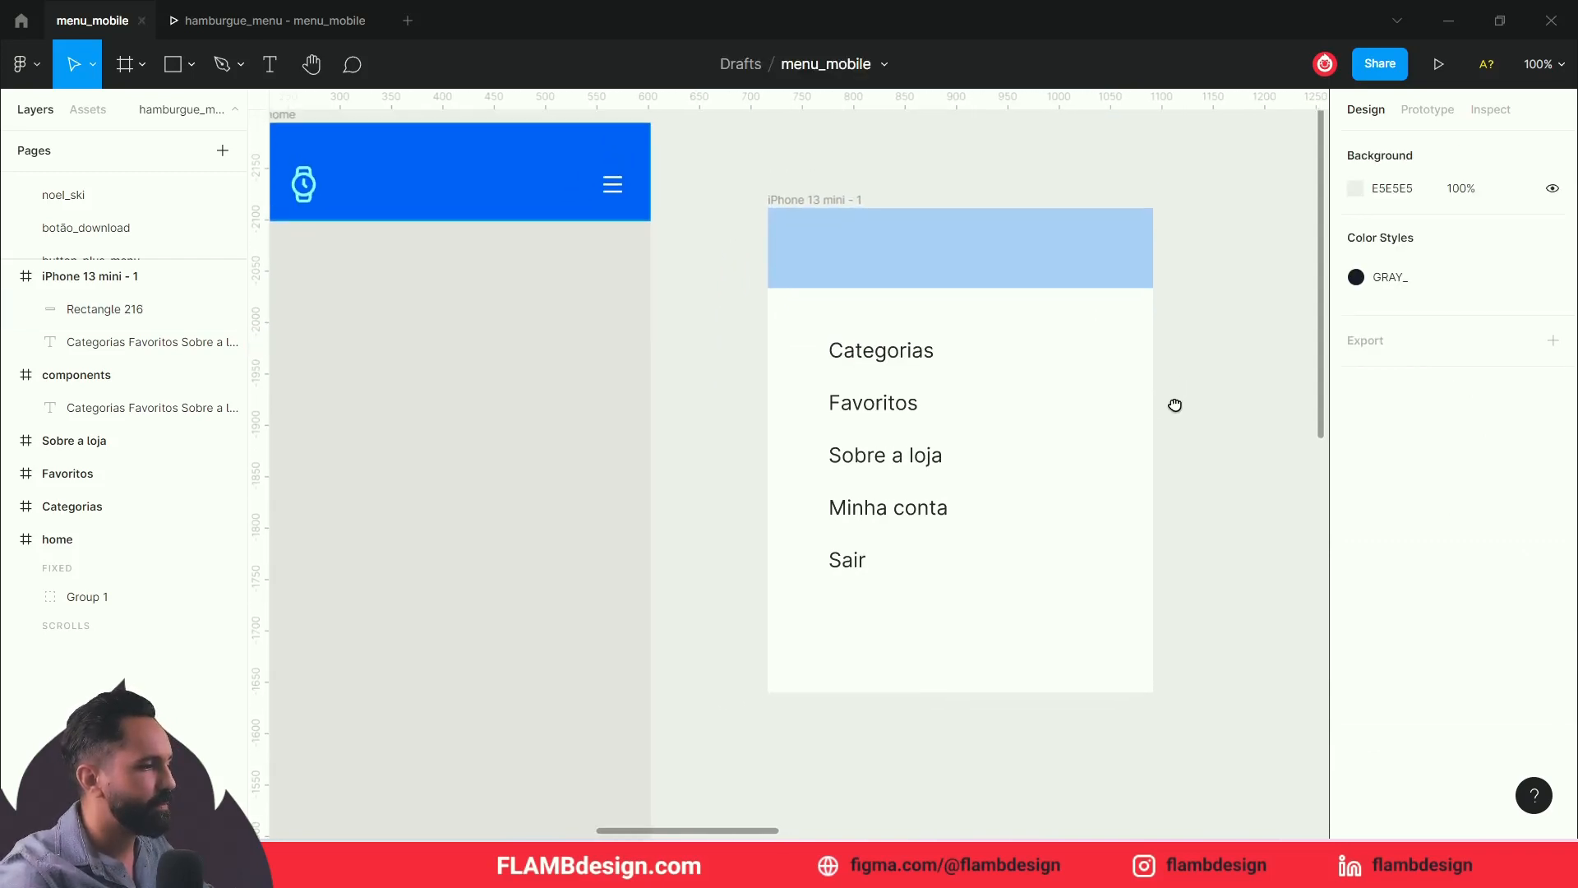
# Step: Rename the iPhone 13 mini - 1 frame as menu
pyautogui.click(895, 444)
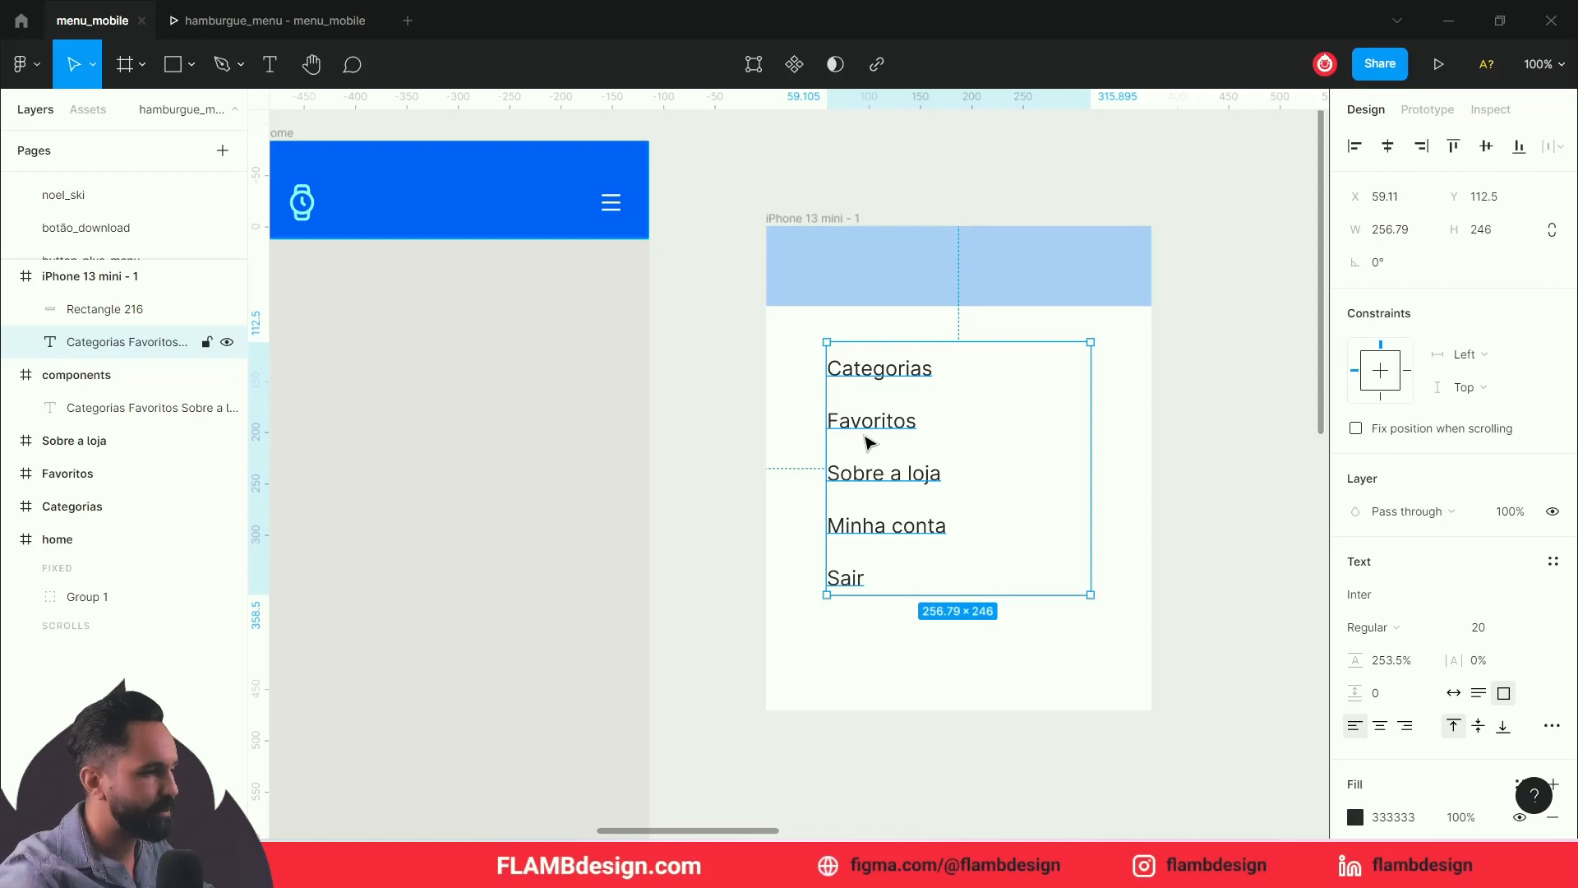
pyautogui.click(703, 277)
pyautogui.click(795, 219)
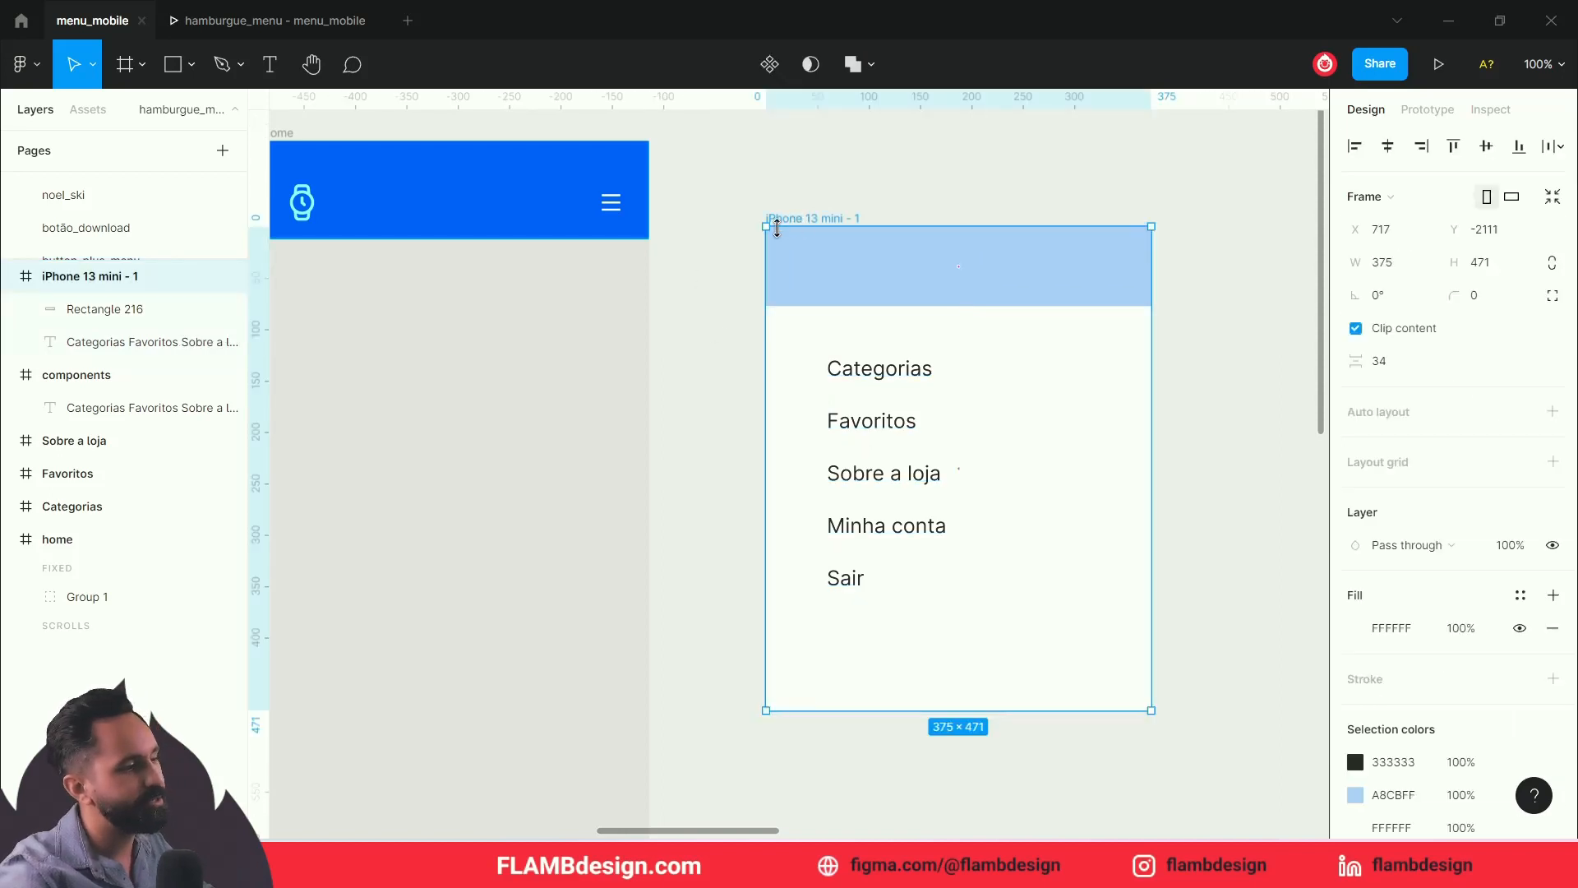
pyautogui.moveTo(687, 388); pyautogui.dragTo(748, 350)
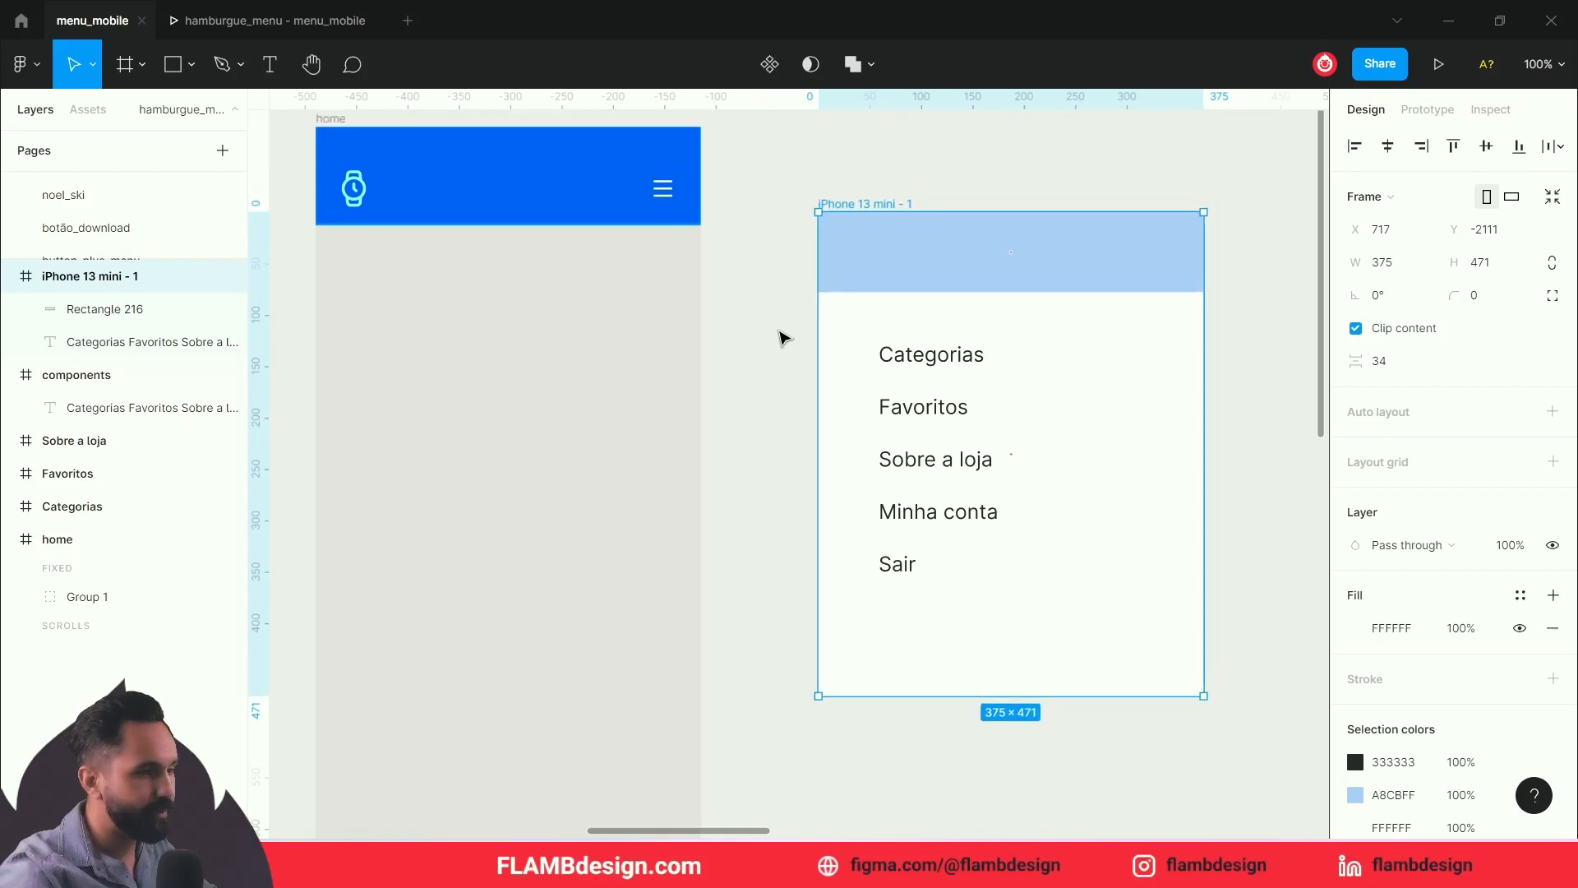
pyautogui.click(787, 223)
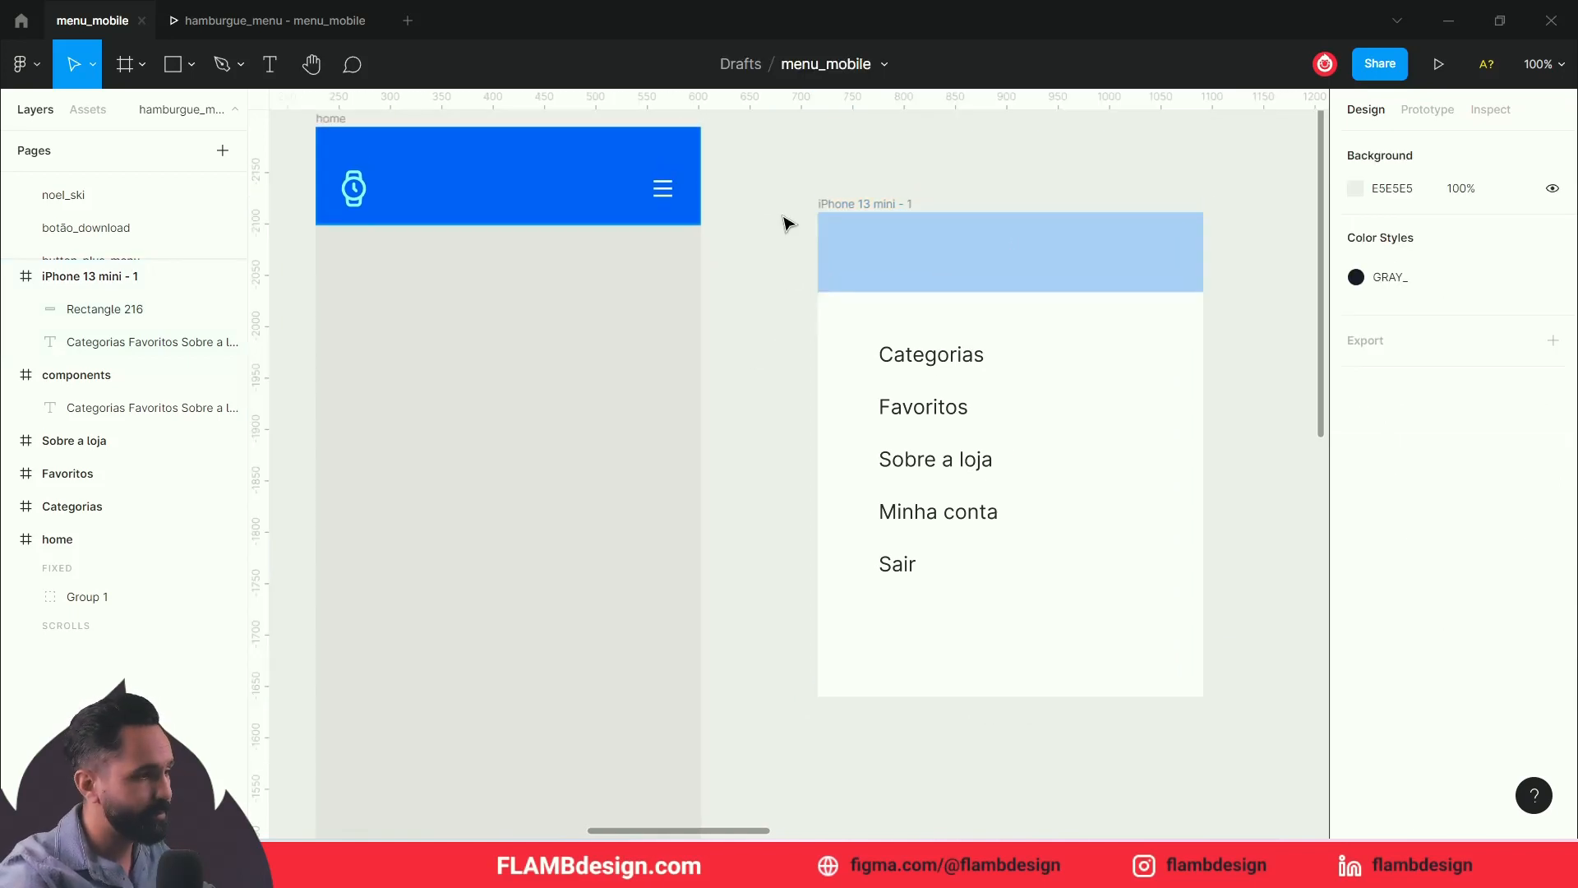
pyautogui.click(855, 202)
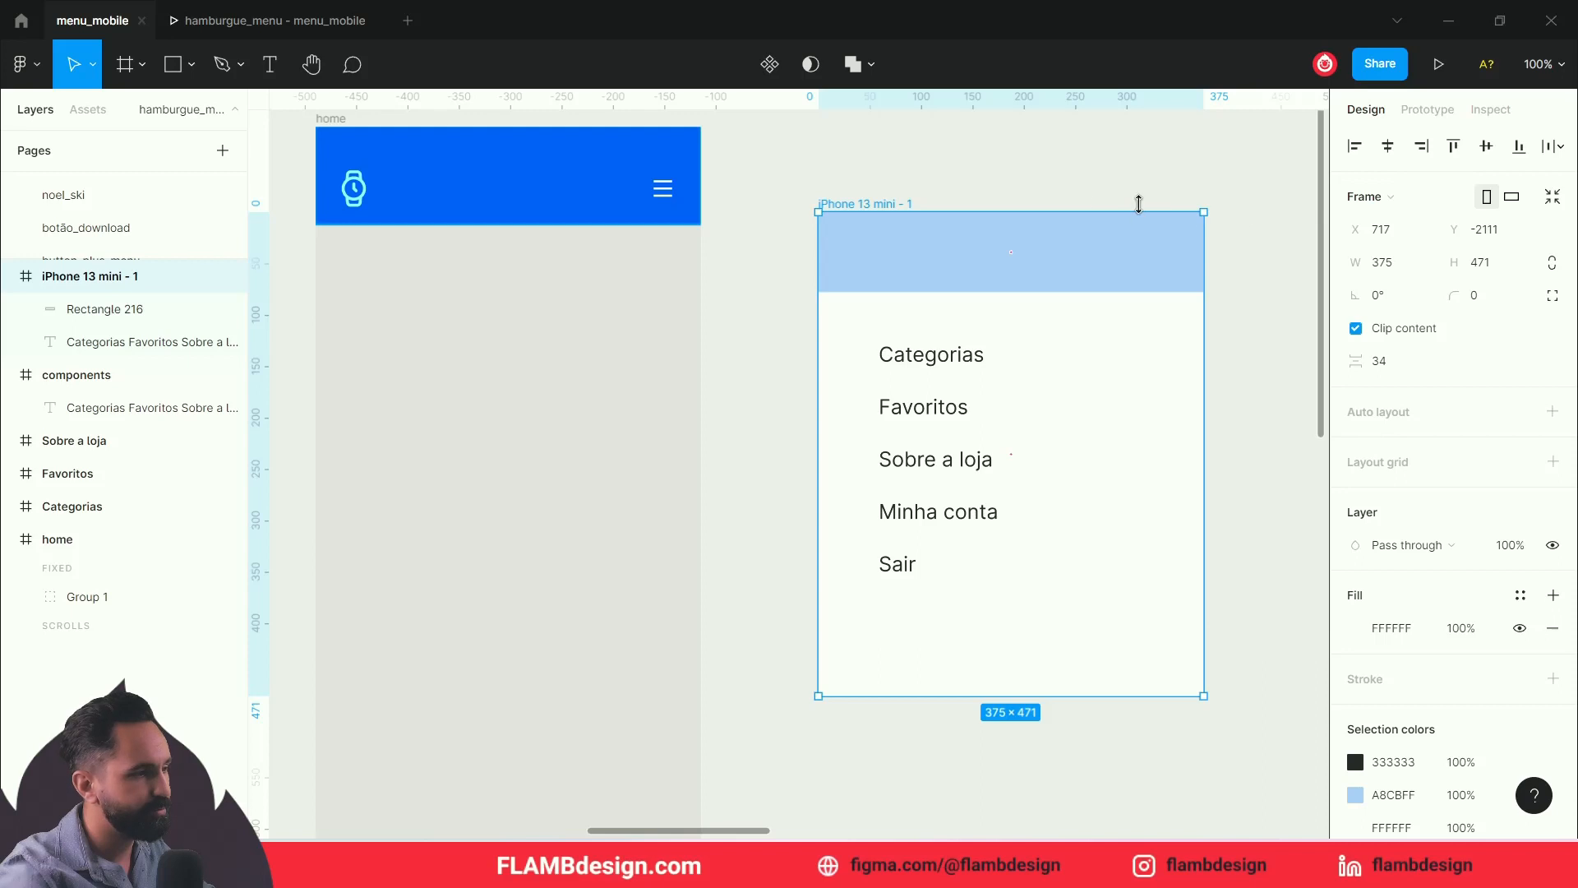
pyautogui.doubleClick(875, 205)
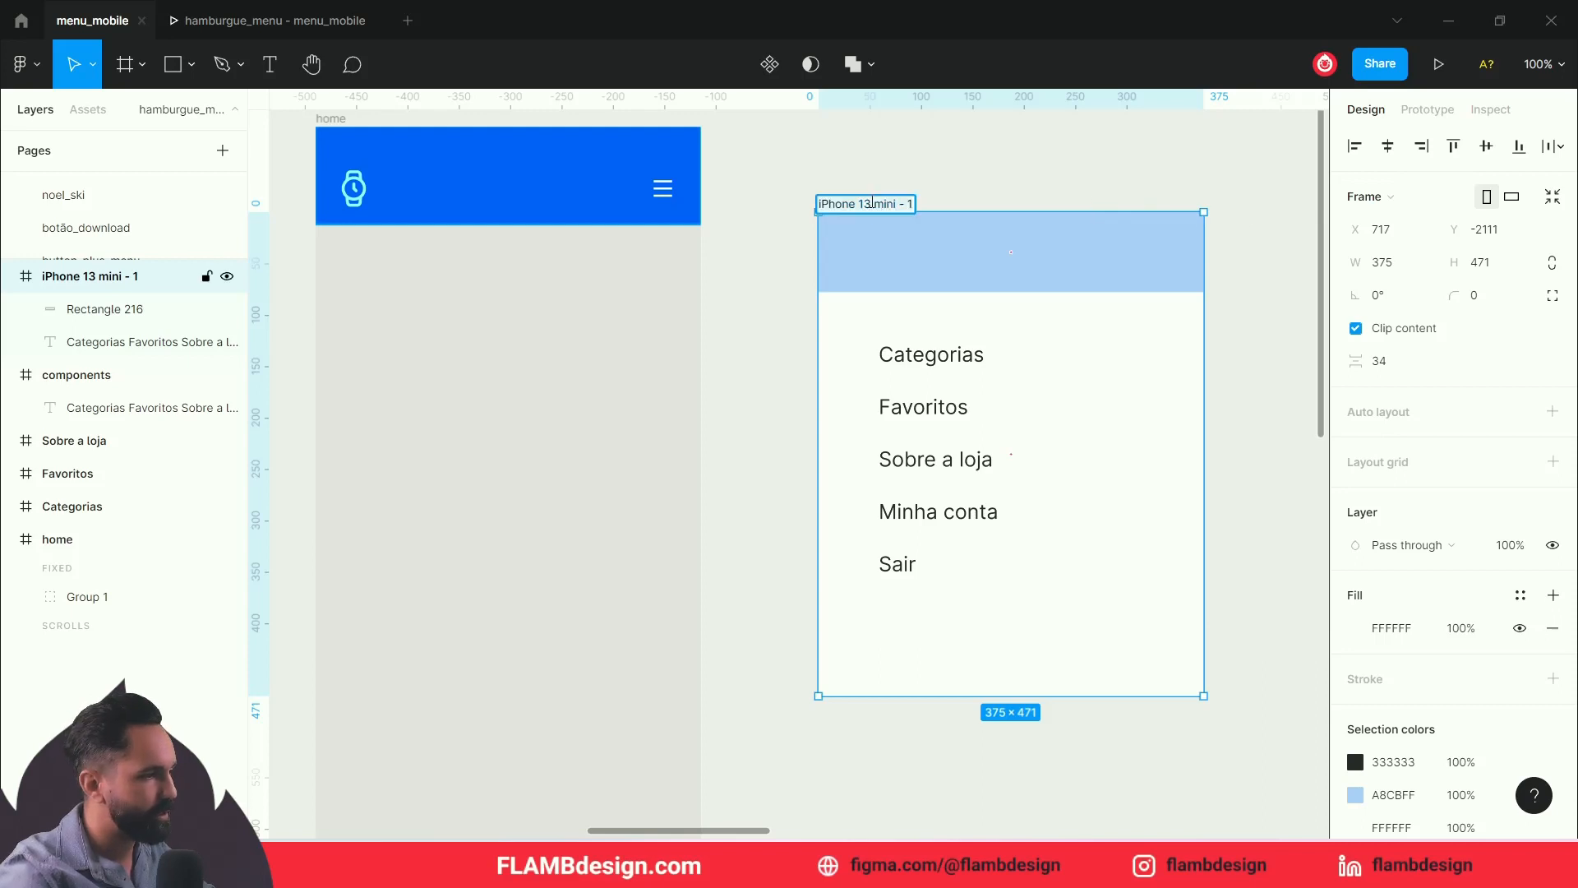
pyautogui.write('menu')
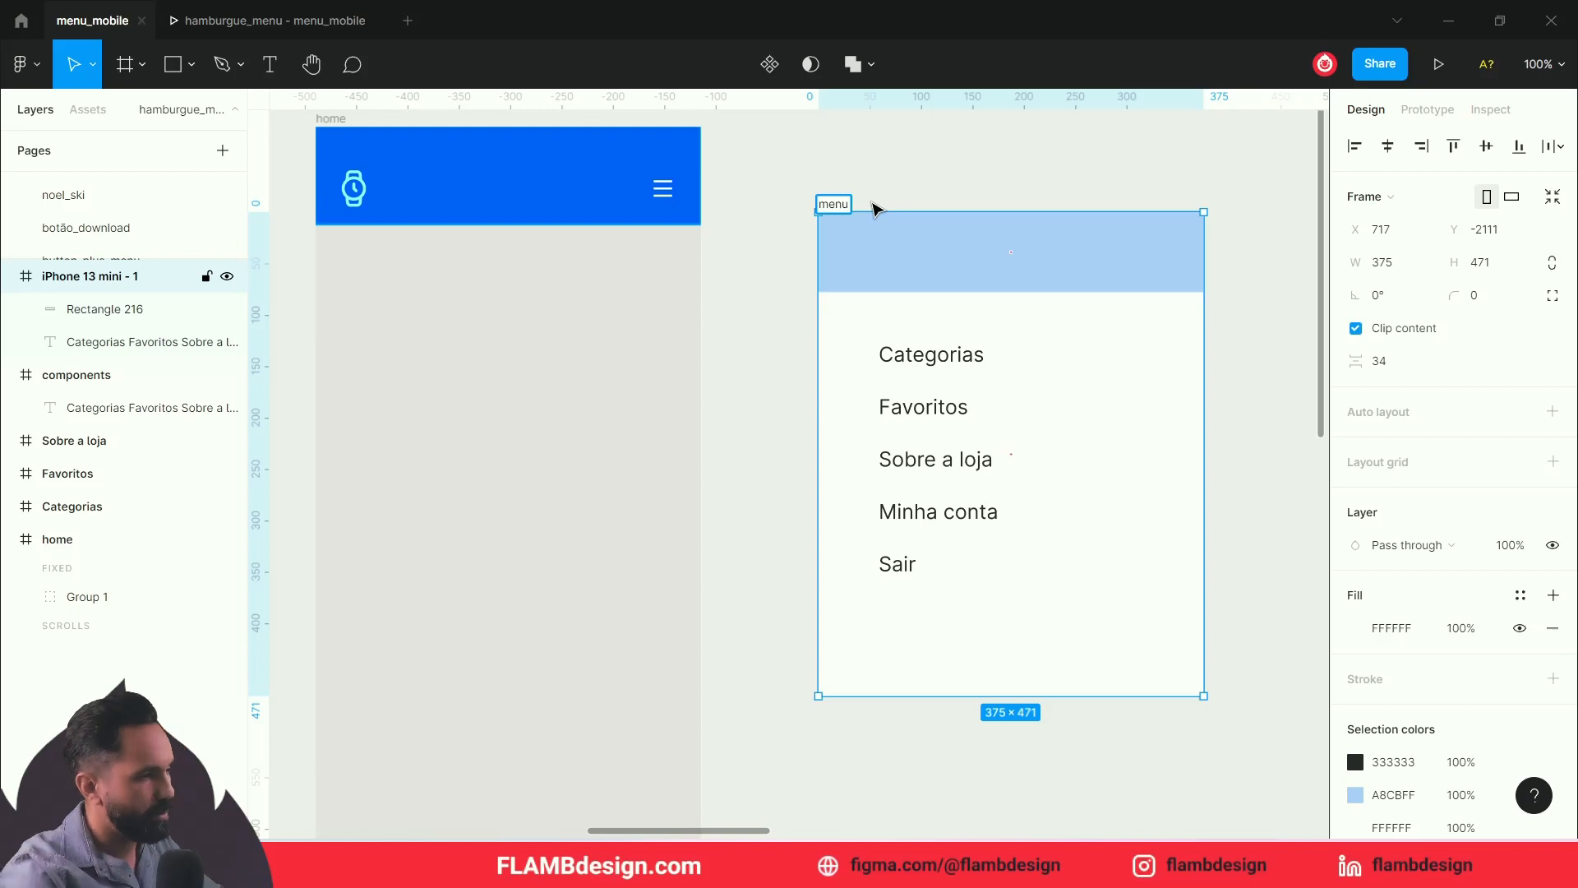
pyautogui.click(875, 208)
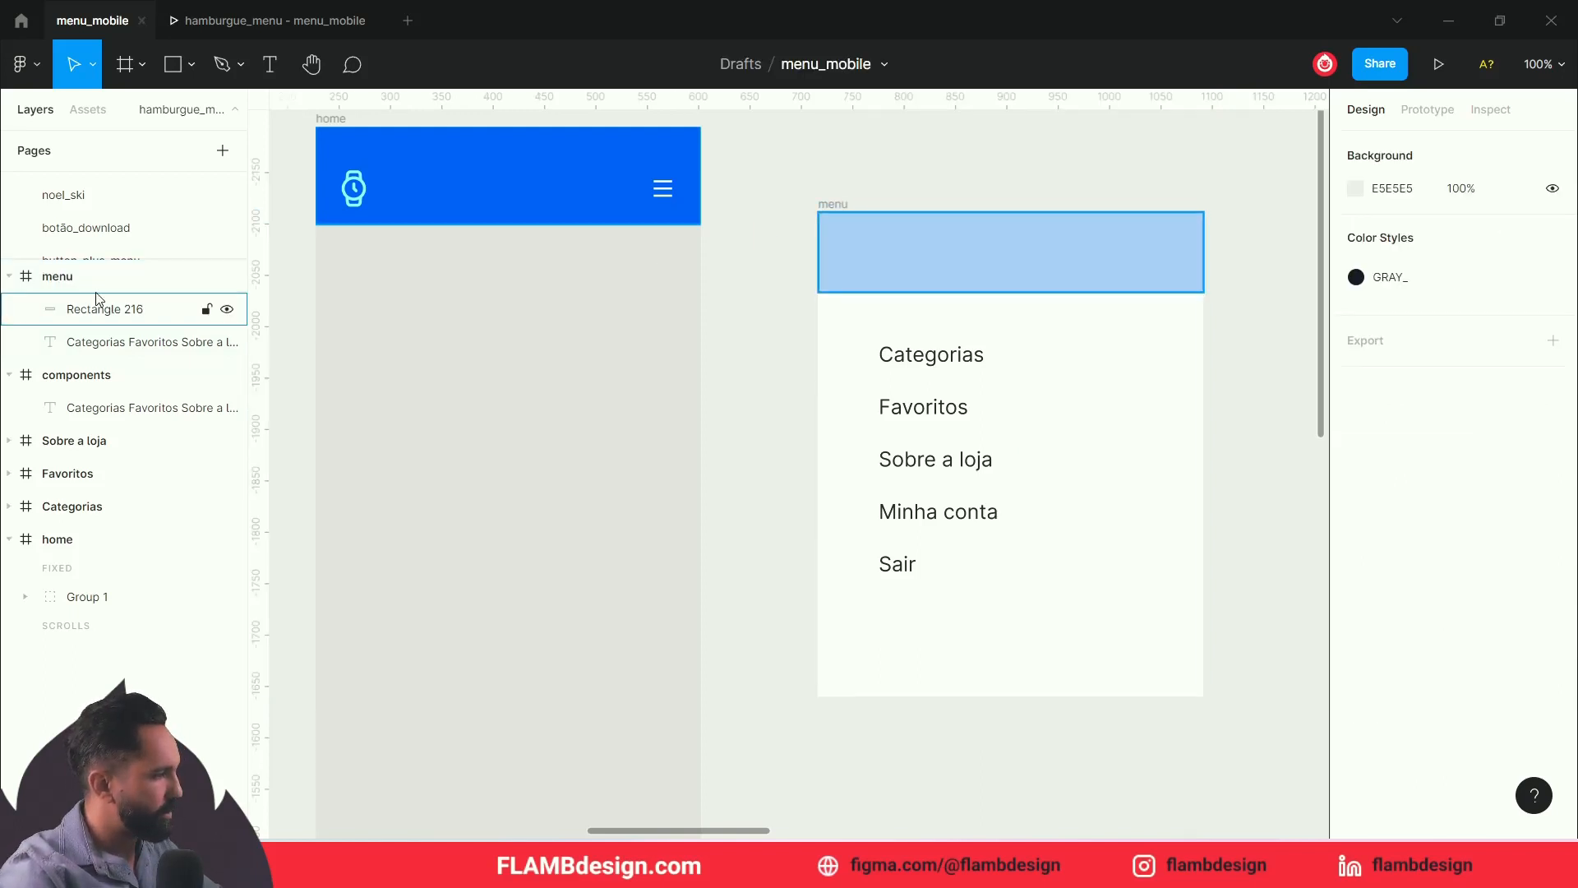
pyautogui.click(67, 288)
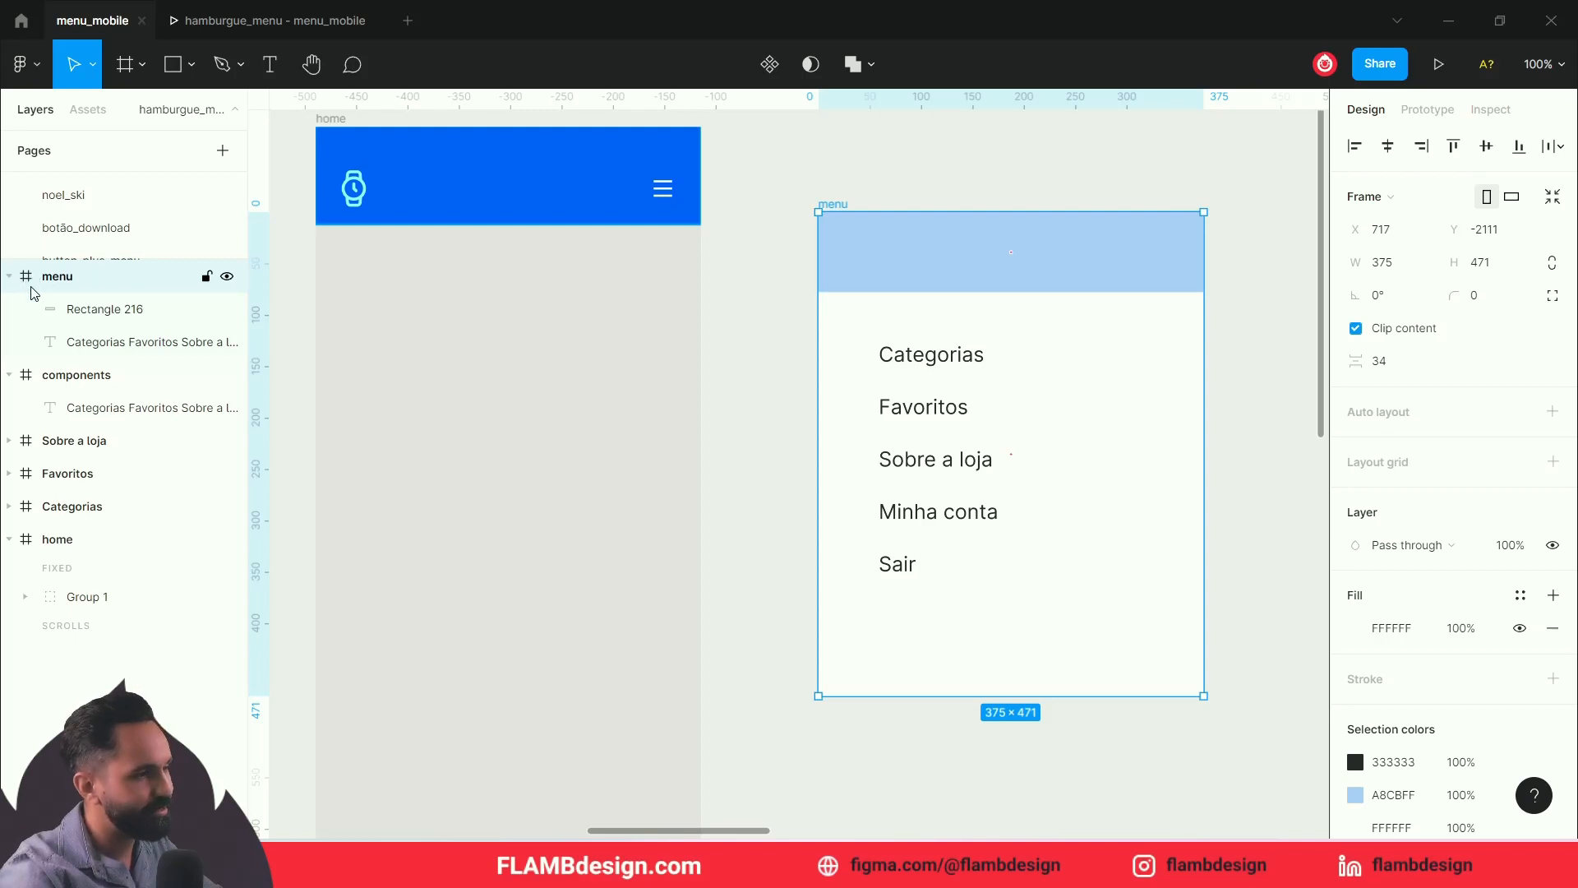
pyautogui.click(777, 275)
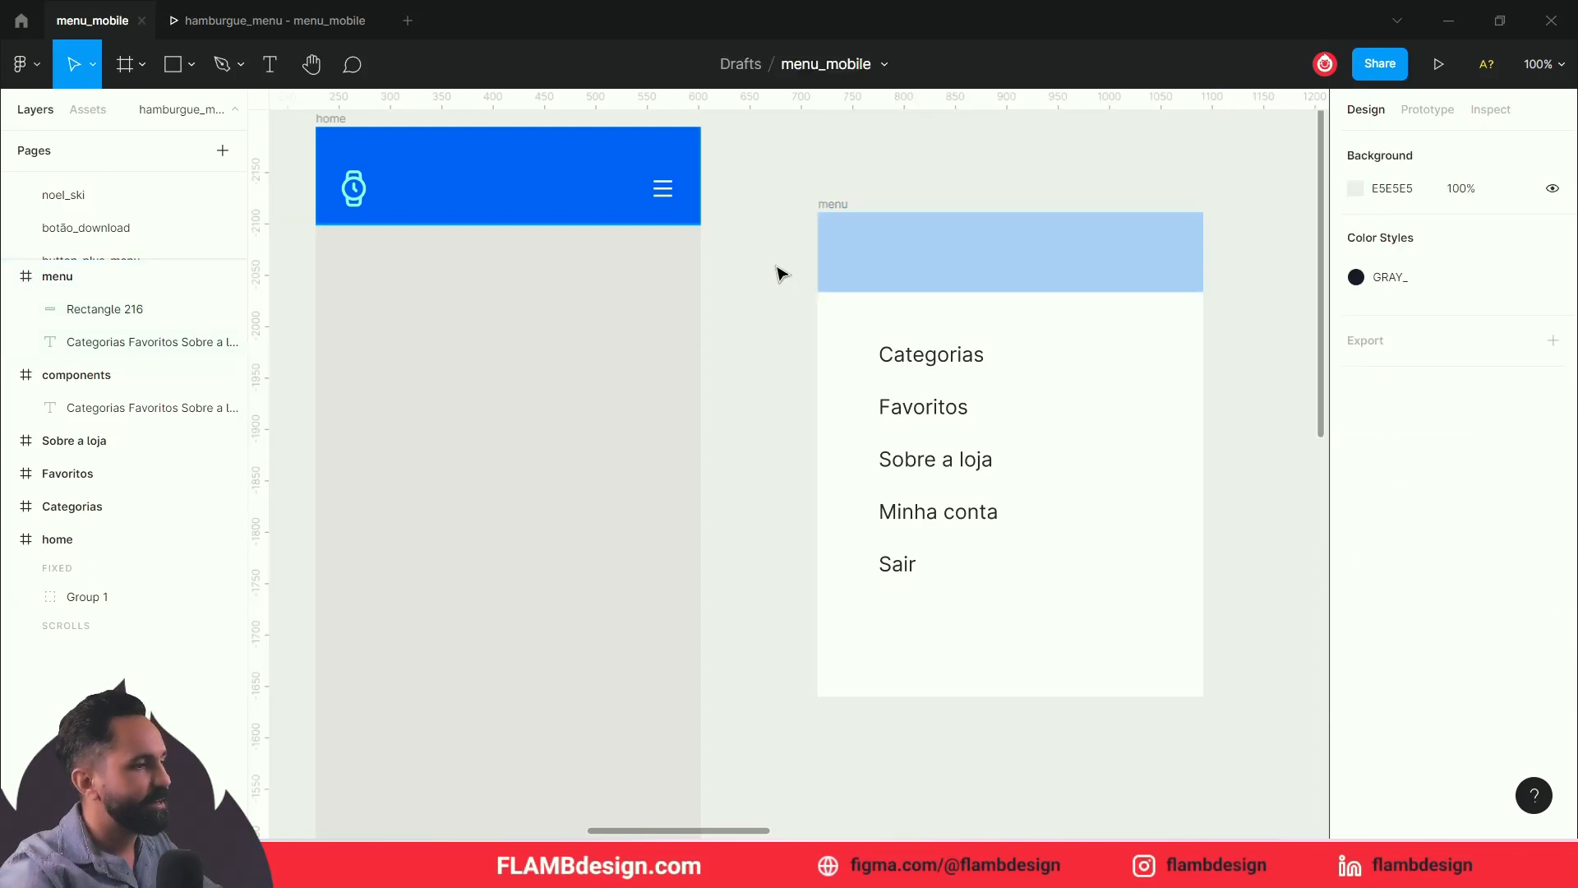
pyautogui.click(824, 204)
pyautogui.click(1000, 192)
pyautogui.scroll(1, 956, 252)
pyautogui.moveTo(984, 219); pyautogui.dragTo(676, 123)
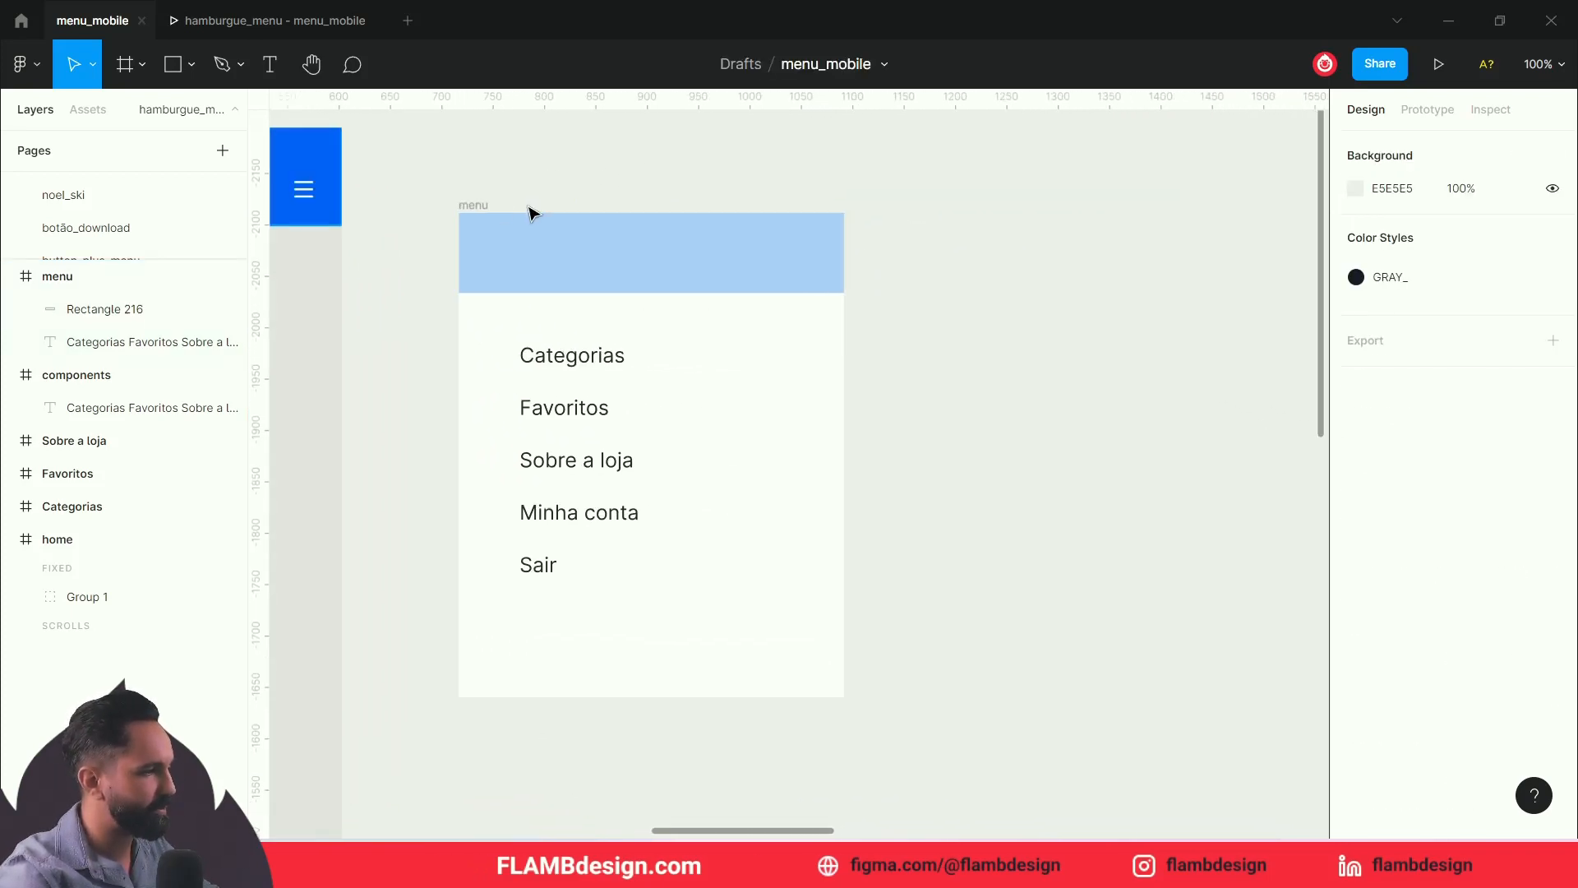
pyautogui.moveTo(614, 181); pyautogui.dragTo(830, 246)
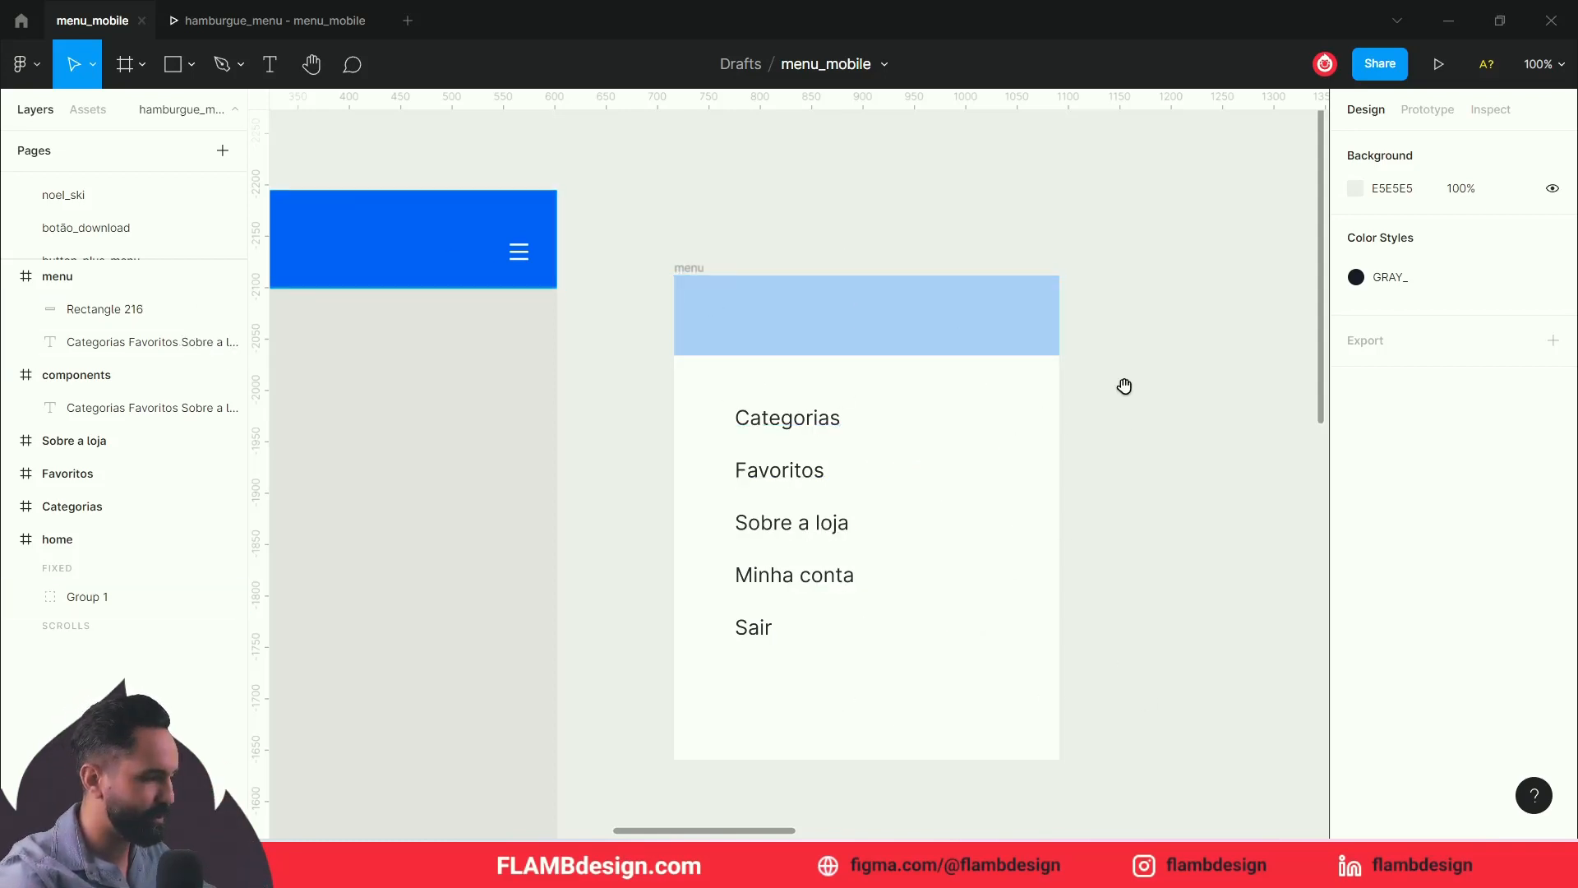
# Step: Draw a rectangle about 362 × 447 on the canvas beside the menu frame and fill it with the frame's white, FFFFFF
pyautogui.moveTo(1122, 400); pyautogui.dragTo(836, 389)
pyautogui.press('r')
pyautogui.moveTo(929, 189); pyautogui.dragTo(1302, 650)
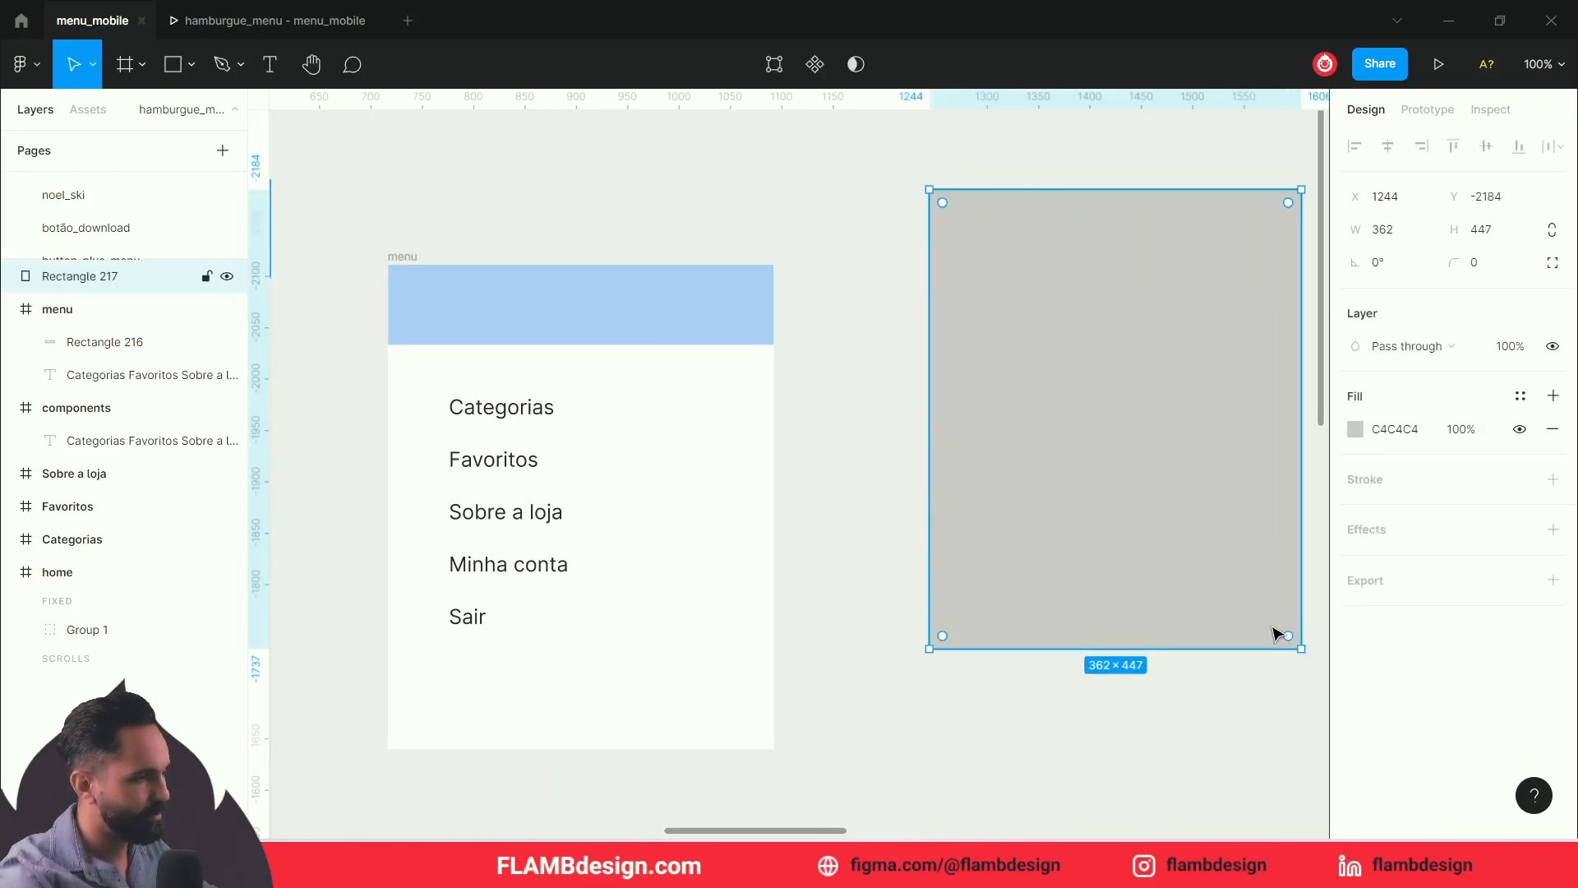
pyautogui.press('i')
pyautogui.click(698, 644)
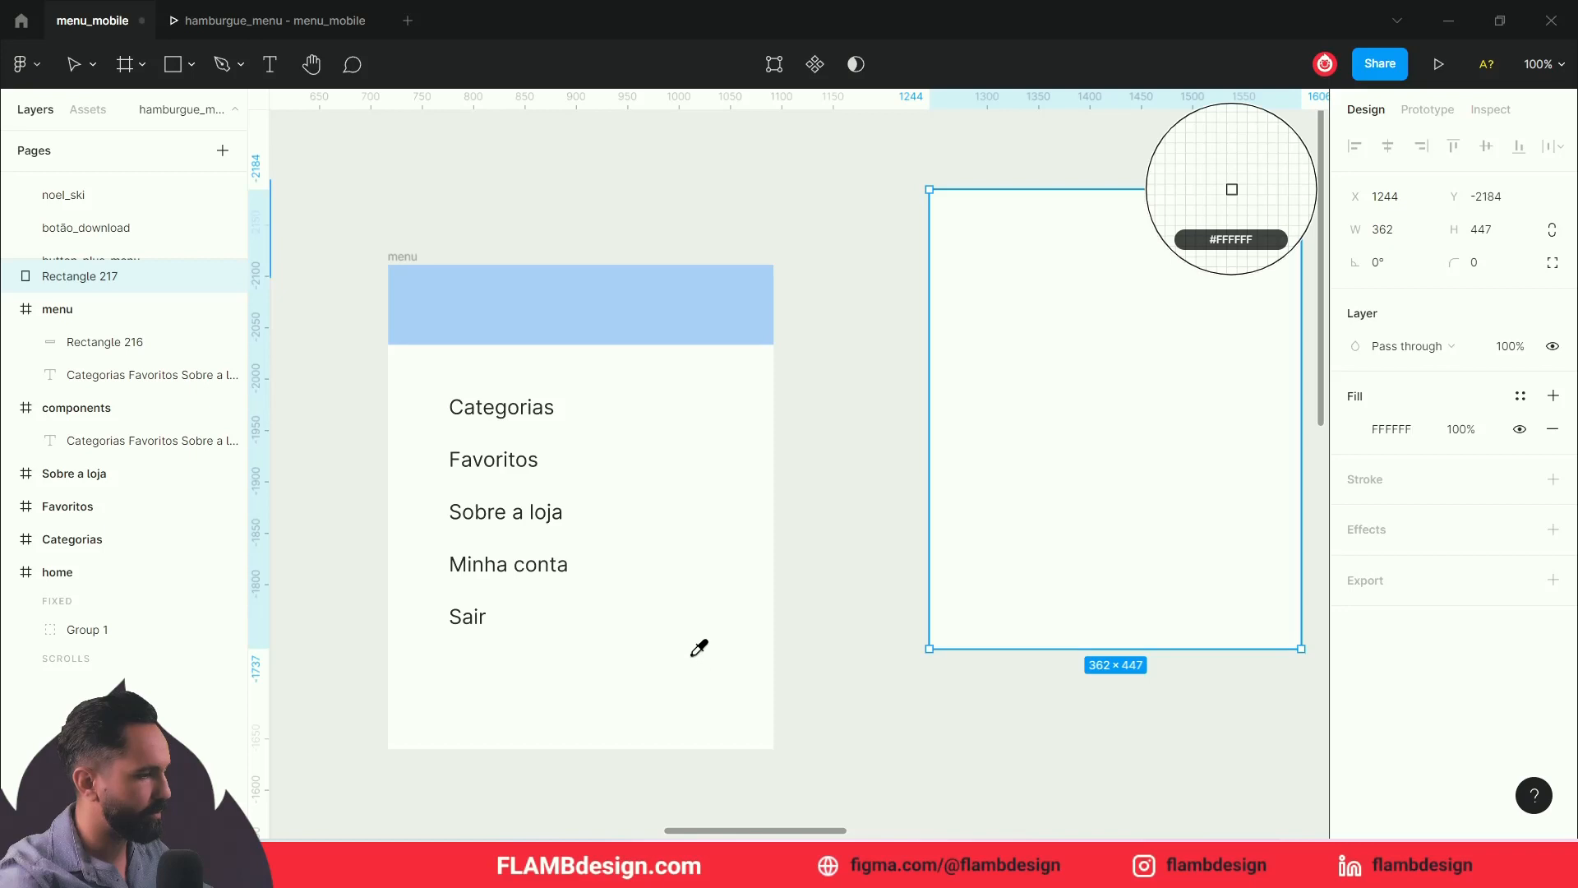
# Step: Move the white rectangle level with the top of the menu frame, to about X 1233, Y -2111
pyautogui.click(190, 62)
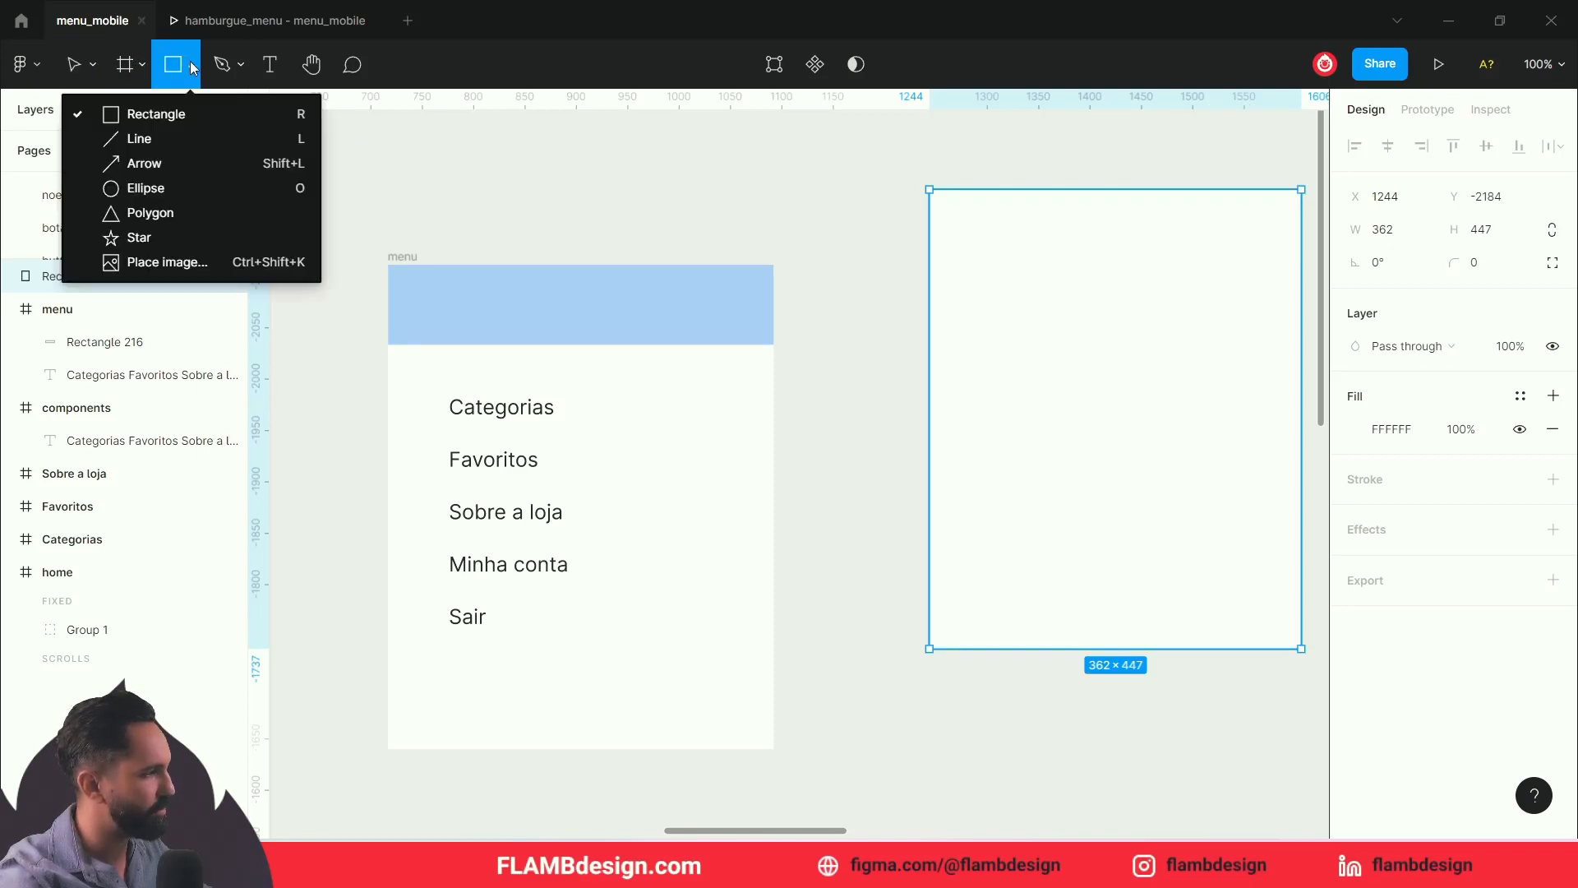
pyautogui.press('r')
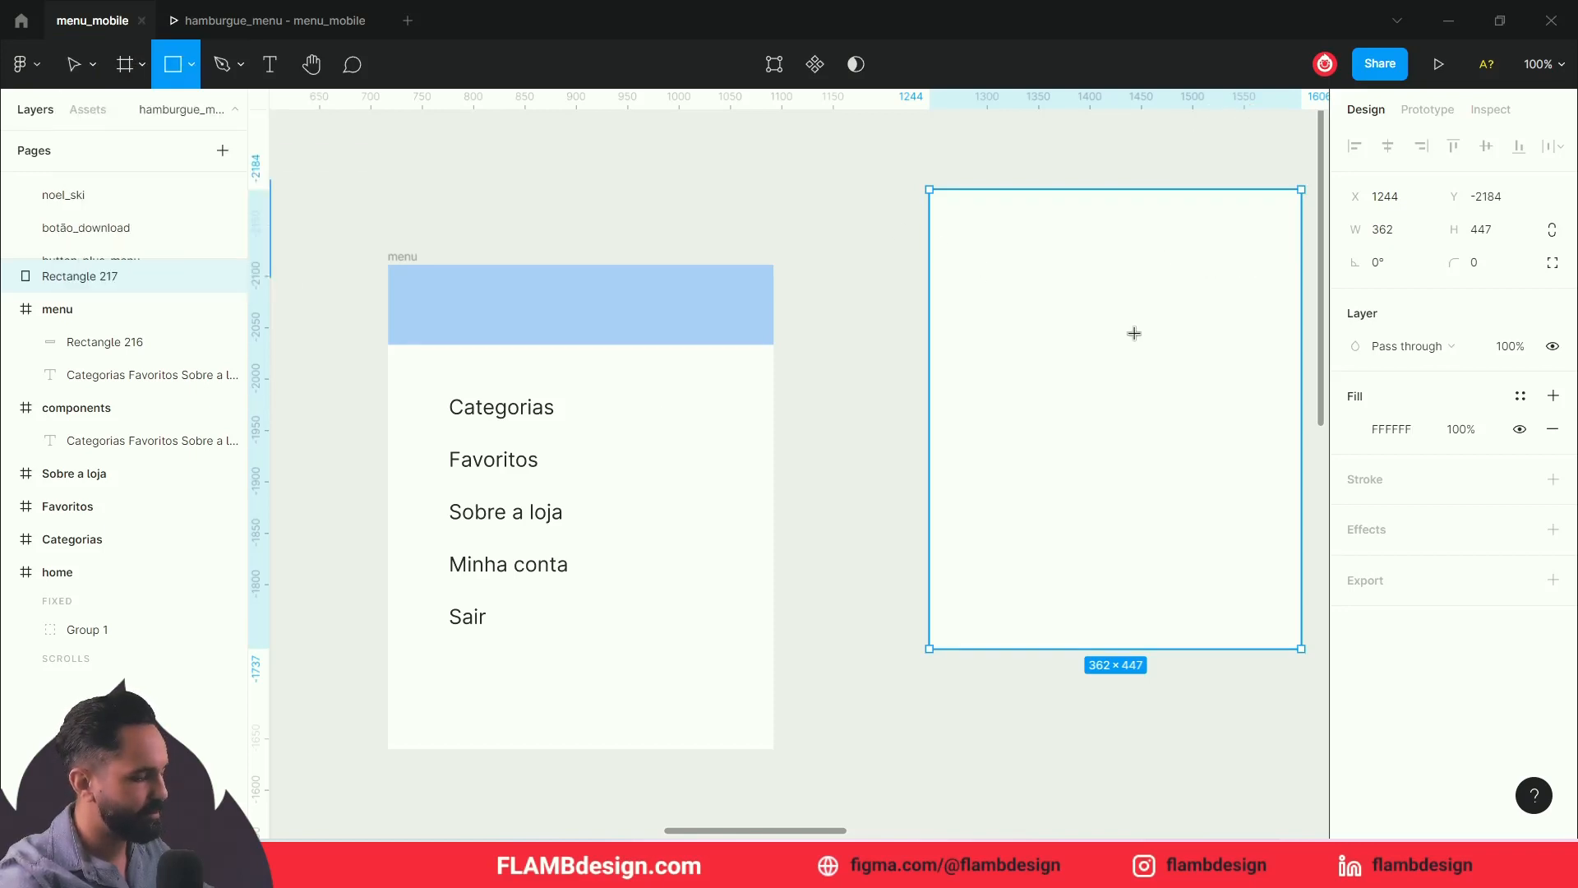
pyautogui.press('v')
pyautogui.moveTo(1131, 328); pyautogui.dragTo(1119, 403)
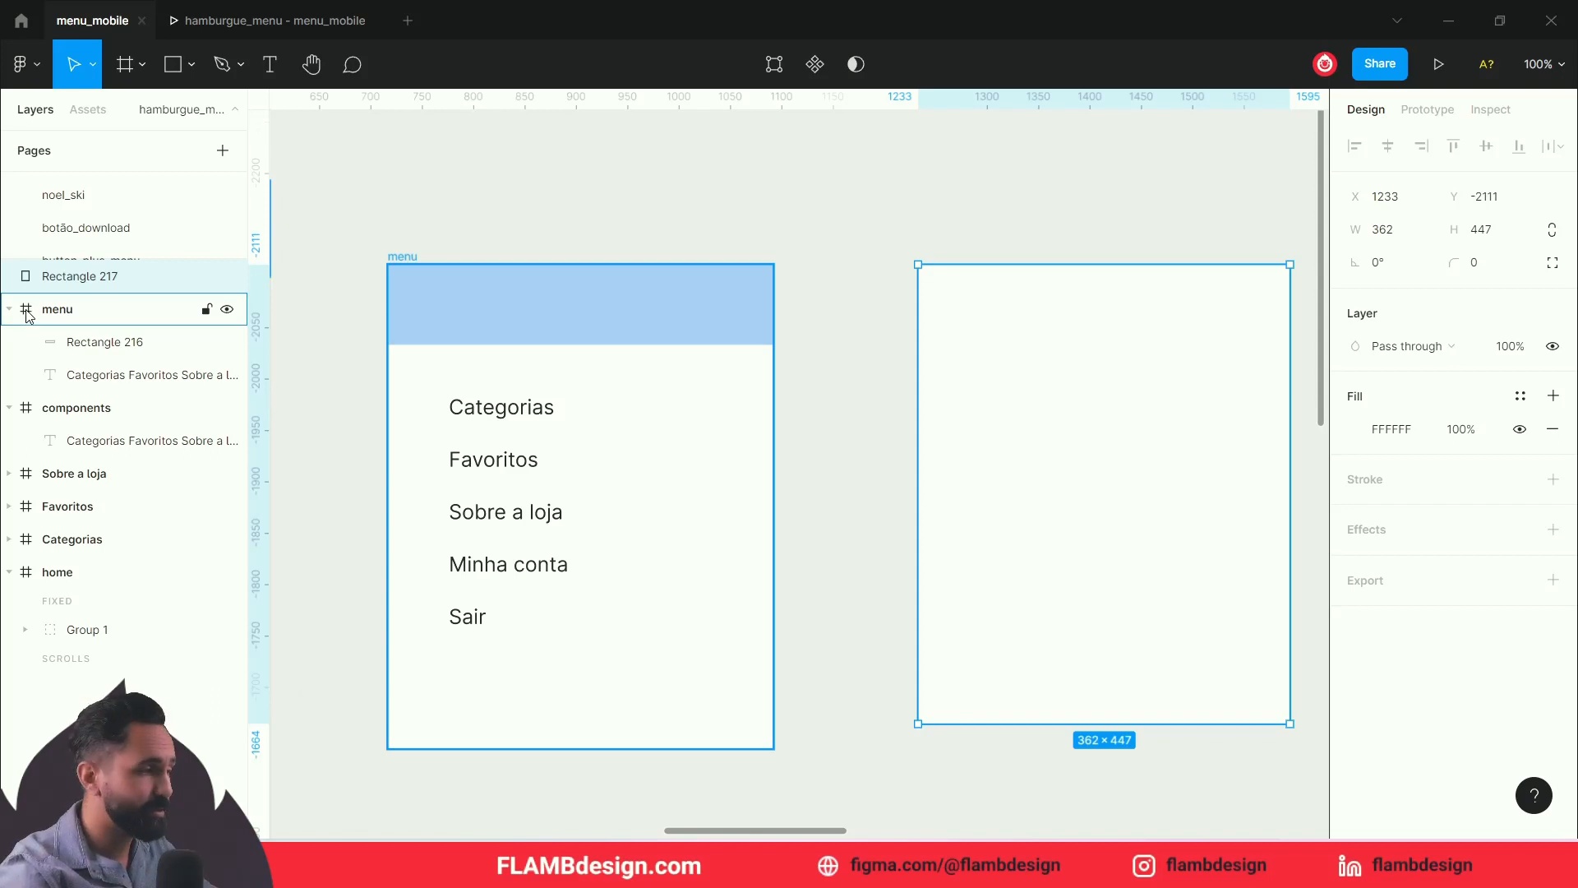
pyautogui.click(803, 226)
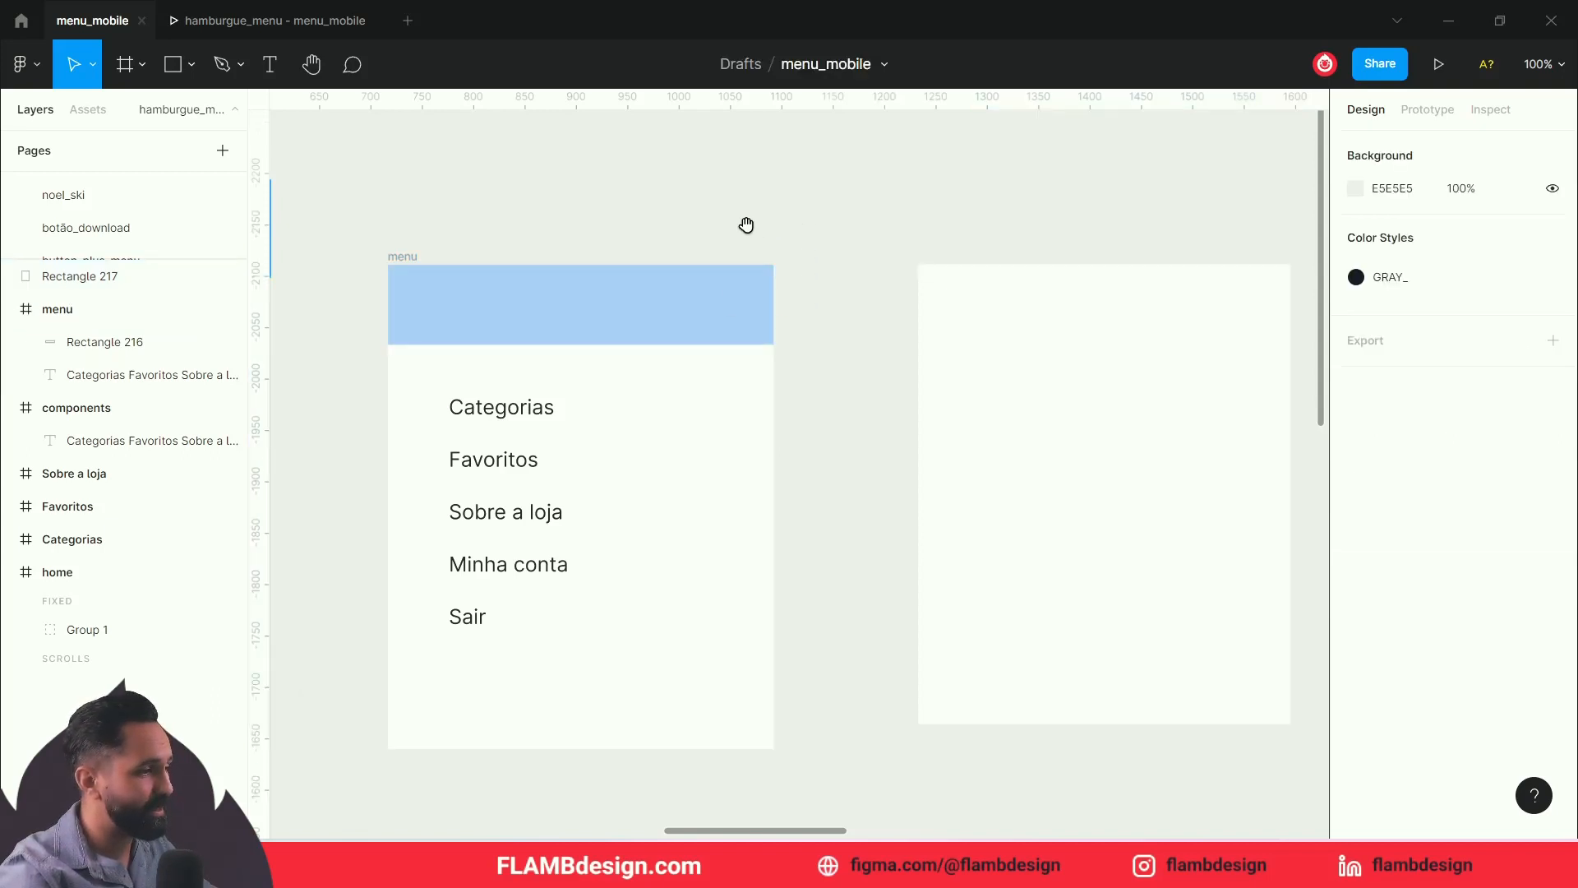
pyautogui.moveTo(745, 224); pyautogui.dragTo(874, 236)
# Step: Wrap the white rectangle in its own frame with Frame selection, and delete that frame
pyautogui.click(1125, 325)
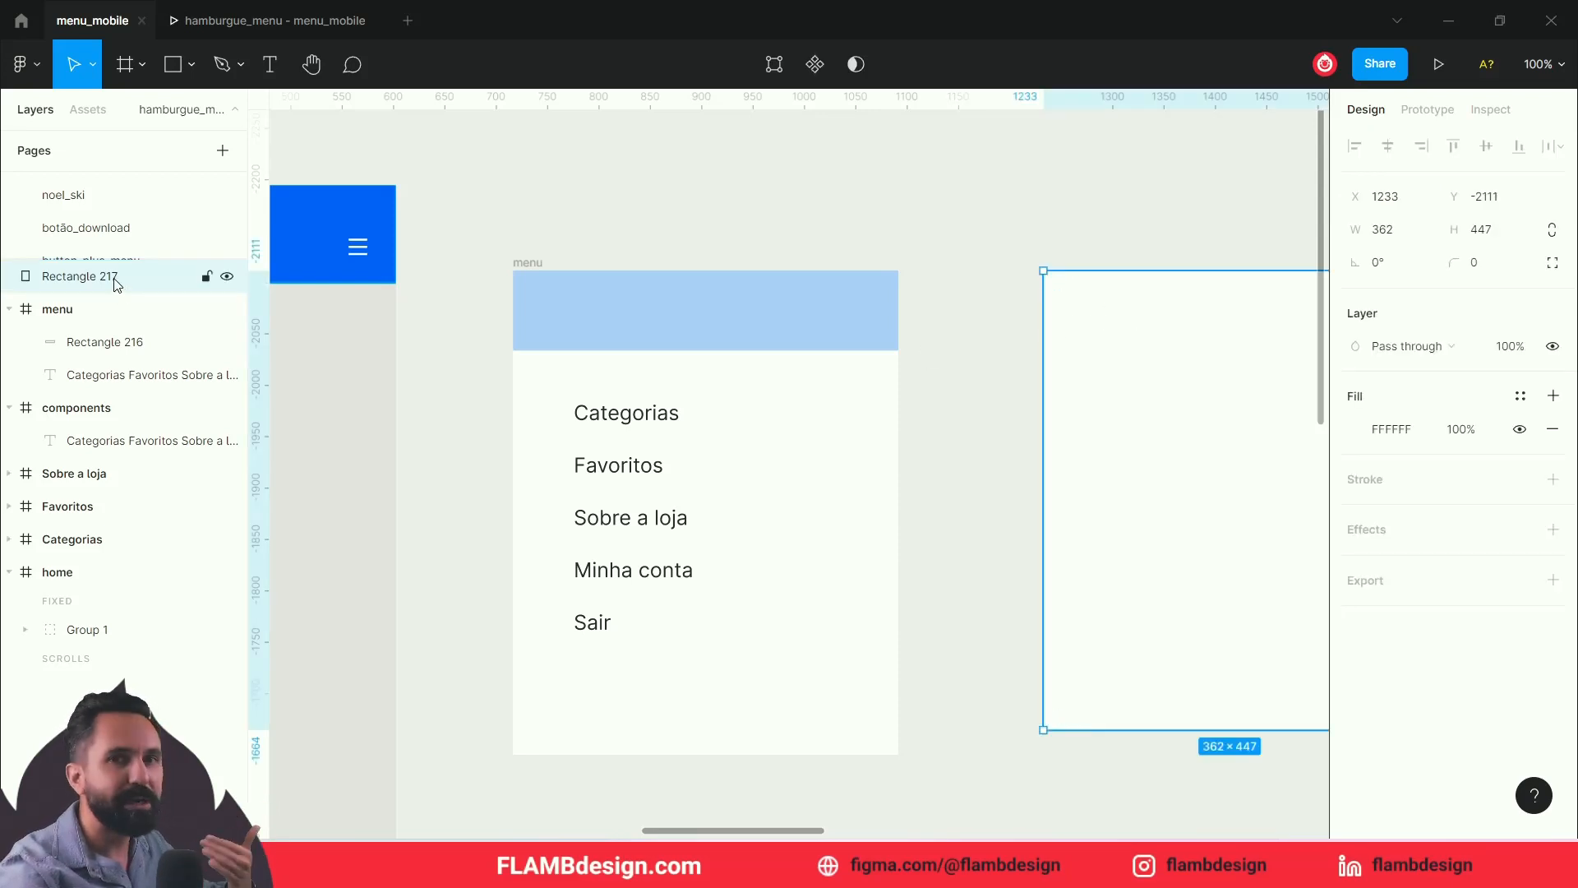
pyautogui.click(789, 222)
pyautogui.click(1092, 339)
pyautogui.hscroll(5, 888, 246)
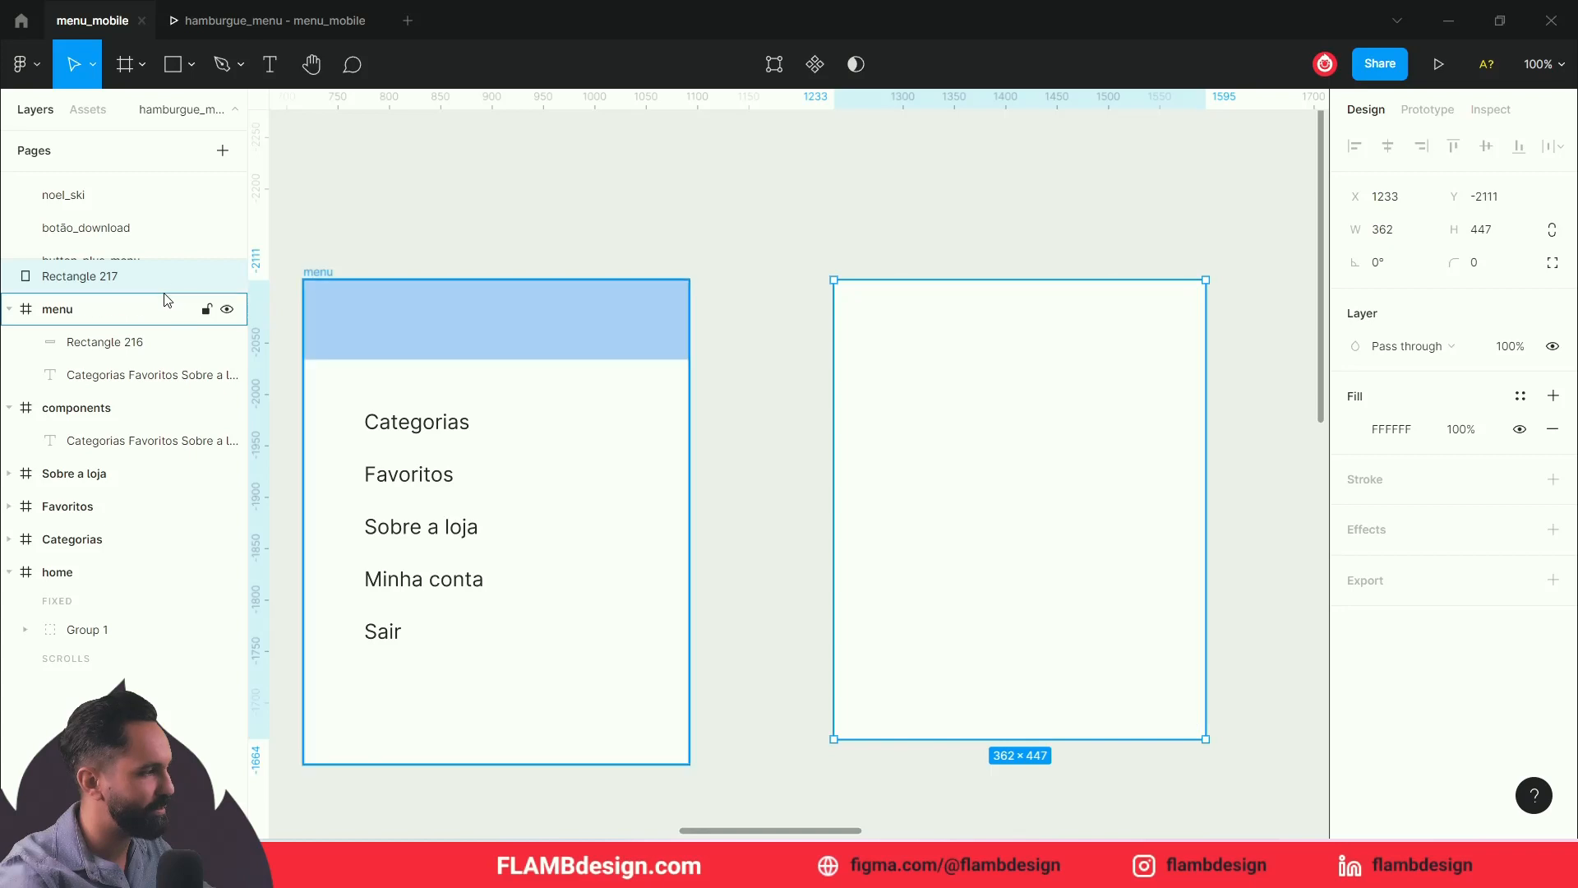
pyautogui.rightClick(928, 332)
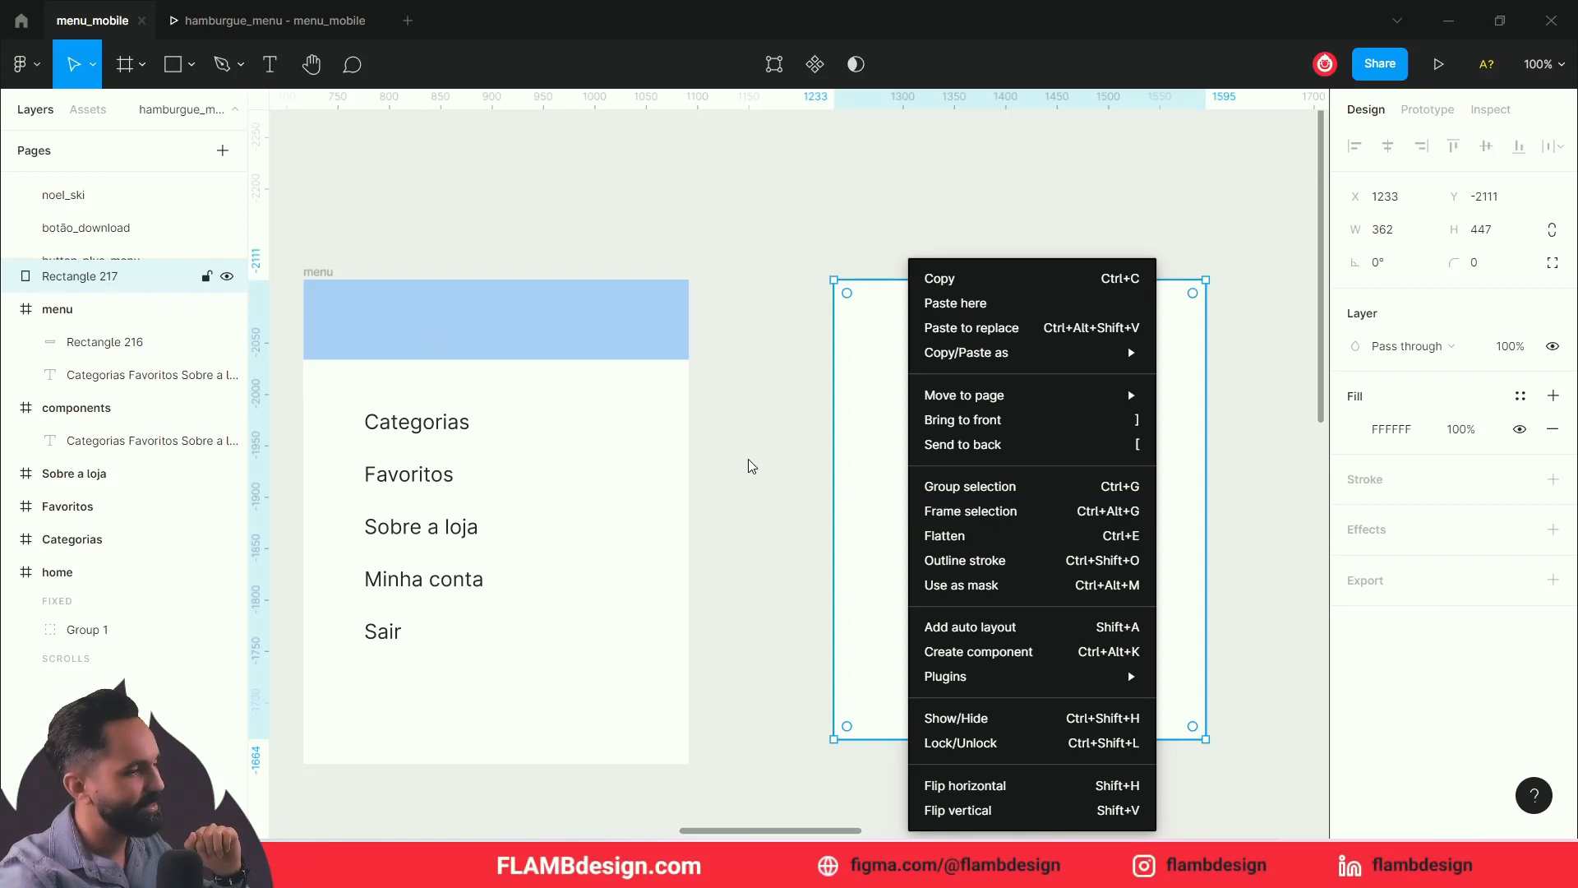
pyautogui.click(951, 521)
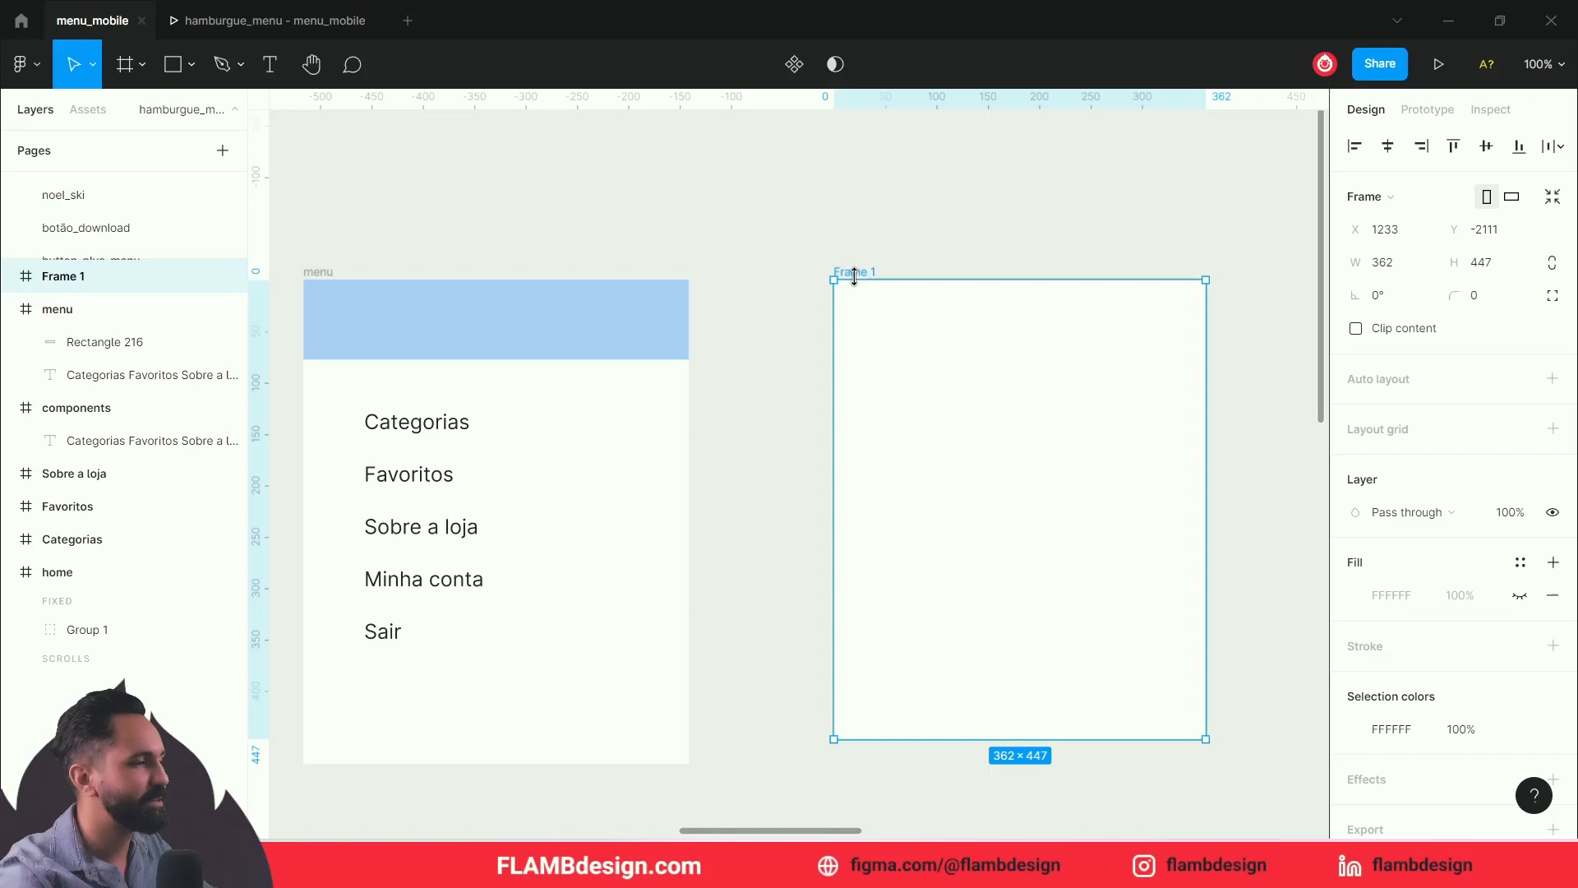
pyautogui.press('Delete')
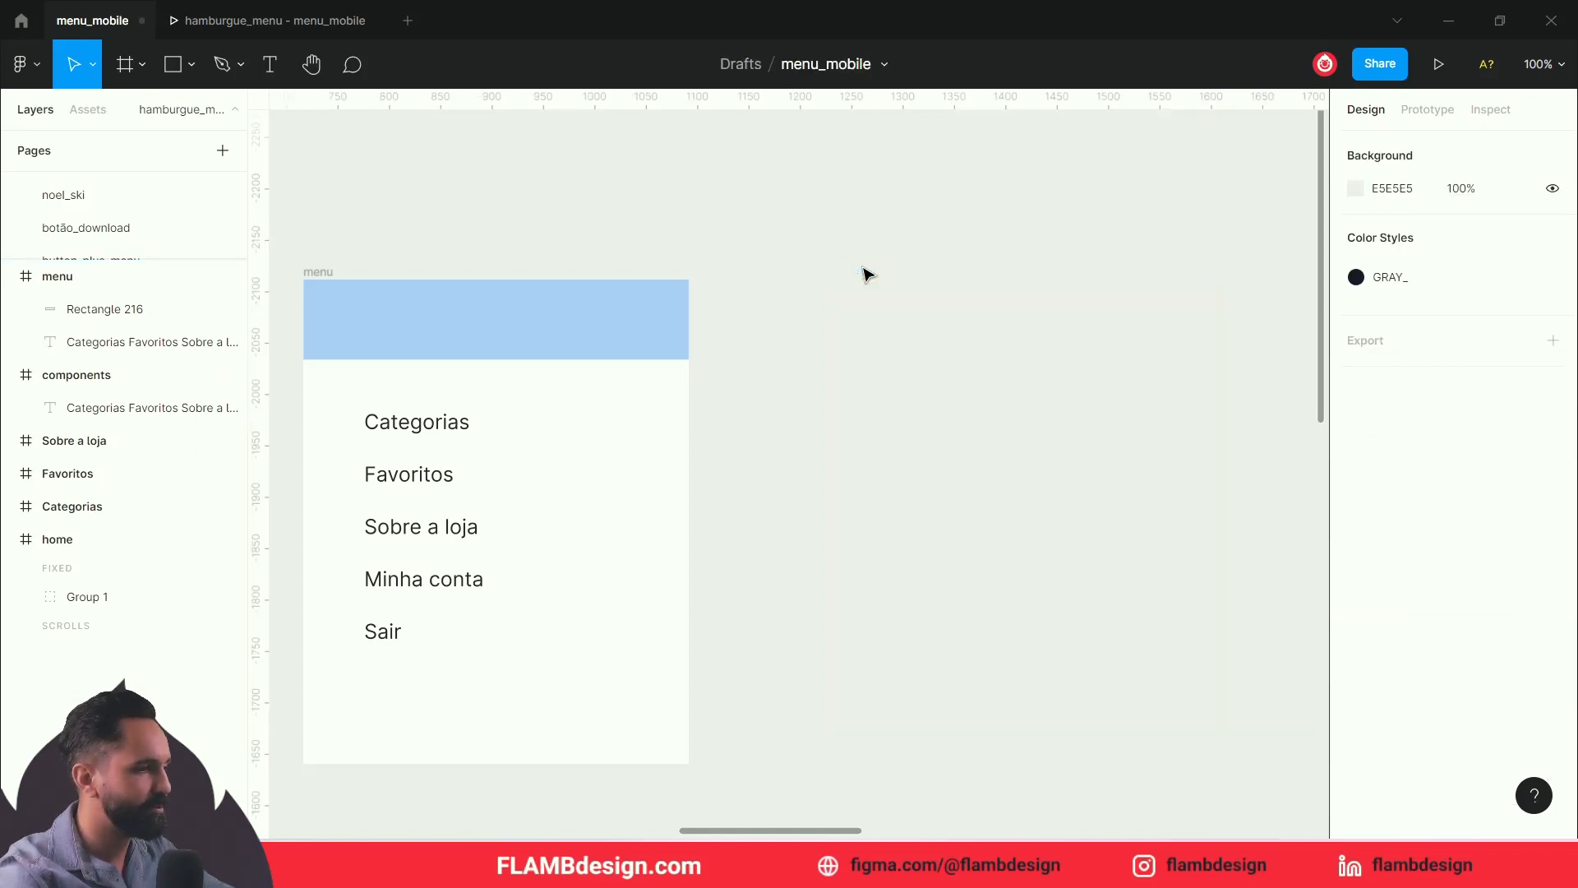
# Step: Move the menu frame level with the top of the home frame, to about X 779, Y -2194
pyautogui.click(308, 272)
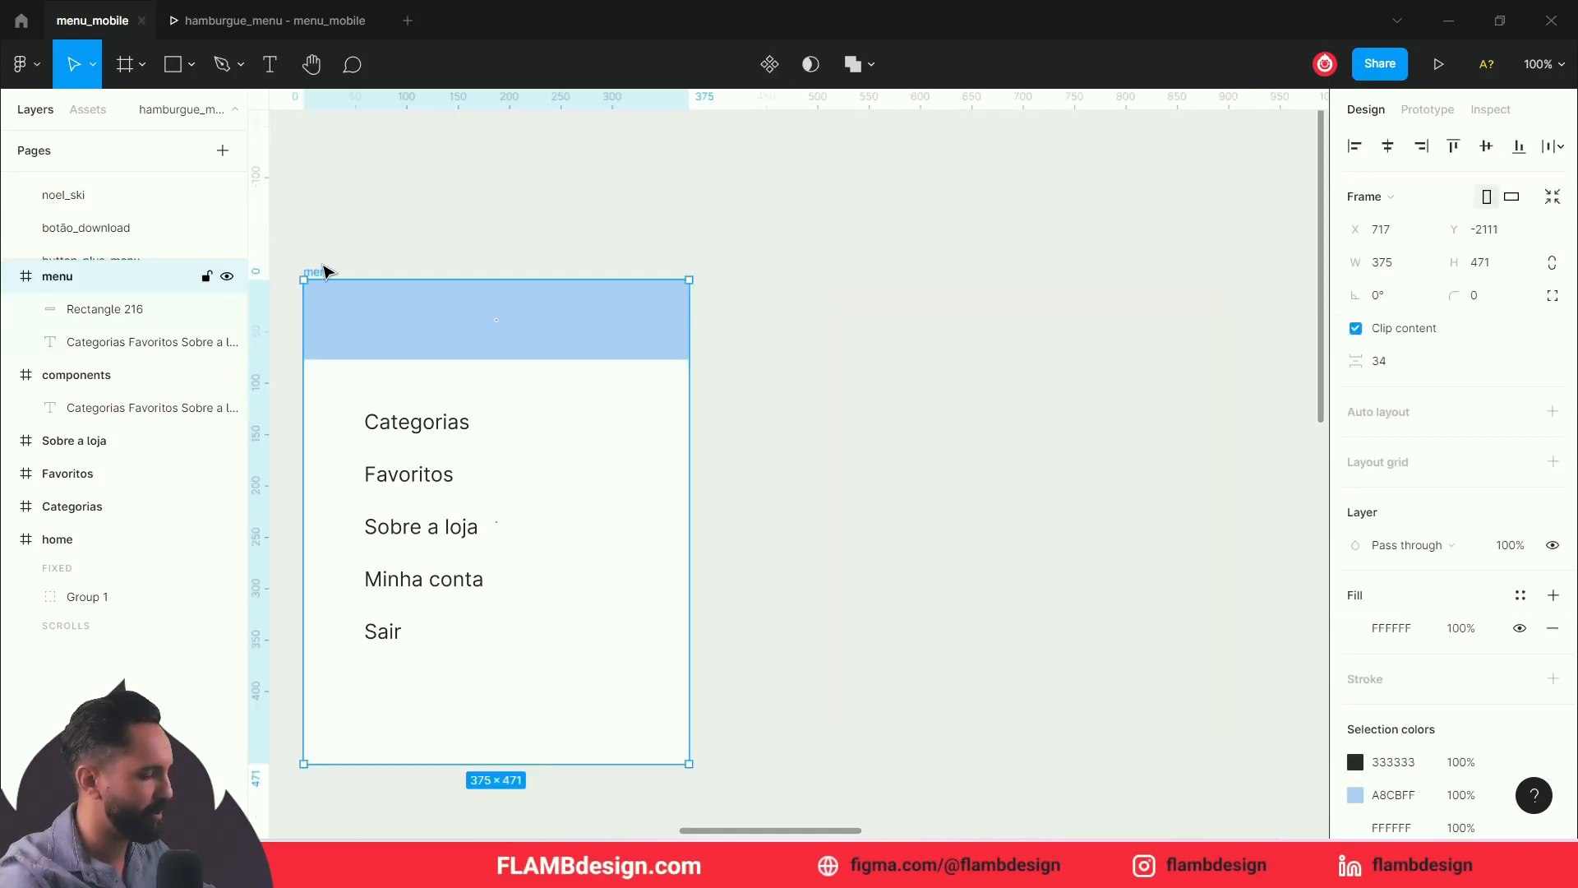
pyautogui.moveTo(285, 222); pyautogui.dragTo(646, 220)
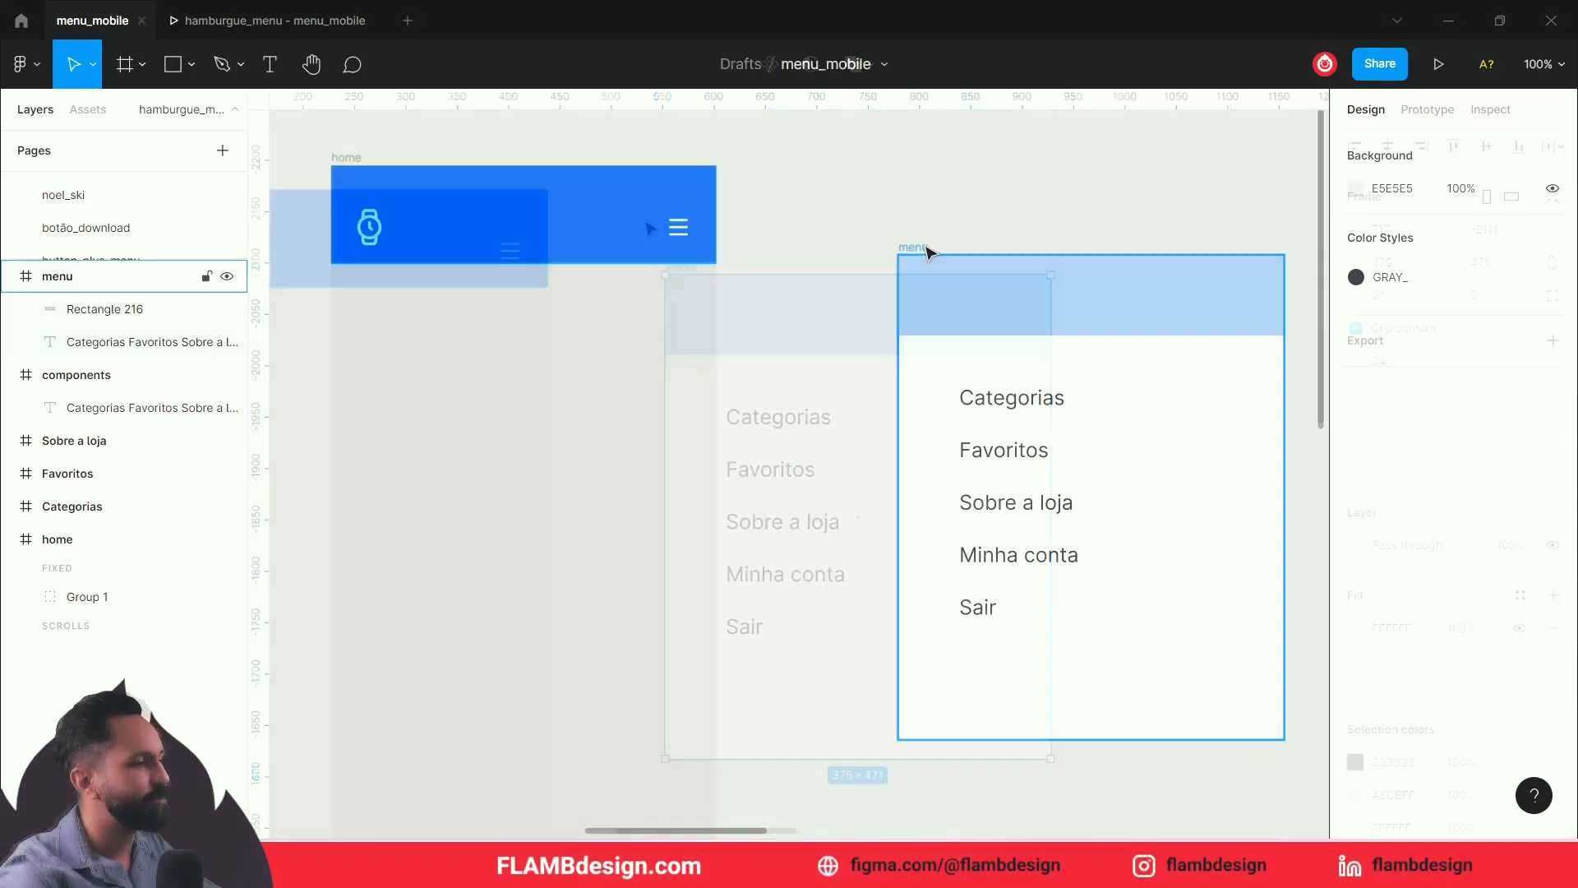
pyautogui.moveTo(926, 247); pyautogui.dragTo(926, 165)
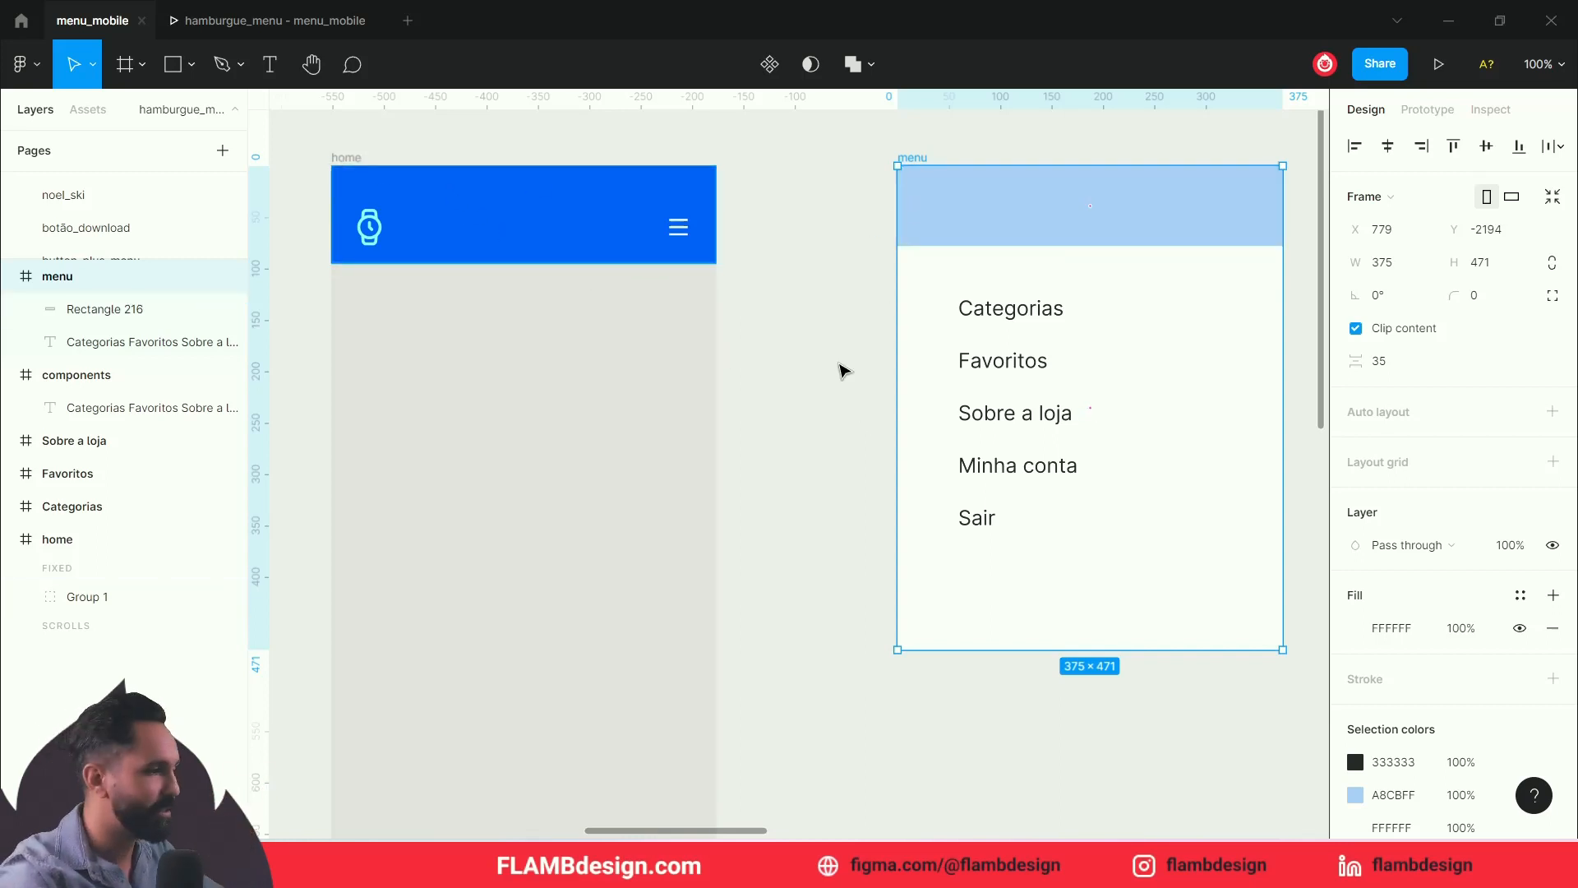
pyautogui.click(842, 367)
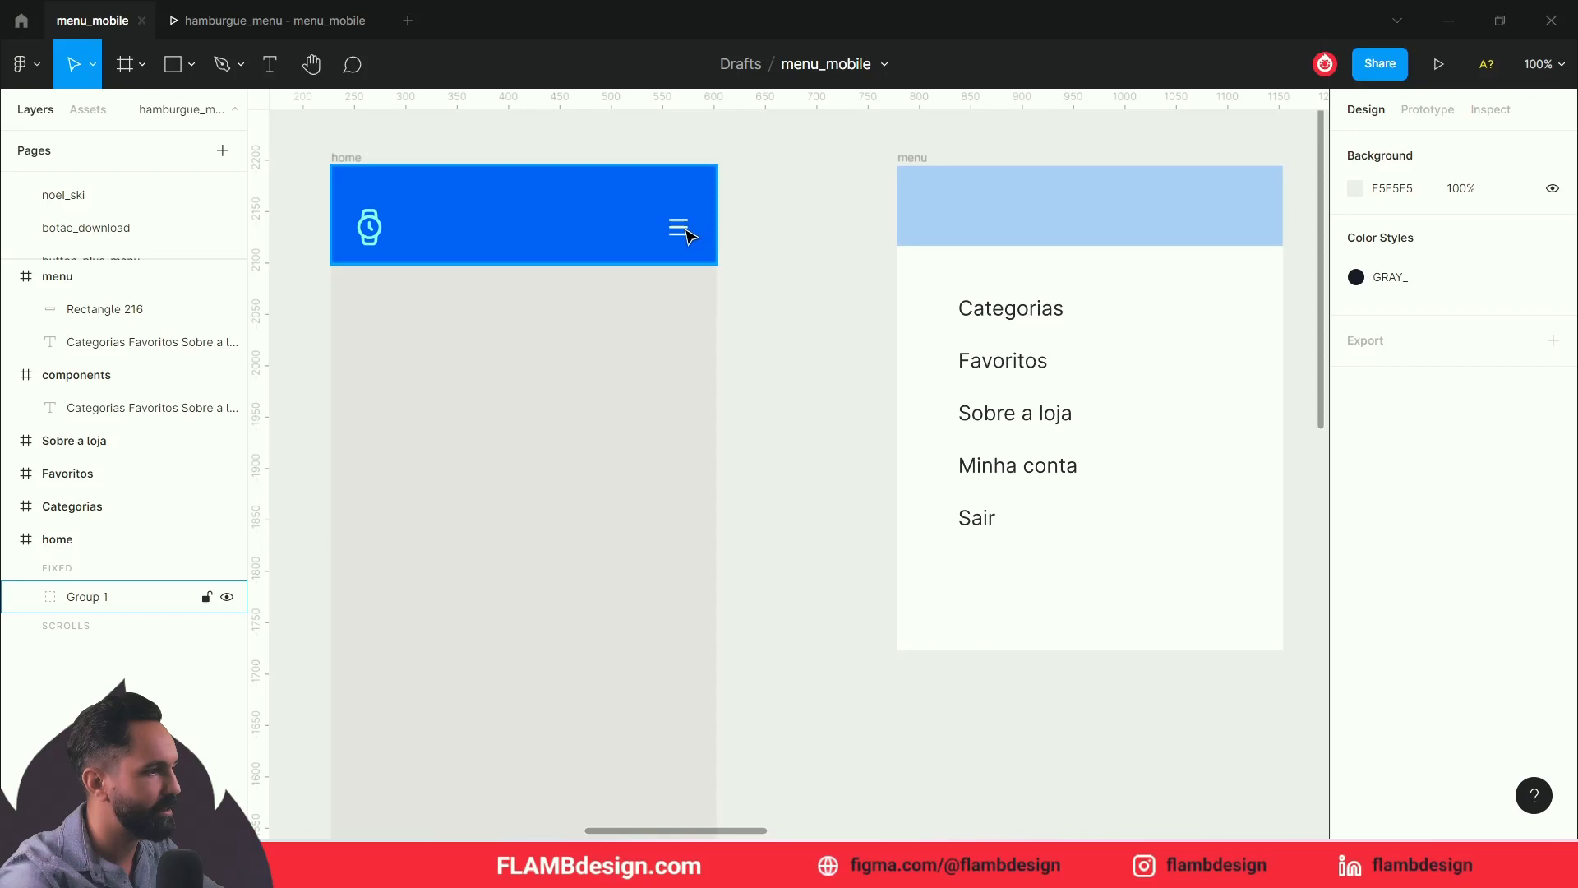
pyautogui.doubleClick(684, 234)
pyautogui.click(767, 239)
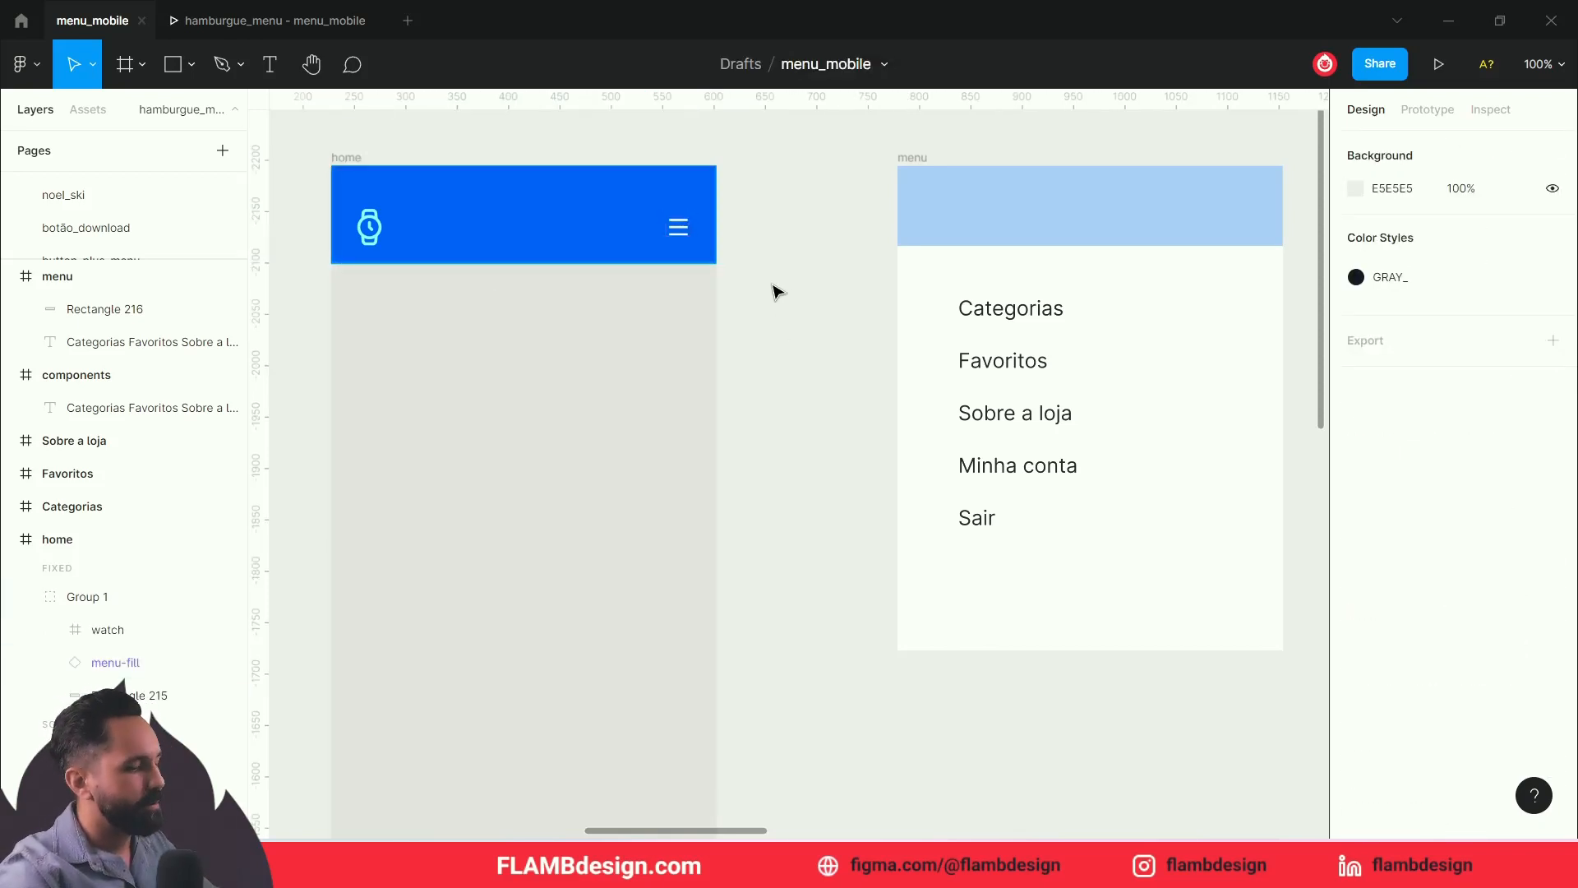
pyautogui.moveTo(778, 292); pyautogui.dragTo(821, 348)
pyautogui.click(729, 283)
pyautogui.doubleClick(731, 285)
pyautogui.click(813, 307)
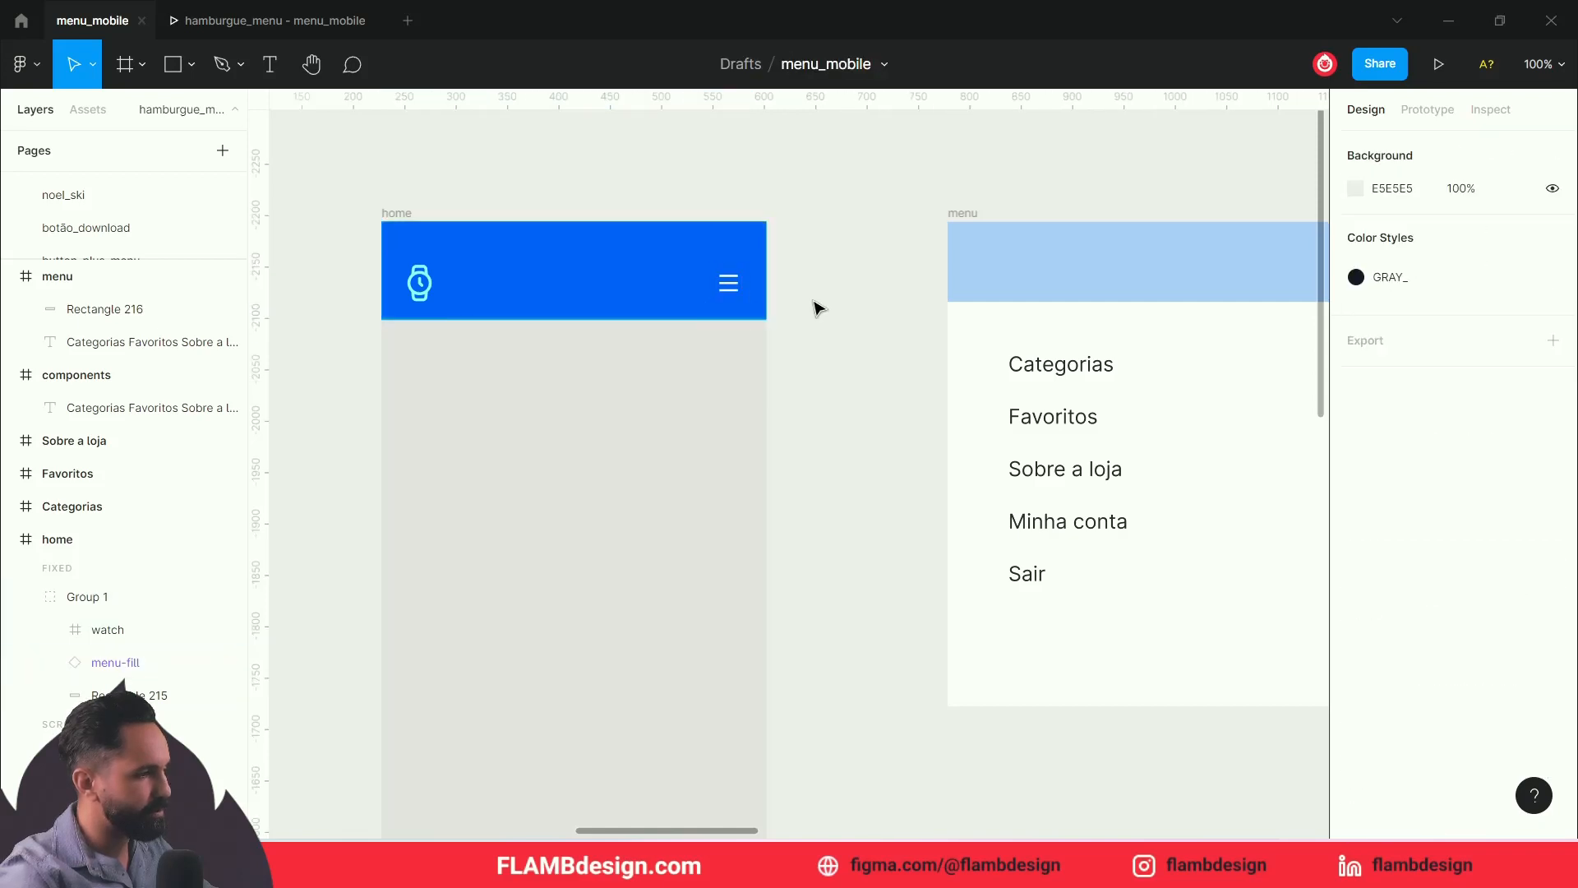
# Step: In the prototype settings, switch the preview device to None and back to iPhone 13 mini, keeping the Midnight model
pyautogui.click(1427, 112)
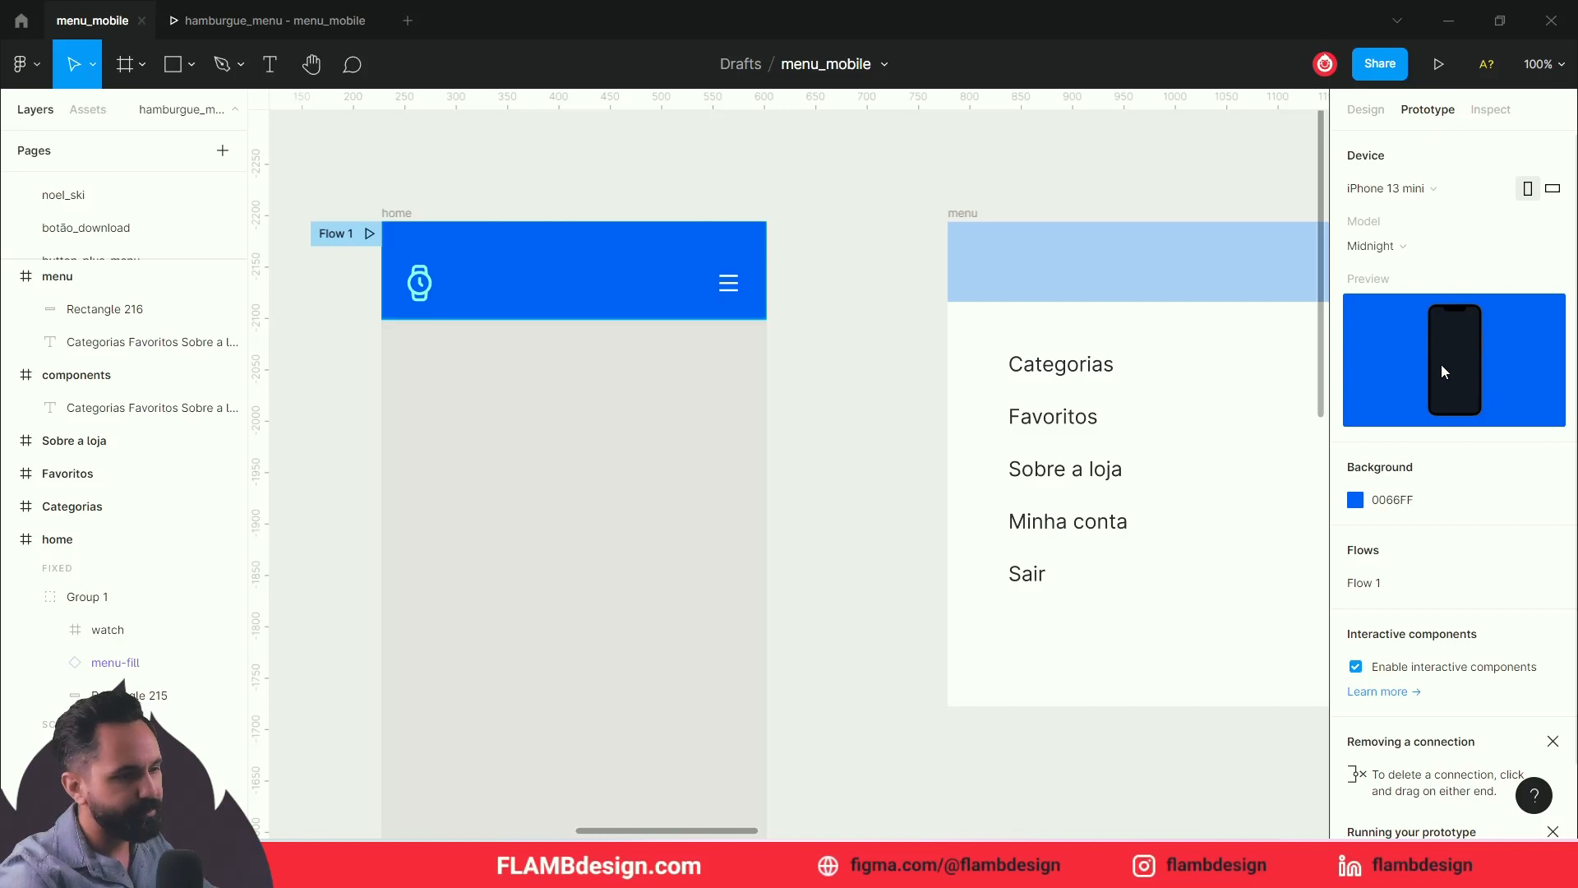
pyautogui.click(1403, 245)
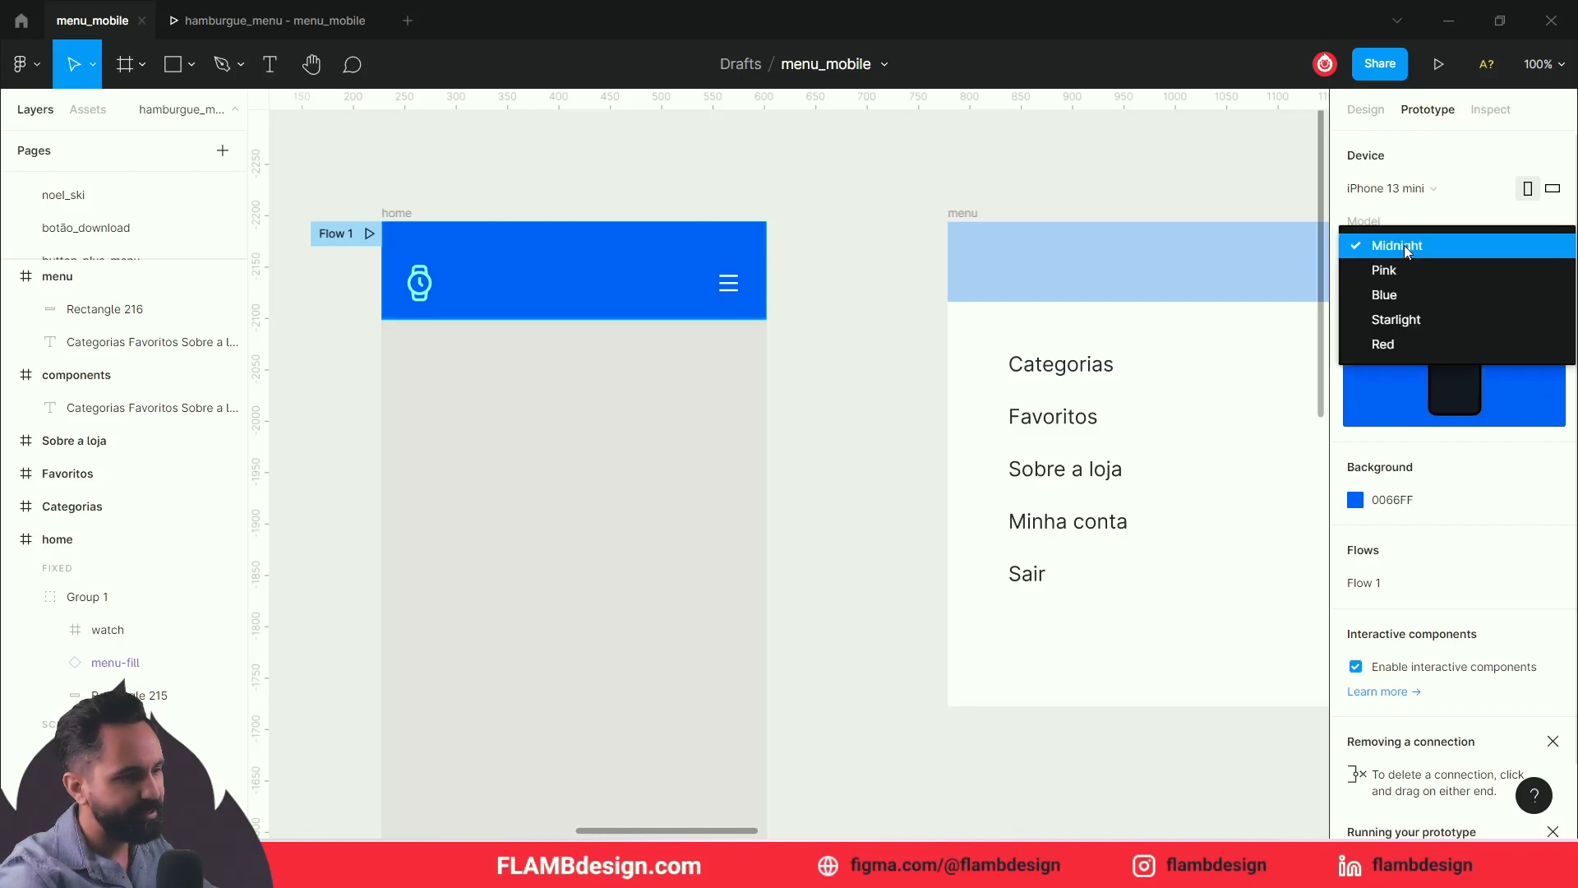
pyautogui.click(1403, 245)
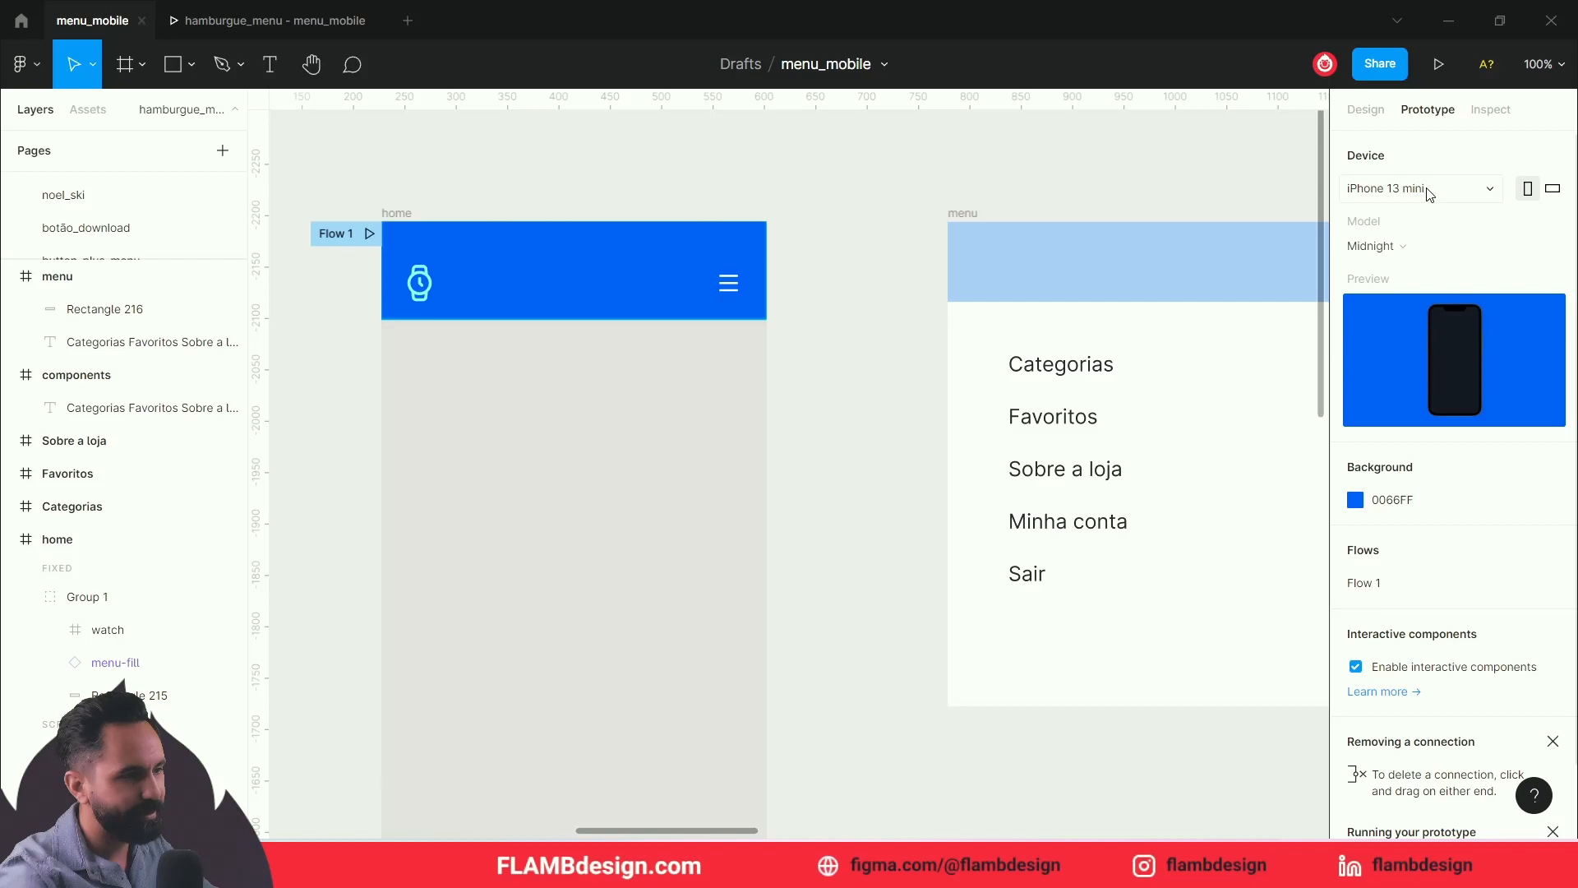
pyautogui.click(1406, 189)
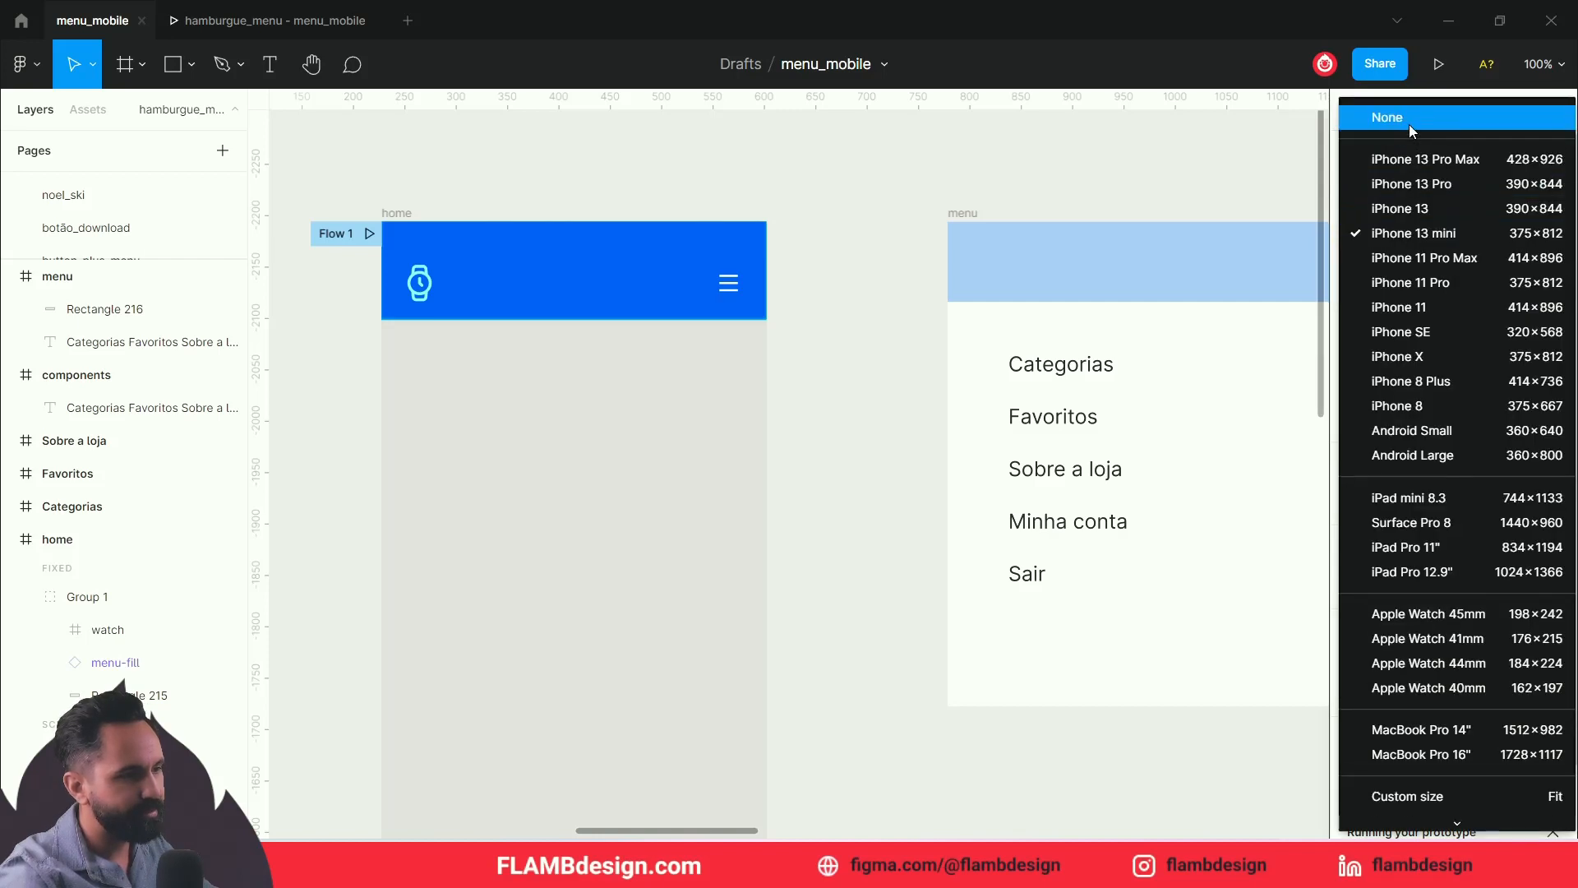
pyautogui.click(1409, 125)
pyautogui.click(1393, 190)
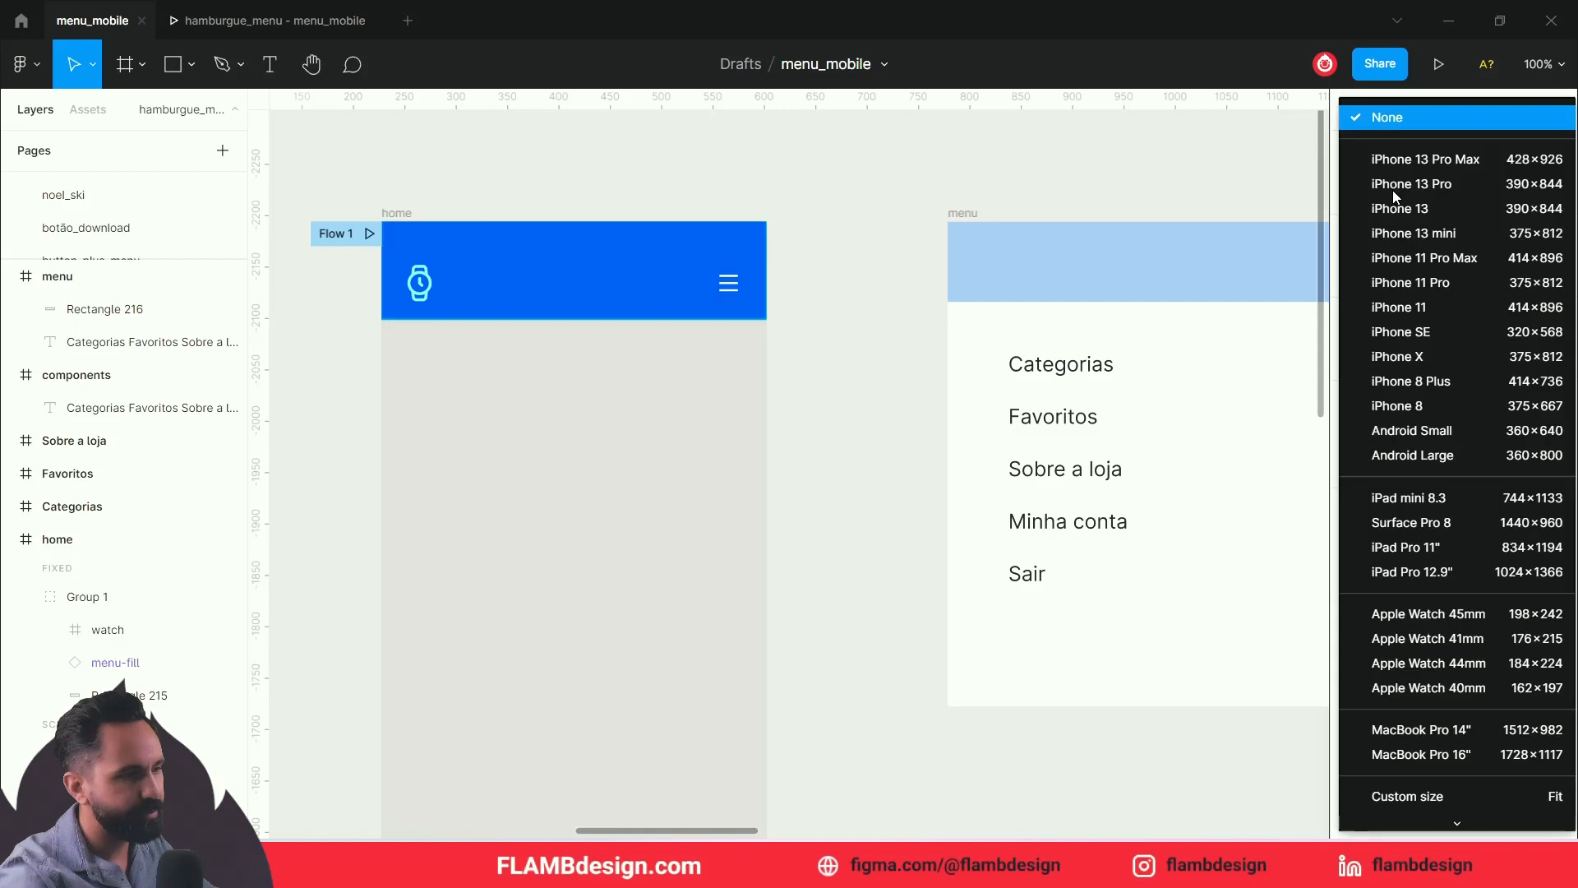
pyautogui.click(1412, 233)
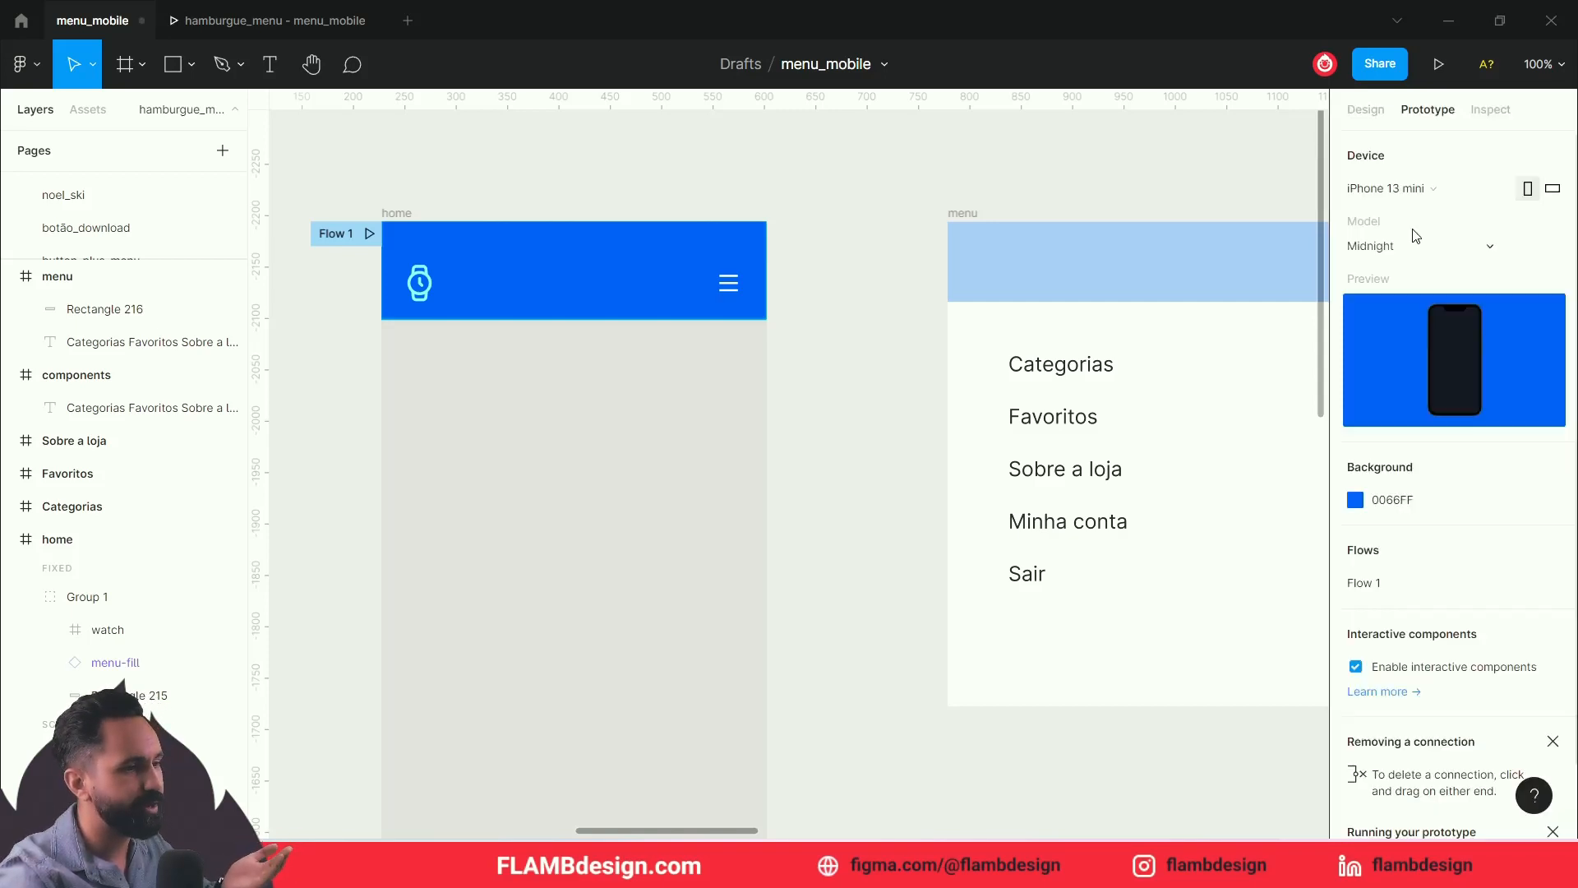
# Step: Try the home frame's grey, DBDBDB, as the prototype background colour and undo the change
pyautogui.click(1356, 499)
pyautogui.click(1114, 609)
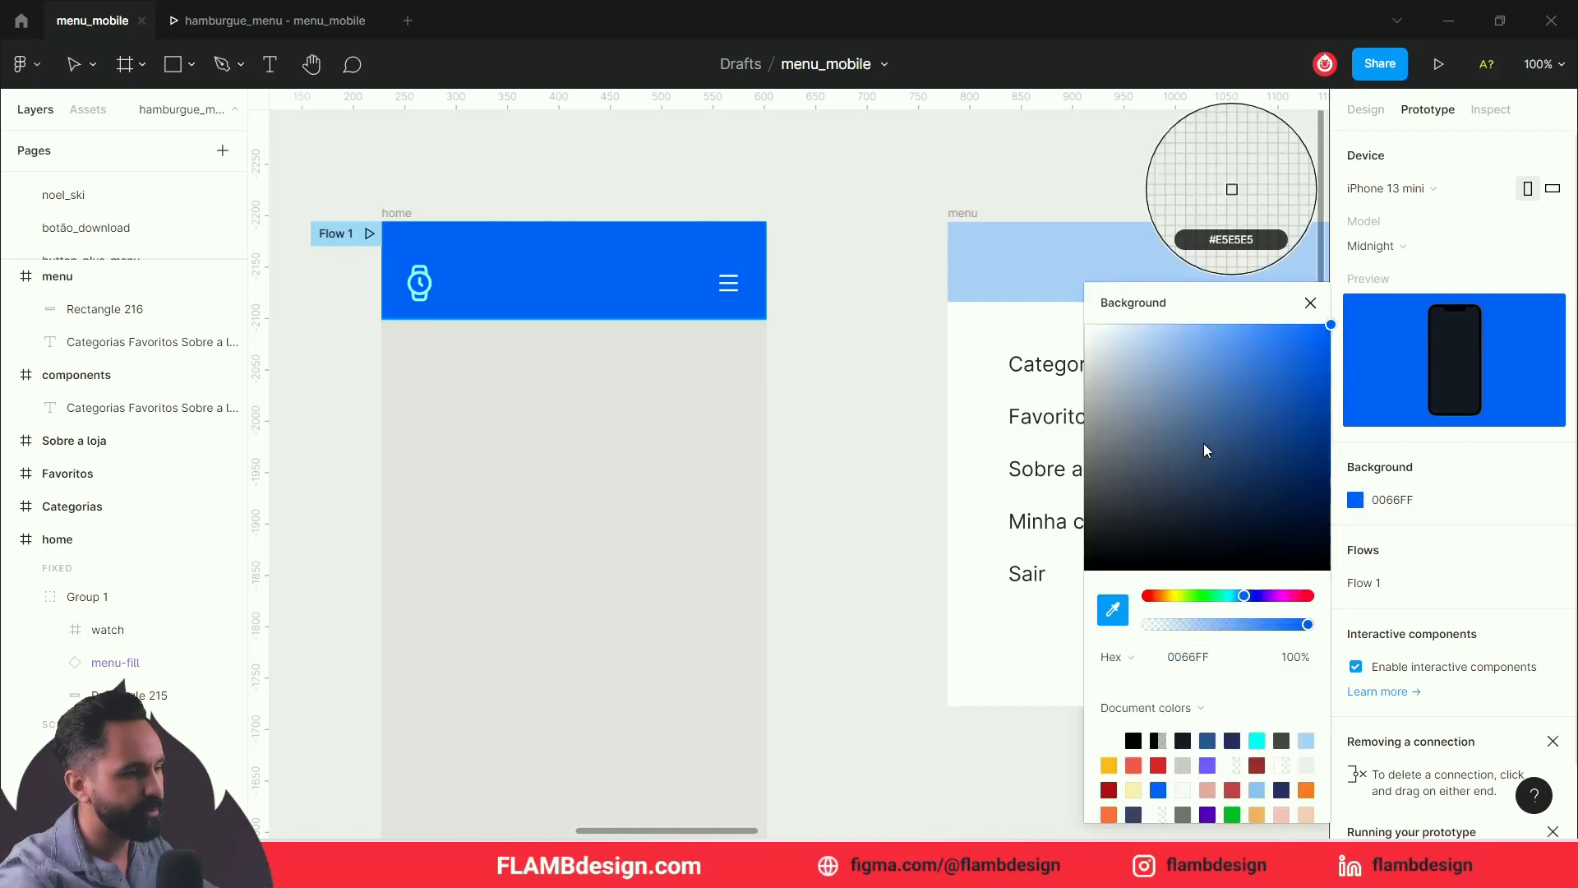
pyautogui.click(714, 382)
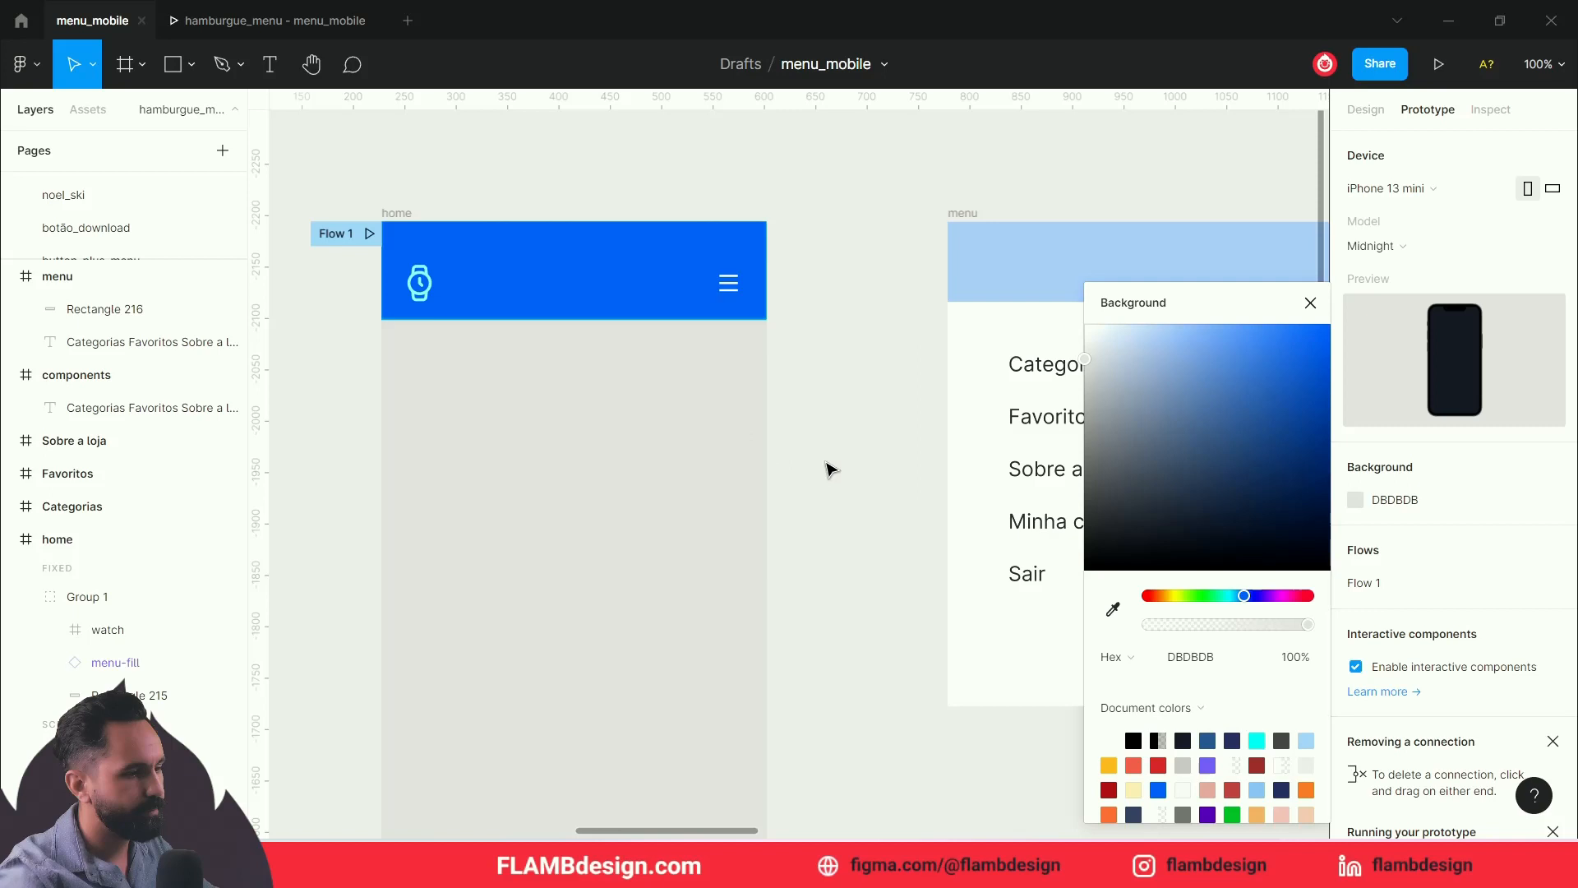
pyautogui.hotkey('ctrl', 'z')
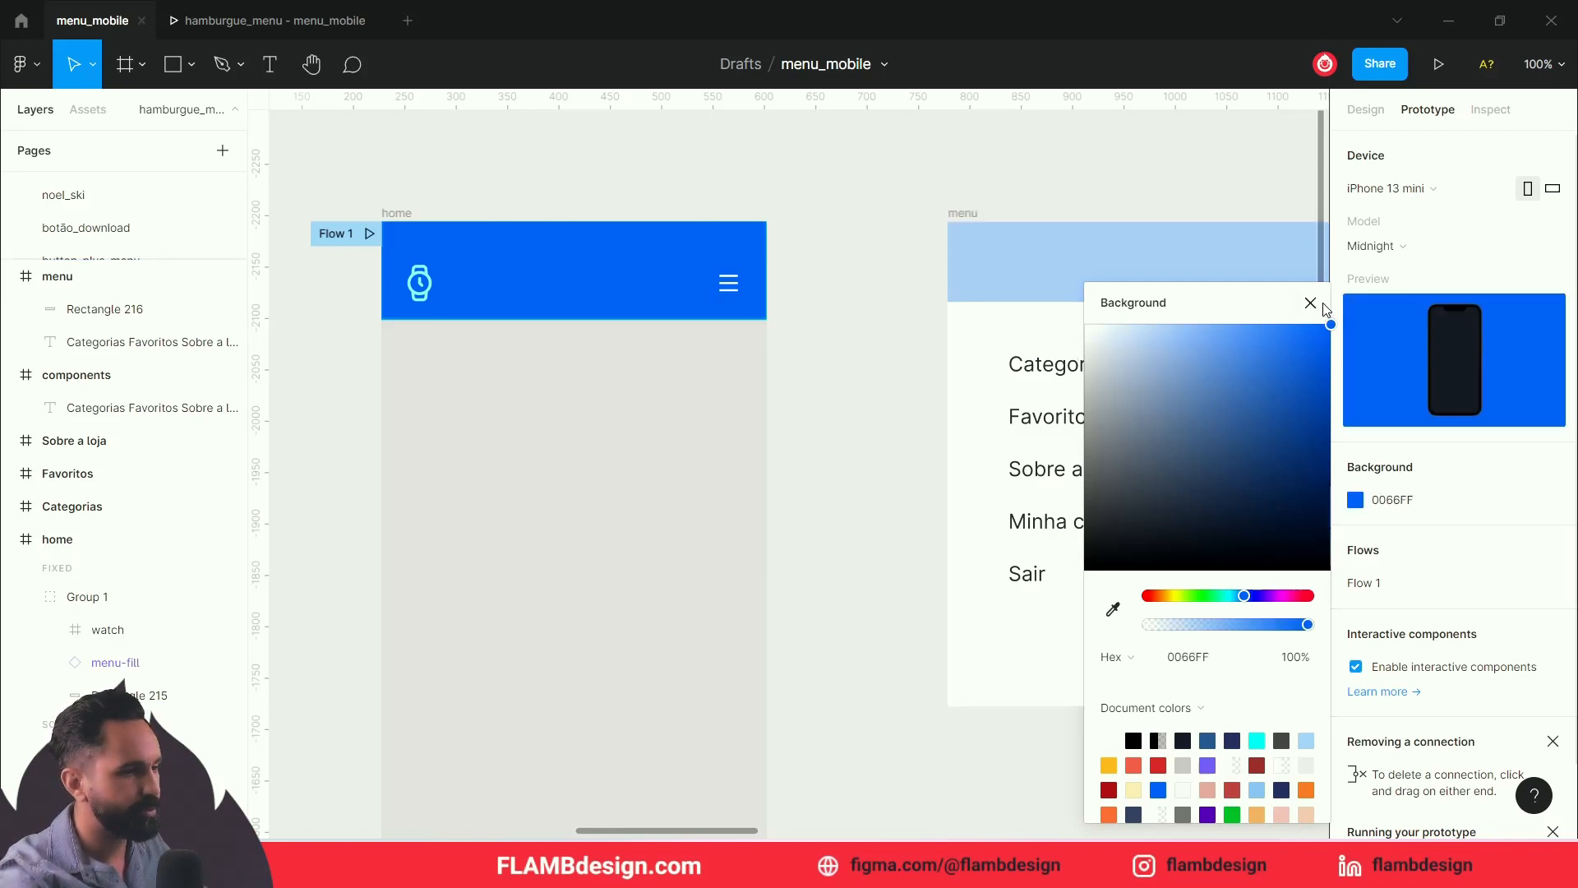
pyautogui.click(1311, 303)
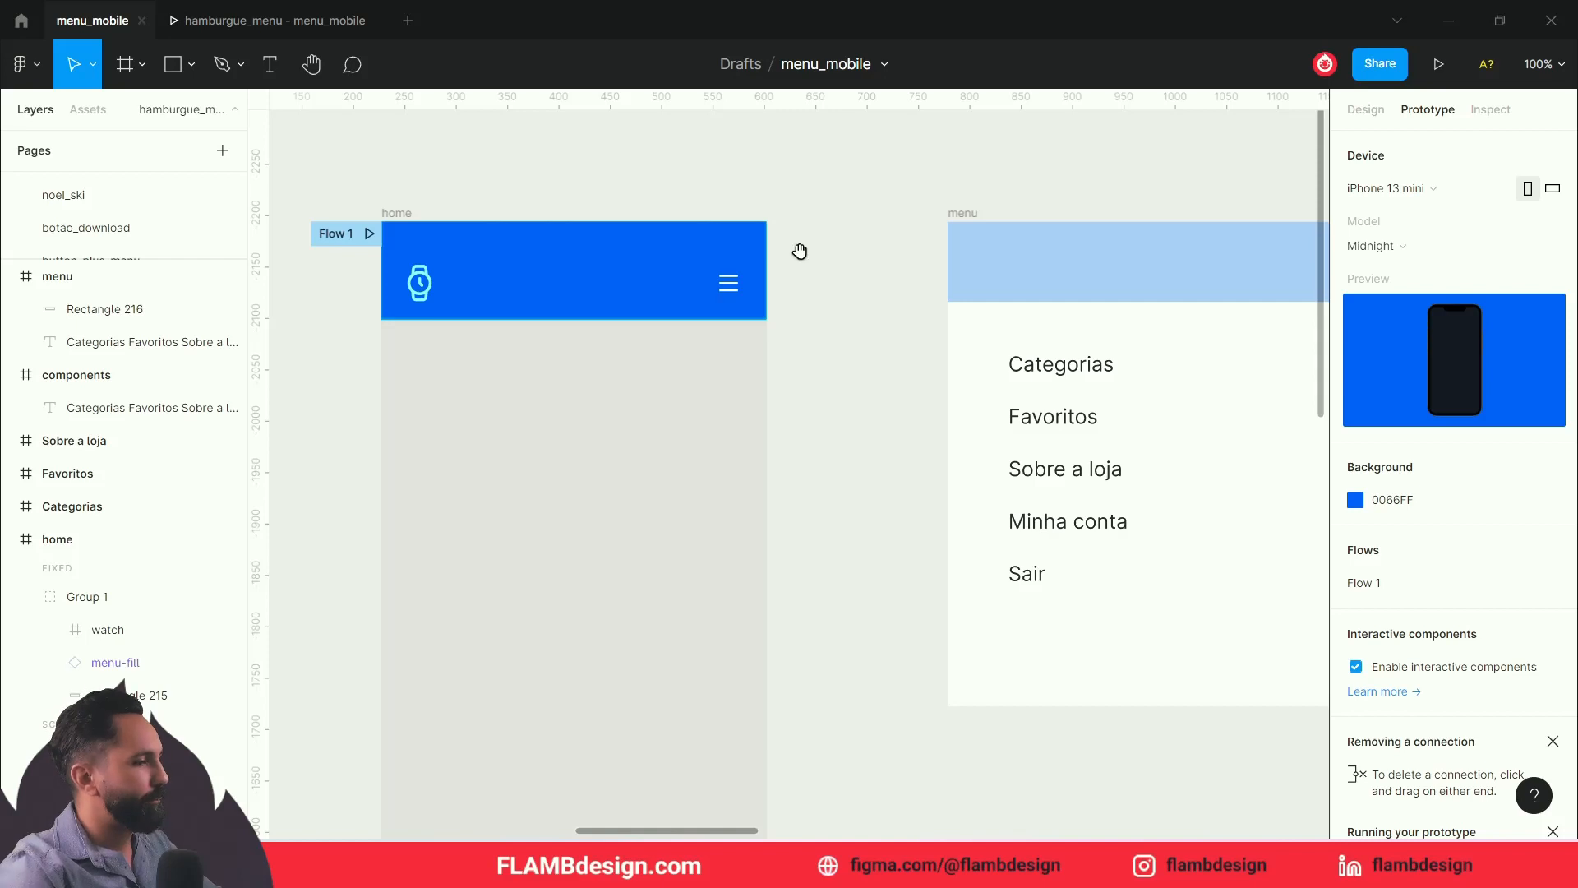
# Step: Connect the hamburger icon in the home frame's header to the menu frame with a prototype interaction
pyautogui.moveTo(799, 250); pyautogui.dragTo(835, 258)
pyautogui.click(767, 310)
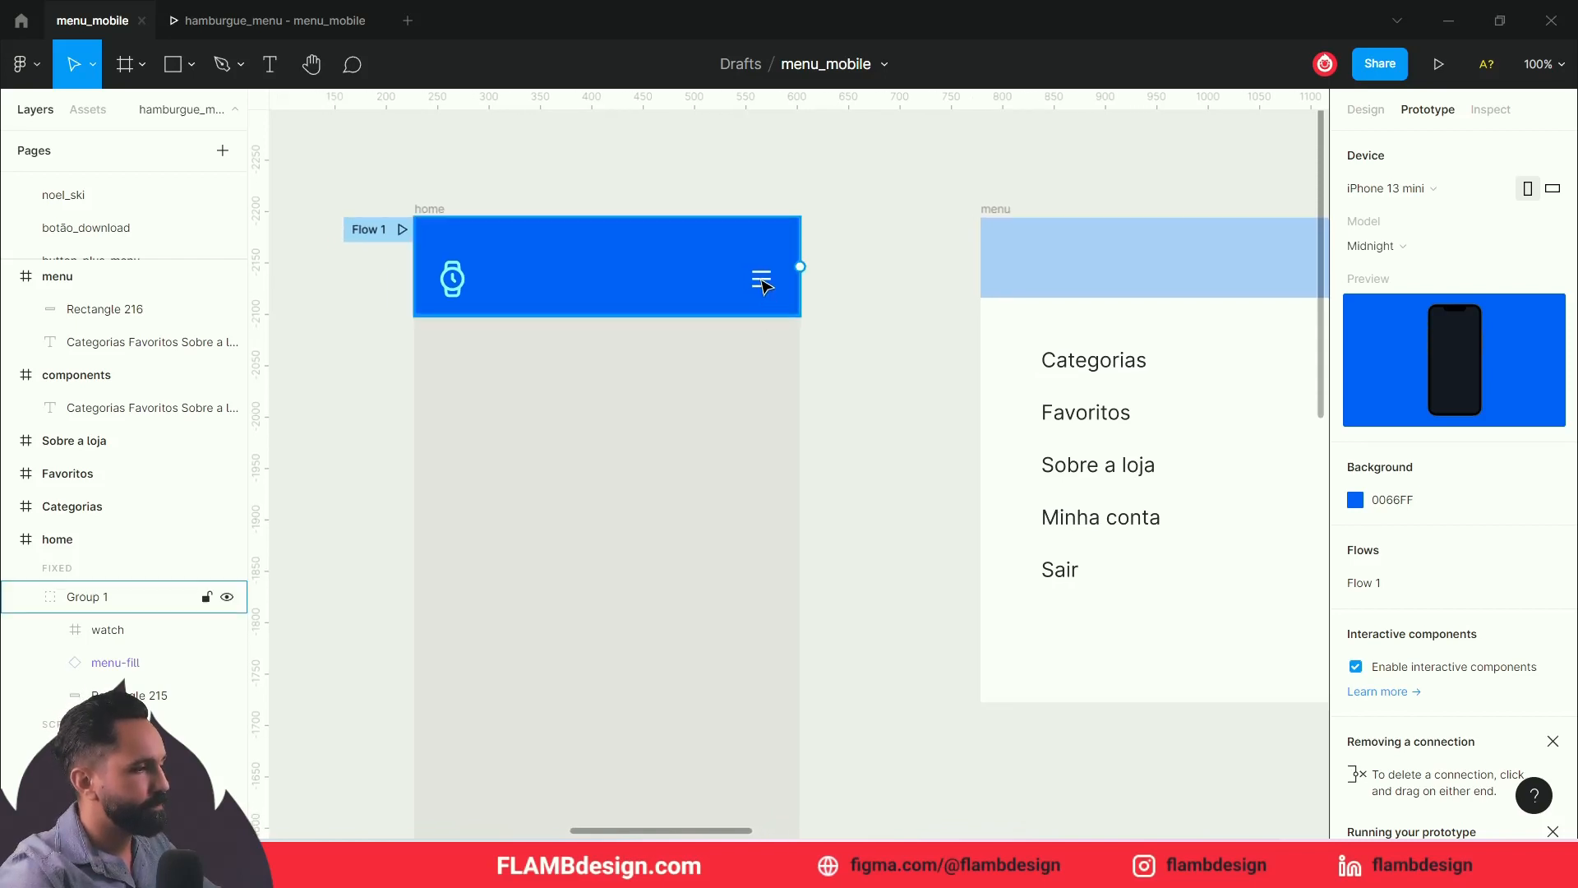
pyautogui.doubleClick(763, 284)
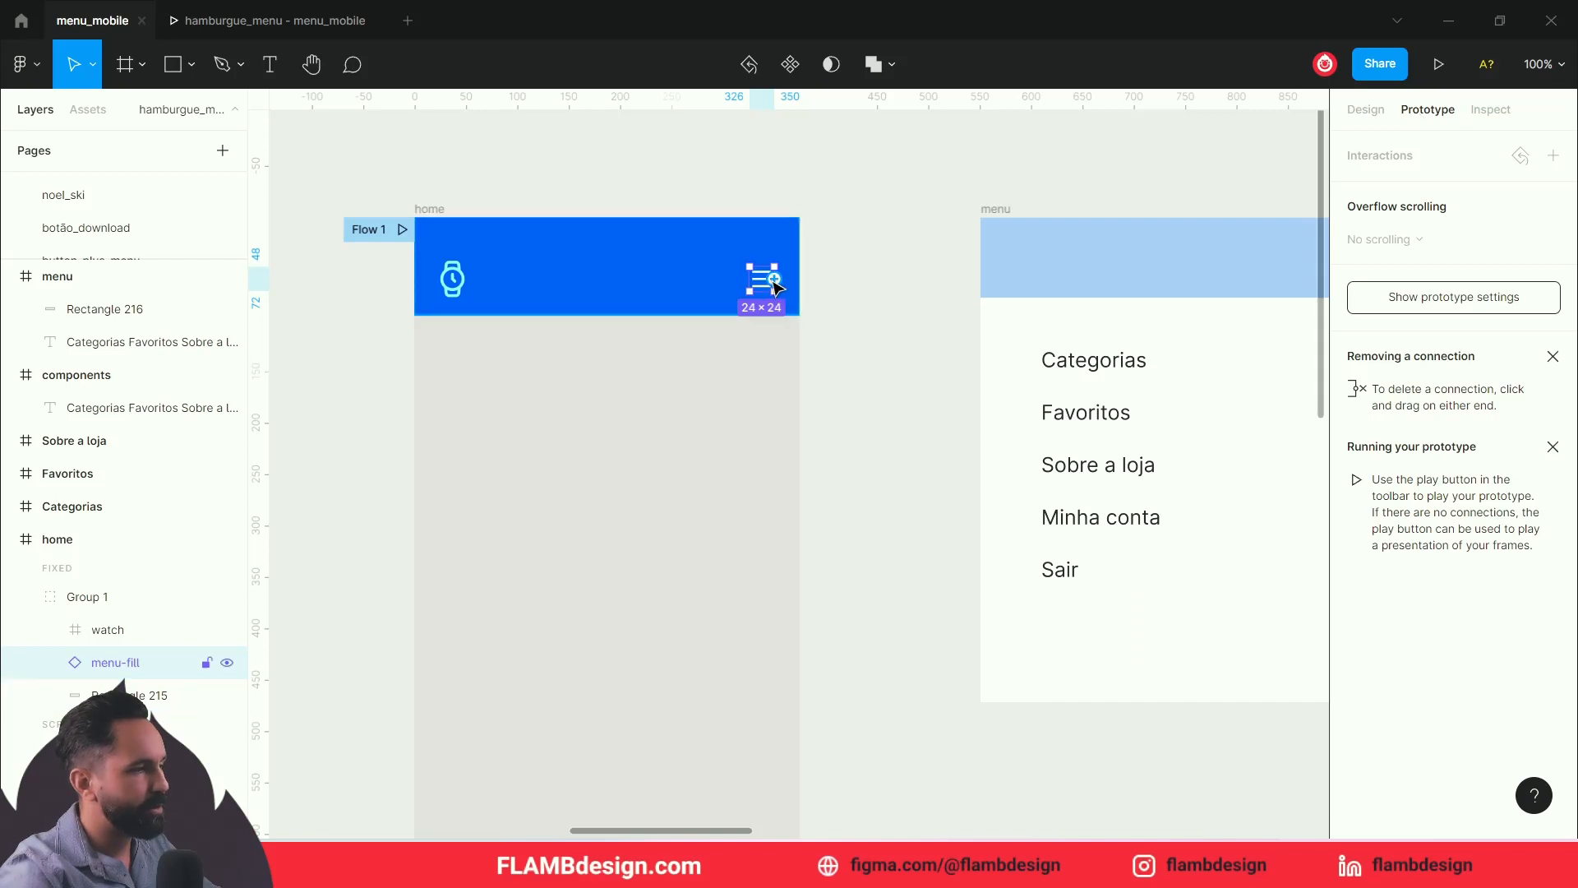
pyautogui.press('z')
pyautogui.click(808, 282)
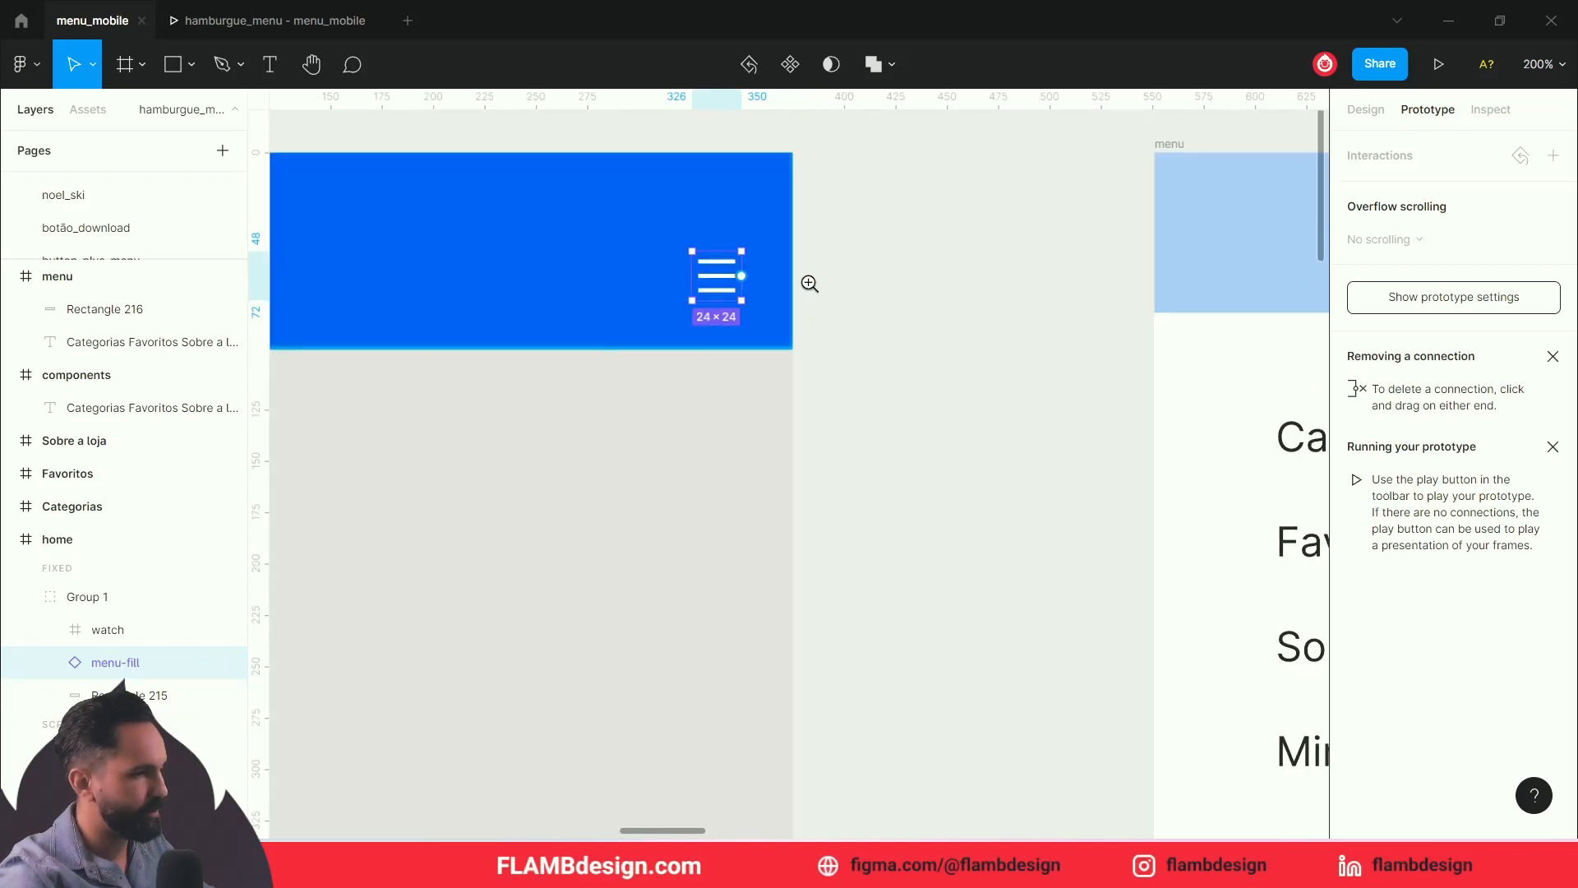
pyautogui.moveTo(877, 328); pyautogui.dragTo(659, 356)
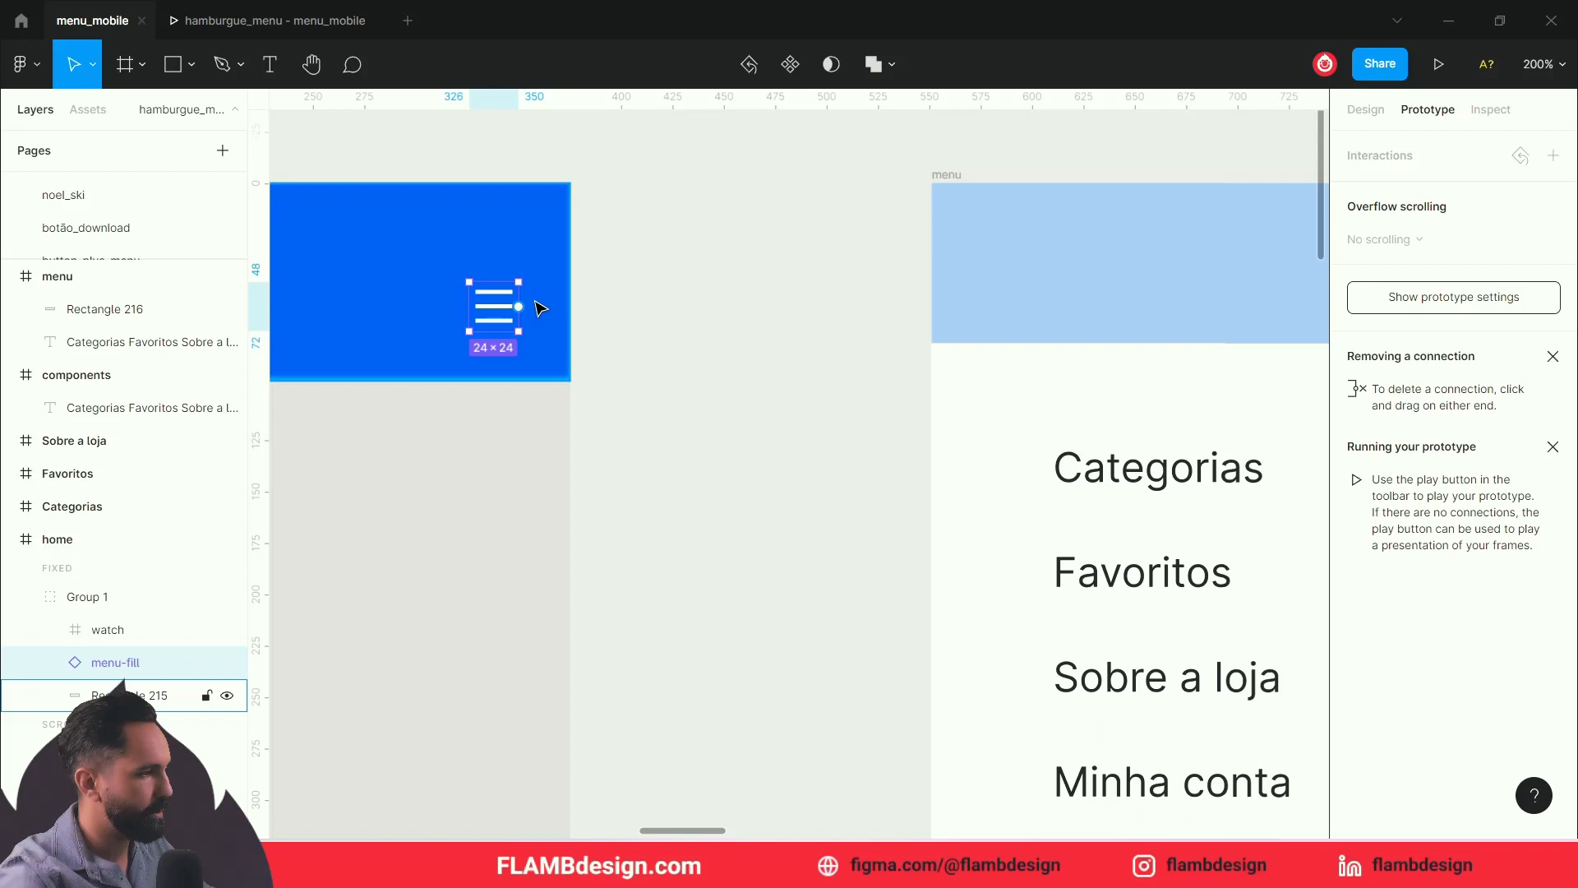
pyautogui.moveTo(518, 306); pyautogui.dragTo(965, 610)
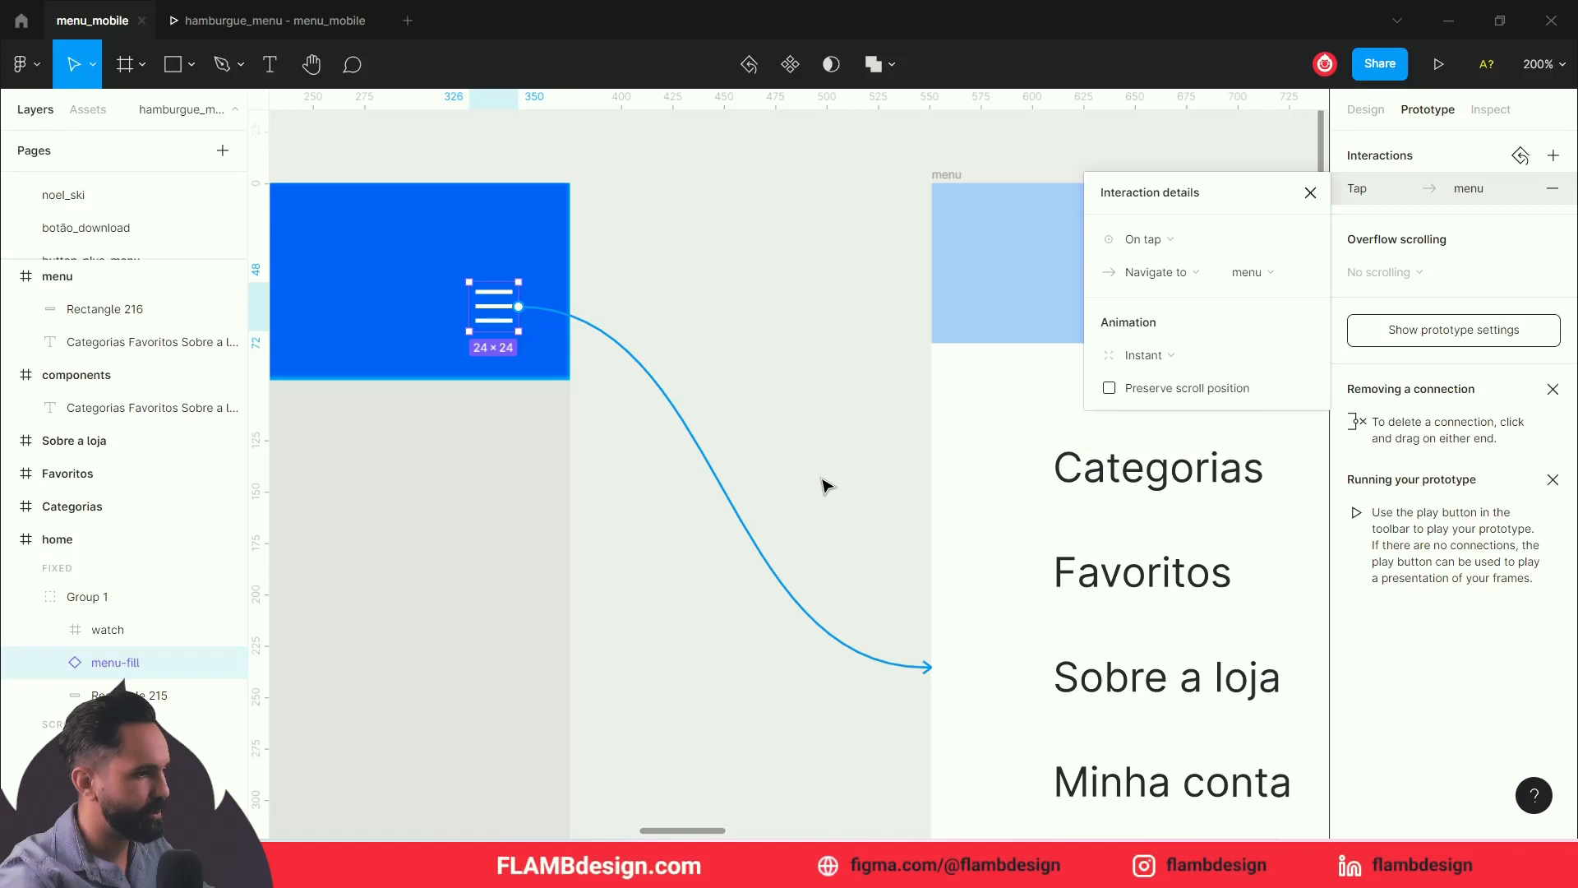
# Step: Keep the hamburger icon's interaction trigger at On tap and change its action to Open overlay with the menu frame
pyautogui.moveTo(727, 397); pyautogui.dragTo(849, 246)
pyautogui.hotkey('shift', '0')
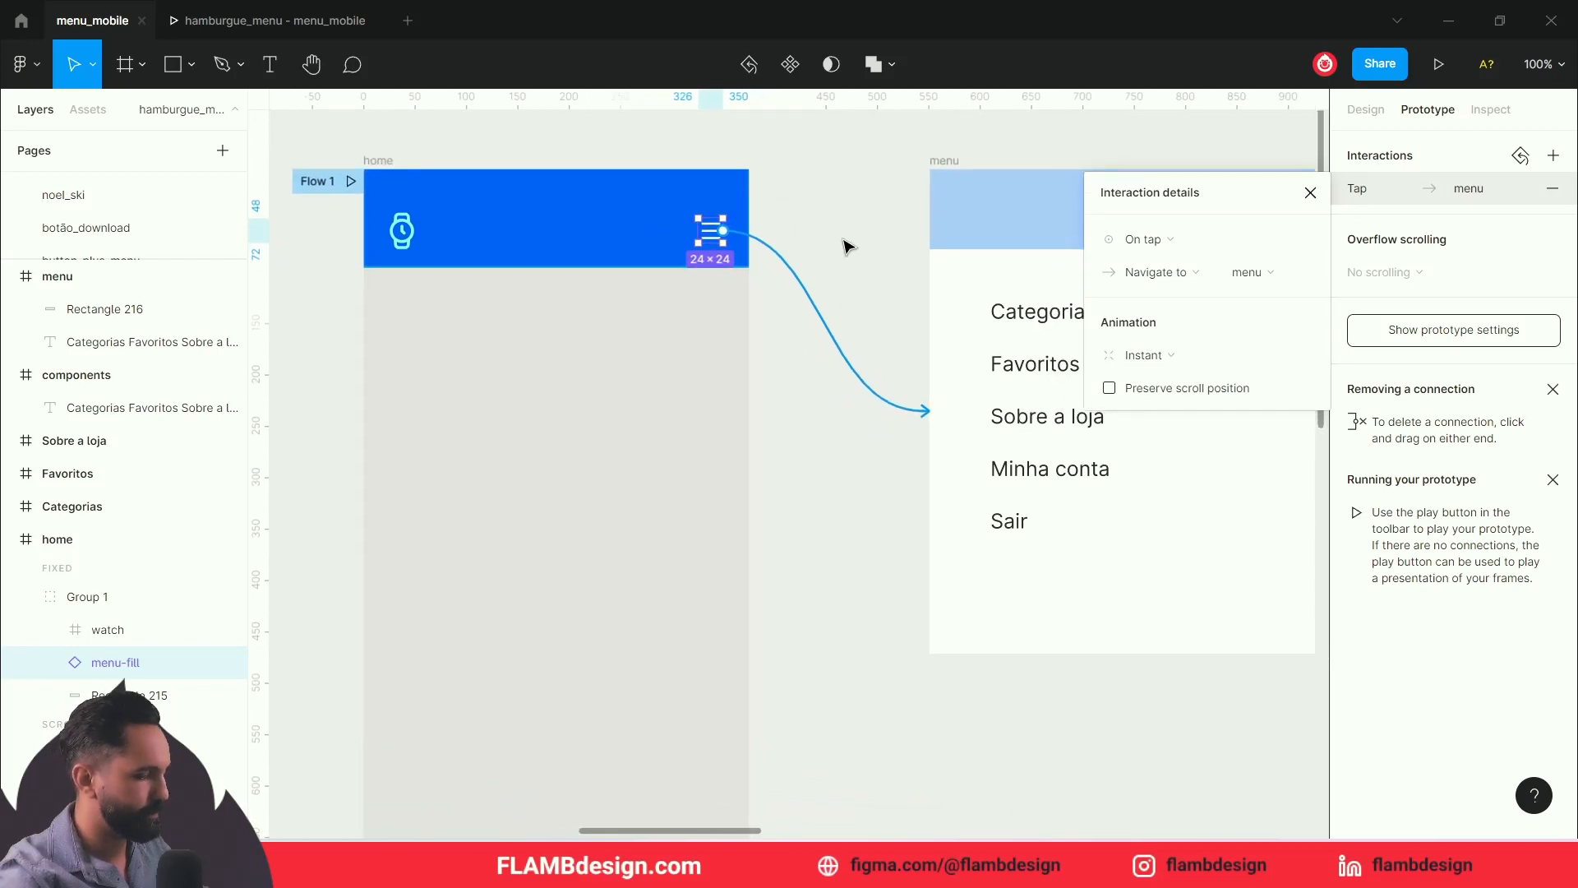
pyautogui.hotkey('ctrl', 'shift', '\\')
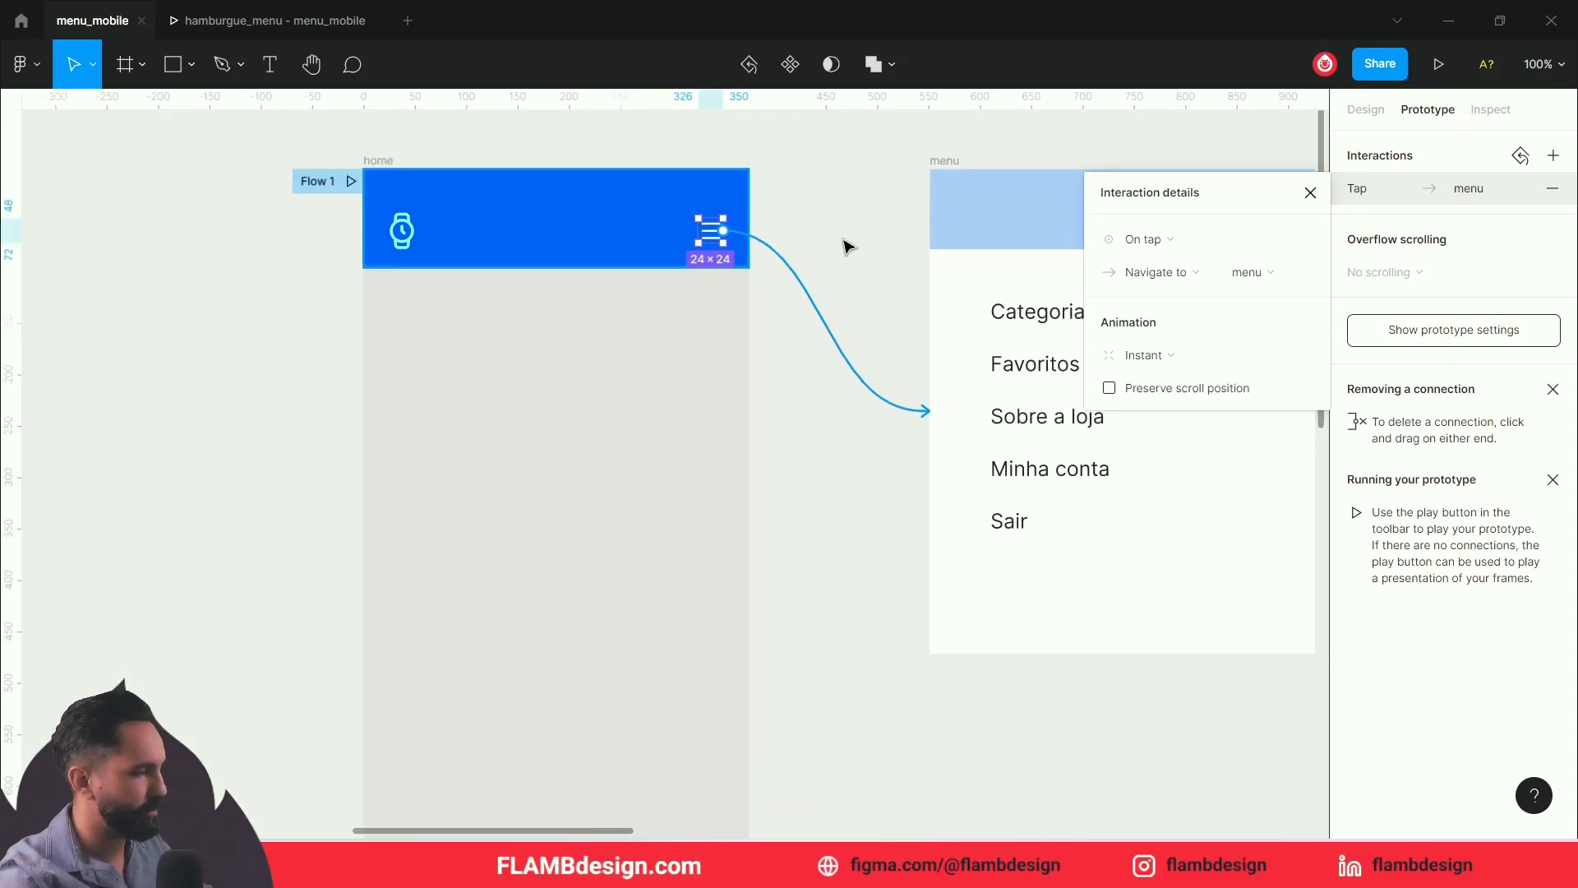
pyautogui.moveTo(835, 240); pyautogui.dragTo(621, 265)
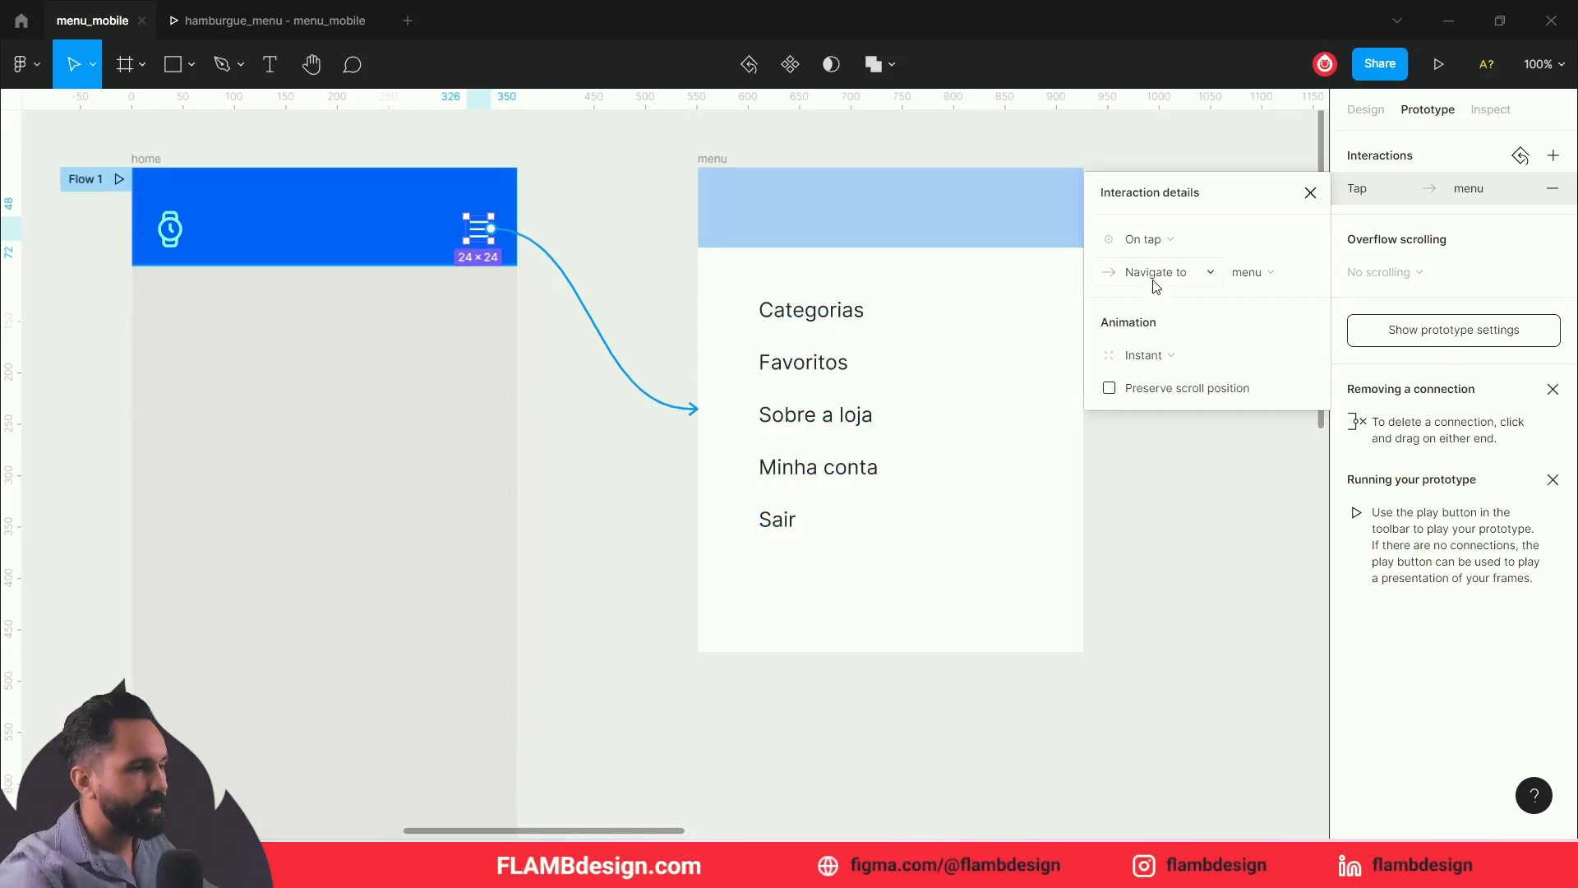
pyautogui.click(1160, 242)
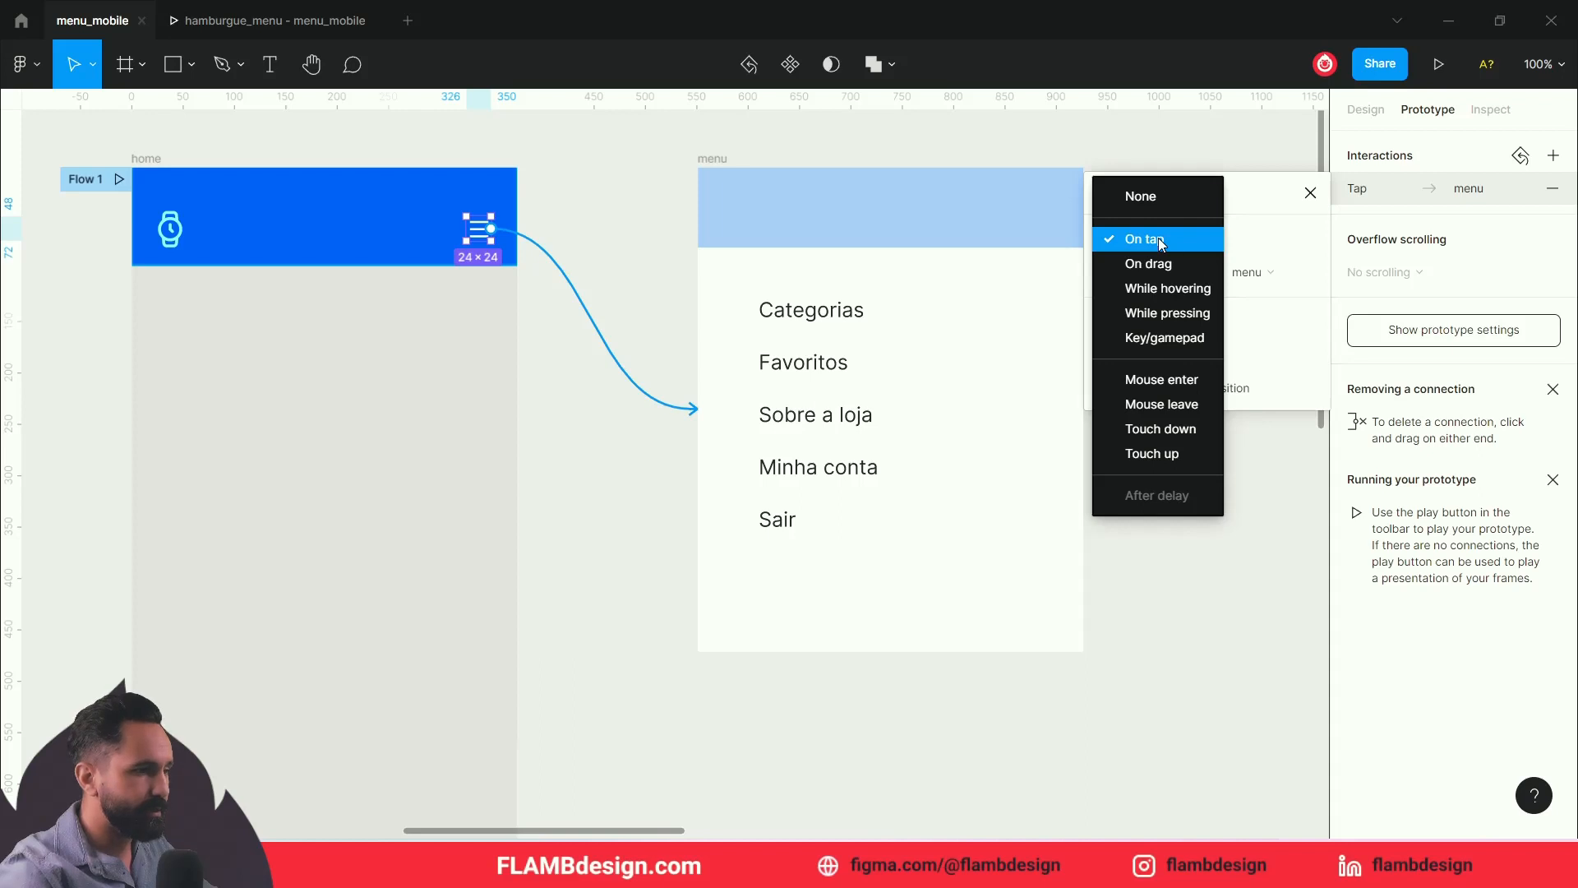
pyautogui.click(1161, 242)
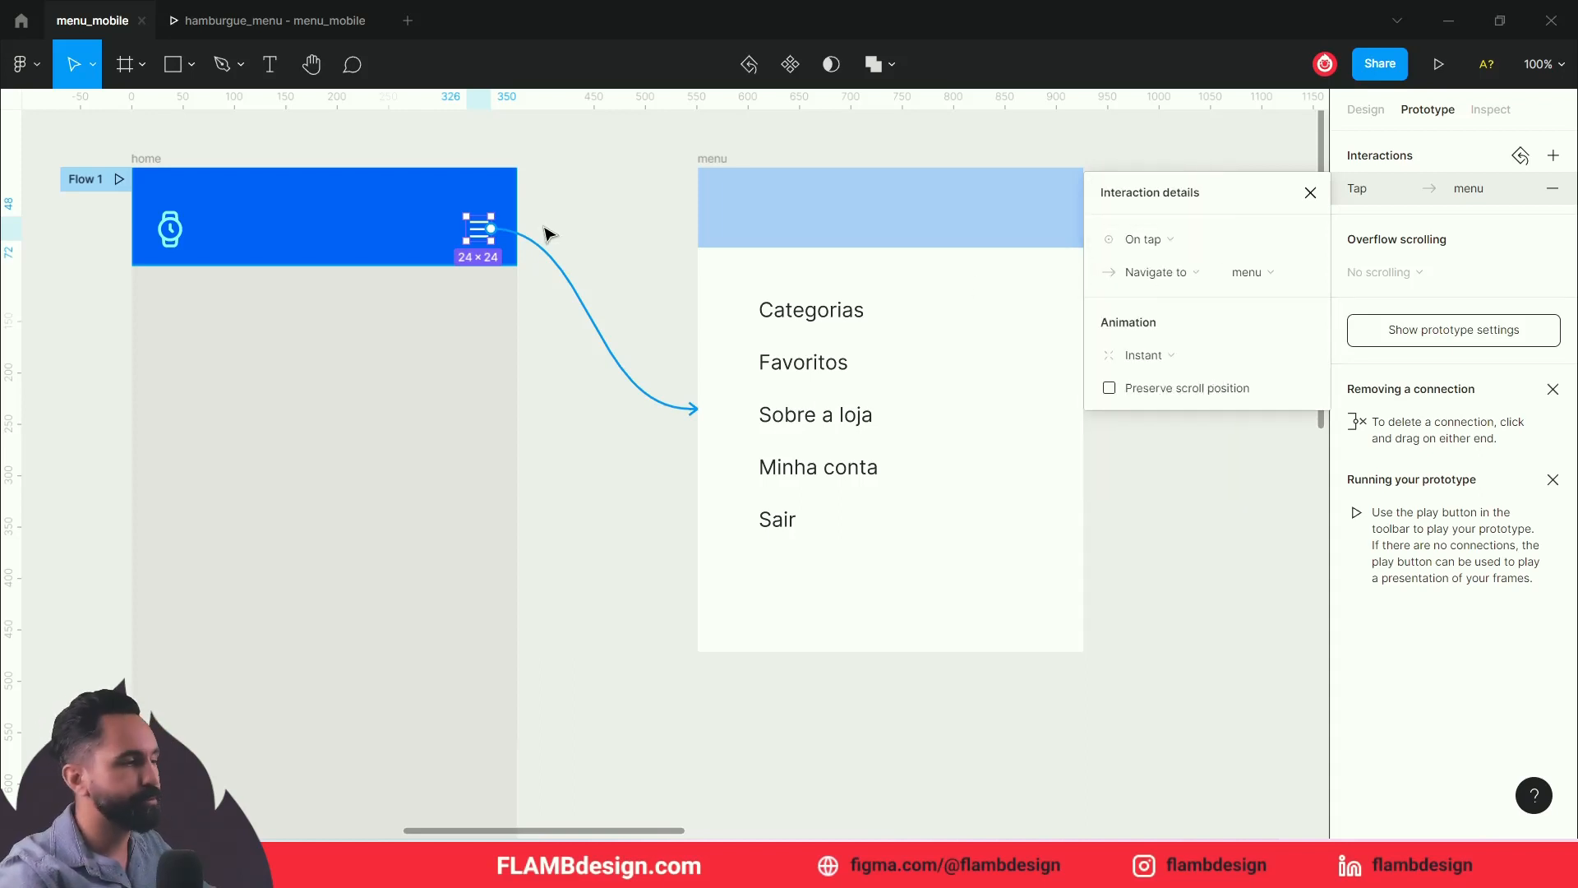
pyautogui.click(723, 167)
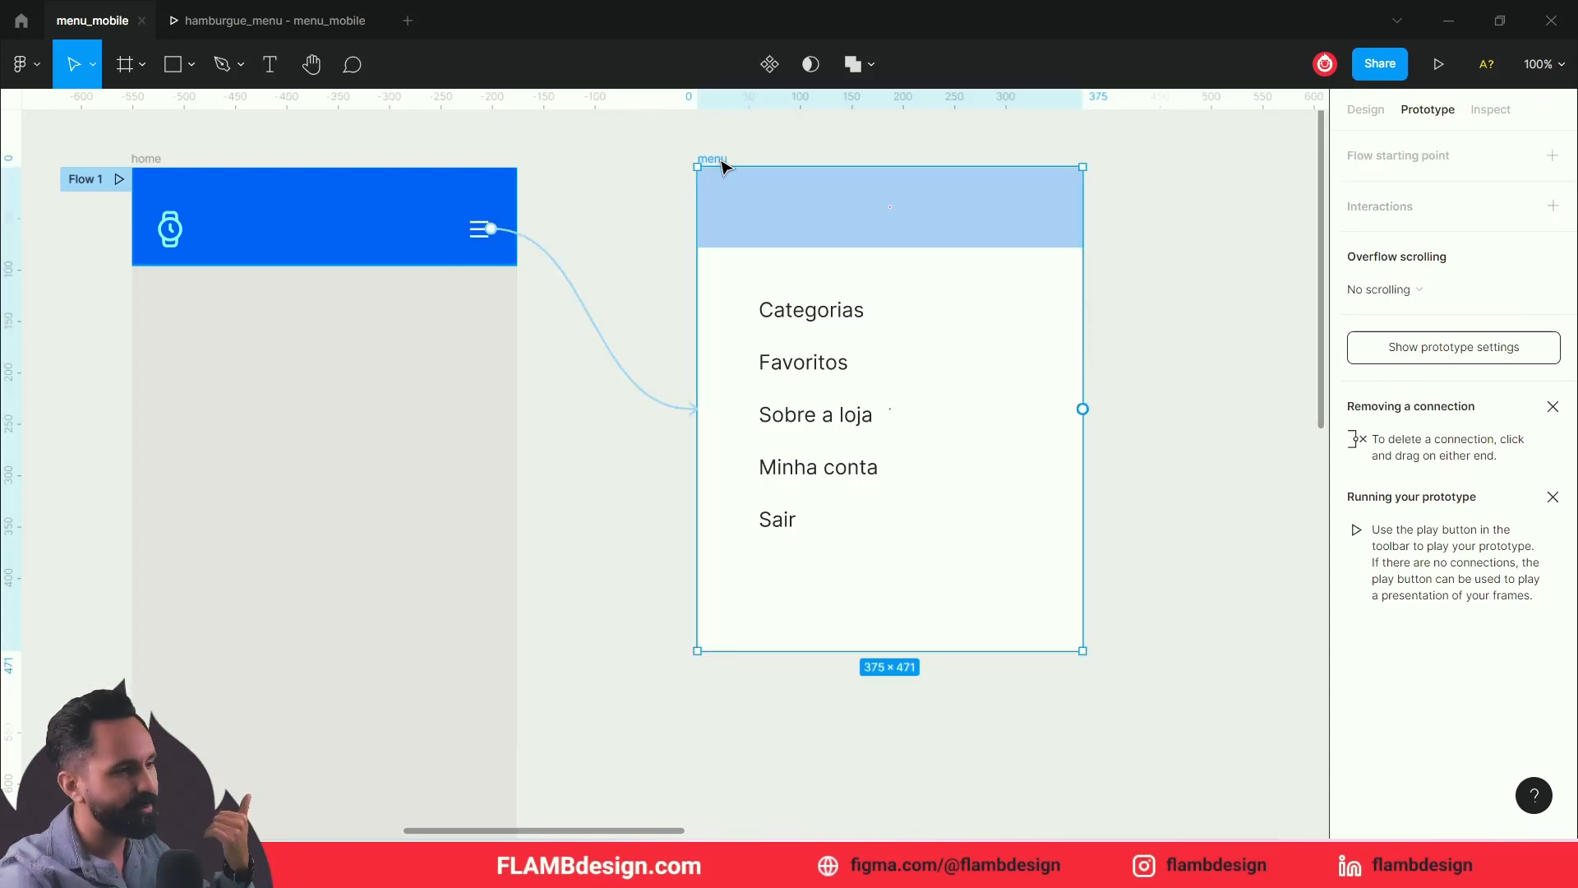
pyautogui.click(579, 301)
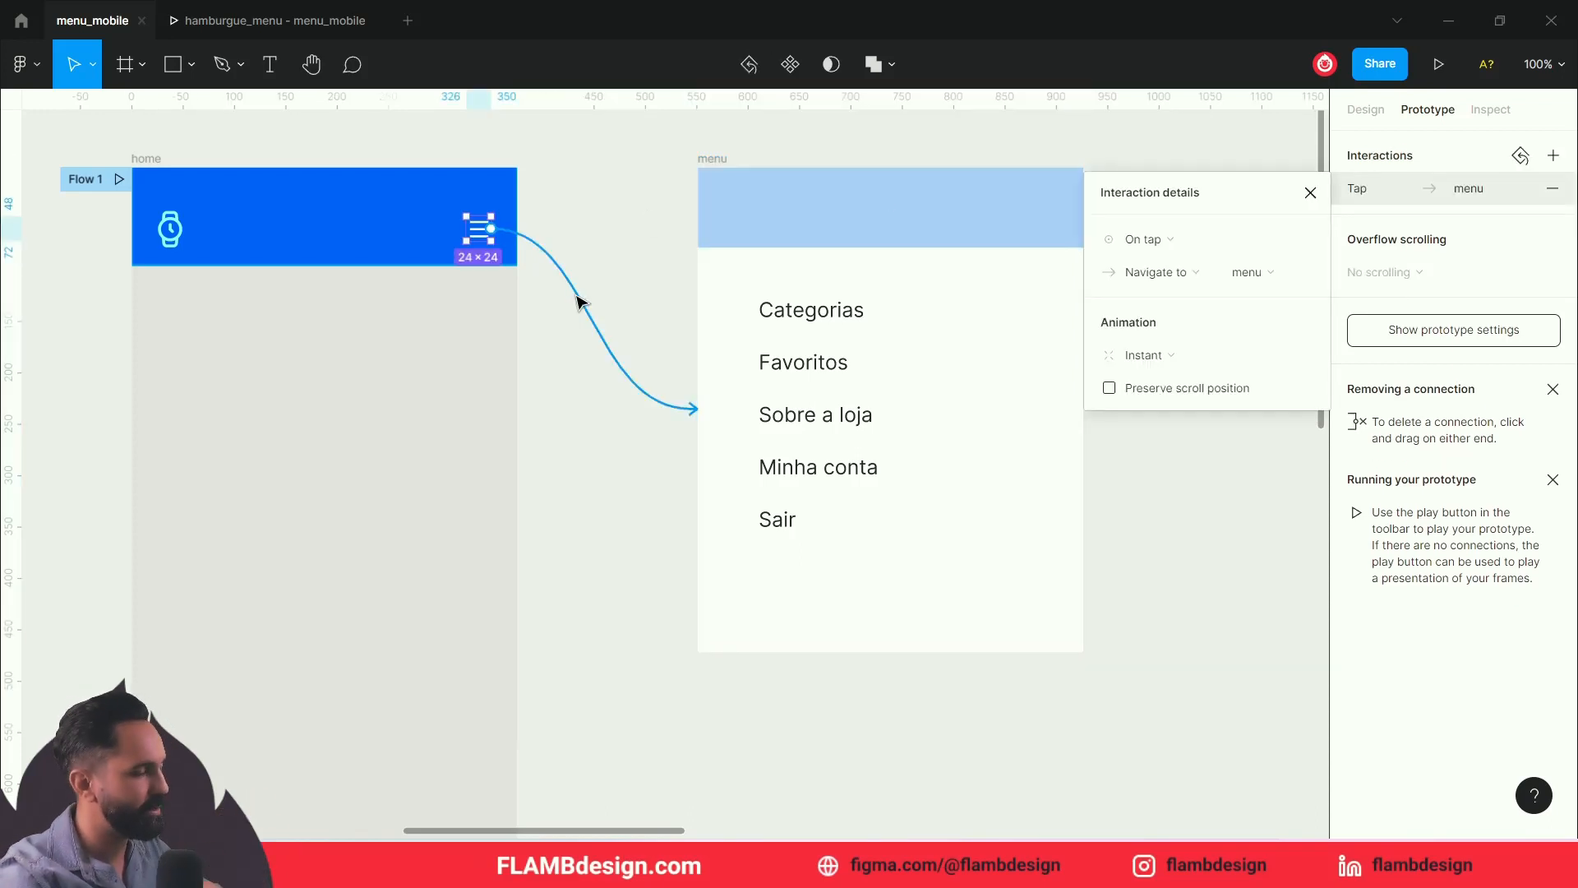
pyautogui.click(1167, 274)
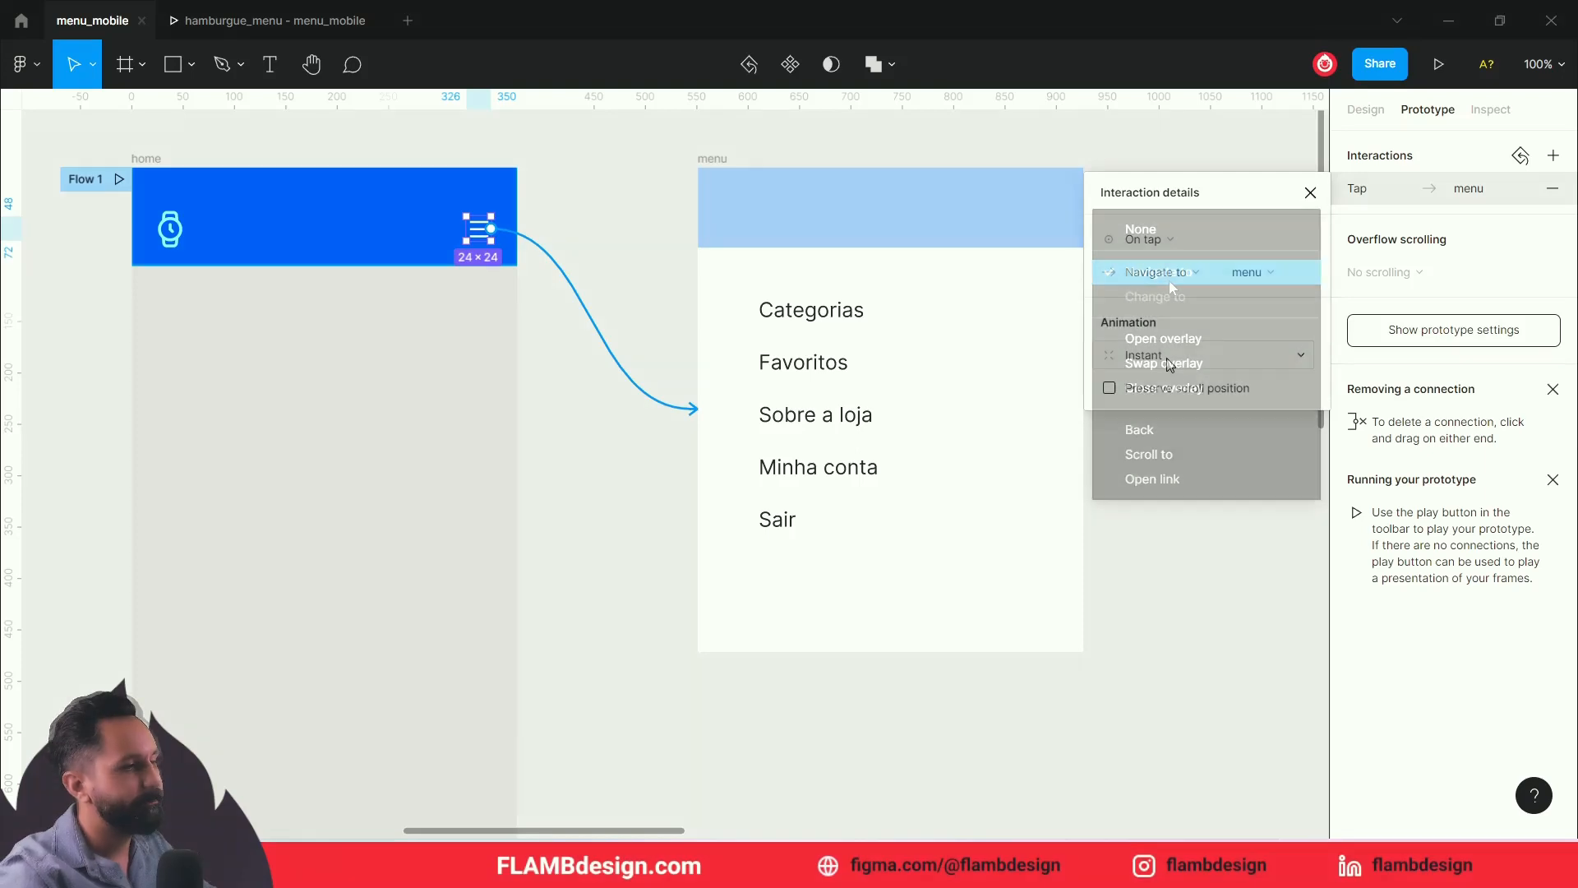
pyautogui.click(1162, 338)
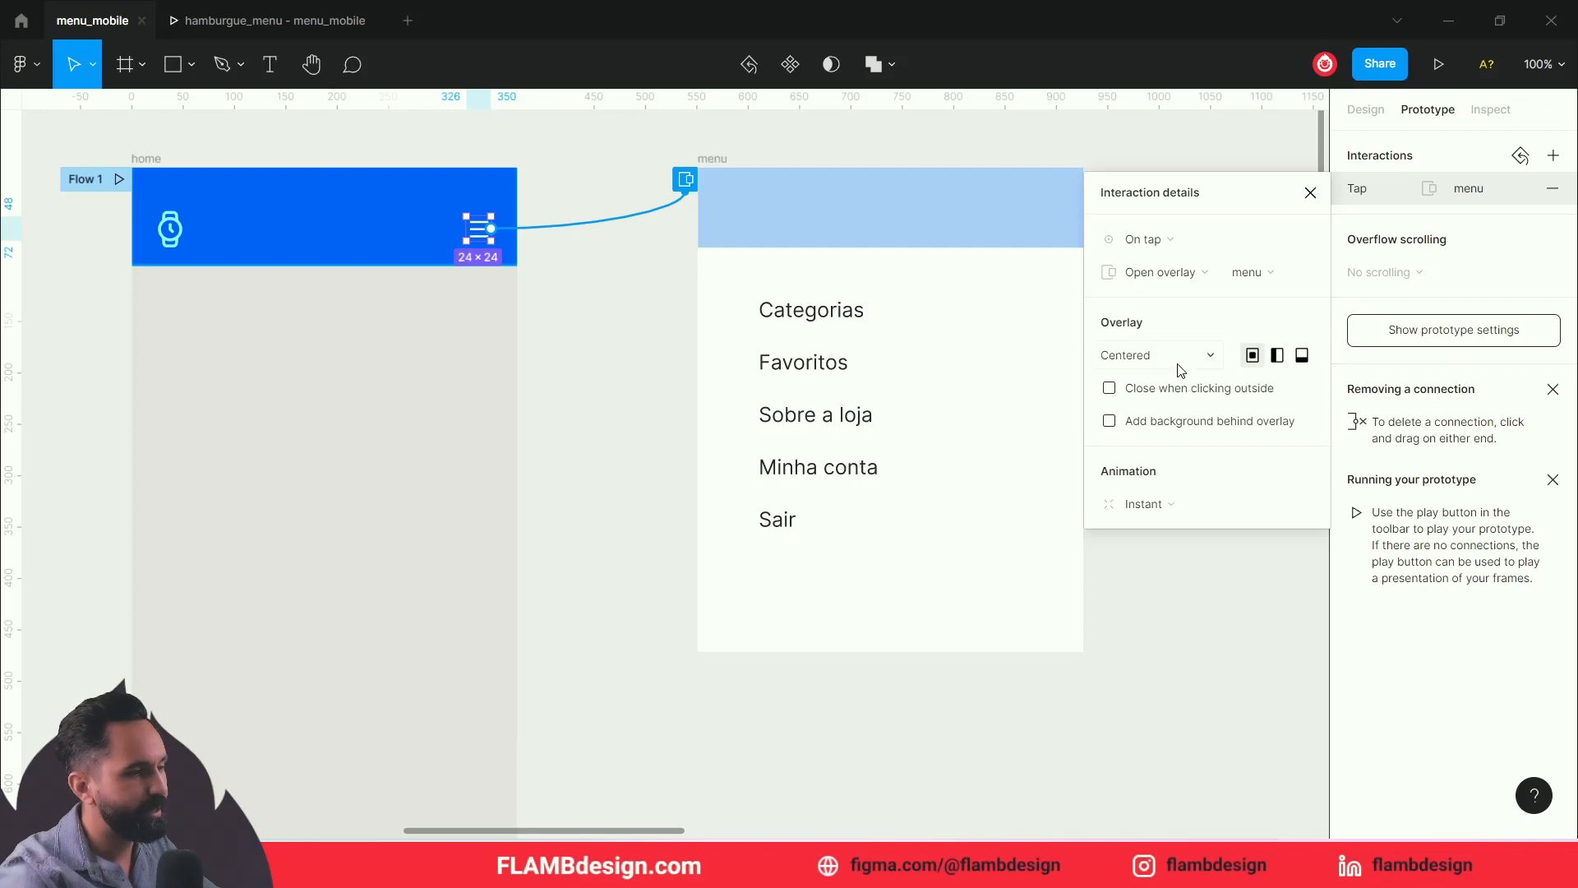
# Step: Position the menu overlay at Bottom center
pyautogui.click(1277, 355)
pyautogui.click(1306, 358)
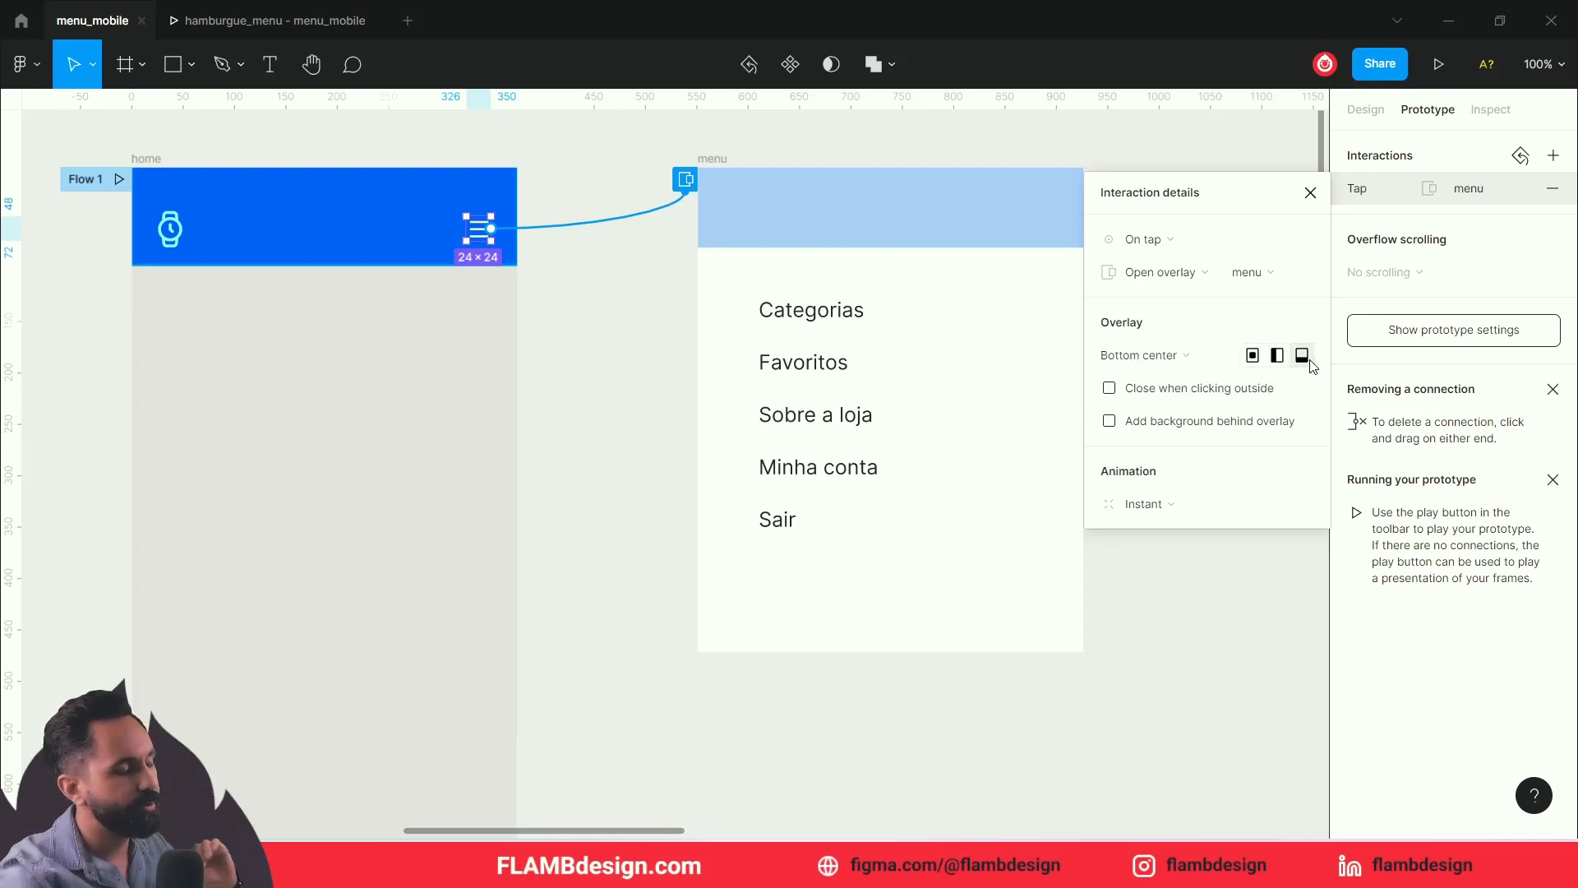
pyautogui.click(1150, 358)
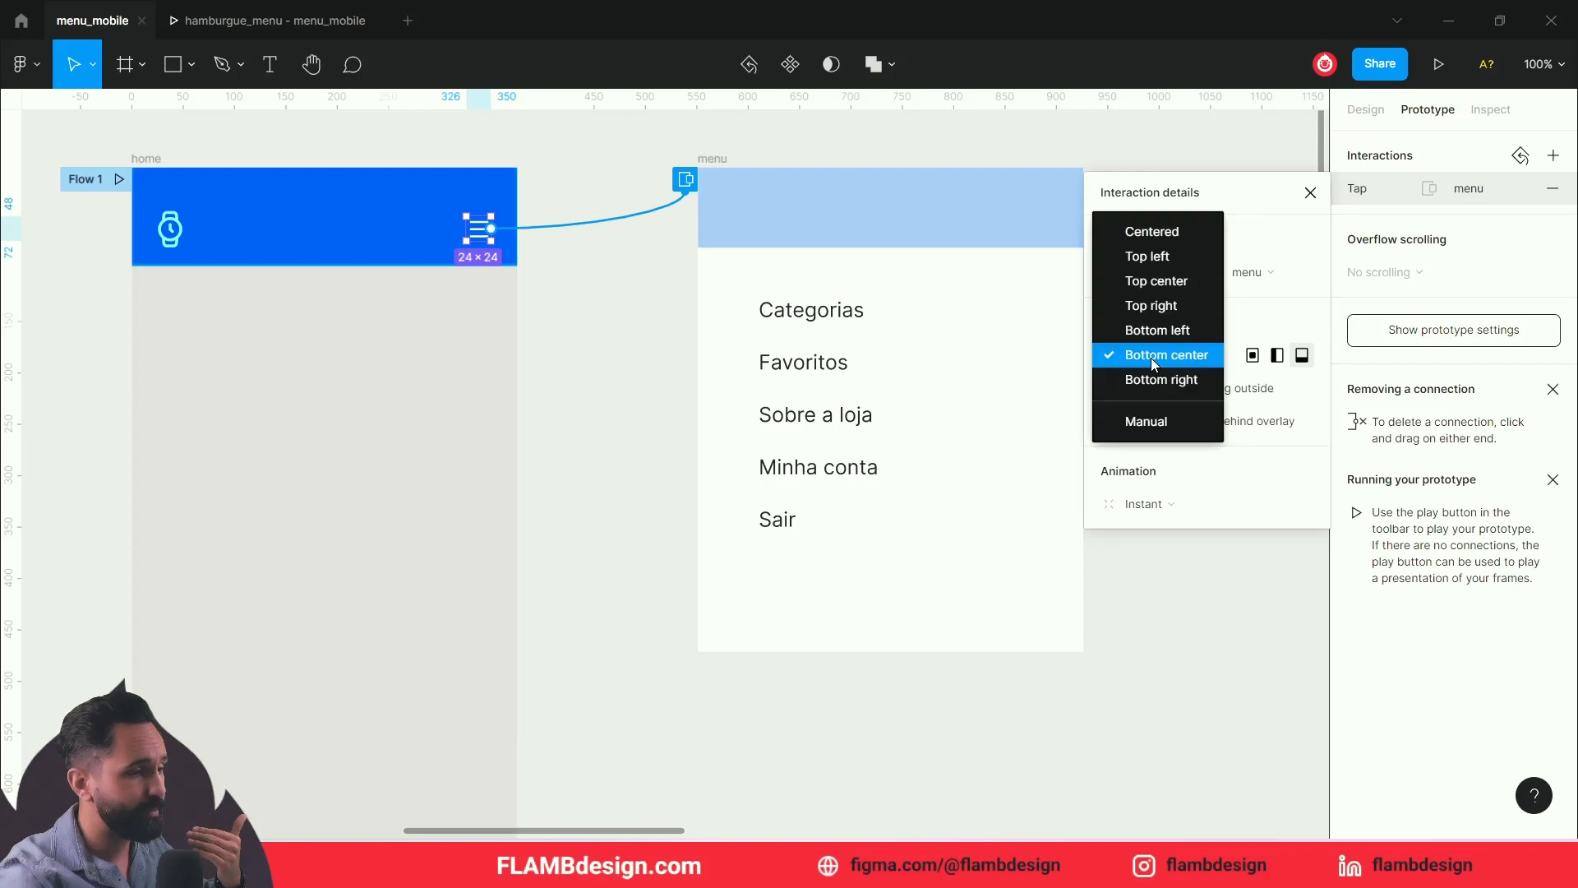
pyautogui.click(1276, 329)
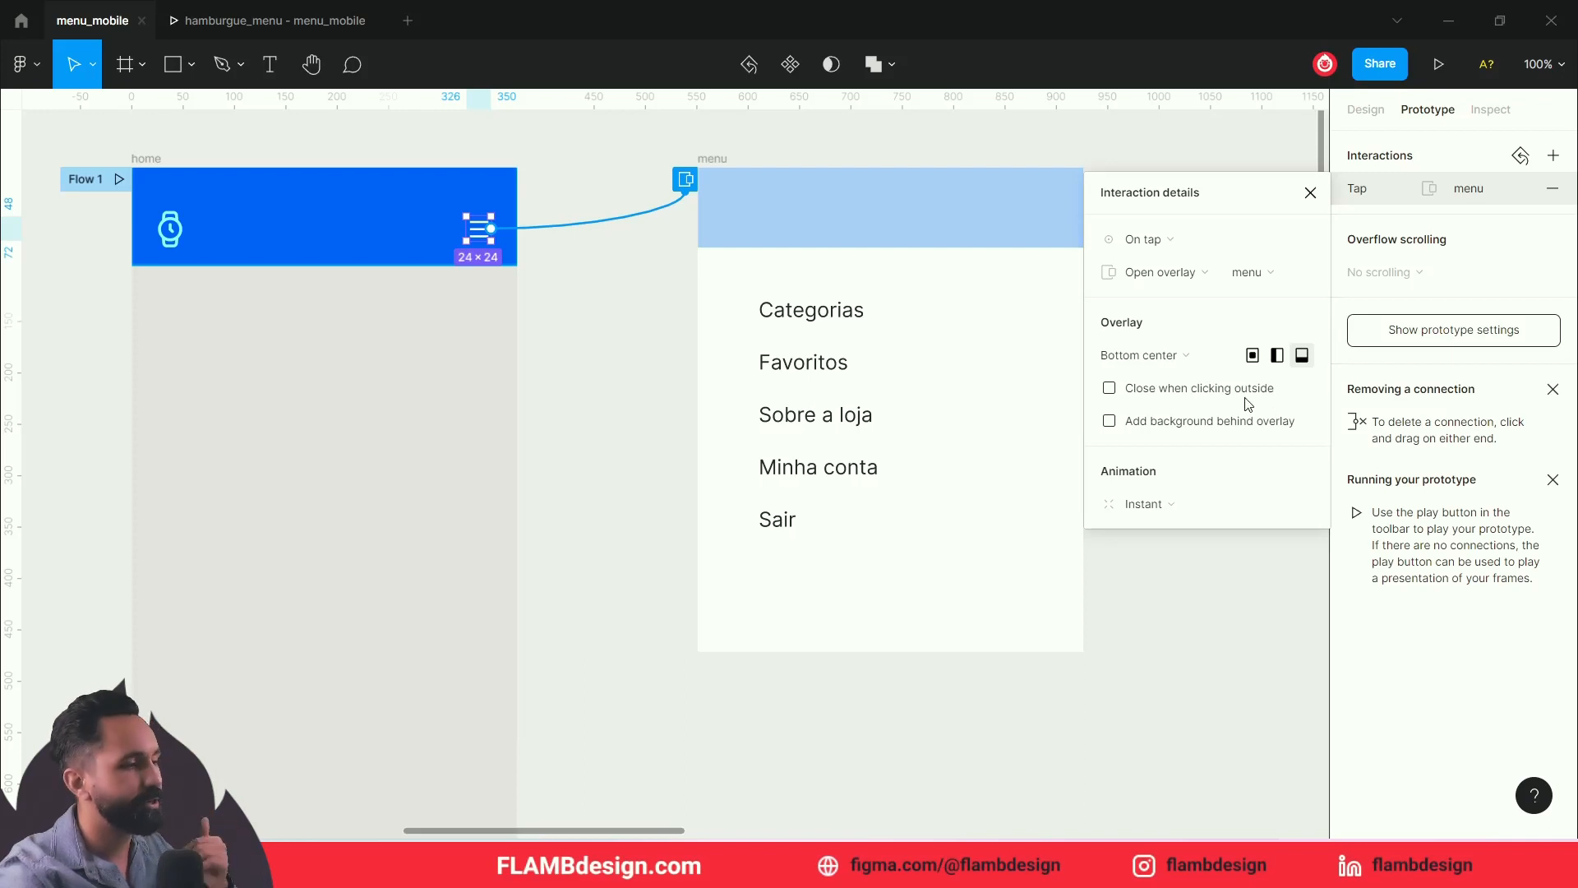
# Step: Enable Close when clicking outside and Add background behind overlay for the menu overlay
pyautogui.click(1110, 389)
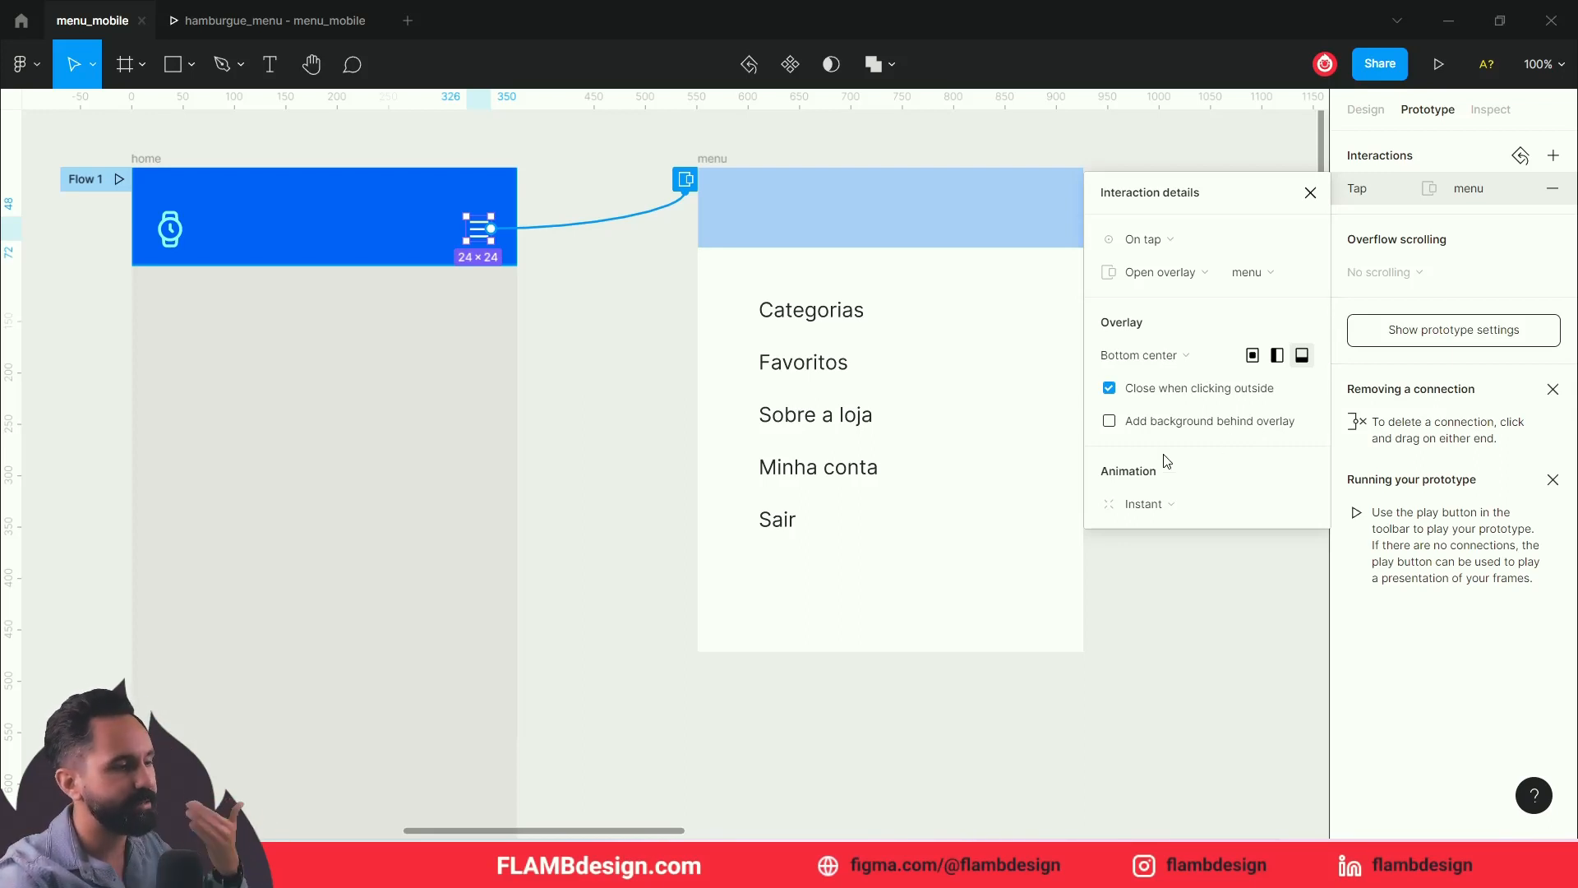
pyautogui.click(1110, 420)
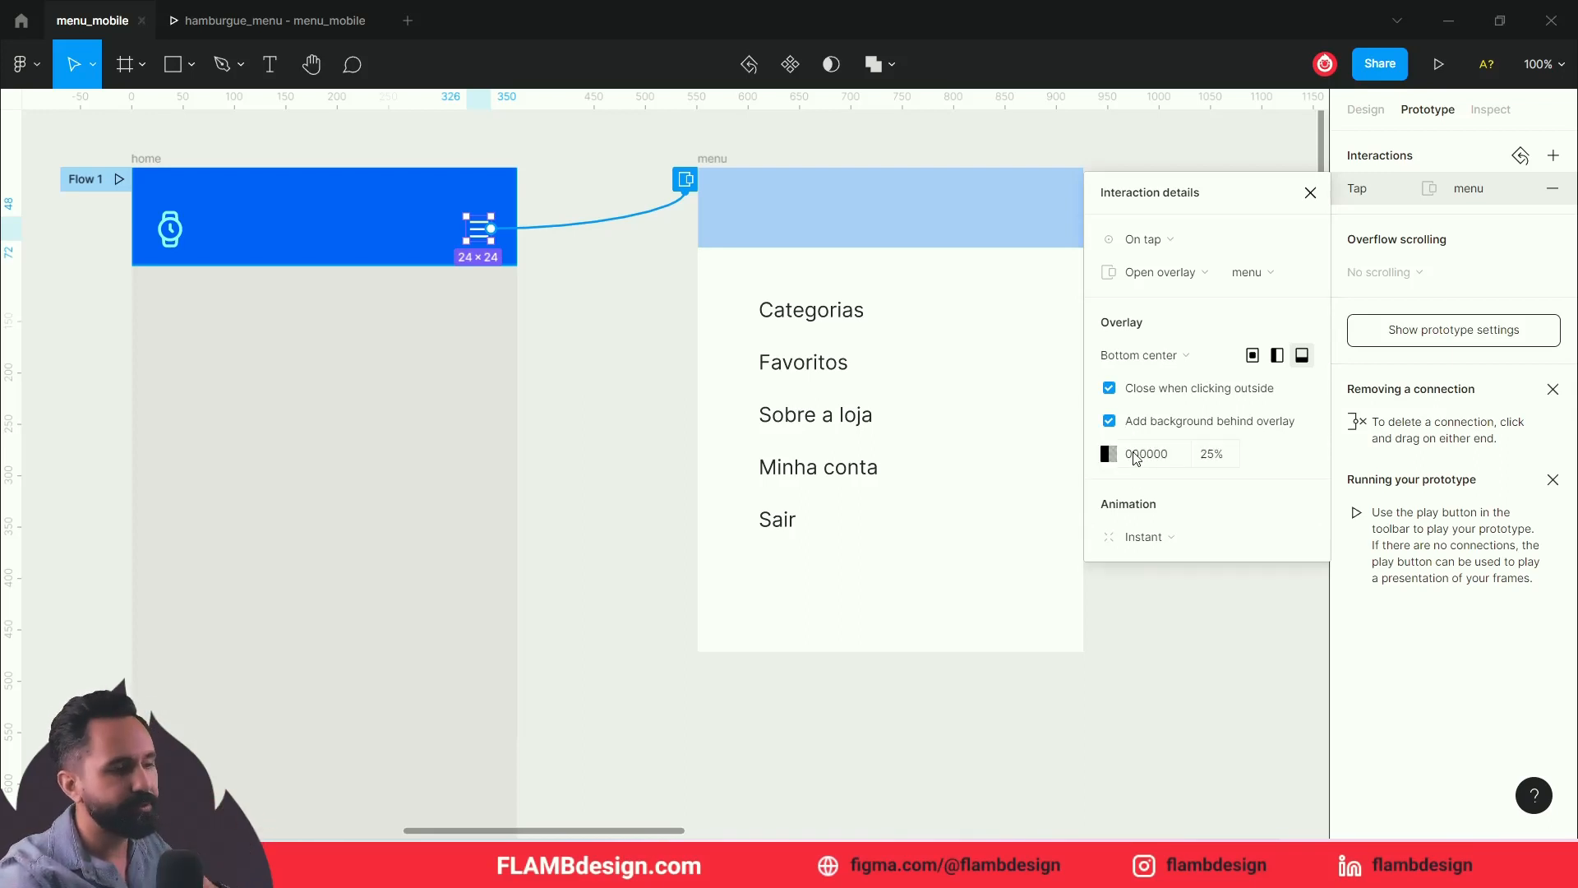
pyautogui.click(1111, 454)
pyautogui.click(1111, 454)
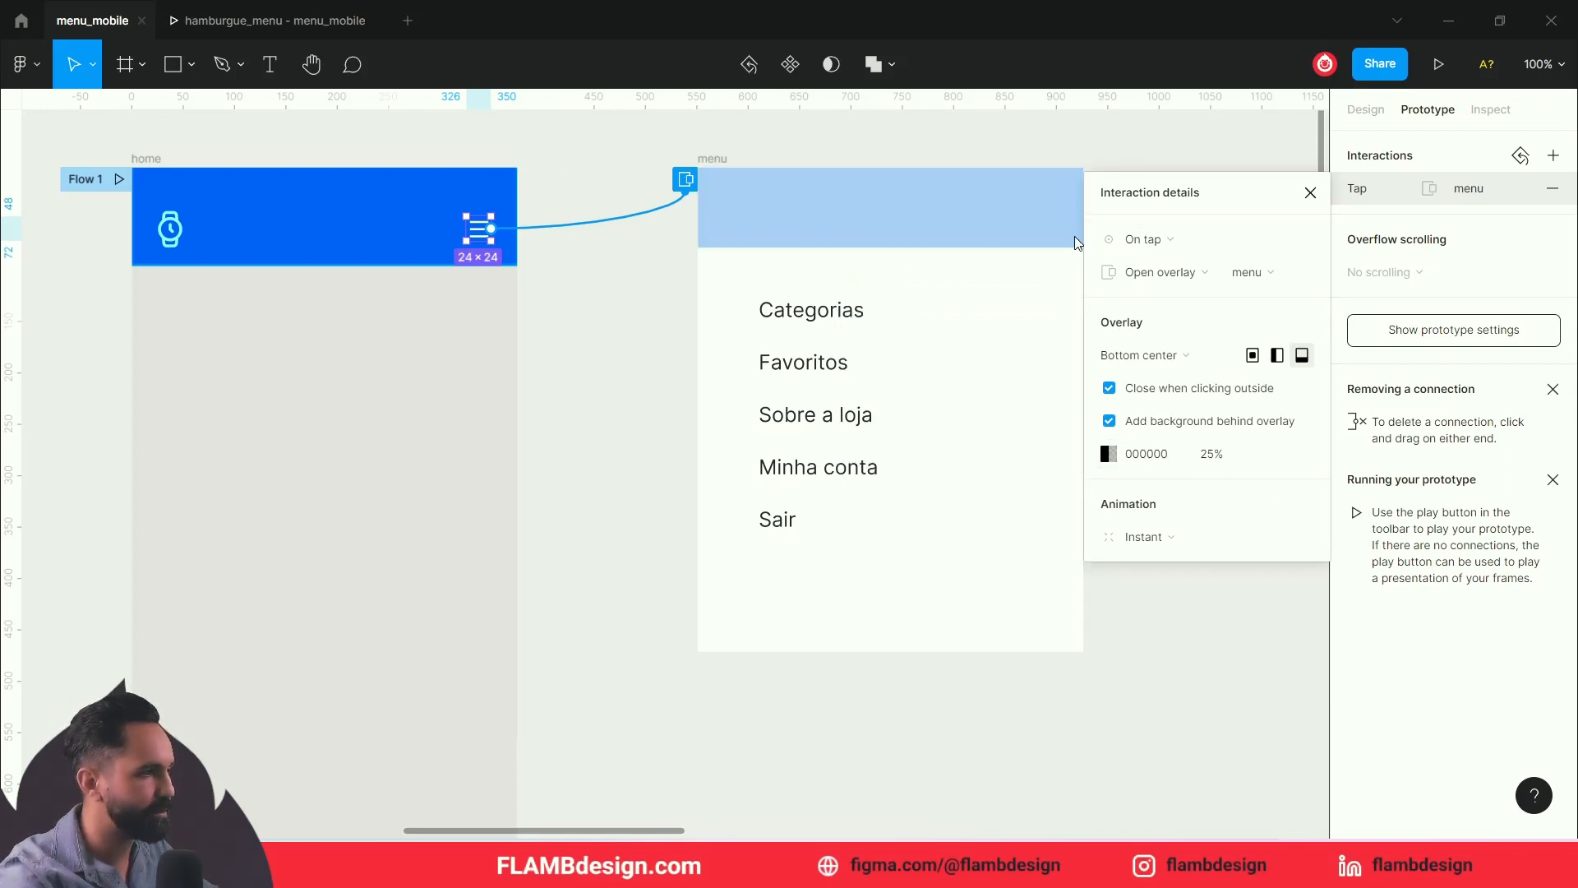
# Step: Preview Flow 1 to test the hamburger icon's menu overlay, and return to the menu_mobile design file
pyautogui.click(119, 178)
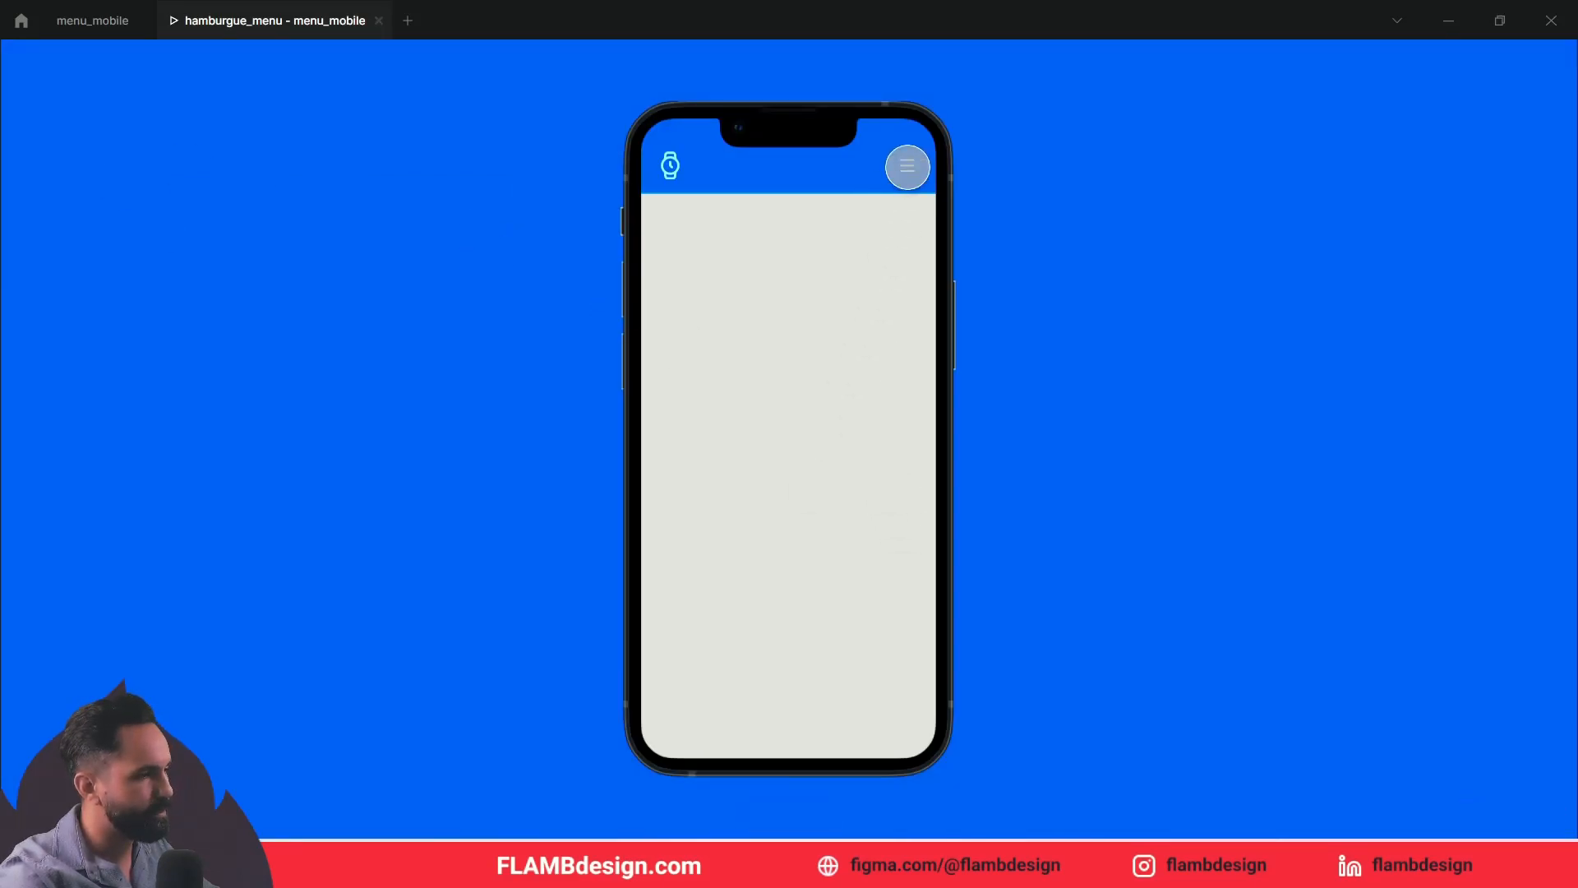
pyautogui.click(908, 166)
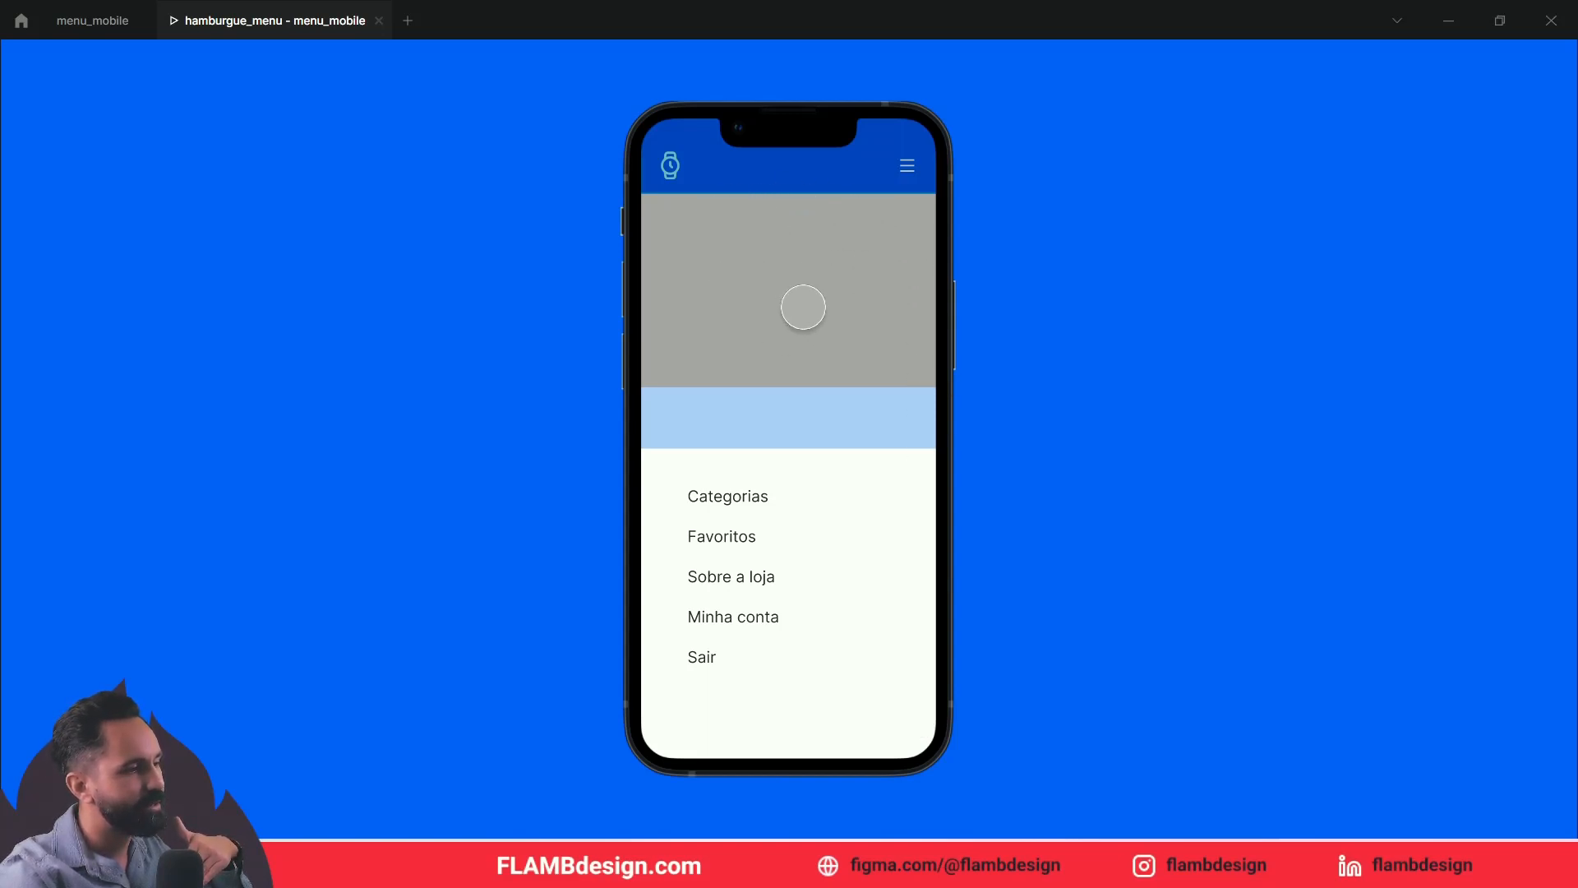
pyautogui.click(79, 25)
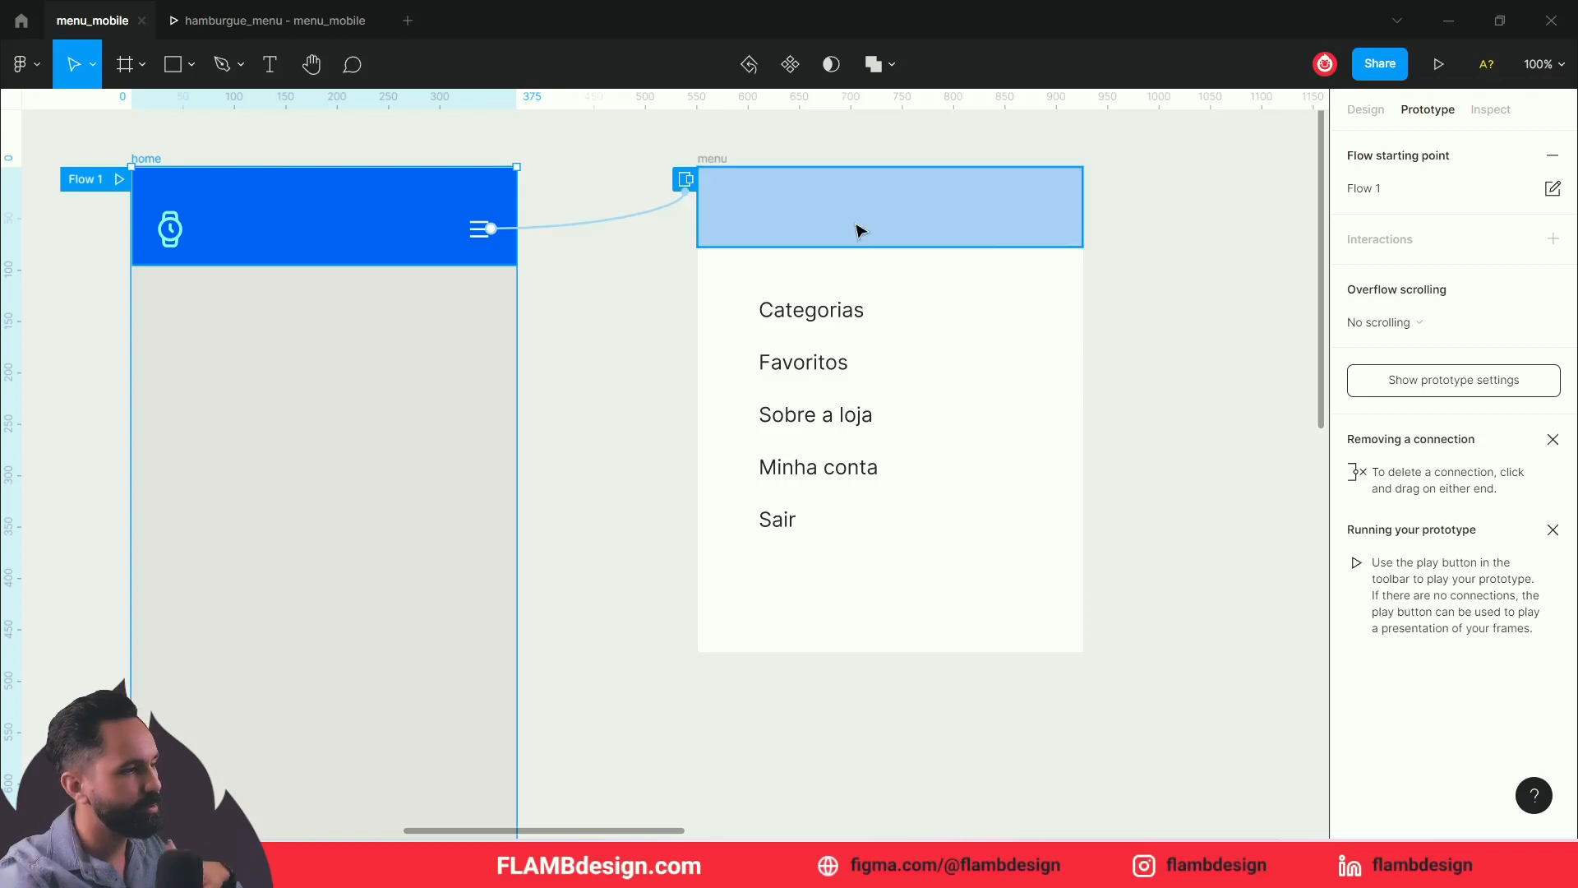
# Step: Set the background behind the menu overlay to the document blue 0066FF at 57% opacity
pyautogui.click(603, 227)
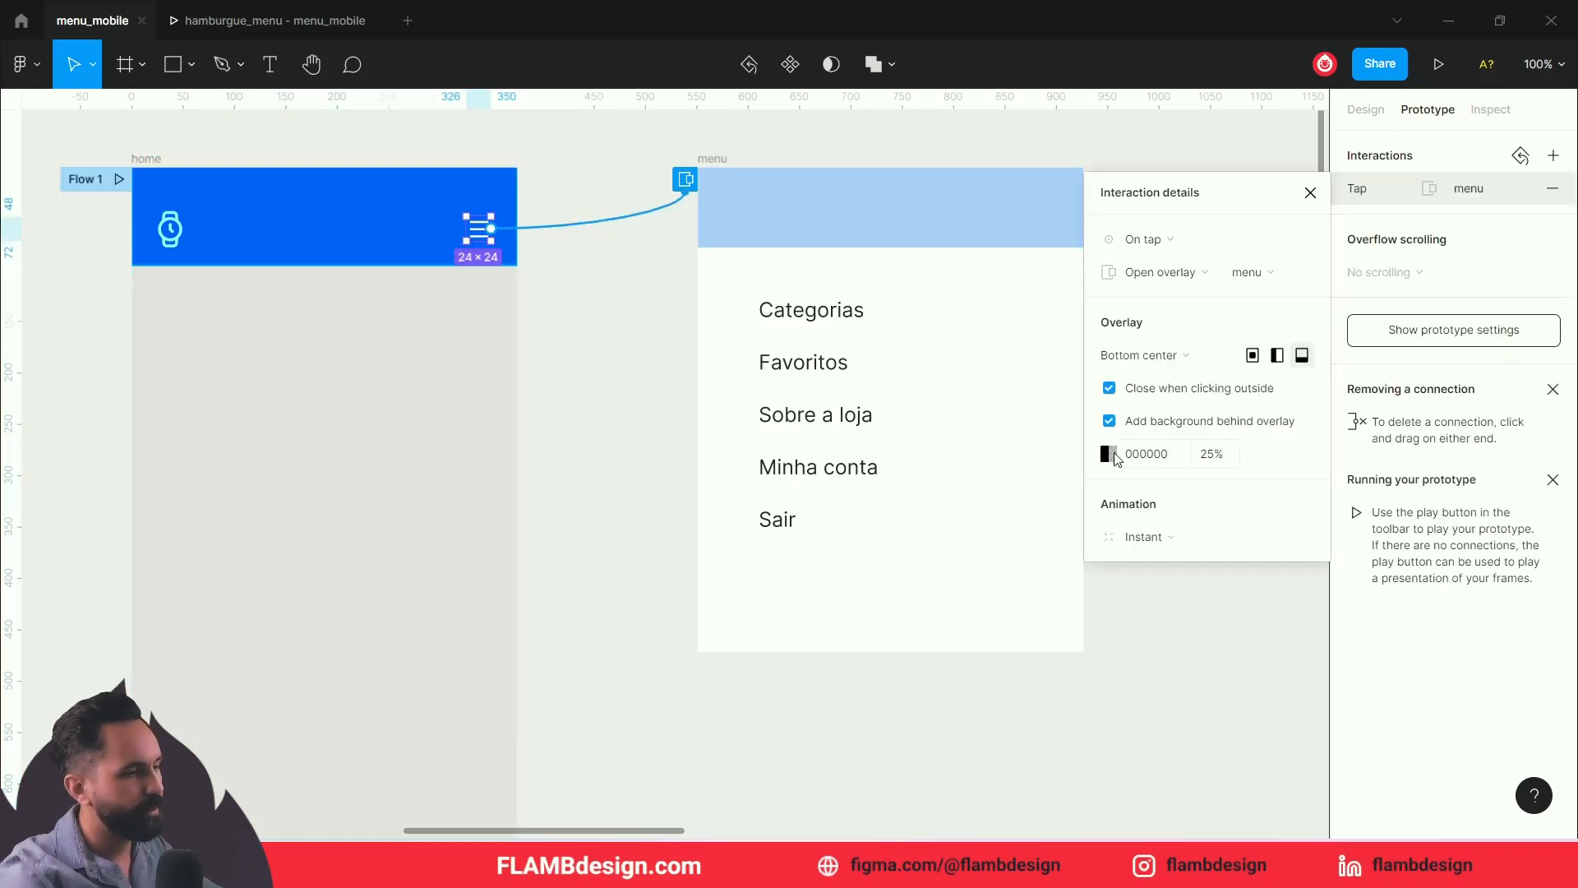
pyautogui.click(1109, 453)
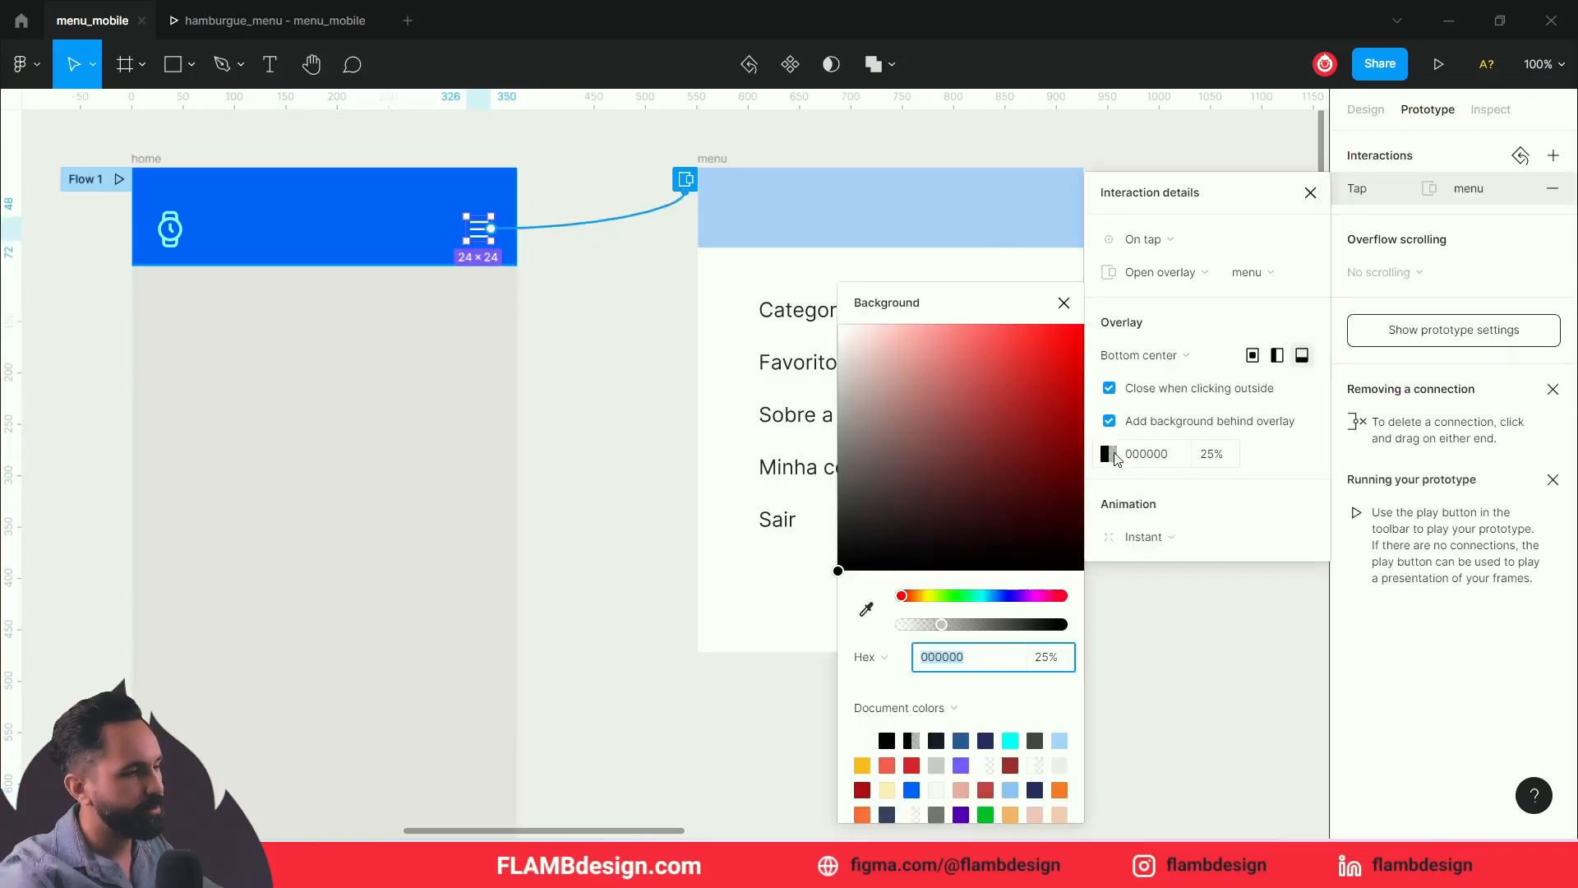
pyautogui.click(866, 609)
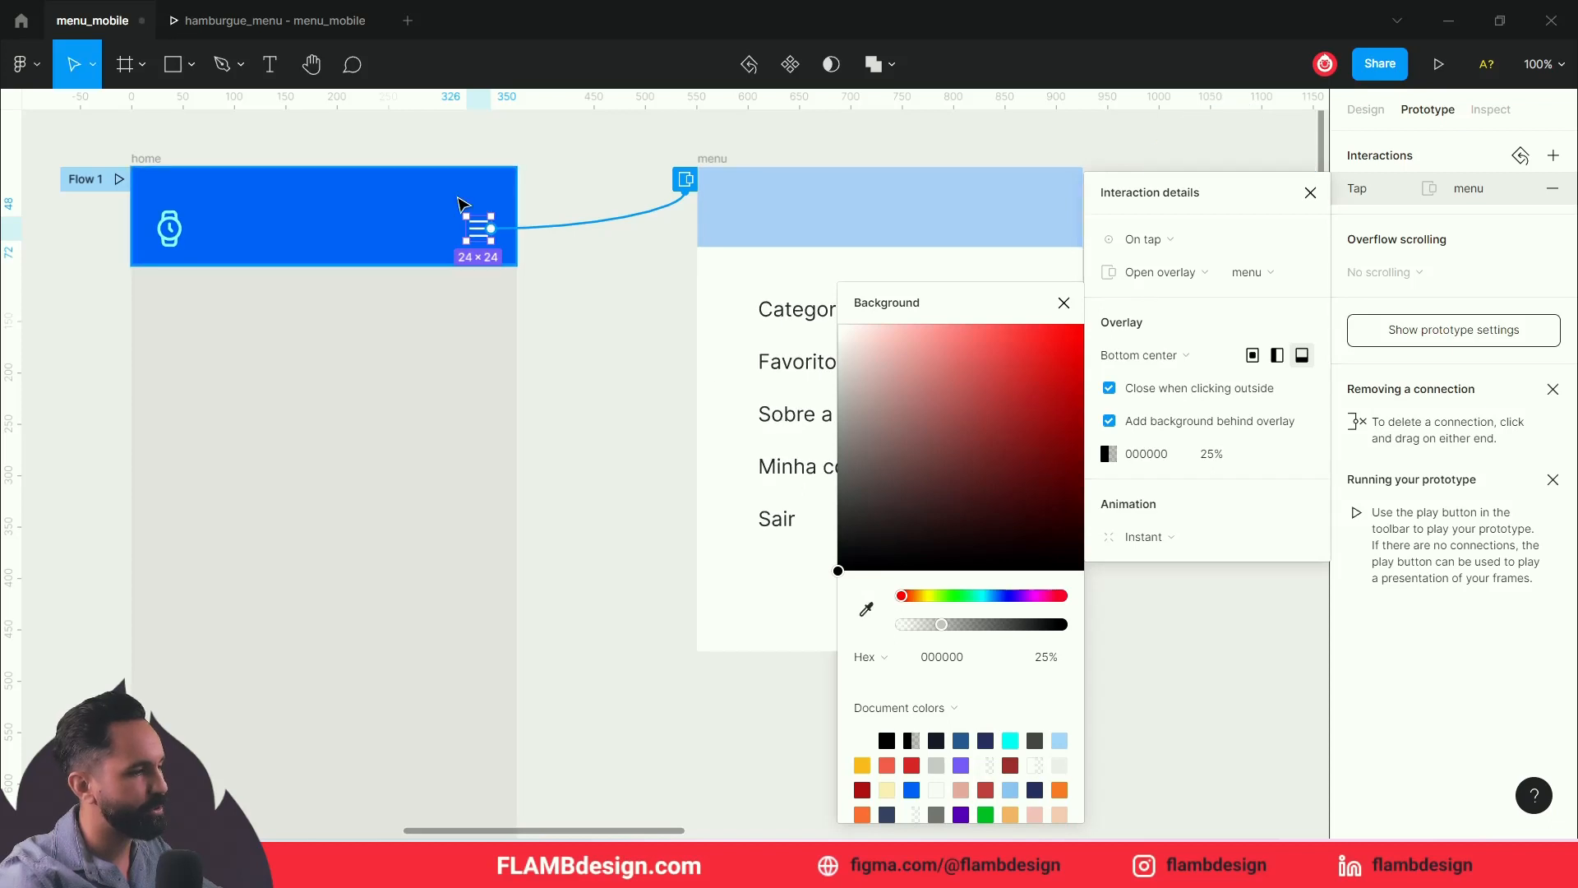
pyautogui.moveTo(945, 526); pyautogui.dragTo(982, 493)
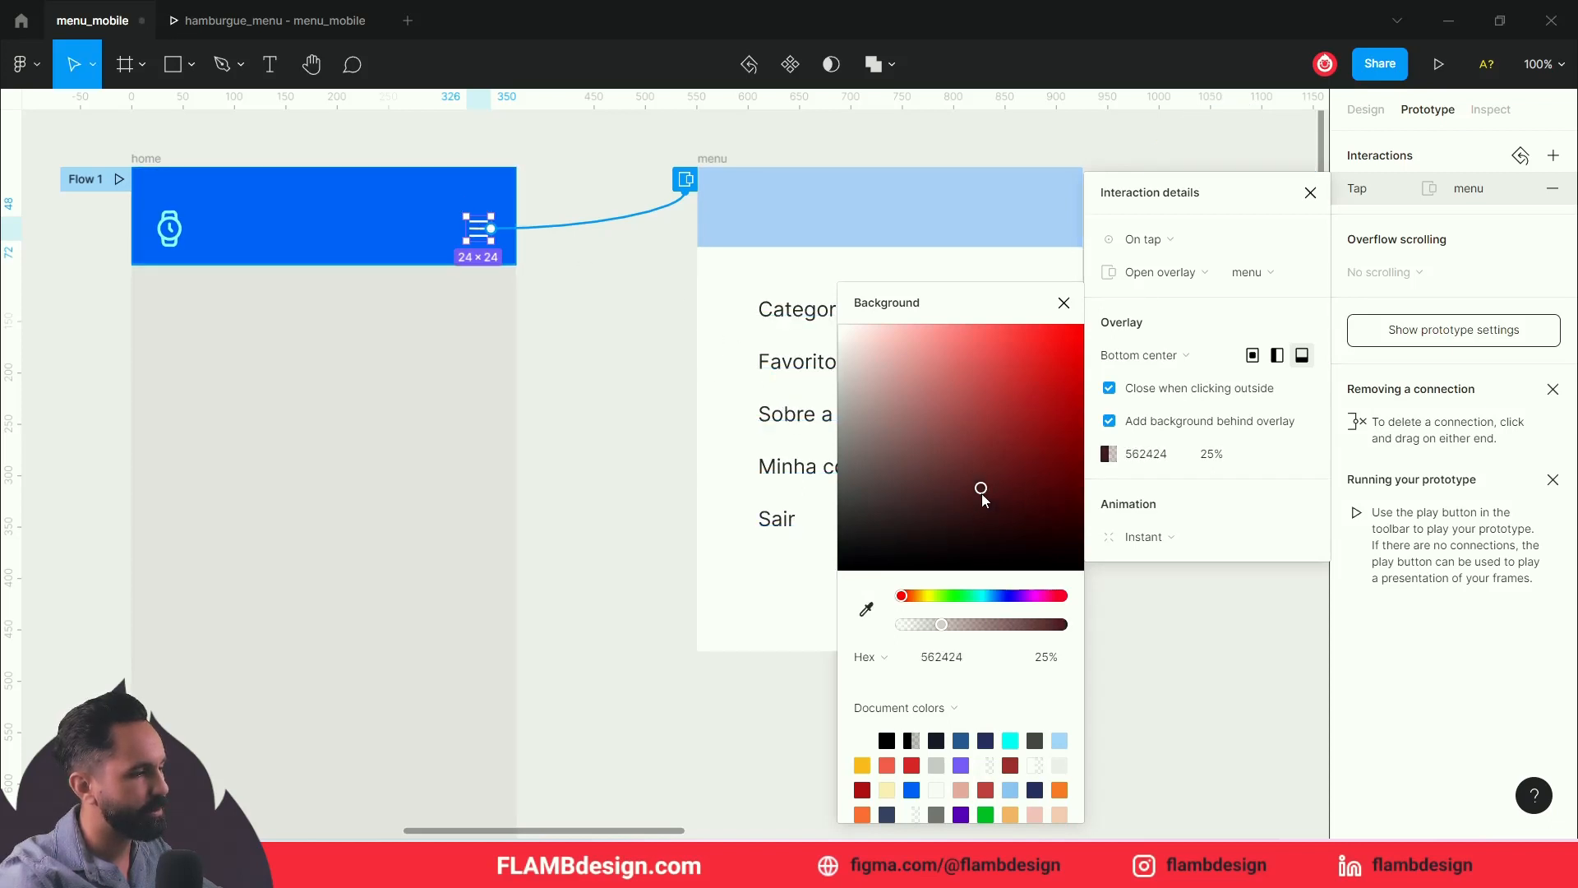
pyautogui.click(864, 605)
pyautogui.click(509, 193)
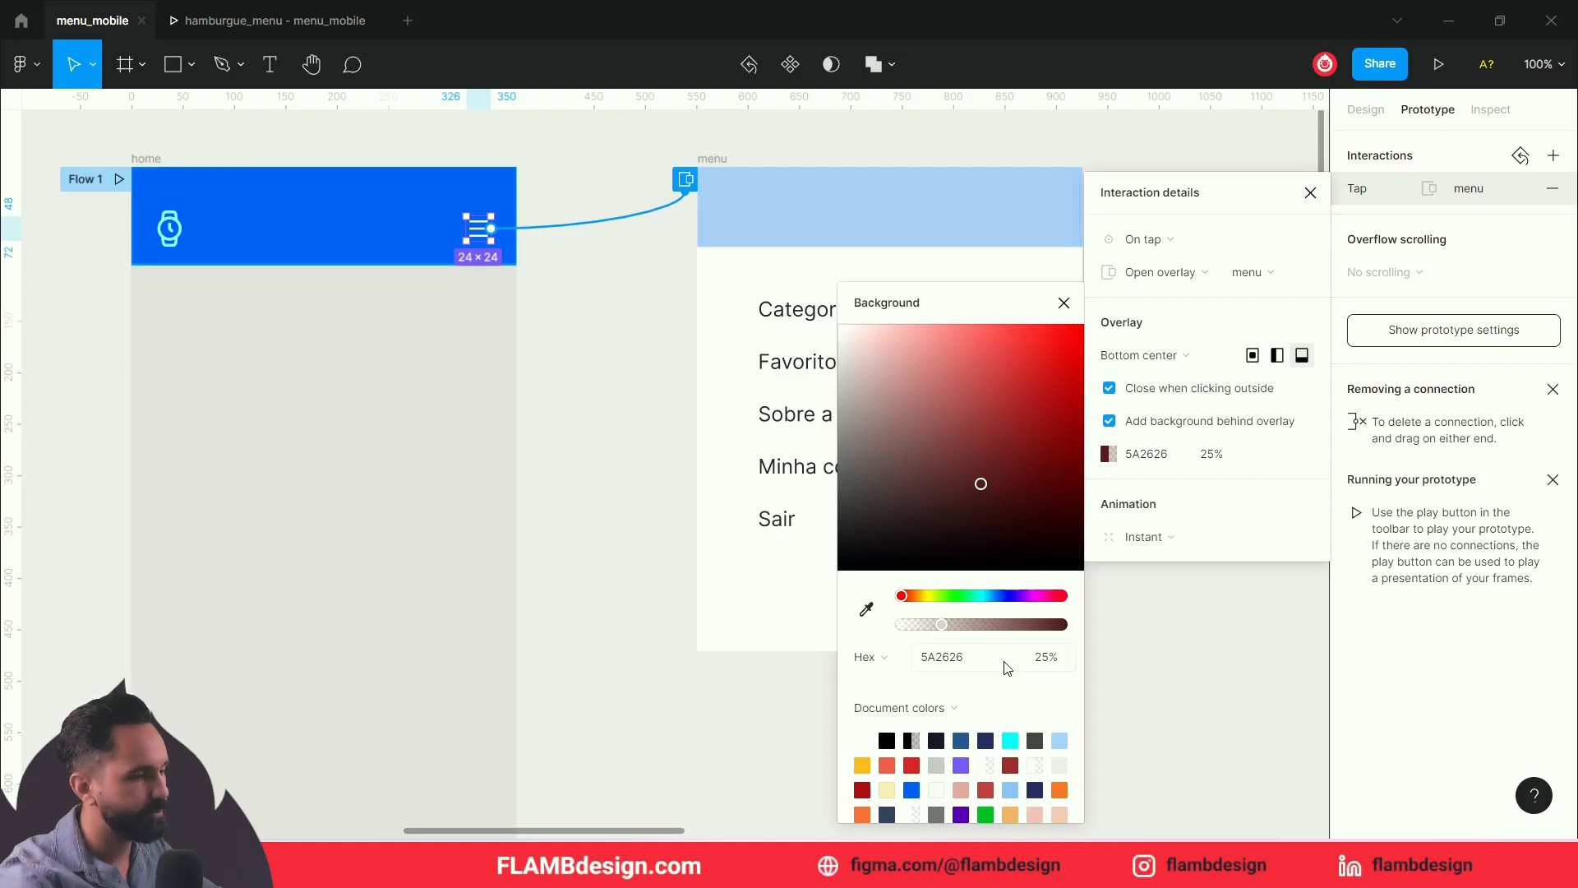
pyautogui.click(919, 789)
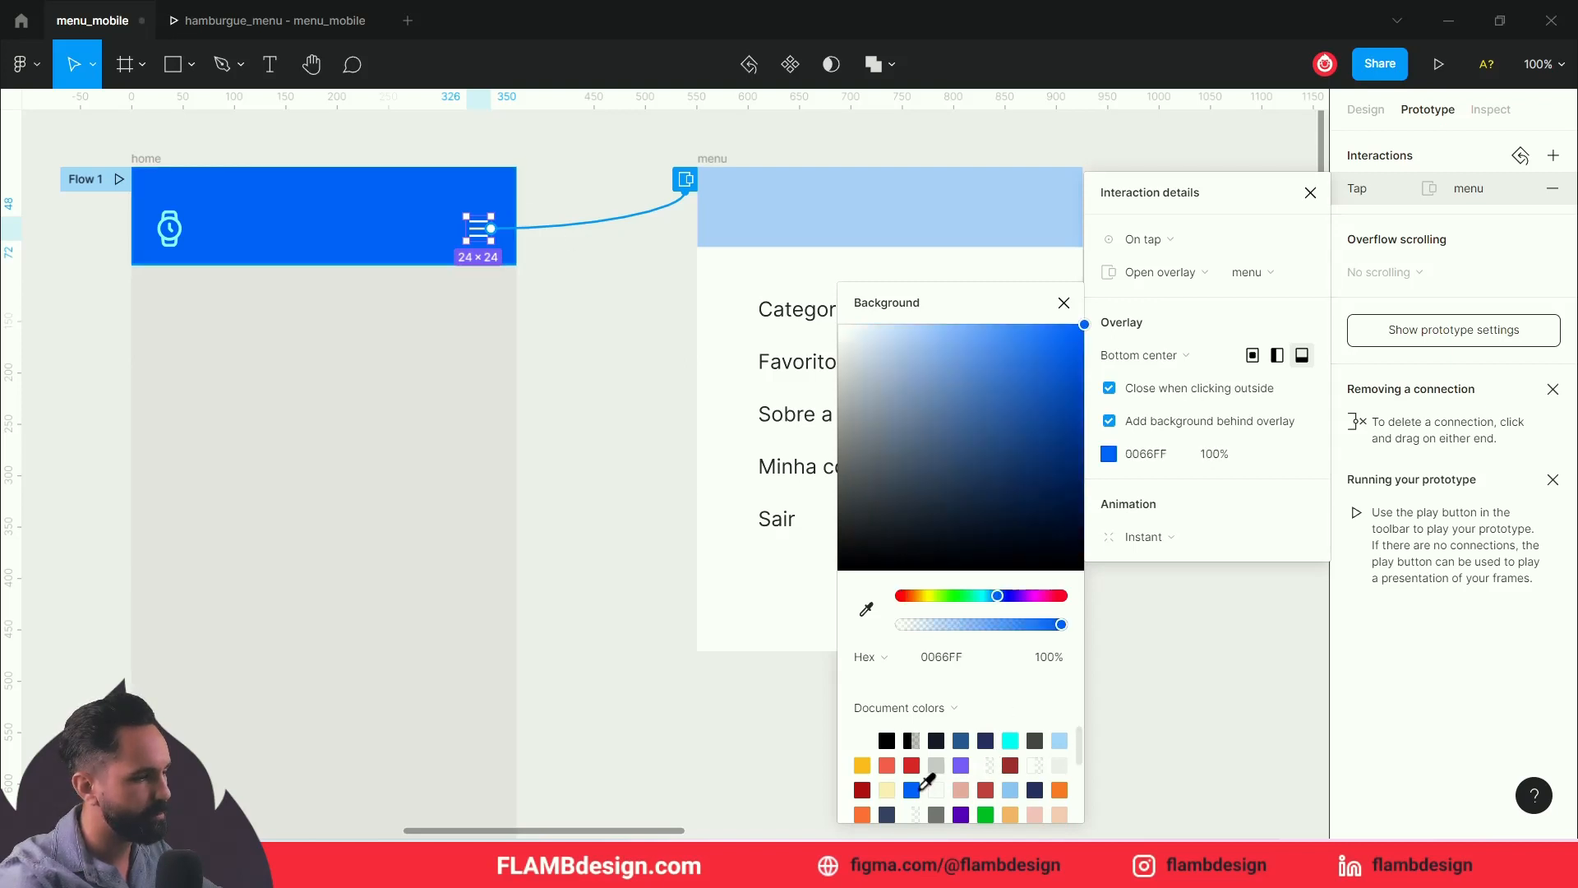
pyautogui.click(1216, 456)
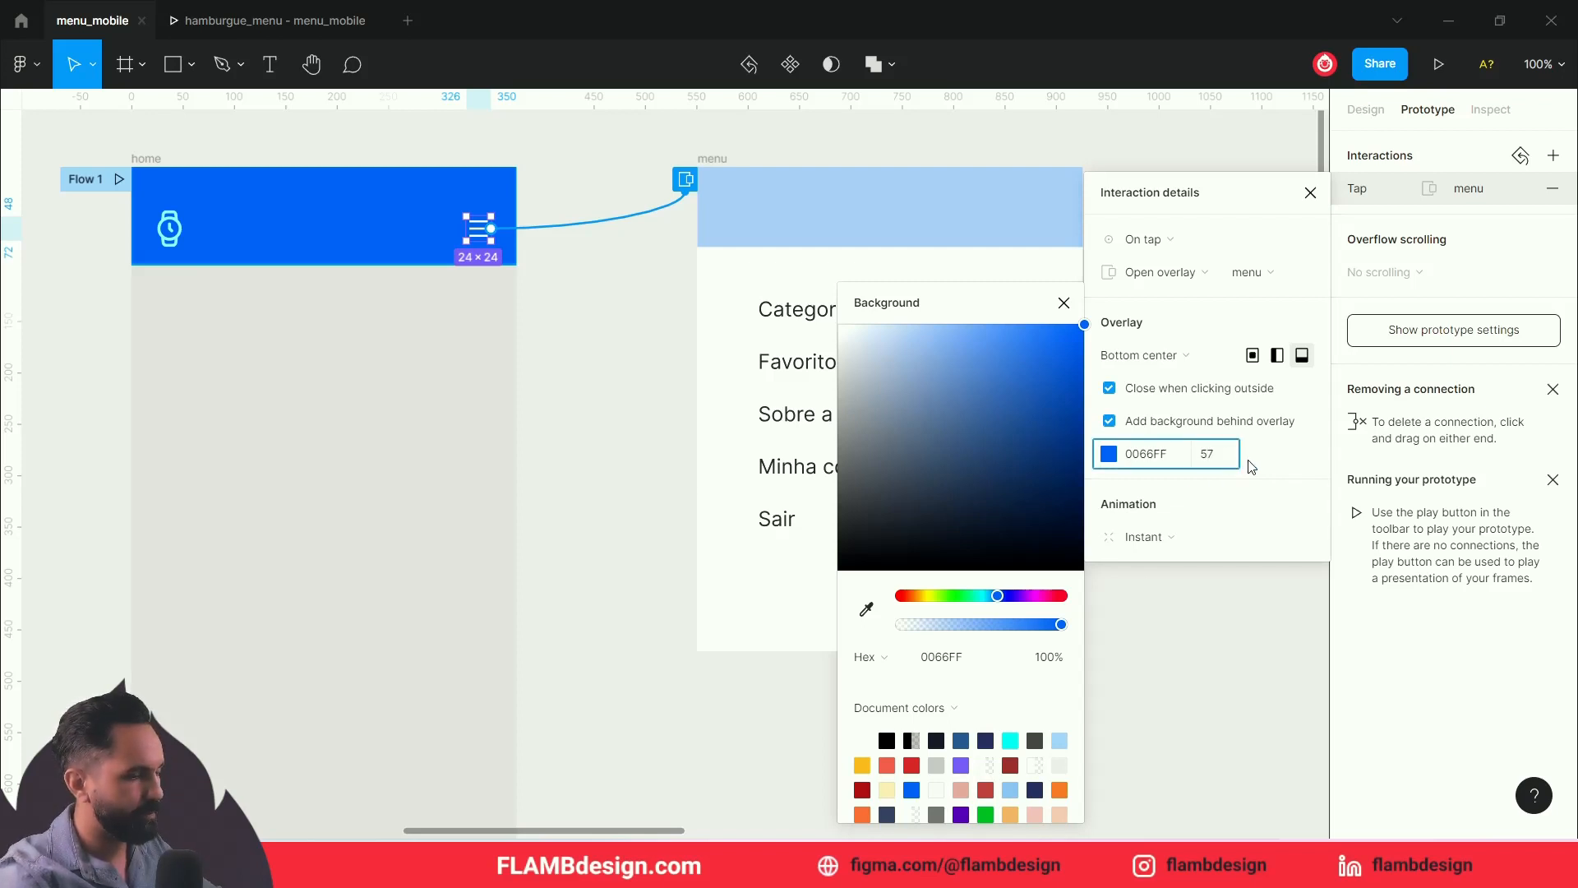
pyautogui.press('Return')
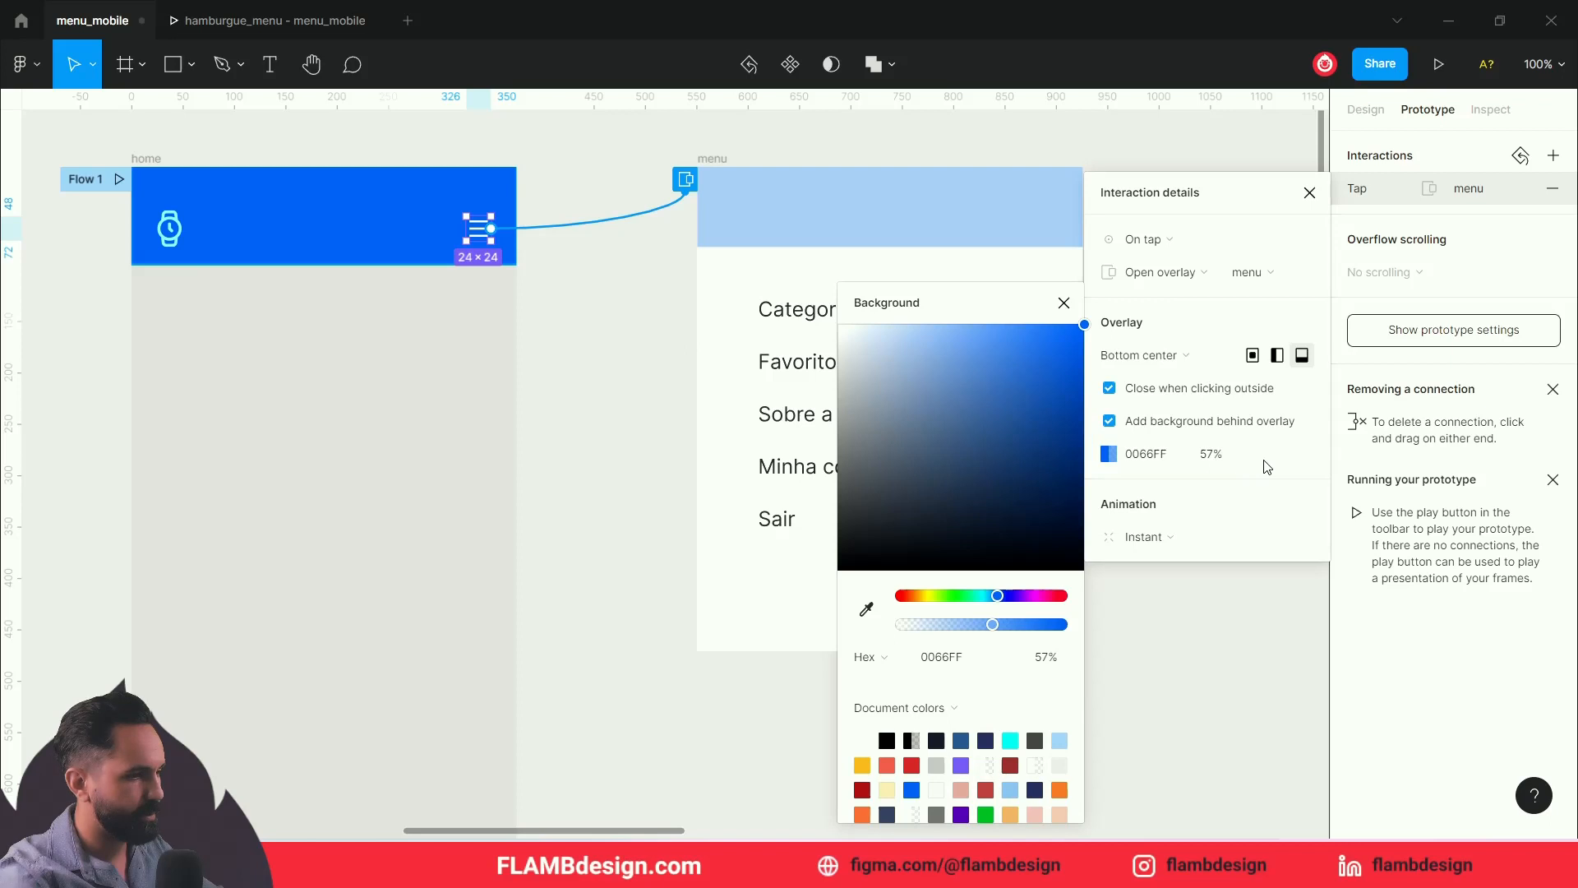
# Step: Test the blue overlay background in the prototype preview by closing and reopening the menu, and return to the menu_mobile design file
pyautogui.click(257, 20)
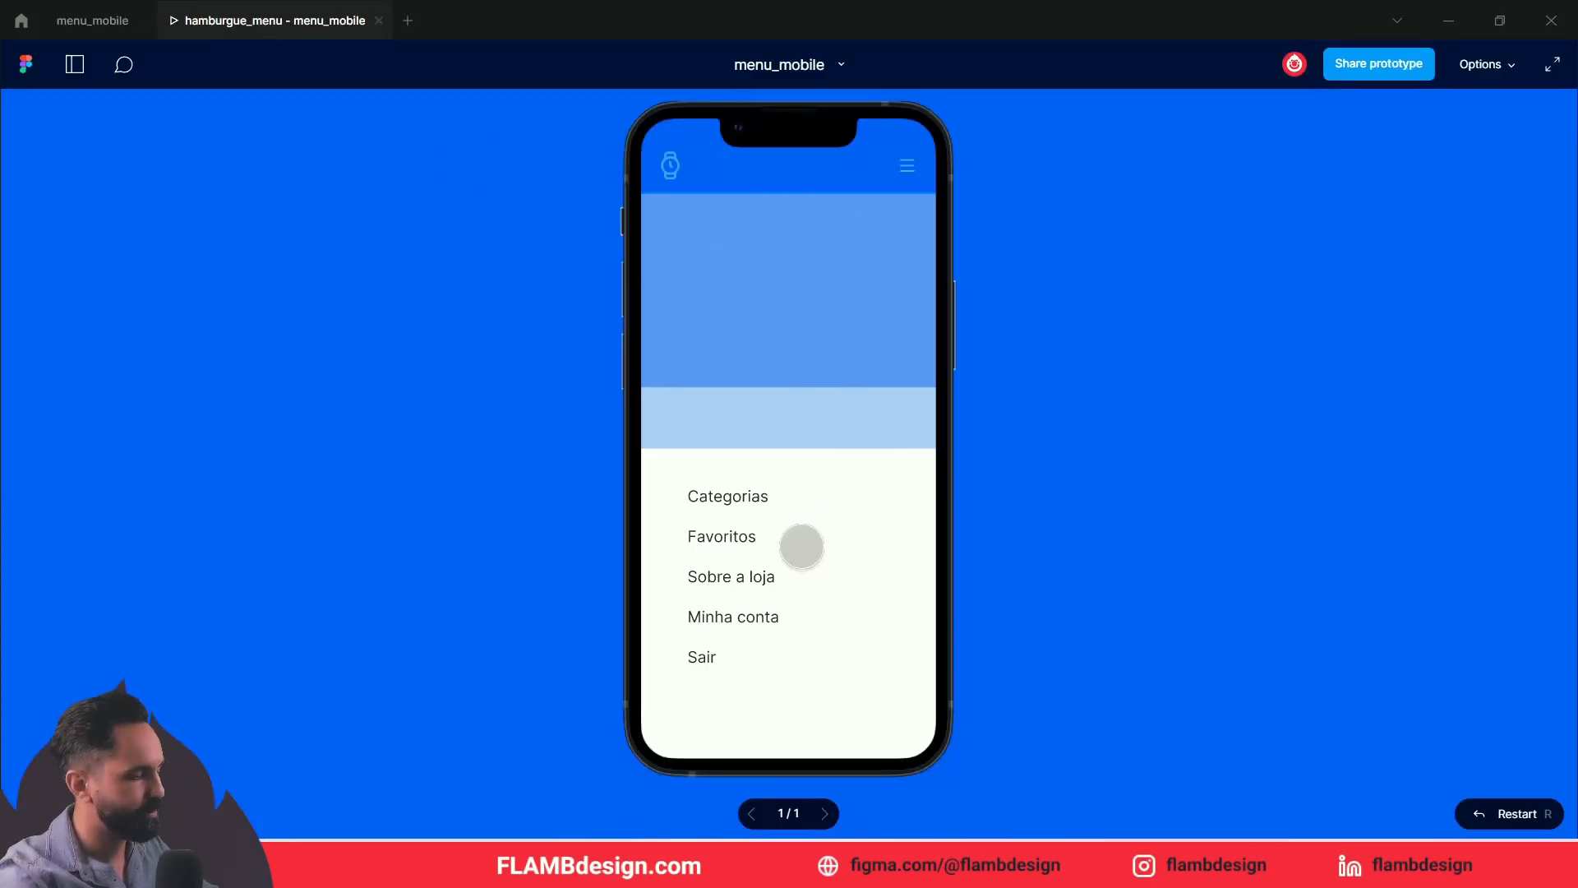
pyautogui.click(840, 540)
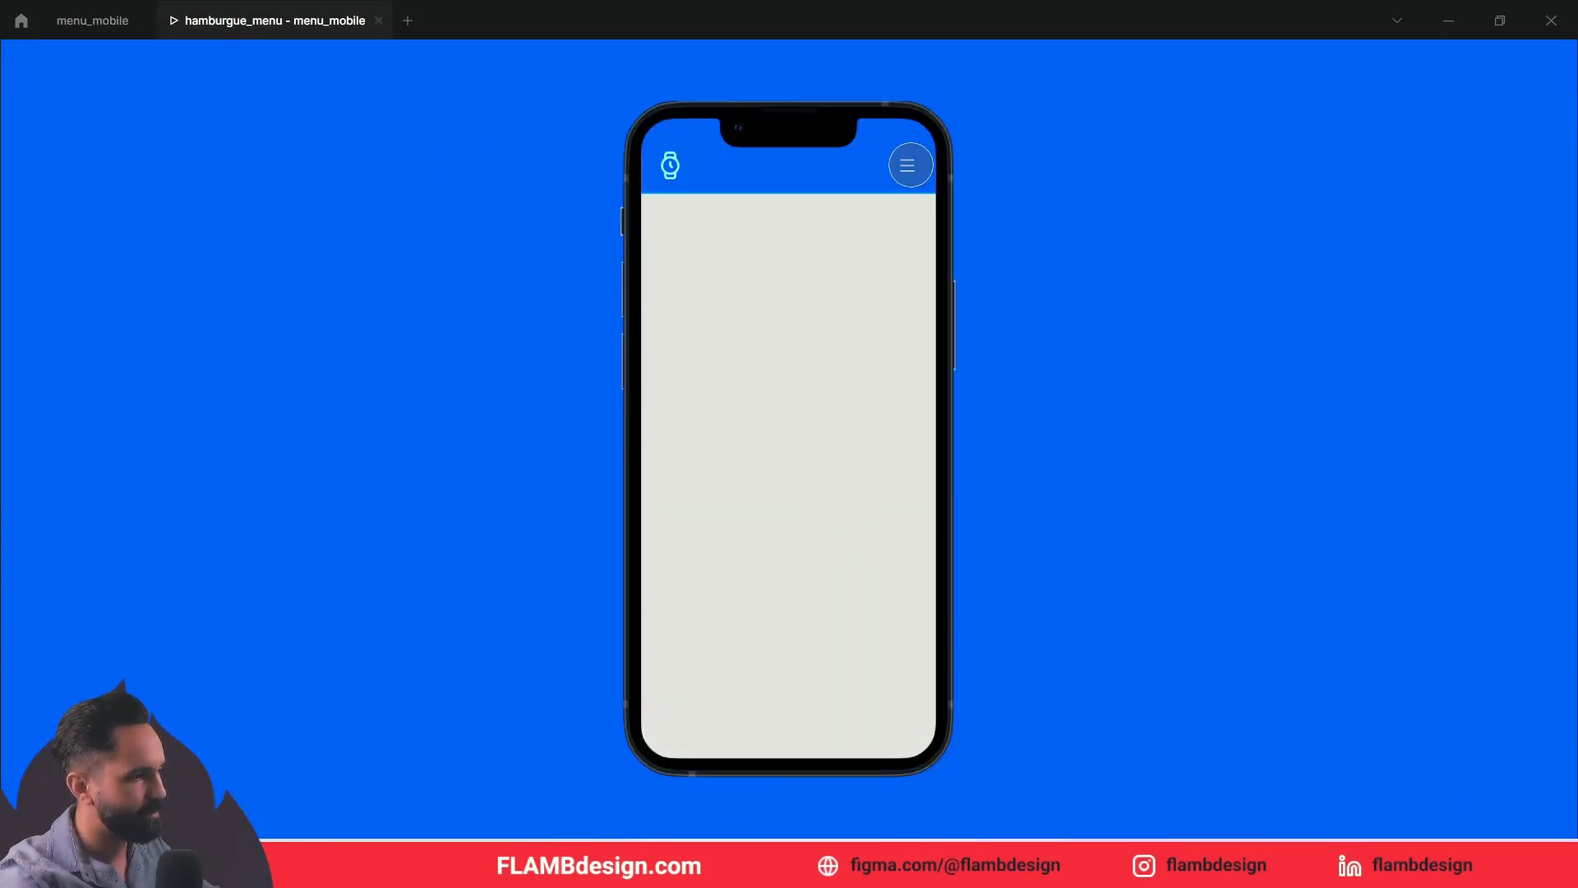
pyautogui.click(909, 165)
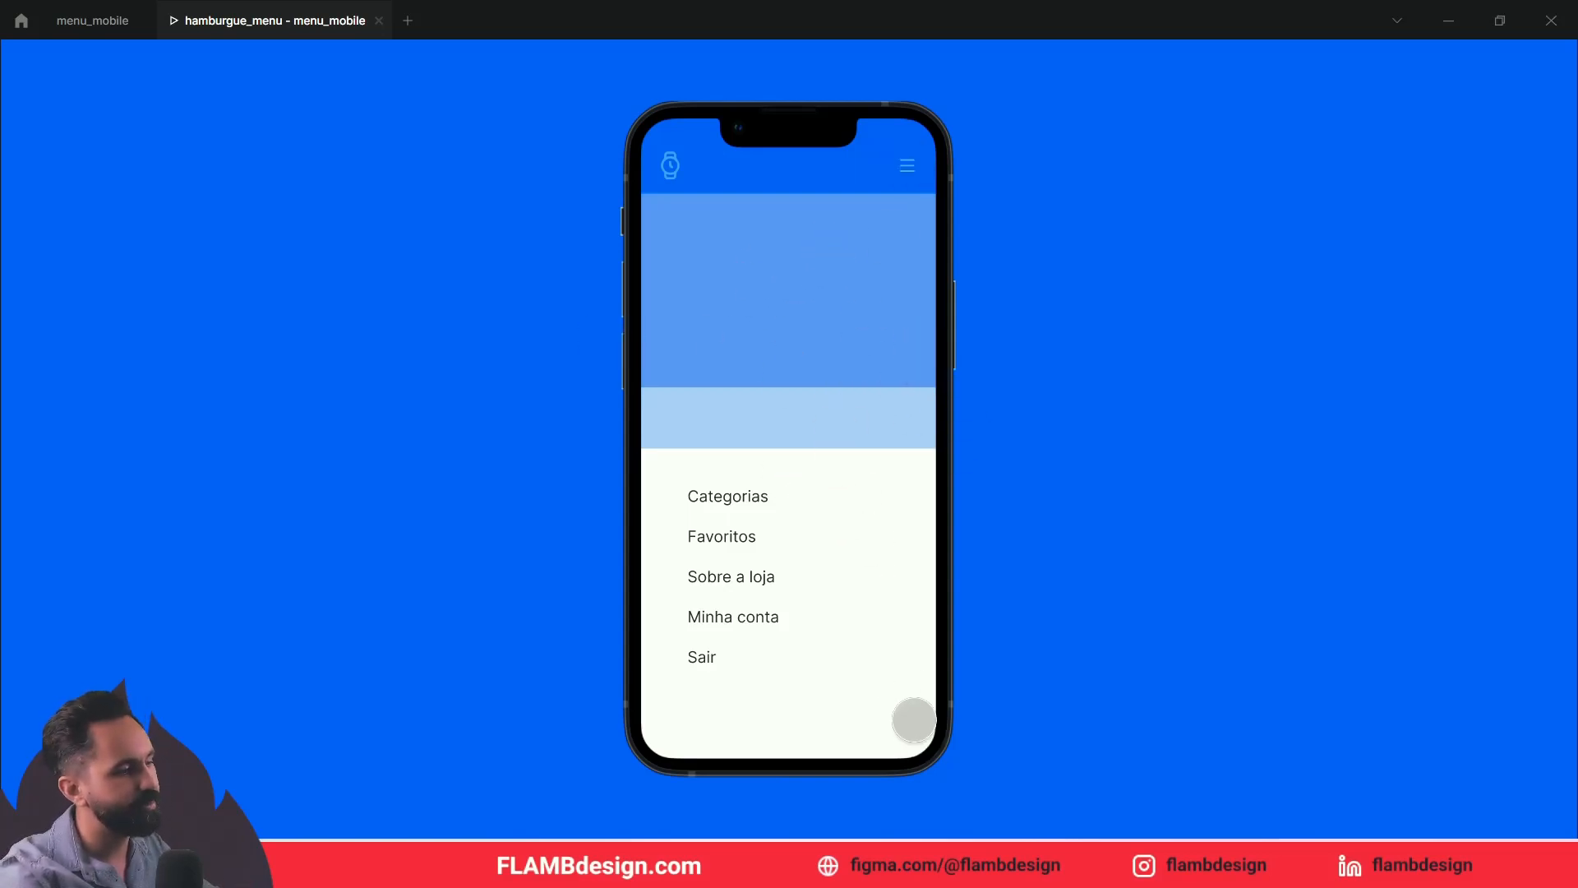
pyautogui.click(104, 21)
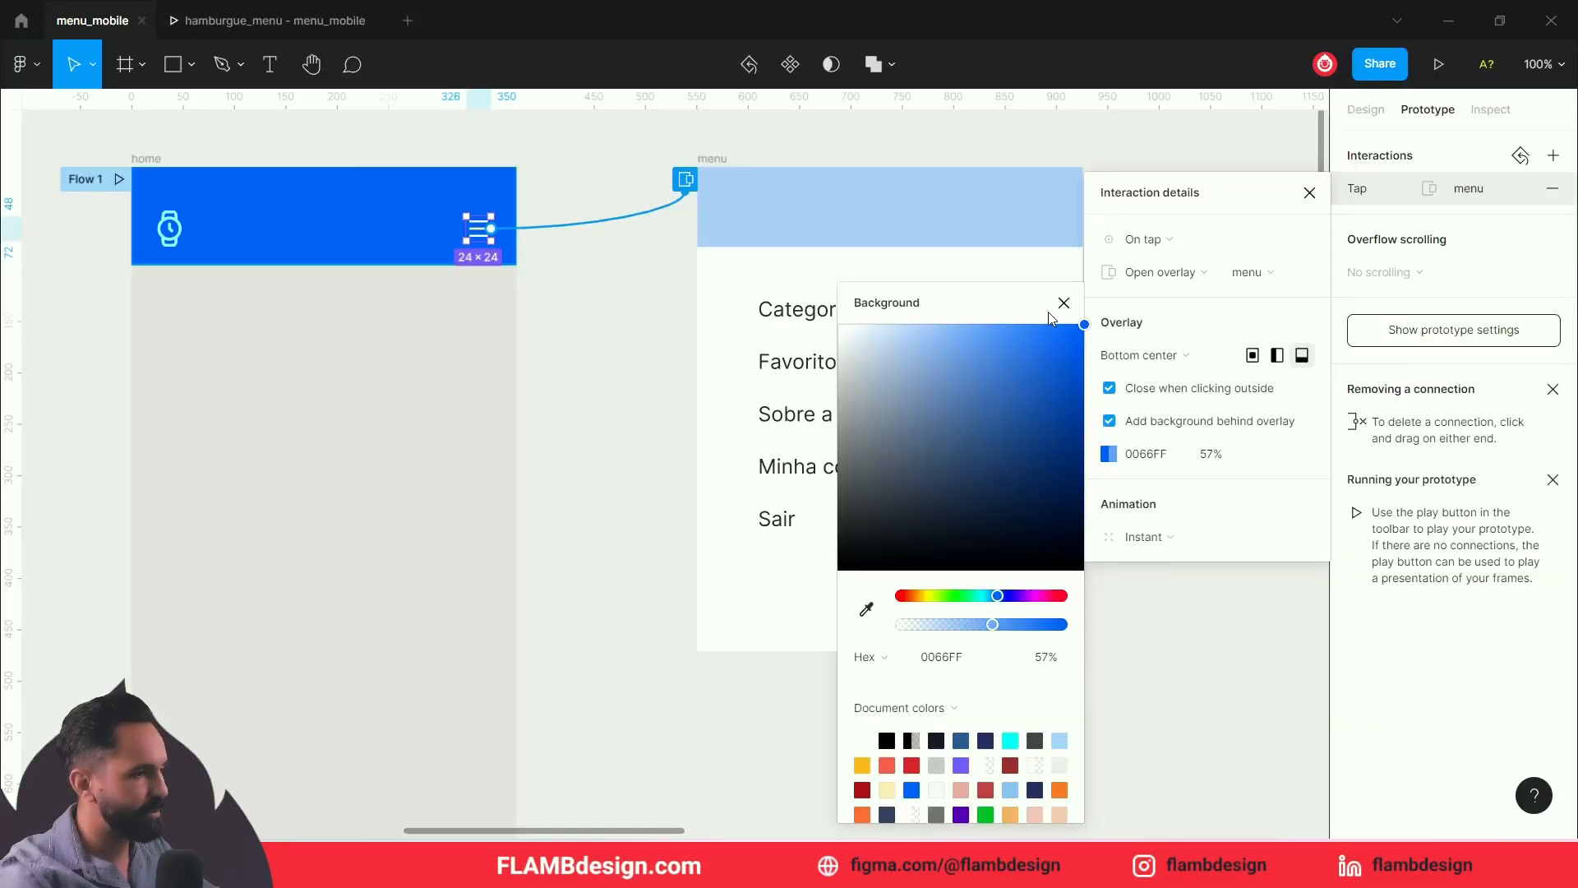
# Step: Stretch the menu frame downward to about 375 × 667
pyautogui.click(708, 159)
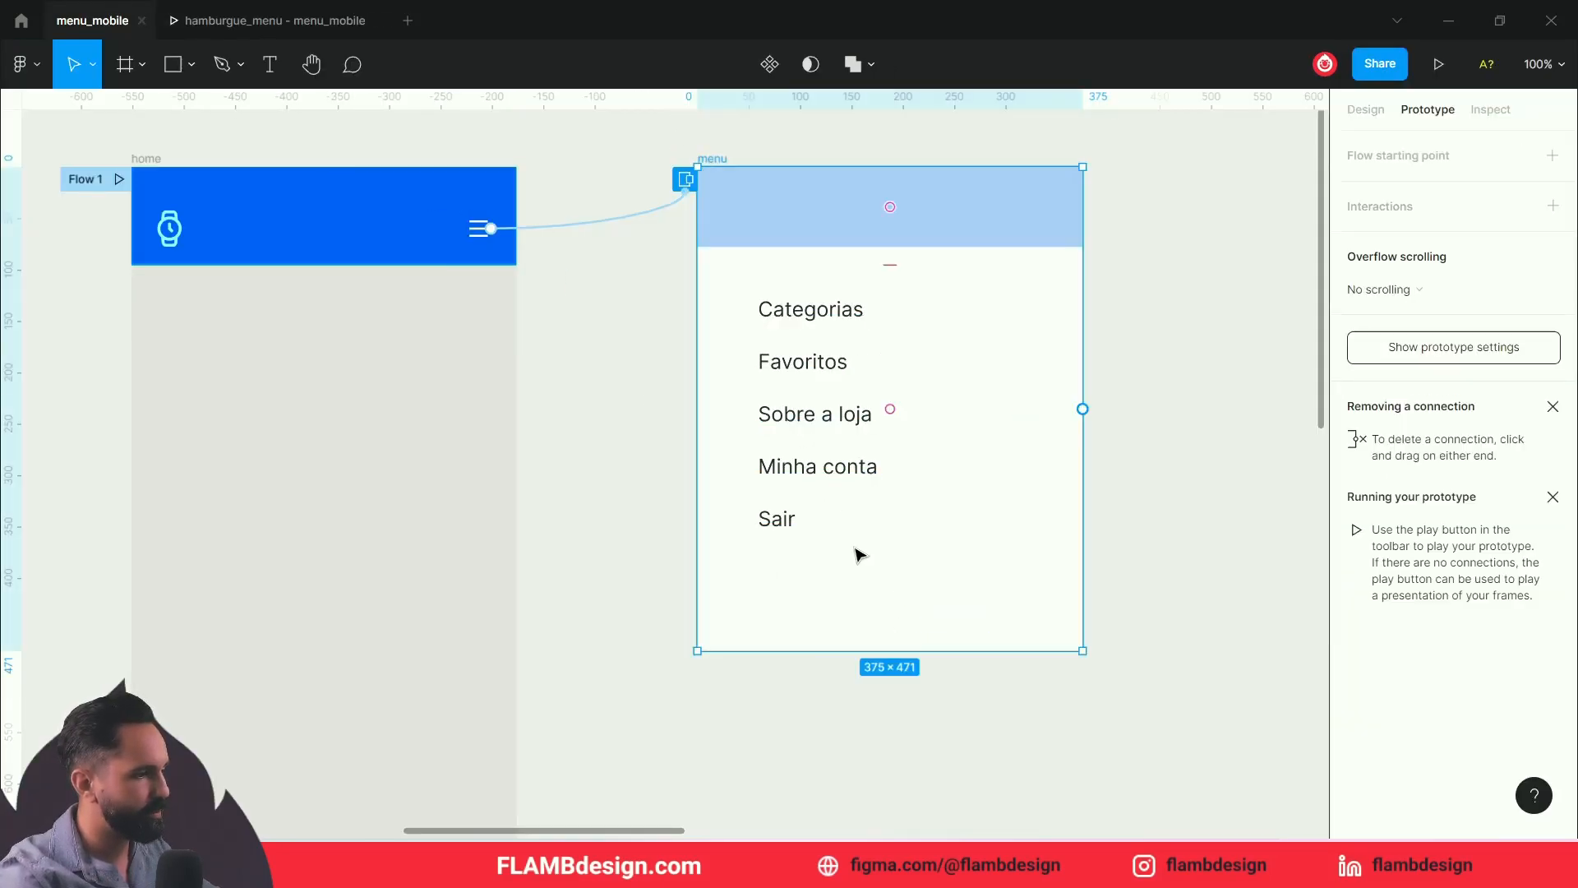
pyautogui.scroll(-2, 915, 649)
pyautogui.moveTo(933, 618); pyautogui.dragTo(947, 820)
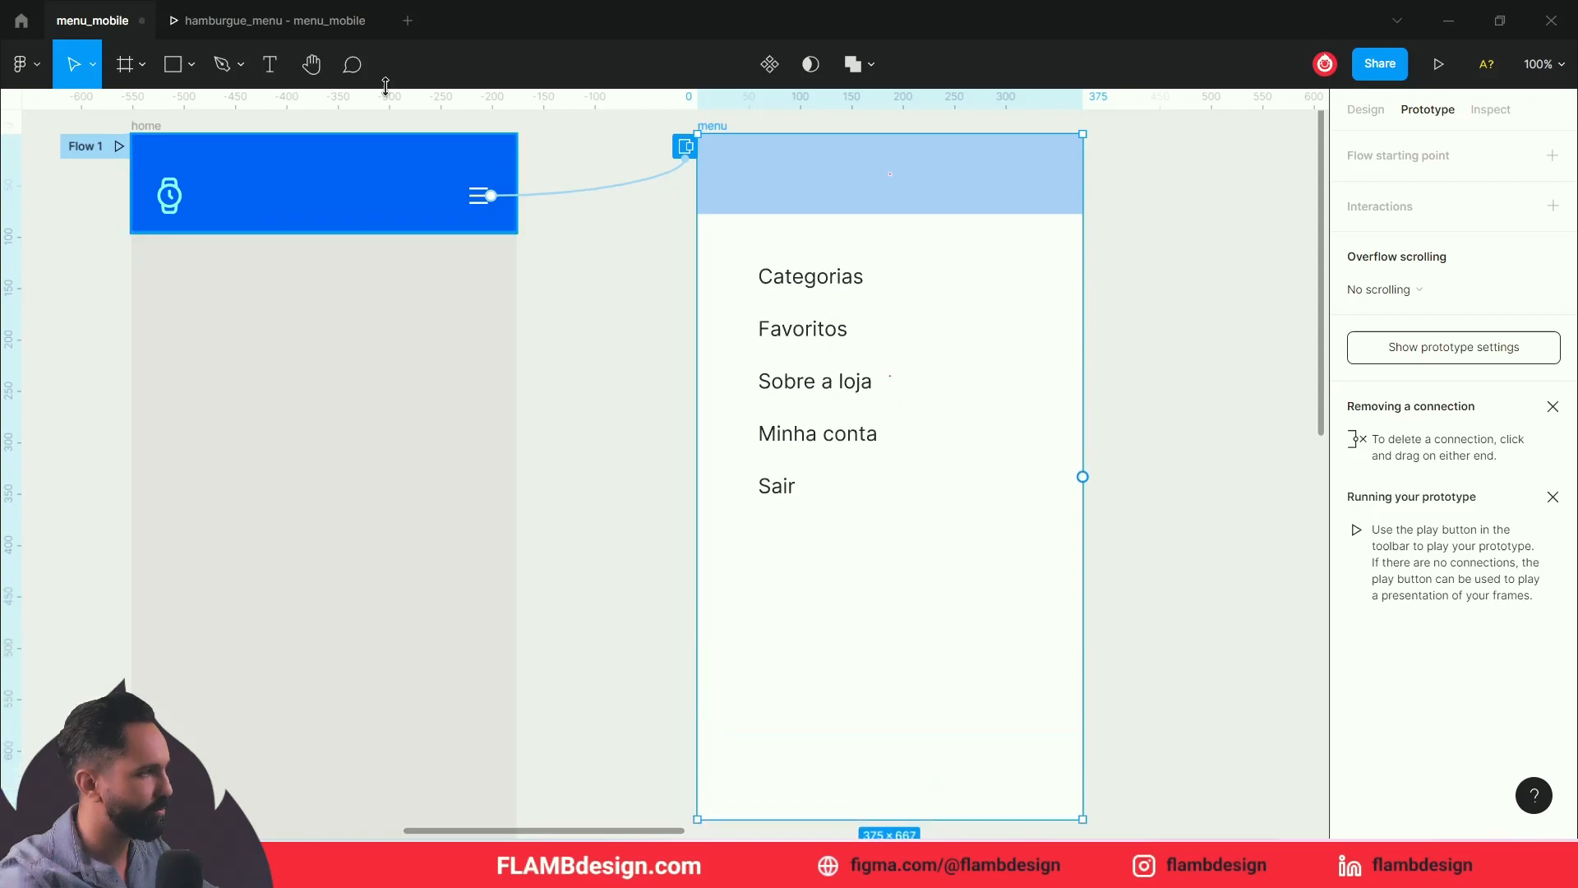
# Step: Check the taller menu overlay in the prototype preview, close it, and return to the menu_mobile design file
pyautogui.click(307, 18)
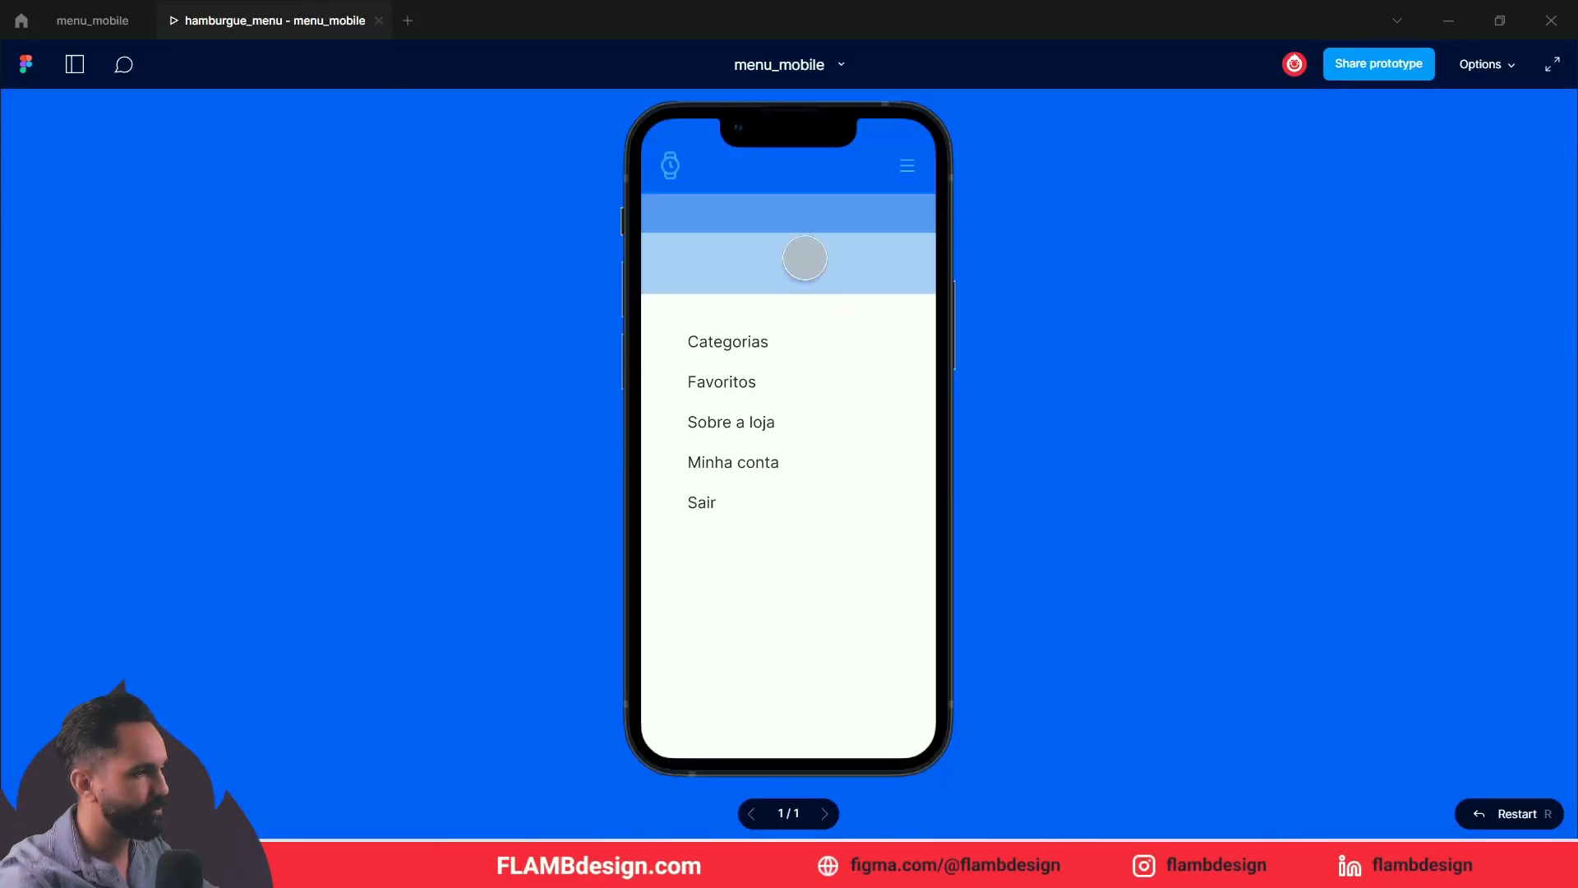
pyautogui.click(908, 164)
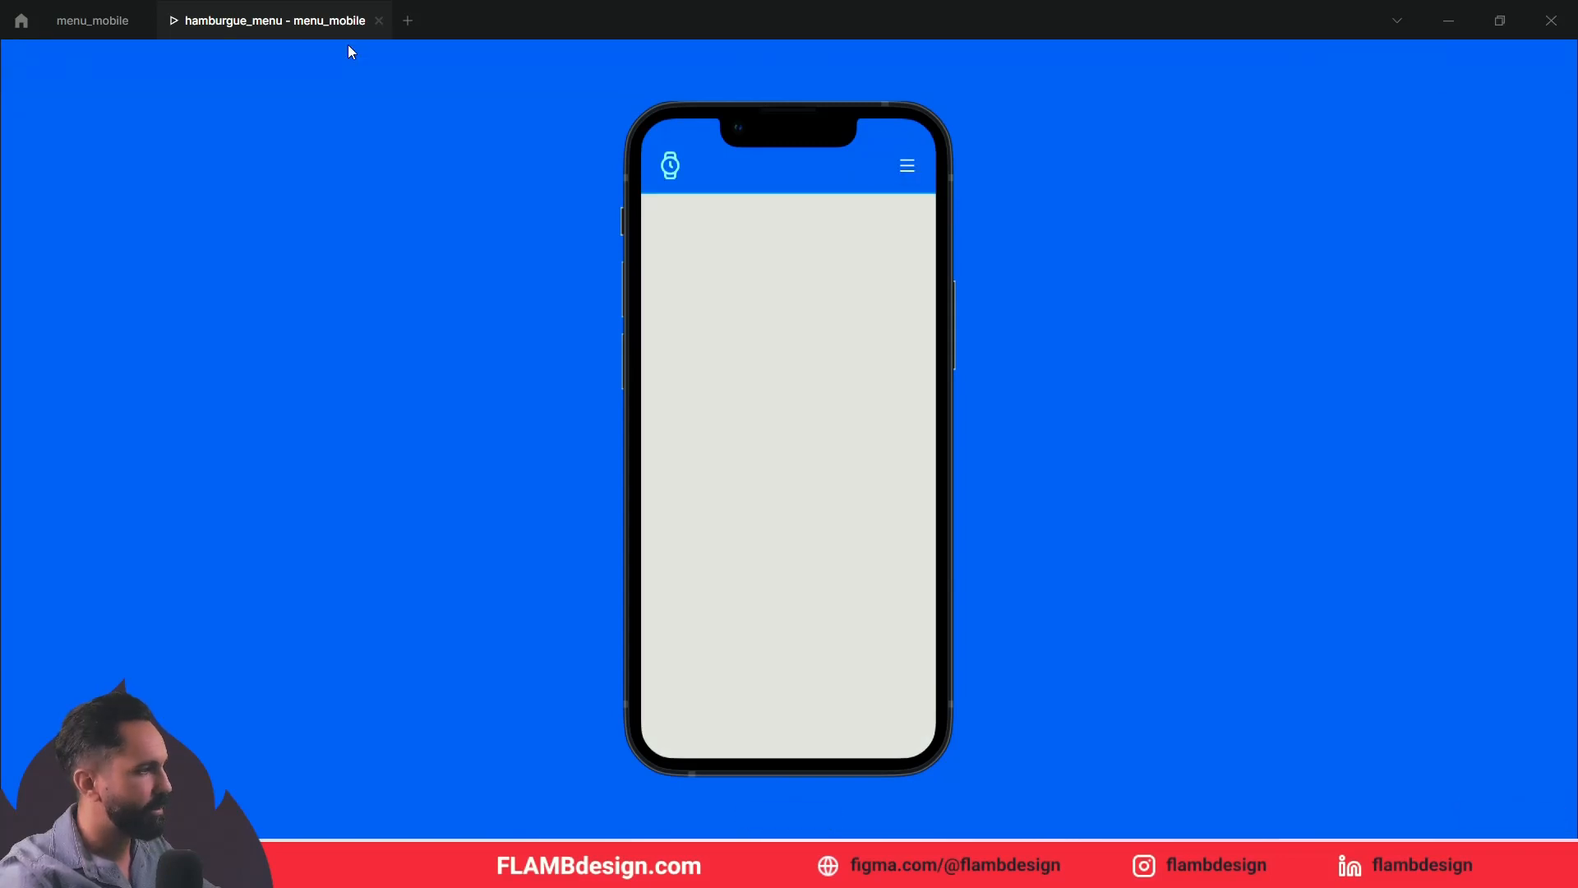
pyautogui.click(92, 20)
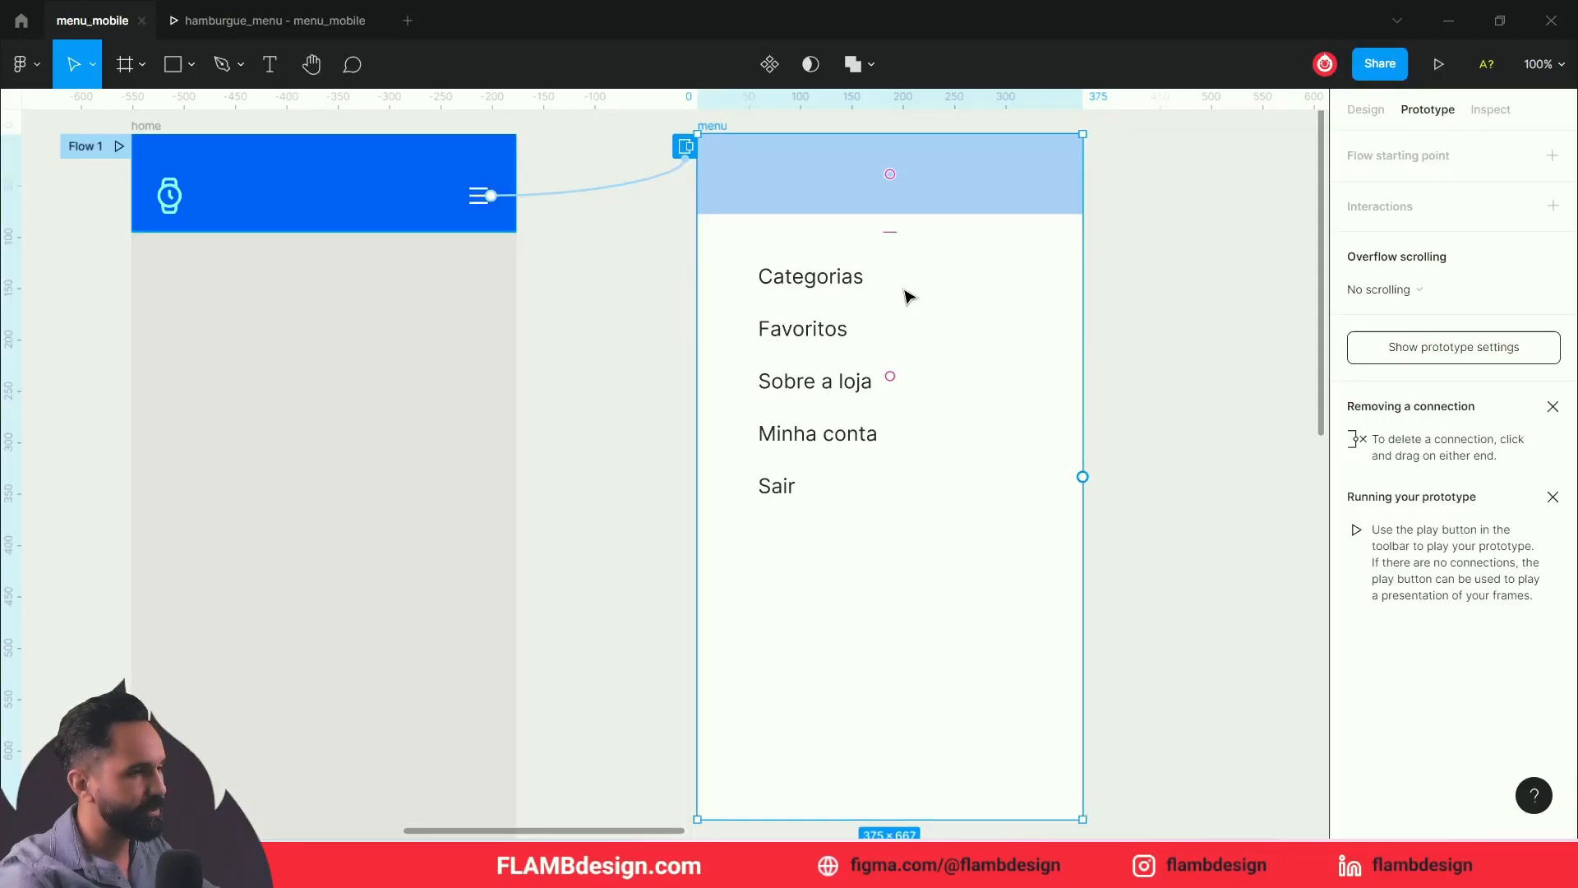
# Step: Set the hamburger icon's overlay animation to Move in, moving upward, with a duration of 150 ms
pyautogui.click(608, 194)
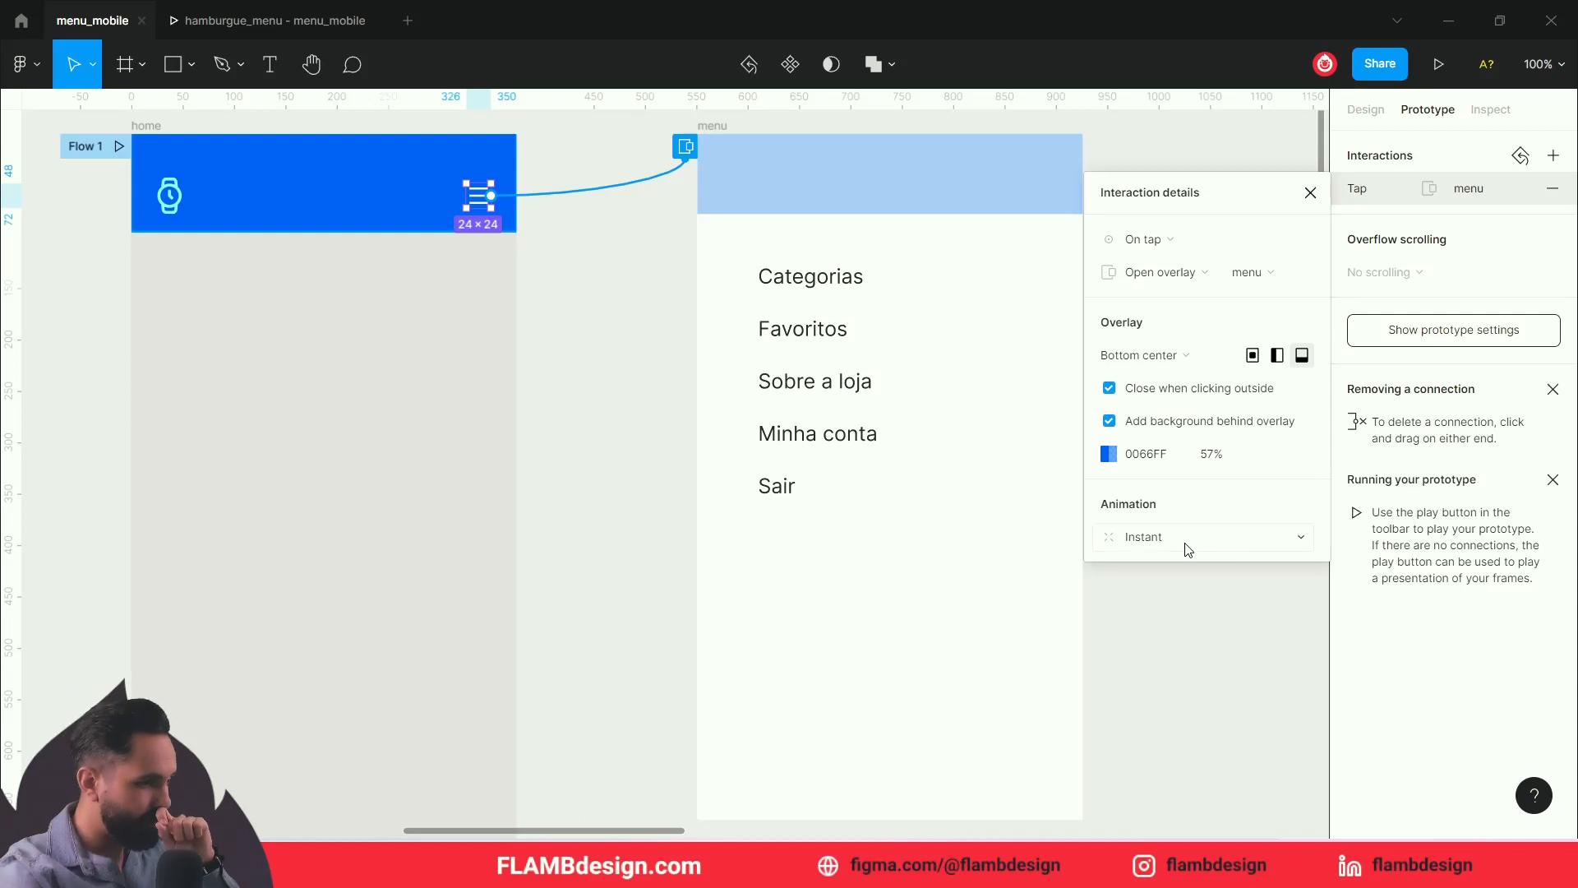
pyautogui.click(1187, 548)
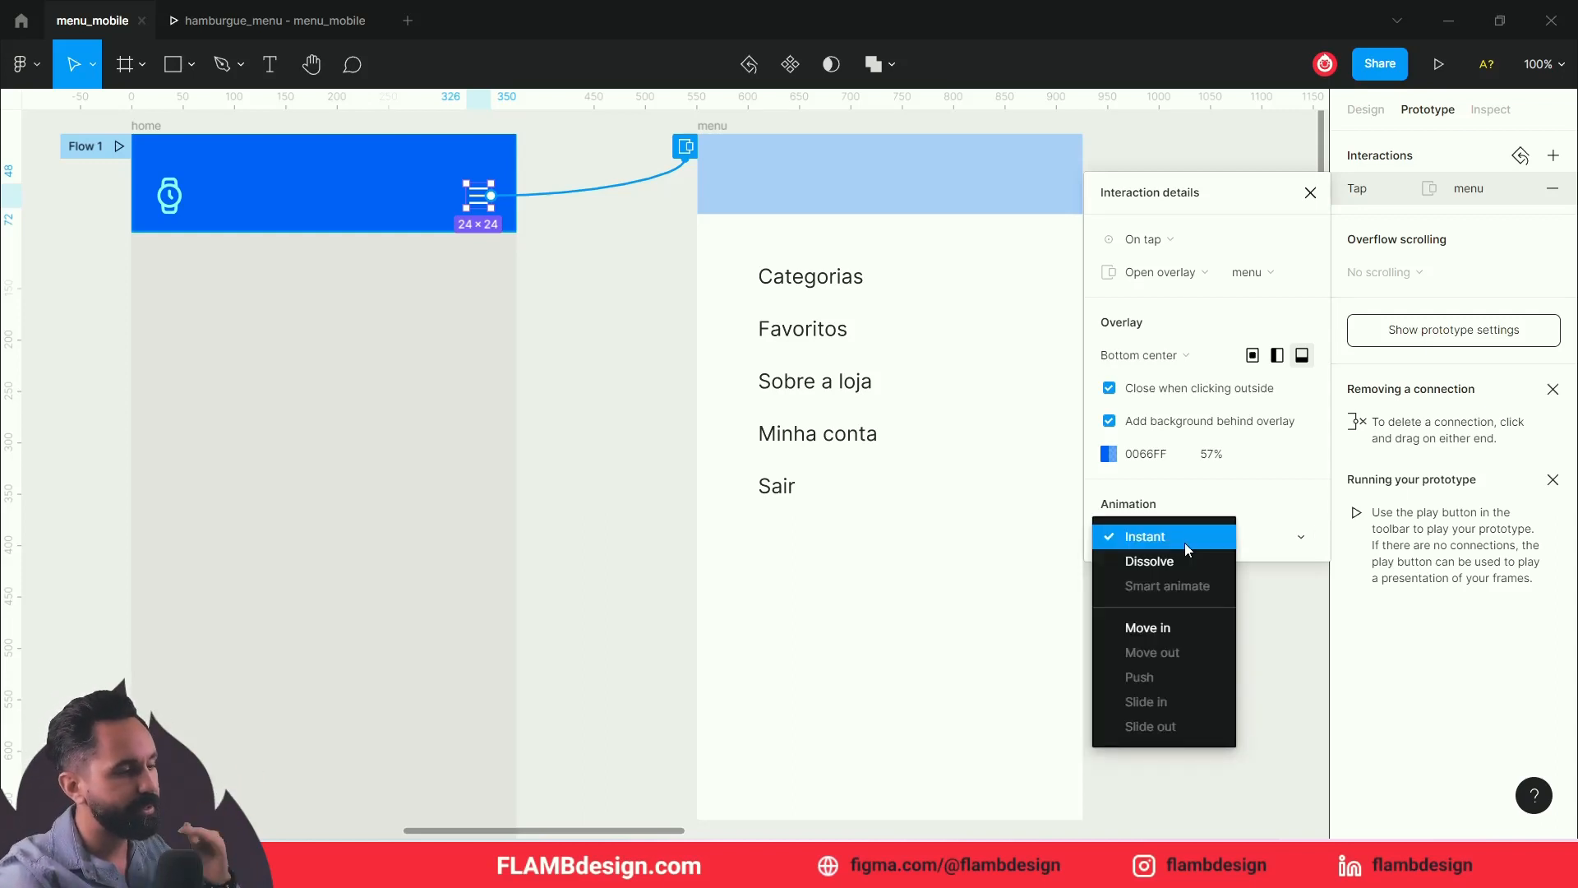
pyautogui.click(1182, 633)
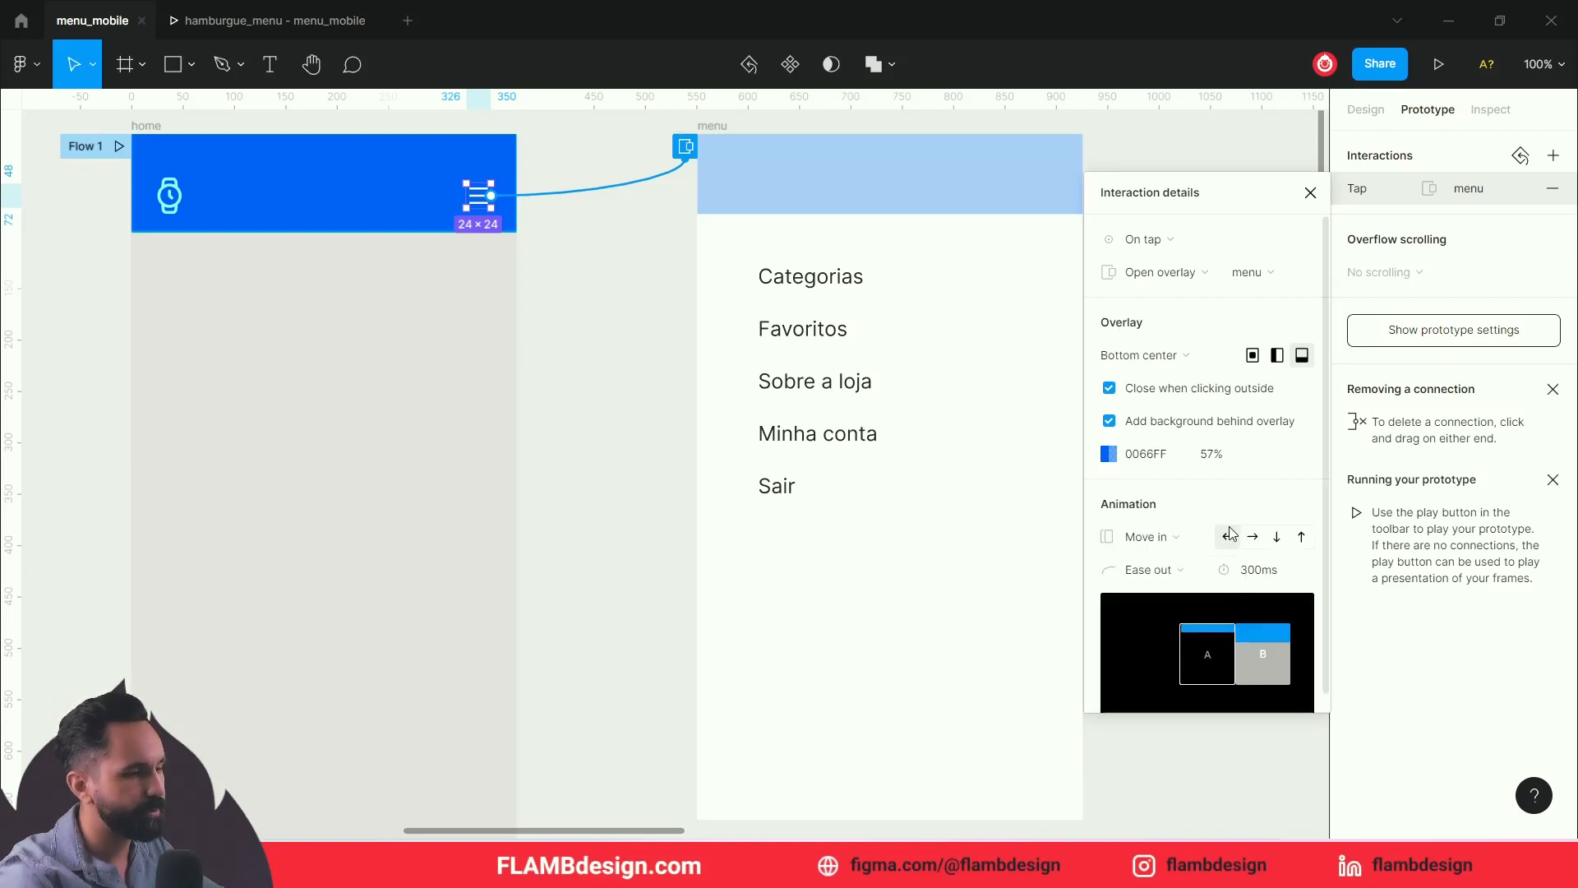
pyautogui.click(1301, 536)
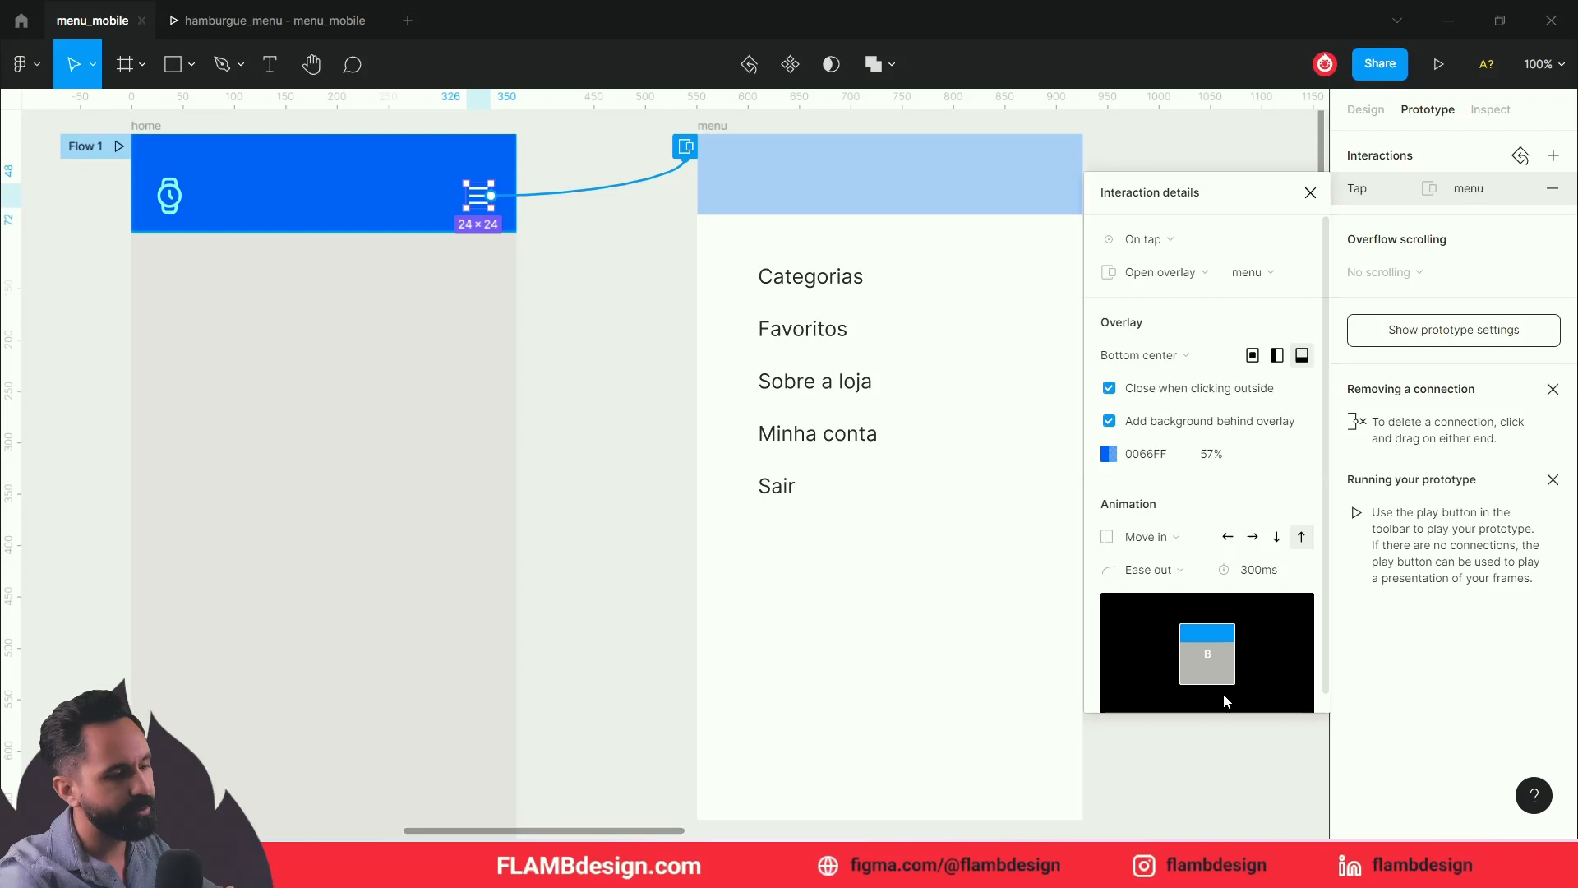
pyautogui.click(1255, 580)
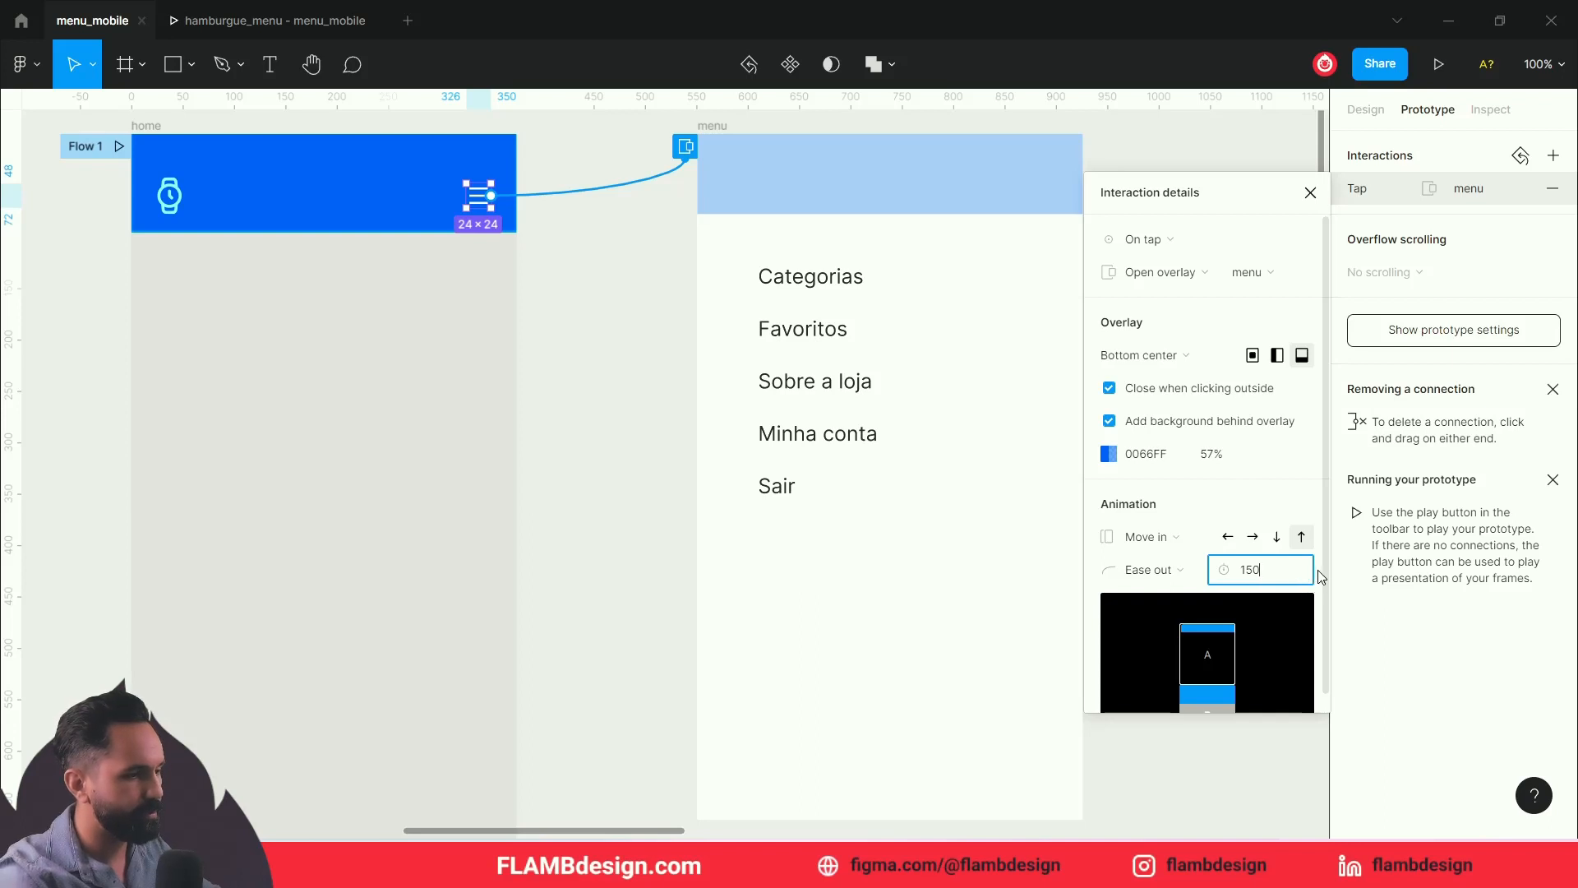
pyautogui.press('Return')
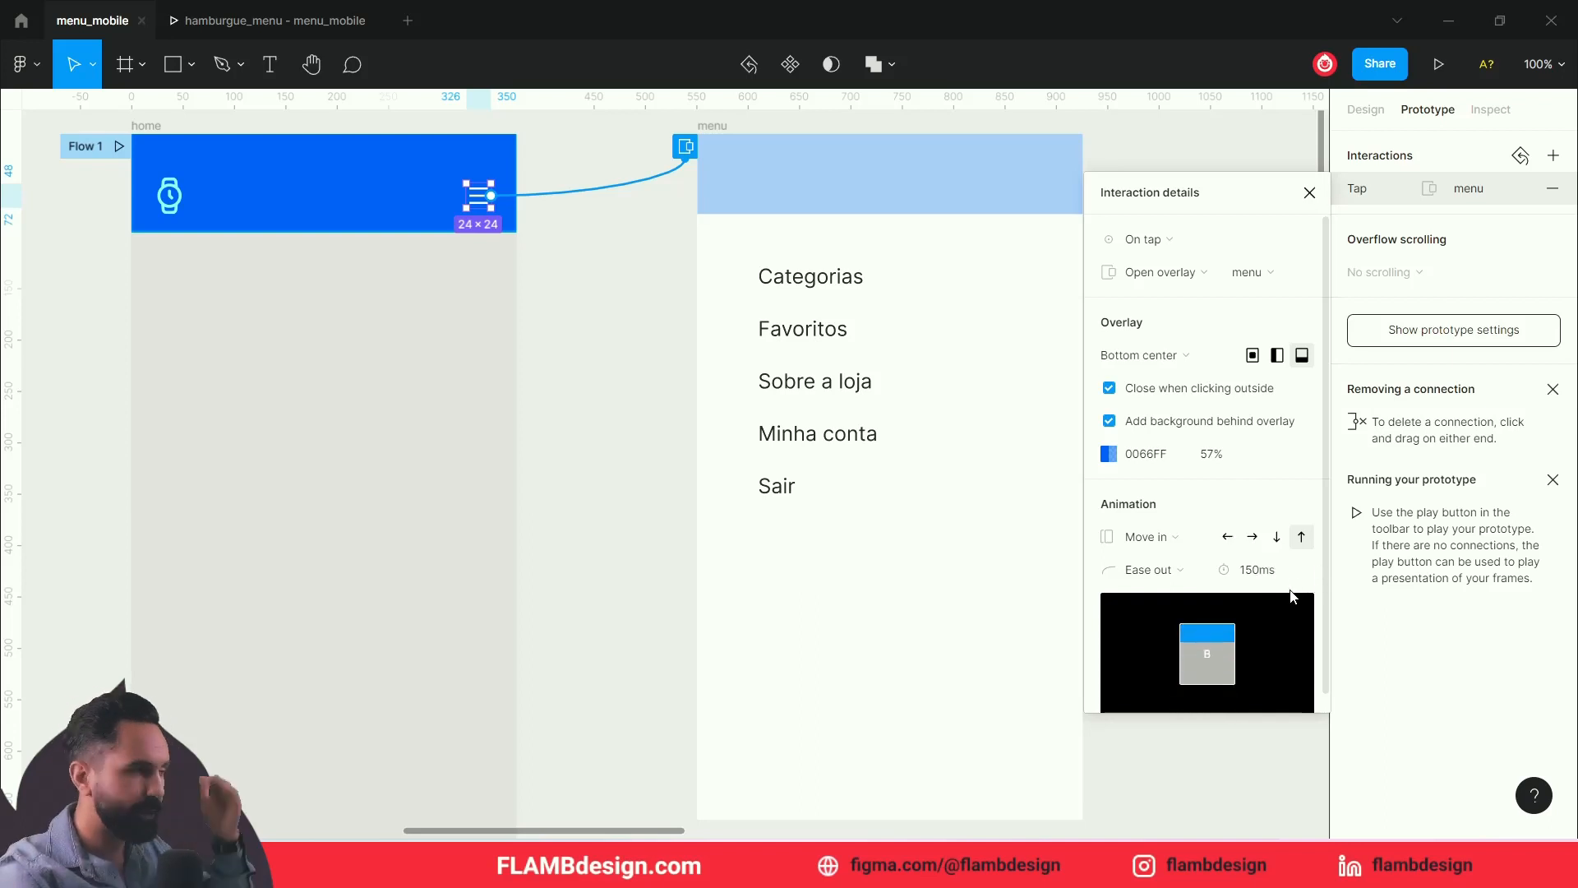
# Step: Test the Move in animation in the prototype preview by repeatedly opening and closing the menu, and return to the design file
pyautogui.click(337, 20)
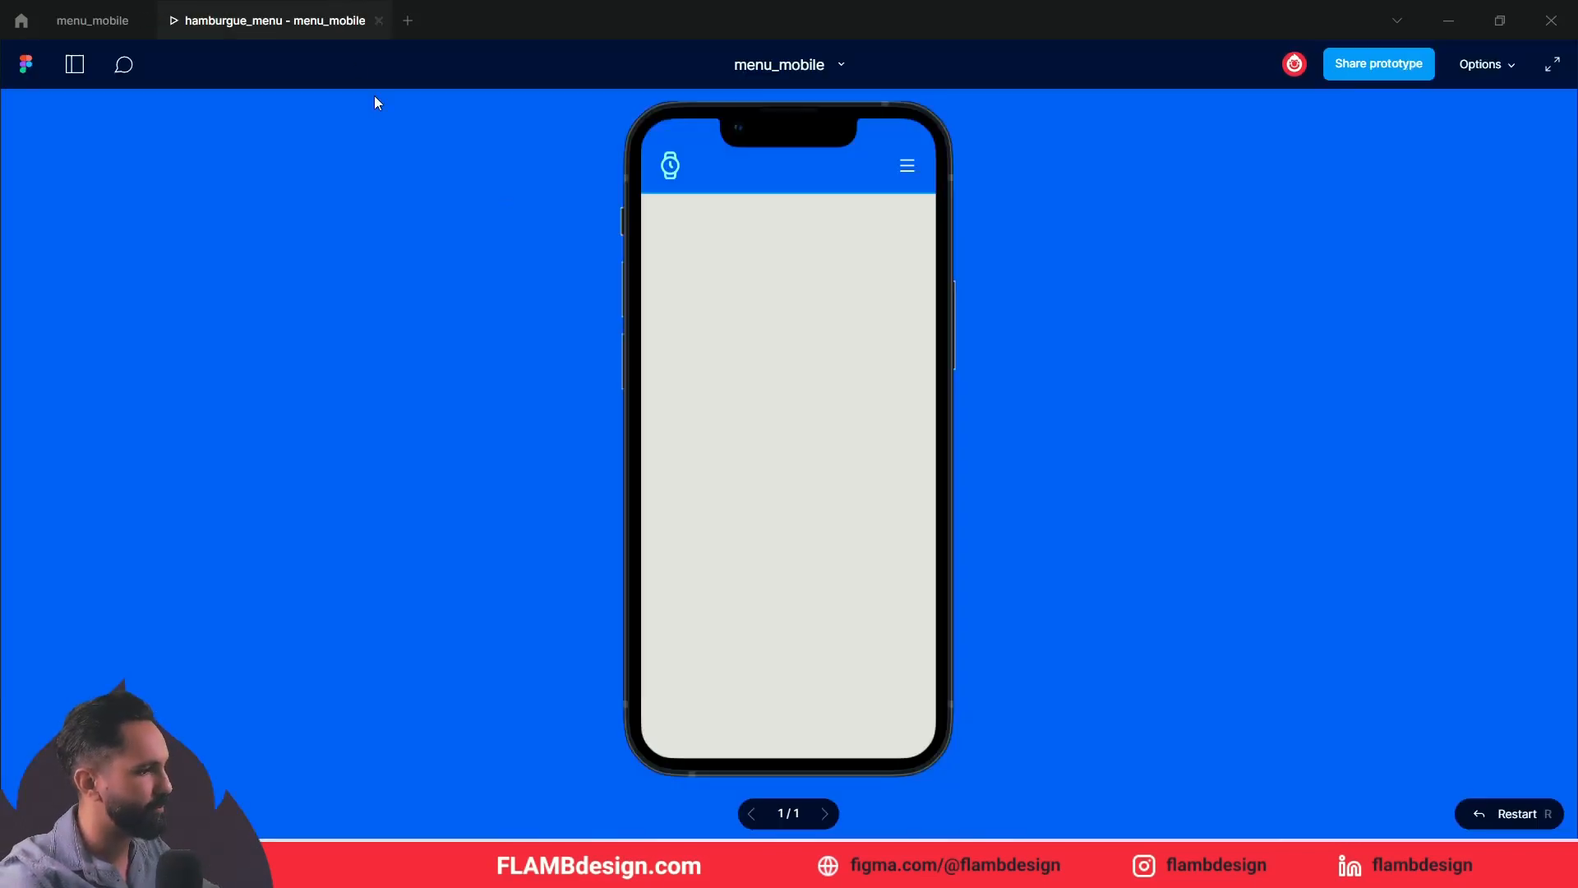
pyautogui.click(914, 170)
pyautogui.click(915, 171)
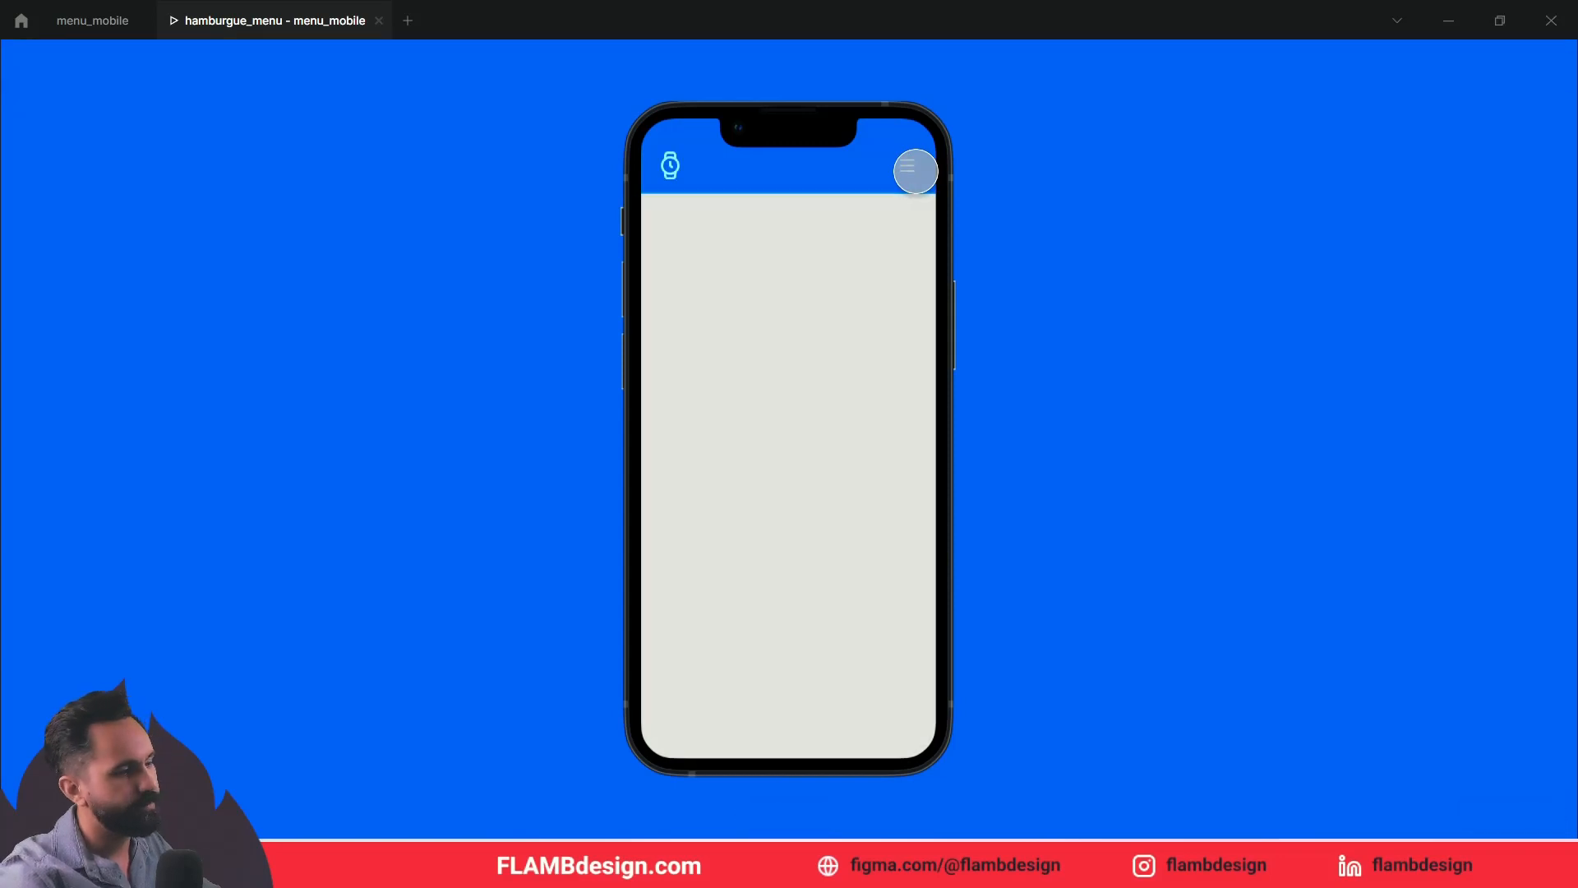
pyautogui.click(915, 171)
pyautogui.click(914, 171)
pyautogui.click(914, 171)
pyautogui.click(914, 171)
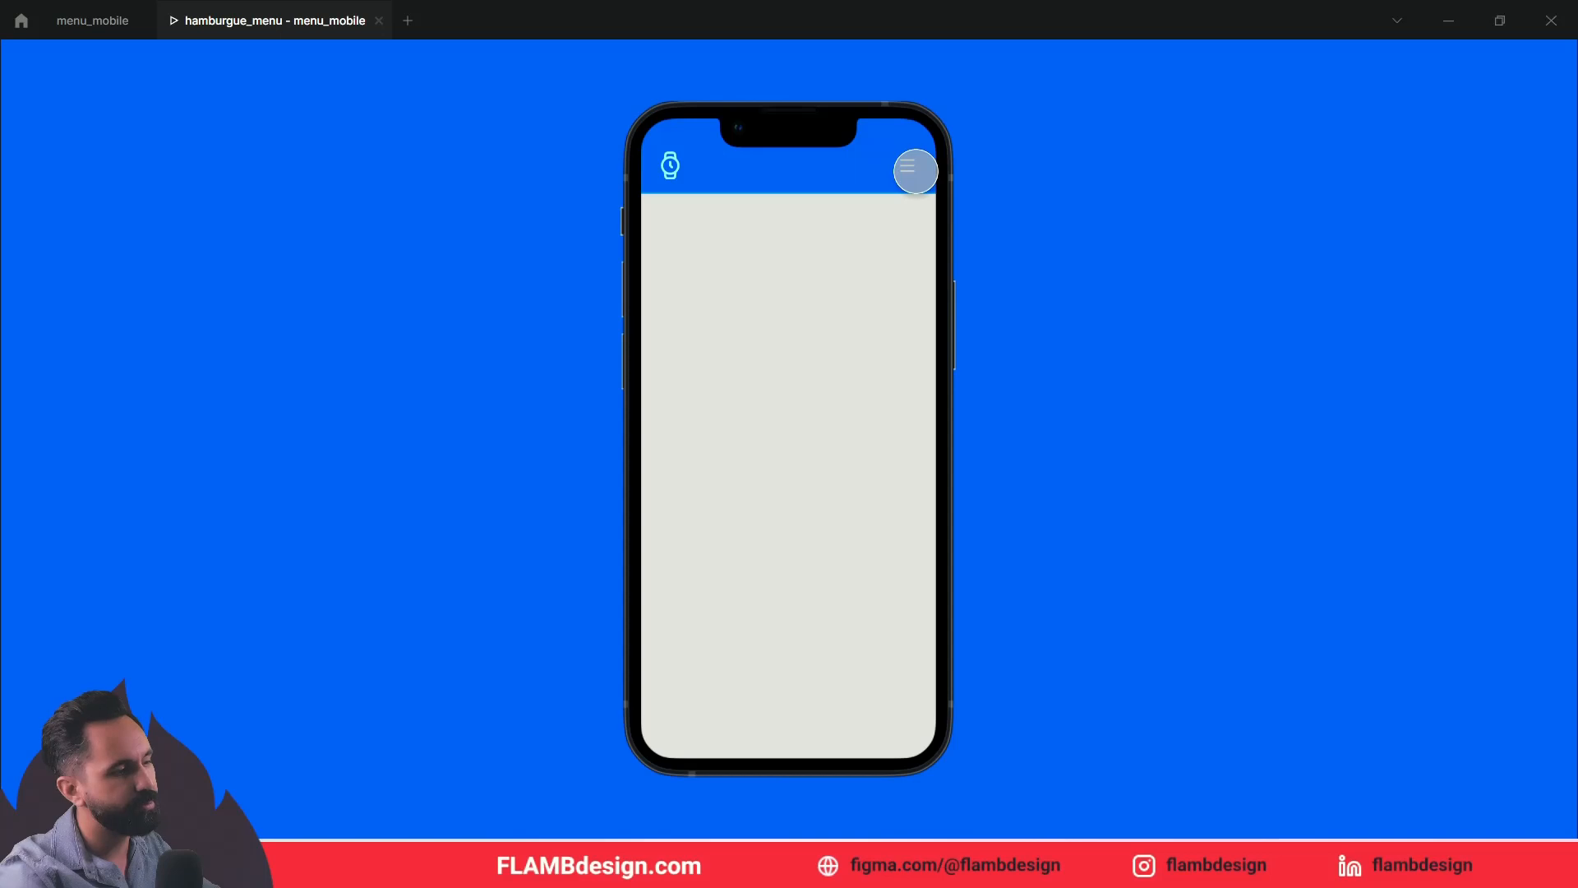
pyautogui.click(914, 171)
pyautogui.click(915, 171)
pyautogui.click(915, 171)
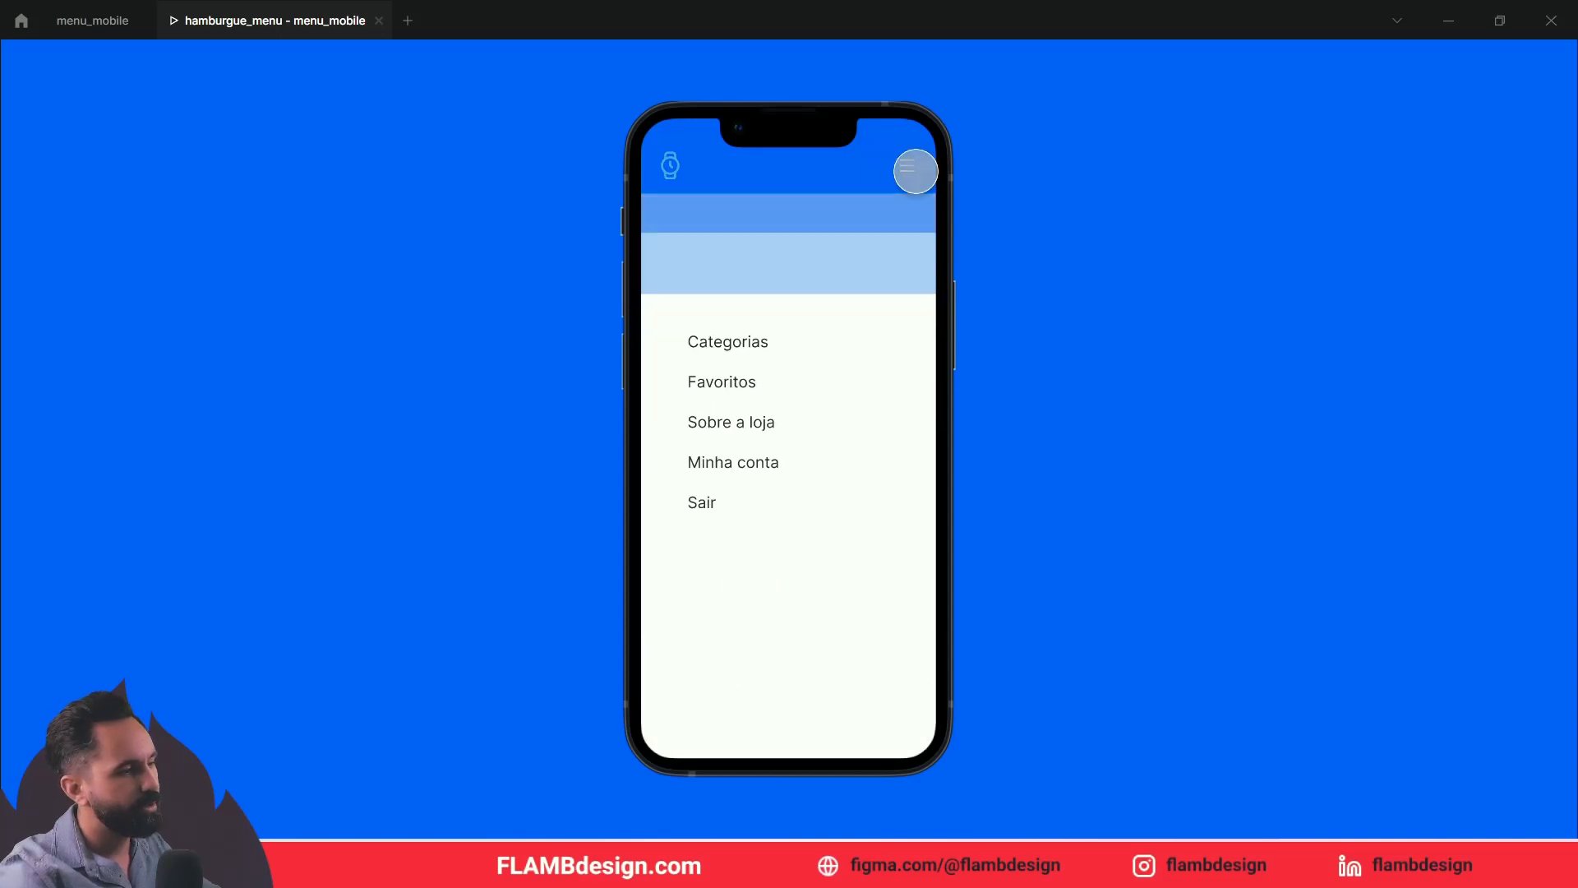
pyautogui.click(92, 20)
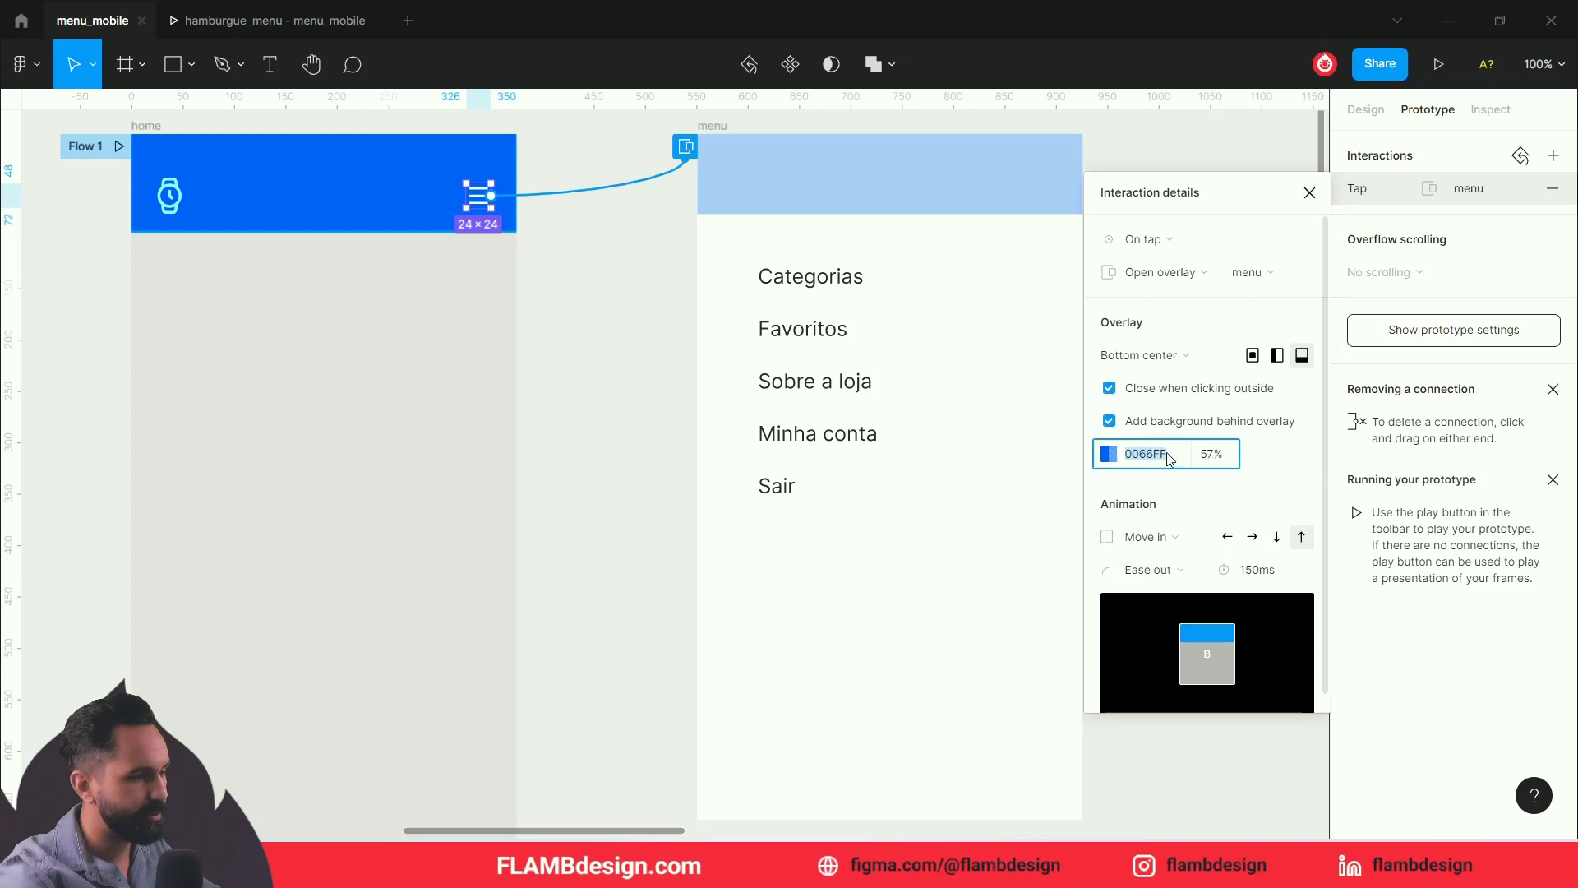
# Step: Set the background behind the menu overlay to dark gray 272727 at 25% opacity
pyautogui.click(1108, 454)
pyautogui.click(881, 520)
pyautogui.moveTo(882, 530); pyautogui.dragTo(831, 534)
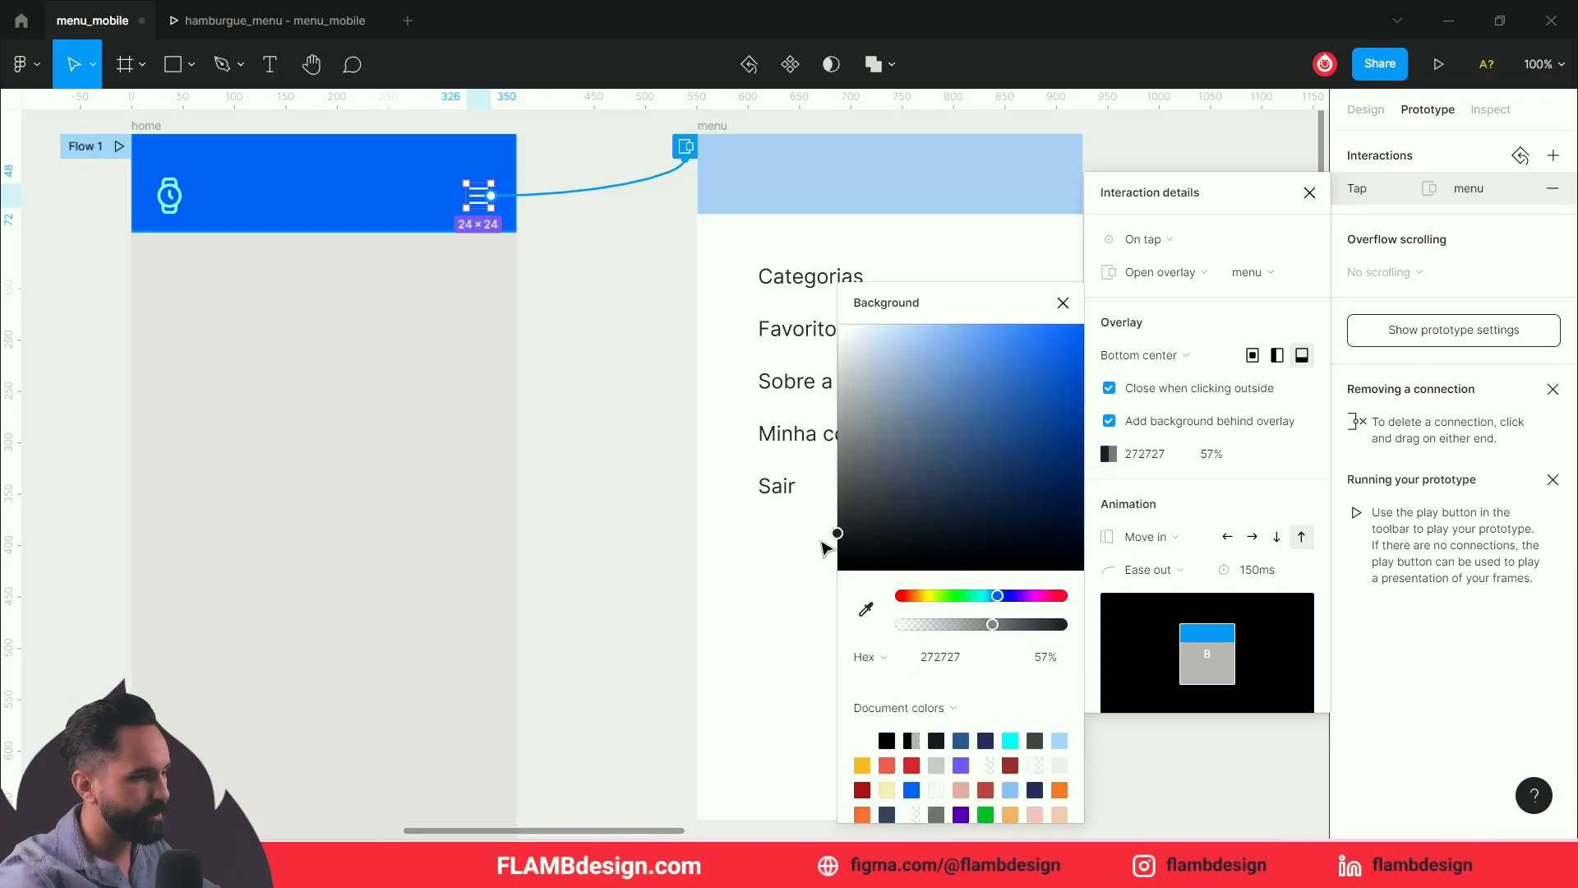
pyautogui.click(1211, 454)
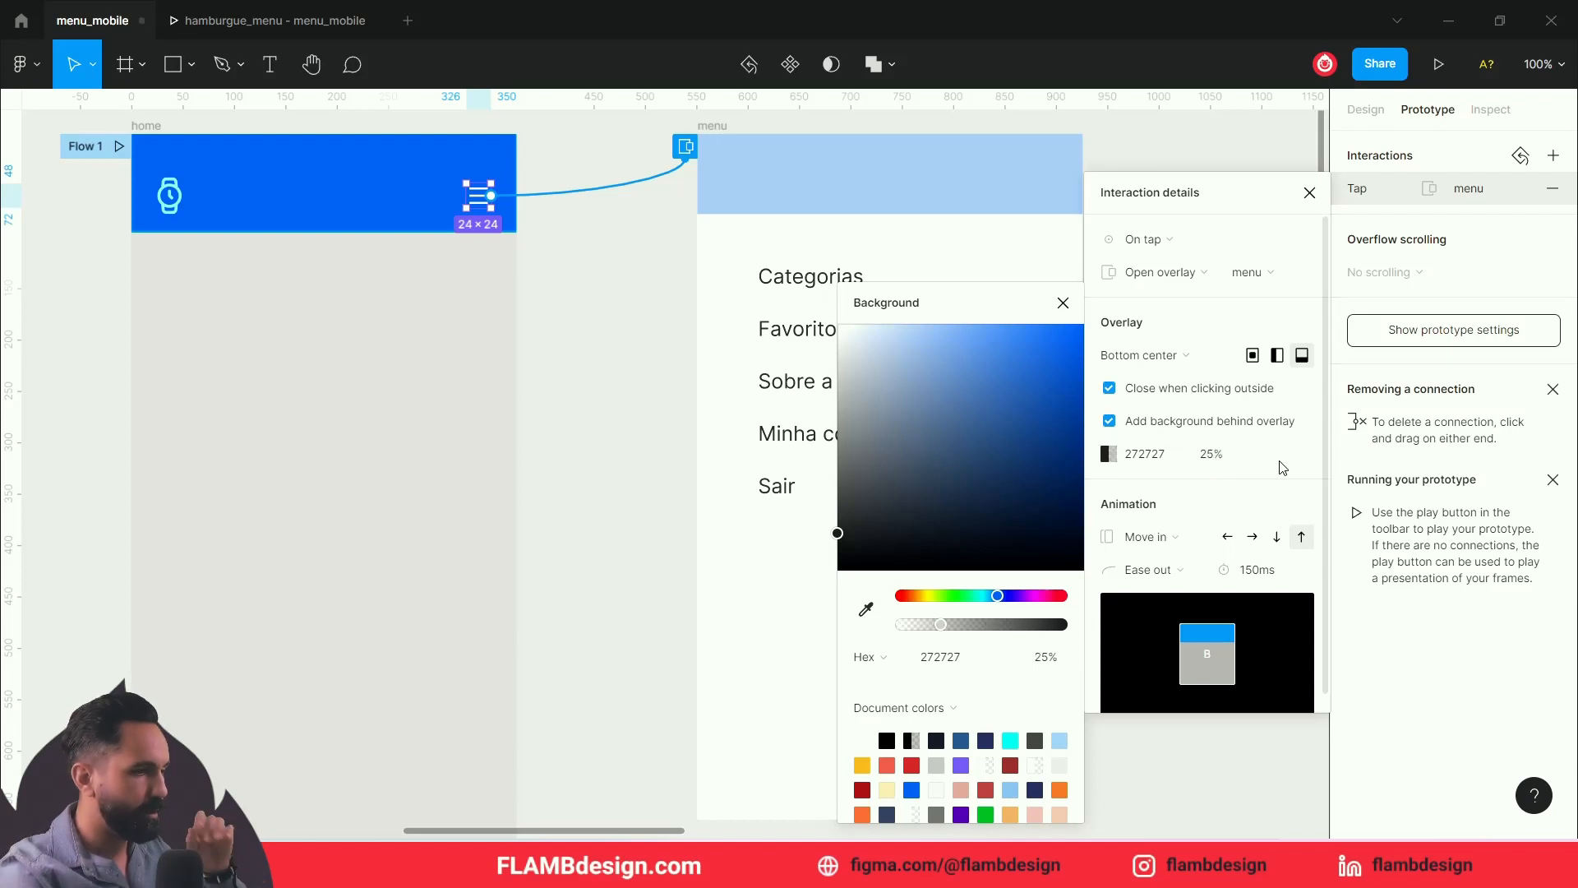
pyautogui.press('Return')
# Step: Test the dark overlay background and menu animation in the prototype preview by opening and closing the menu several times
pyautogui.click(308, 25)
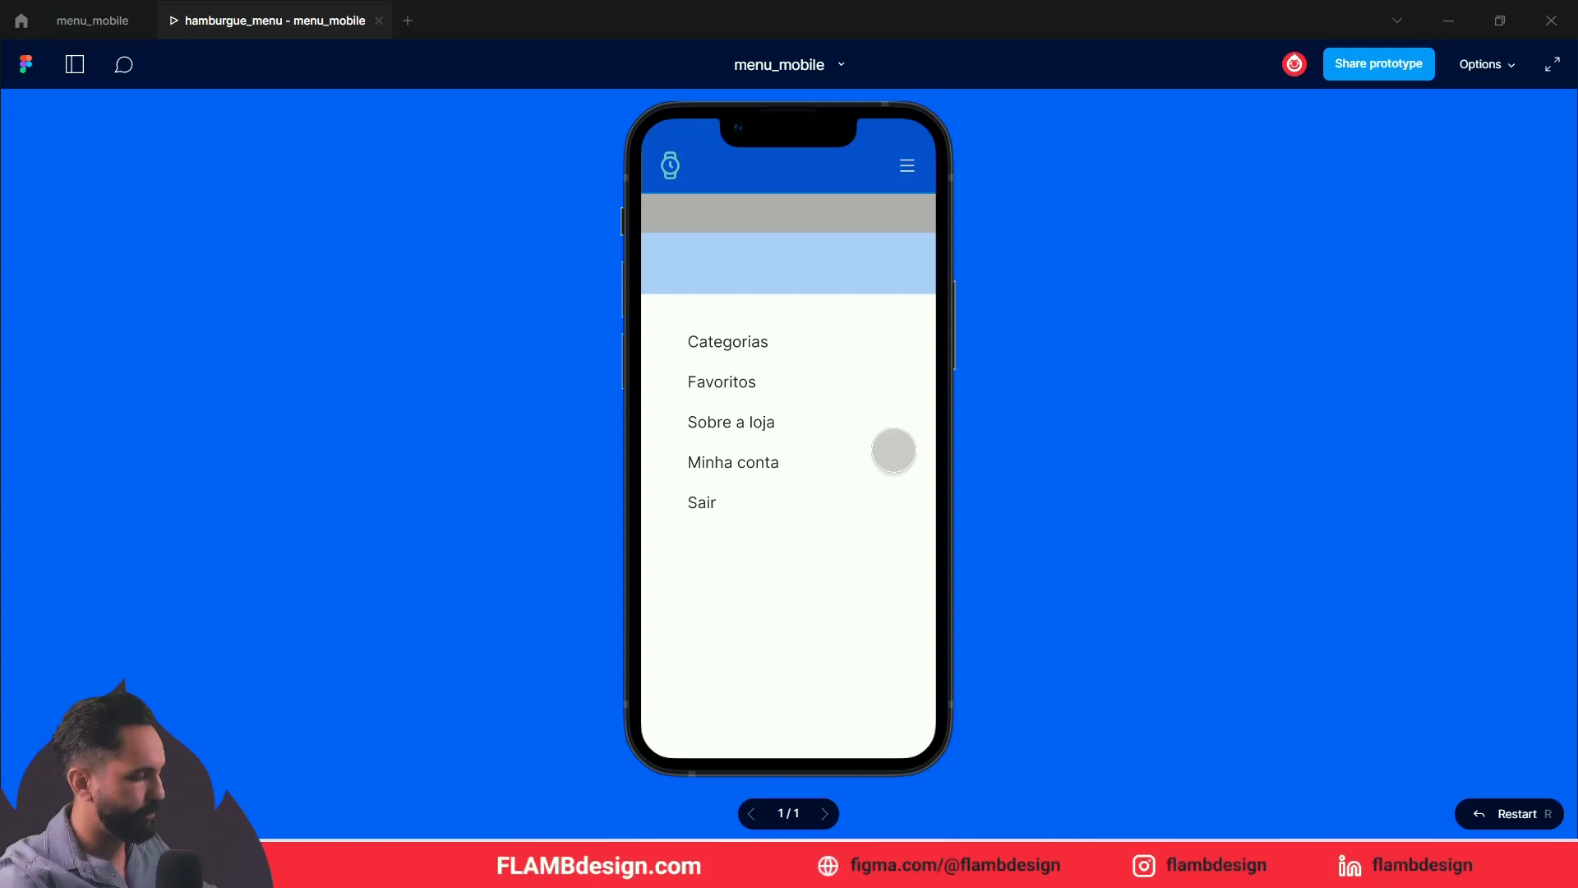
pyautogui.click(893, 450)
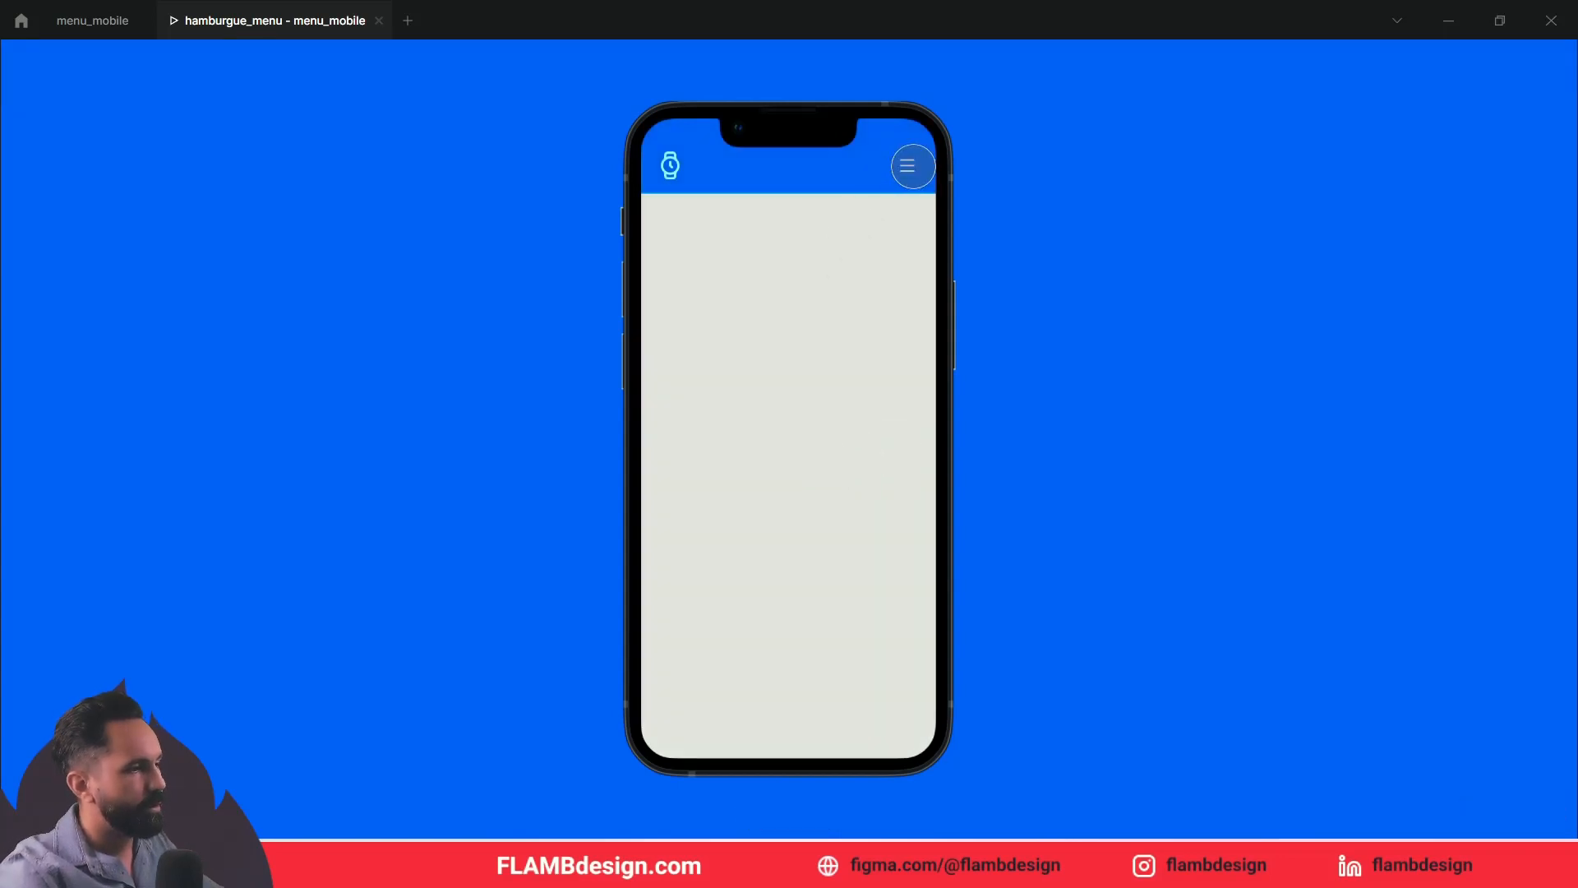
pyautogui.click(913, 166)
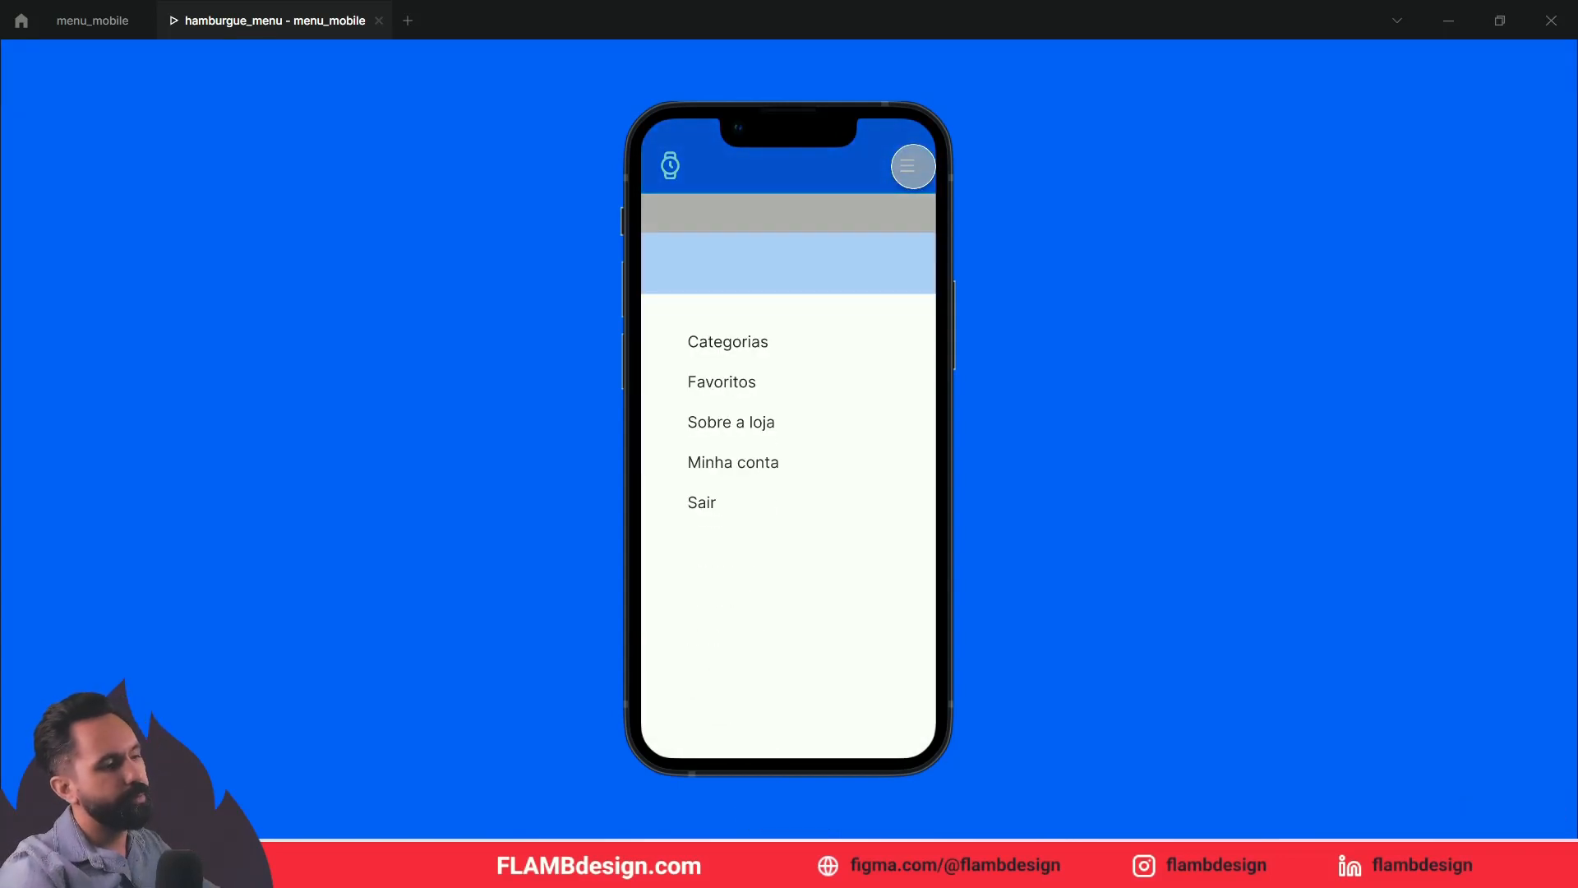
pyautogui.click(912, 166)
pyautogui.click(912, 166)
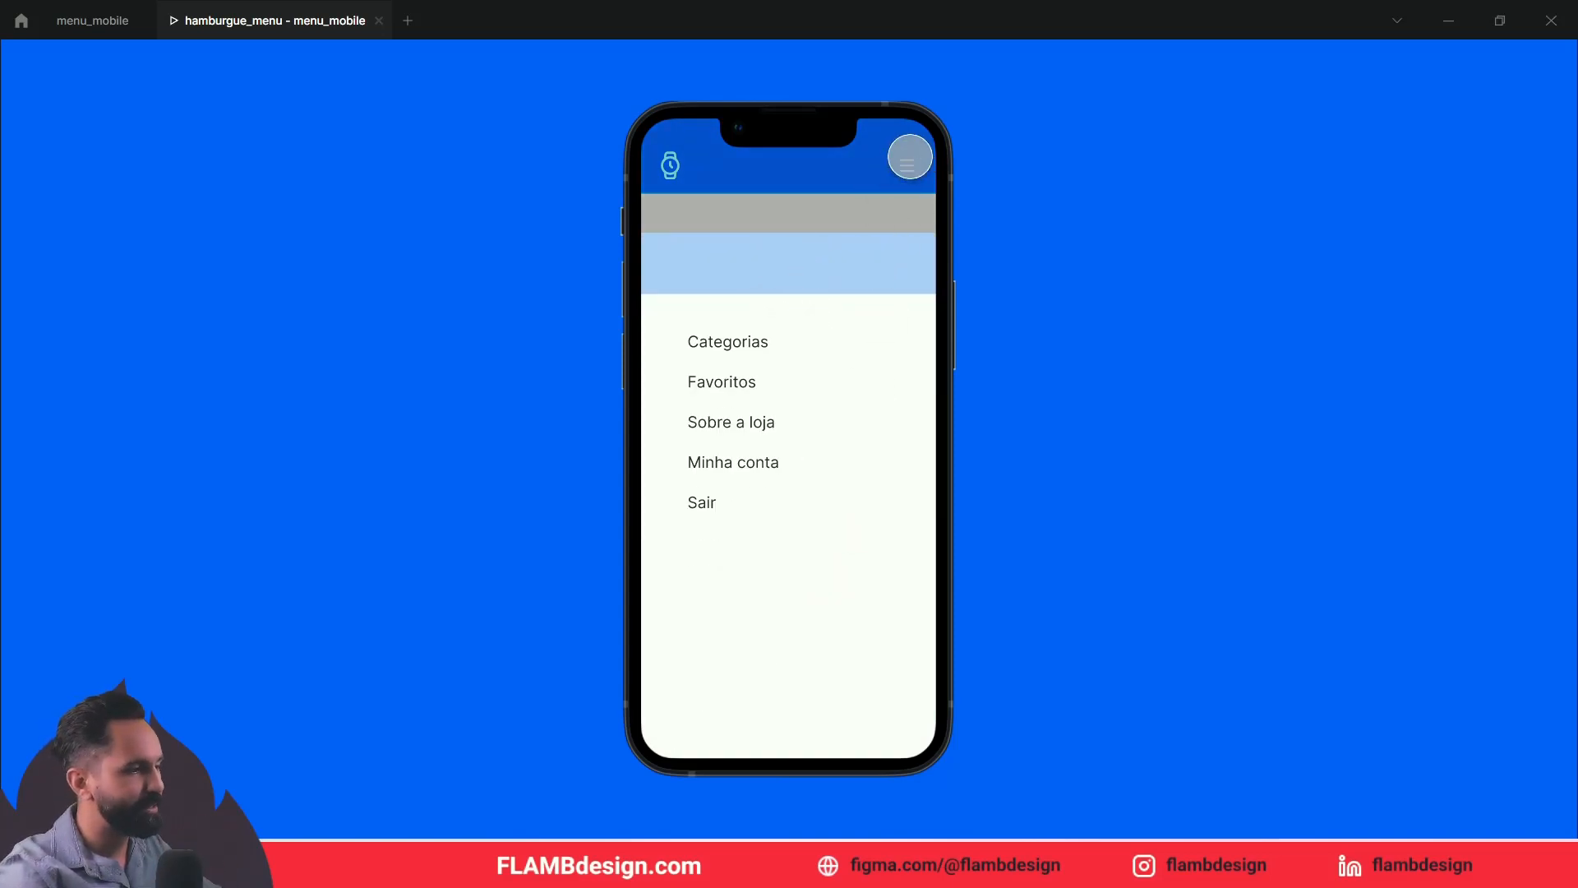
pyautogui.click(910, 158)
pyautogui.click(909, 157)
pyautogui.click(910, 158)
pyautogui.click(909, 158)
pyautogui.click(910, 158)
pyautogui.click(910, 158)
pyautogui.click(910, 158)
pyautogui.click(910, 157)
pyautogui.click(910, 158)
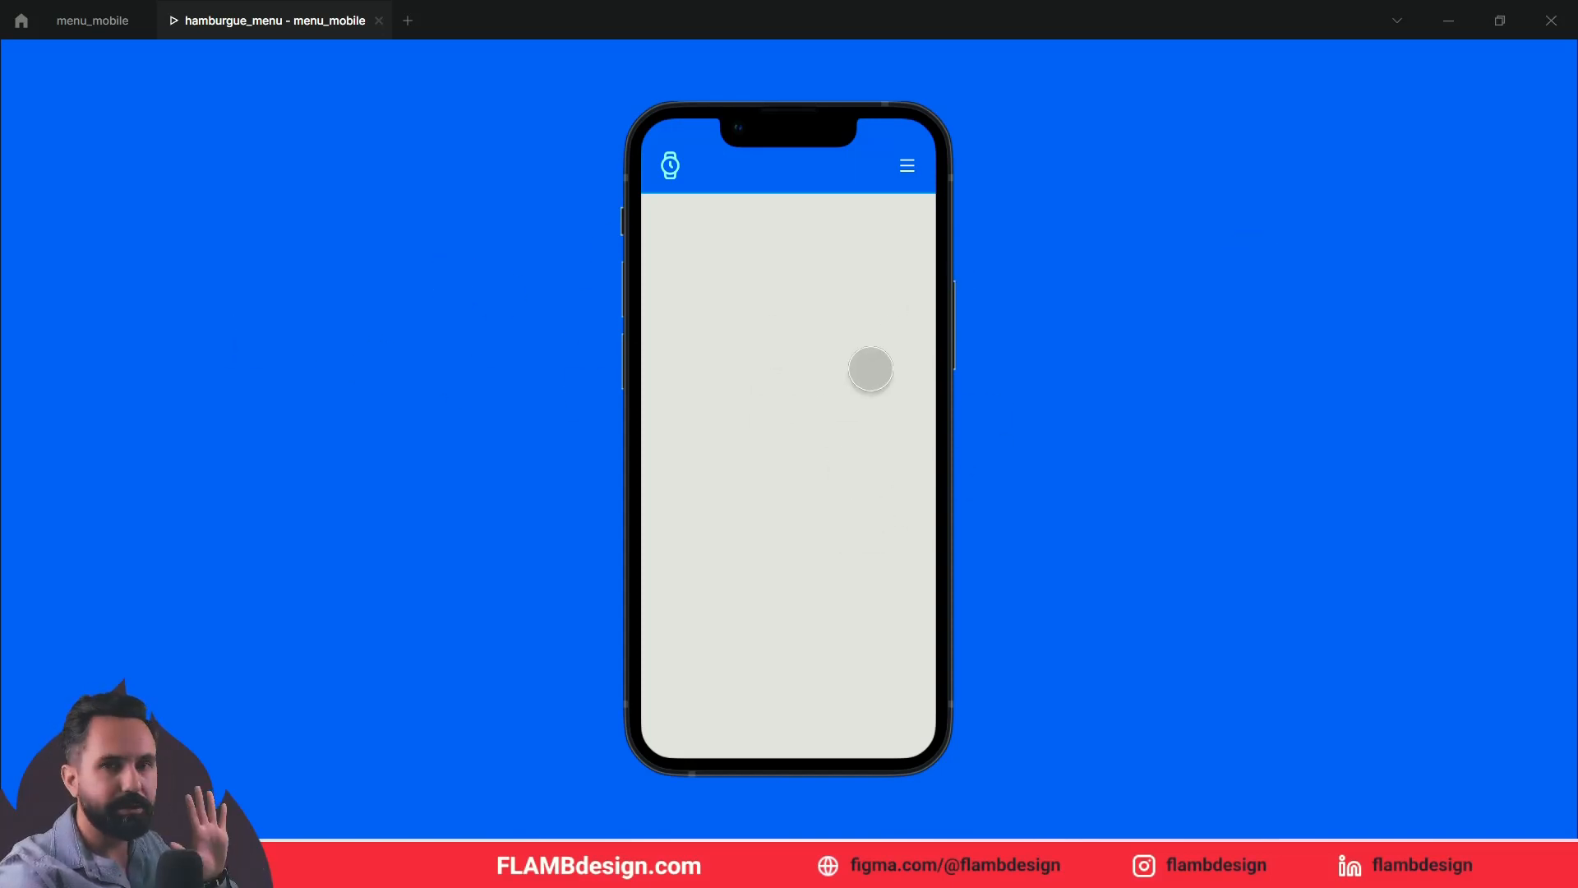
# Step: Set the menu overlay's position to Centered and open the menu in the prototype preview to check it
pyautogui.click(79, 25)
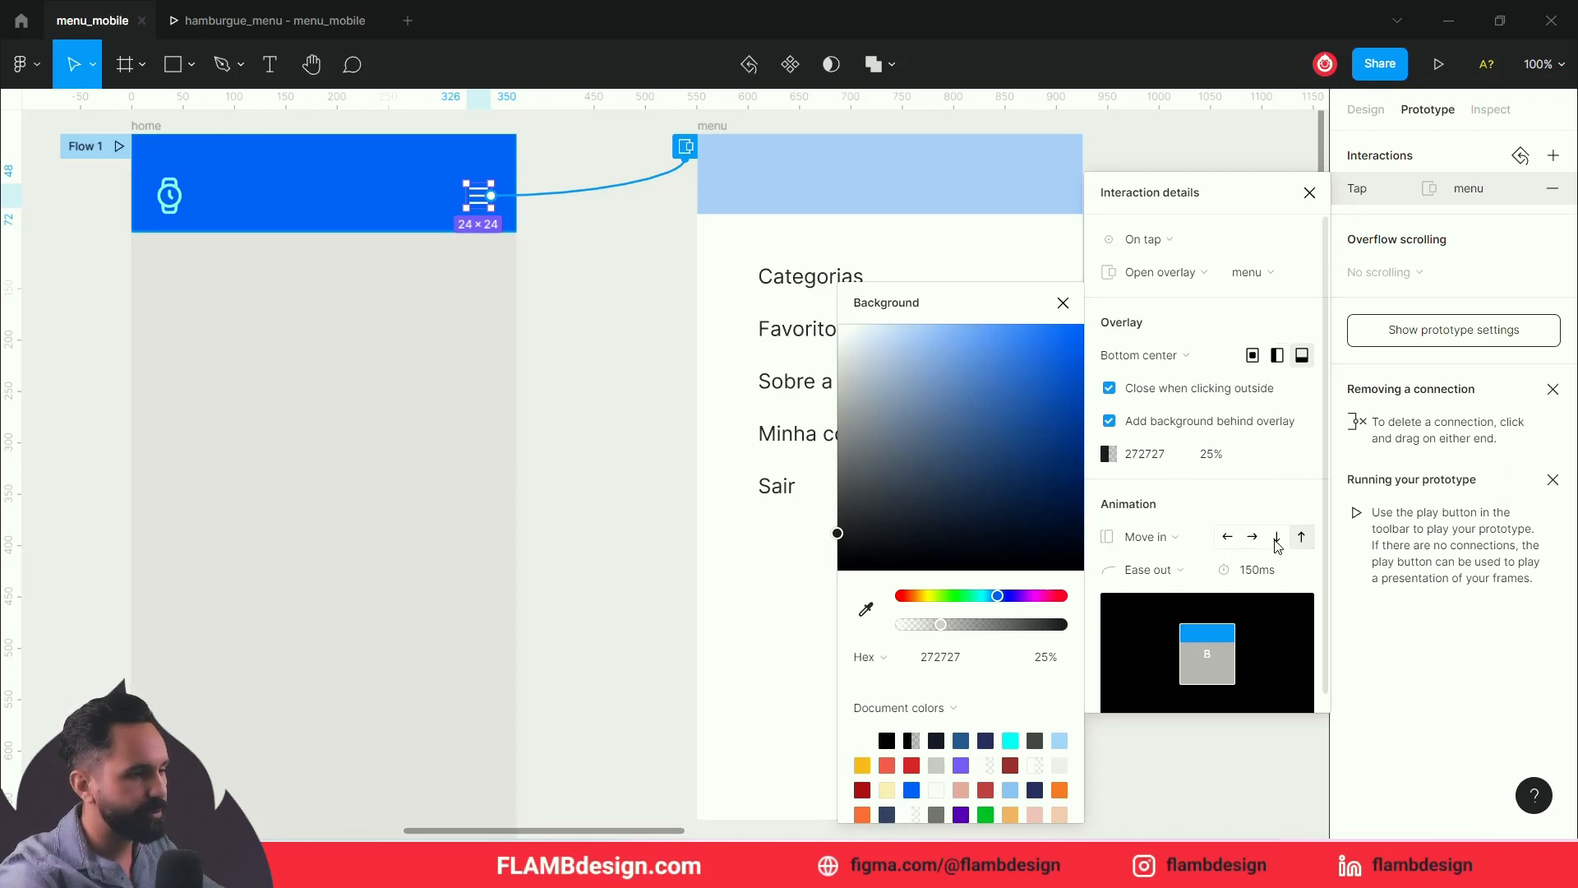
pyautogui.click(1252, 356)
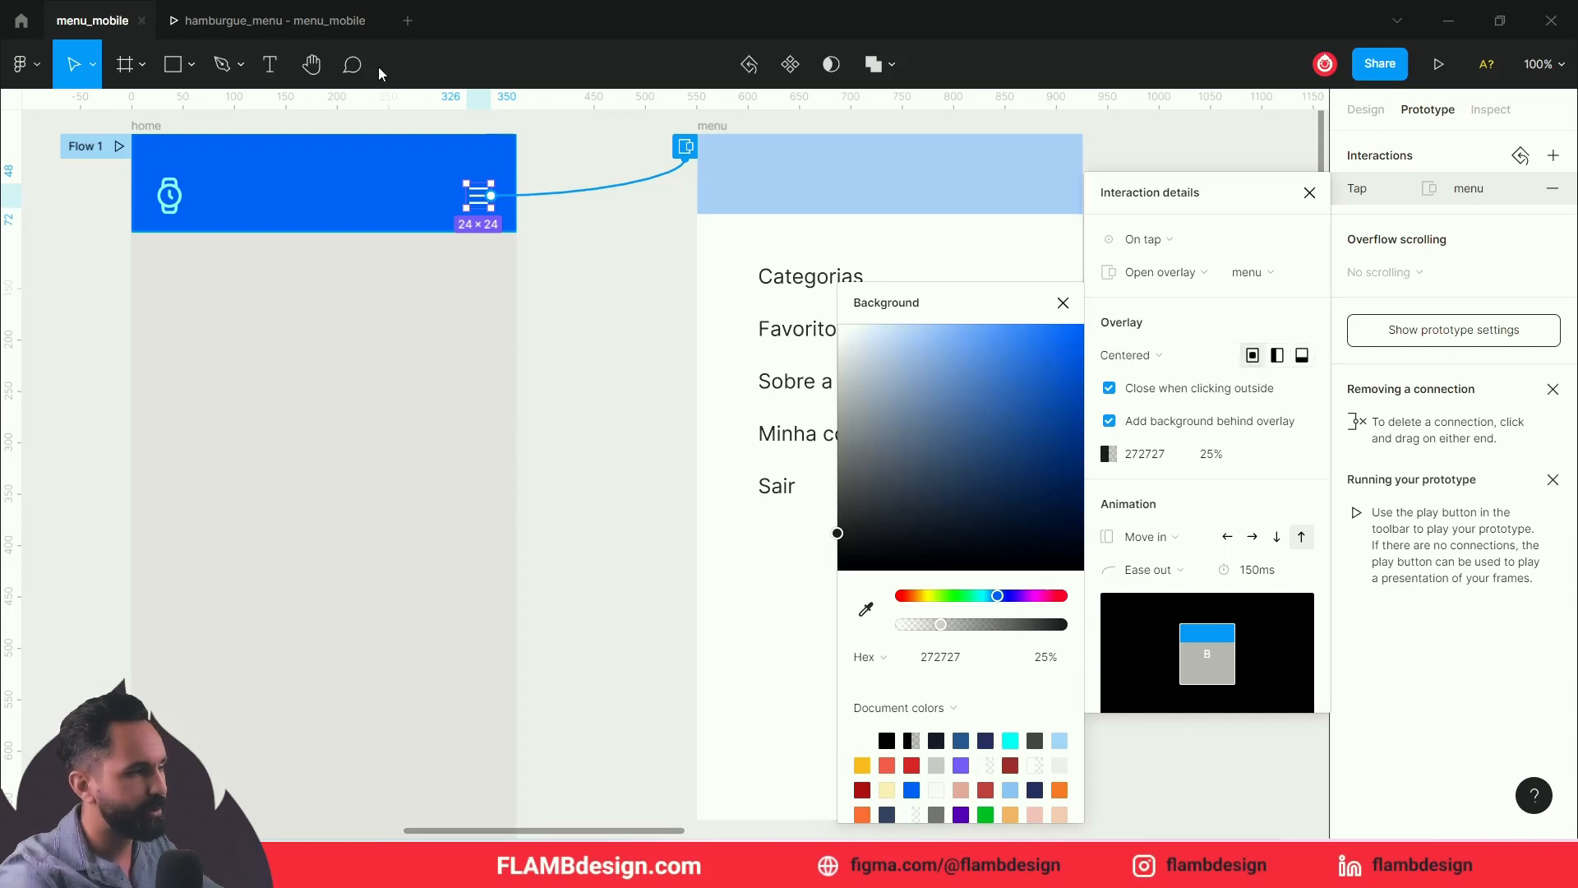
pyautogui.click(277, 20)
pyautogui.click(907, 165)
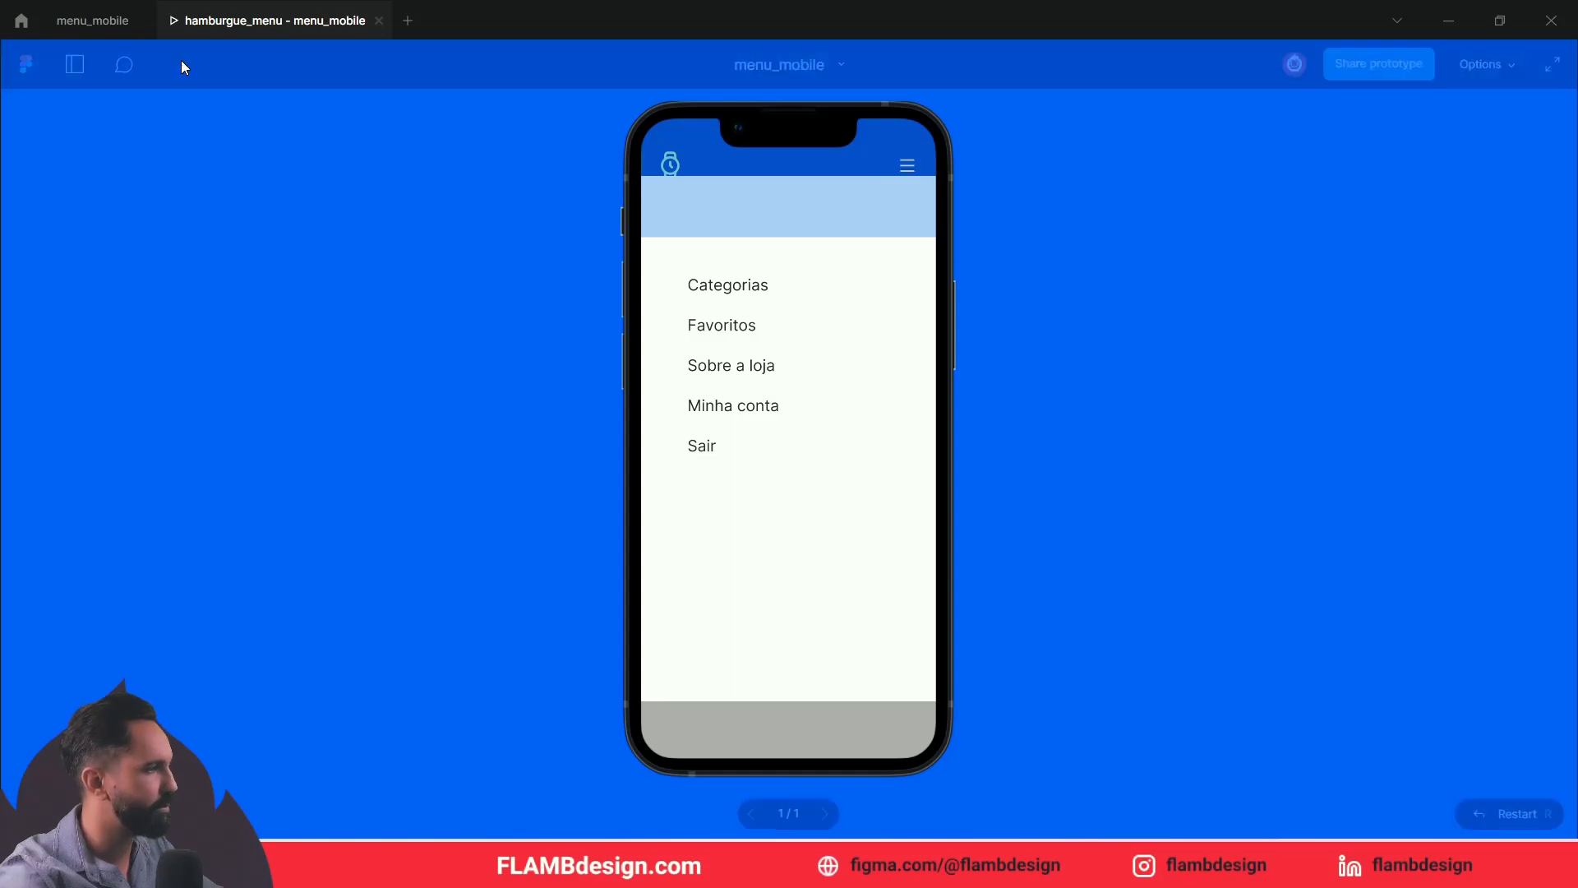
# Step: Return to the design file and set the menu overlay's position to Top right
pyautogui.click(105, 26)
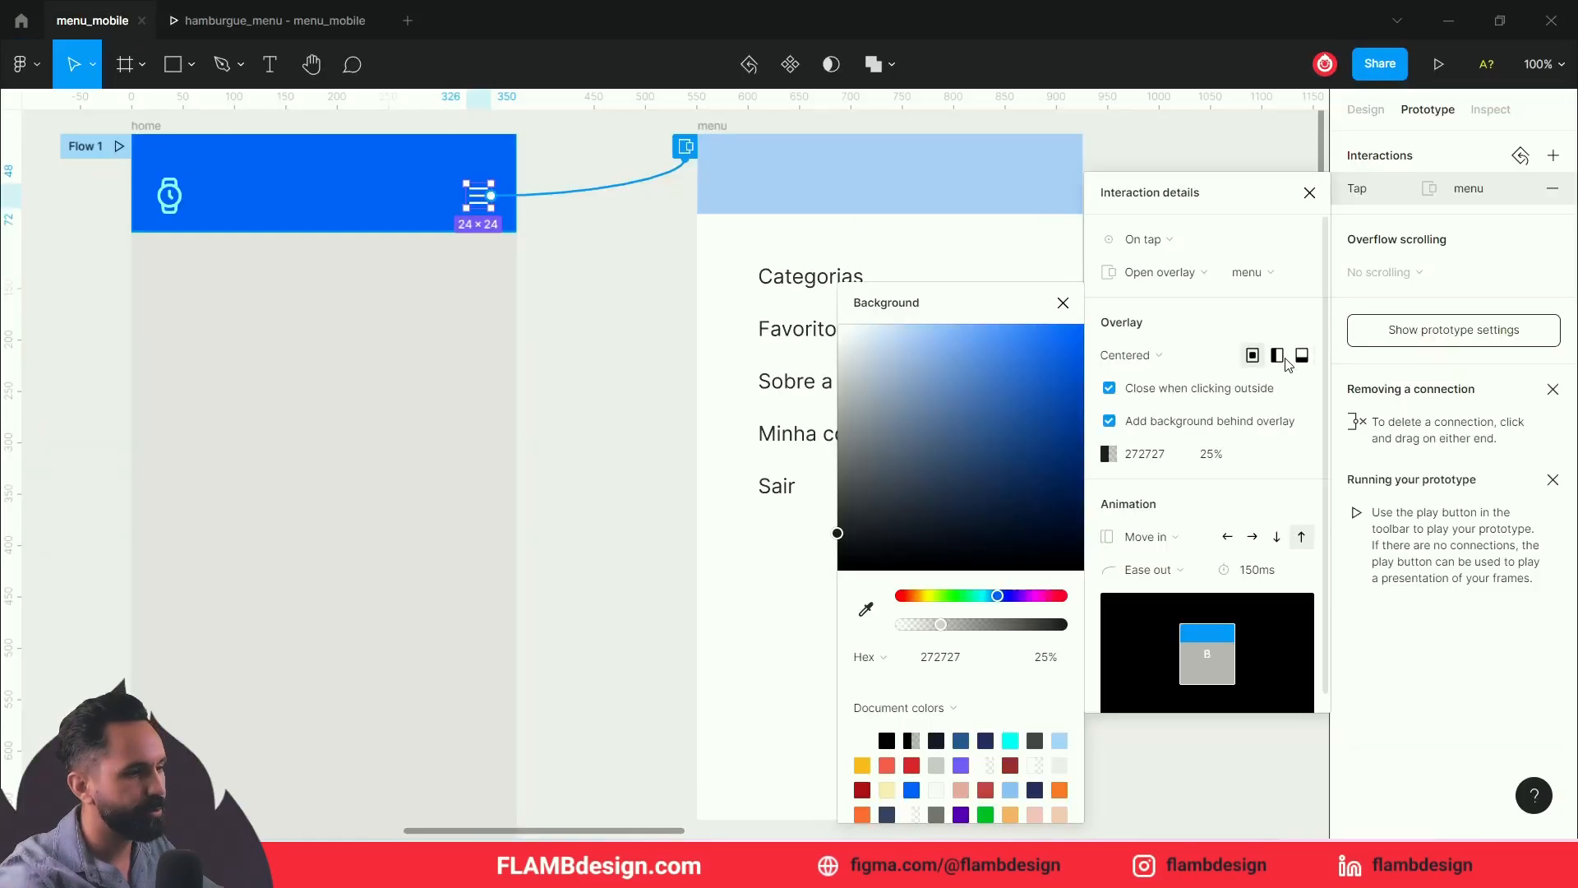
pyautogui.click(1186, 355)
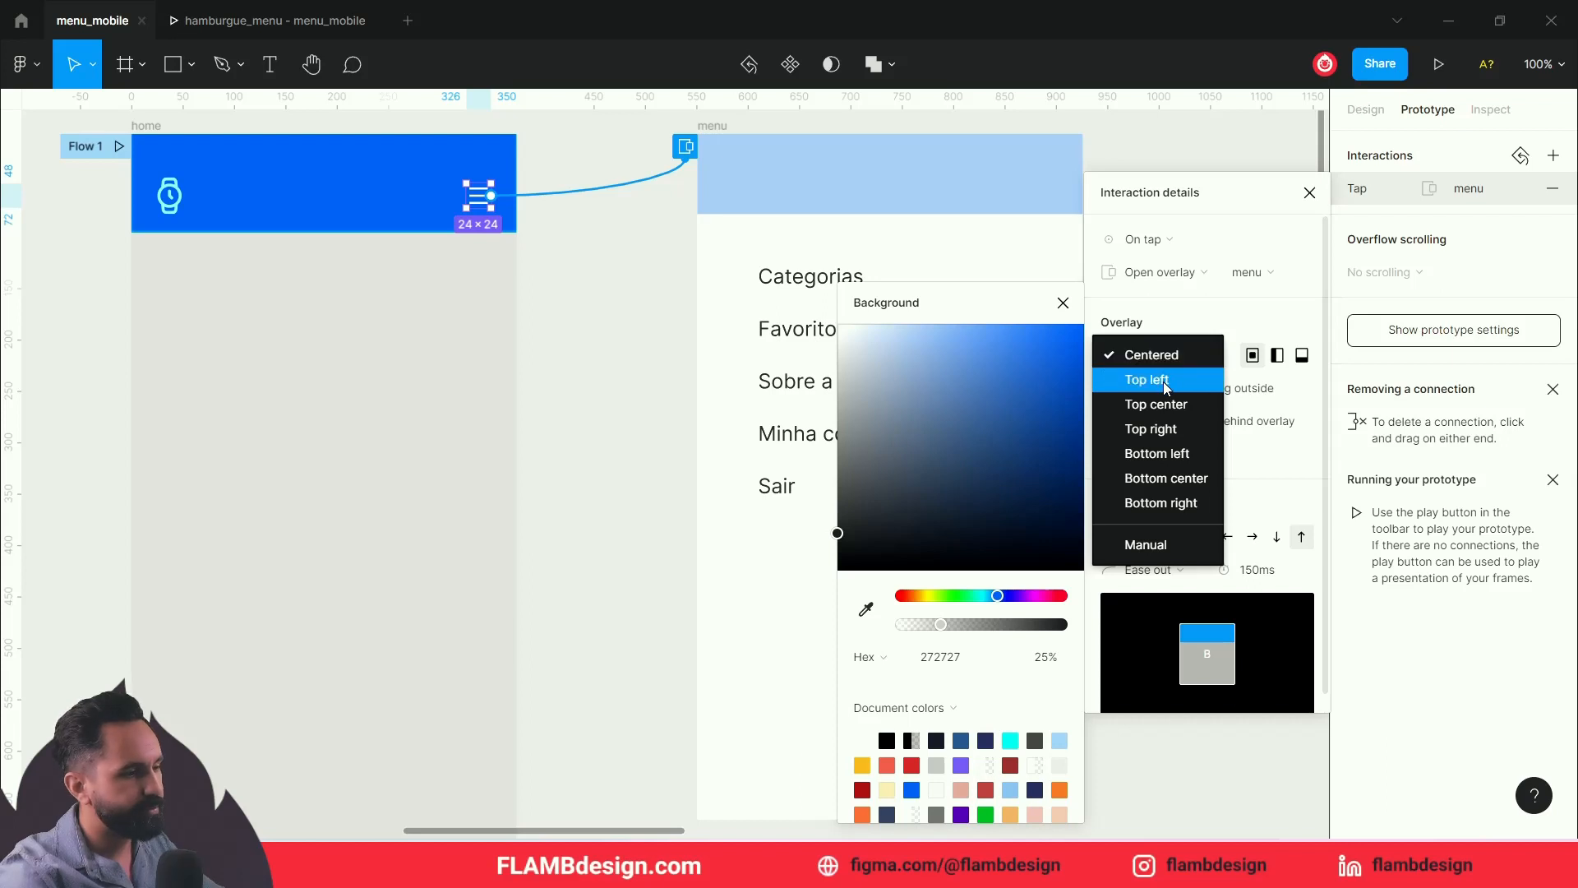
pyautogui.click(1167, 428)
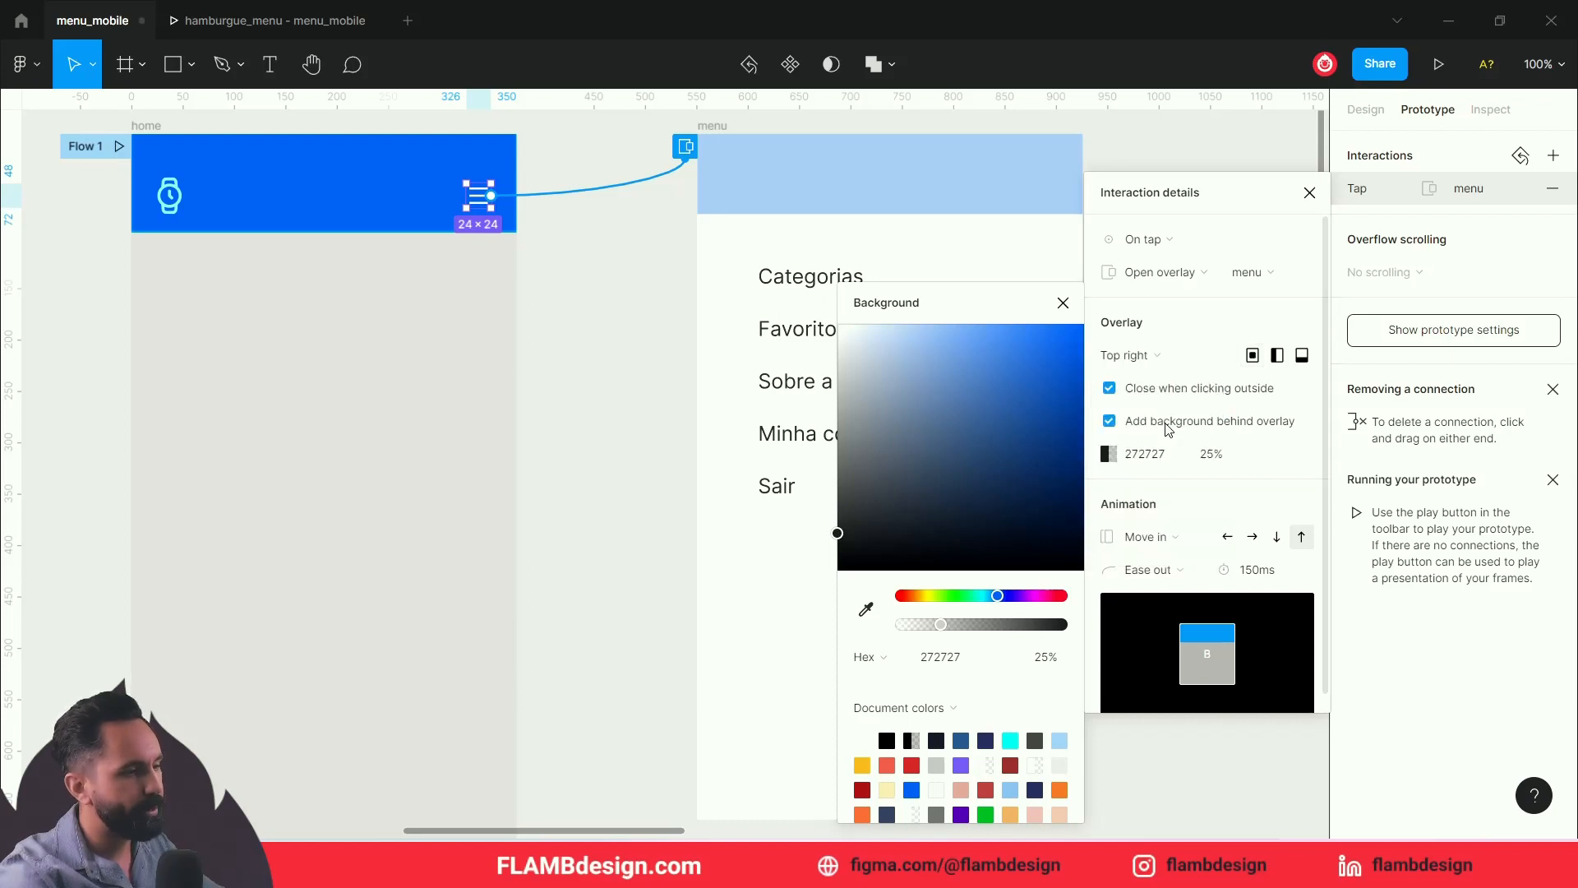
# Step: Test the new overlay position in the prototype preview by opening and closing the menu repeatedly with the hamburger icon
pyautogui.click(308, 27)
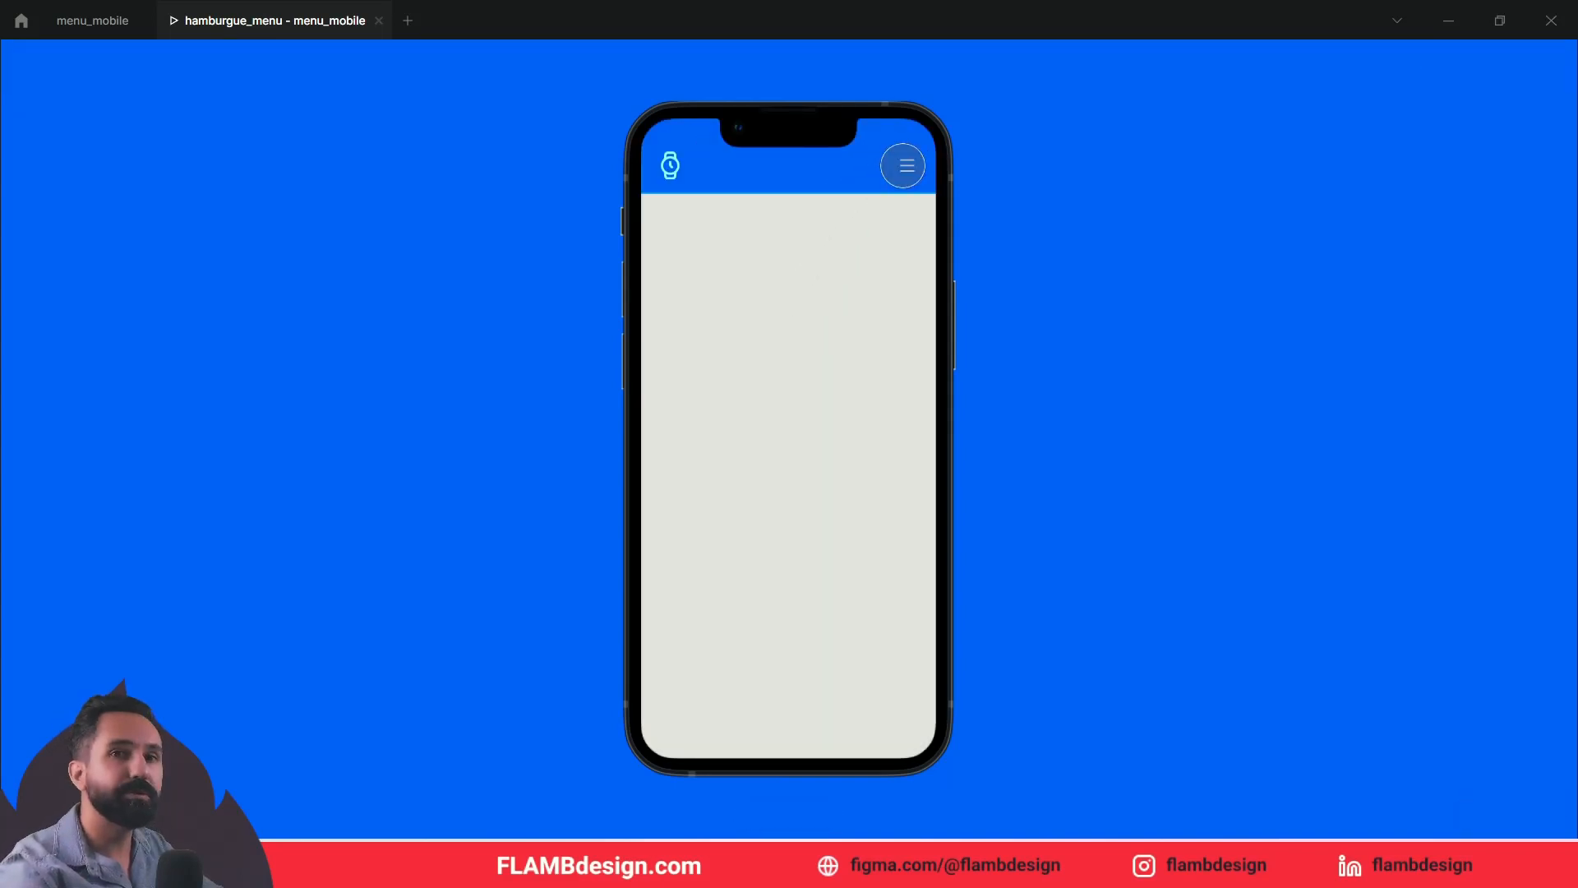
pyautogui.click(903, 166)
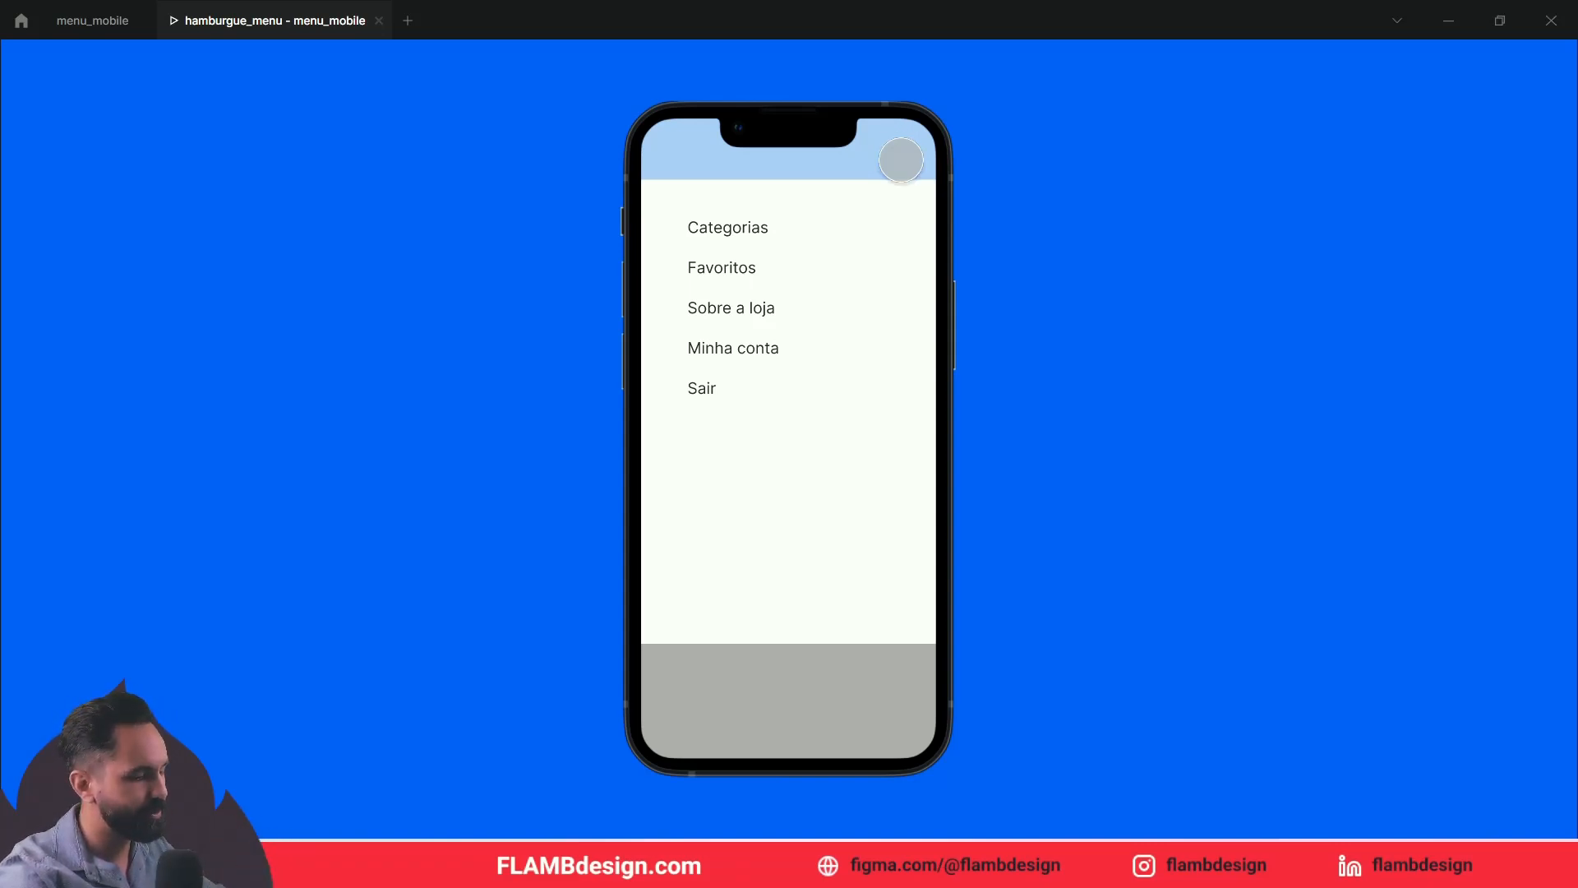
pyautogui.click(900, 160)
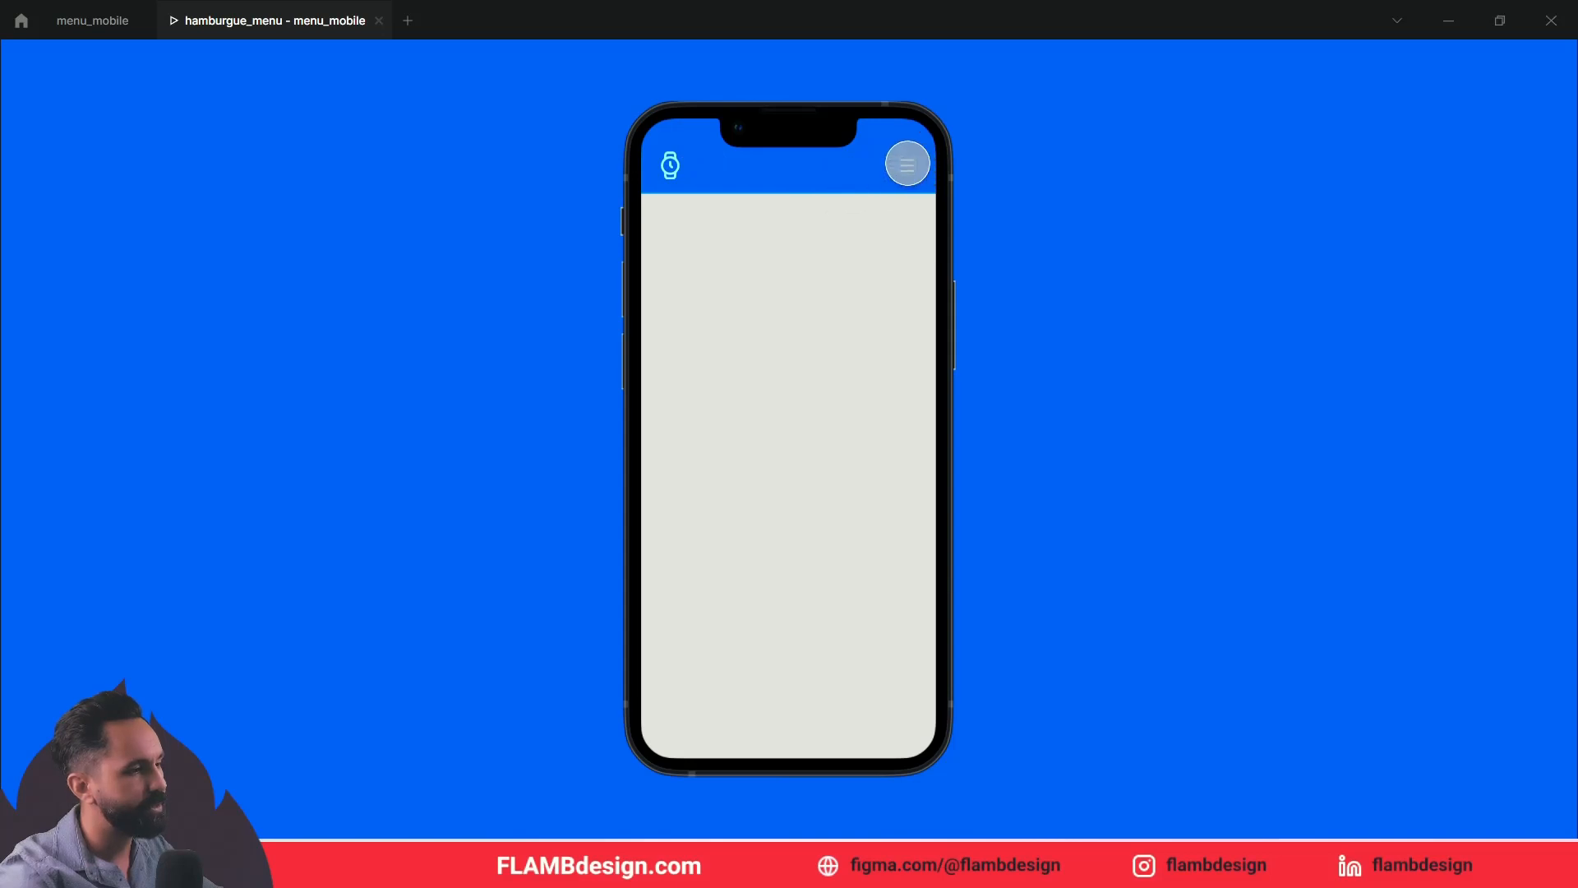
pyautogui.click(909, 164)
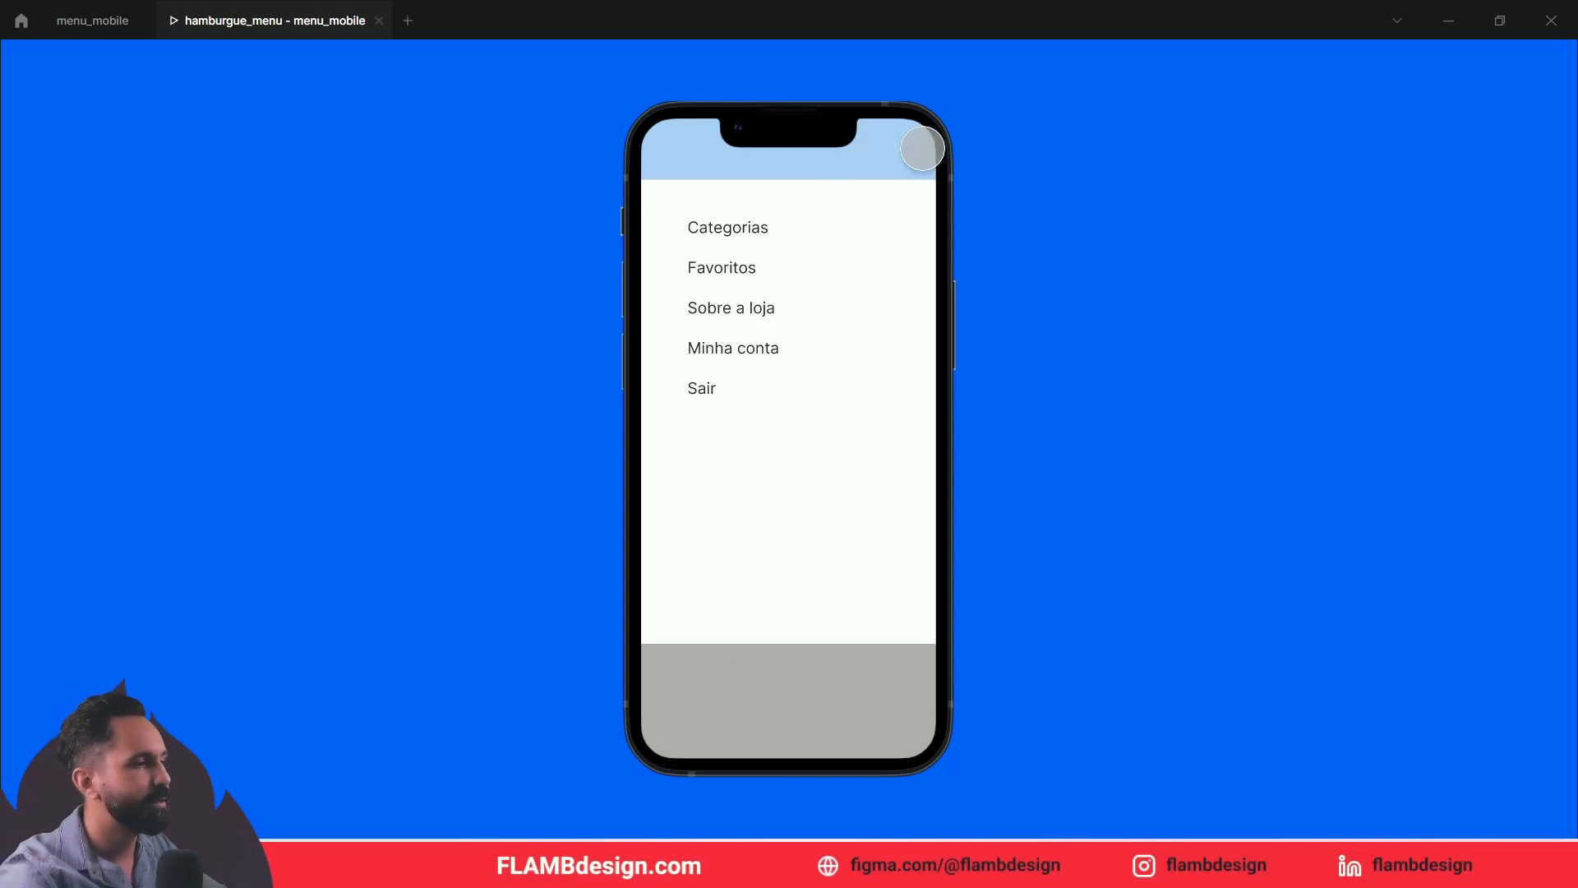
pyautogui.click(922, 148)
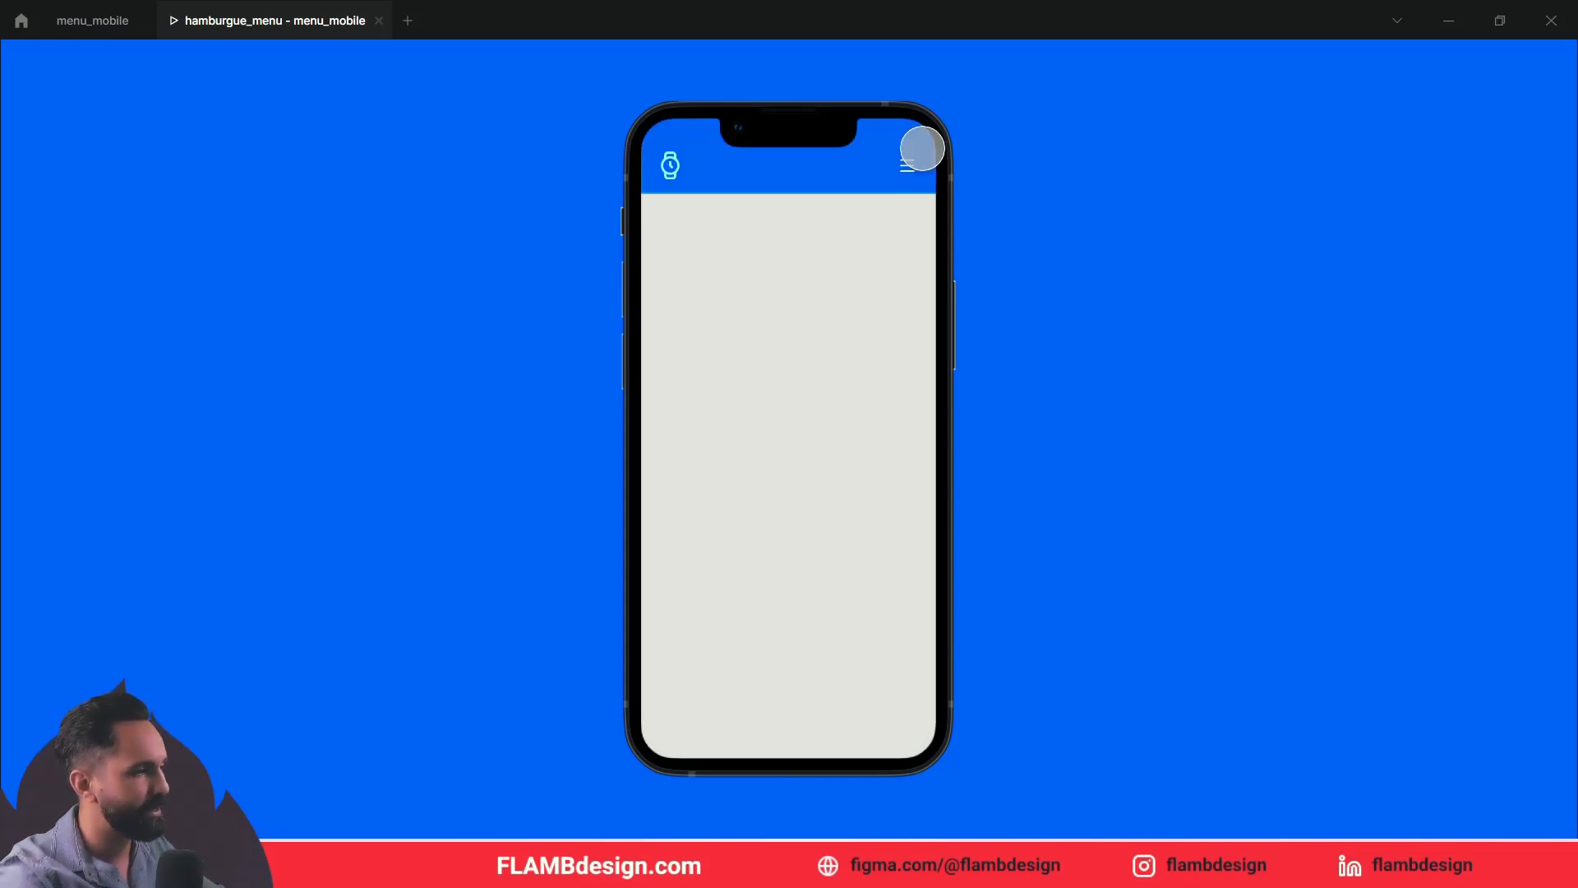
# Step: Return to the design file, keep the overlay position at Top center, and set the overlay animation to Instant
pyautogui.click(91, 21)
pyautogui.click(1198, 354)
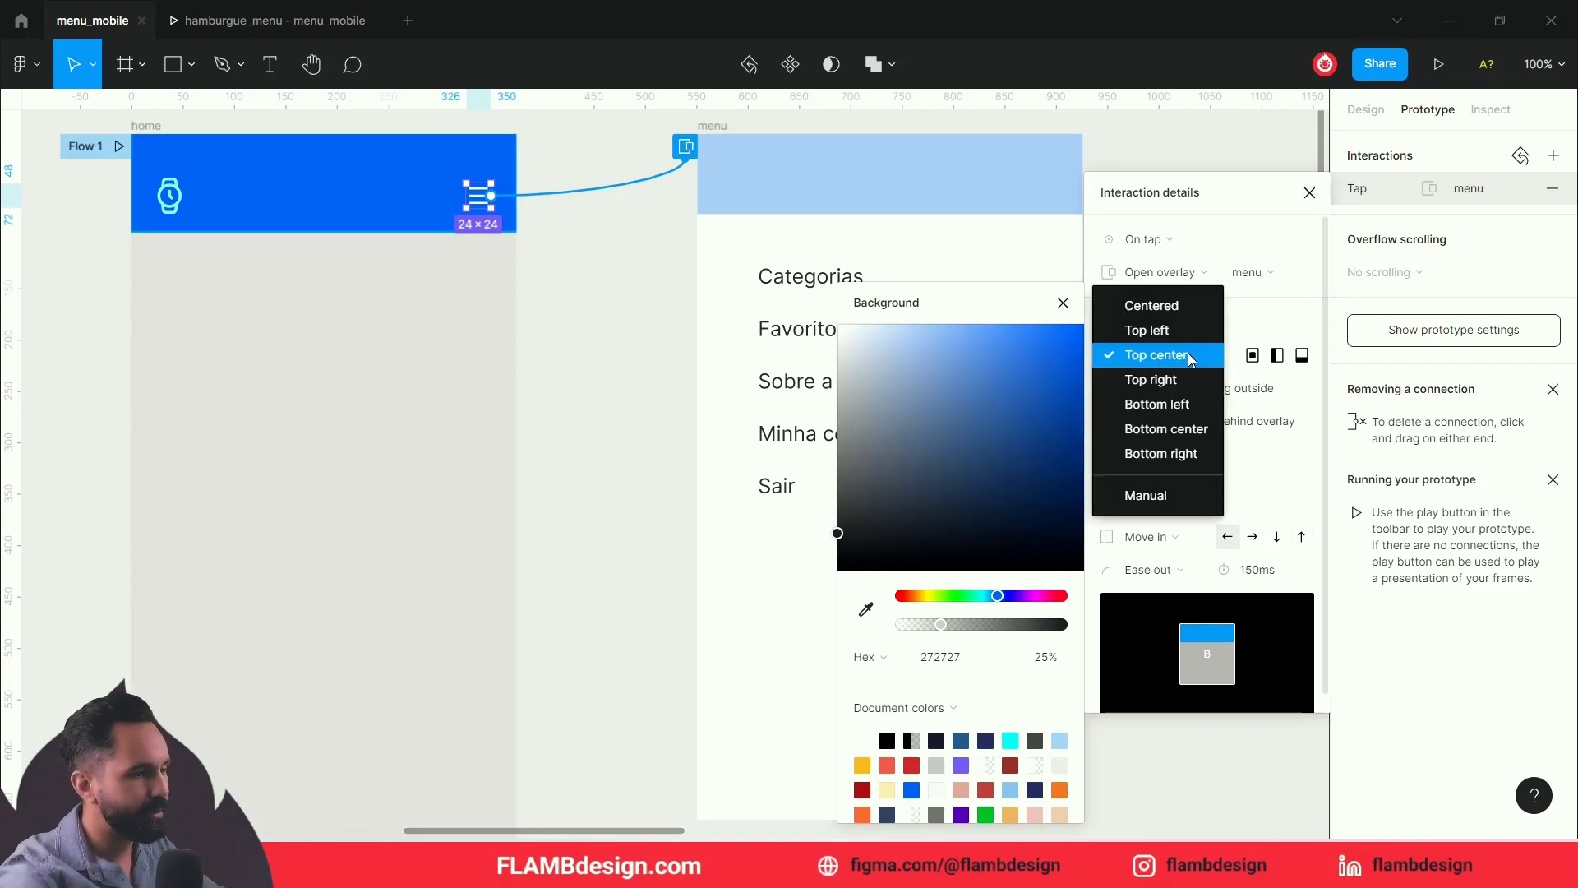
pyautogui.click(1189, 356)
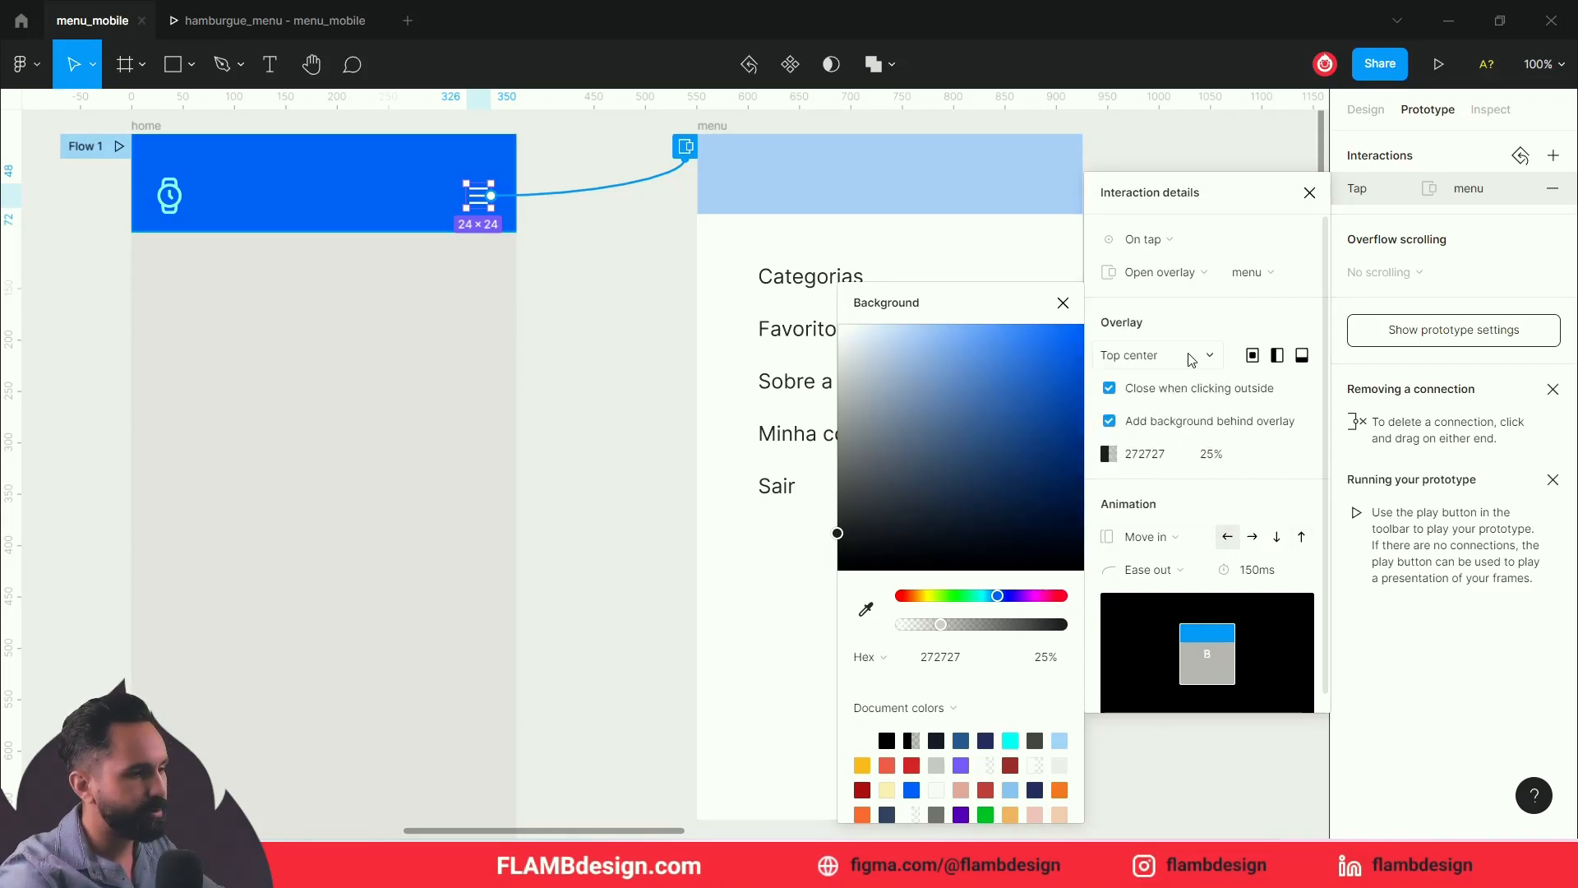
pyautogui.click(1158, 538)
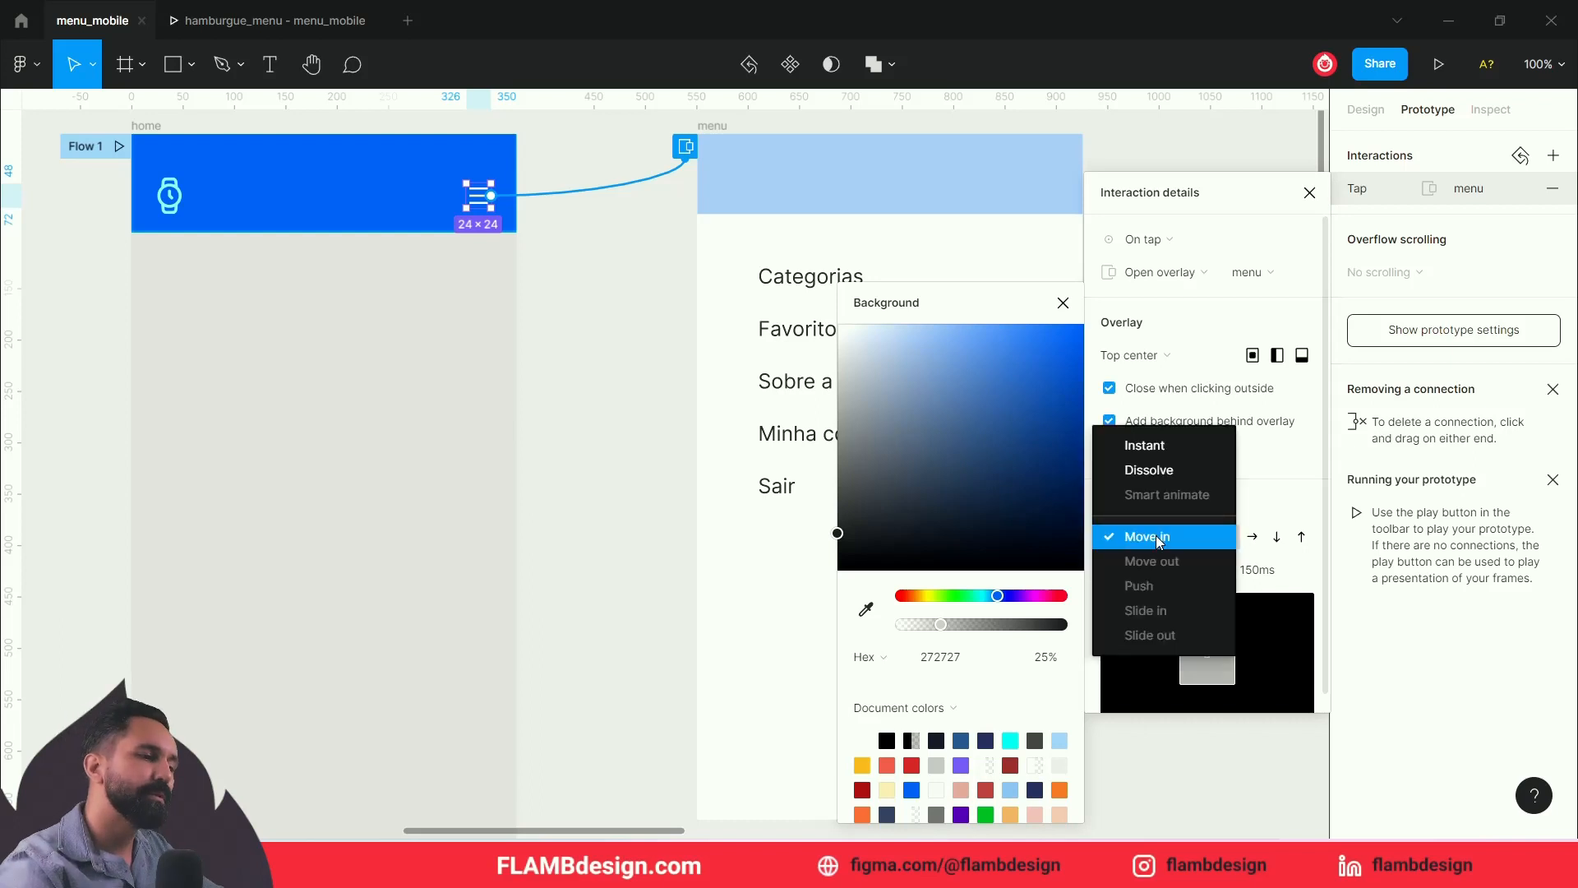
pyautogui.click(1162, 444)
# Step: Test the Instant menu overlay in the prototype preview by opening it and closing it from outside the menu
pyautogui.hotkey('ctrl', 'alt', 'Return')
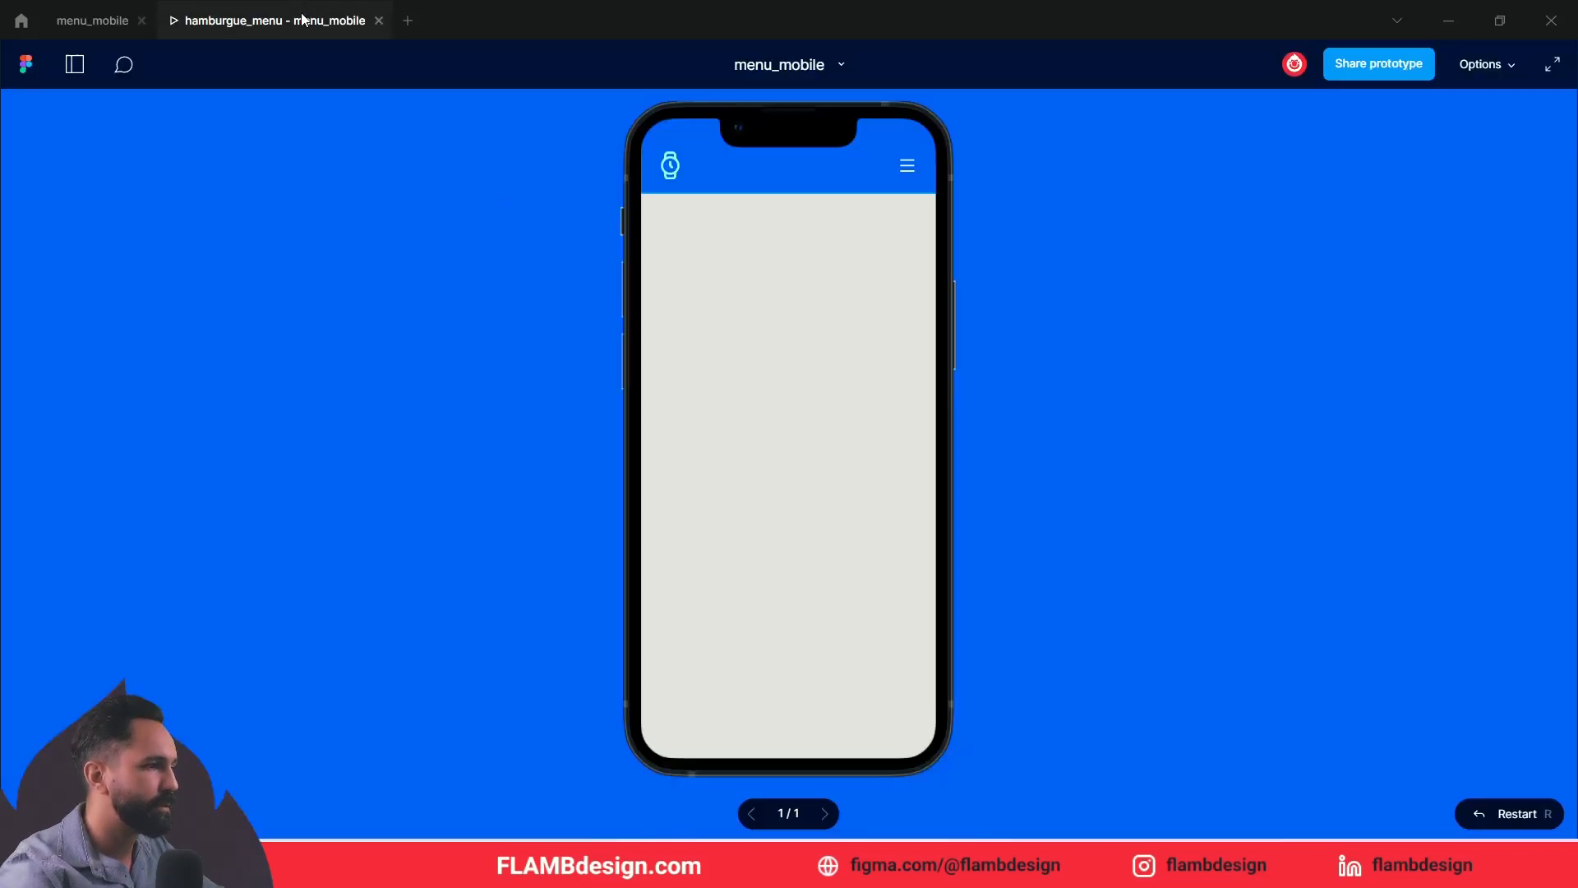
pyautogui.click(908, 164)
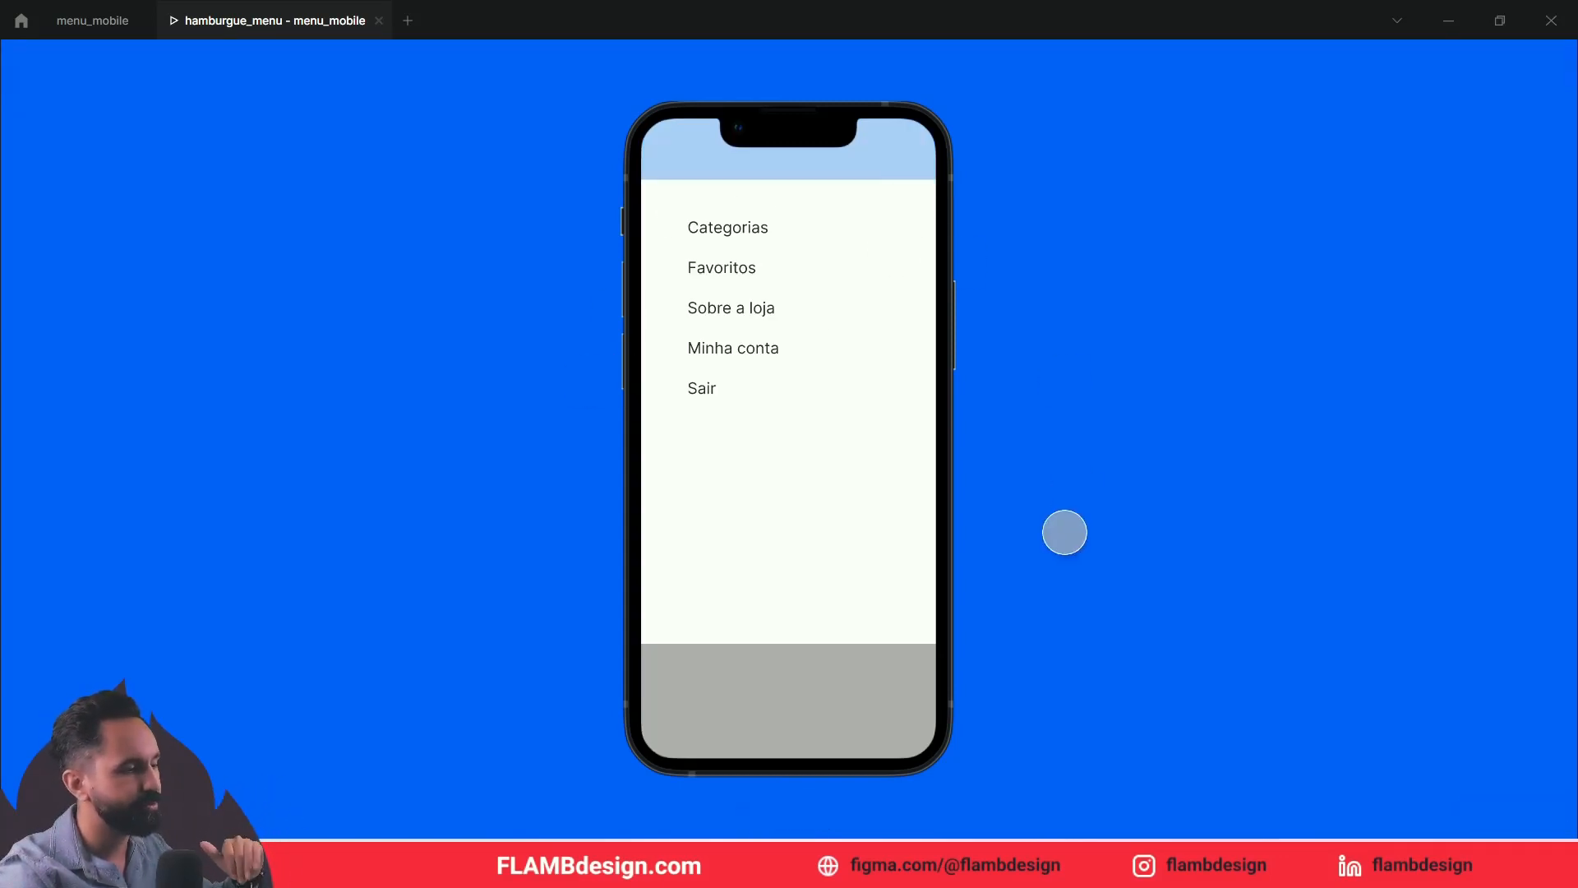
pyautogui.click(1019, 493)
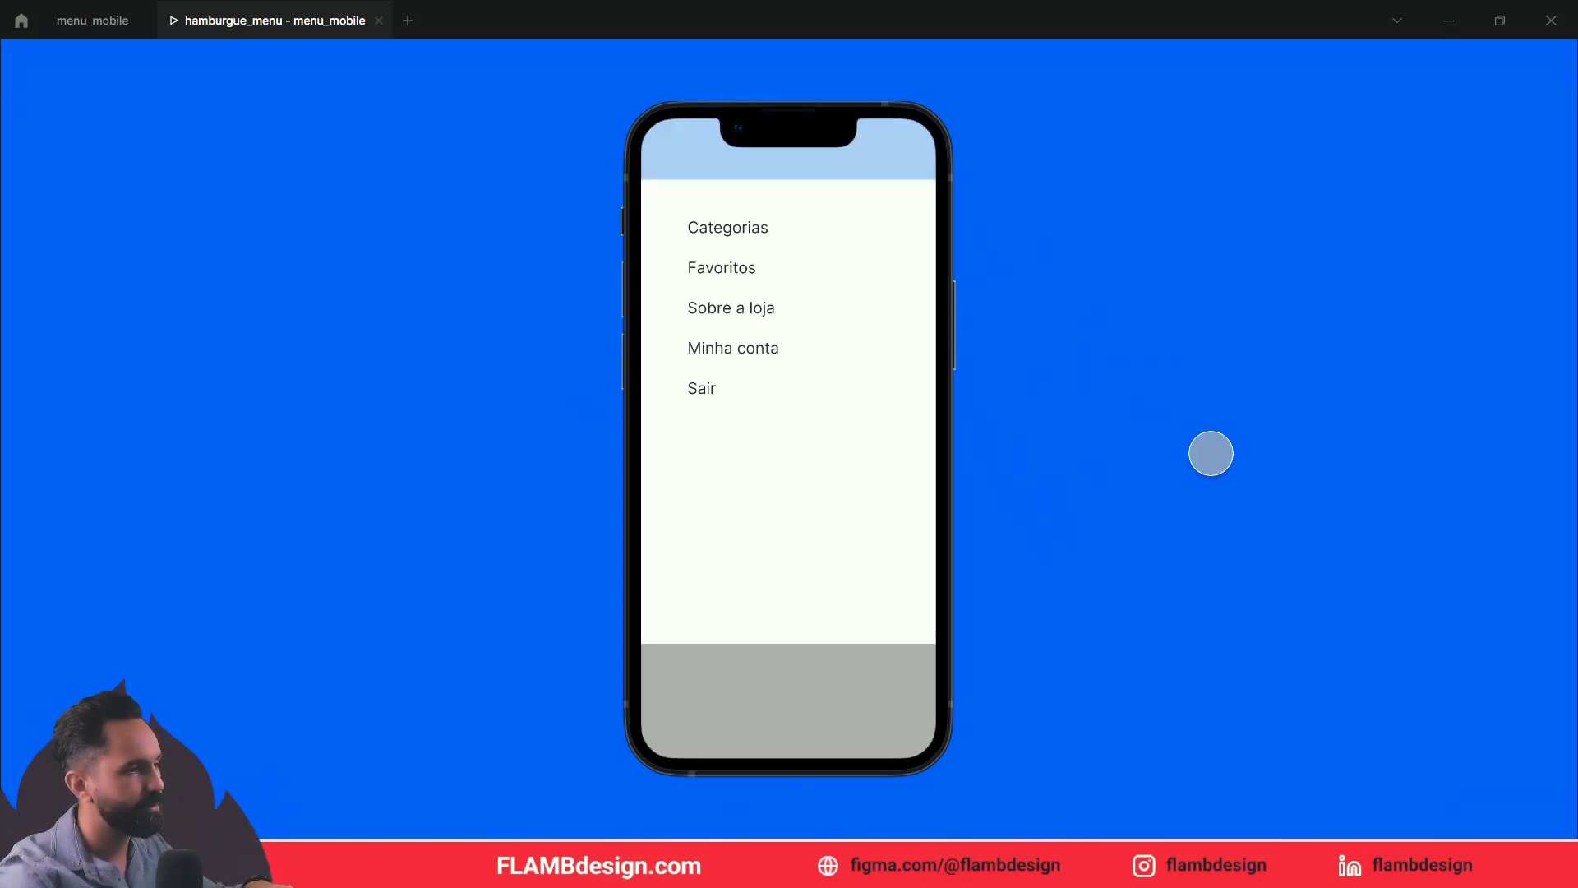
pyautogui.click(1210, 453)
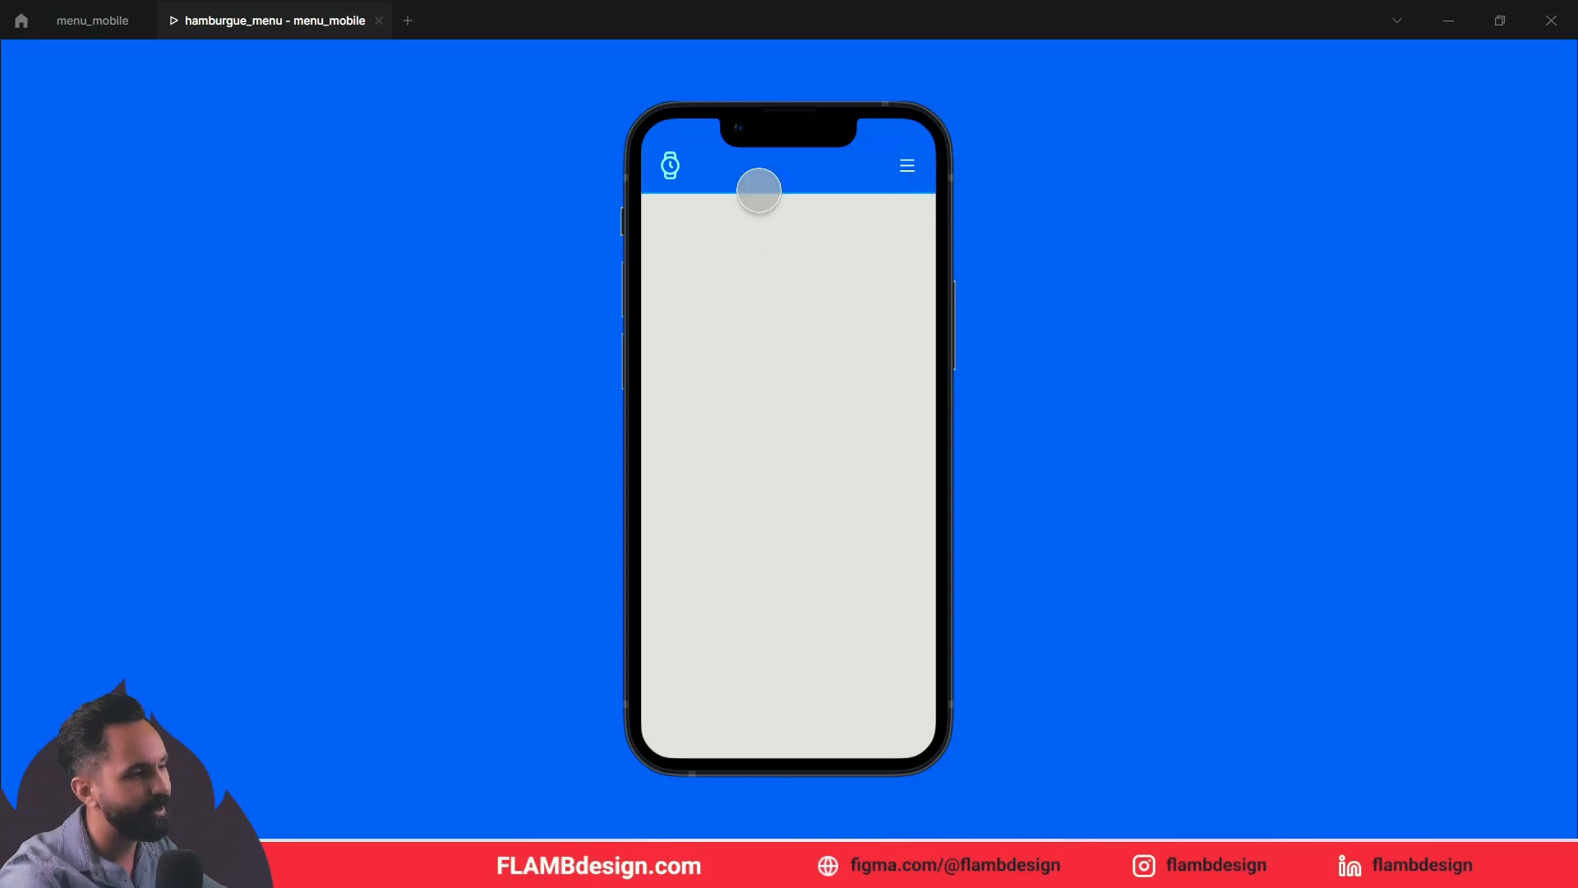
# Step: Set the overlay position to Manual in the design file and place the menu overlay directly below the home frame's blue header
pyautogui.click(93, 22)
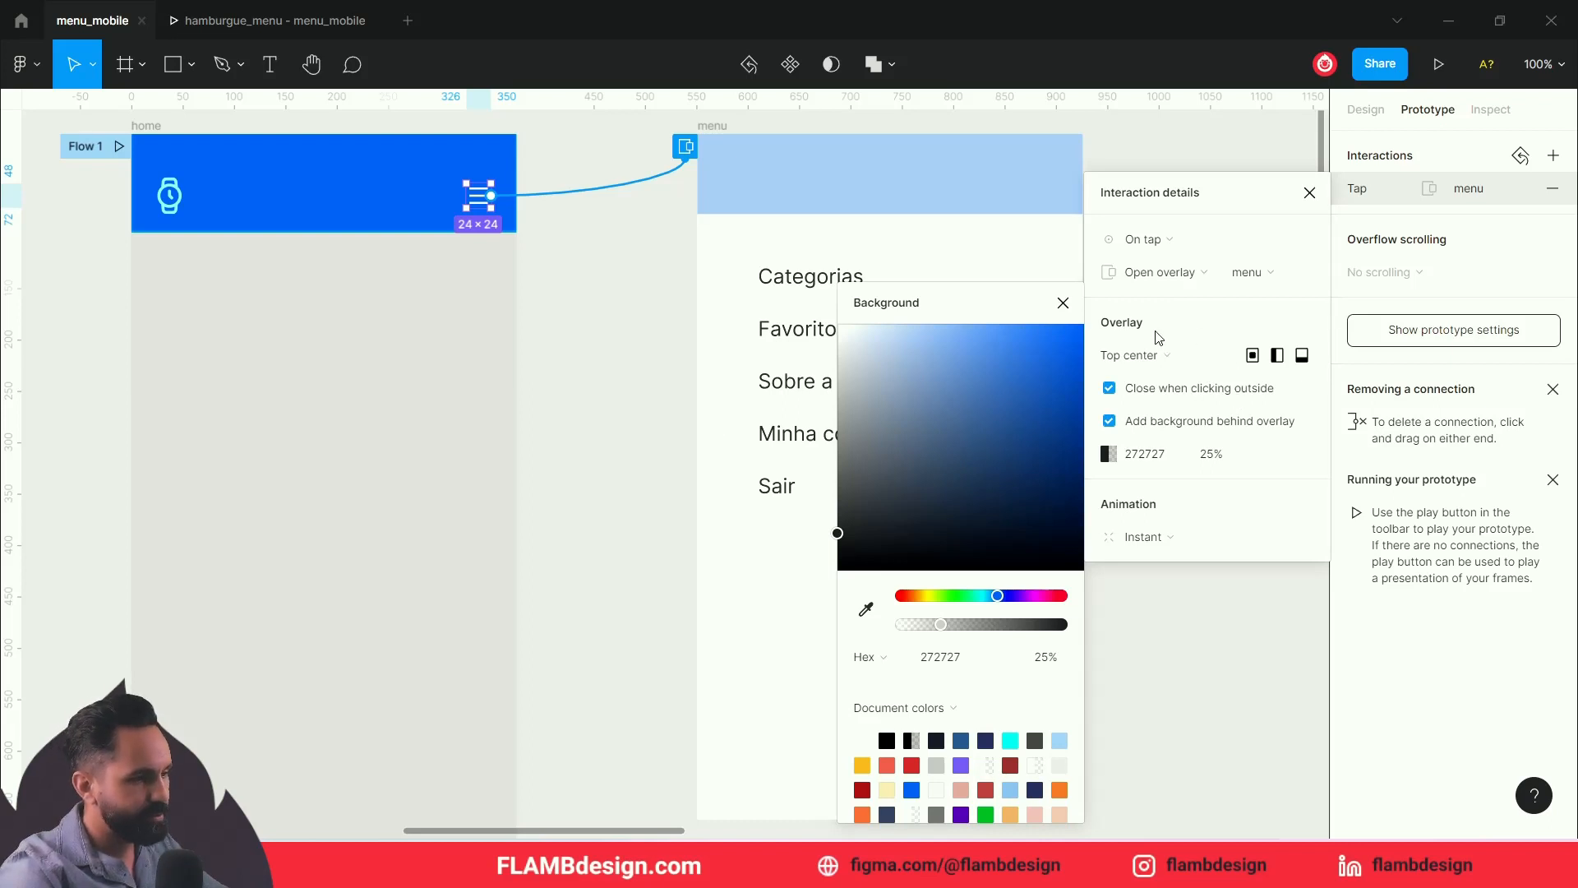
pyautogui.click(1148, 357)
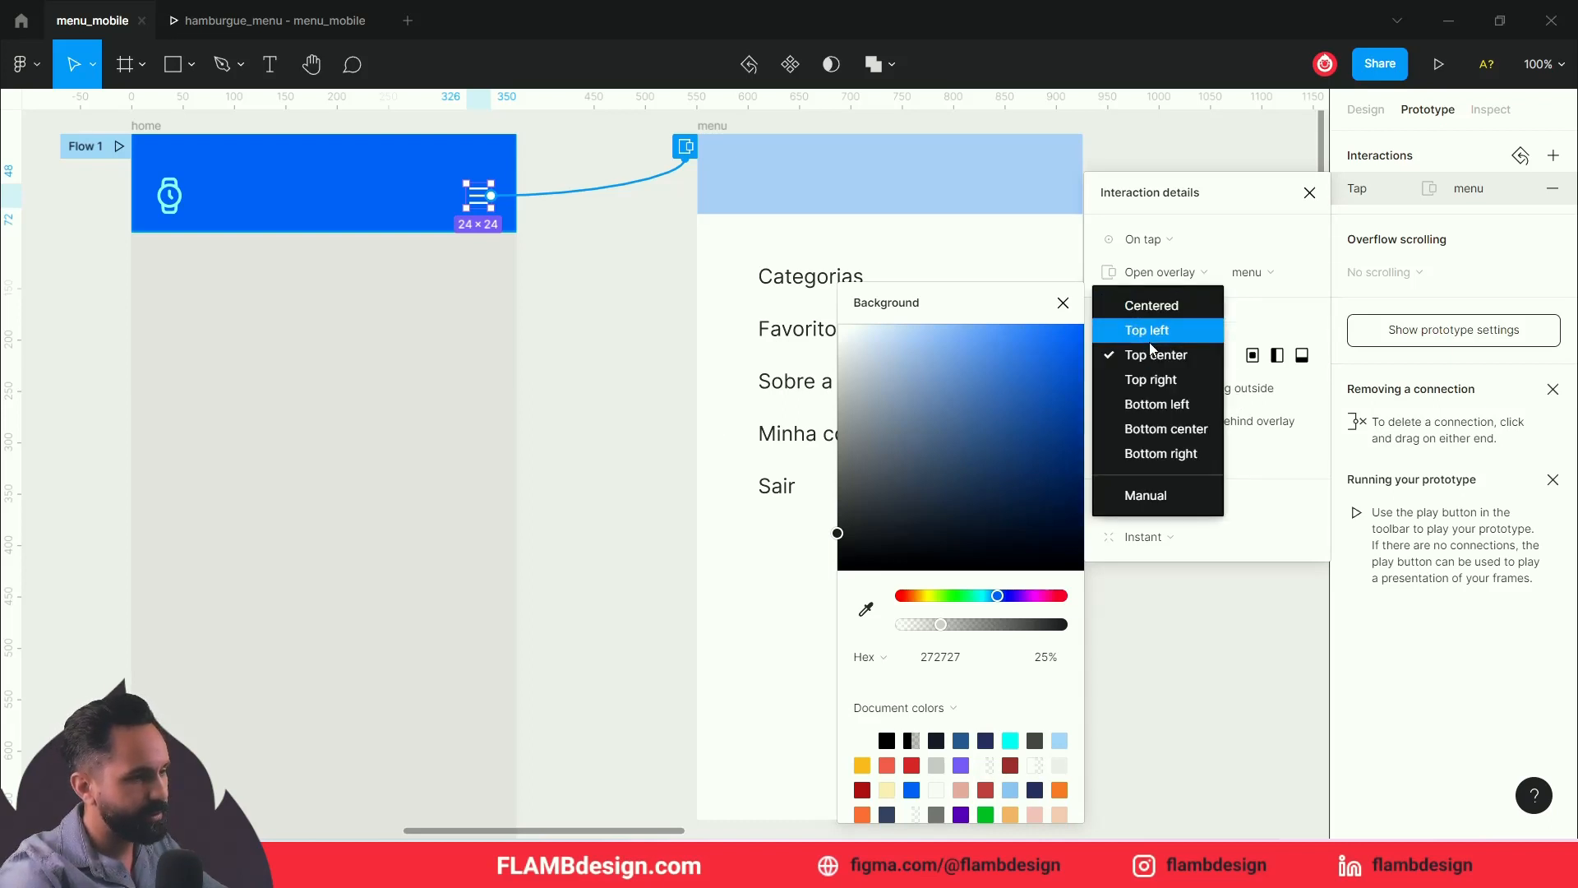
pyautogui.click(1148, 496)
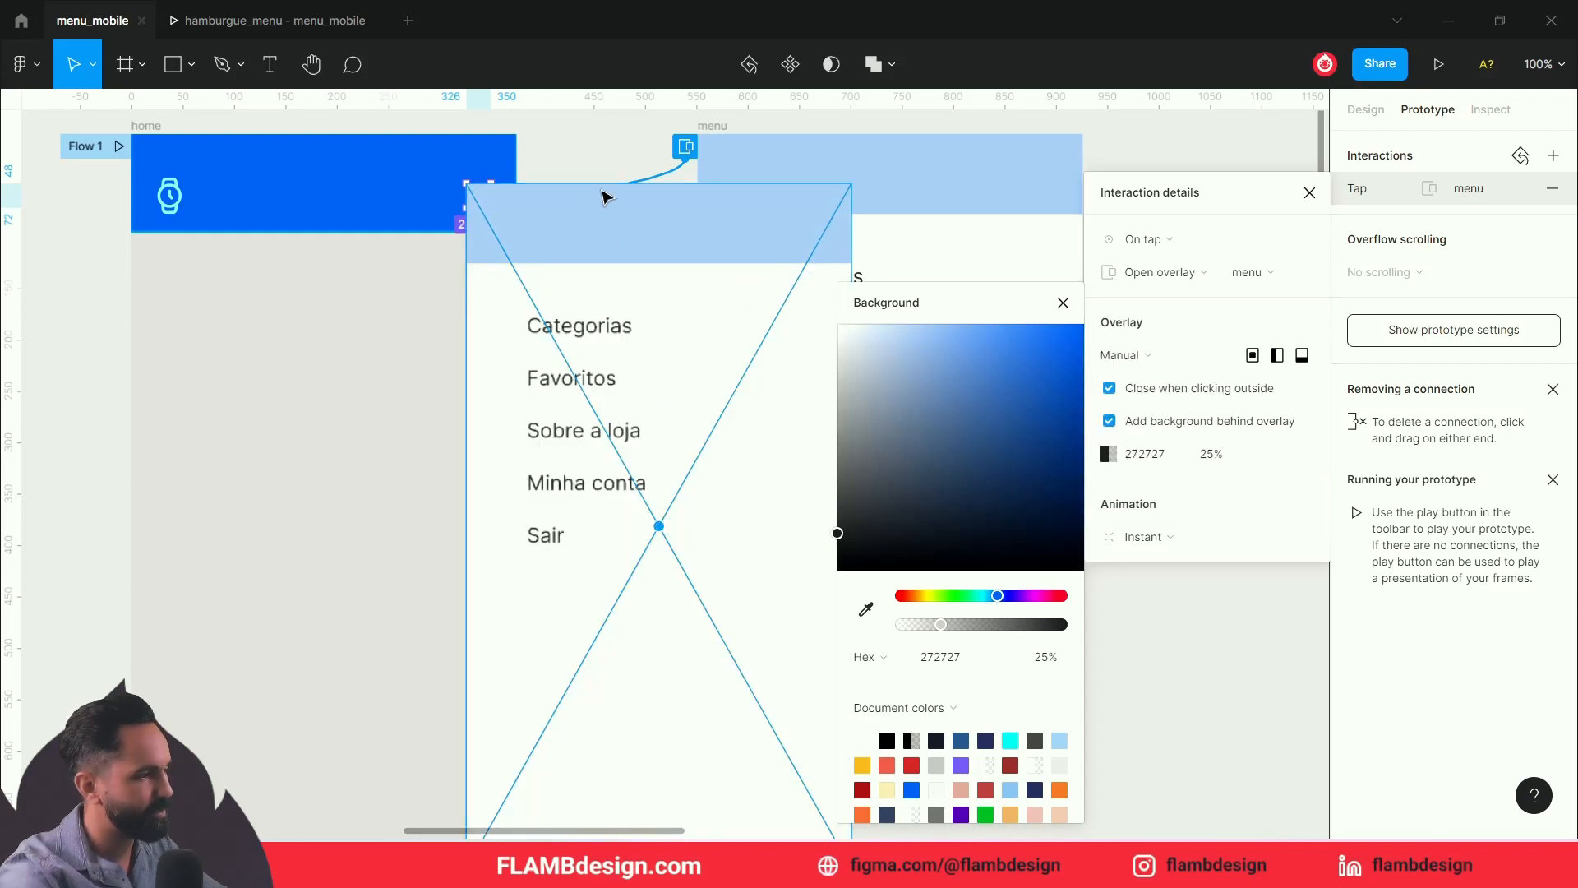
pyautogui.moveTo(681, 251); pyautogui.dragTo(353, 302)
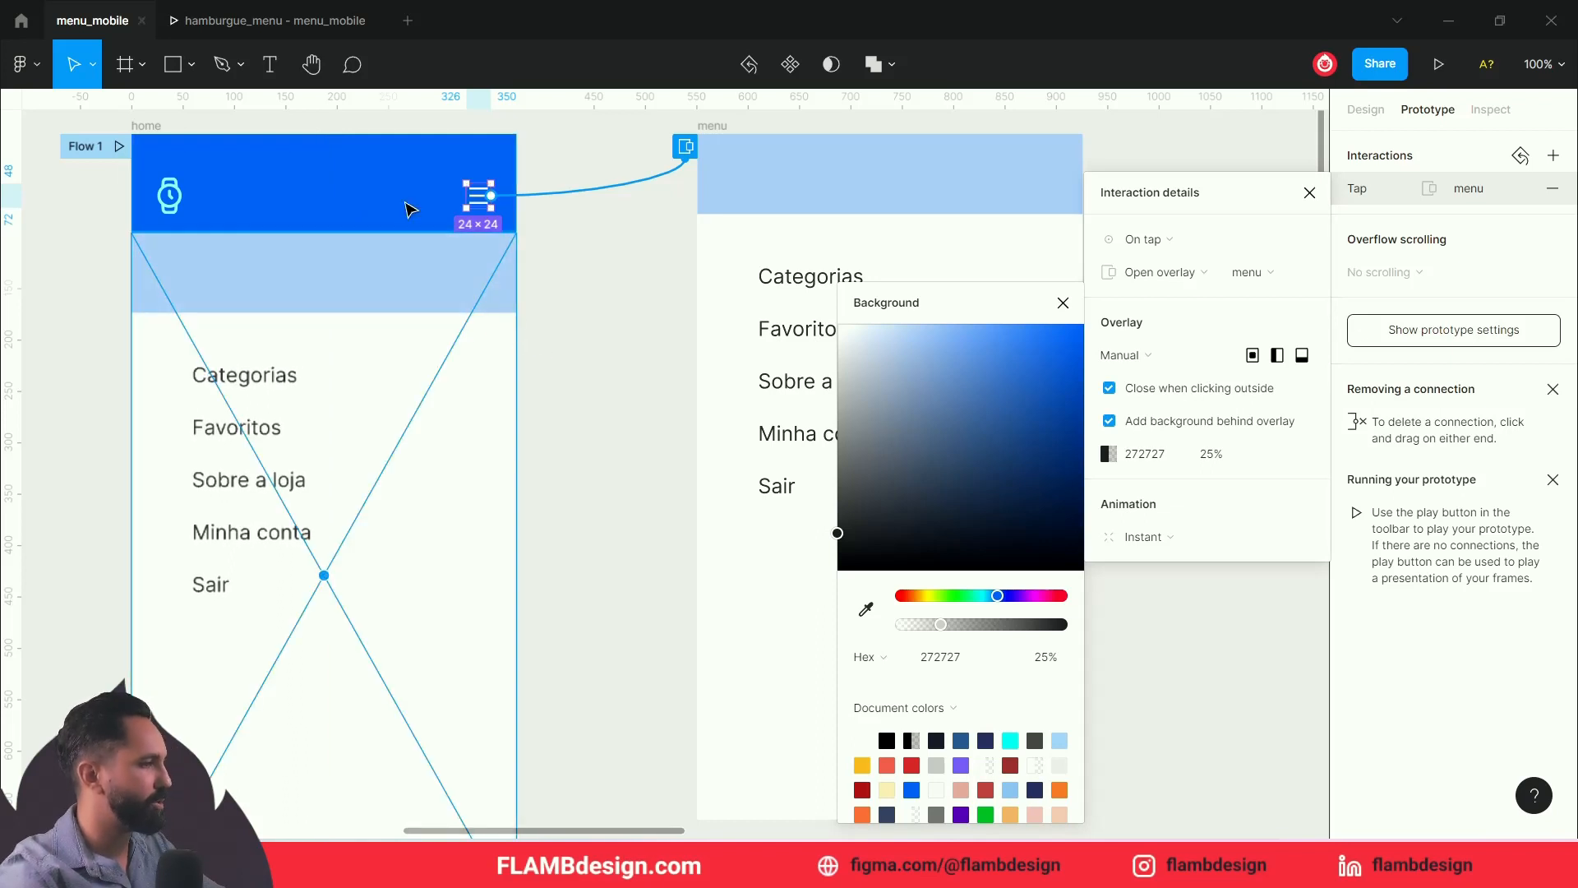
# Step: Test the manually positioned menu overlay in the prototype preview by opening and closing it repeatedly with the hamburger icon
pyautogui.click(292, 25)
pyautogui.click(905, 167)
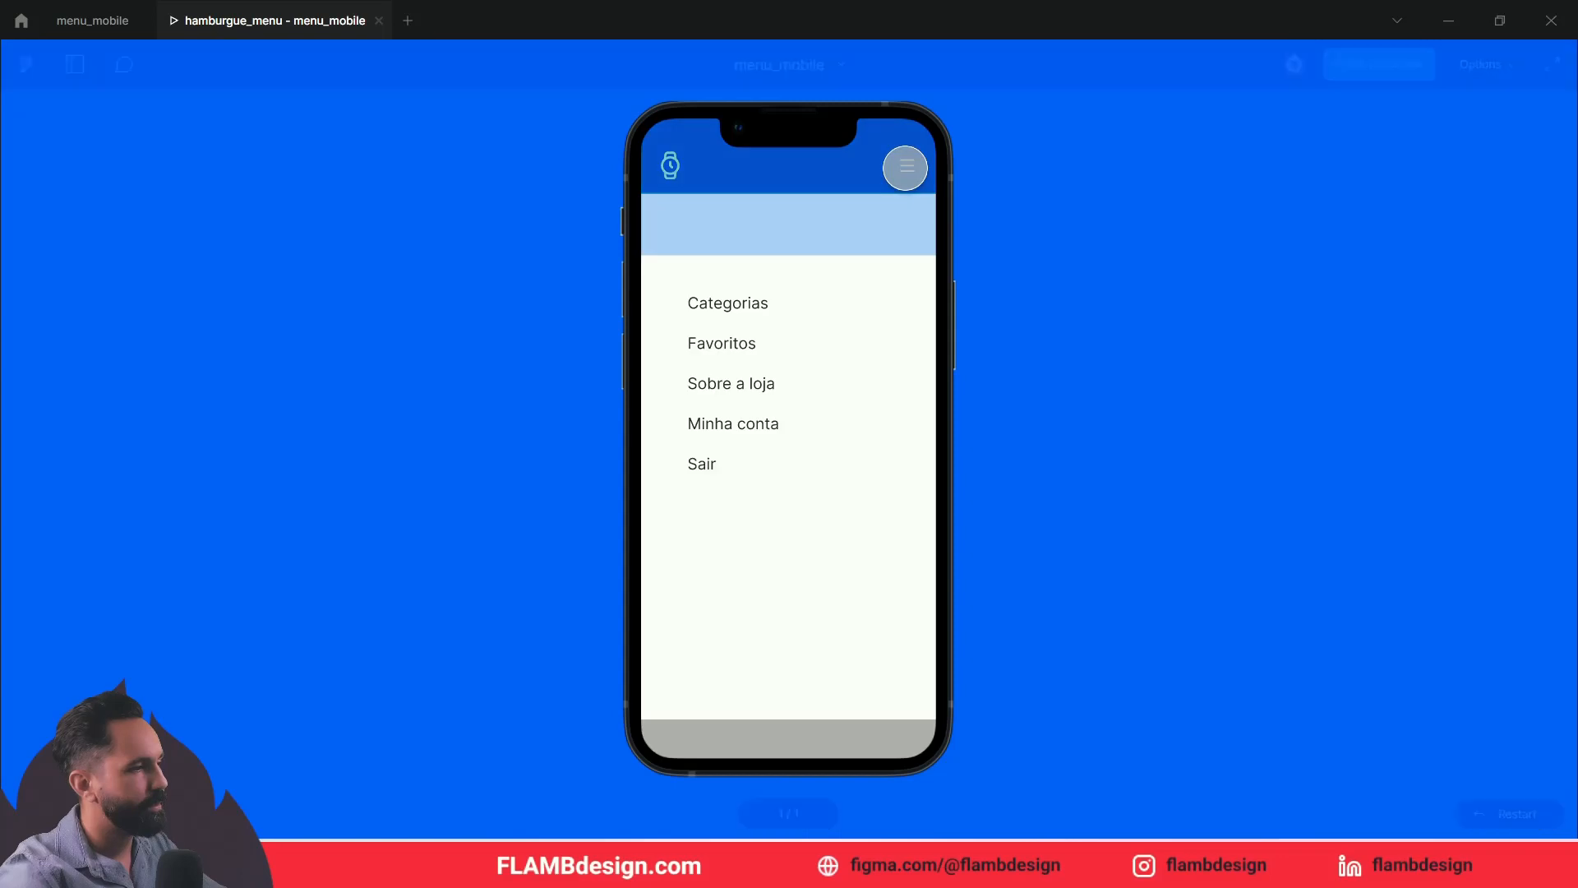
pyautogui.click(905, 168)
pyautogui.click(905, 168)
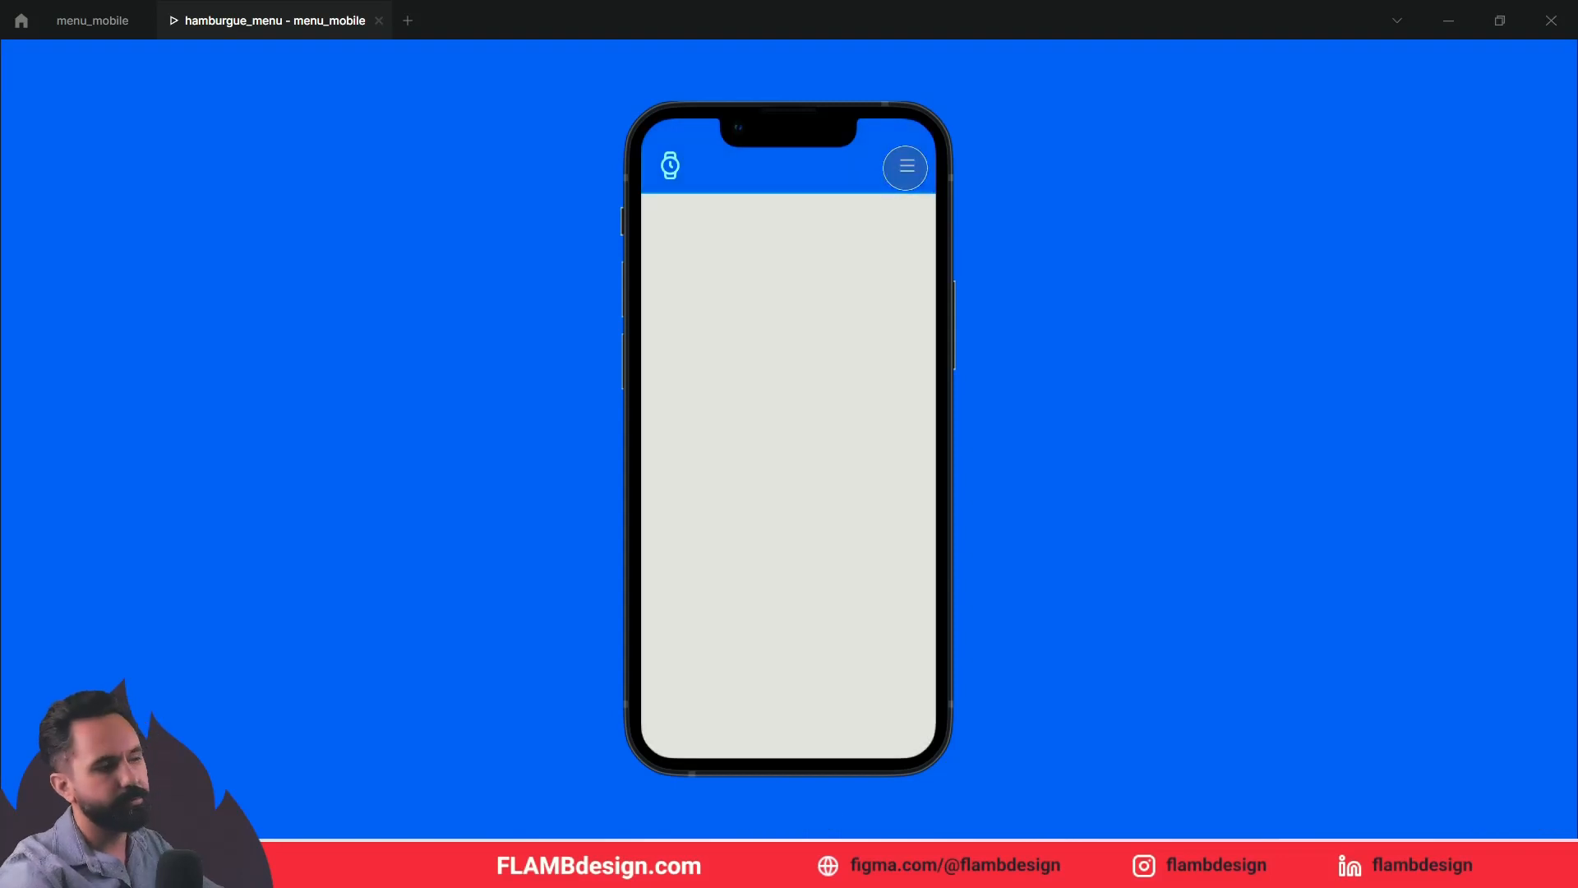
pyautogui.click(904, 168)
pyautogui.click(905, 167)
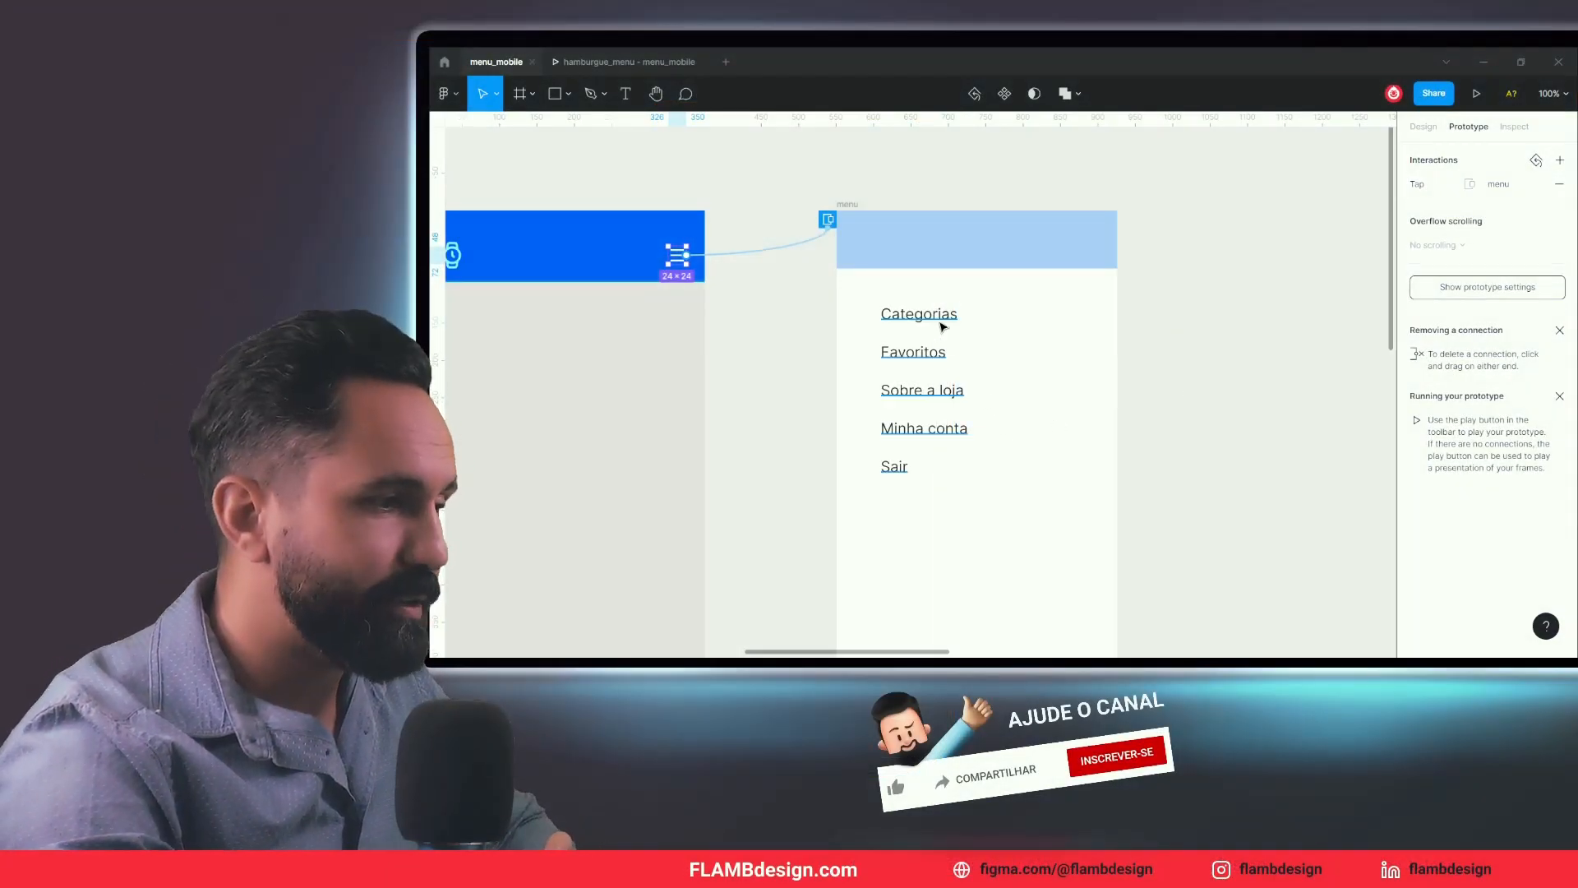
# Step: Examine the menu's link list and the Categorias, Favoritos and Sobre a loja page frames it relates to
pyautogui.click(942, 326)
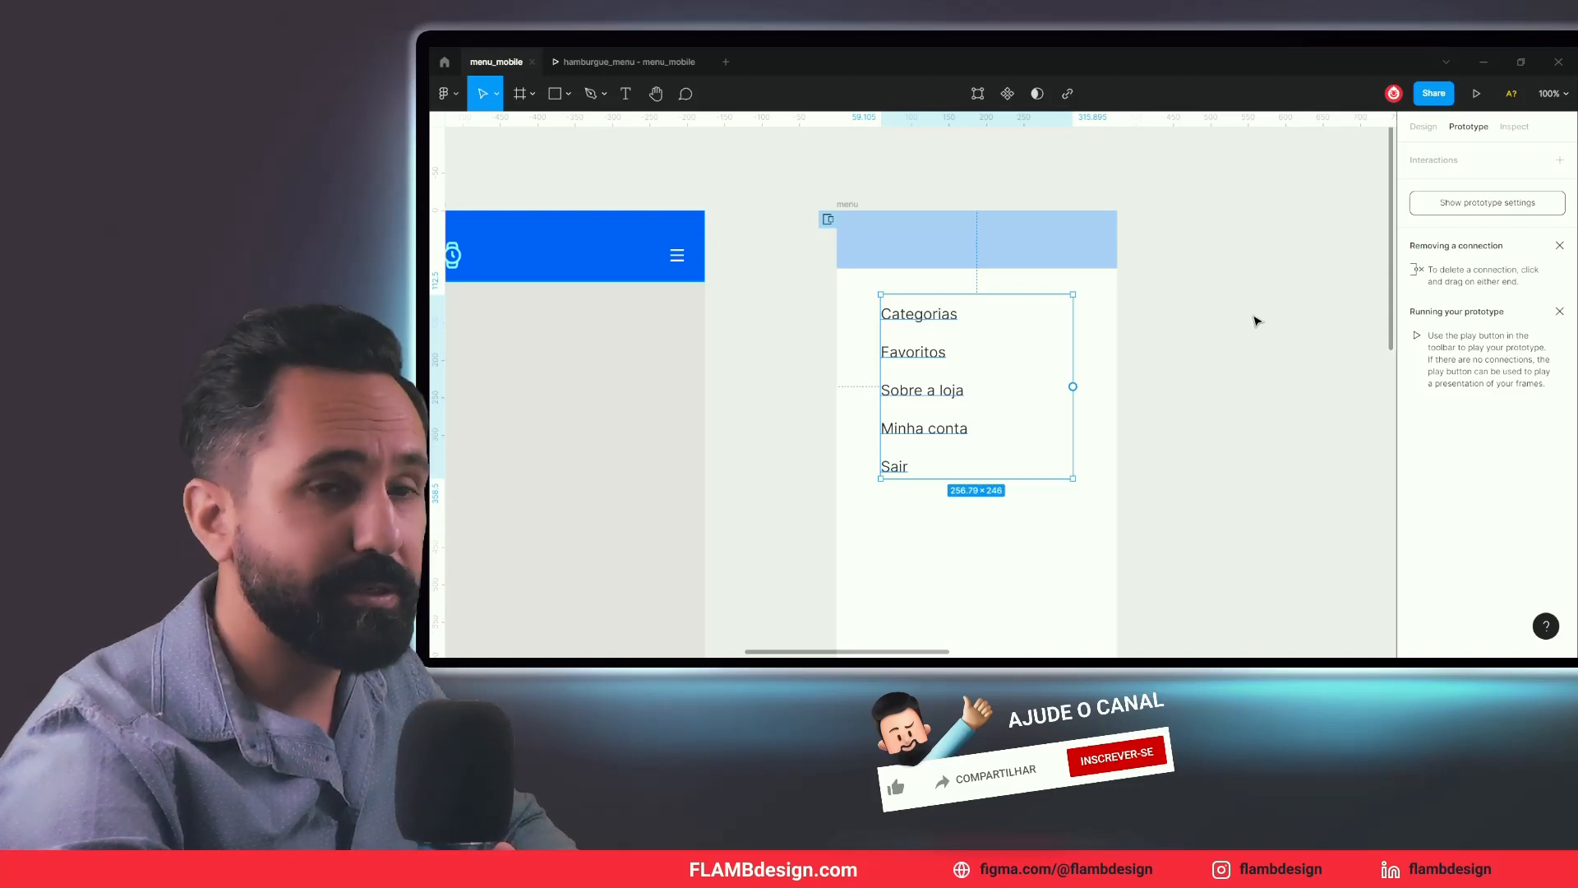
pyautogui.scroll(1, 1233, 394)
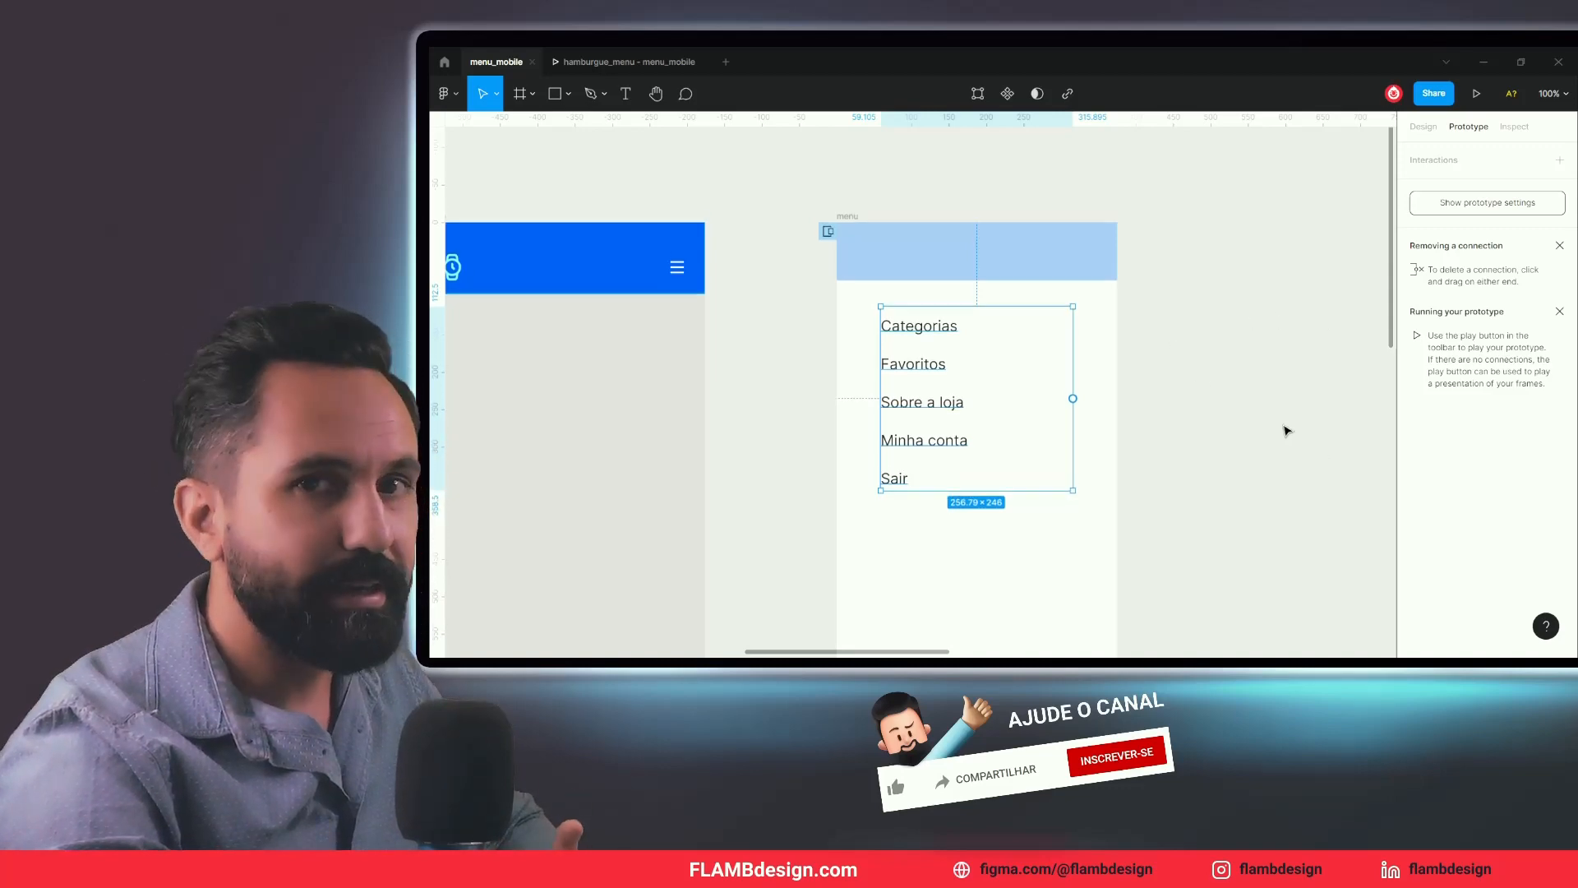
pyautogui.click(1287, 431)
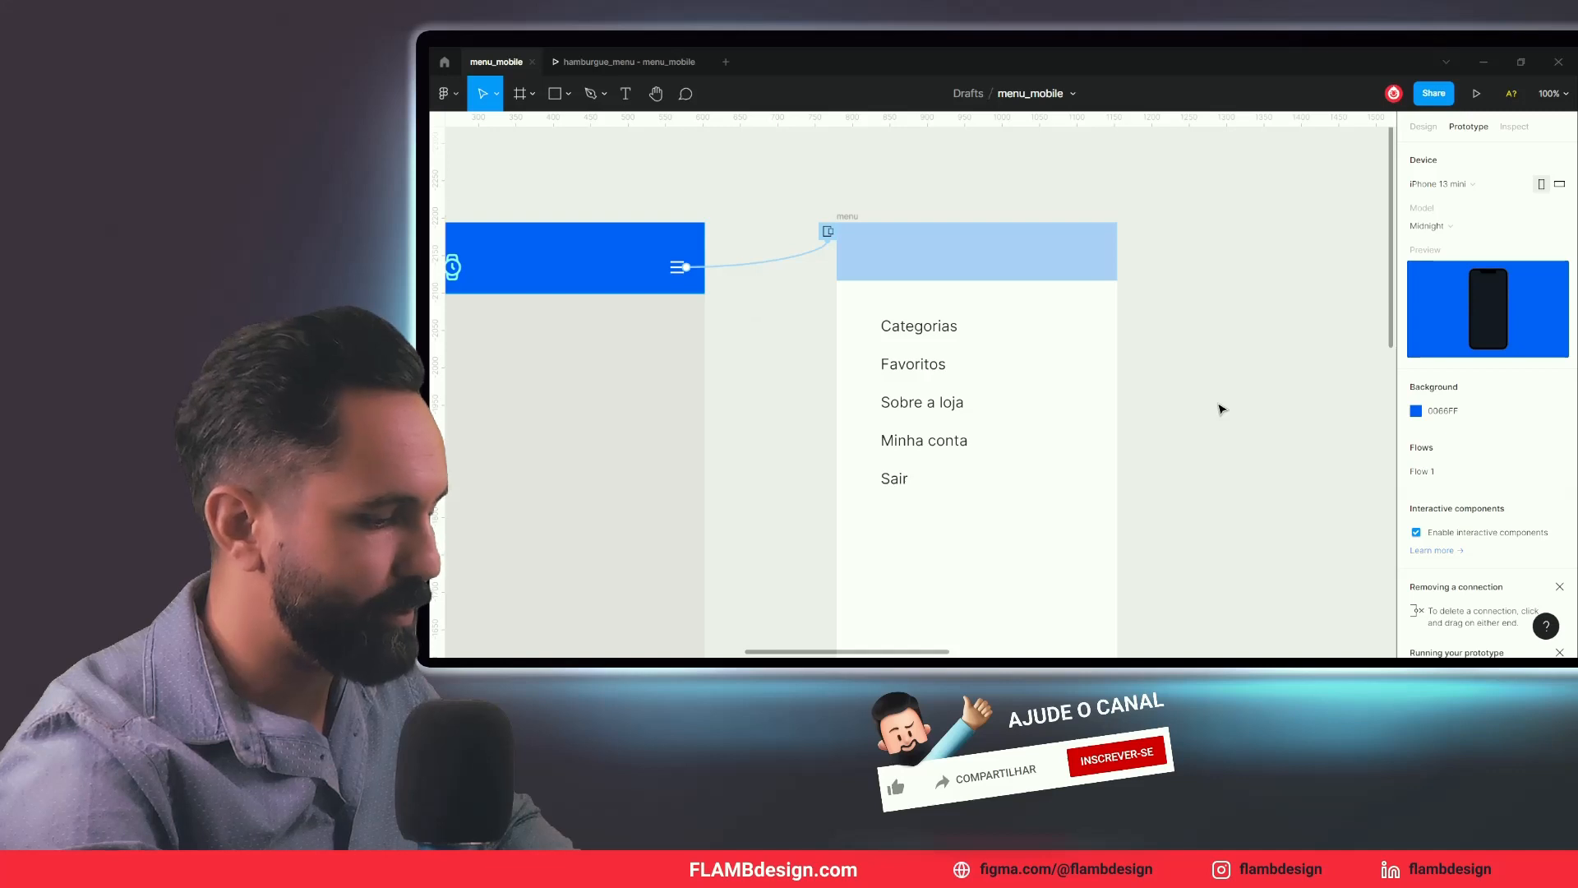
pyautogui.press('-')
pyautogui.press('-')
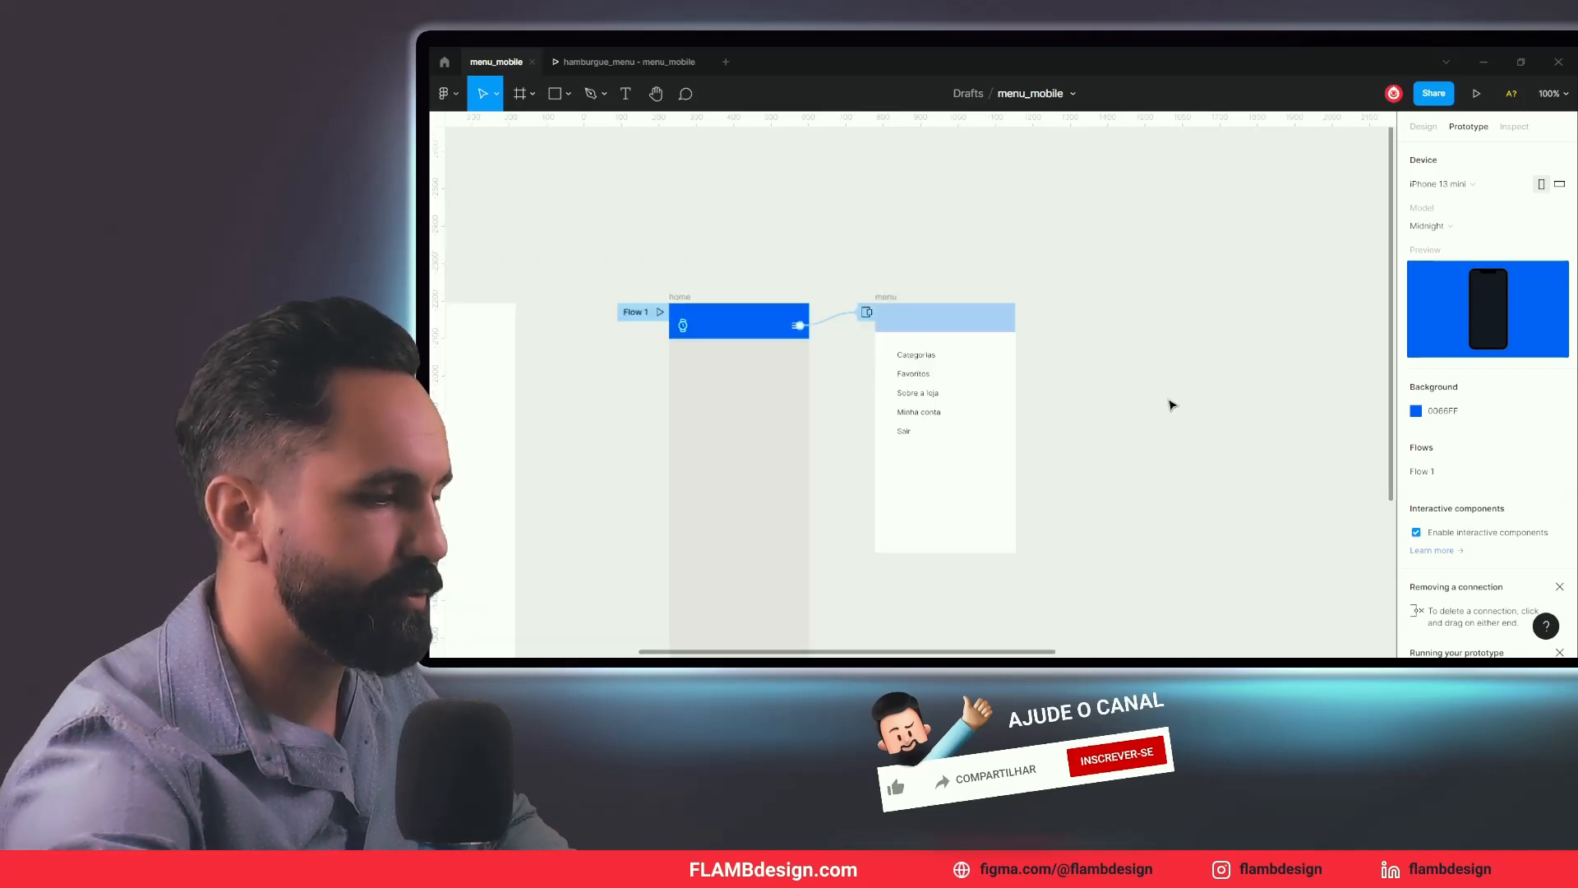
pyautogui.moveTo(1164, 376); pyautogui.dragTo(894, 256)
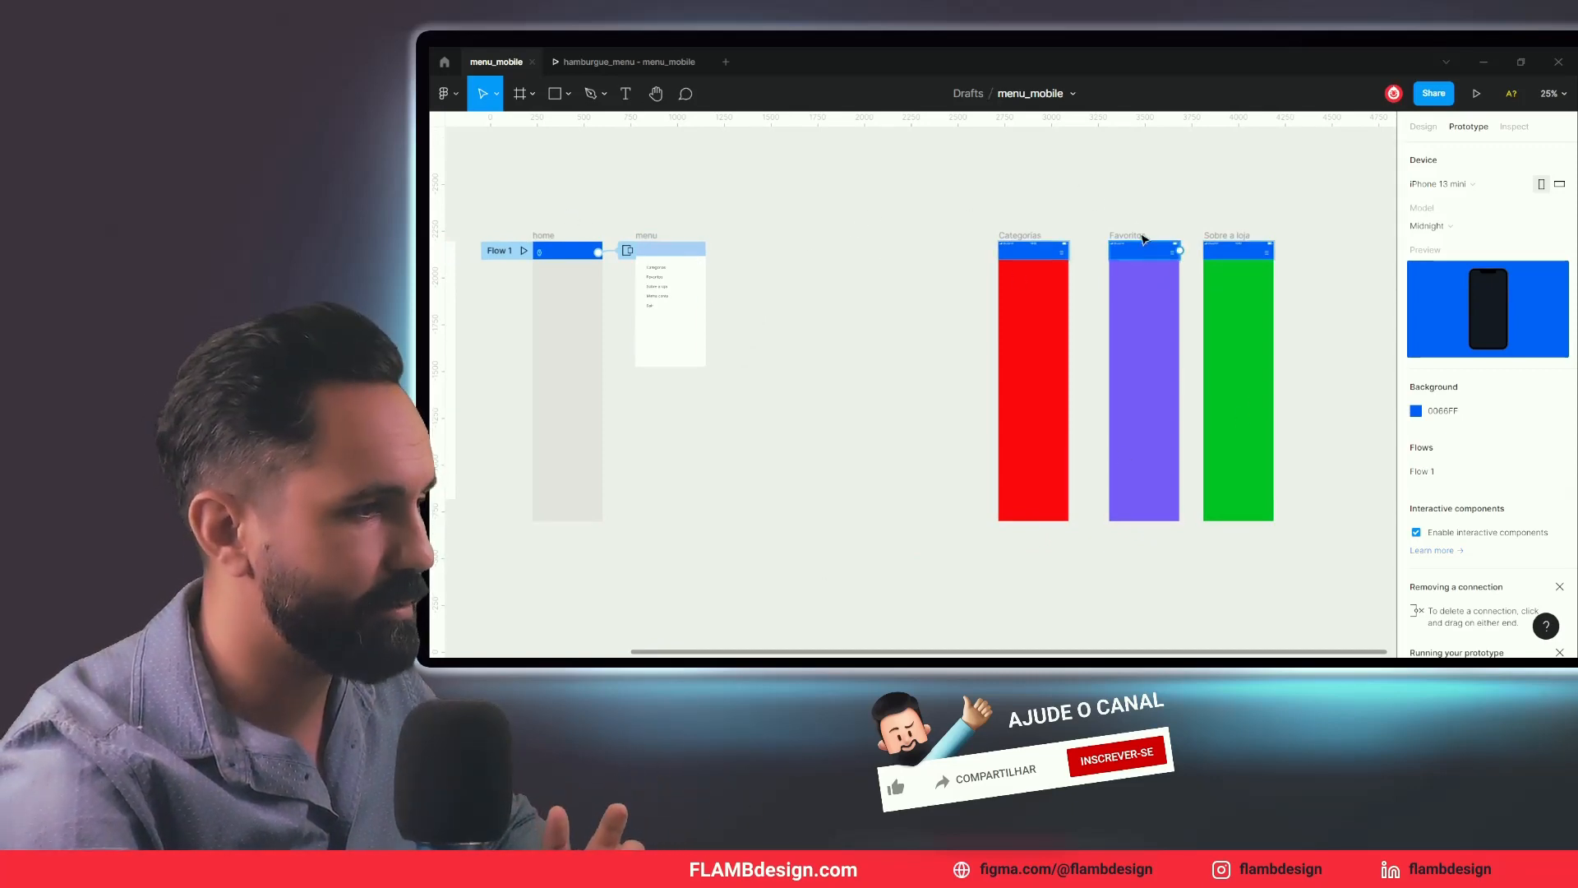
pyautogui.click(1023, 238)
pyautogui.click(1128, 238)
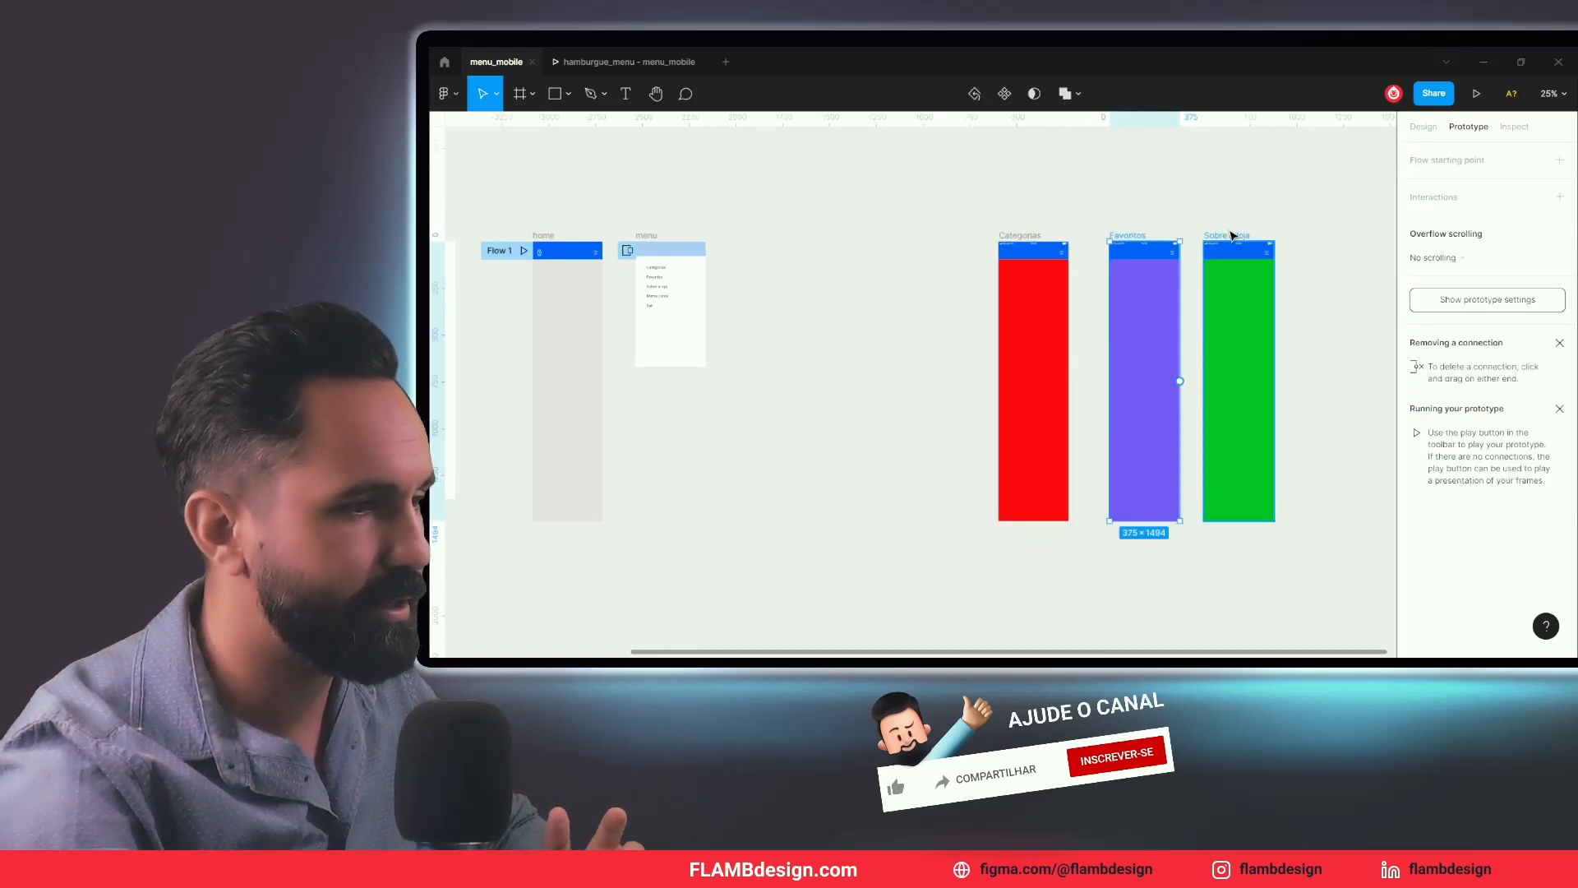
pyautogui.click(1231, 236)
# Step: Review the home and menu frames with the hamburger icon's connection, and look over the menu links in the components frame
pyautogui.scroll(3, 1226, 222)
pyautogui.moveTo(1130, 218); pyautogui.dragTo(1047, 201)
pyautogui.moveTo(595, 342); pyautogui.dragTo(1094, 308)
pyautogui.moveTo(891, 344)
pyautogui.mouseDown()
pyautogui.moveTo(1183, 412)
pyautogui.moveTo(1162, 383)
pyautogui.moveTo(889, 373)
pyautogui.moveTo(1148, 373)
pyautogui.mouseUp()
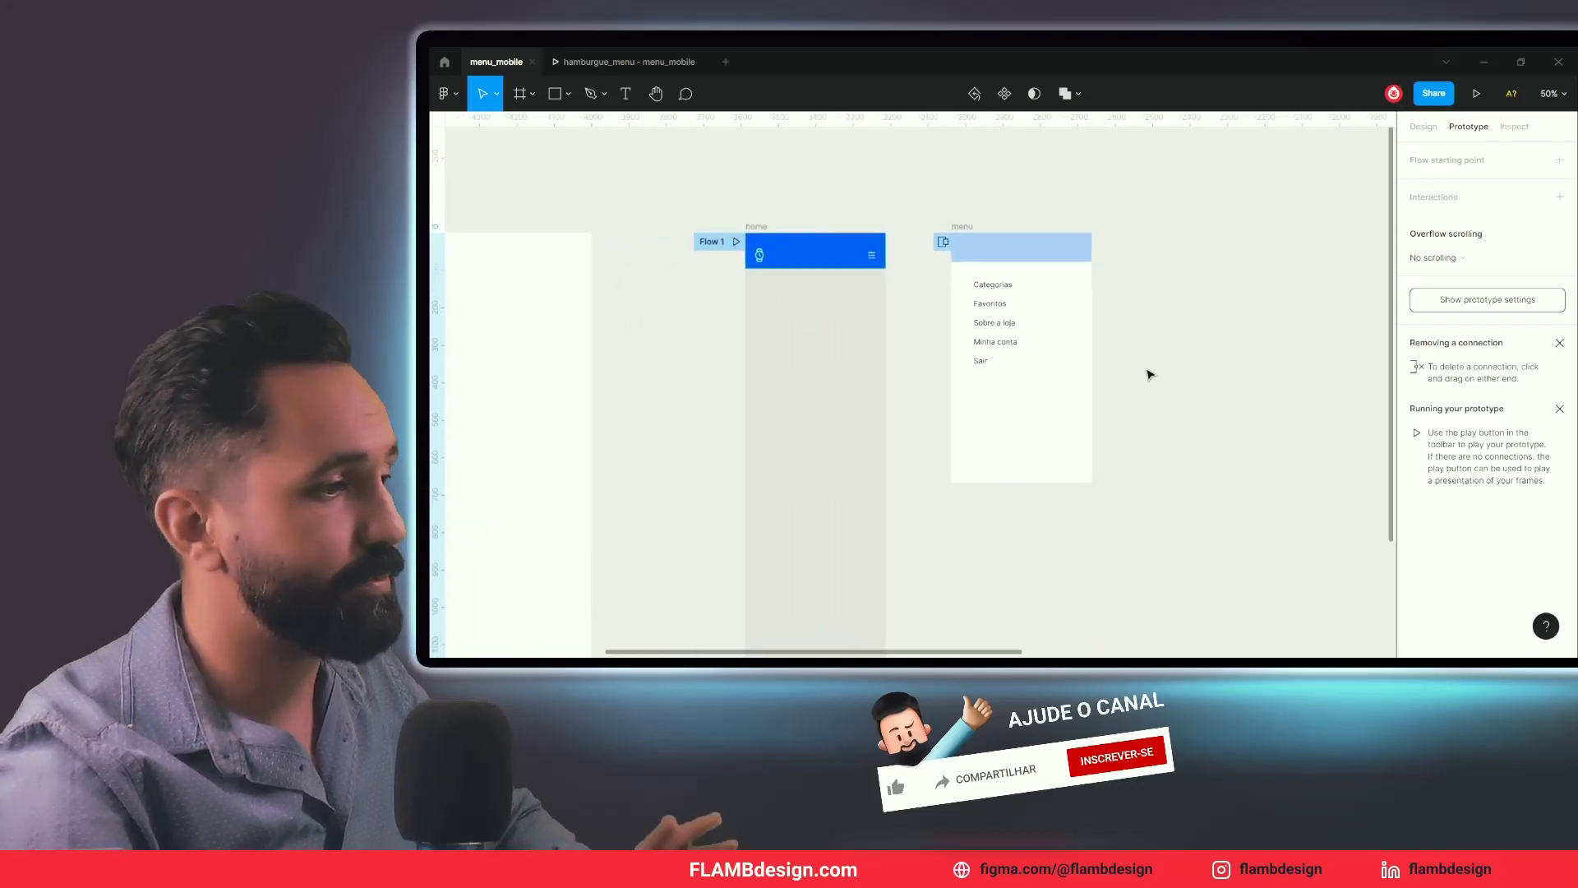
pyautogui.click(735, 223)
pyautogui.moveTo(876, 255); pyautogui.dragTo(970, 226)
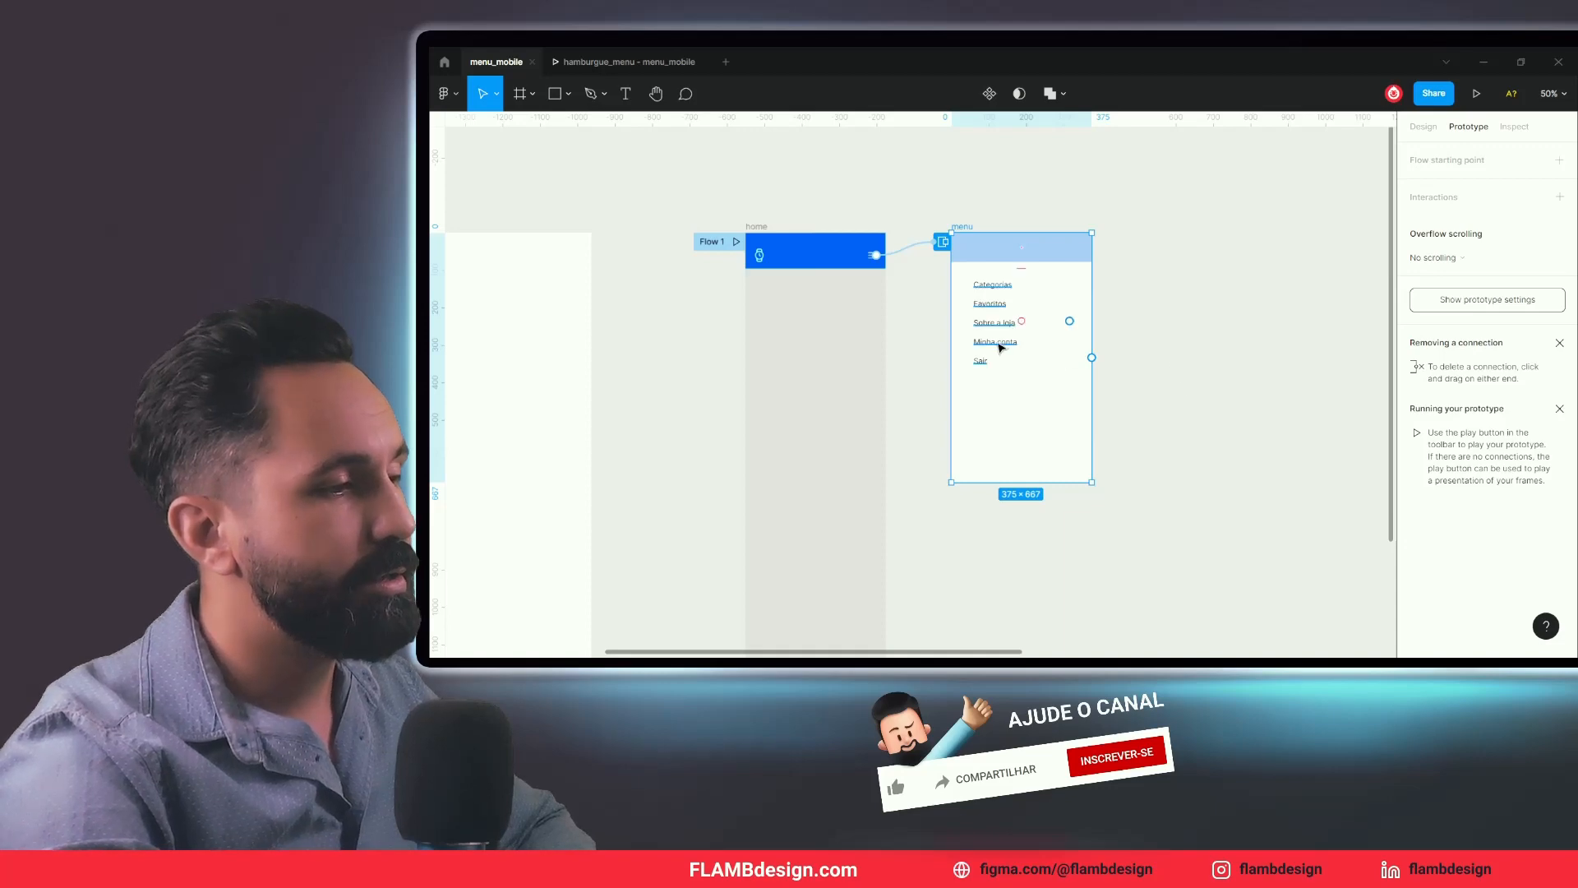
pyautogui.click(963, 191)
pyautogui.click(963, 225)
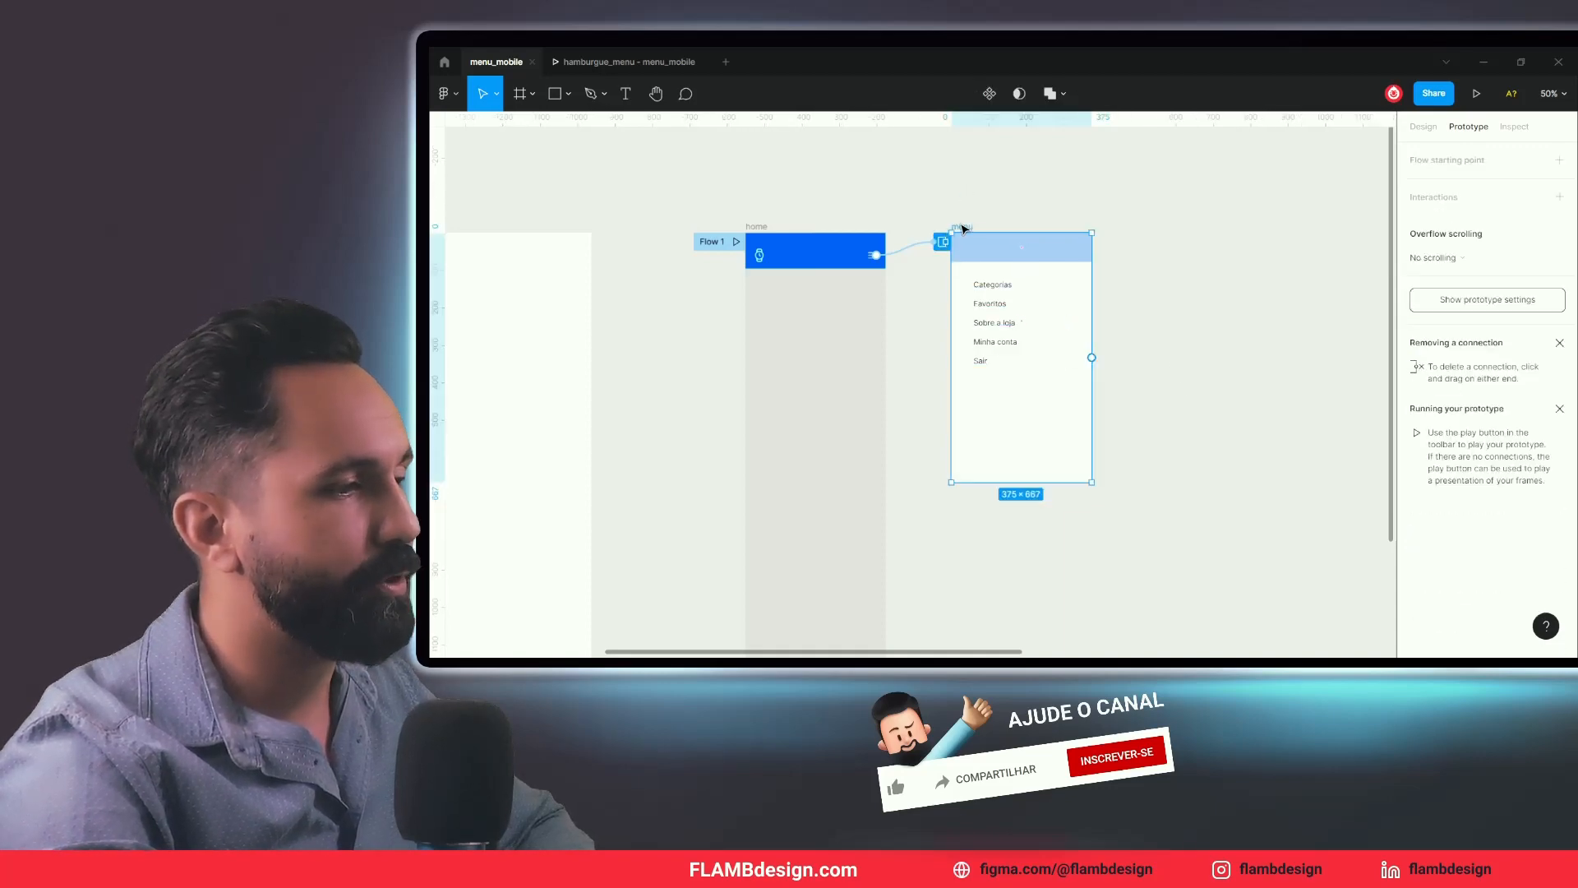
pyautogui.click(747, 211)
pyautogui.moveTo(464, 356); pyautogui.dragTo(1035, 319)
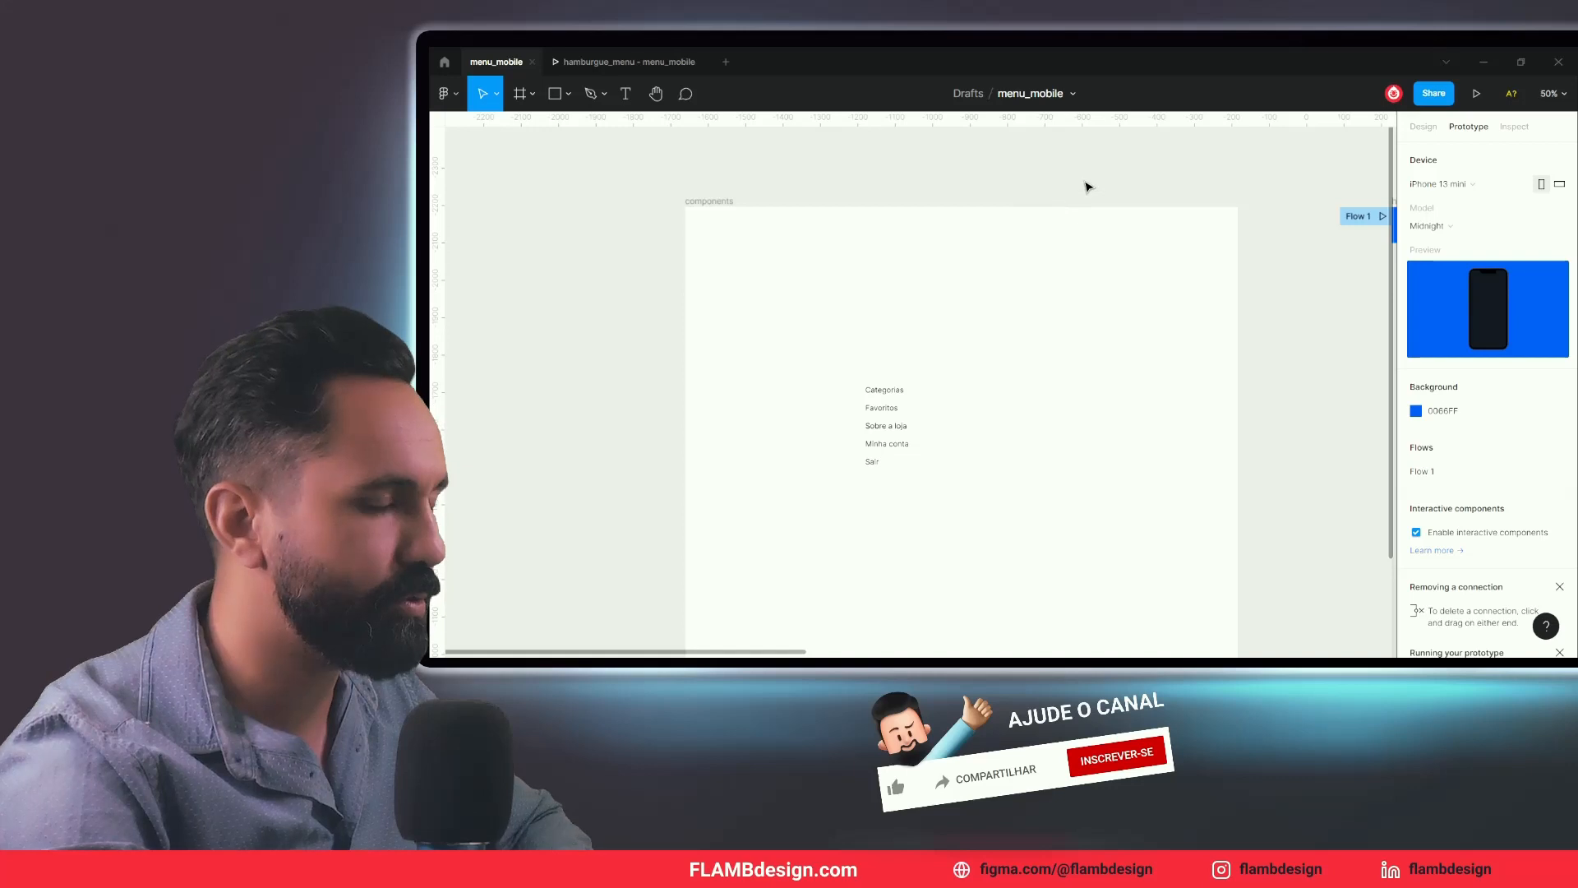
# Step: Examine the menu frame and its link list, checking how the single text block relates to the prototype connections
pyautogui.hscroll(6, 1085, 179)
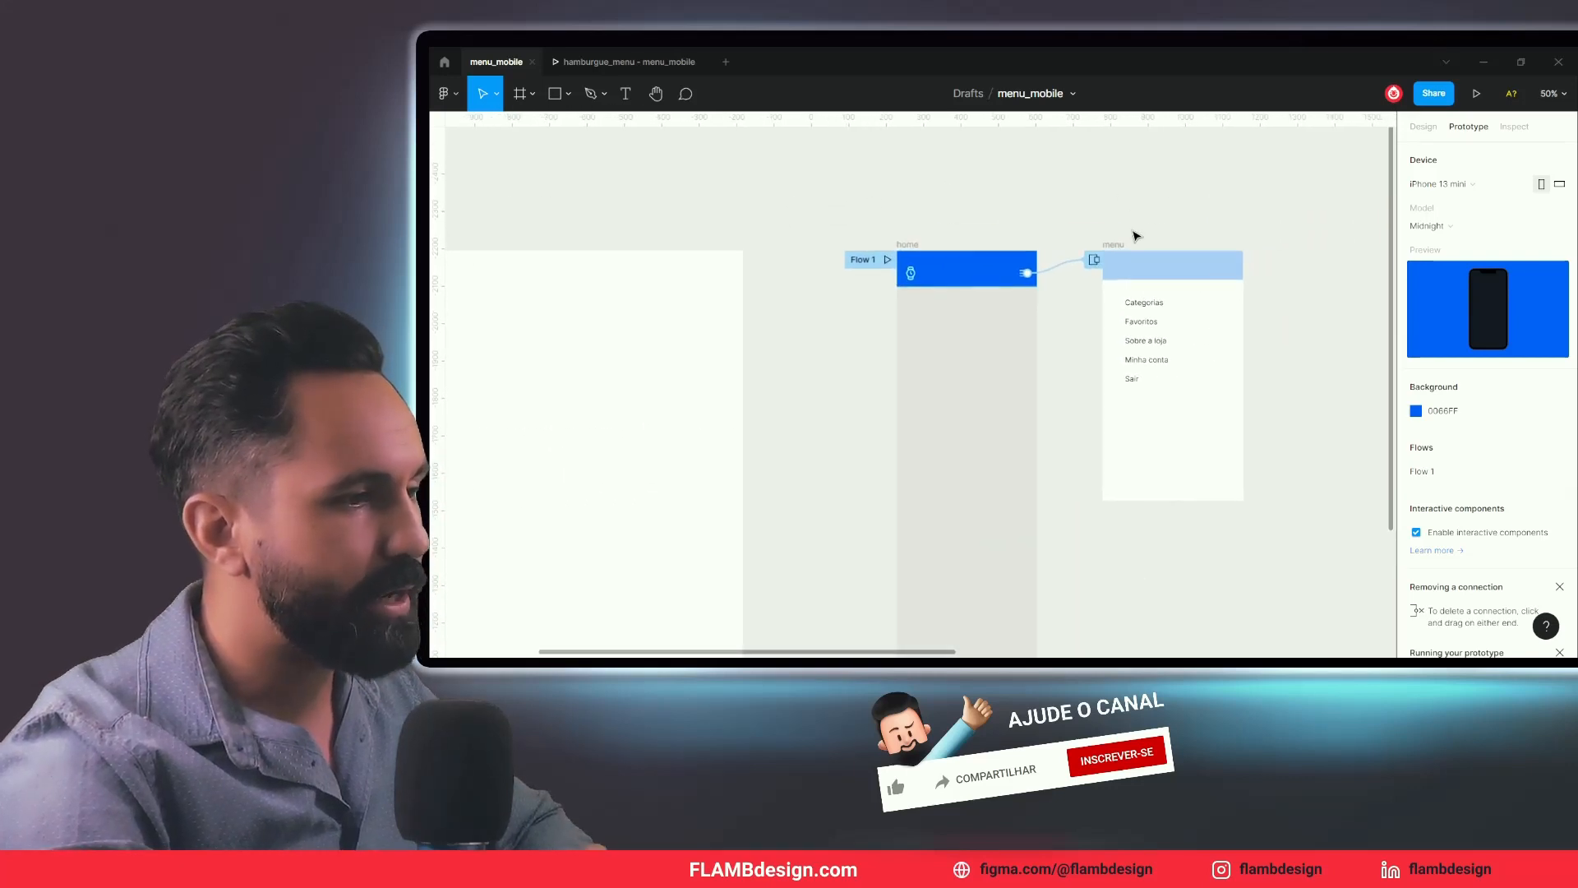
pyautogui.click(1122, 244)
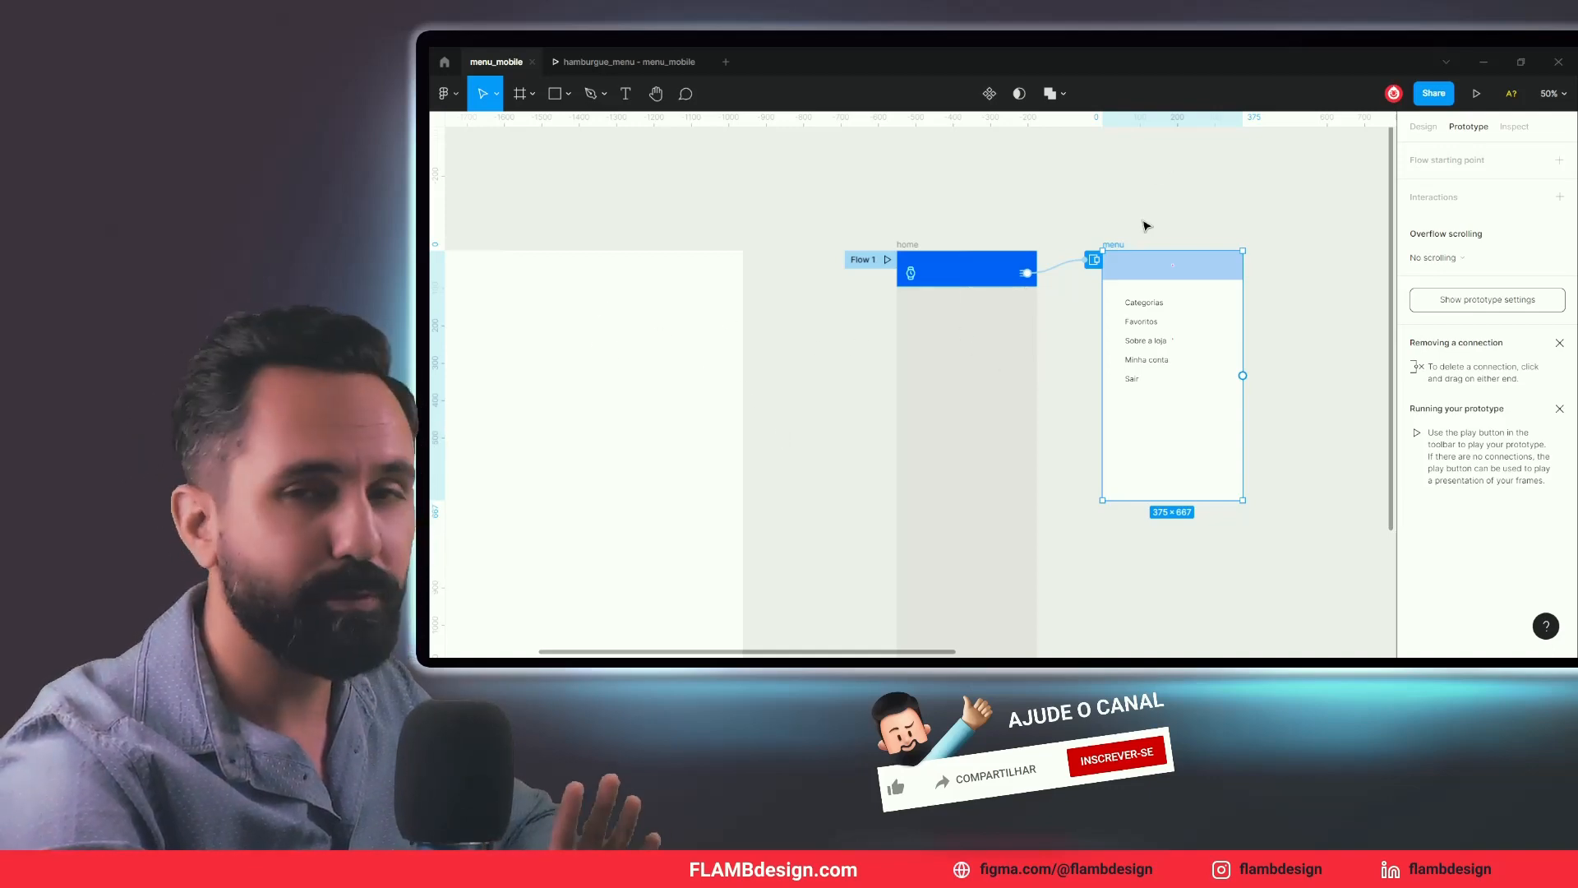
pyautogui.click(1117, 225)
pyautogui.moveTo(640, 220); pyautogui.dragTo(600, 203)
pyautogui.moveTo(1001, 198); pyautogui.dragTo(901, 222)
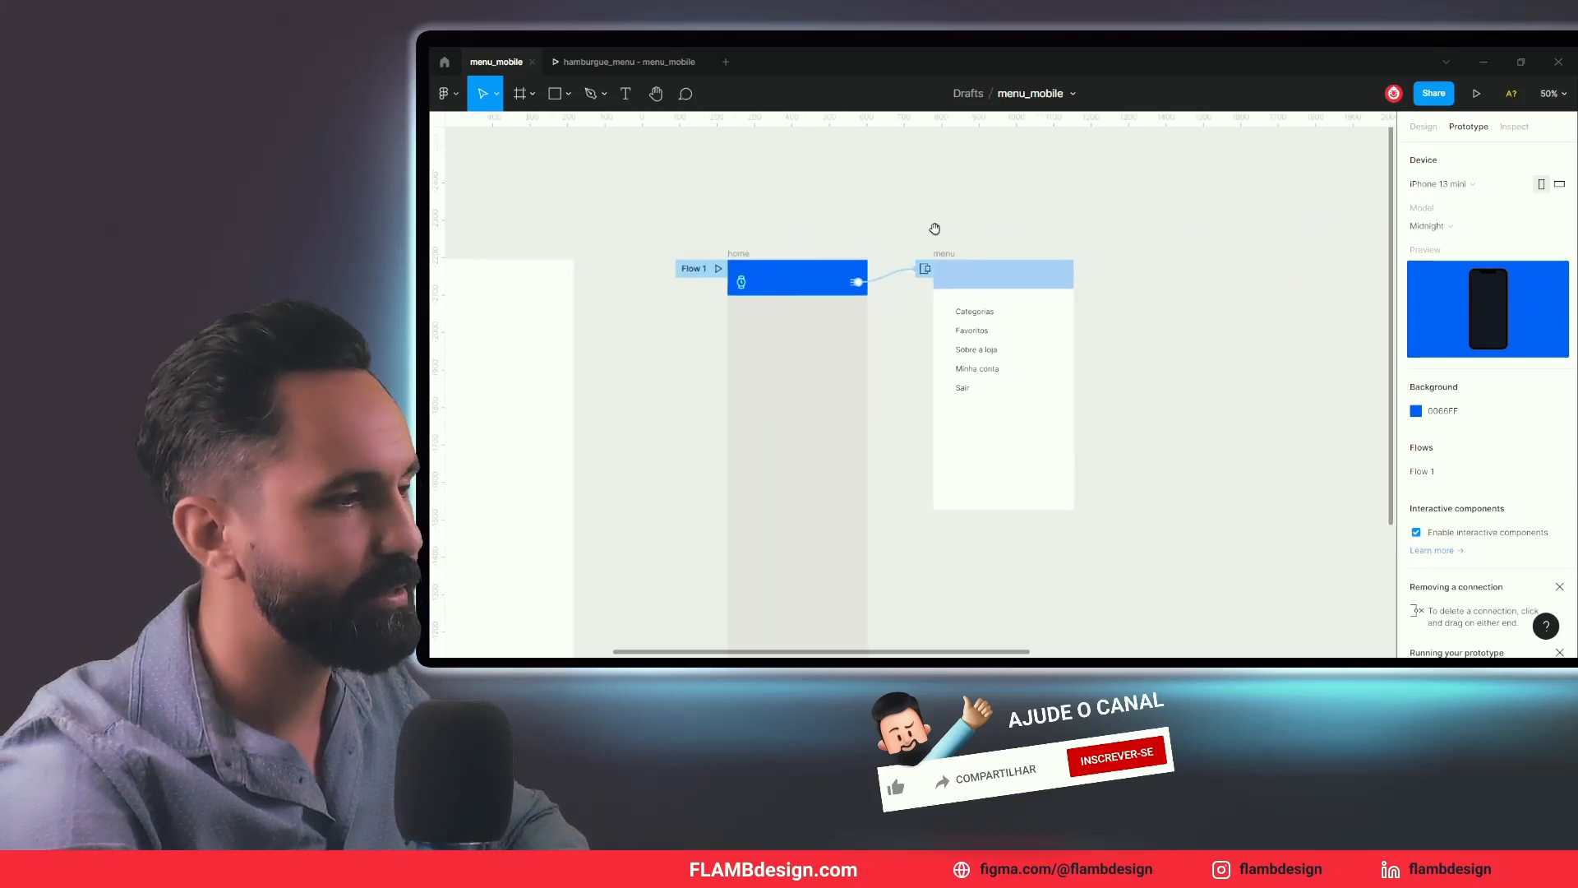
pyautogui.click(951, 258)
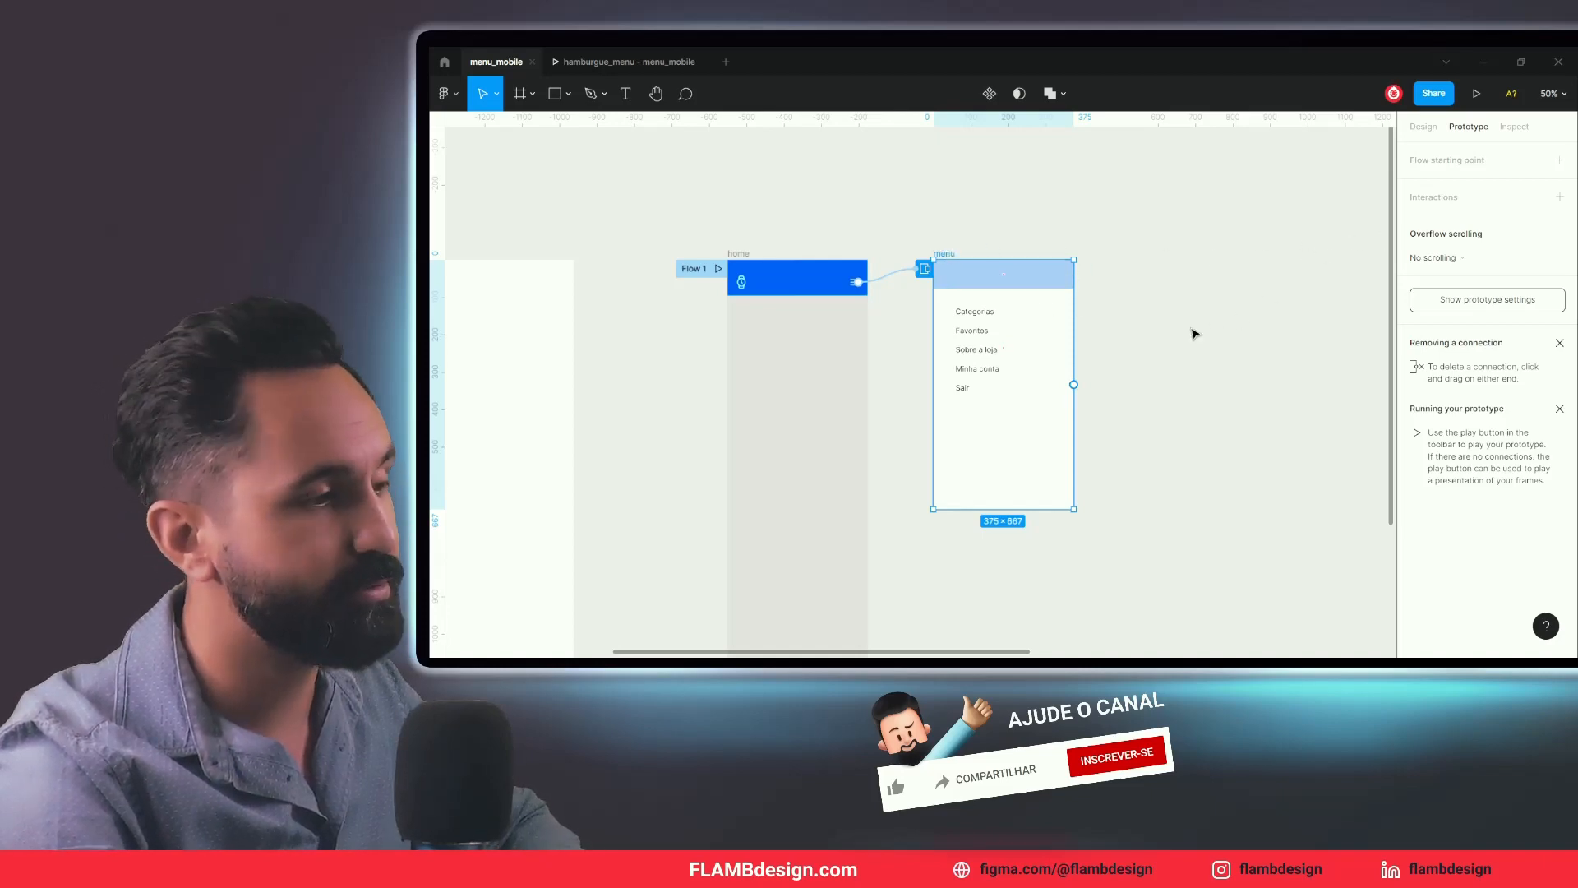
pyautogui.moveTo(1112, 347); pyautogui.dragTo(978, 335)
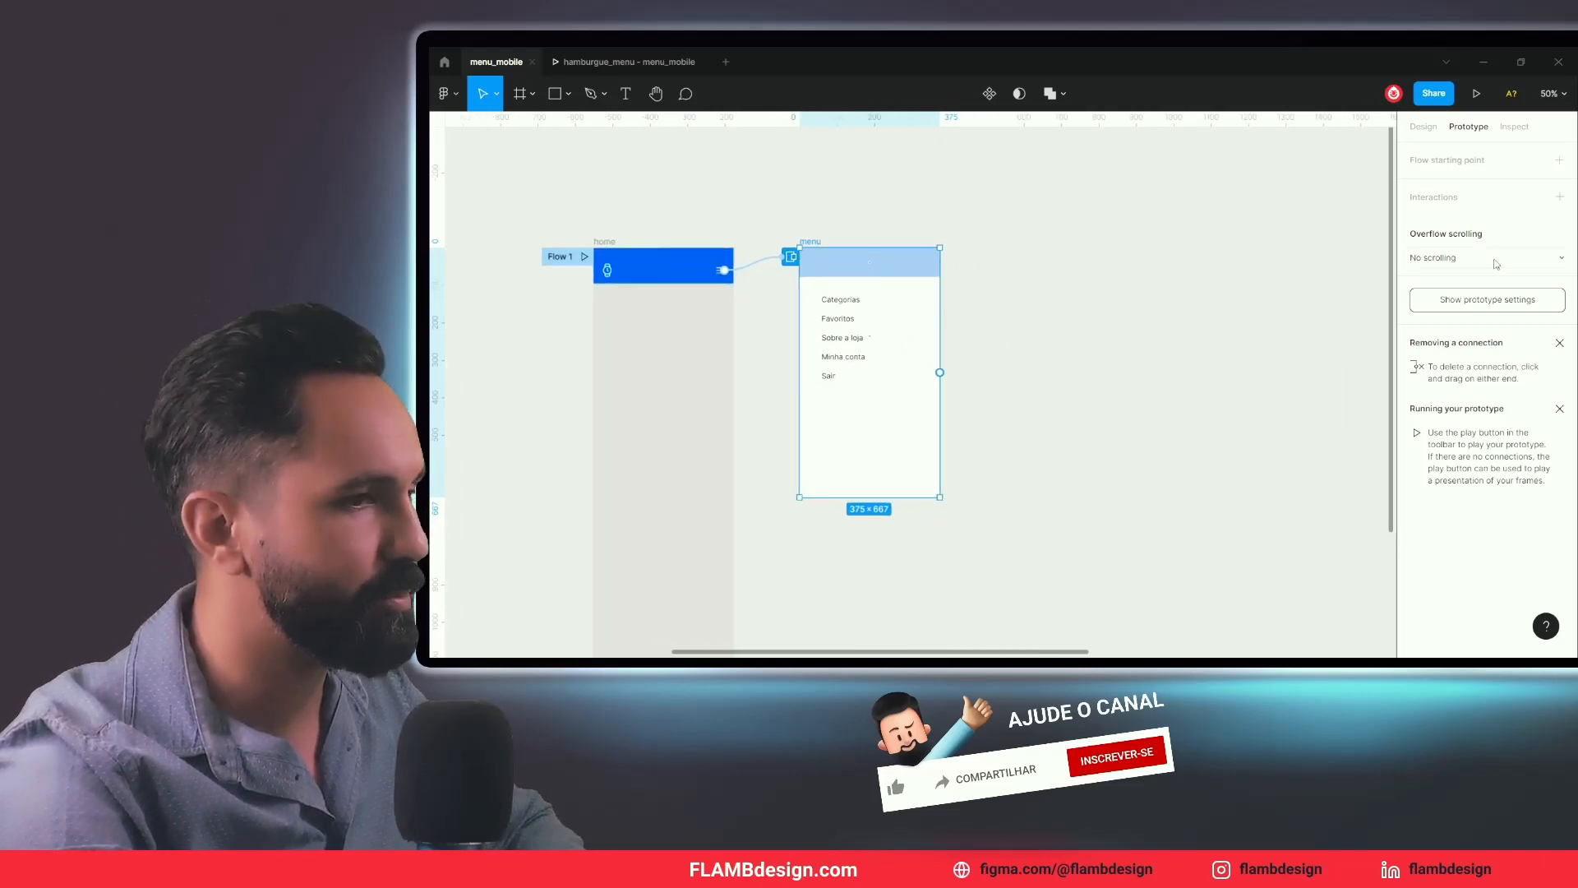
pyautogui.click(844, 307)
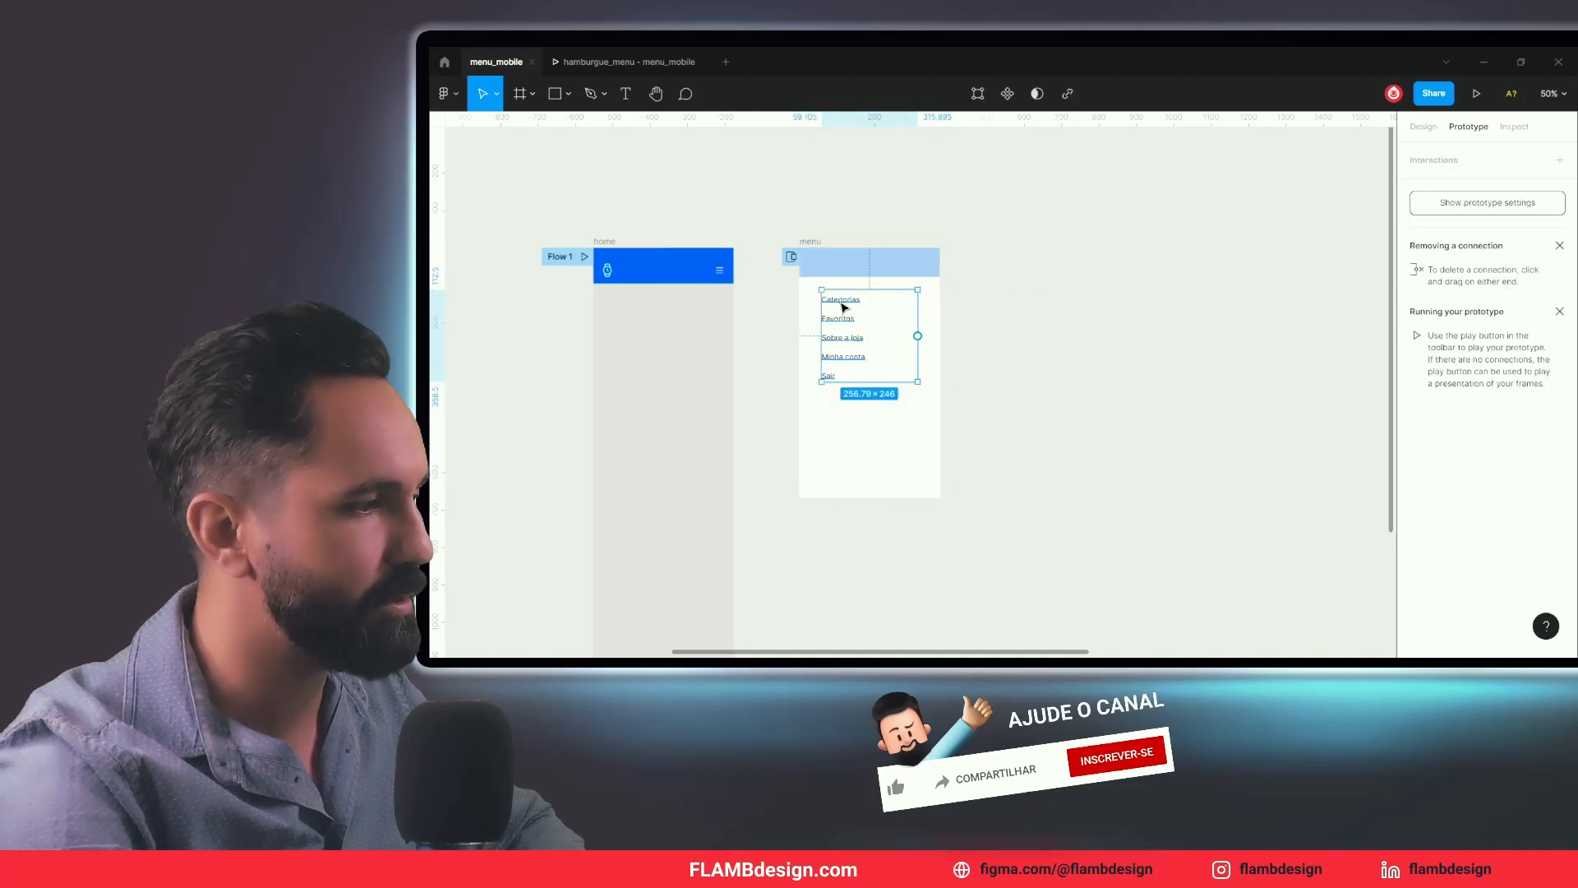
pyautogui.click(1011, 305)
pyautogui.click(831, 324)
pyautogui.scroll(3, 832, 322)
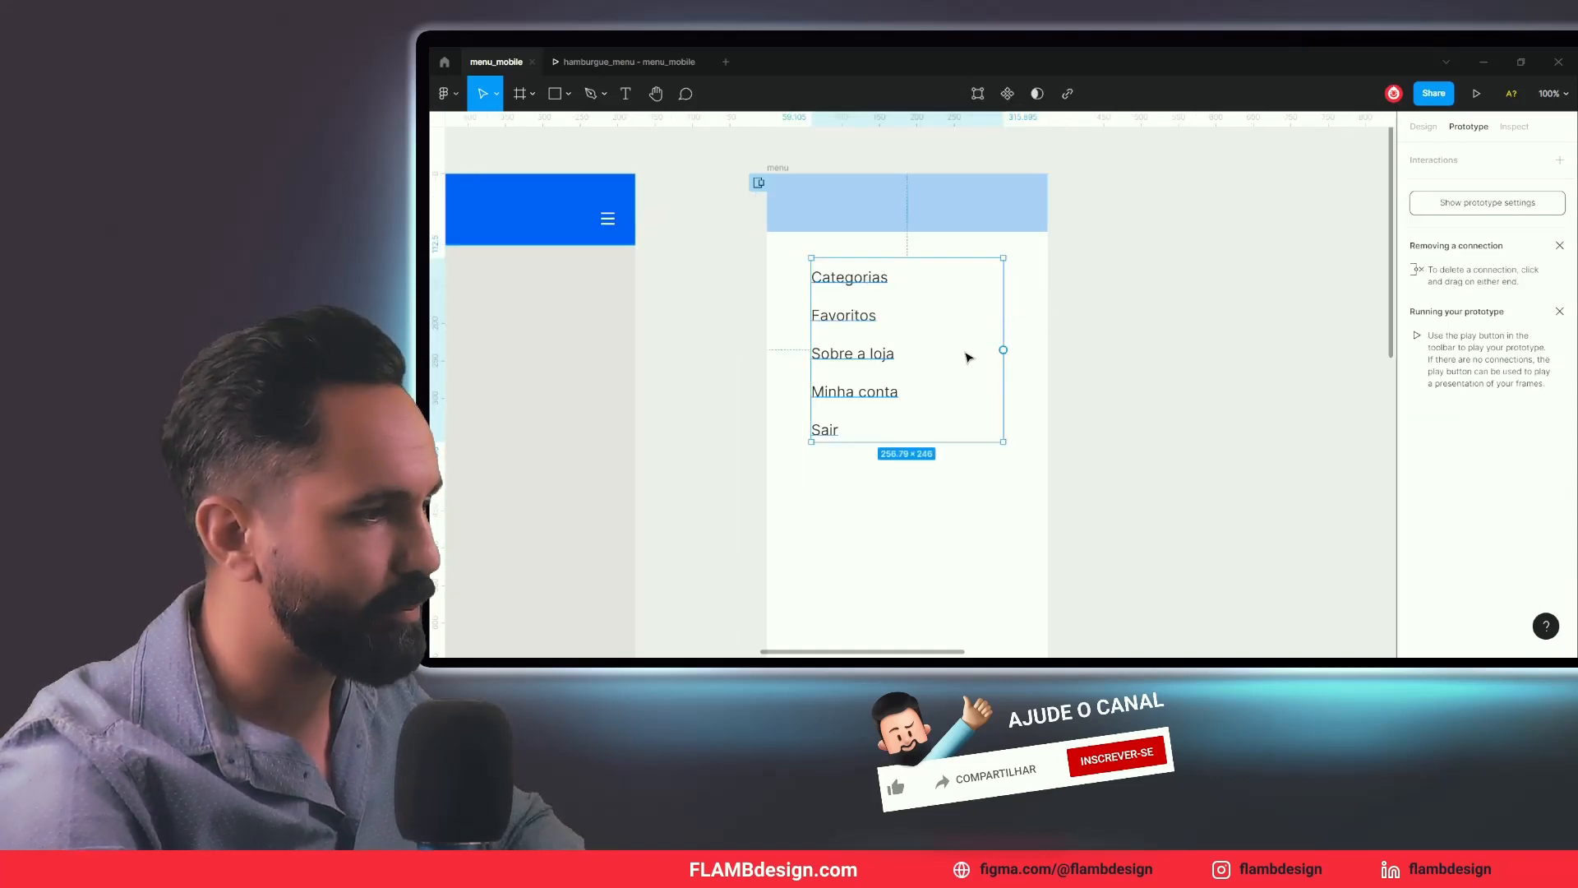
# Step: Try to connect only the word Categorias in the menu's text block to the red Categorias page frame
pyautogui.doubleClick(860, 277)
pyautogui.moveTo(887, 277); pyautogui.dragTo(764, 296)
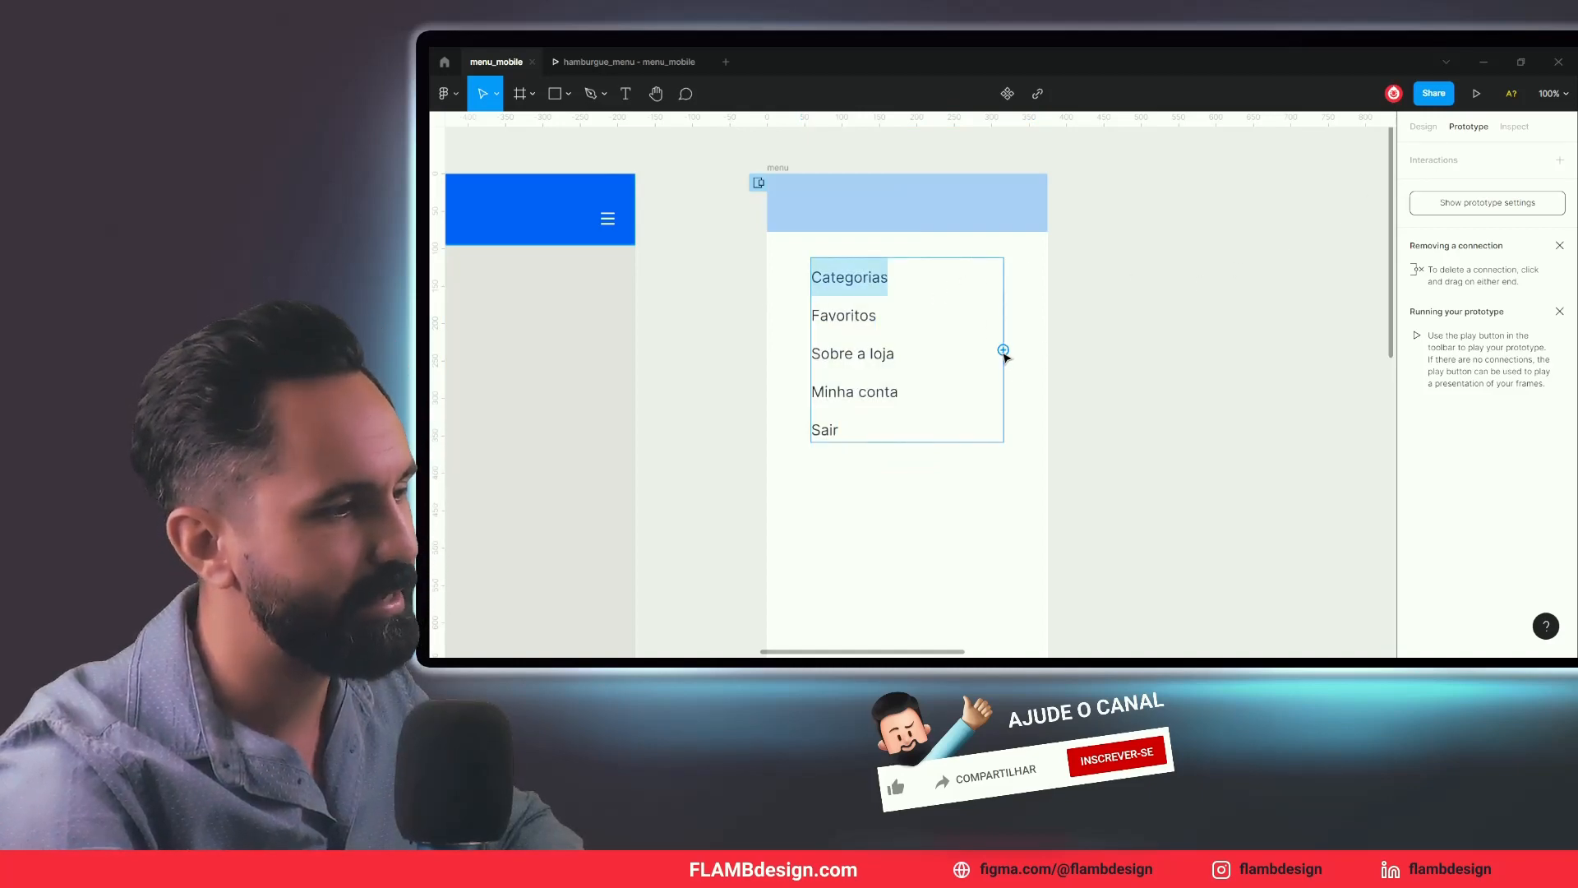
pyautogui.moveTo(1003, 350); pyautogui.dragTo(1216, 325)
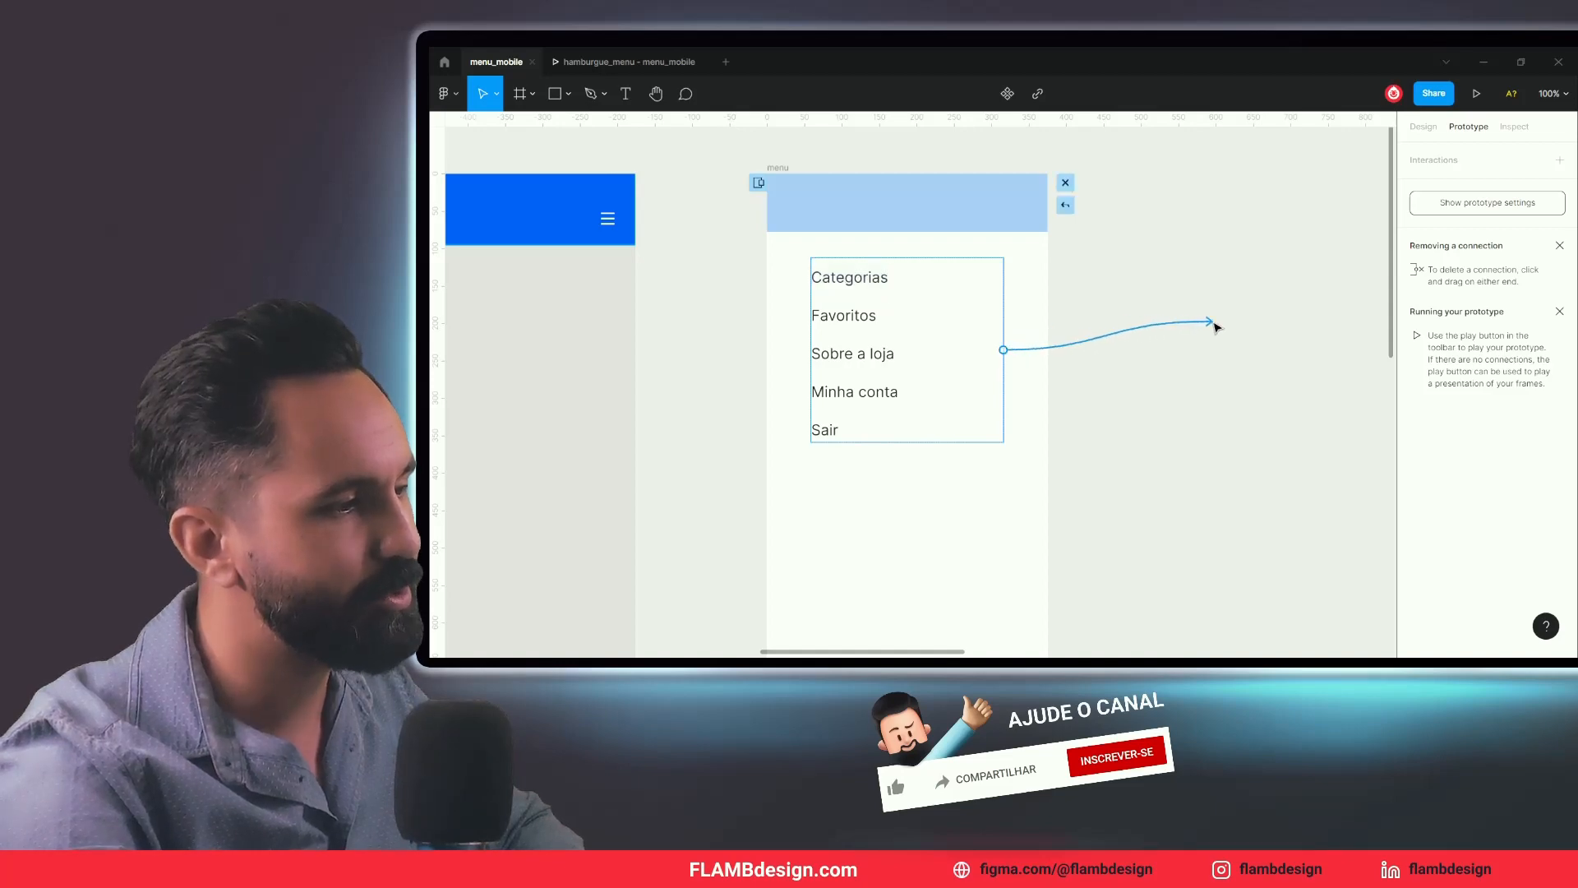
pyautogui.moveTo(1217, 325); pyautogui.dragTo(1122, 321)
pyautogui.write('z')
pyautogui.hotkey('shift', '1')
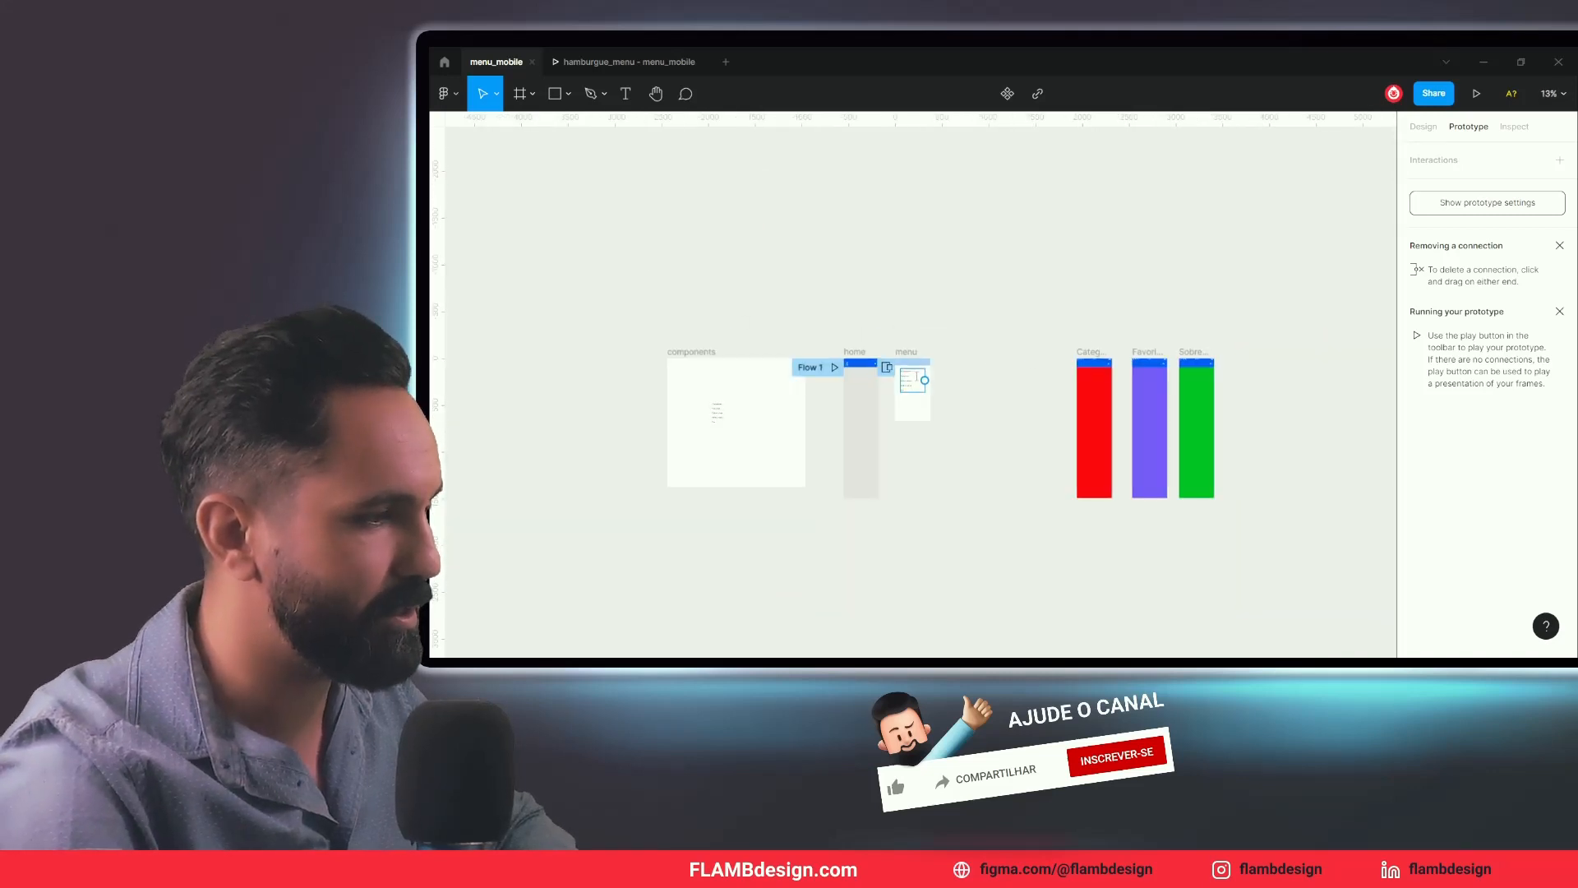
pyautogui.moveTo(925, 386); pyautogui.dragTo(1095, 489)
pyautogui.hotkey('ctrl', 'z')
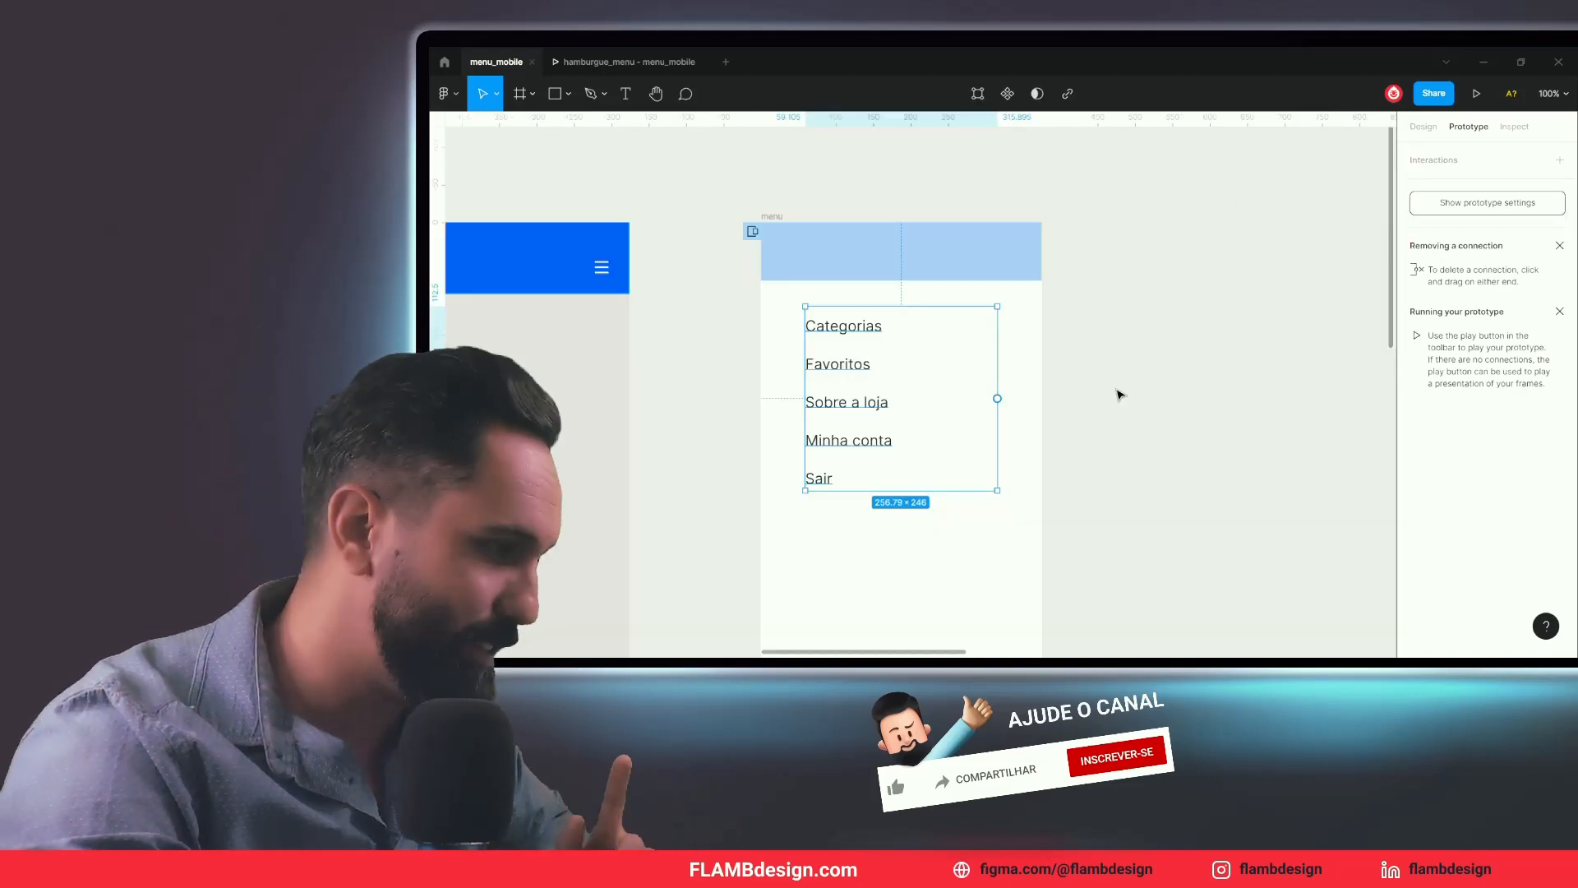
# Step: Draw a rectangle about 221 × 47 over the menu frame's Categorias link, send it behind the text and set its fill opacity to 0%
pyautogui.click(1118, 394)
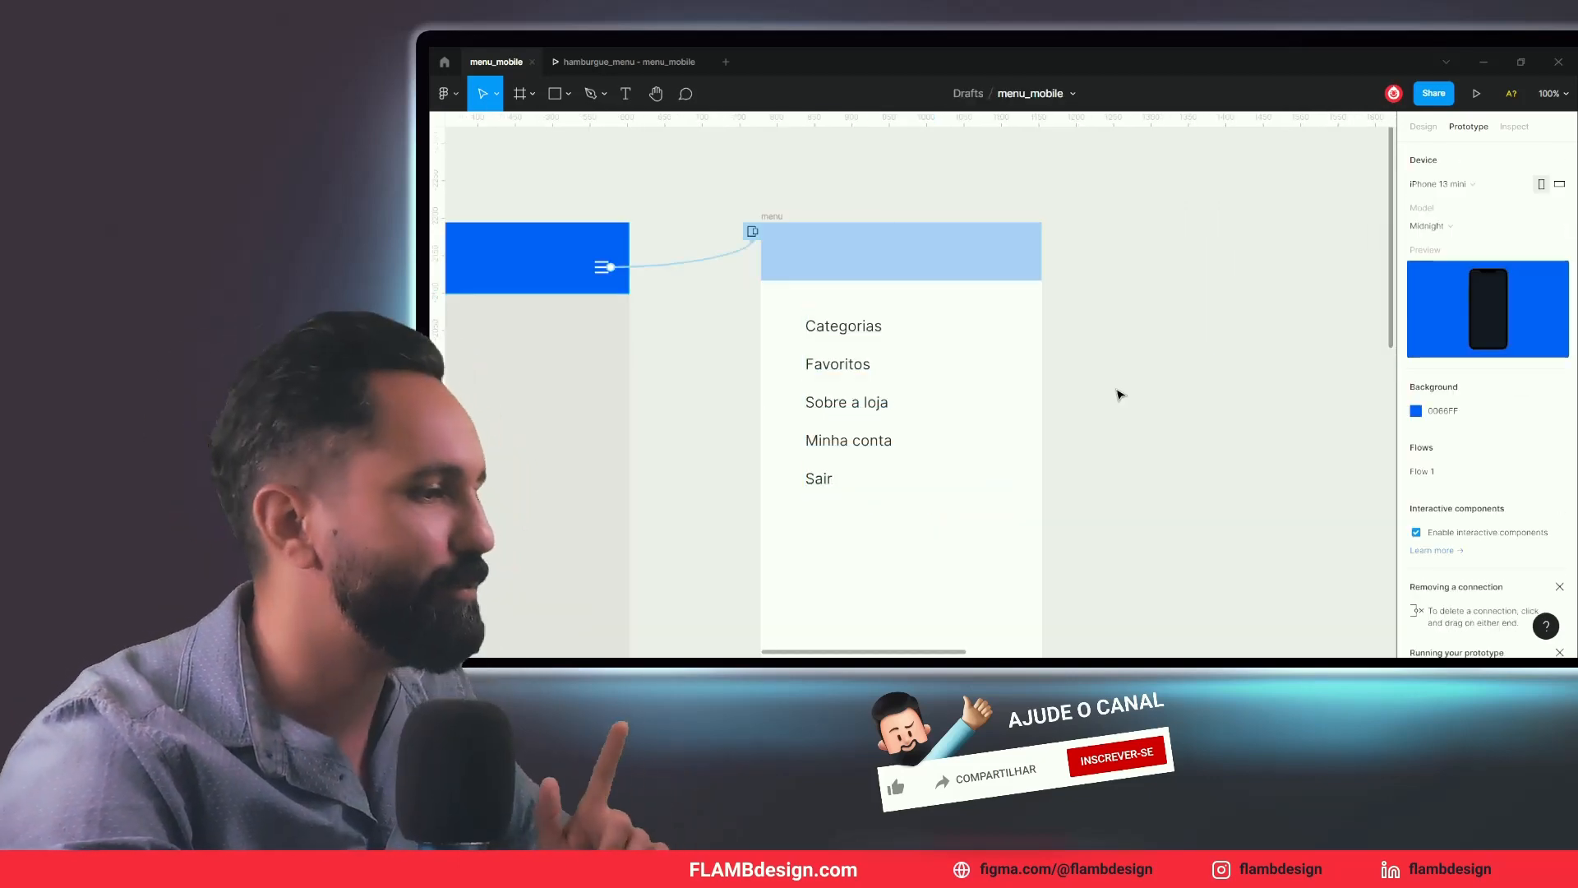
pyautogui.press('r')
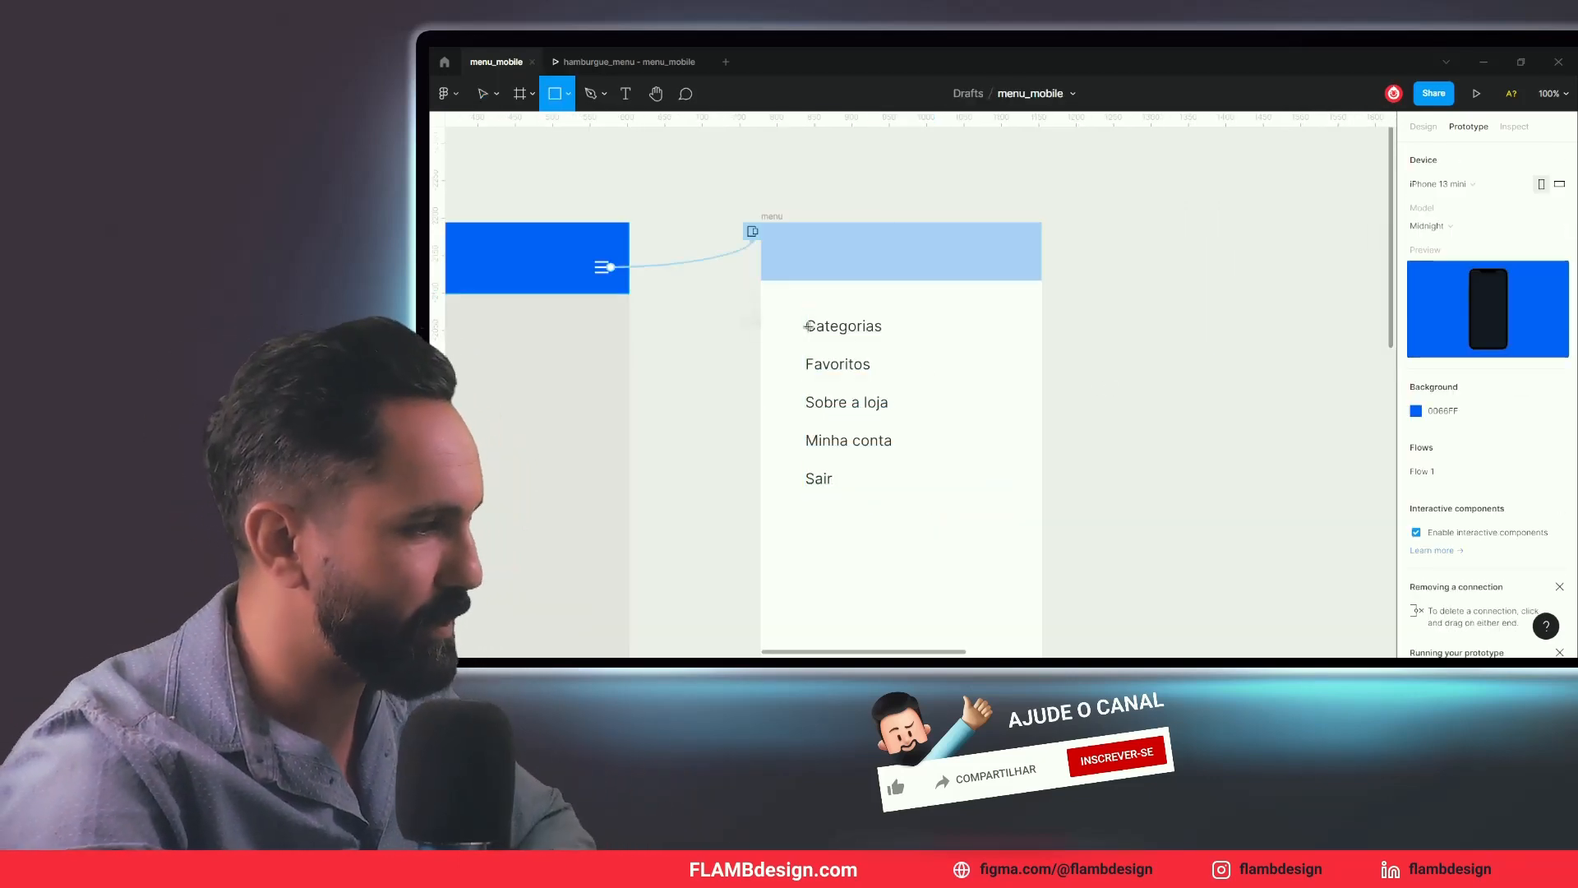
pyautogui.moveTo(790, 310); pyautogui.dragTo(932, 337)
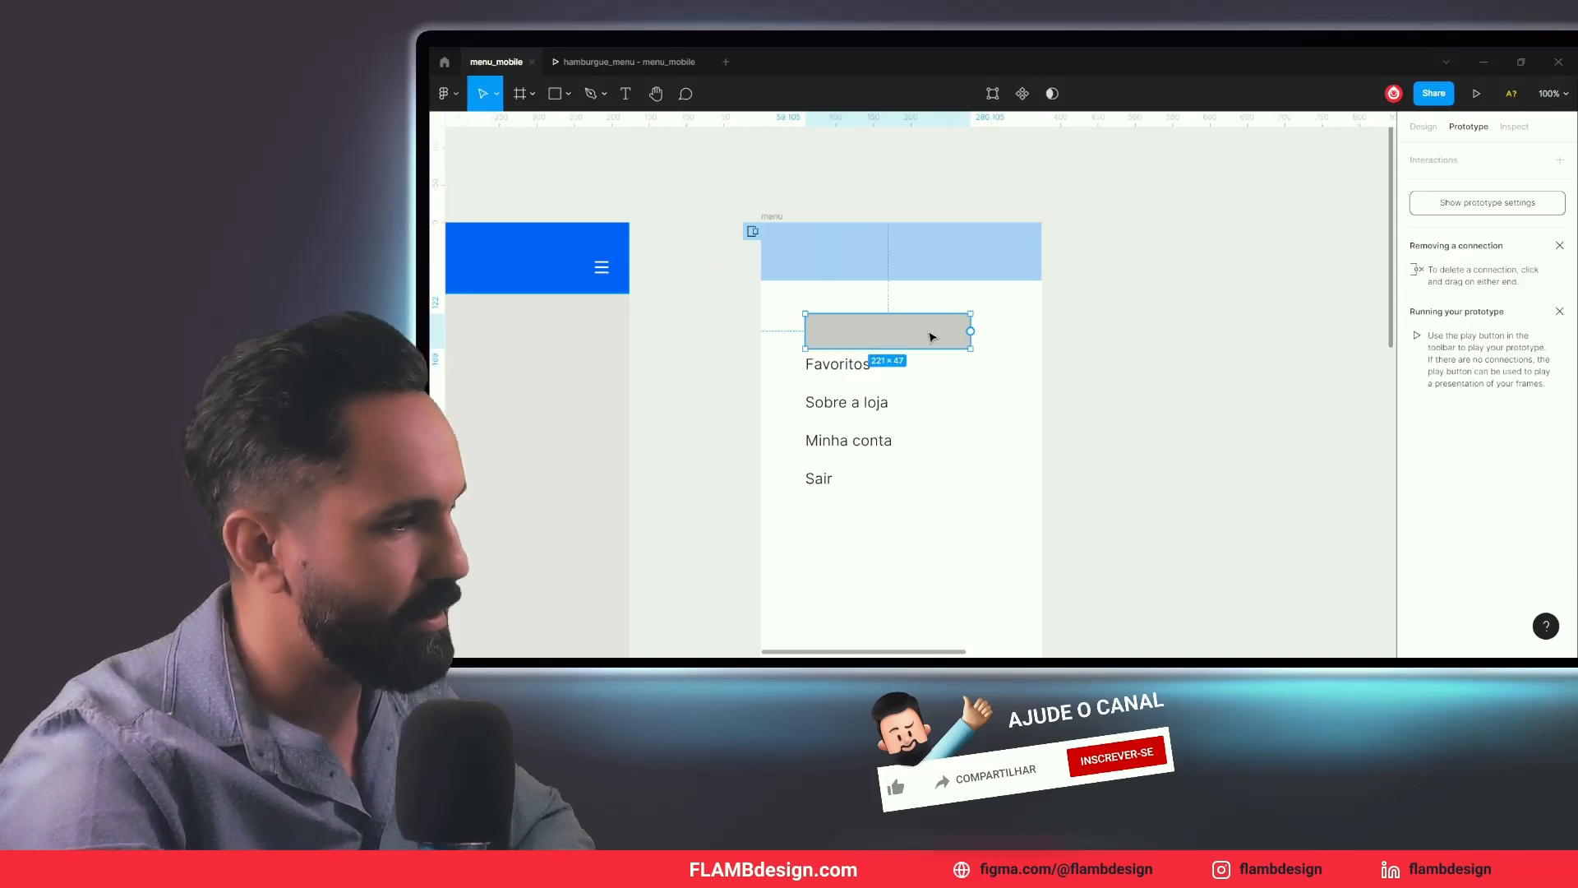
pyautogui.click(1422, 127)
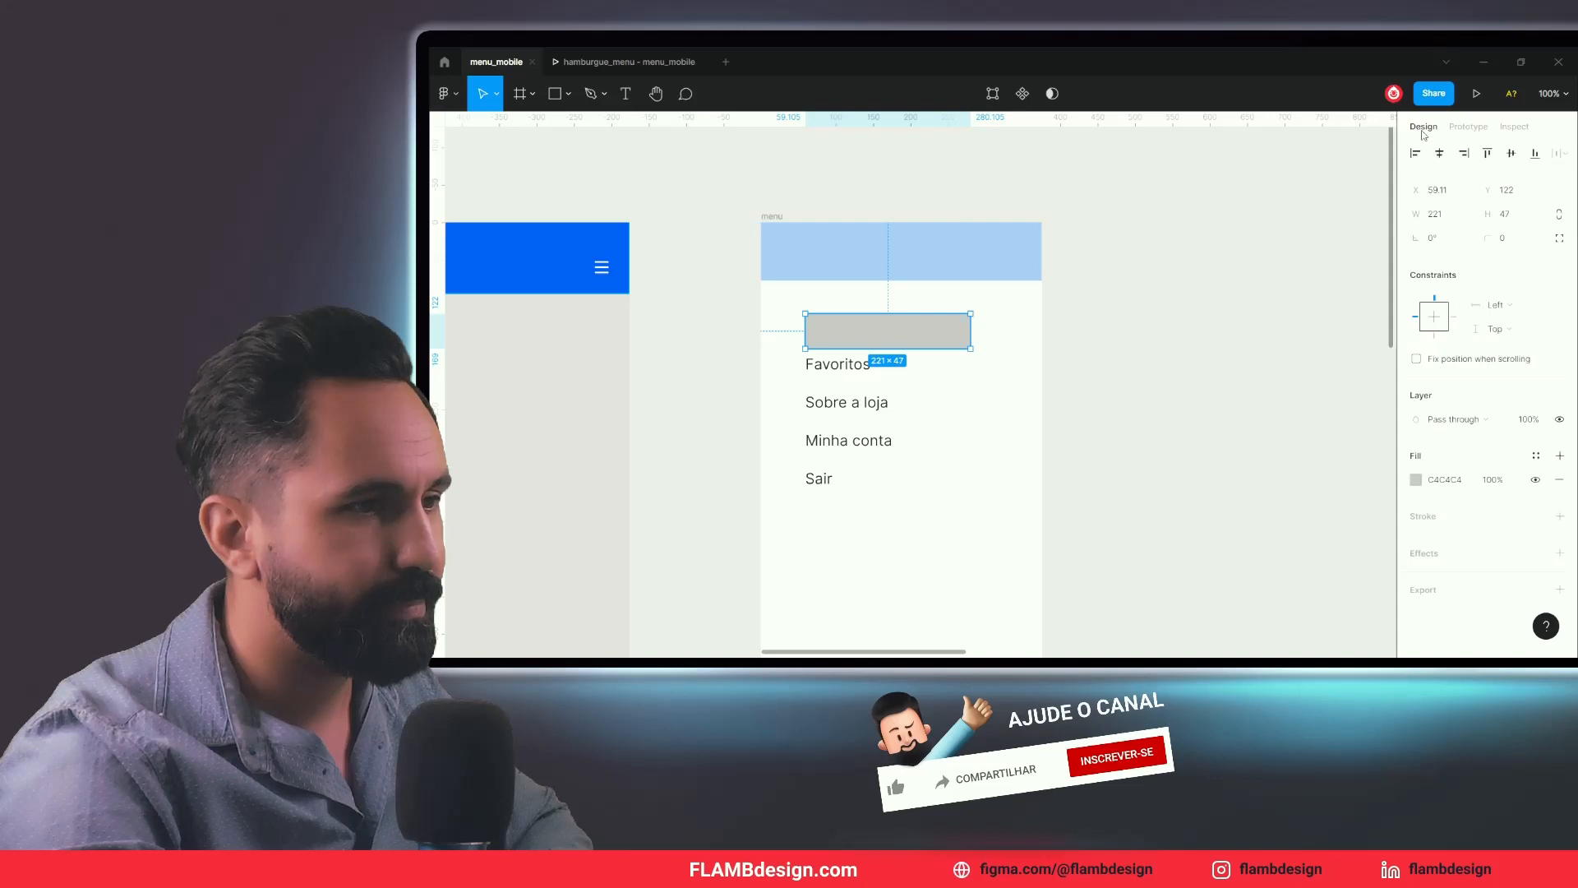
pyautogui.hotkey('ctrl', '[')
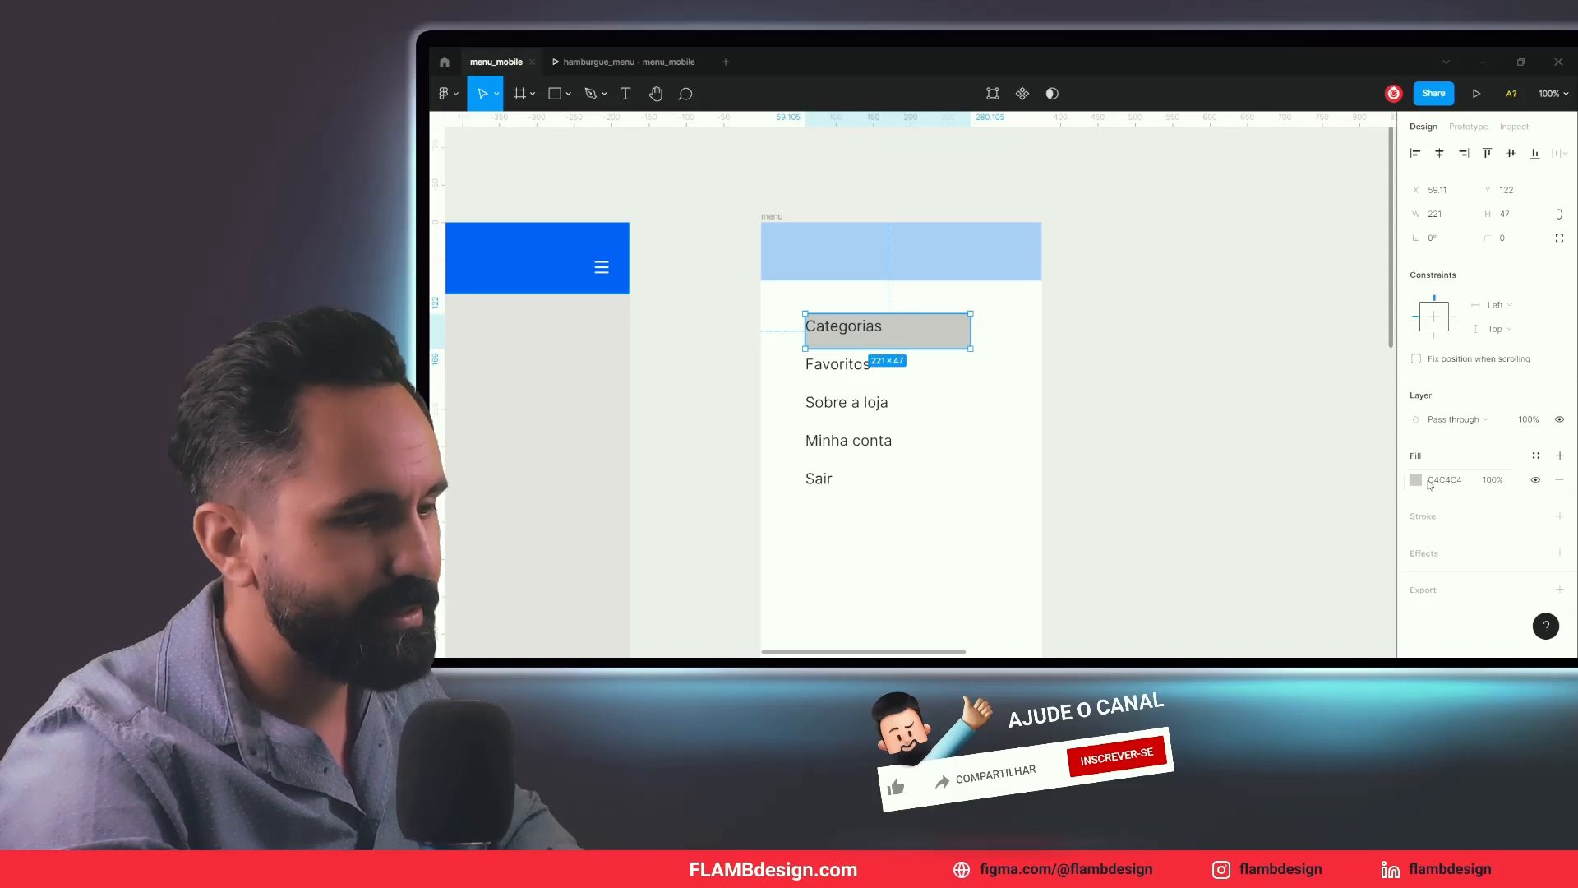
pyautogui.write('0')
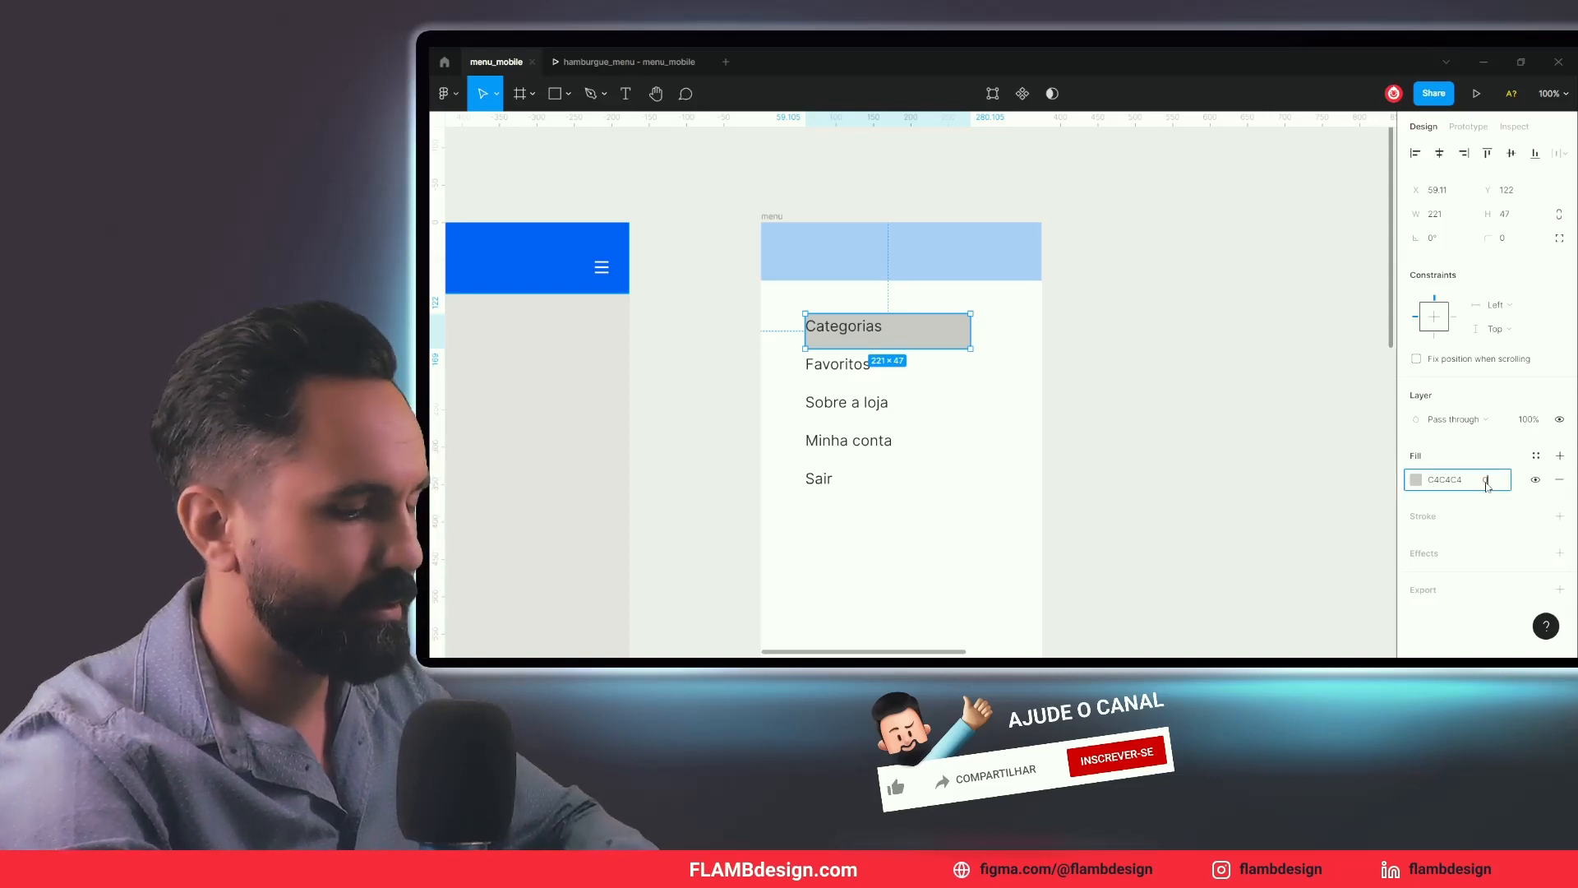
pyautogui.press('Return')
# Step: Check the prototype connection point of the transparent rectangle over the Categorias link
pyautogui.hotkey('shift', 'e')
pyautogui.moveTo(970, 331)
pyautogui.mouseDown()
pyautogui.moveTo(1204, 331)
pyautogui.moveTo(1278, 418)
pyautogui.moveTo(980, 332)
pyautogui.mouseUp()
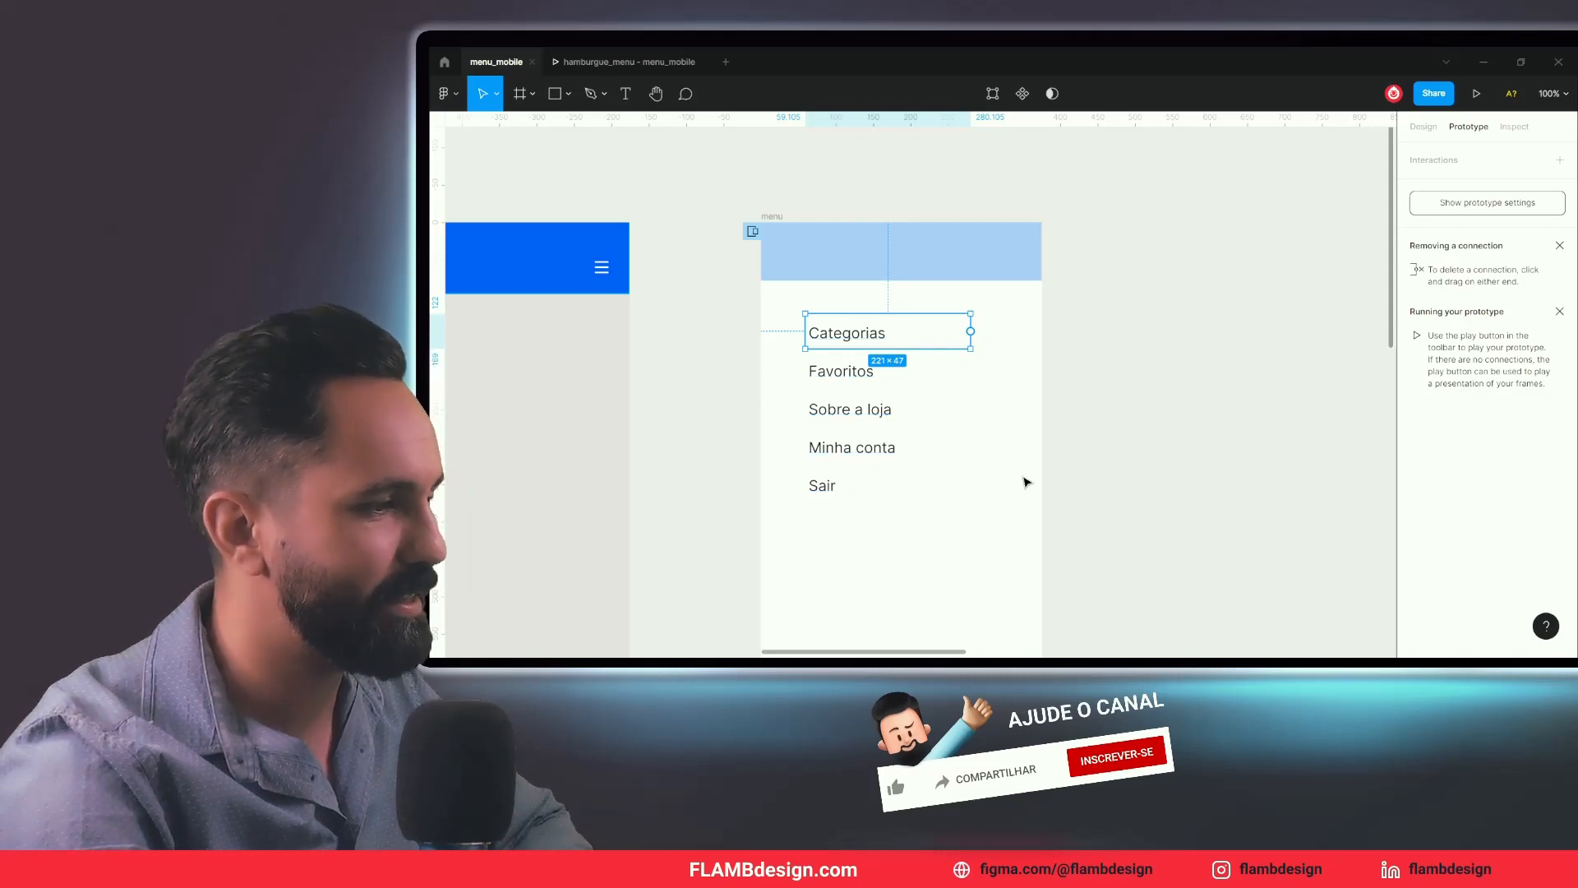
pyautogui.click(976, 454)
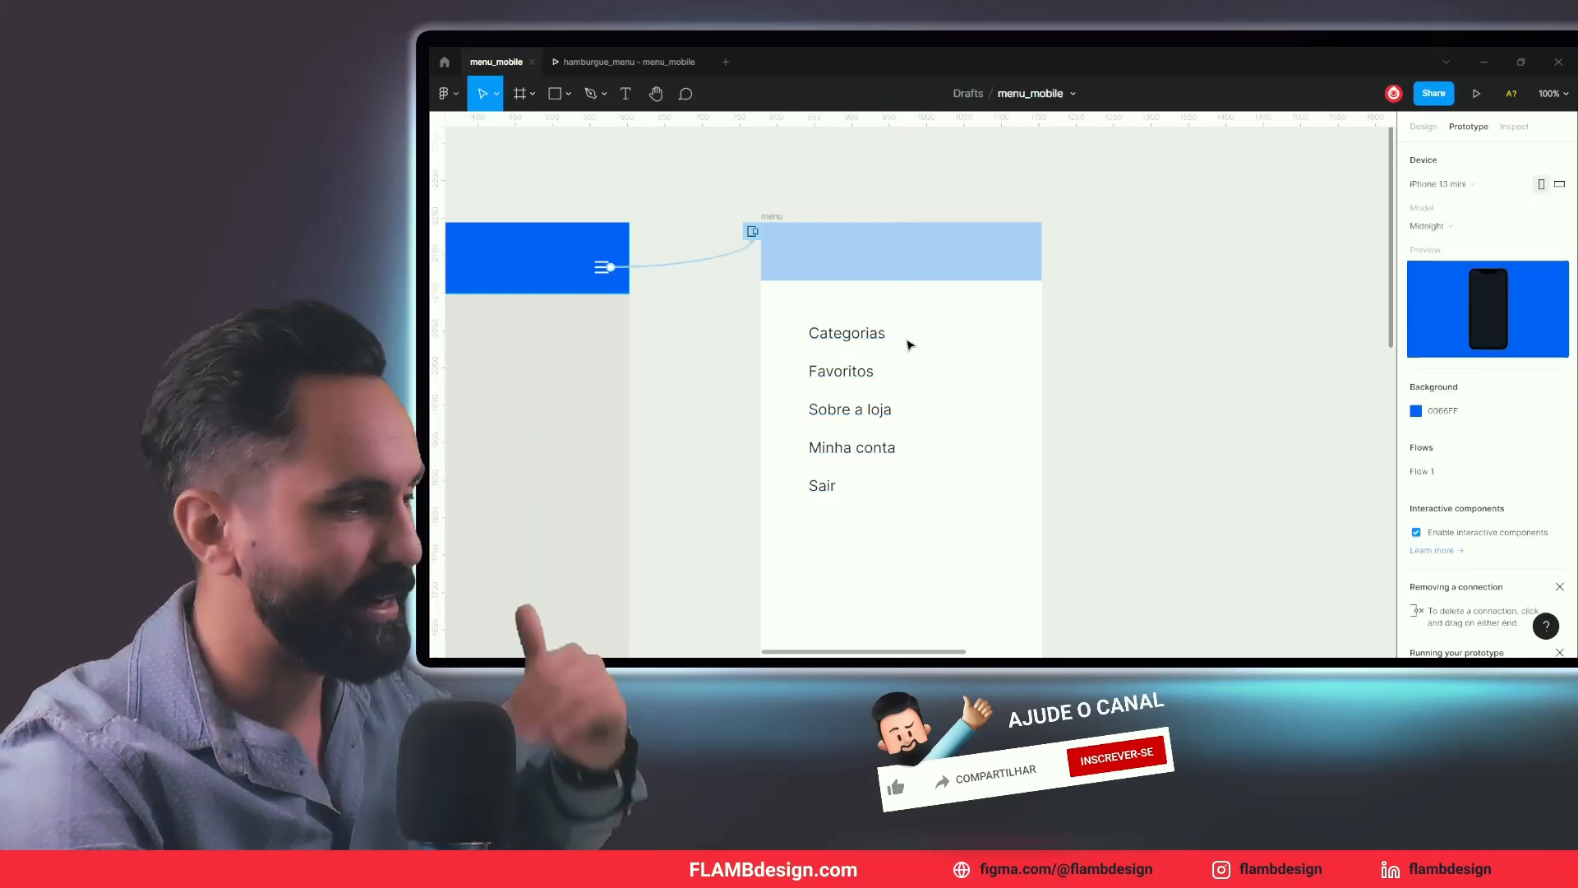
pyautogui.click(839, 335)
pyautogui.click(973, 337)
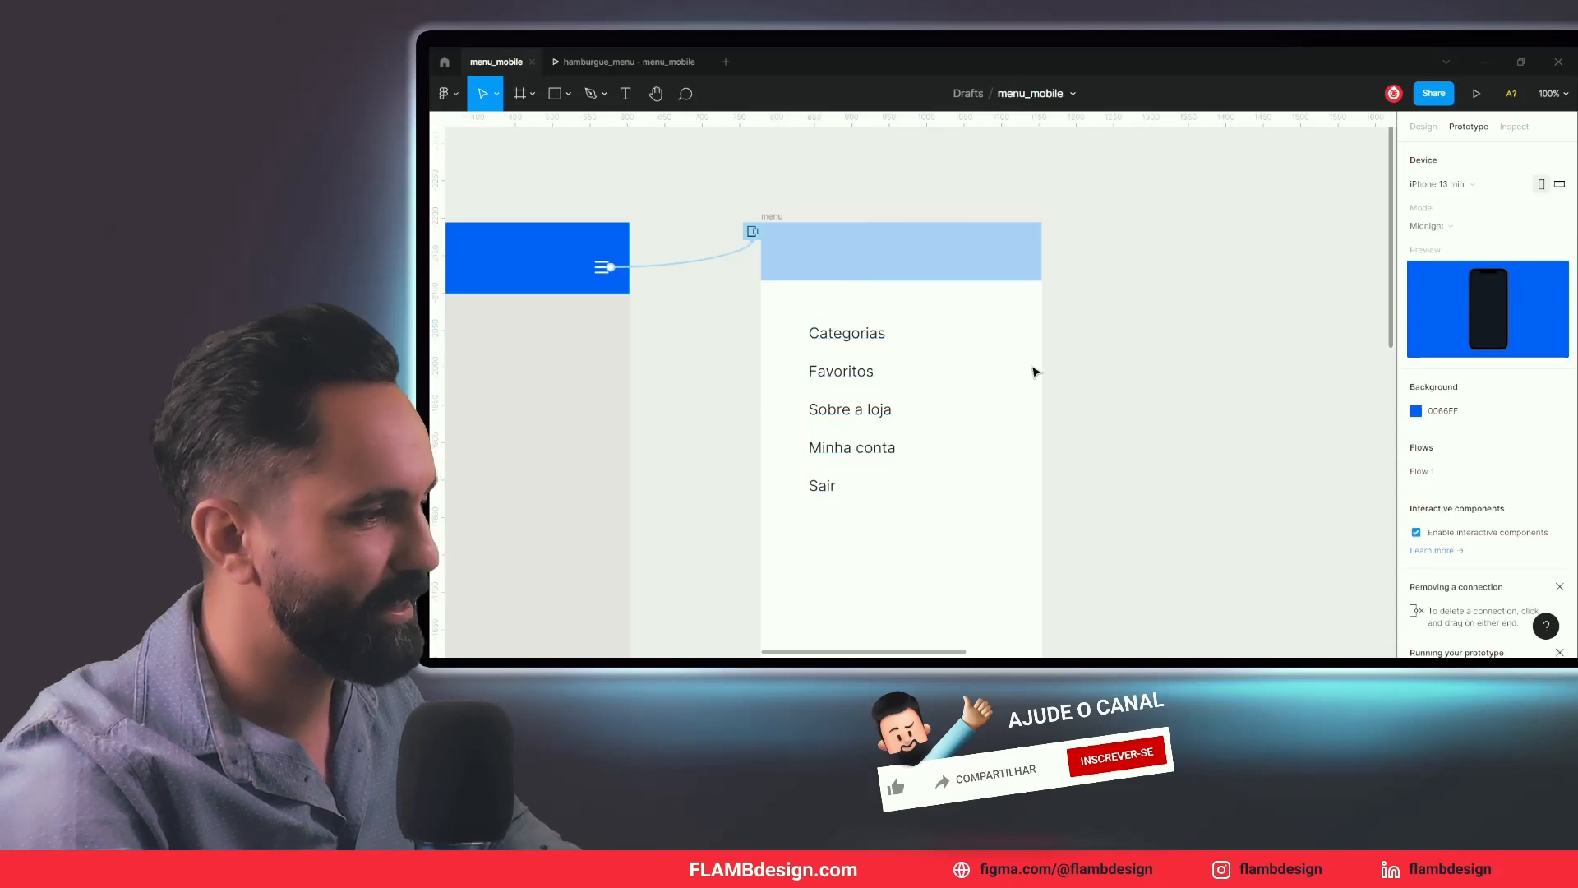
# Step: Copy the word Categorias from the link list in the components frame and paste it there as a separate text layer
pyautogui.click(1424, 127)
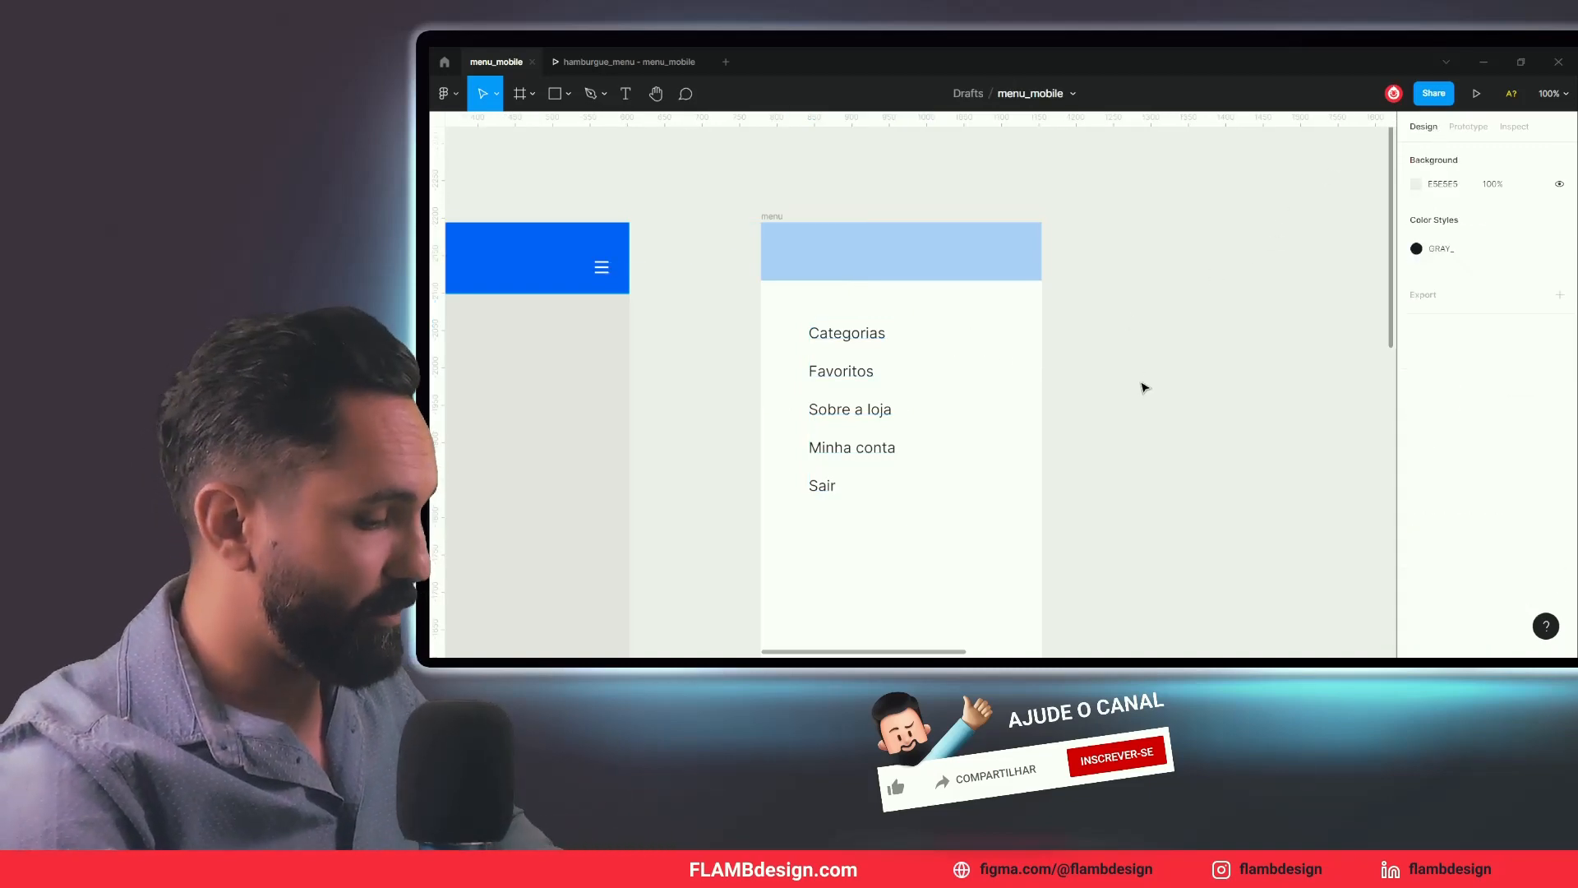
pyautogui.hotkey('shift', '1')
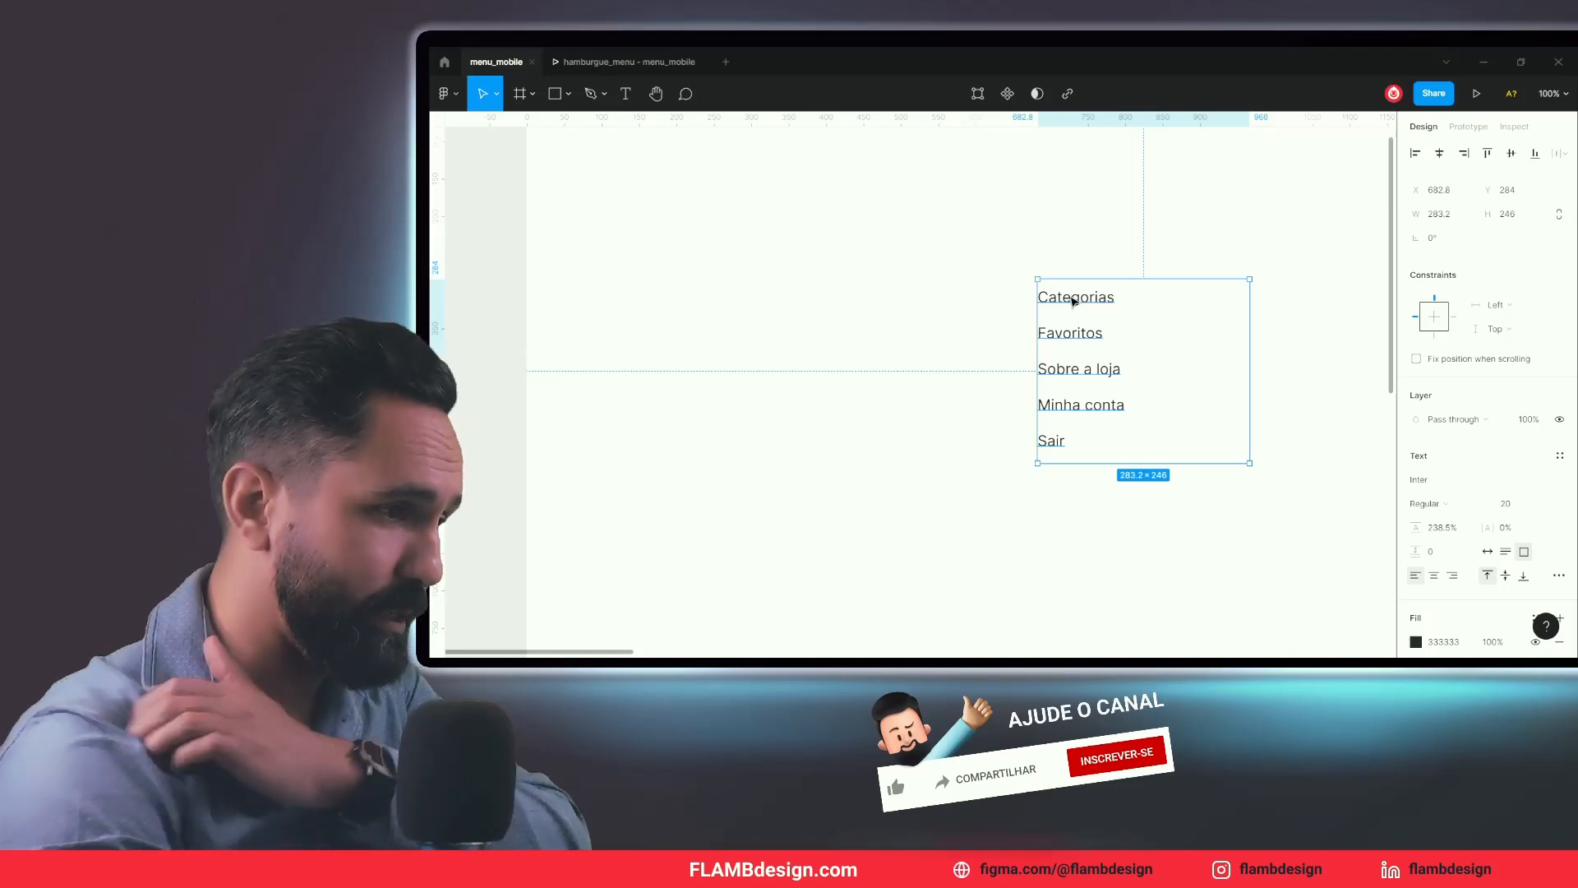
pyautogui.click(870, 301)
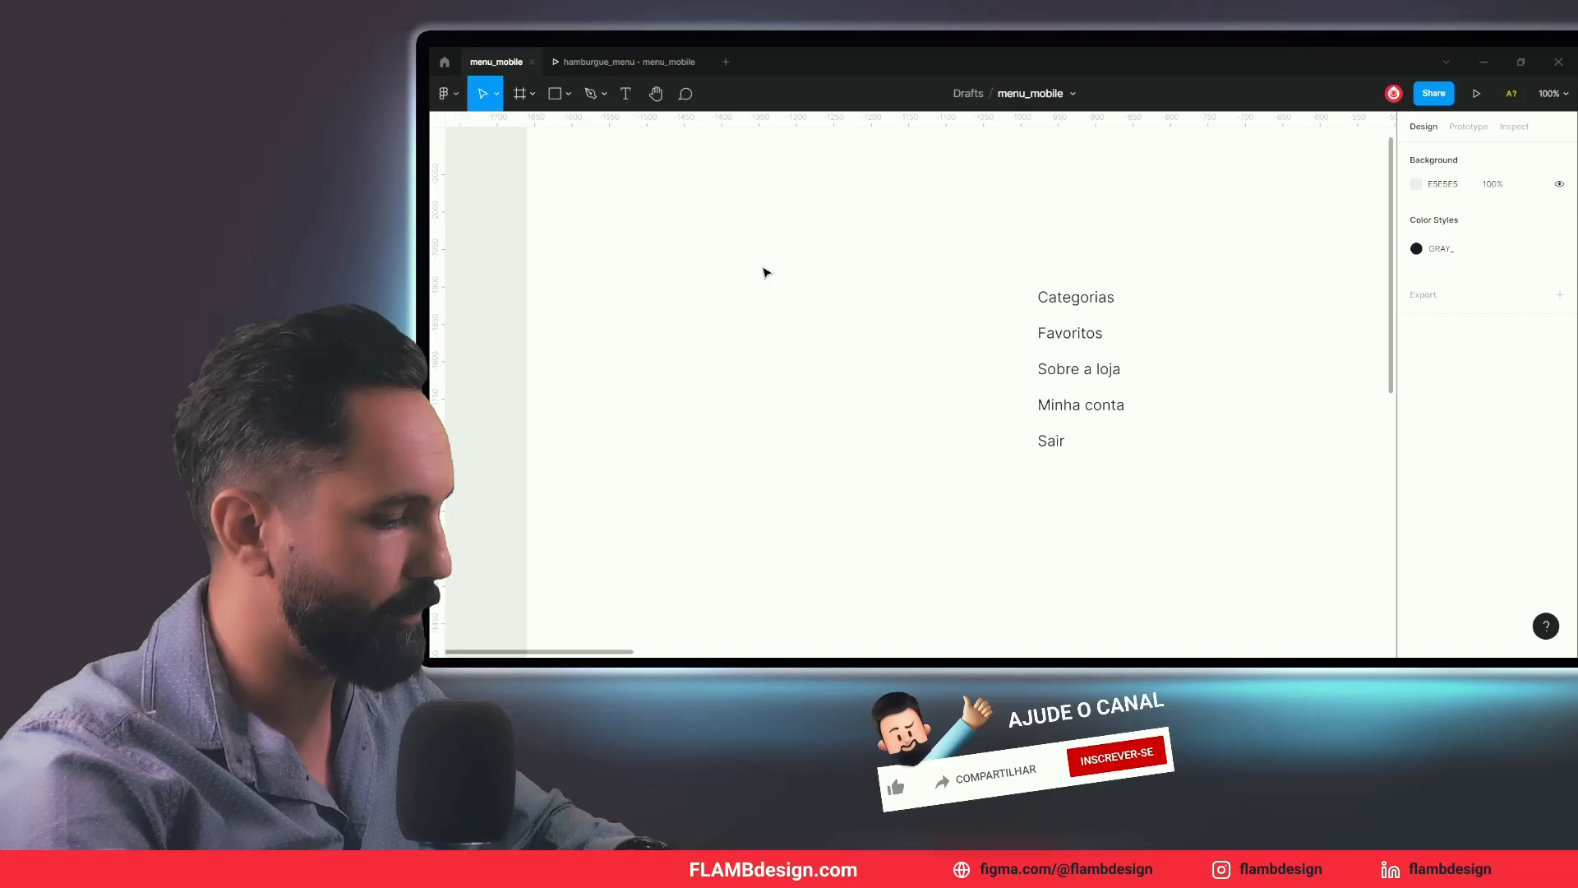
pyautogui.doubleClick(1068, 298)
pyautogui.moveTo(1120, 297); pyautogui.dragTo(1015, 293)
pyautogui.hotkey('ctrl', 'c')
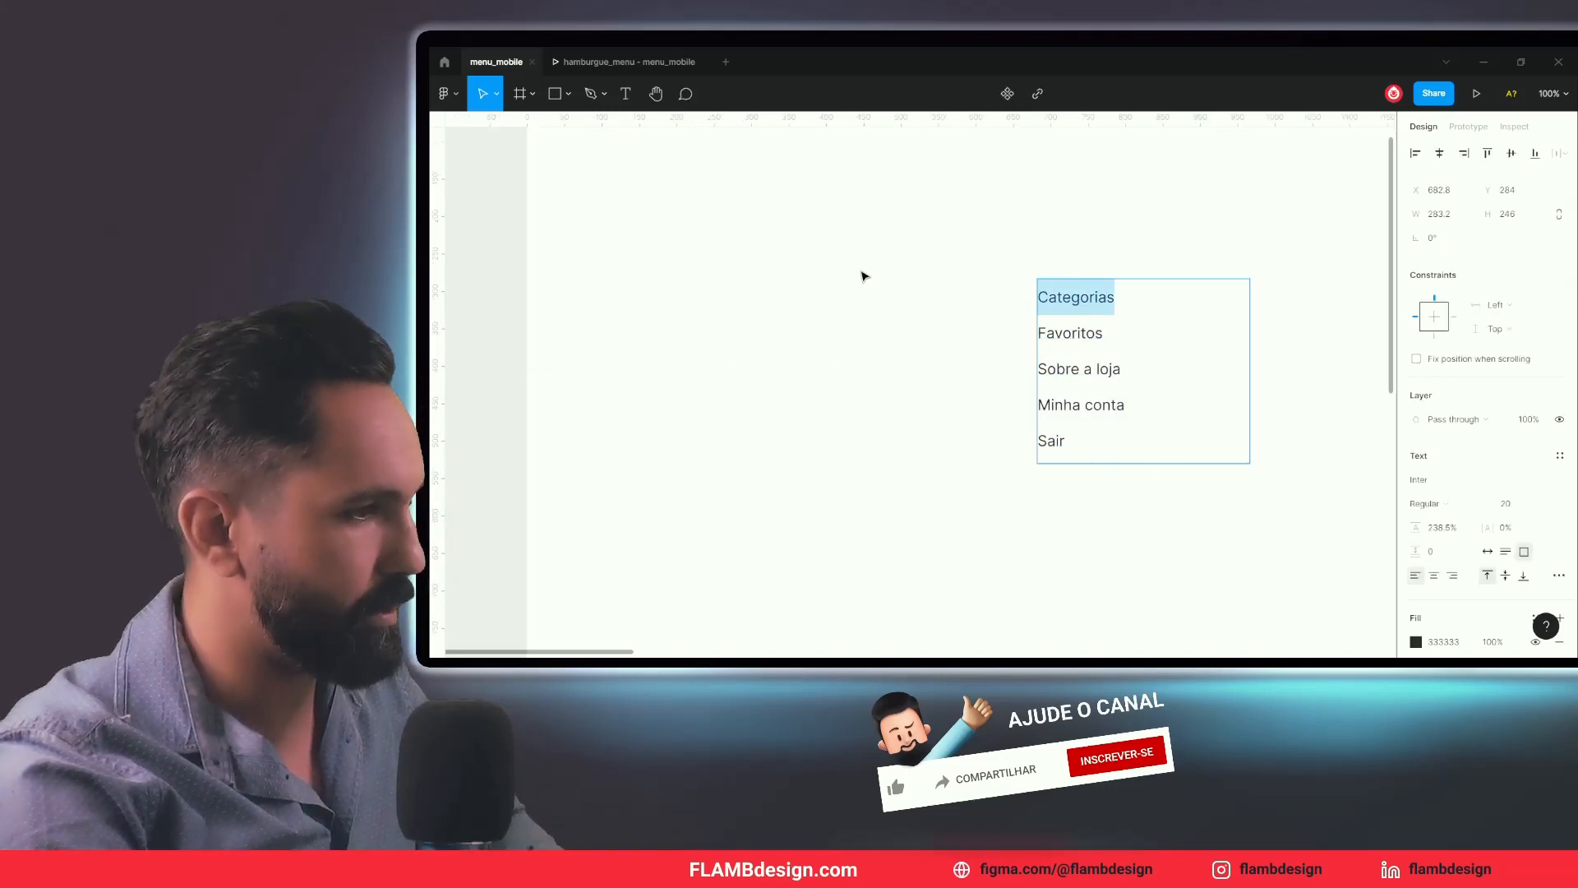
pyautogui.press('Escape')
pyautogui.click(858, 391)
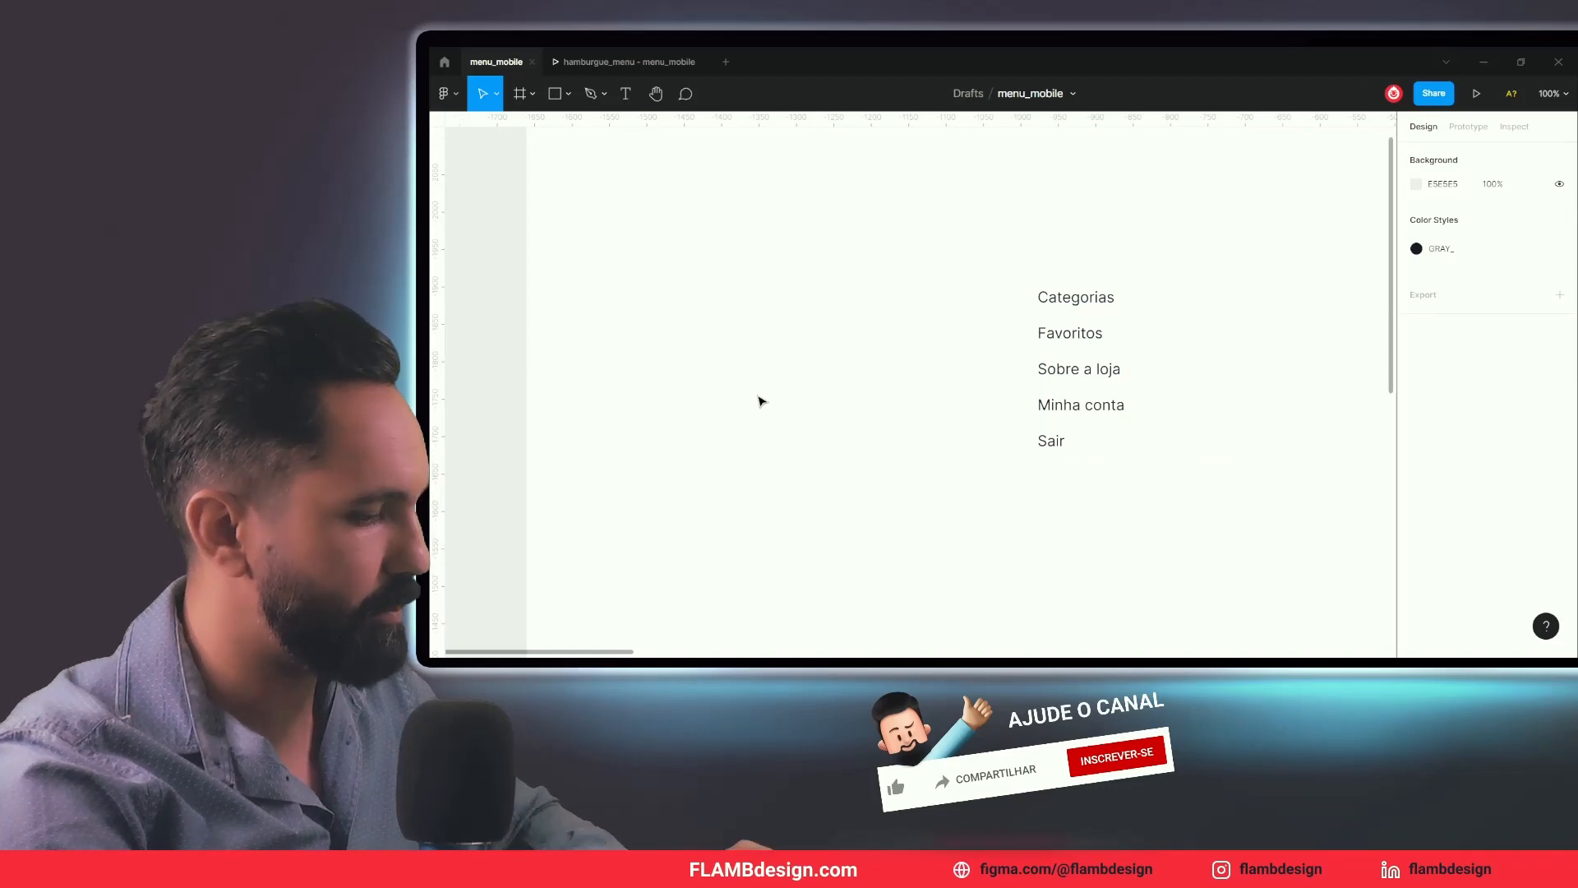
pyautogui.press('t')
pyautogui.click(684, 272)
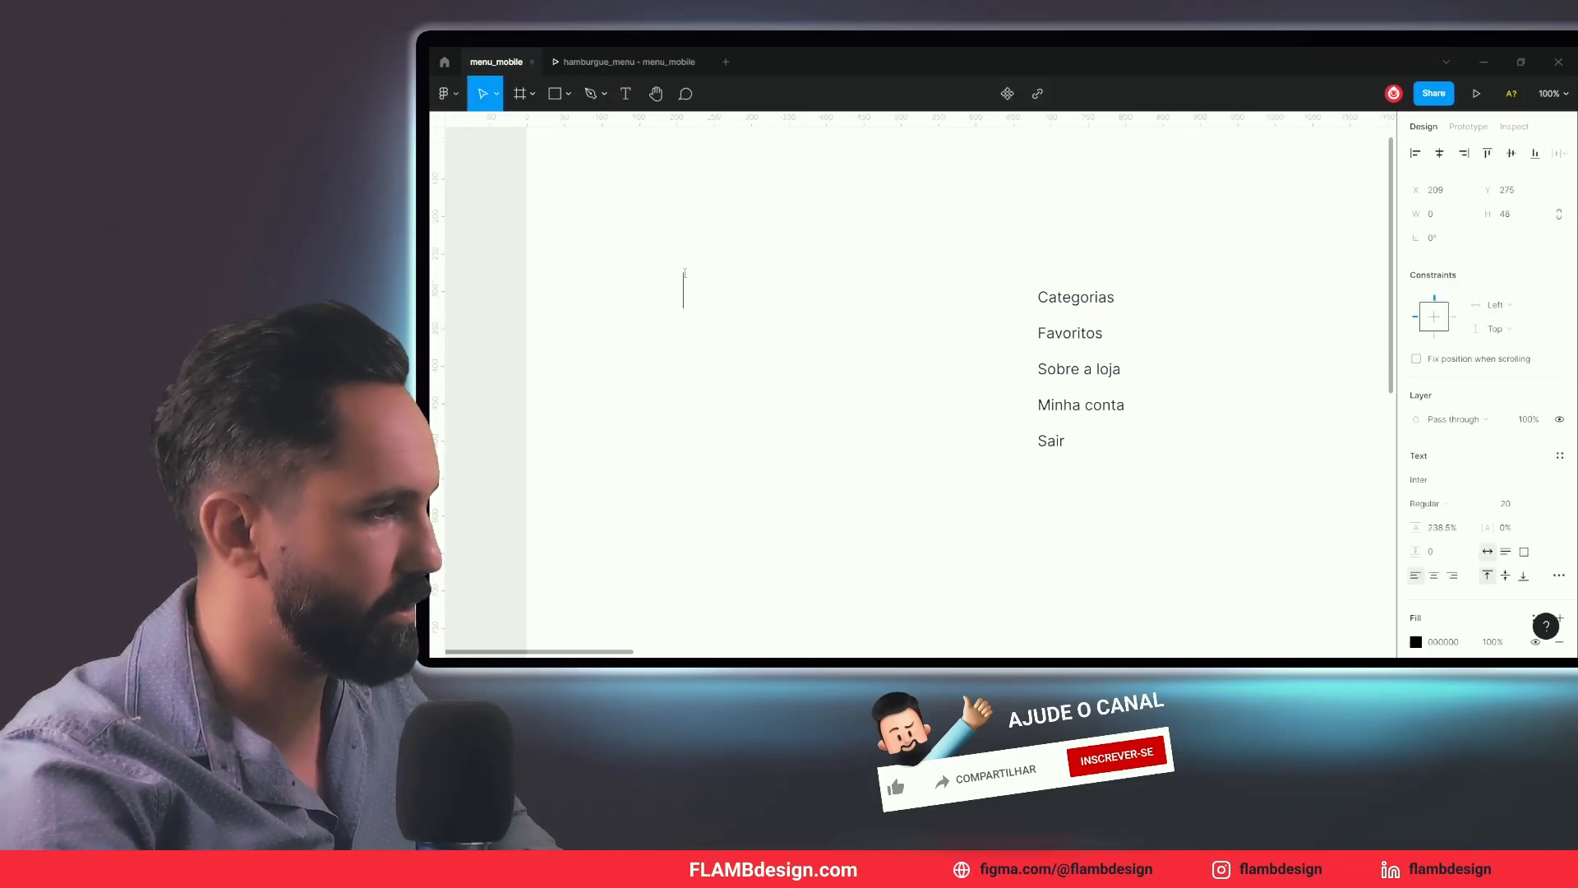
pyautogui.hotkey('ctrl', 'v')
pyautogui.press('Escape')
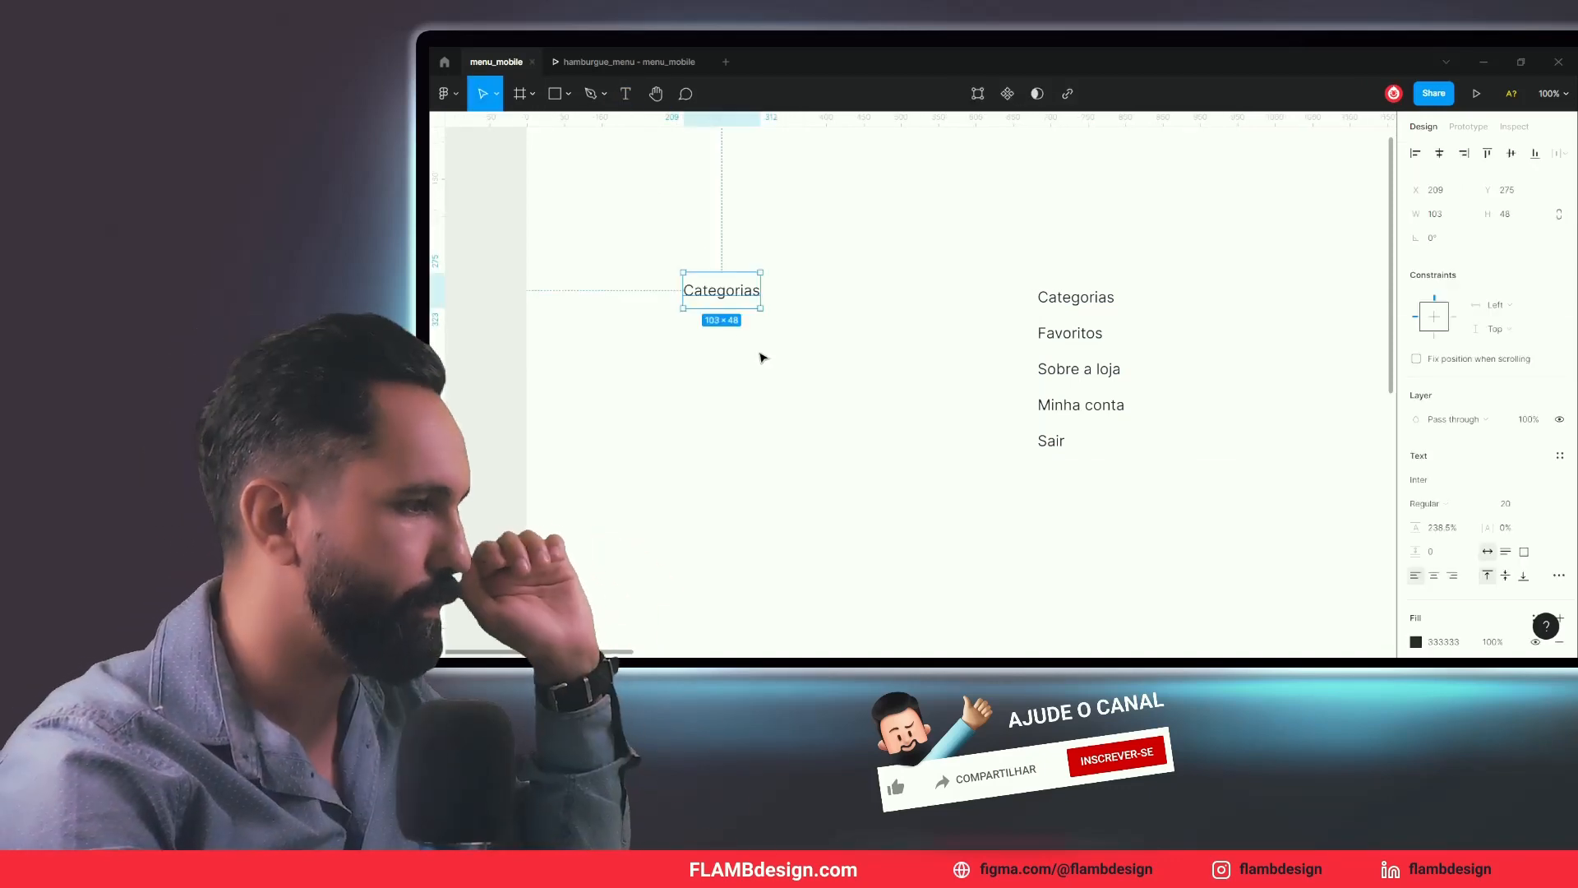
# Step: Widen the separate Categorias text to 207, place it beside the link list and convert it to a component
pyautogui.moveTo(717, 298); pyautogui.dragTo(872, 291)
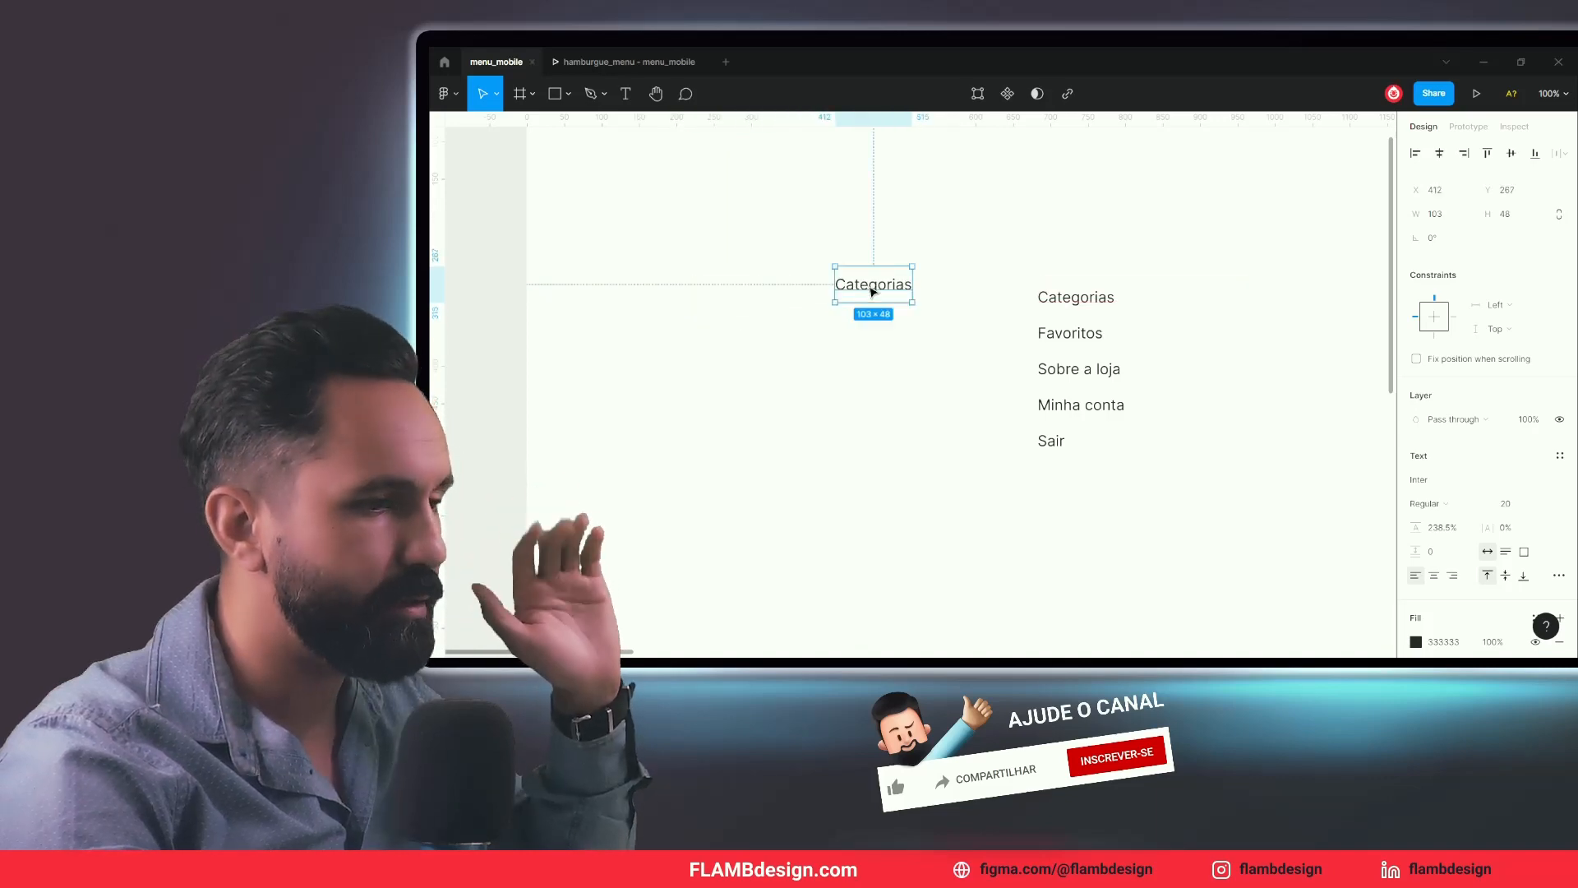
pyautogui.moveTo(913, 286); pyautogui.dragTo(990, 290)
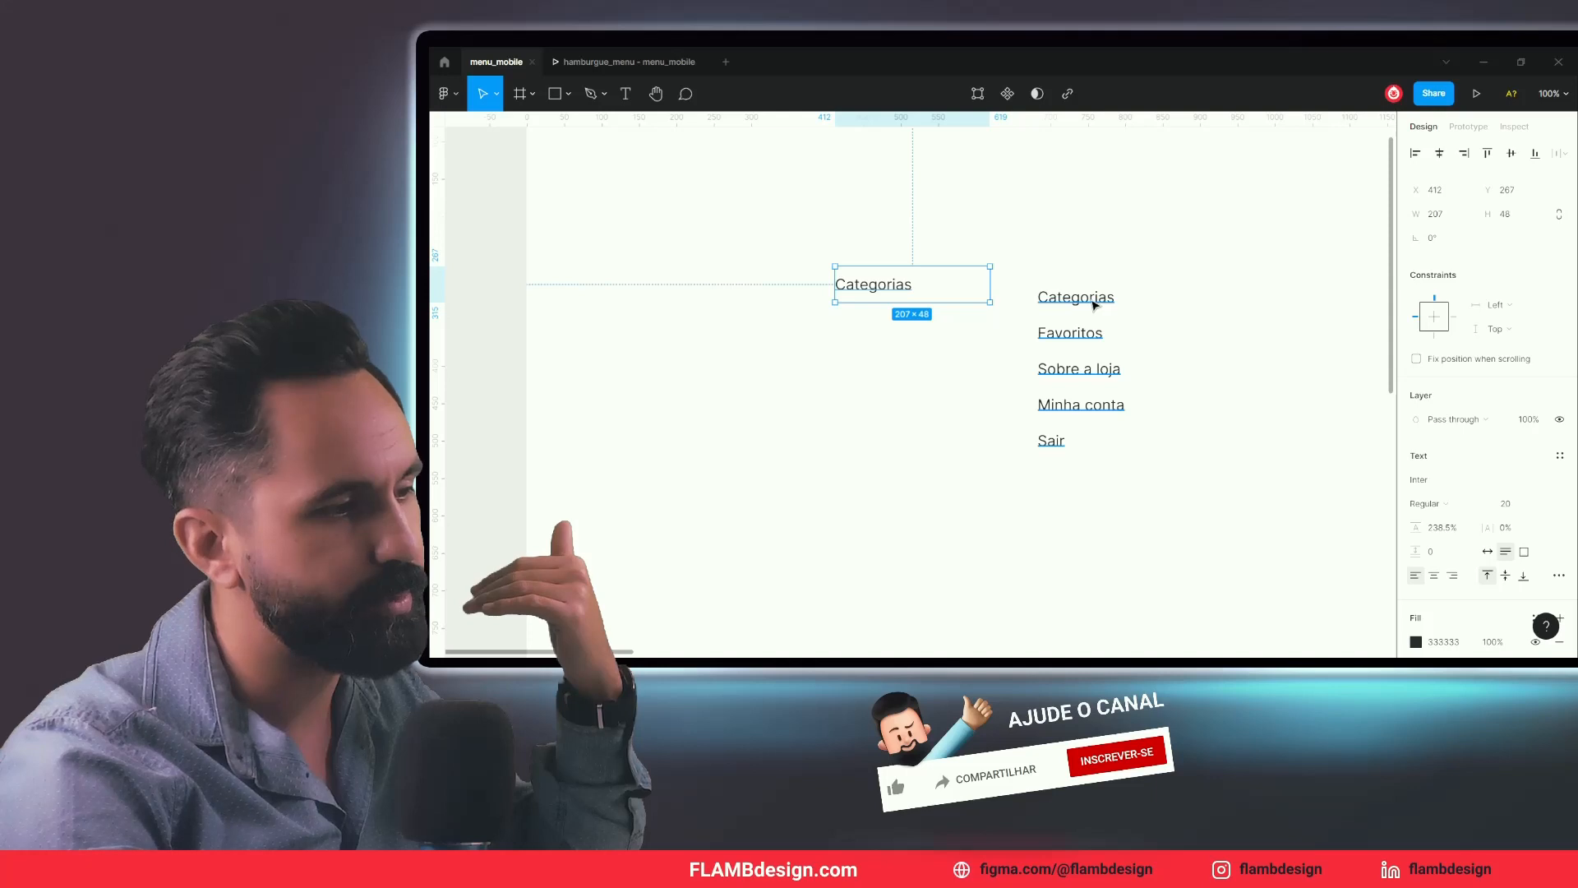
pyautogui.moveTo(858, 288); pyautogui.dragTo(788, 313)
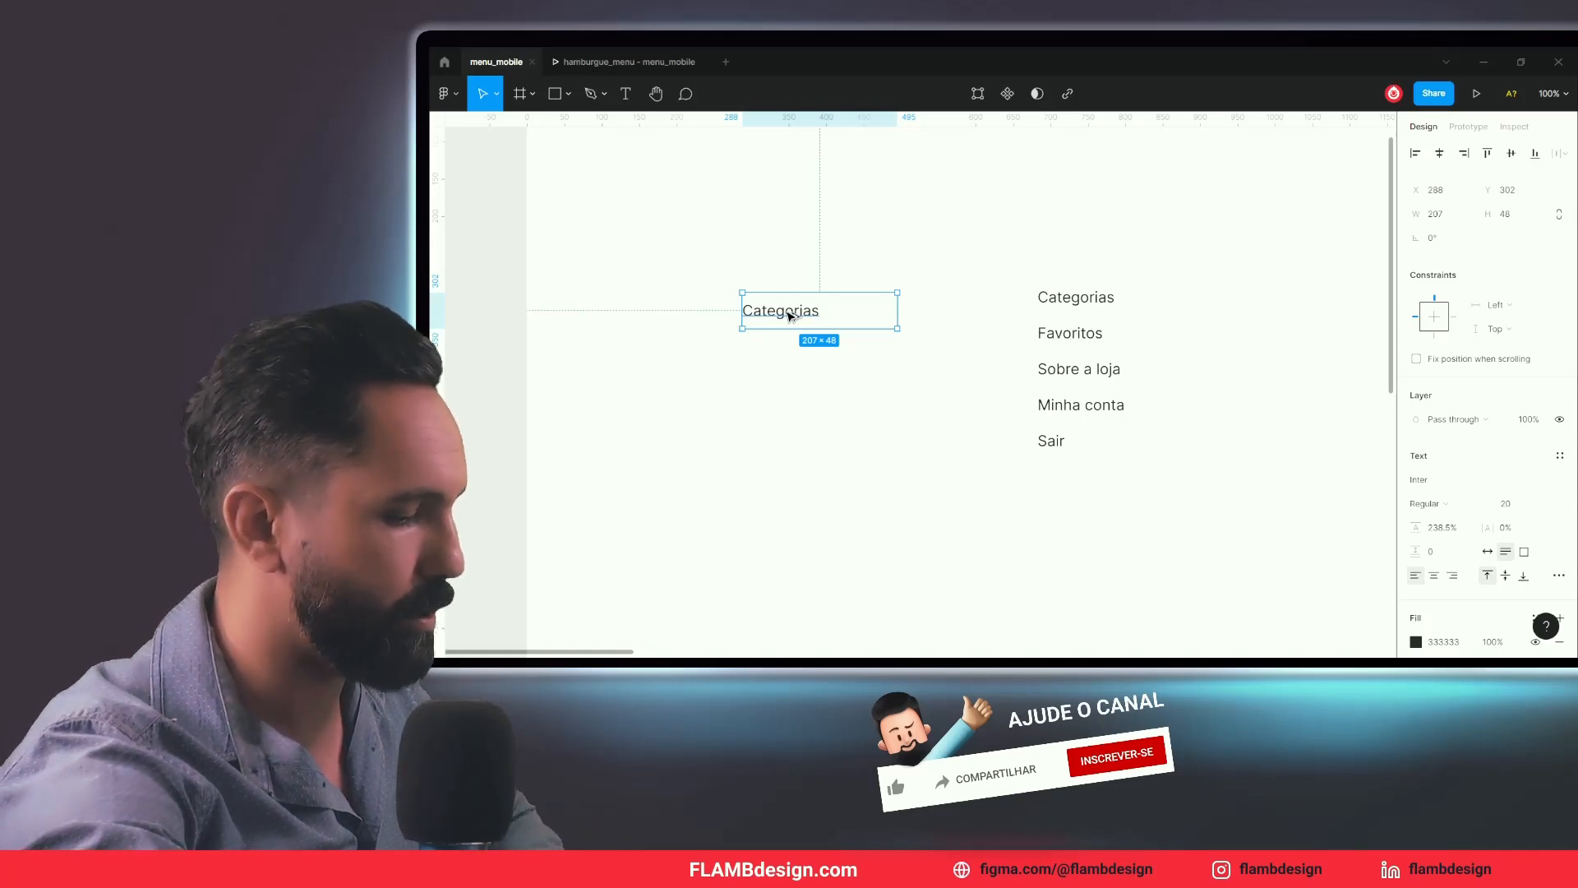
pyautogui.hotkey('ctrl', 'alt', 'k')
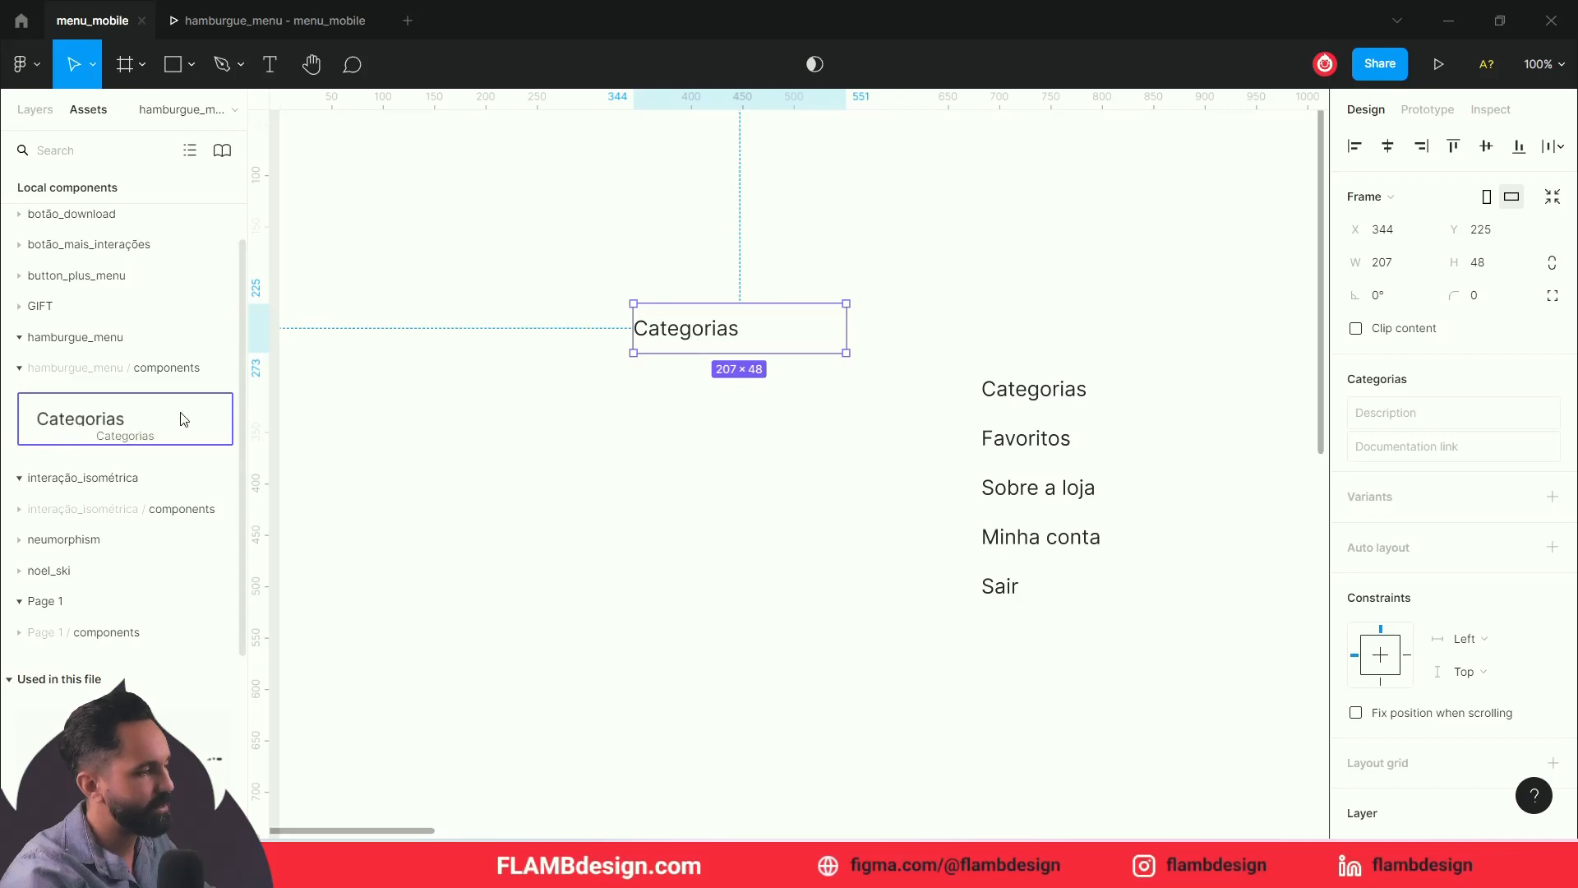
pyautogui.click(448, 454)
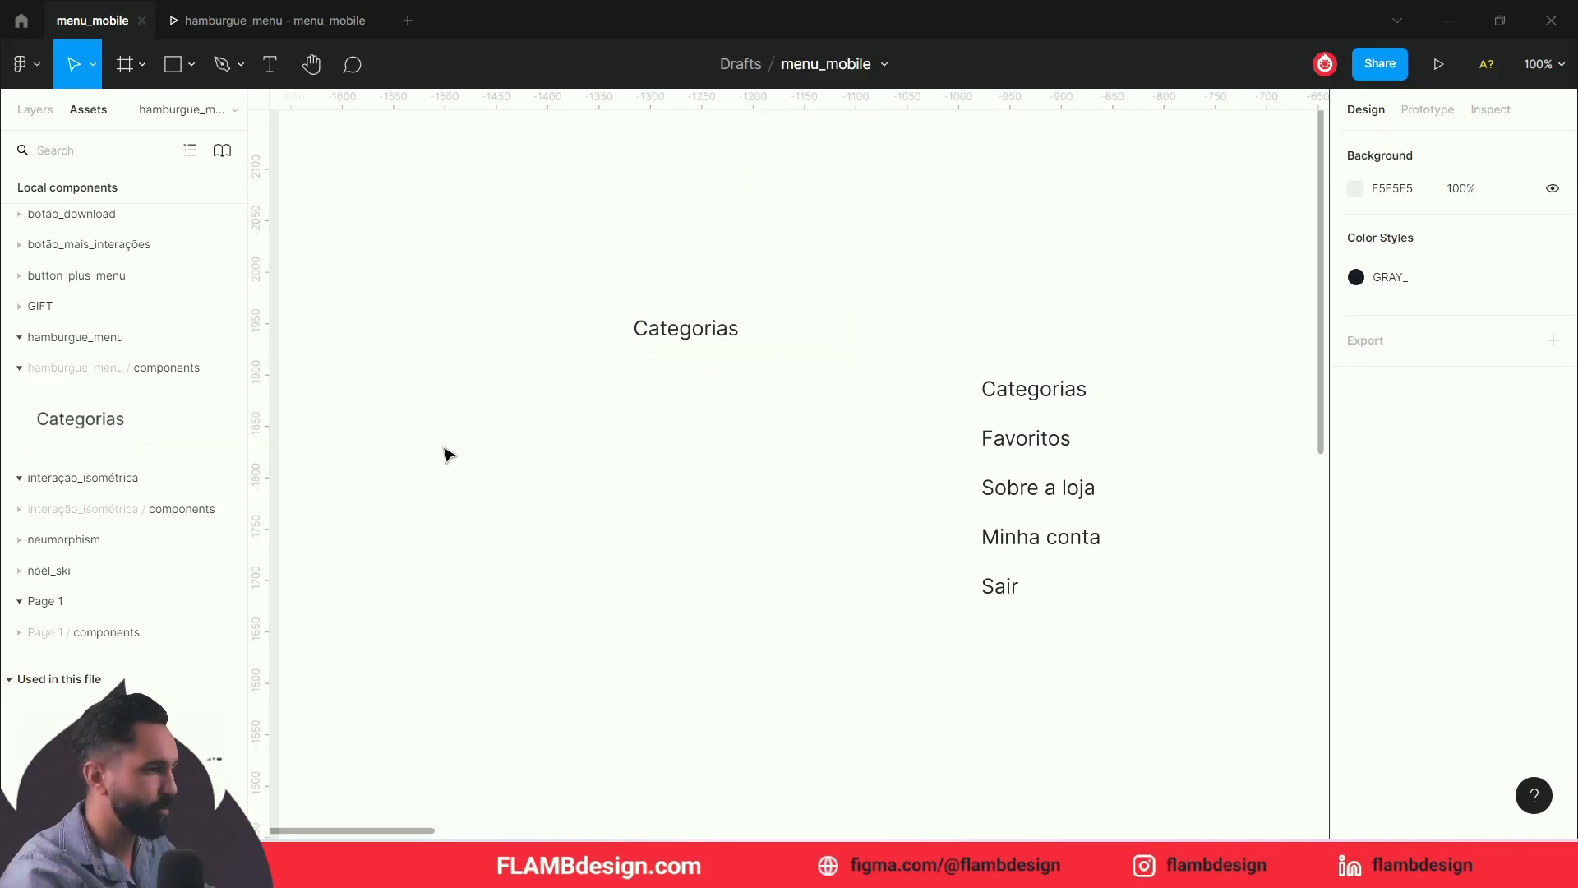
# Step: Move the link list text block out of the menu frame onto the empty canvas beside it
pyautogui.press('-')
pyautogui.press('-')
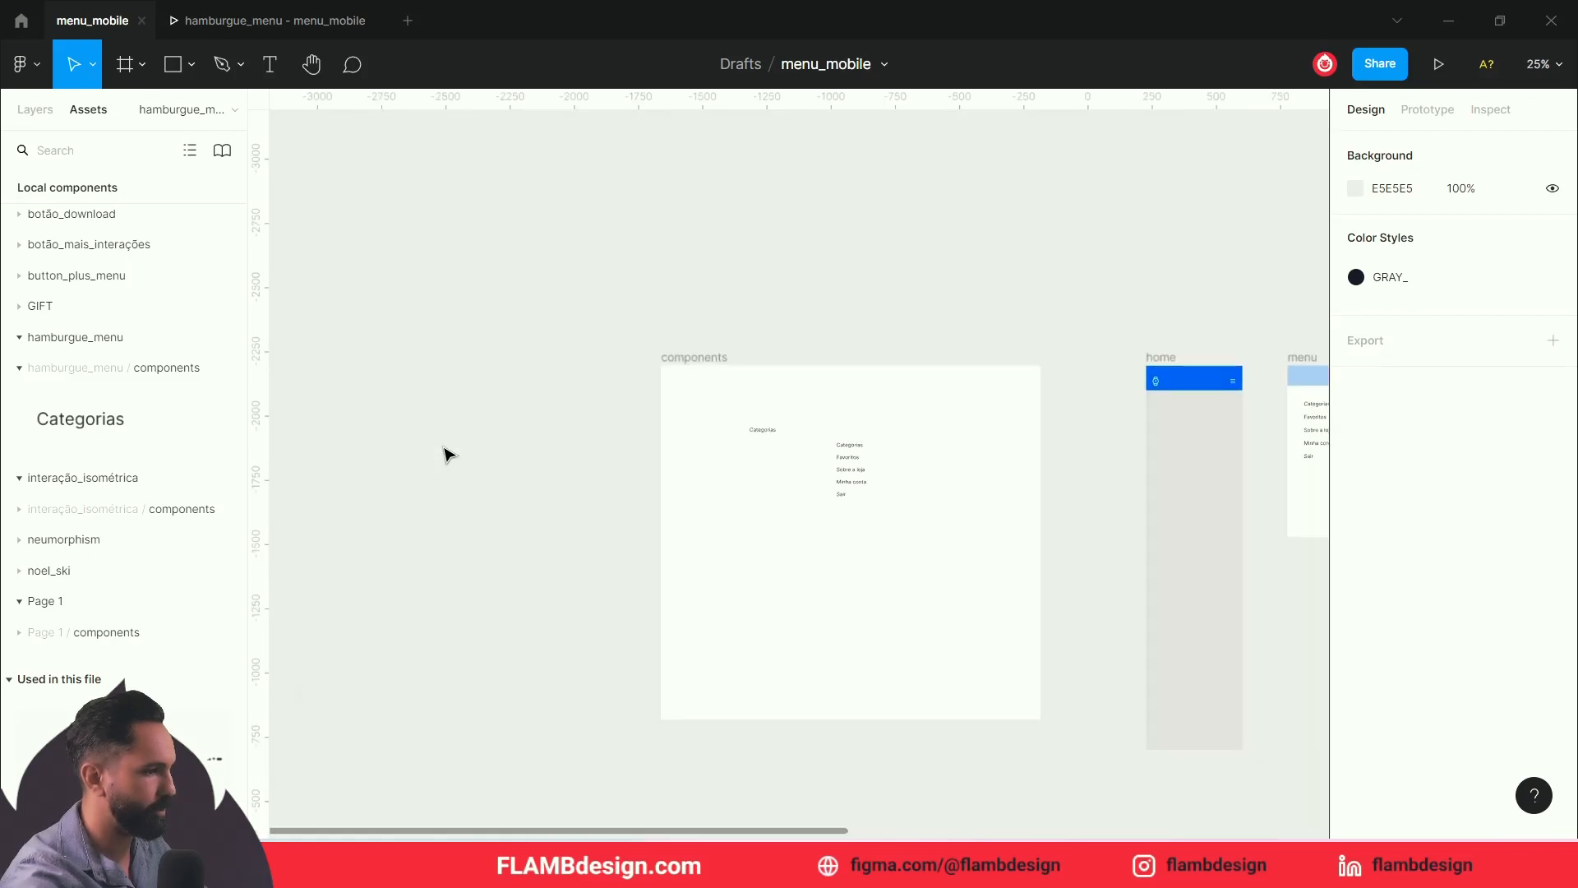
pyautogui.moveTo(852, 283); pyautogui.dragTo(547, 278)
pyautogui.press('z')
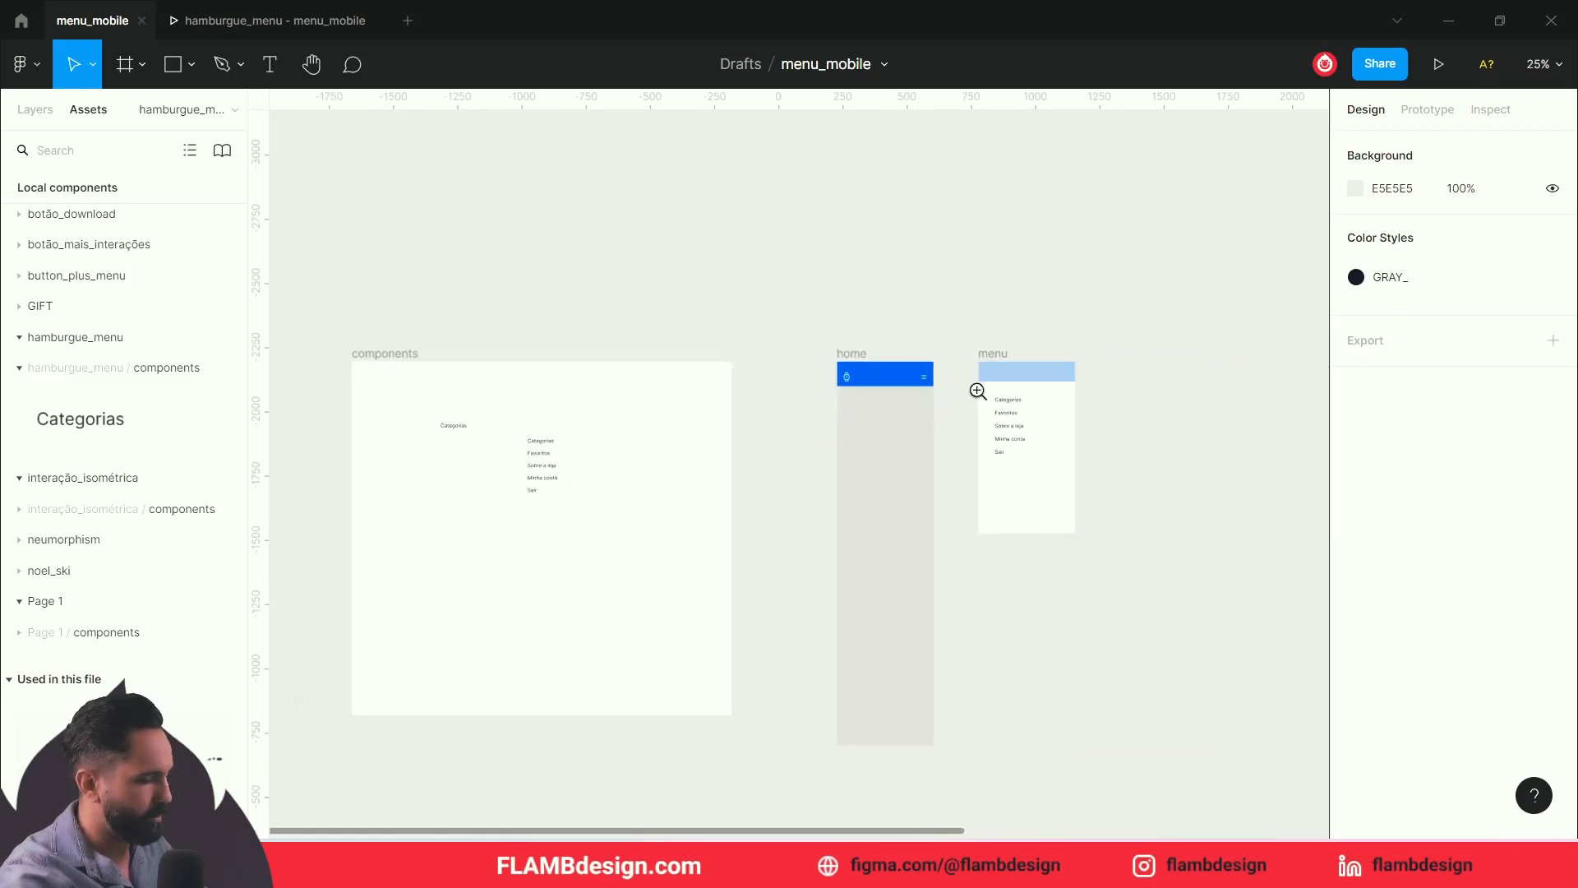
pyautogui.click(979, 391)
pyautogui.click(979, 391)
pyautogui.click(979, 391)
pyautogui.moveTo(732, 444); pyautogui.dragTo(1141, 436)
pyautogui.moveTo(919, 442); pyautogui.dragTo(802, 422)
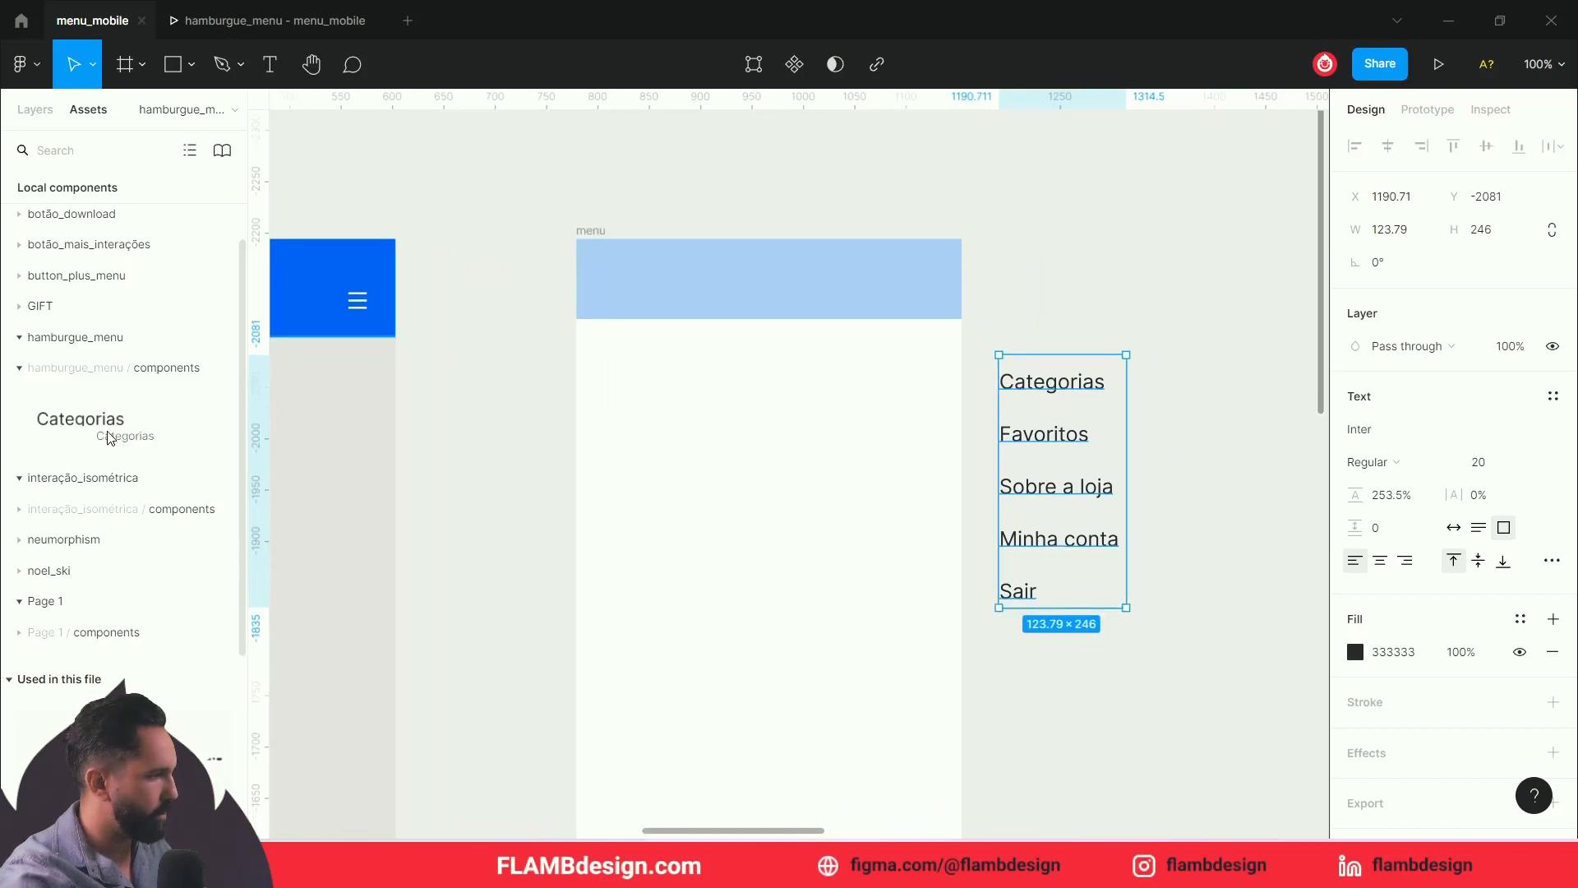
# Step: Place two Categorias component instances one below the other in the menu frame and combine them in a vertical auto layout
pyautogui.moveTo(405, 413); pyautogui.dragTo(699, 398)
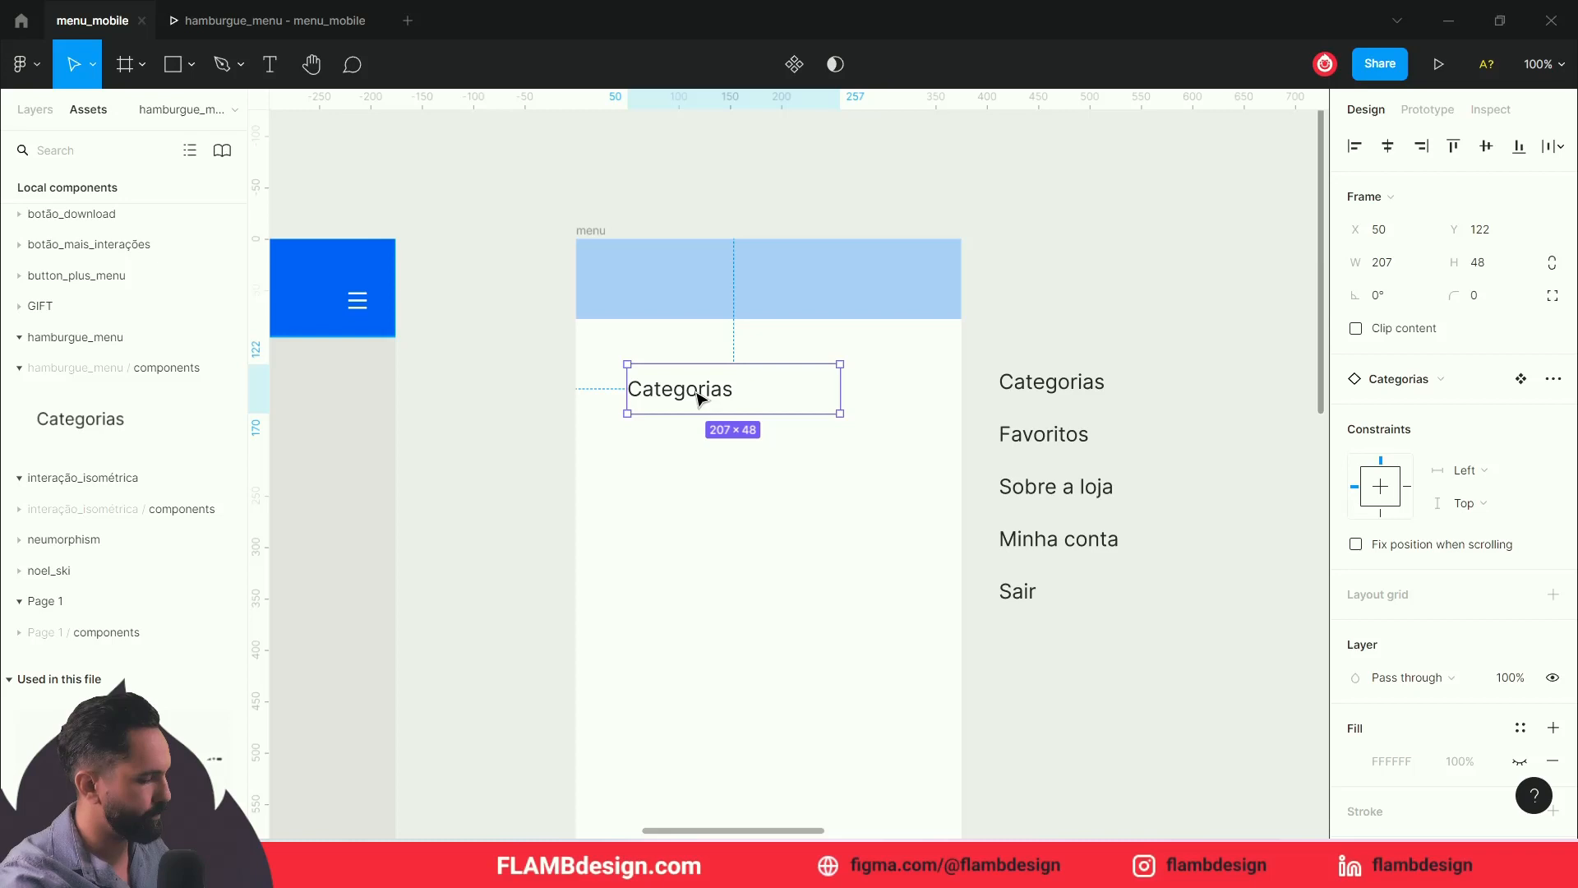
pyautogui.moveTo(698, 398); pyautogui.dragTo(700, 454)
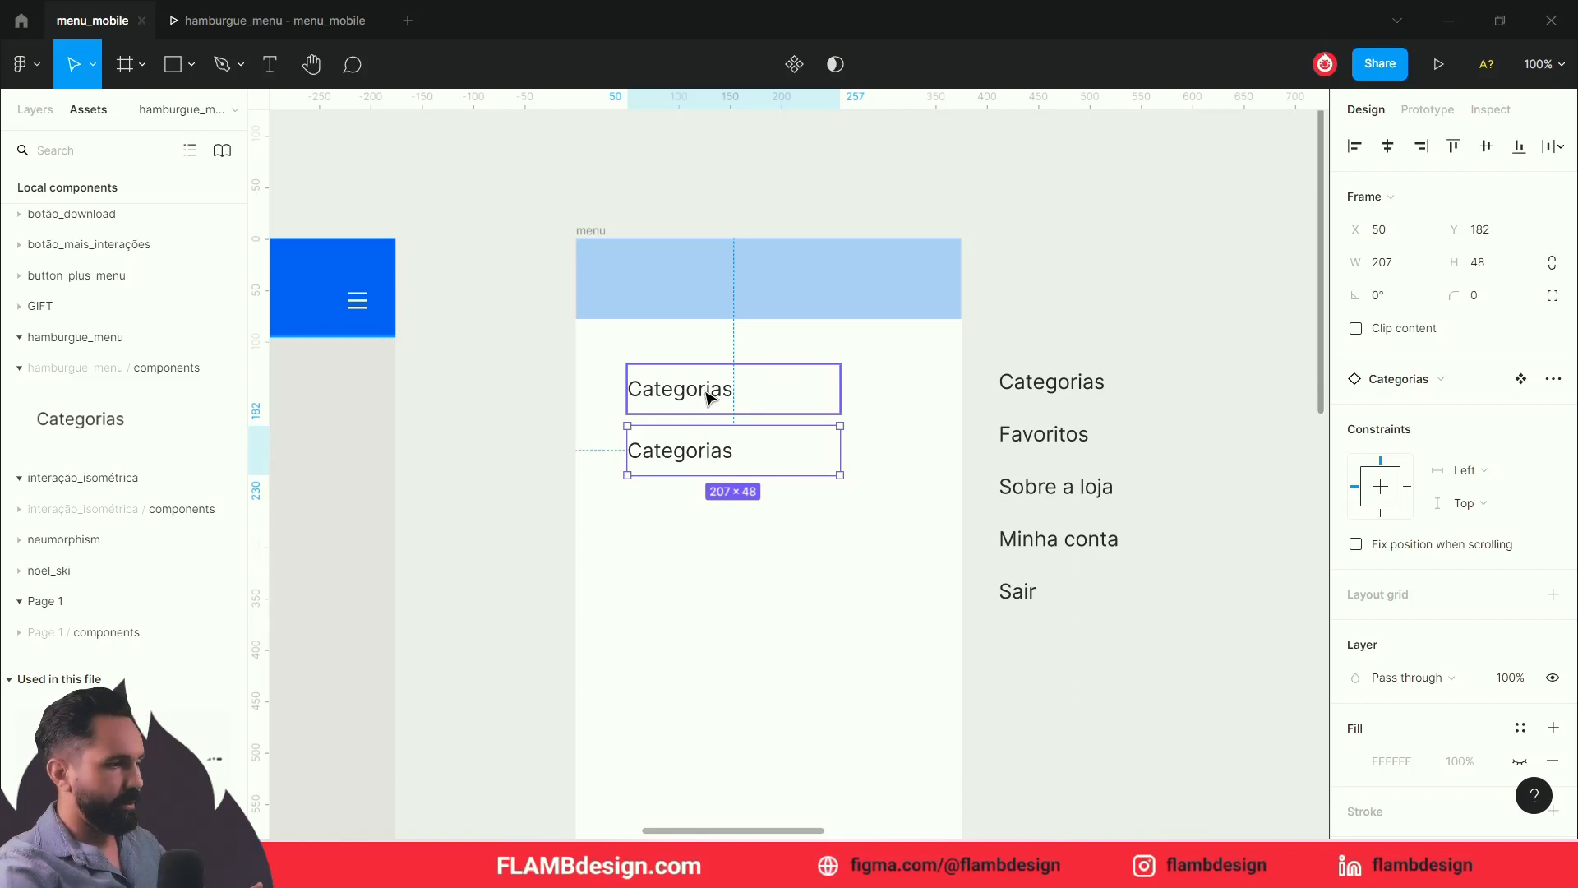
pyautogui.click(693, 409)
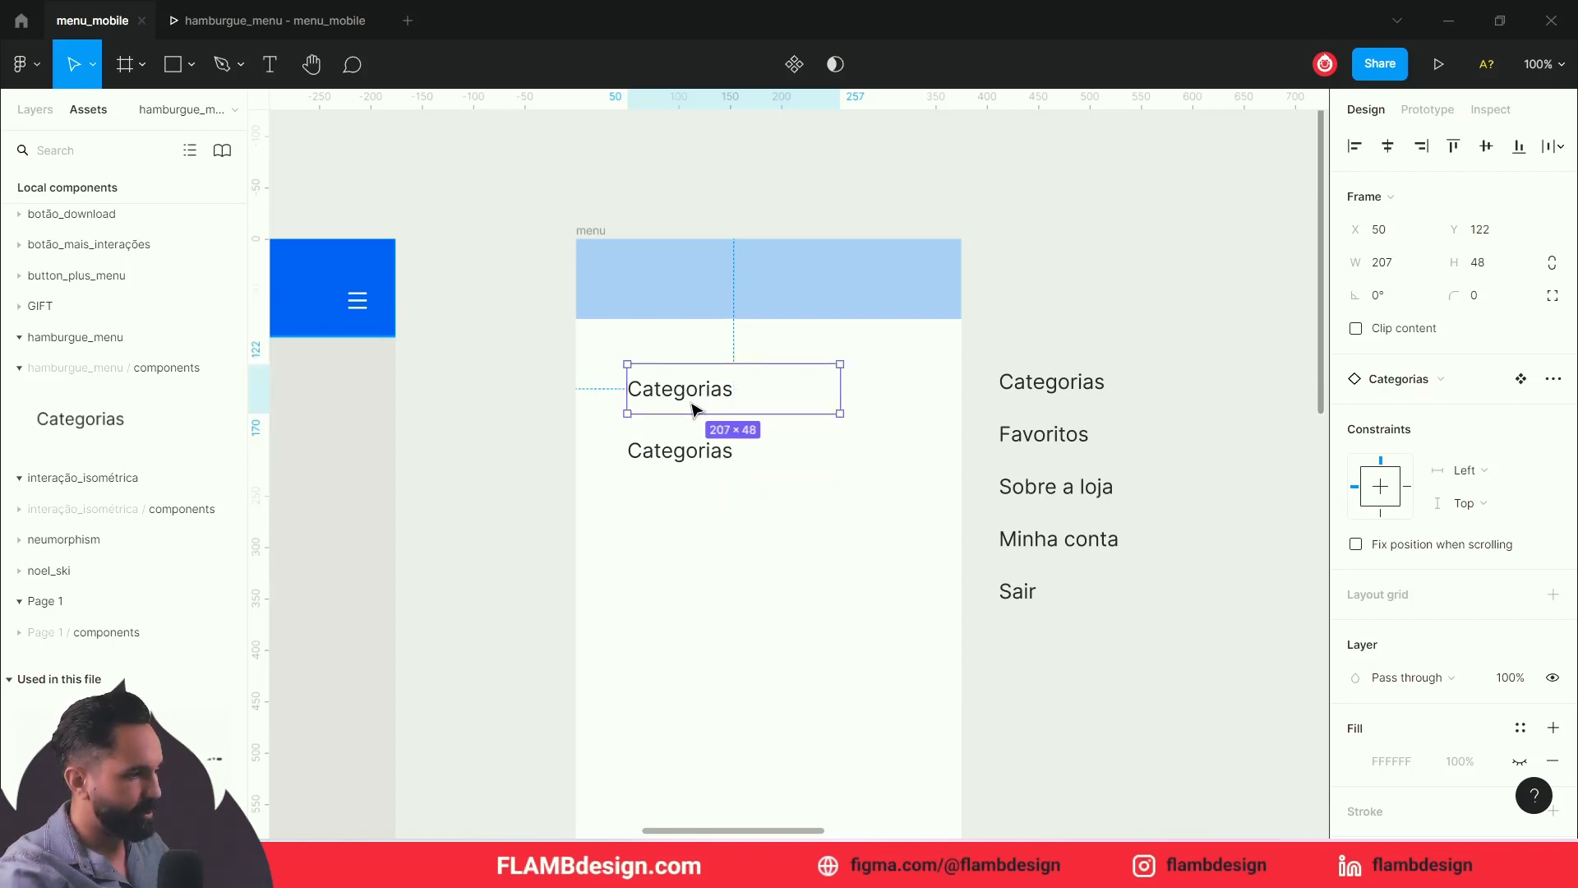
pyautogui.keyDown('shift'); pyautogui.click(693, 460); pyautogui.keyUp('shift')
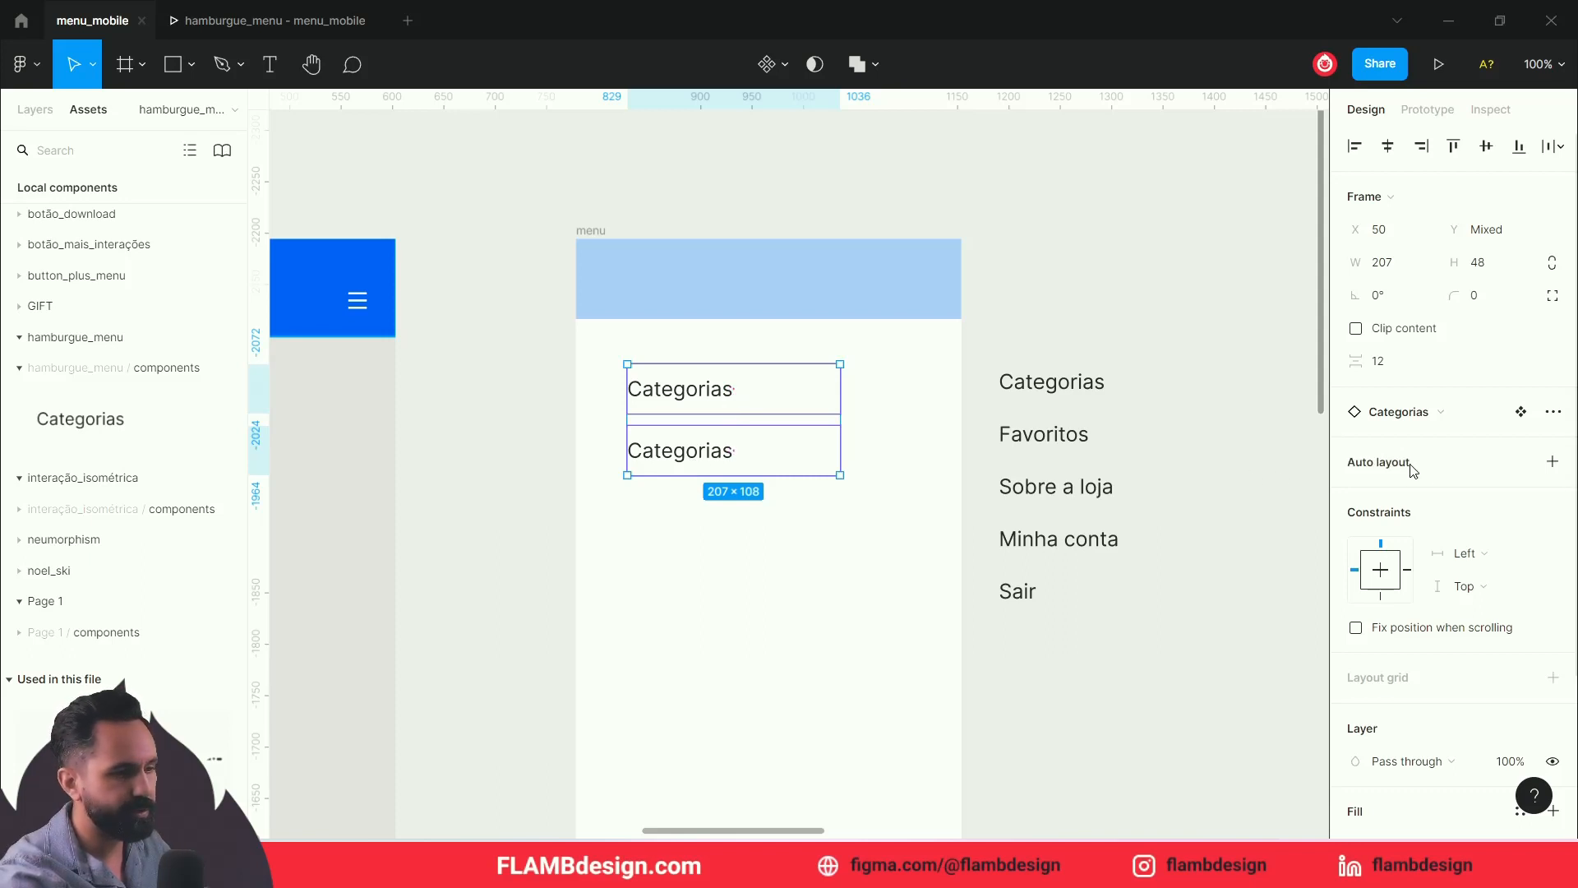
pyautogui.click(1552, 462)
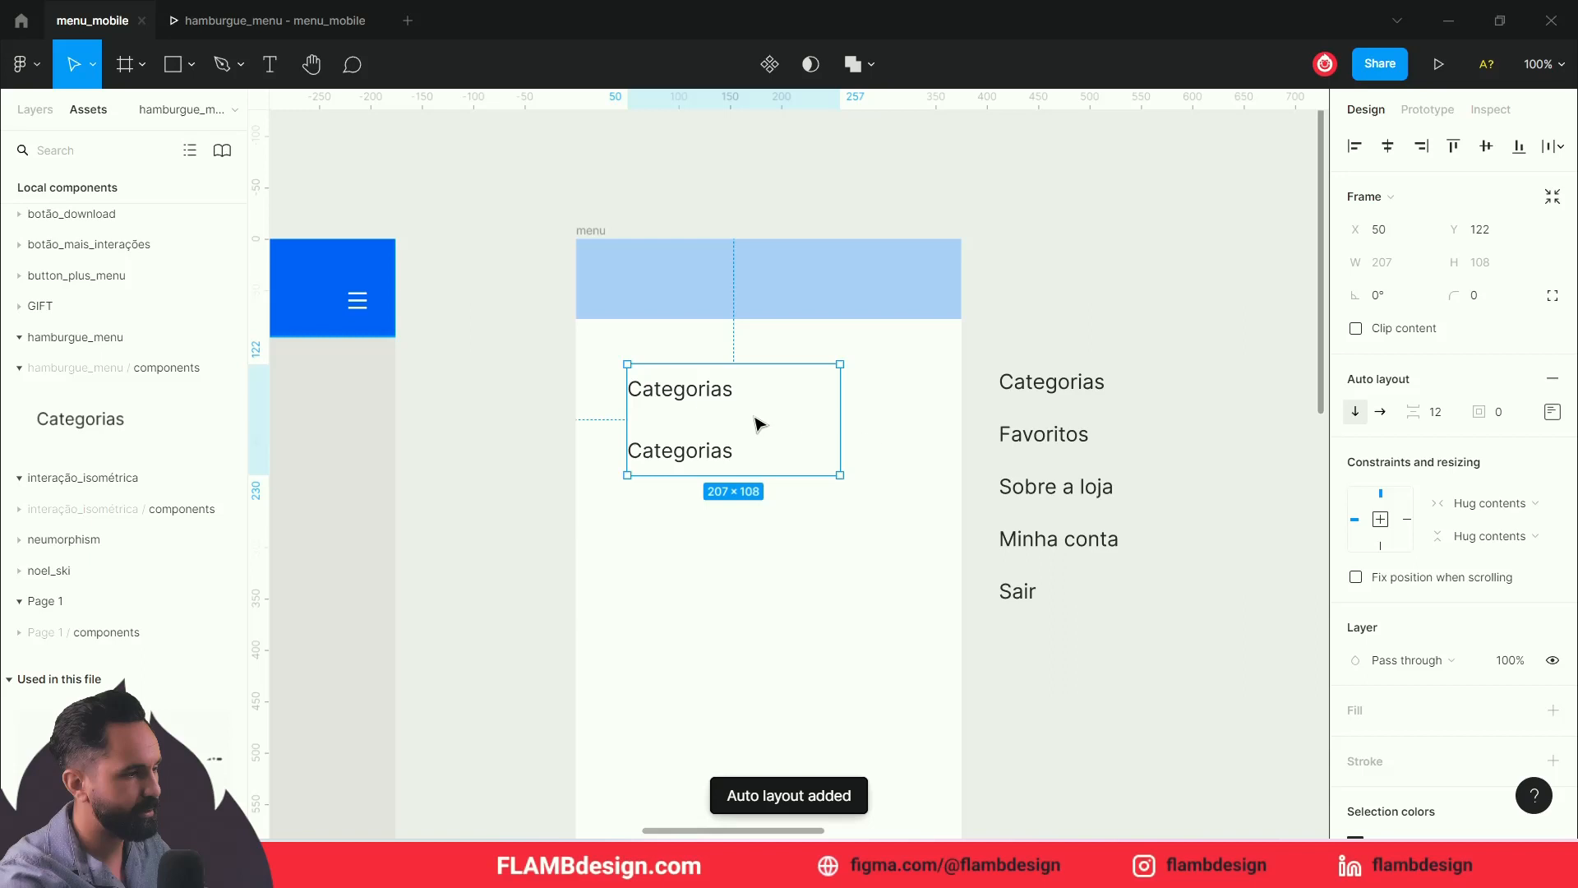
# Step: Paste three more Categorias instances into the auto layout so the menu list has five items
pyautogui.doubleClick(709, 459)
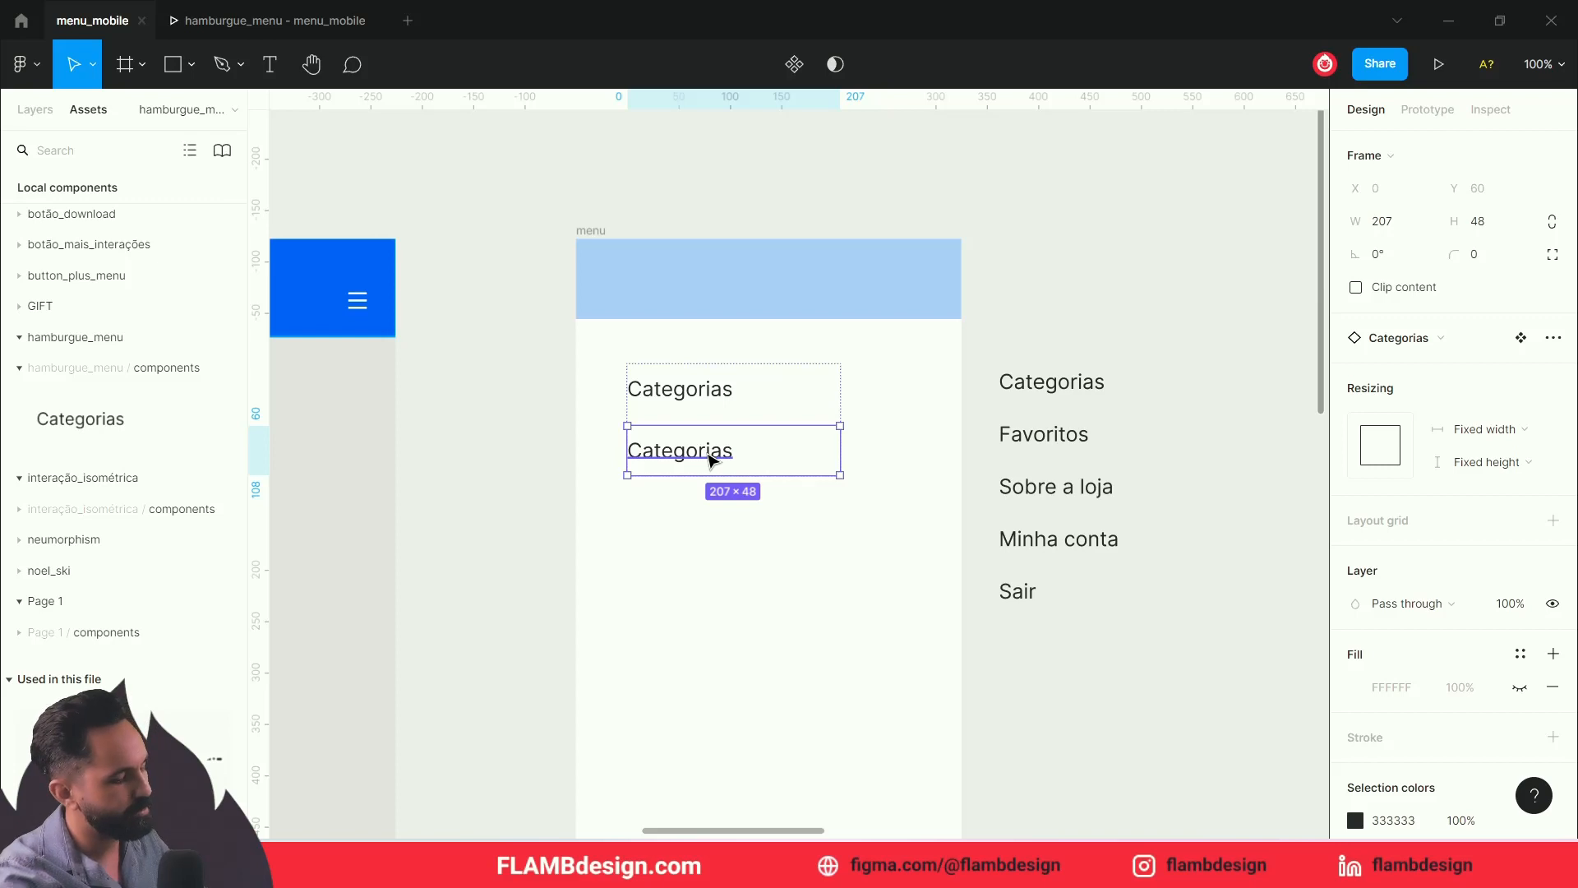
pyautogui.hotkey('ctrl', 'v')
pyautogui.hotkey('ctrl', 'v')
pyautogui.hotkey('ctrl', 'v')
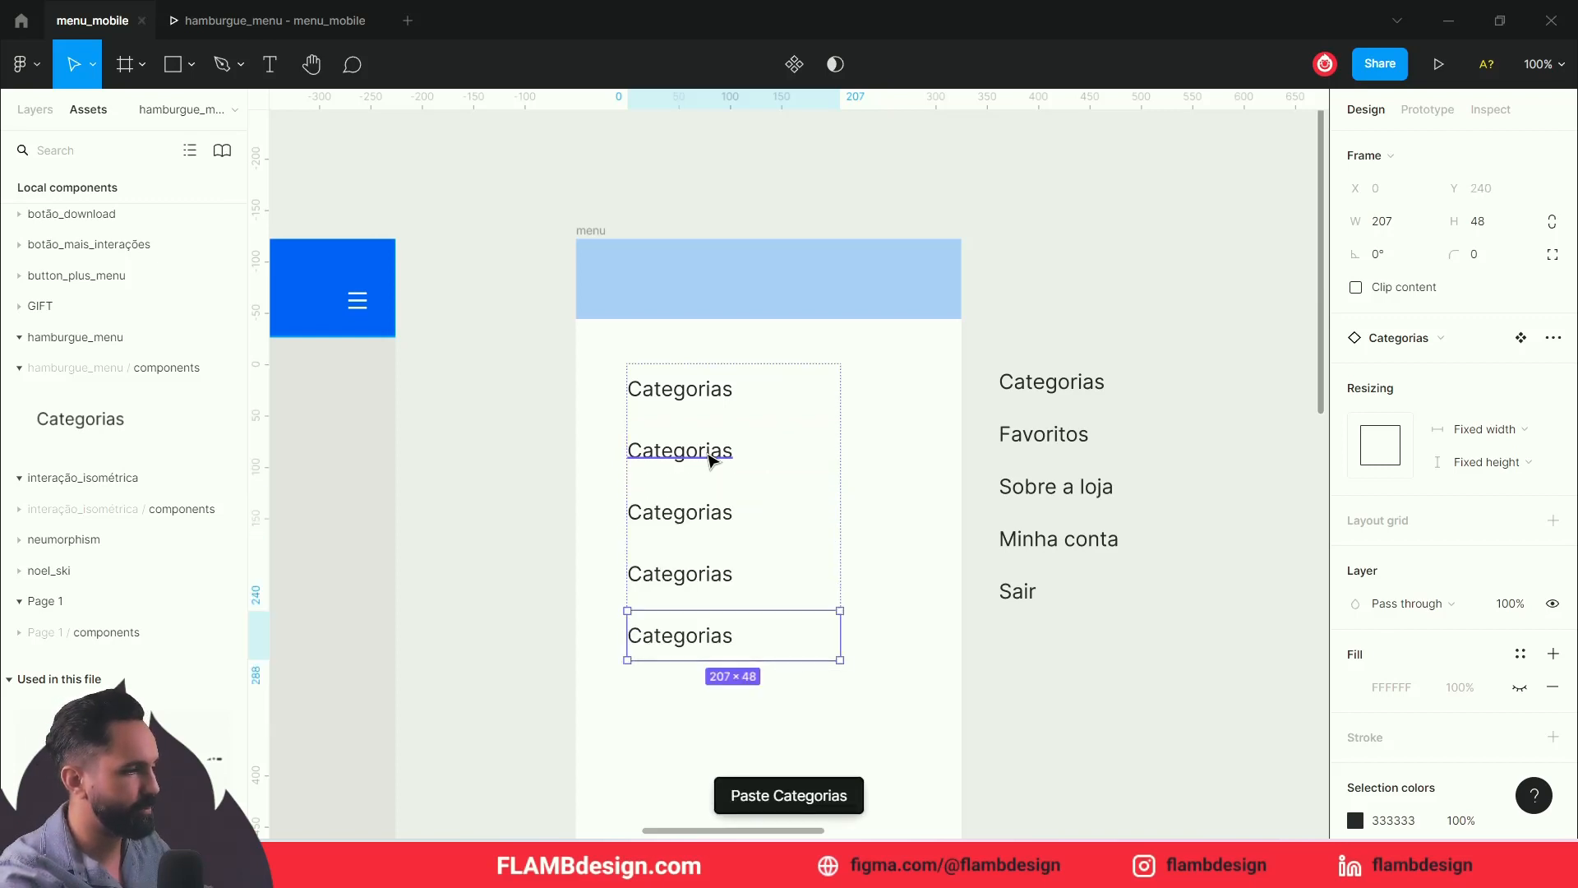
pyautogui.click(485, 448)
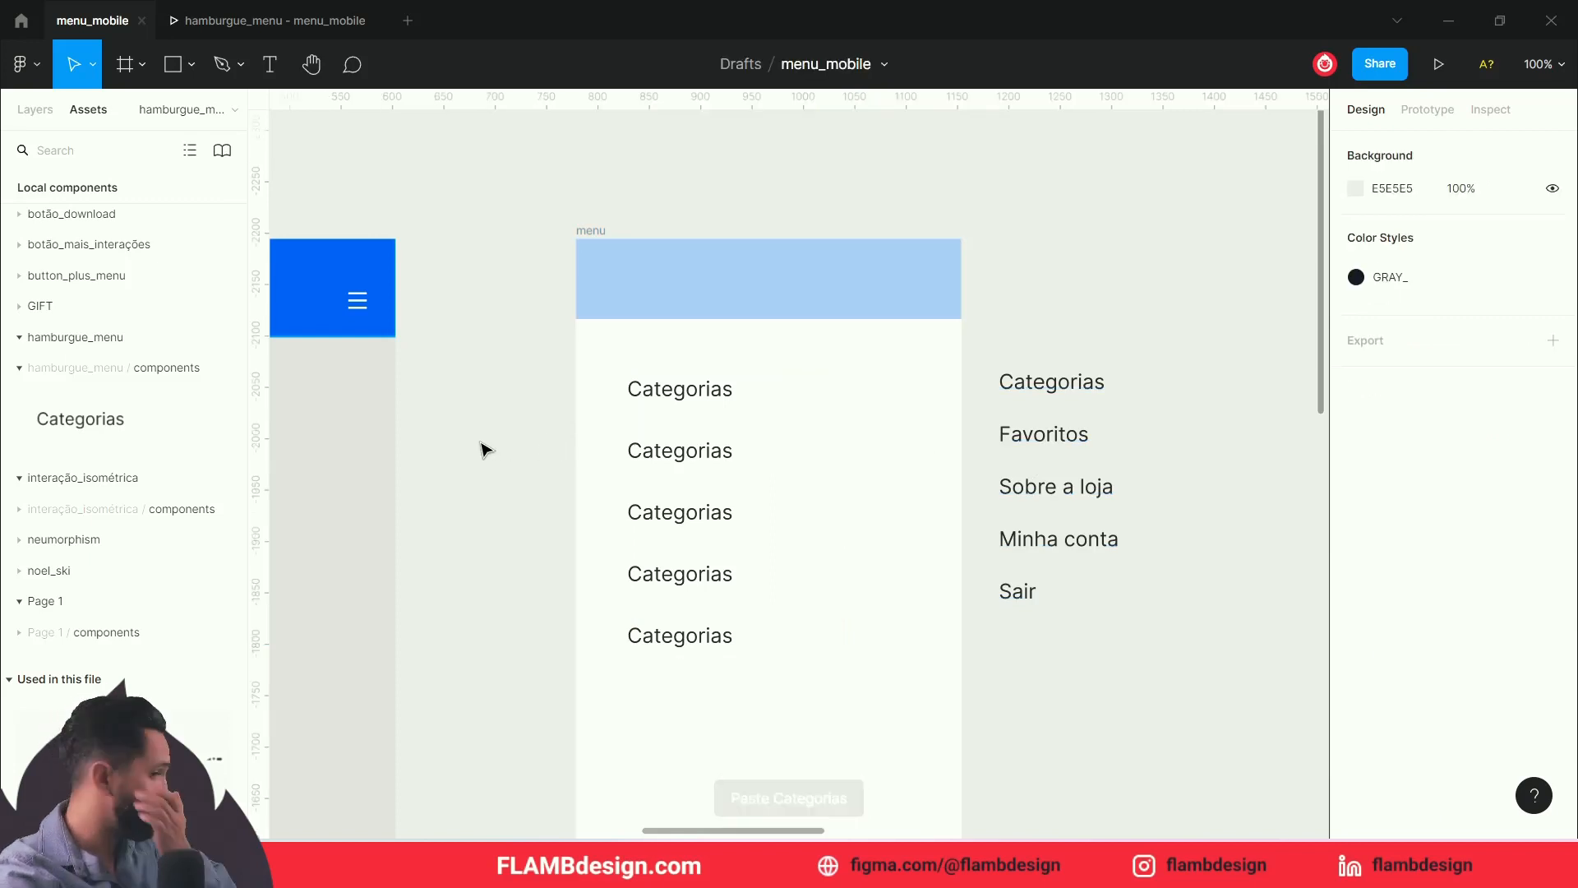
pyautogui.click(697, 437)
pyautogui.click(697, 398)
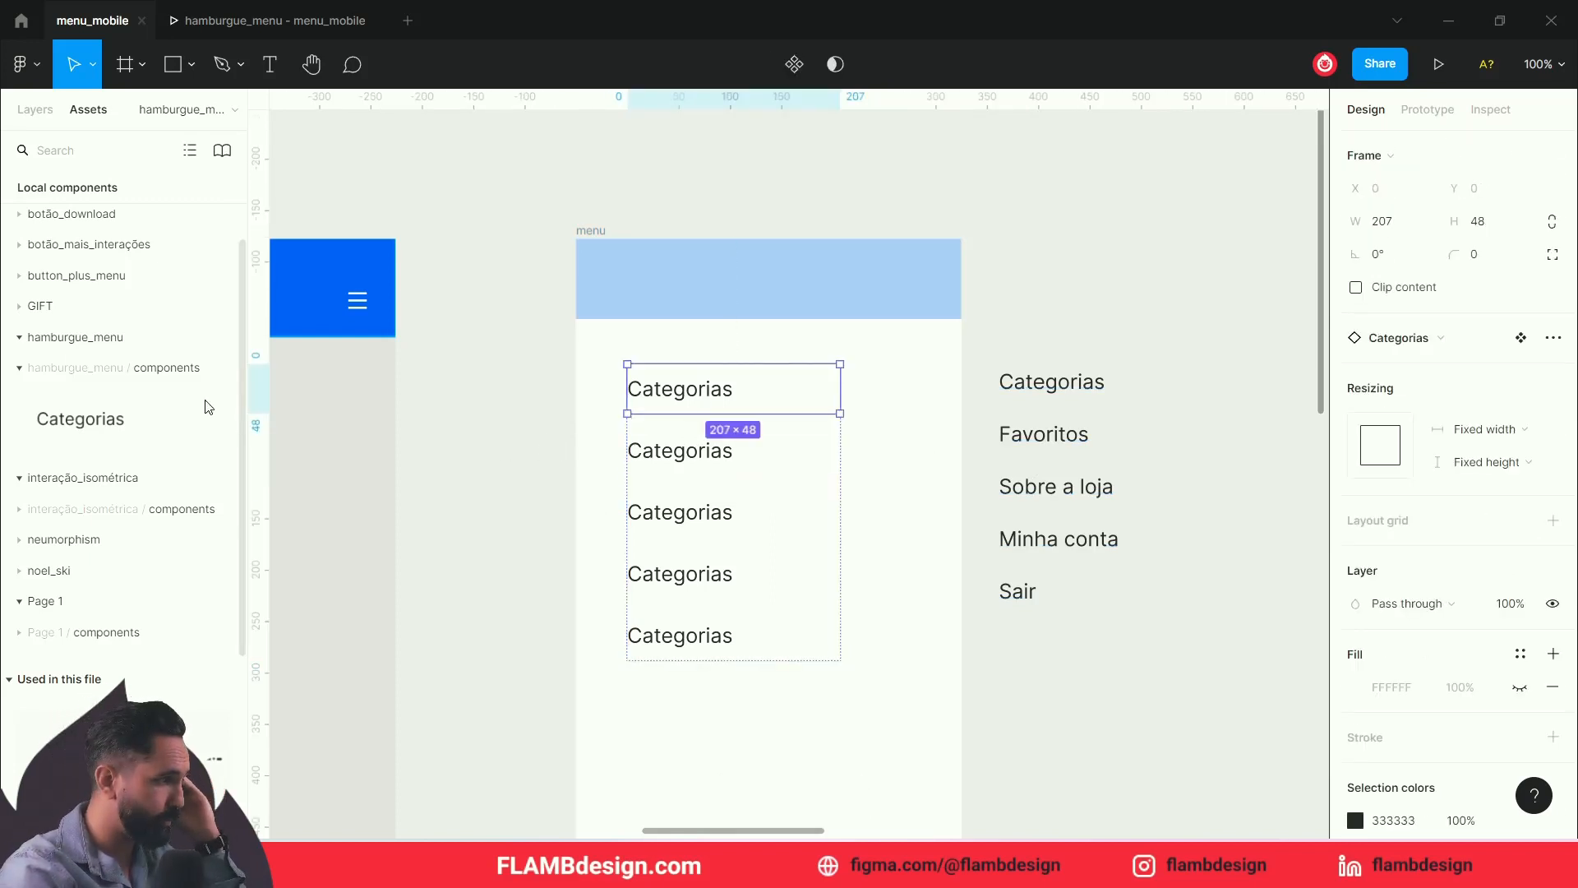
pyautogui.click(688, 454)
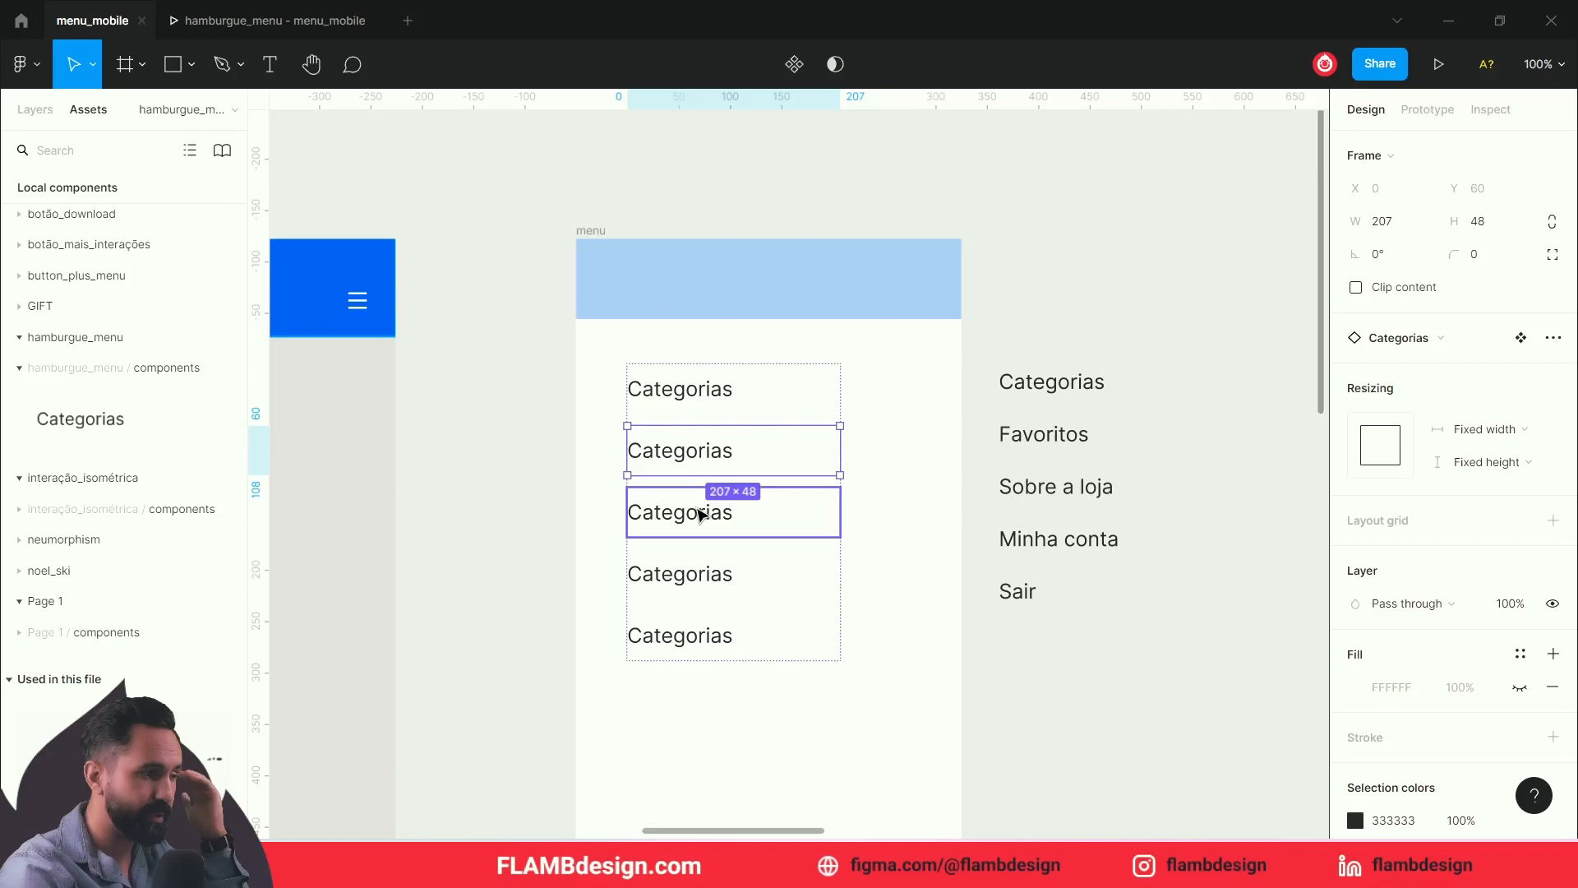
pyautogui.click(701, 515)
pyautogui.click(691, 549)
pyautogui.click(692, 613)
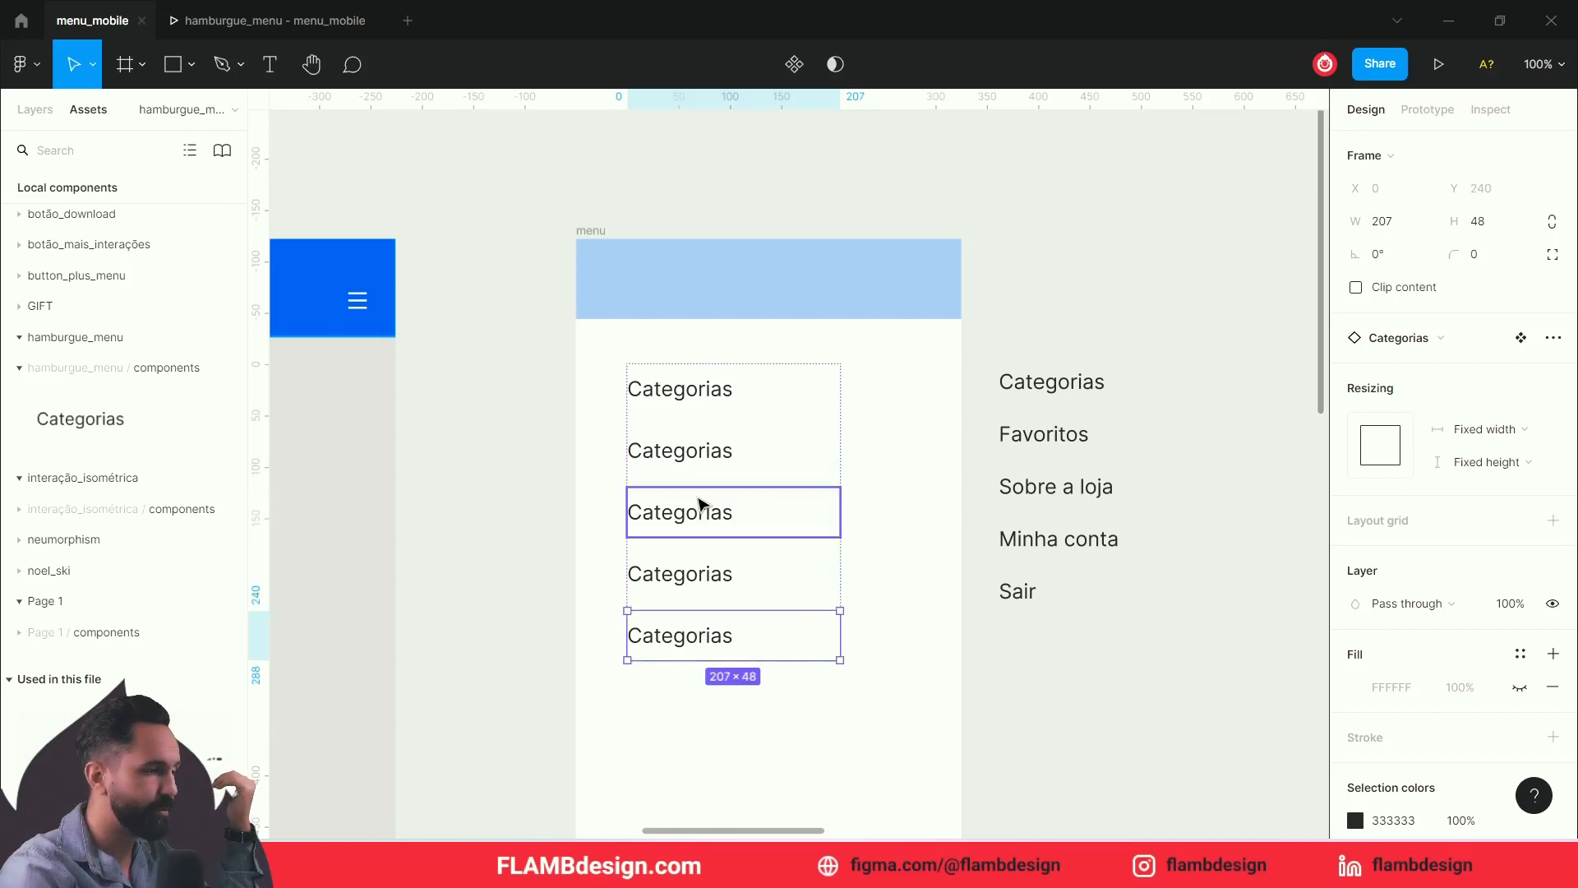
# Step: Set the auto layout spacing between the five menu items to 10
pyautogui.click(591, 451)
pyautogui.click(686, 415)
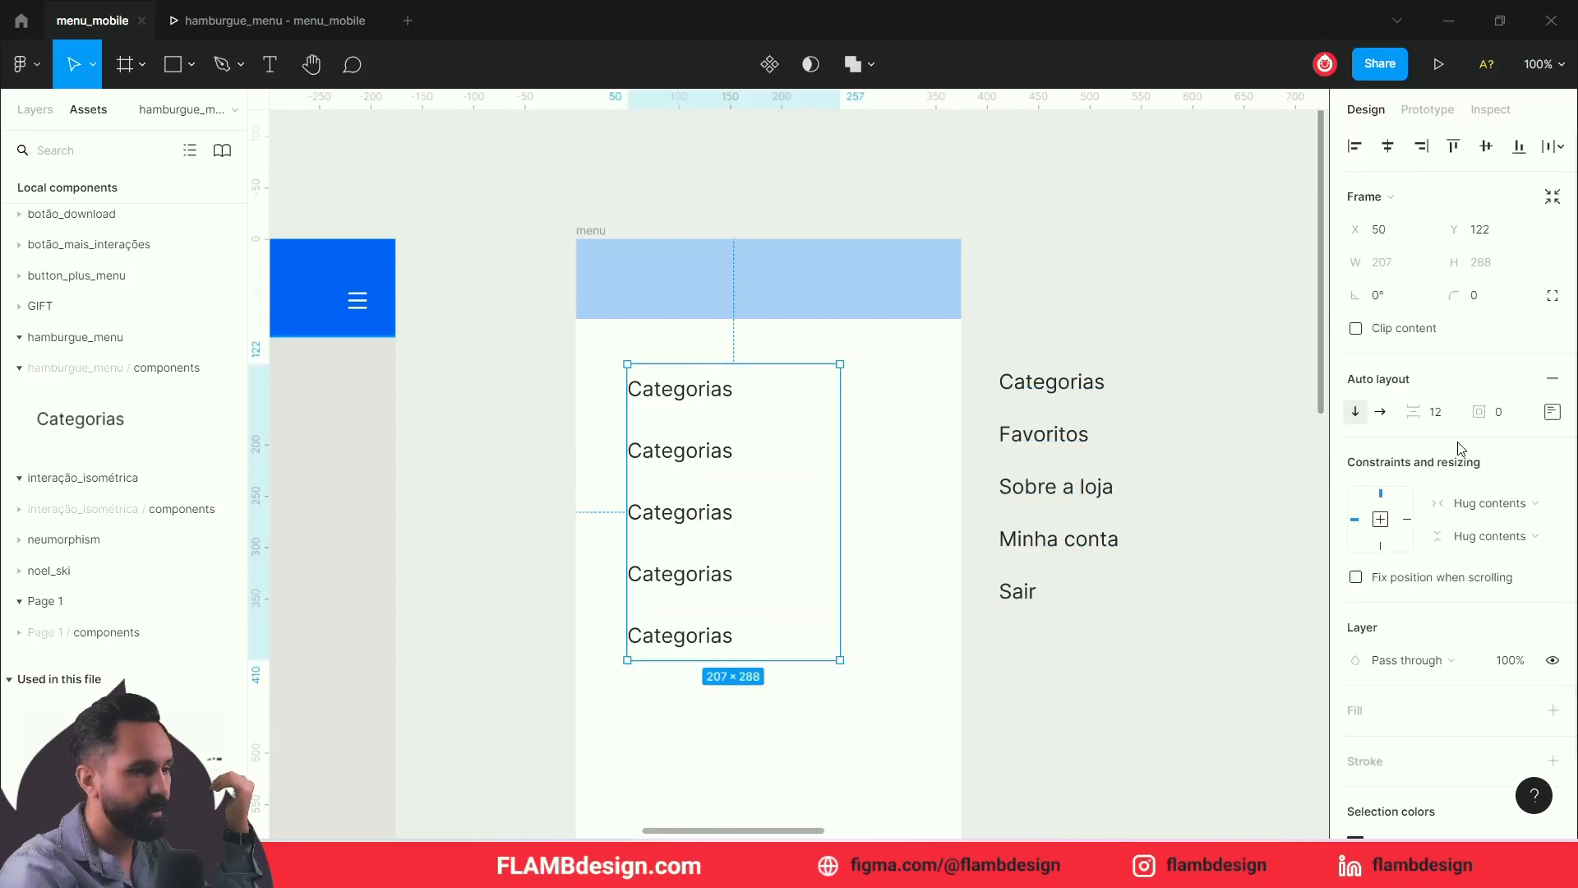
pyautogui.moveTo(1420, 410)
pyautogui.mouseDown()
pyautogui.moveTo(1447, 411)
pyautogui.moveTo(1421, 415)
pyautogui.moveTo(1439, 424)
pyautogui.moveTo(1420, 409)
pyautogui.mouseUp()
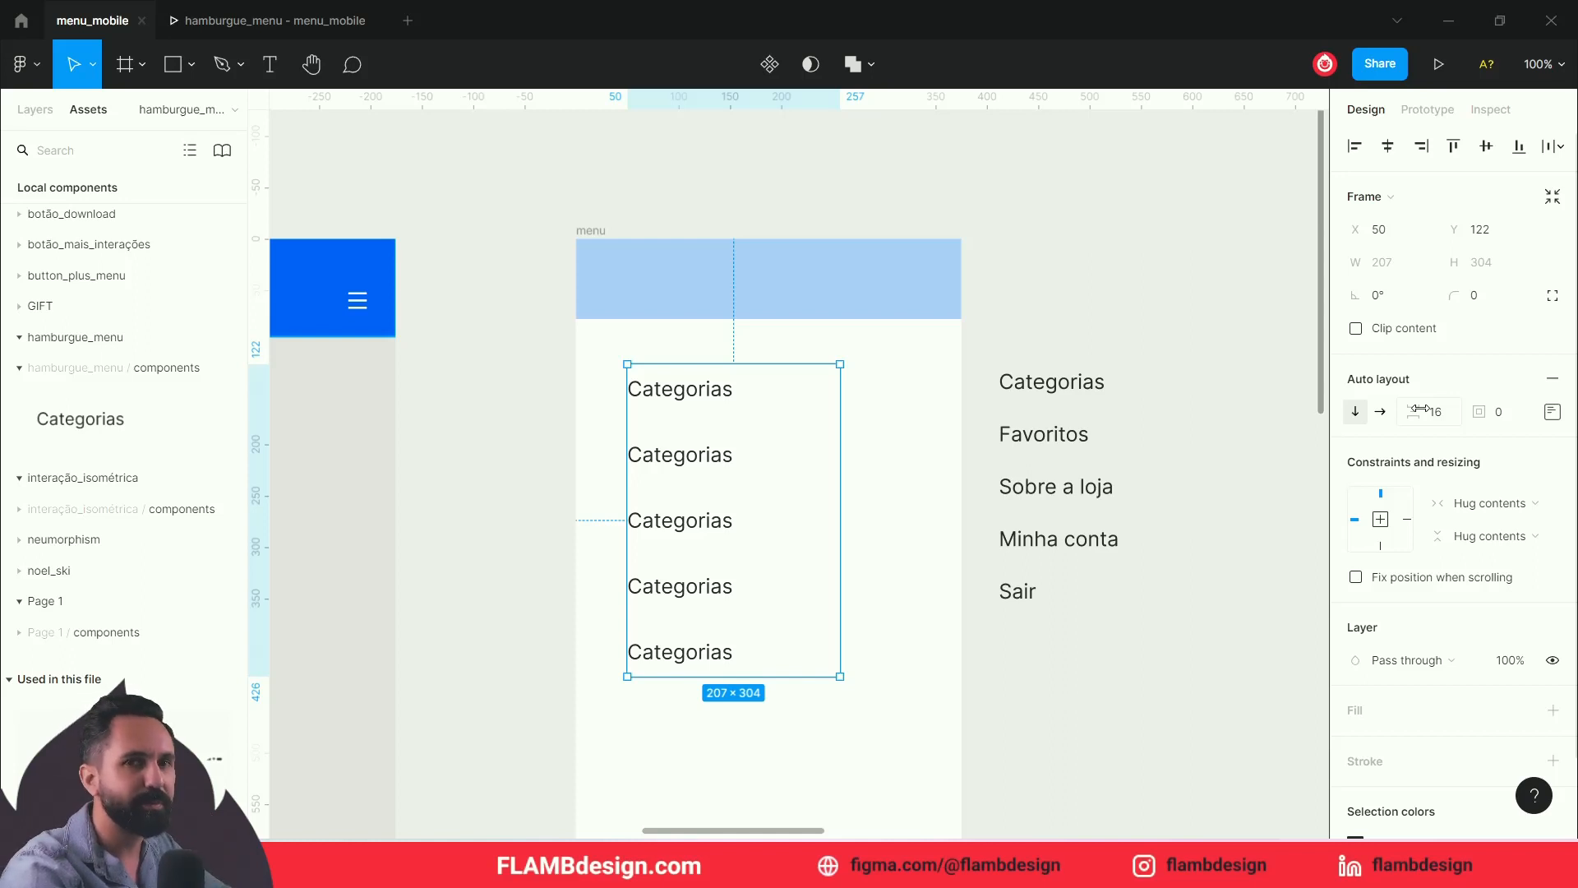
pyautogui.moveTo(1420, 410); pyautogui.dragTo(1410, 413)
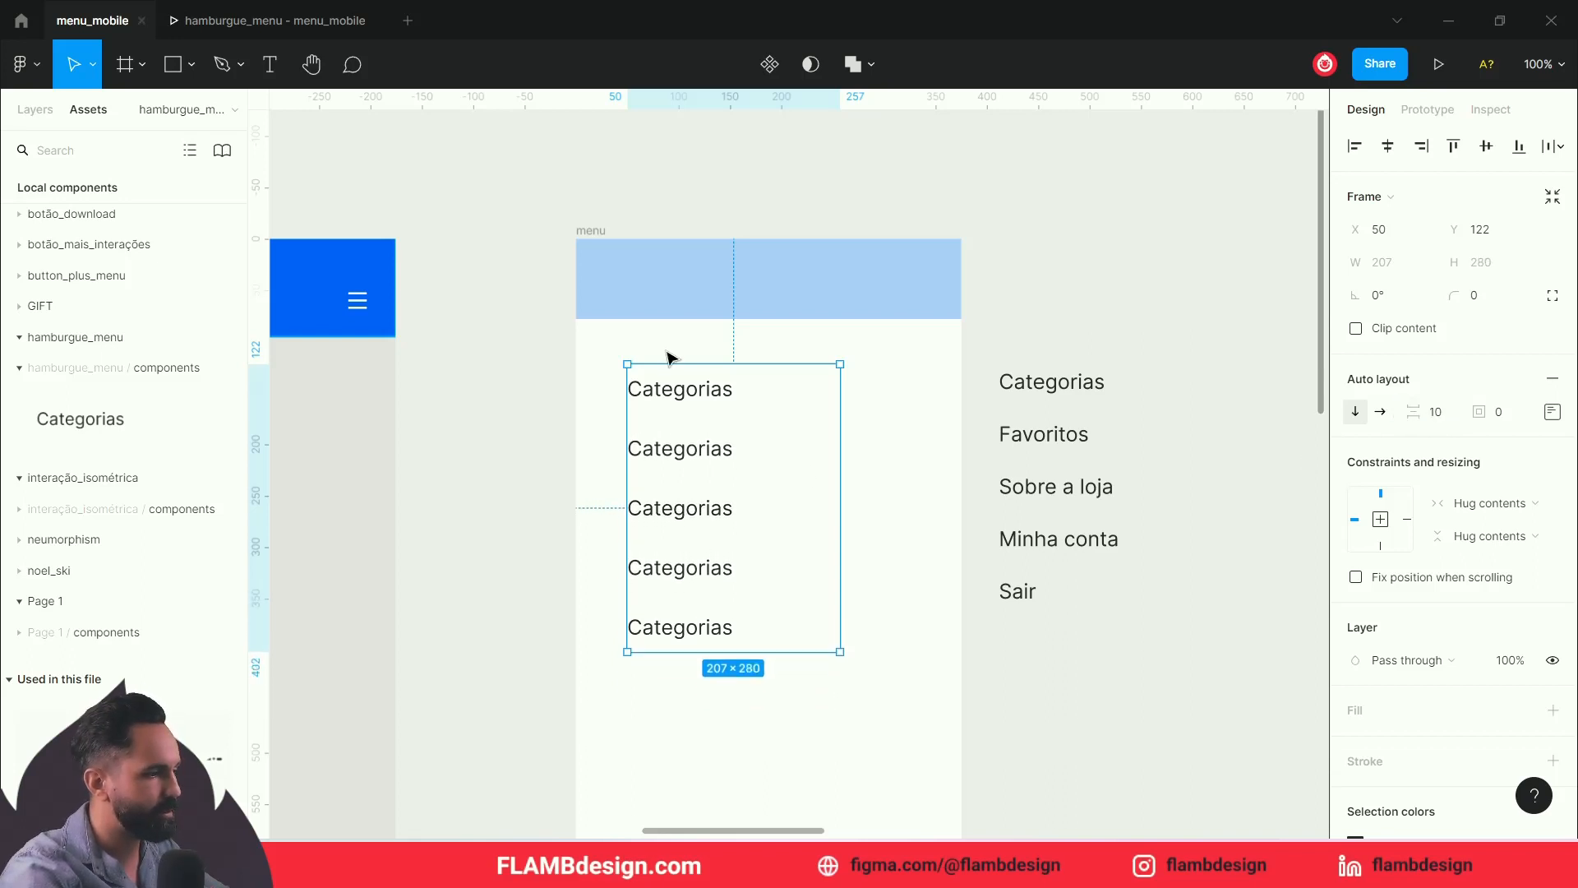
pyautogui.click(504, 441)
pyautogui.click(694, 392)
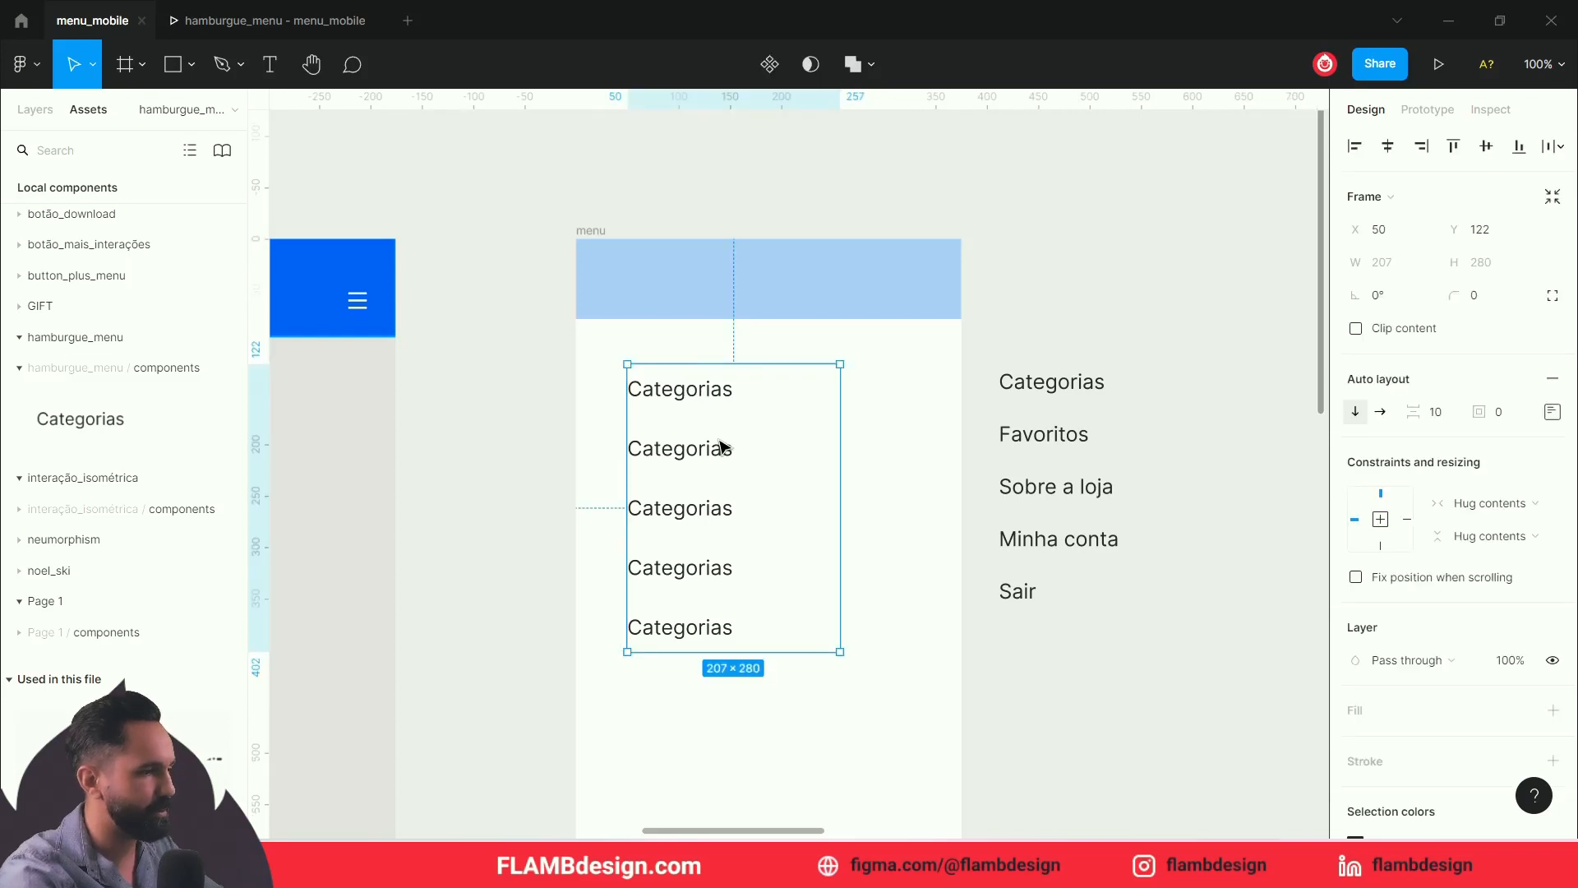
# Step: Replace the second menu item's text with Favoritos, copied from the link list text block beside the menu frame
pyautogui.click(1054, 448)
pyautogui.doubleClick(1096, 434)
pyautogui.click(1099, 434)
pyautogui.moveTo(1099, 434); pyautogui.dragTo(938, 446)
pyautogui.hotkey('ctrl', 'c')
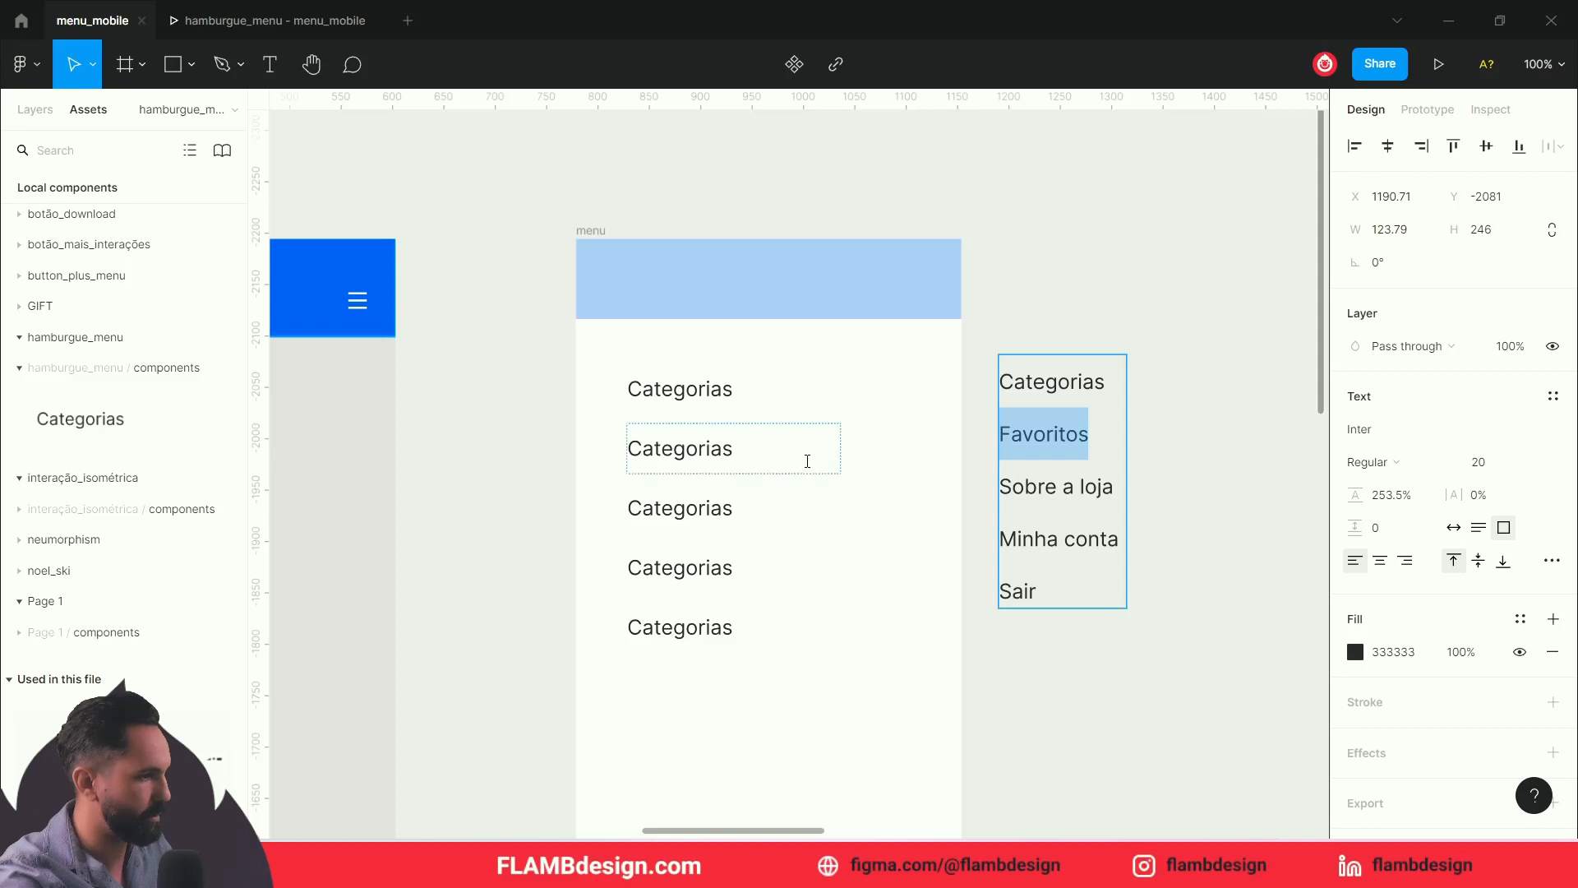
pyautogui.click(718, 447)
pyautogui.doubleClick(718, 447)
pyautogui.hotkey('ctrl', 'v')
# Step: Replace the third menu item's text with Sobre a loja, copied from the link list text block
pyautogui.click(1043, 477)
pyautogui.doubleClick(1044, 477)
pyautogui.click(1062, 485)
pyautogui.click(1113, 487)
pyautogui.click(926, 516)
pyautogui.doubleClick(1110, 493)
pyautogui.moveTo(1114, 492); pyautogui.dragTo(987, 499)
pyautogui.hotkey('ctrl', 'c')
pyautogui.doubleClick(723, 508)
pyautogui.hotkey('ctrl', 'v')
# Step: Replace the fourth menu item's text with Minha conta, copied from the link list text block
pyautogui.click(1090, 540)
pyautogui.moveTo(1120, 540); pyautogui.dragTo(984, 546)
pyautogui.hotkey('ctrl', 'c')
pyautogui.doubleClick(747, 584)
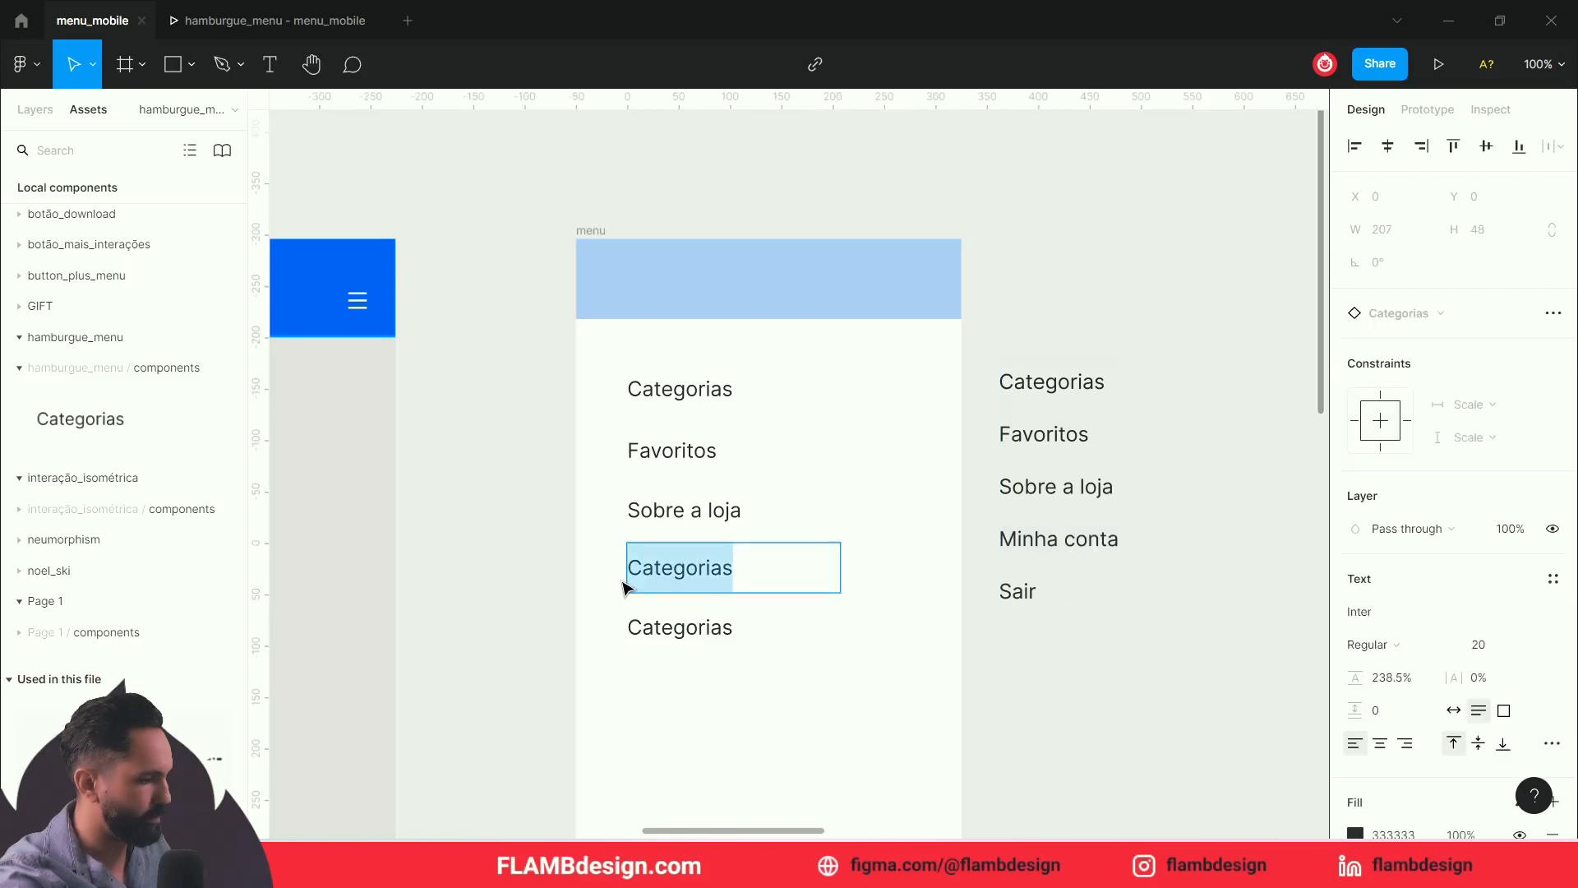
pyautogui.hotkey('ctrl', 'v')
# Step: Replace the fifth menu item's text with Sair from the link list text block and delete that old text block
pyautogui.click(1017, 591)
pyautogui.doubleClick(1017, 592)
pyautogui.hotkey('ctrl', 'c')
pyautogui.doubleClick(750, 630)
pyautogui.hotkey('ctrl', 'v')
pyautogui.click(1052, 400)
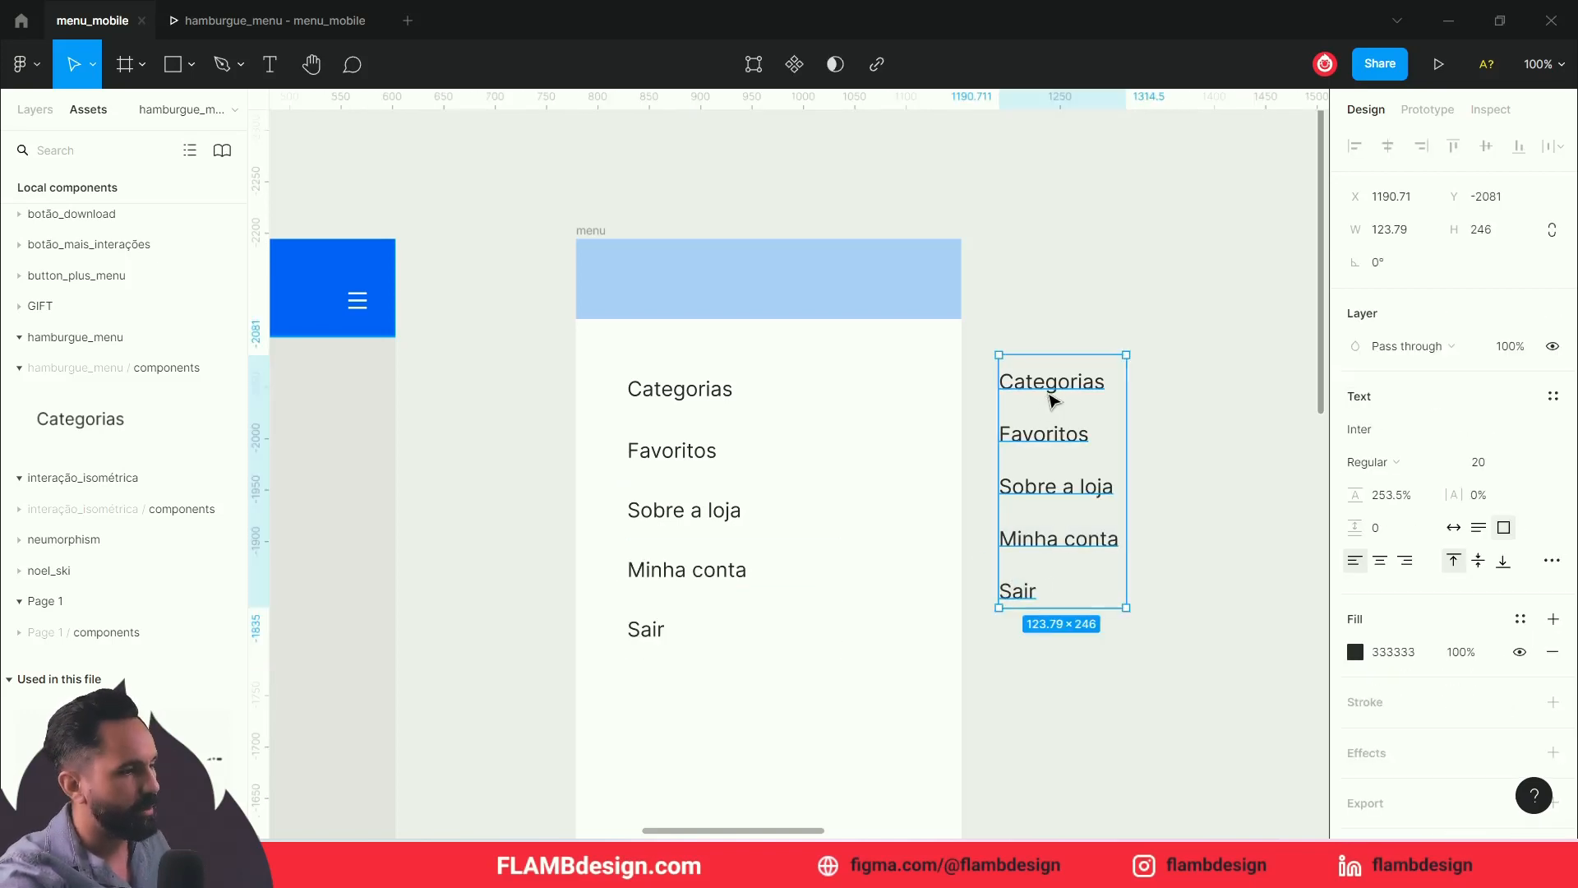
pyautogui.press('Delete')
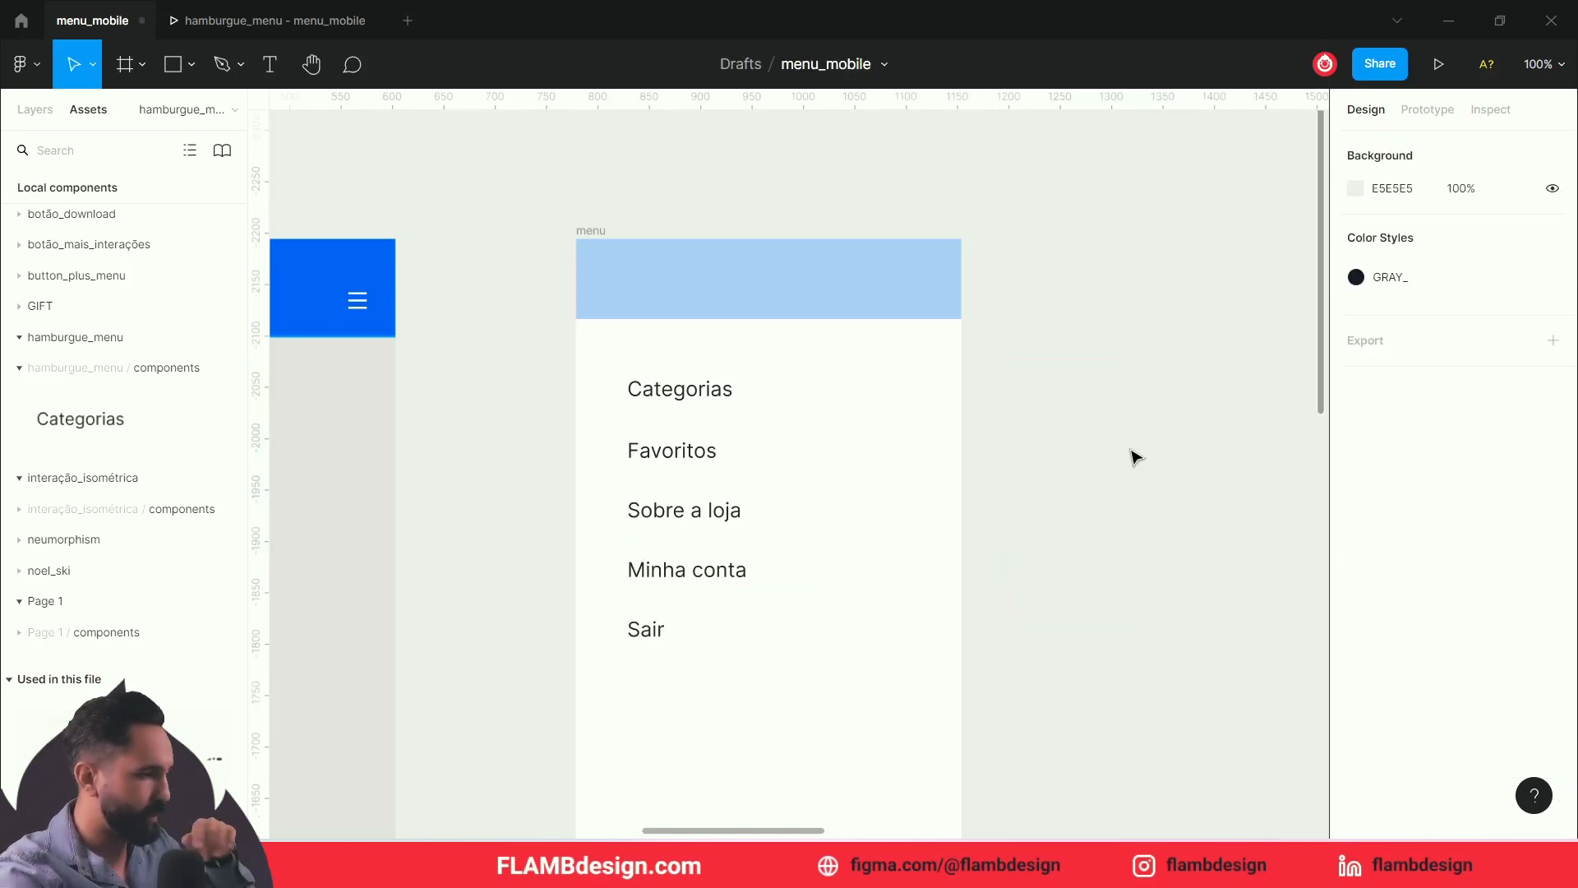
# Step: Move the menu frame directly above the Categorias page frame, aligned with it at X 2720 and Y -3050
pyautogui.scroll(1, 846, 391)
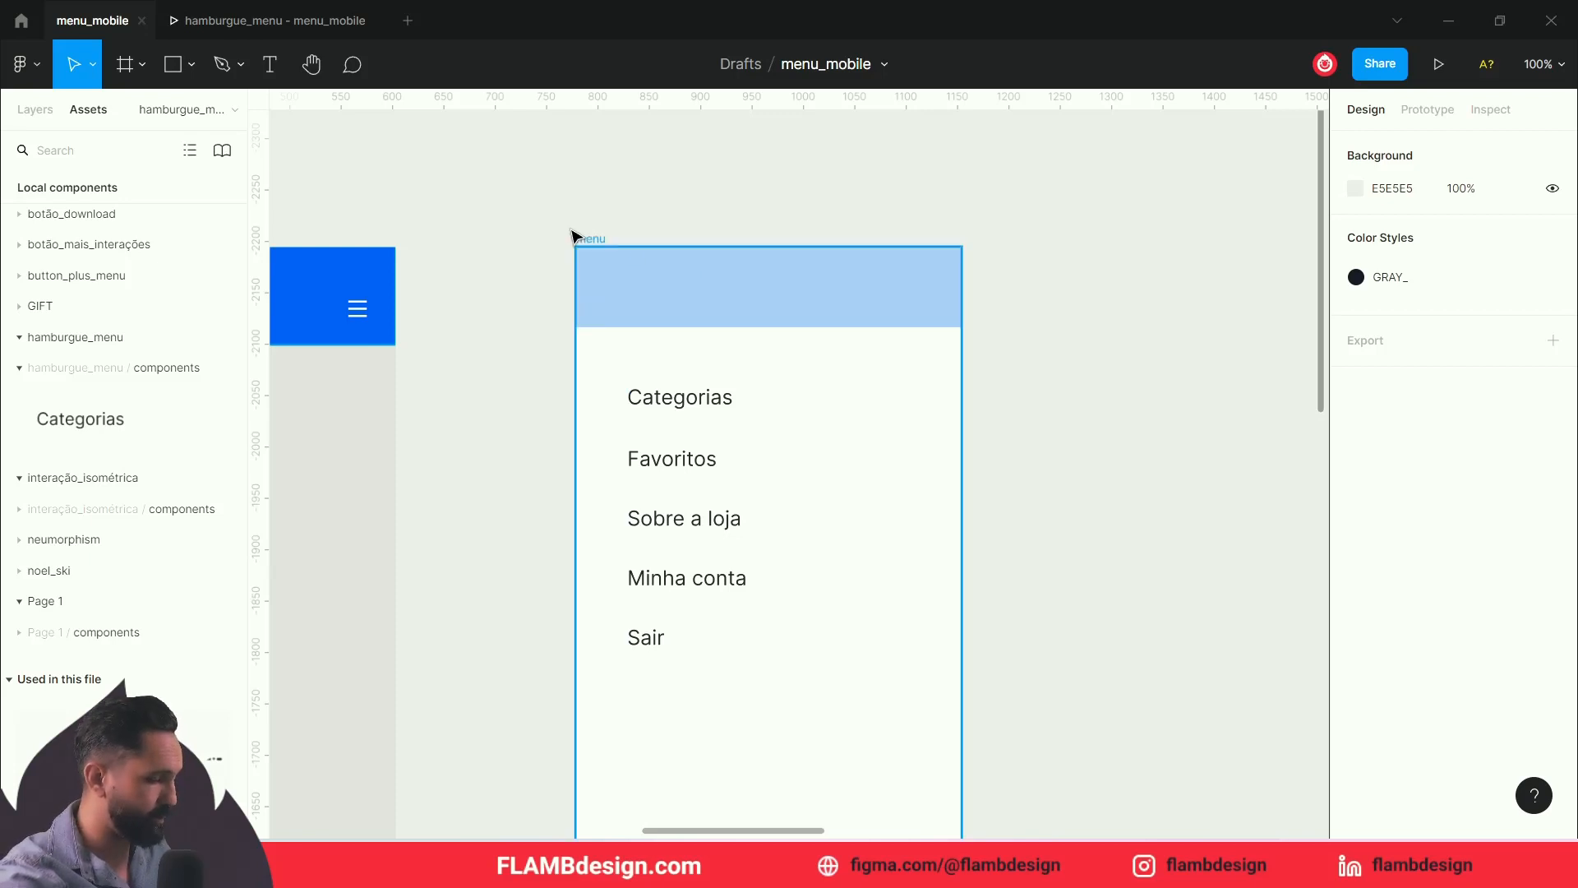
pyautogui.press('-')
pyautogui.press('-')
pyautogui.moveTo(683, 288); pyautogui.dragTo(406, 216)
pyautogui.moveTo(547, 254); pyautogui.dragTo(524, 314)
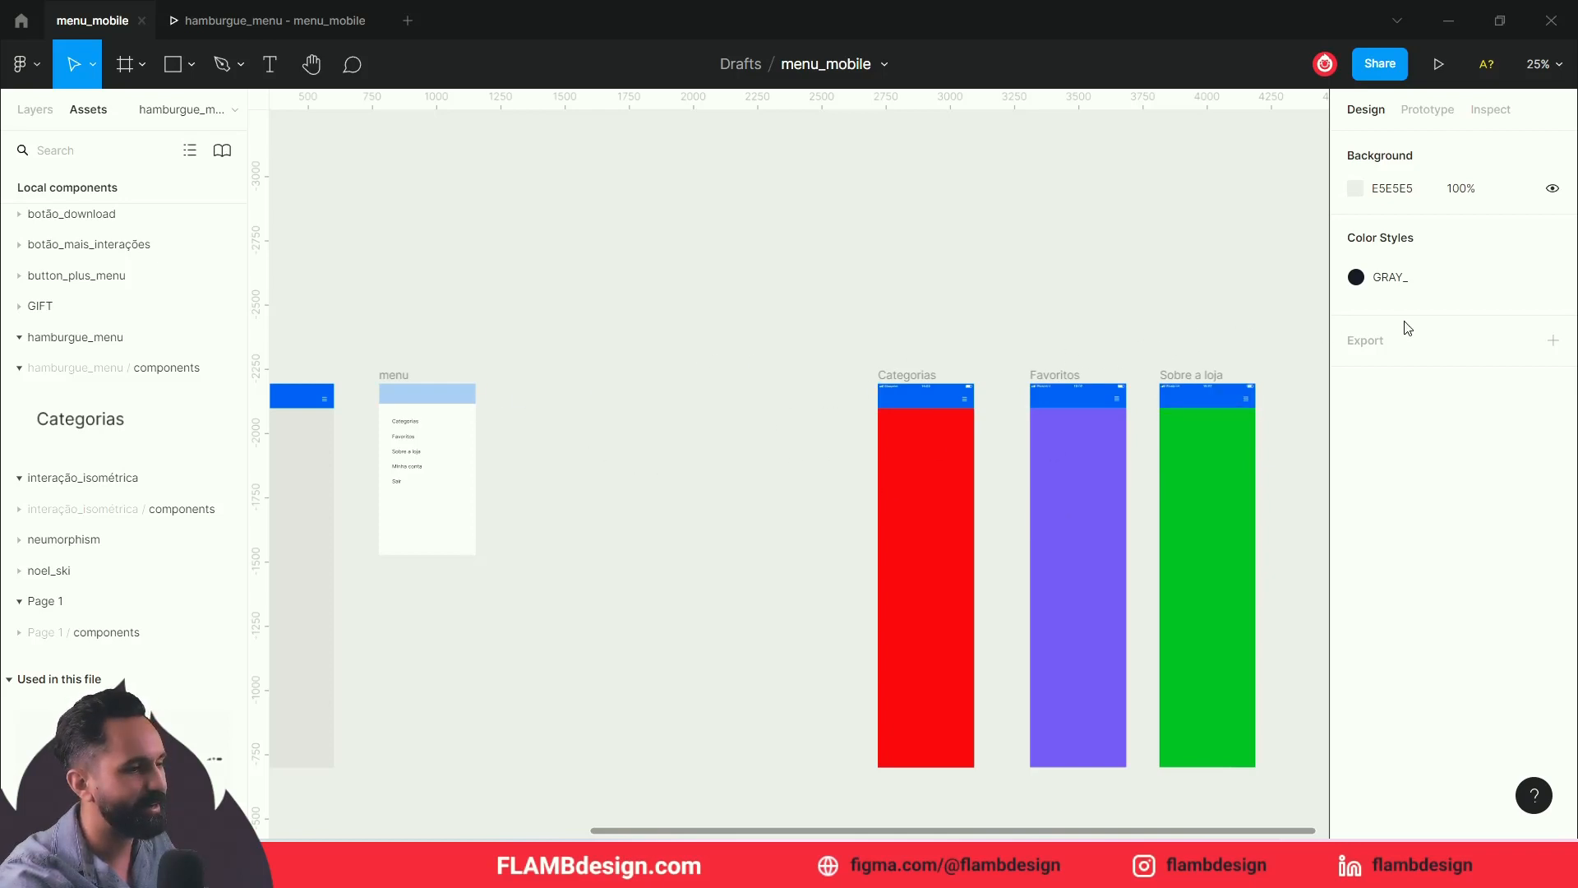
pyautogui.moveTo(801, 465); pyautogui.dragTo(550, 472)
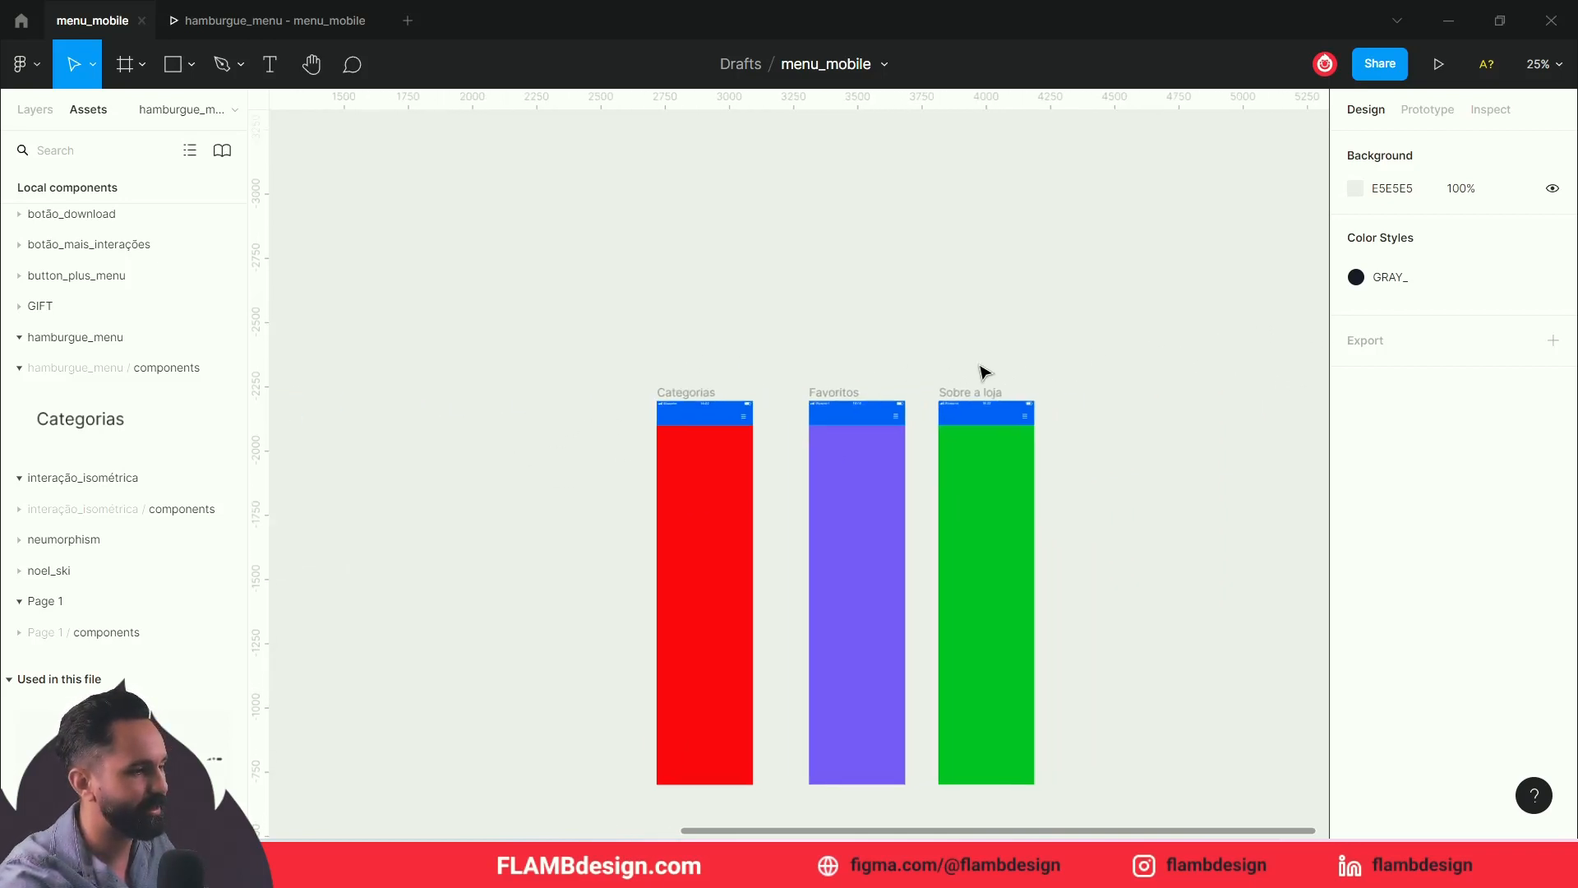
pyautogui.moveTo(334, 458); pyautogui.dragTo(639, 471)
pyautogui.moveTo(463, 411); pyautogui.dragTo(948, 189)
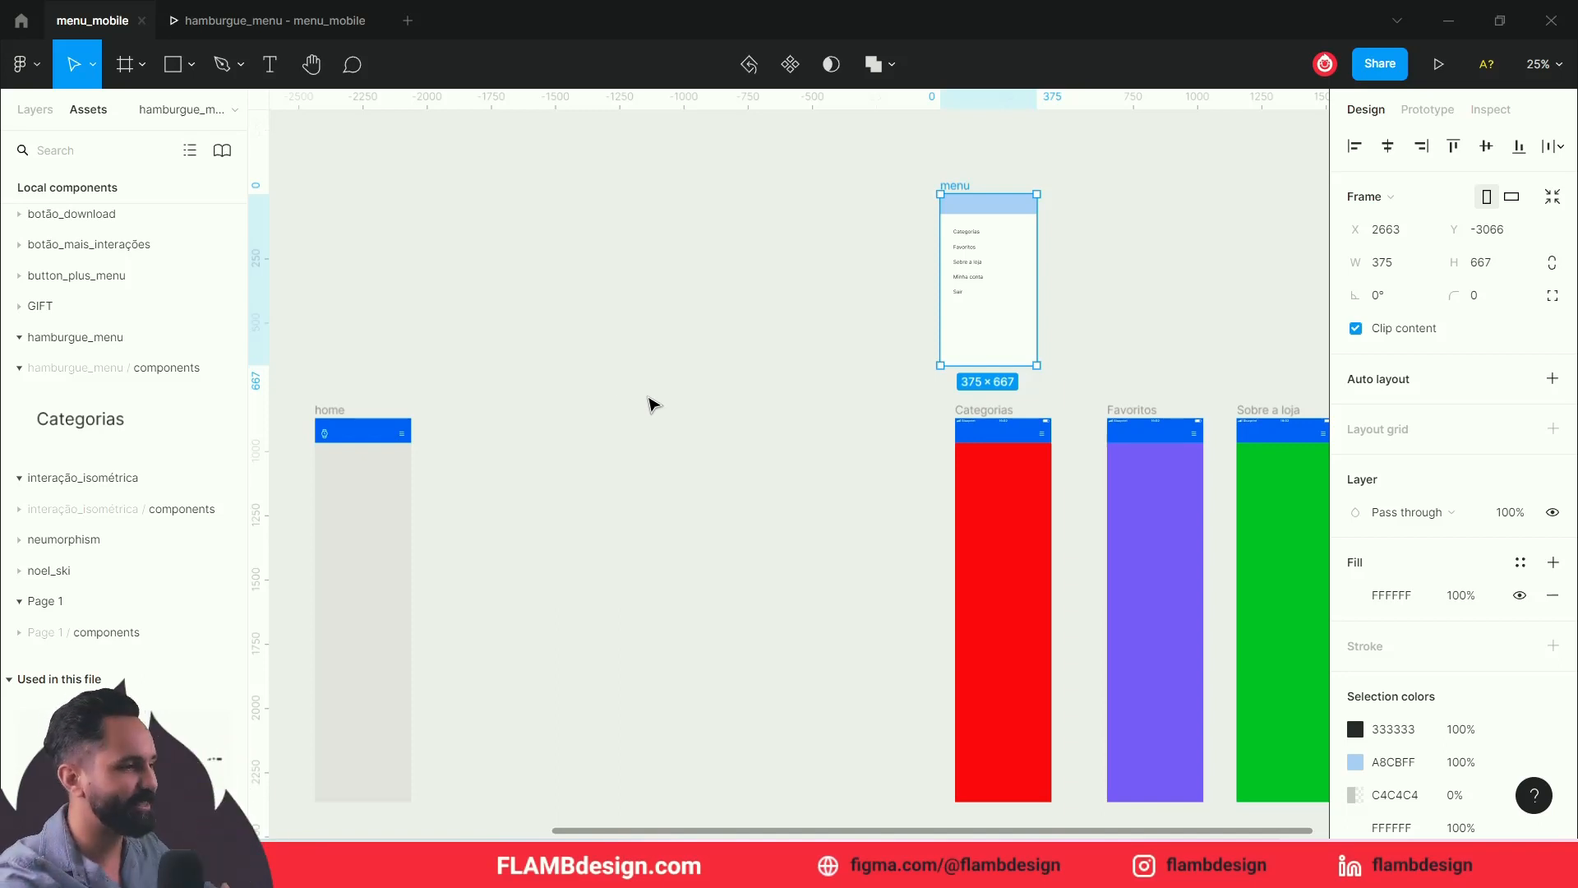
pyautogui.hscroll(5, 603, 447)
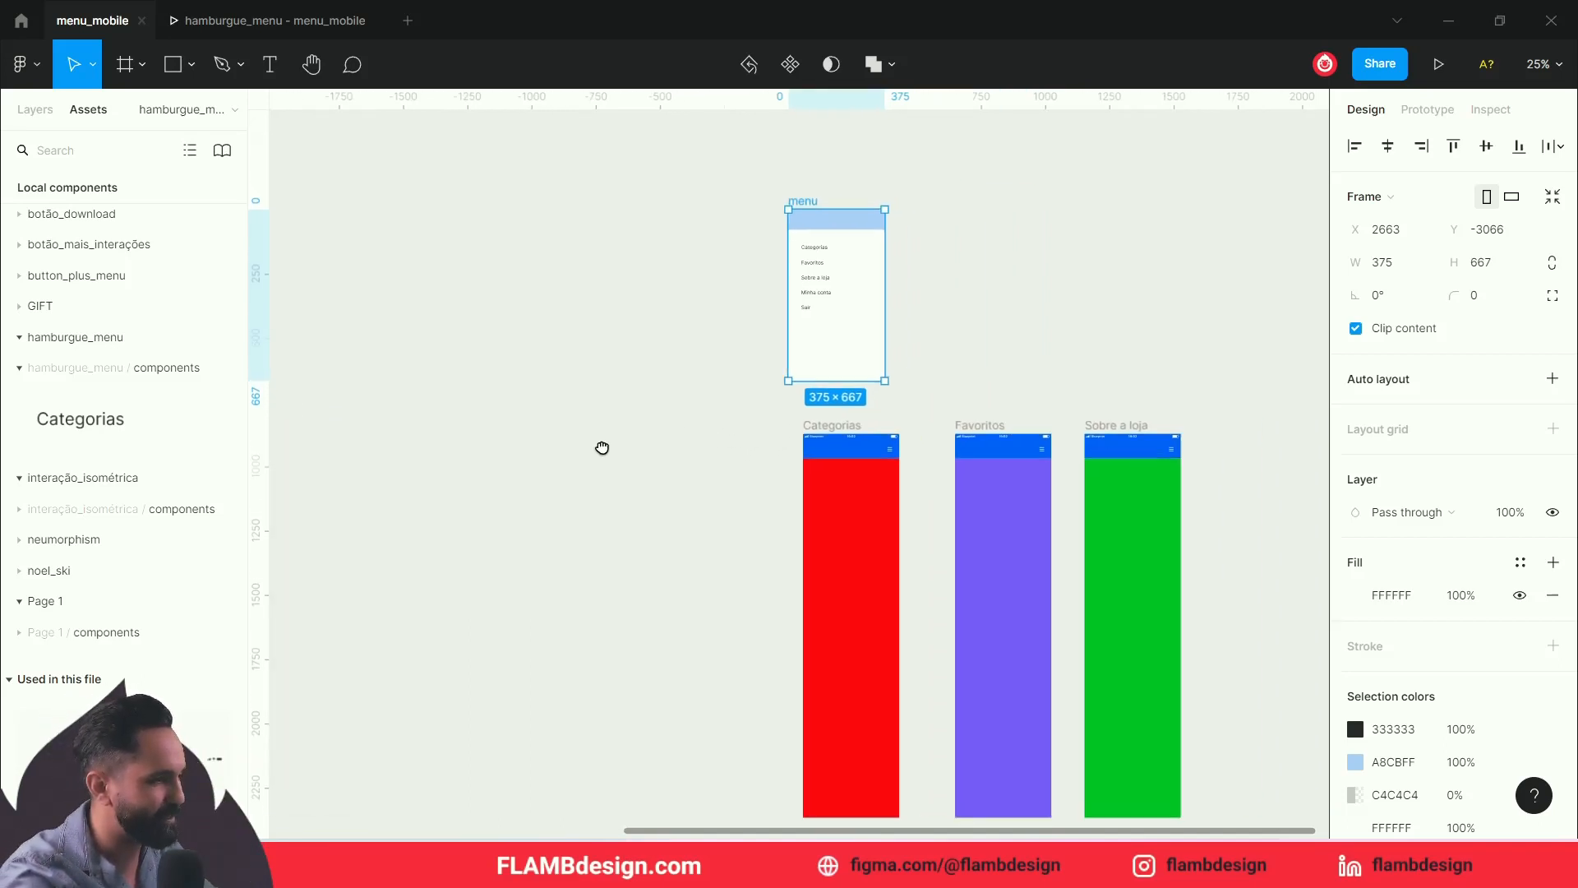
pyautogui.moveTo(772, 211); pyautogui.dragTo(788, 215)
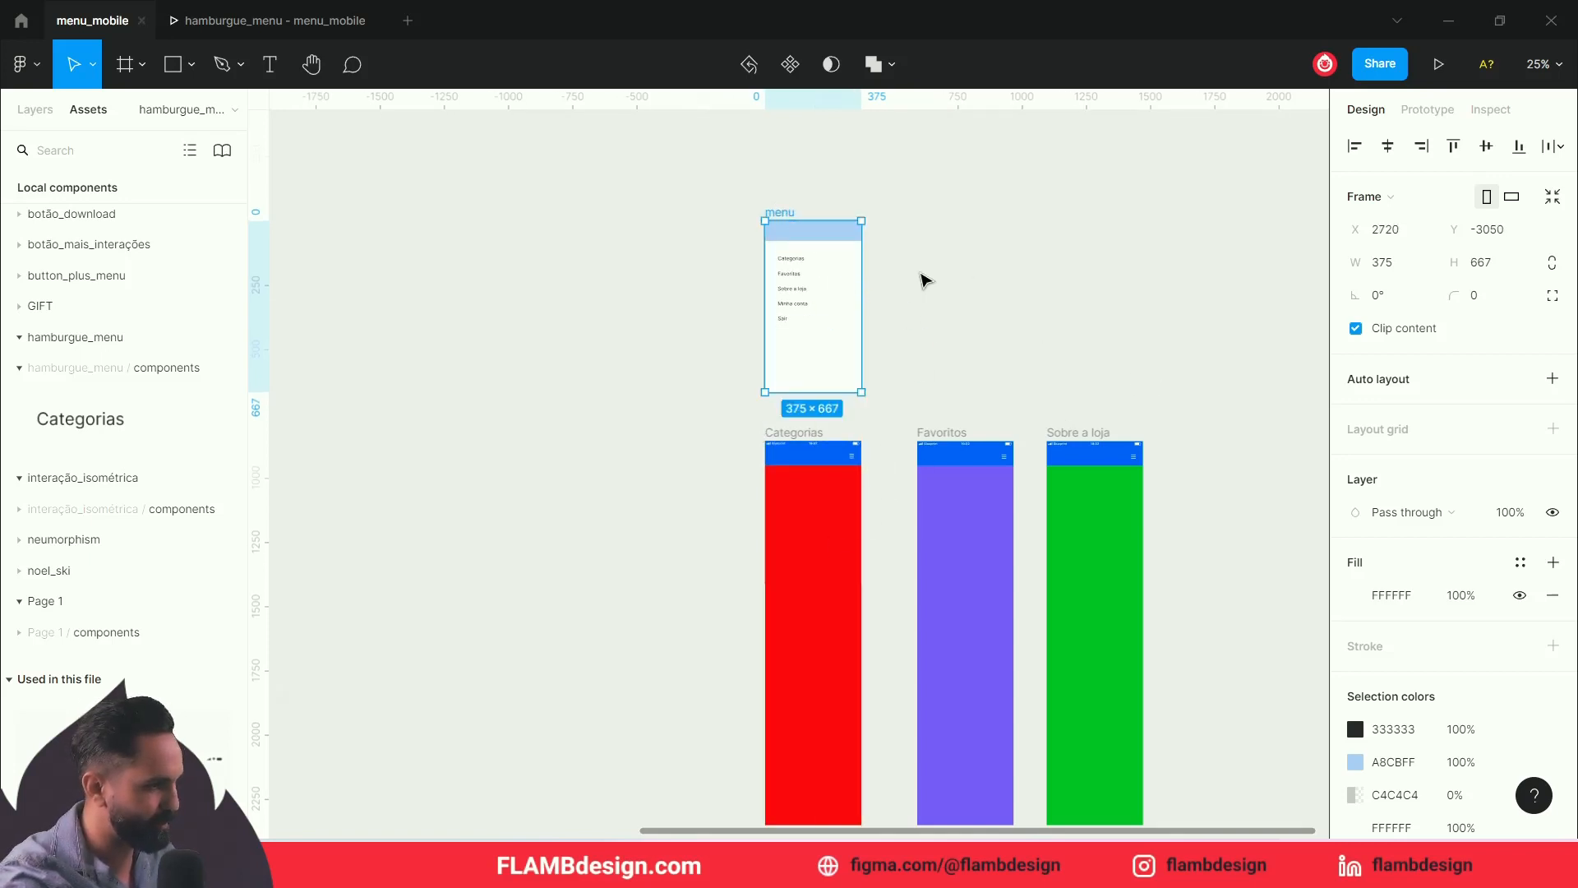
# Step: Connect the Categorias item in the menu list to the Categorias page with an on-tap Navigate to interaction
pyautogui.click(913, 360)
pyautogui.scroll(3, 904, 378)
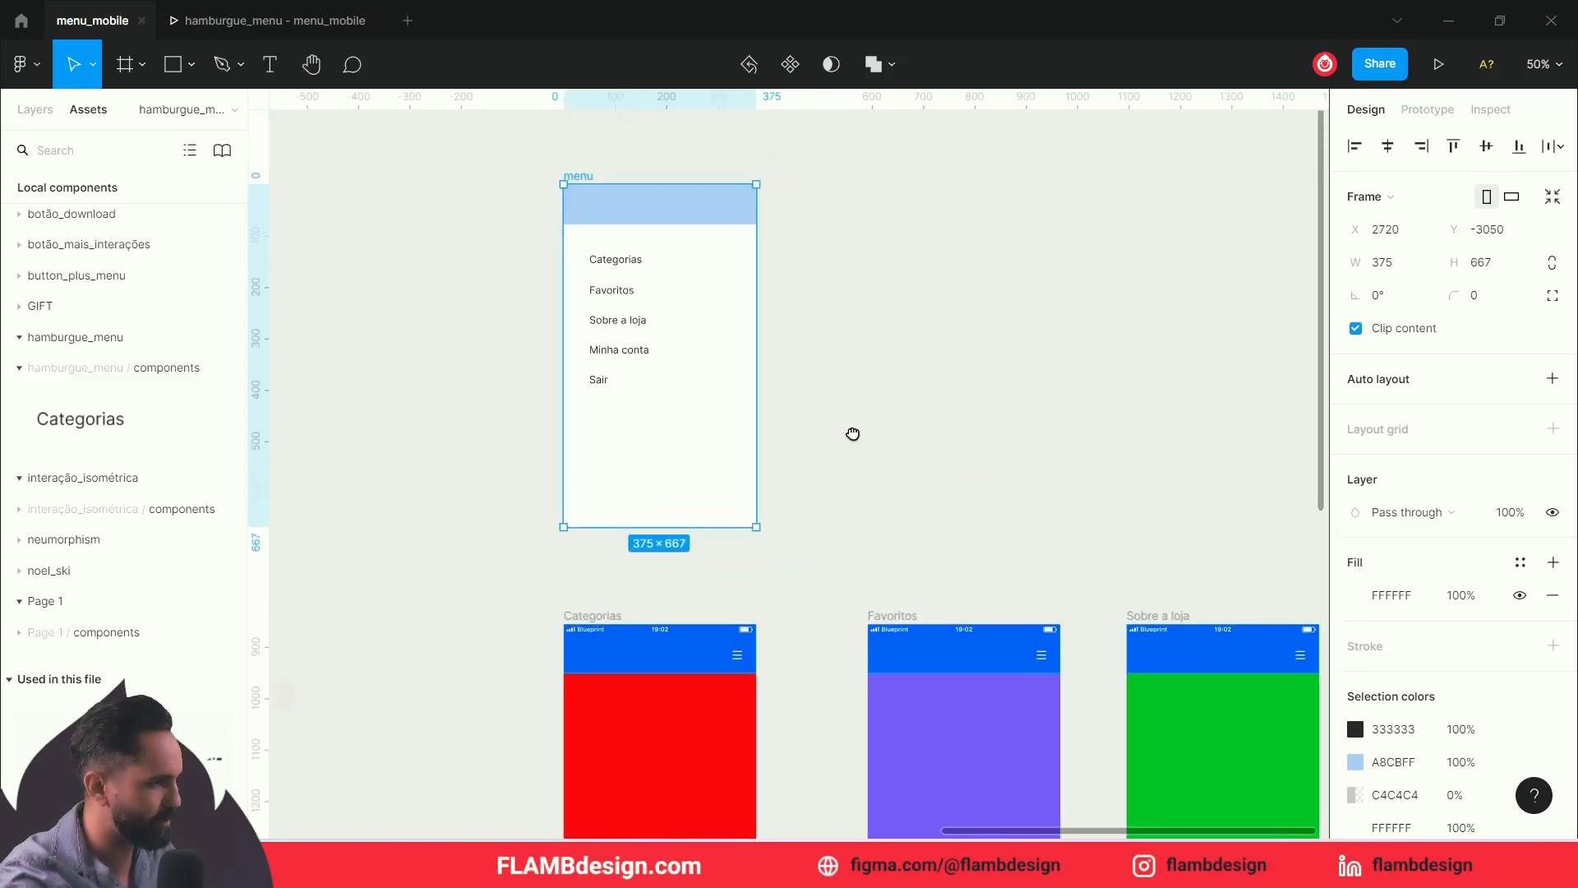
pyautogui.click(1427, 110)
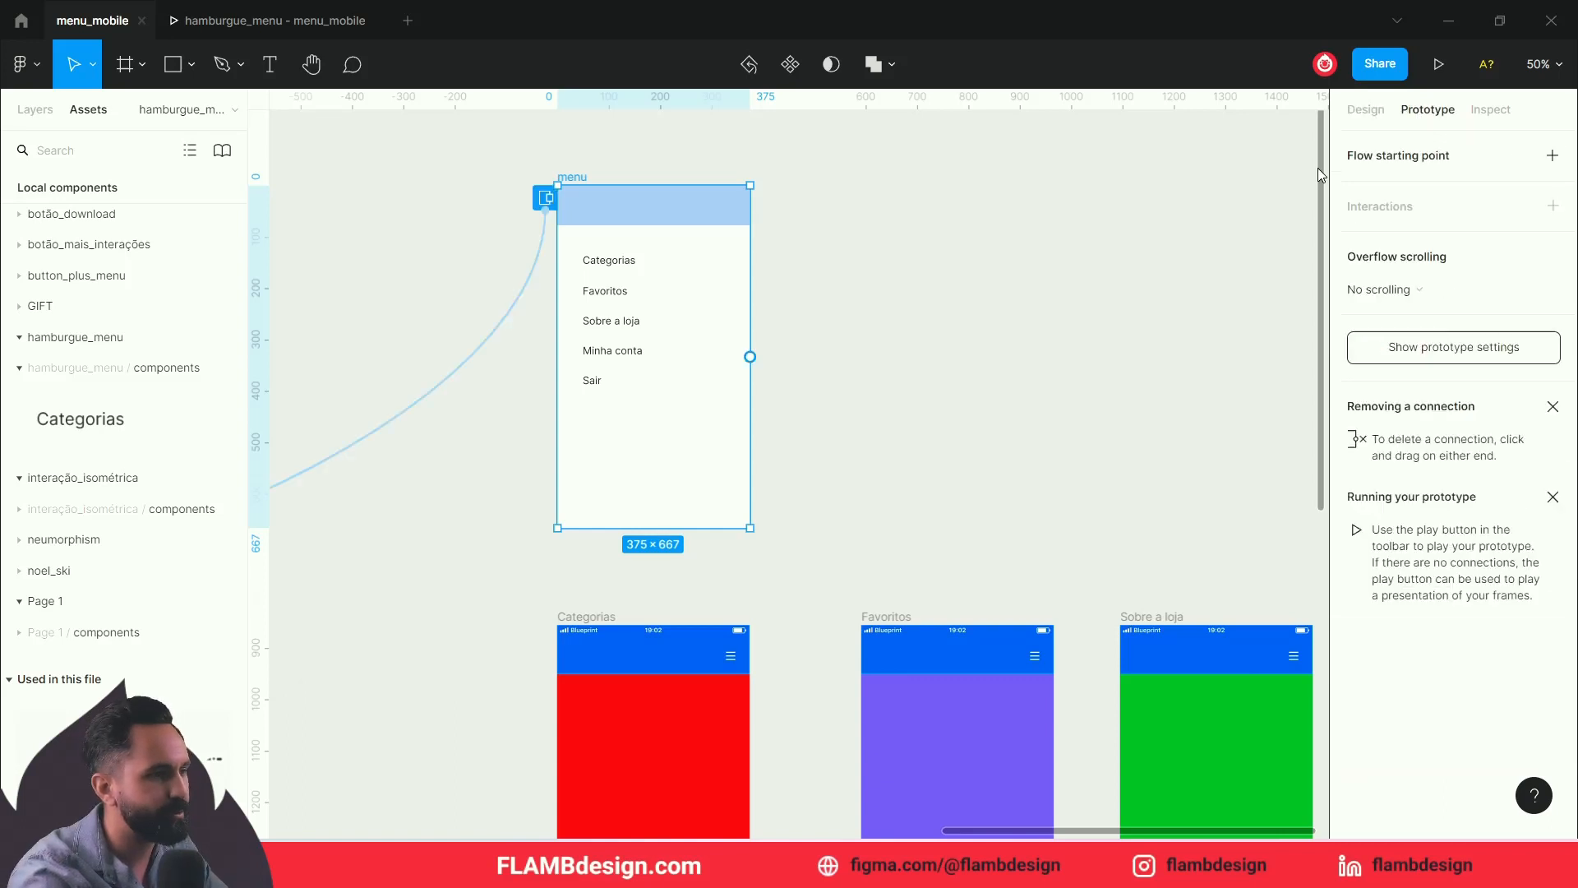
pyautogui.click(610, 273)
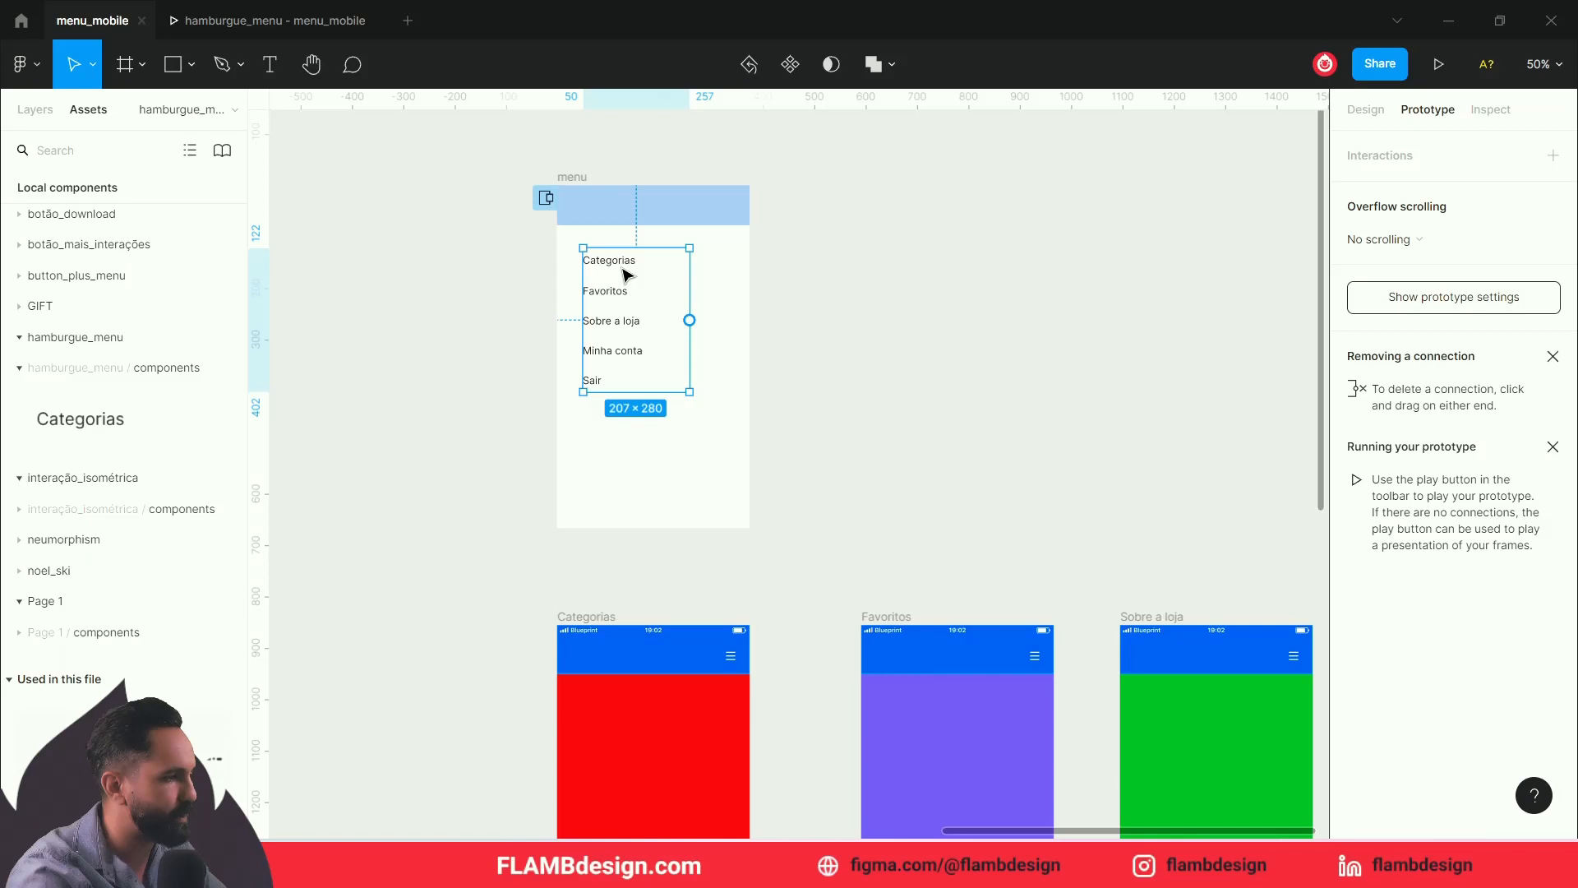
pyautogui.doubleClick(620, 265)
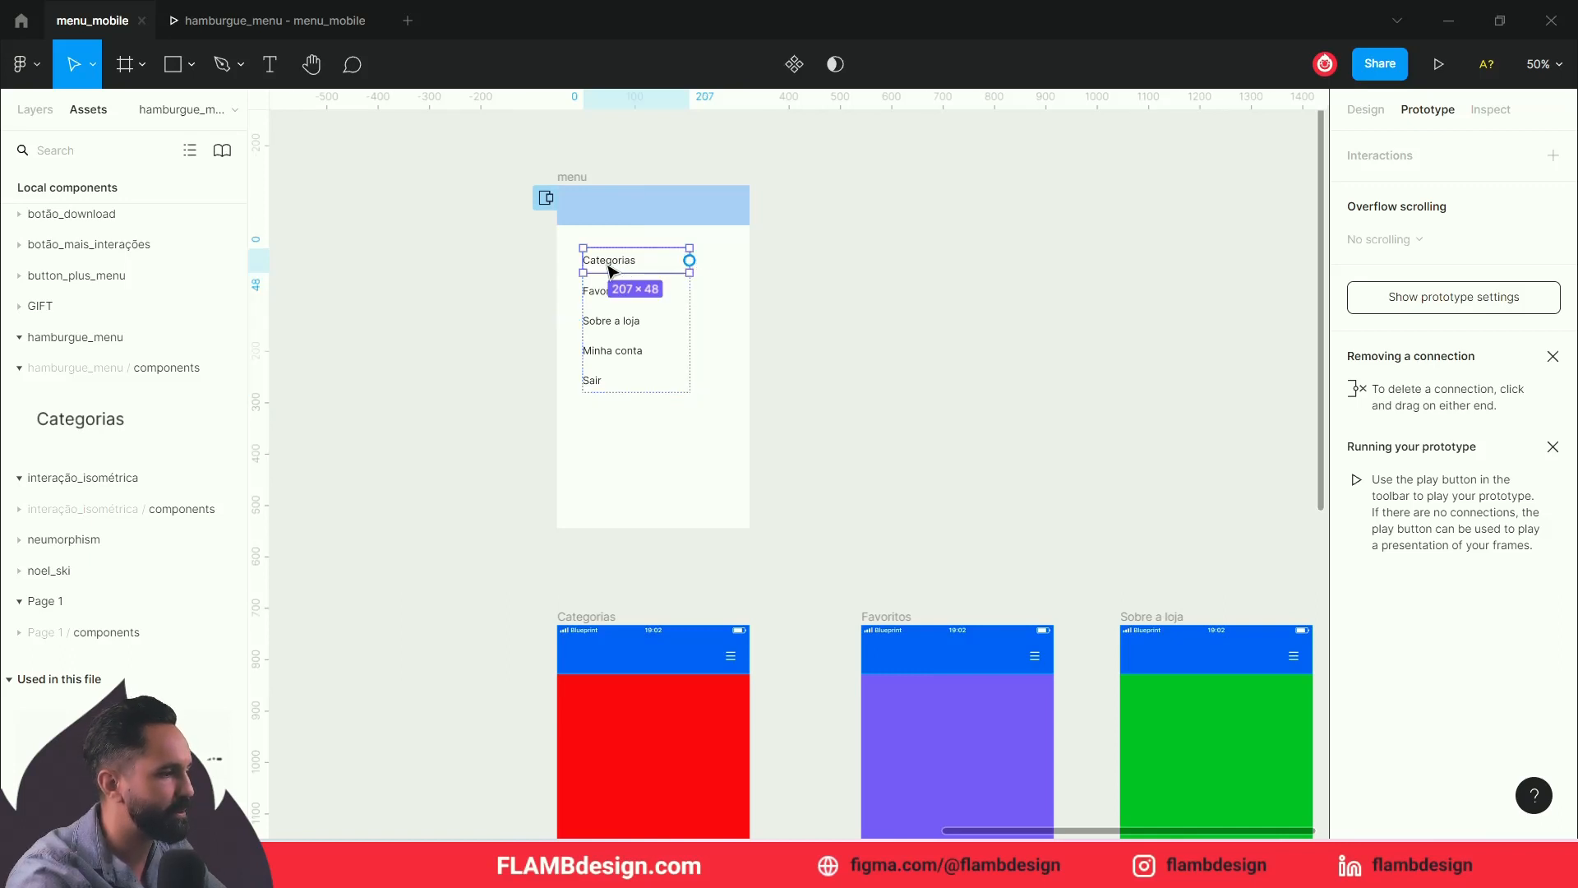
pyautogui.moveTo(690, 261); pyautogui.dragTo(636, 655)
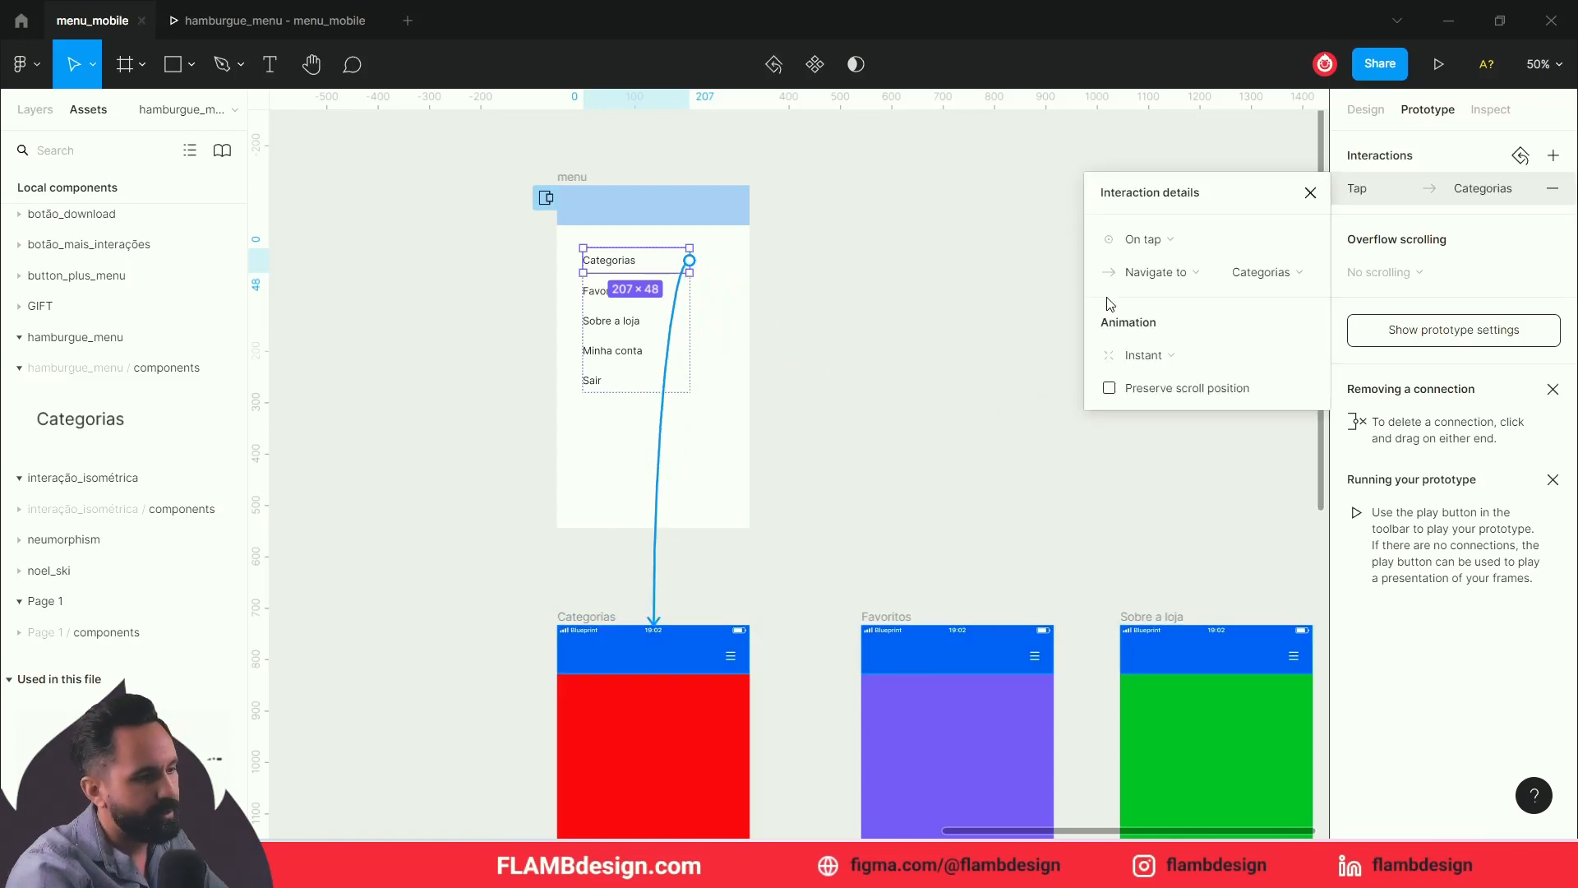
# Step: Set the animation of the Categorias link's interaction to Move in and return to the design settings
pyautogui.click(1180, 365)
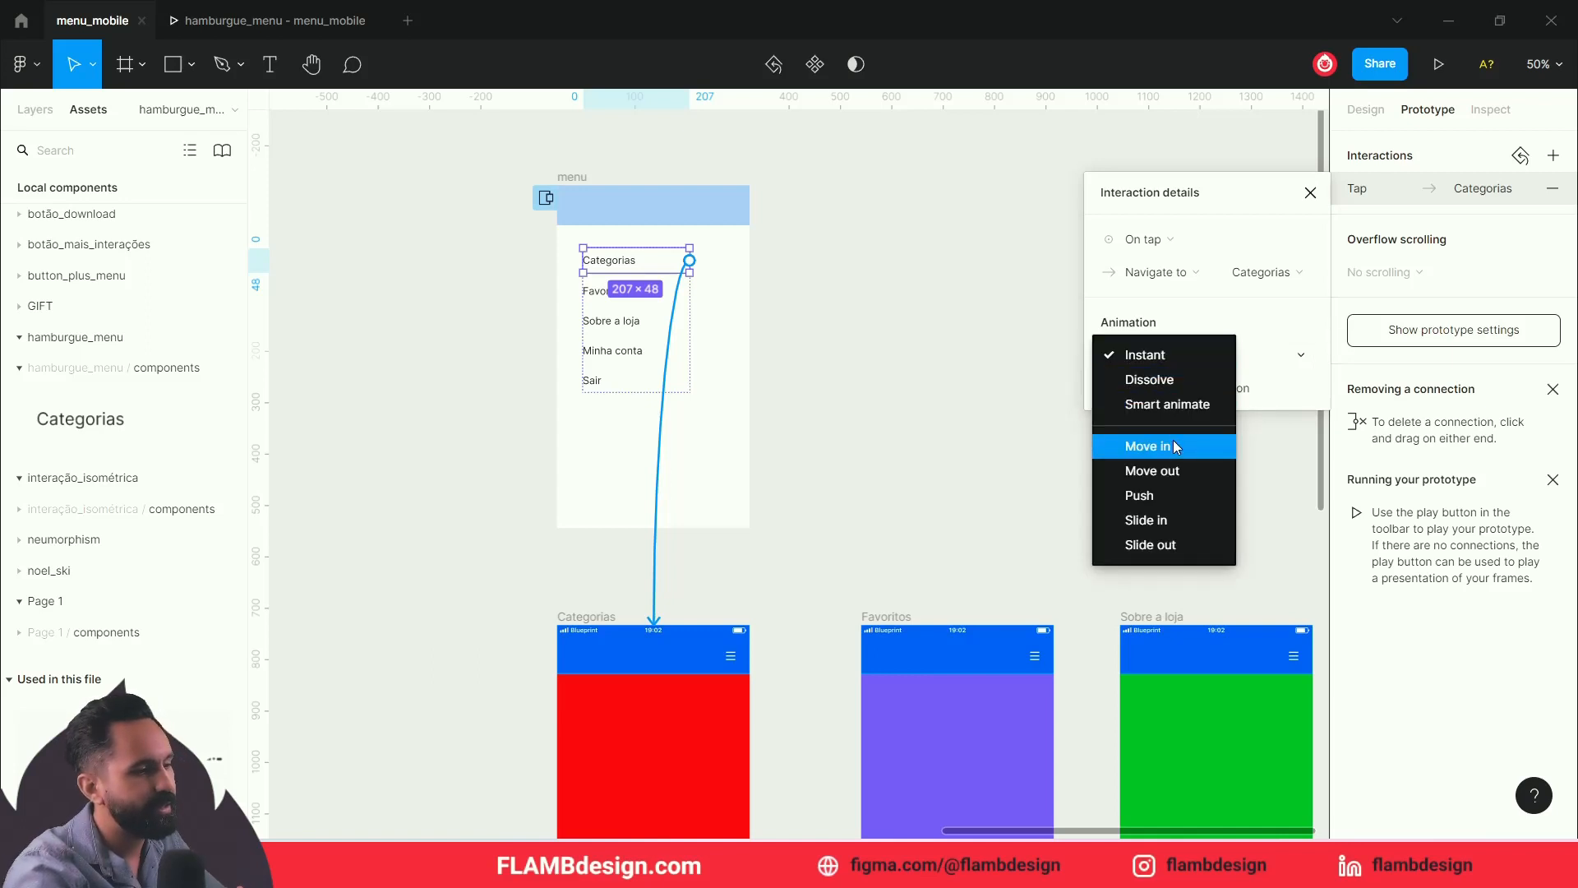
pyautogui.click(1172, 444)
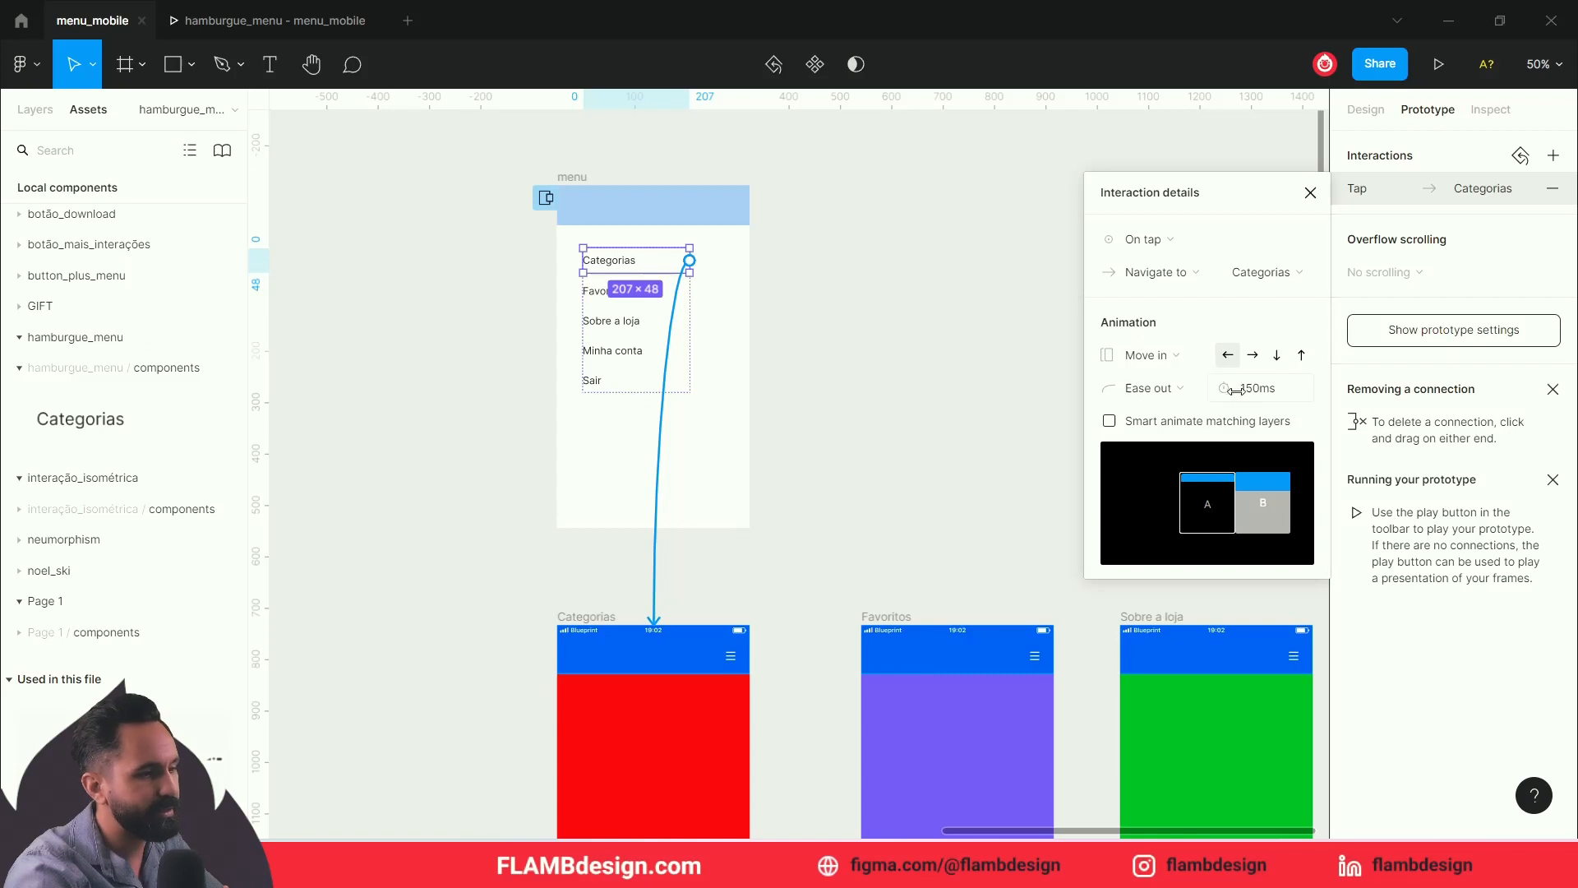
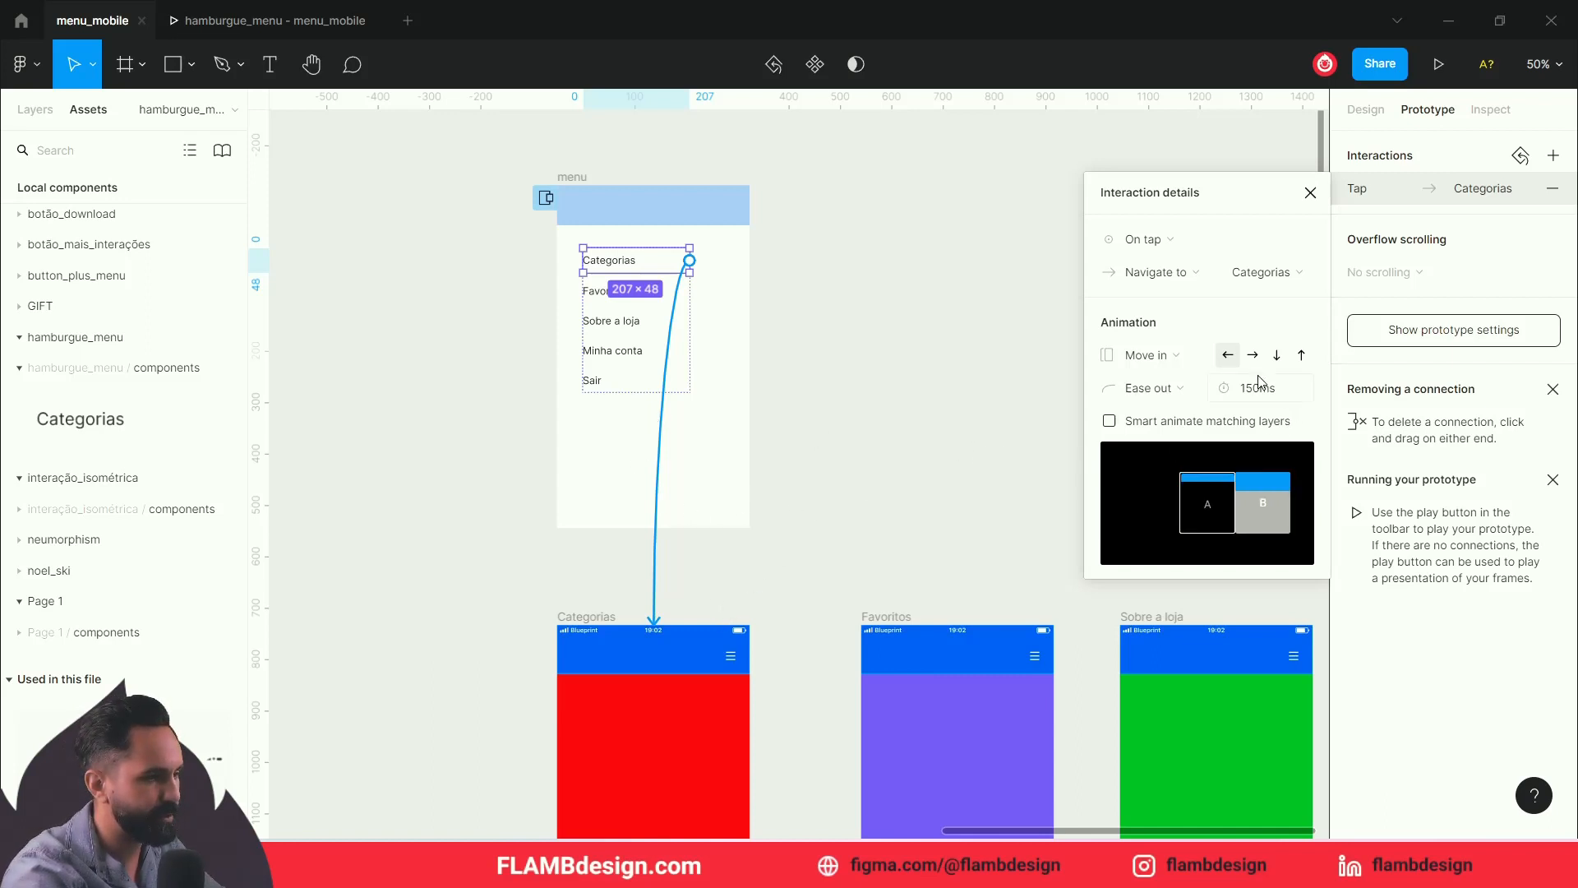
pyautogui.click(826, 478)
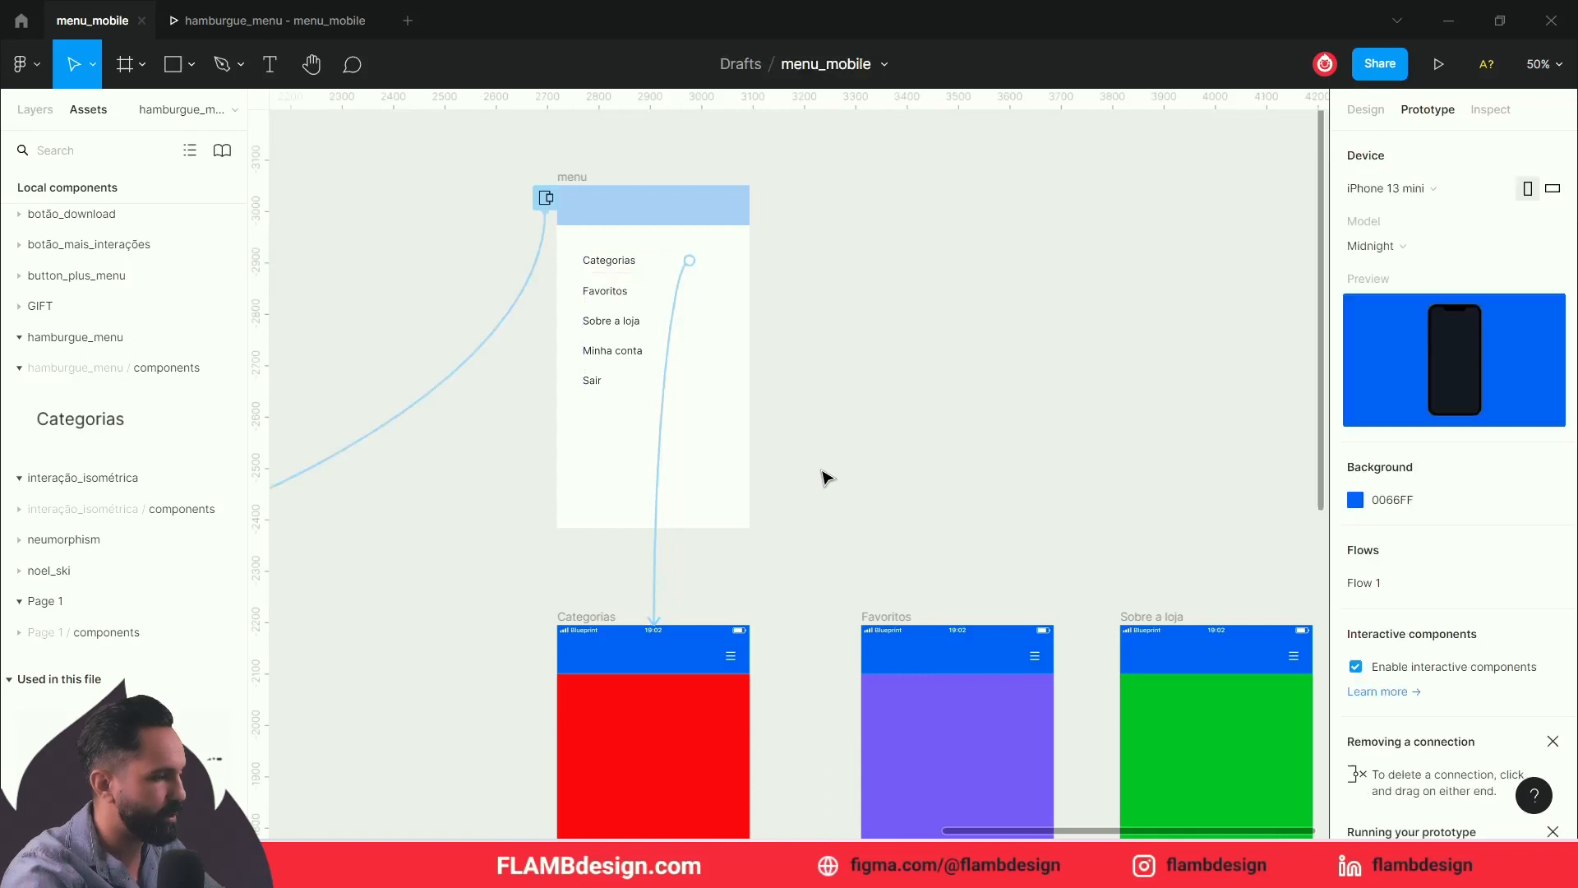
pyautogui.scroll(-2, 821, 477)
pyautogui.click(1361, 111)
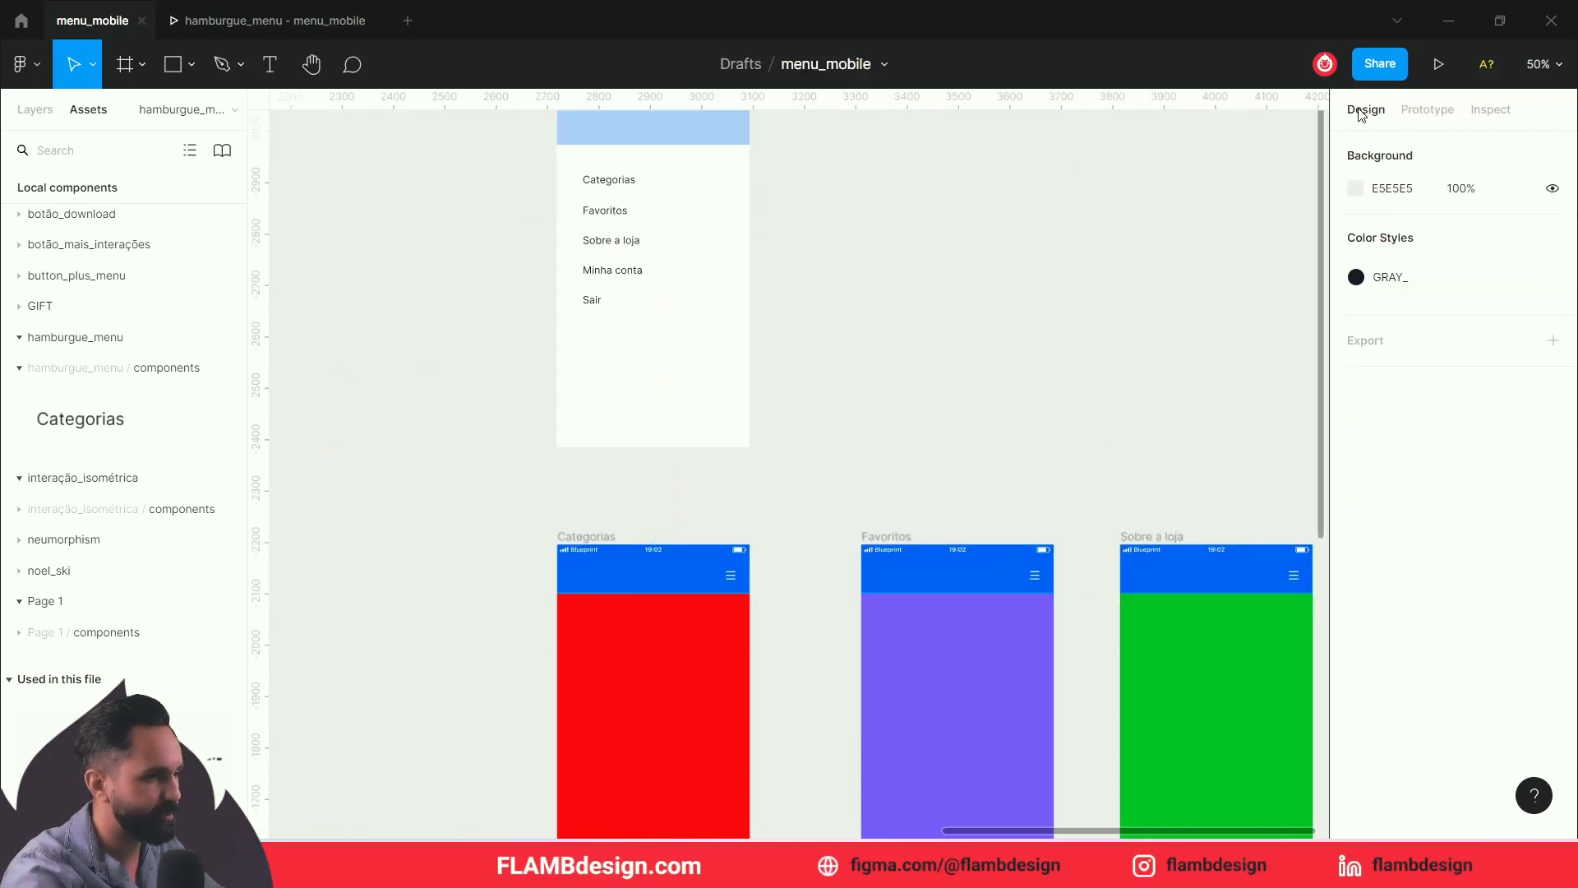
# Step: Delete the blue header bars from the Categorias, Favoritos and Sobre a loja page frames
pyautogui.click(724, 573)
pyautogui.press('Delete')
pyautogui.click(1024, 580)
pyautogui.press('Delete')
pyautogui.click(1273, 589)
pyautogui.press('Delete')
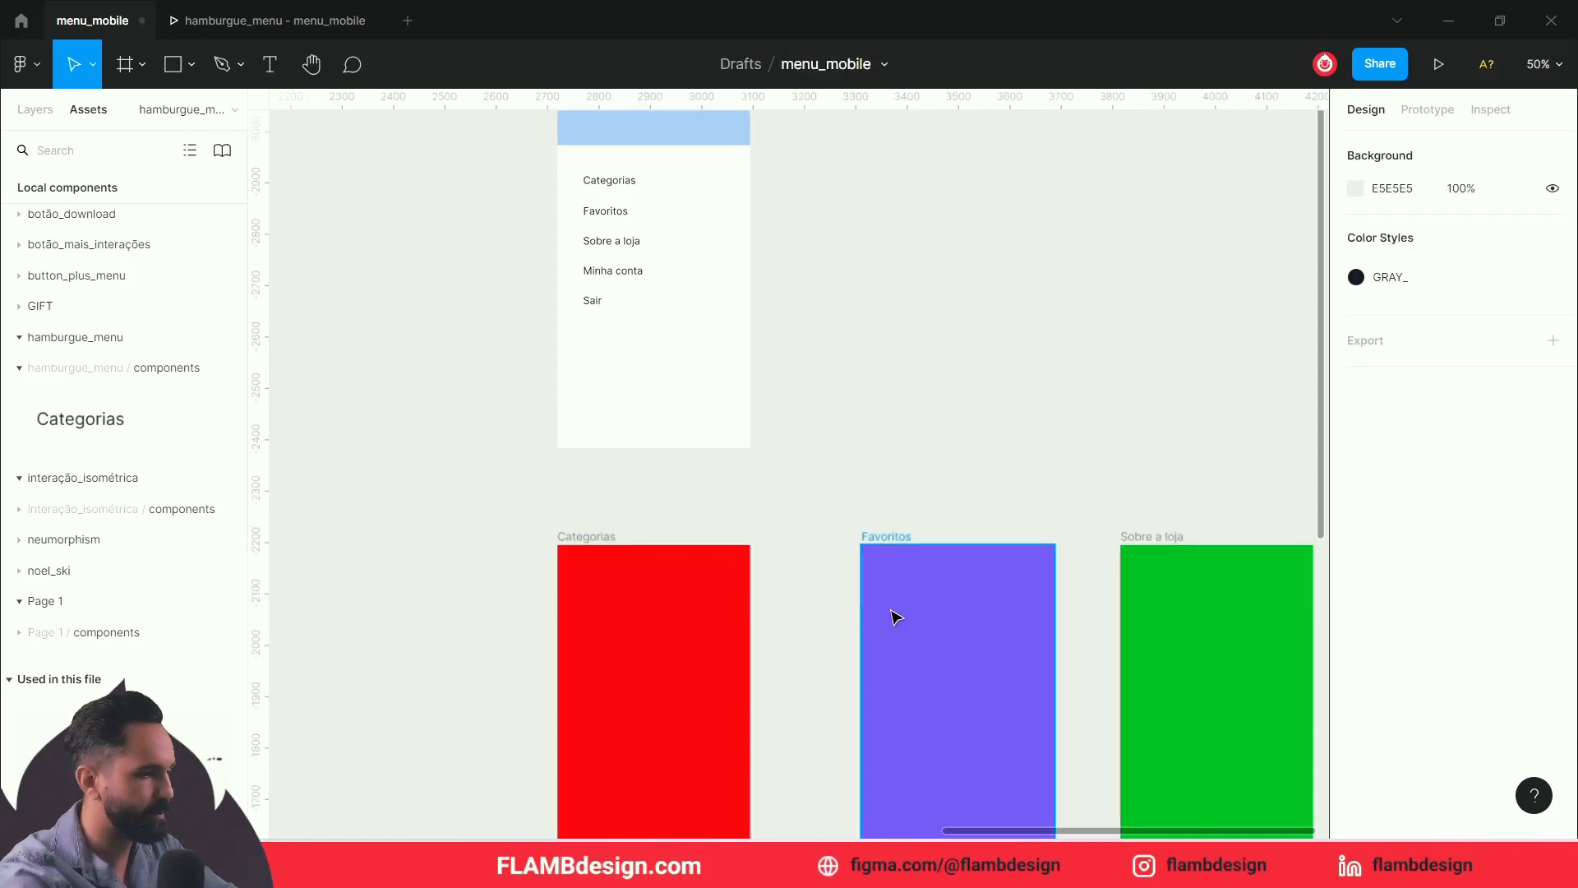
# Step: Copy the header bar group with the watch and menu icons from the home frame into the Categorias page
pyautogui.press('-')
pyautogui.press('-')
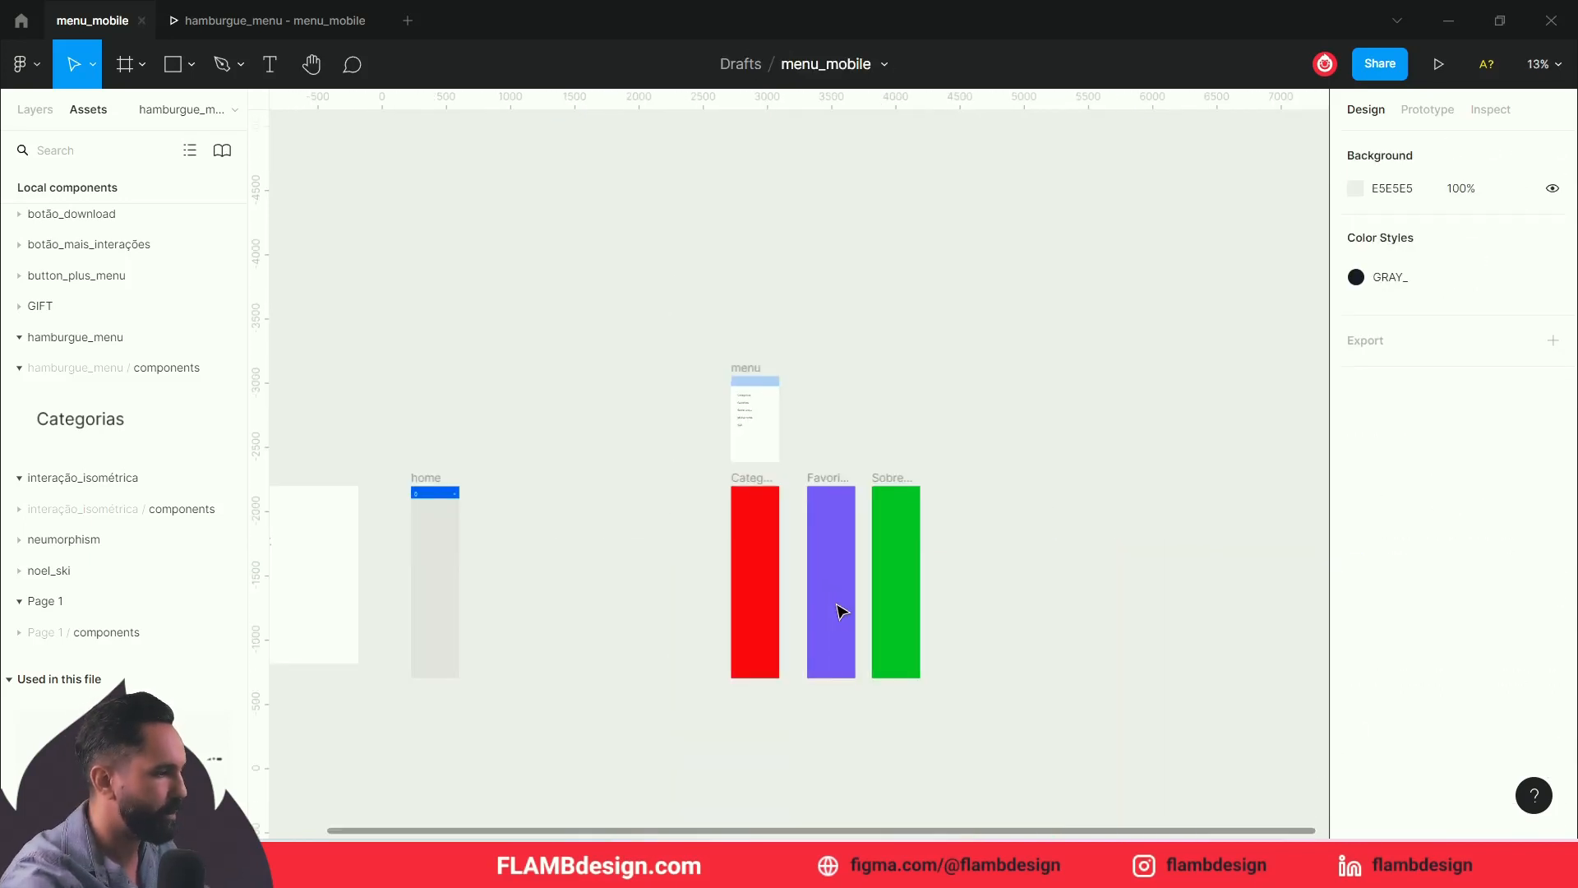
pyautogui.click(432, 494)
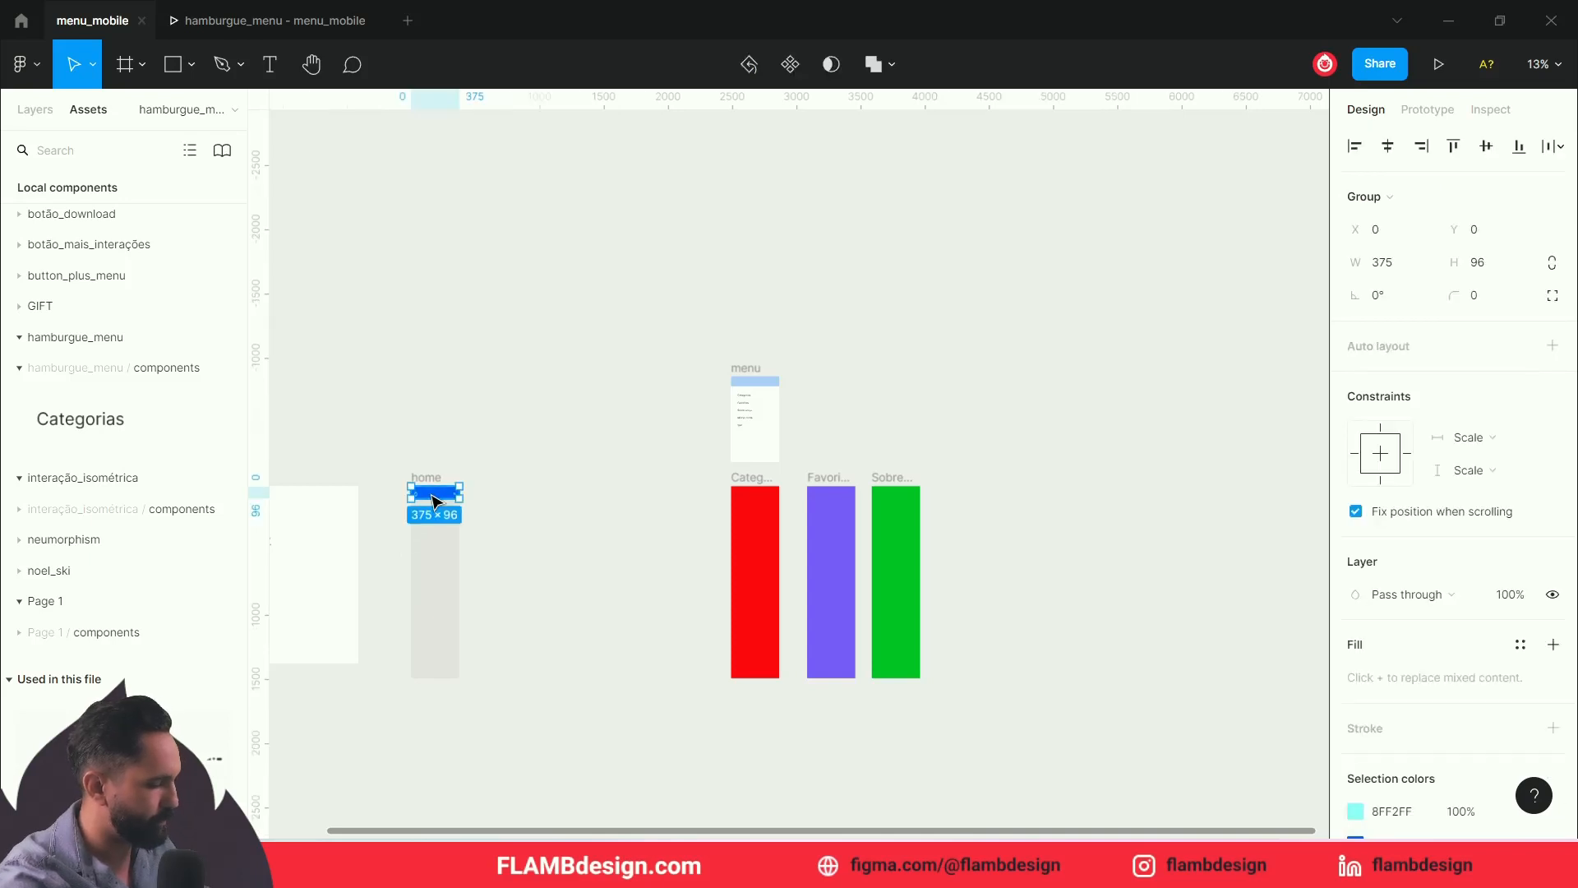
pyautogui.click(595, 571)
pyautogui.press('+')
pyautogui.press('+')
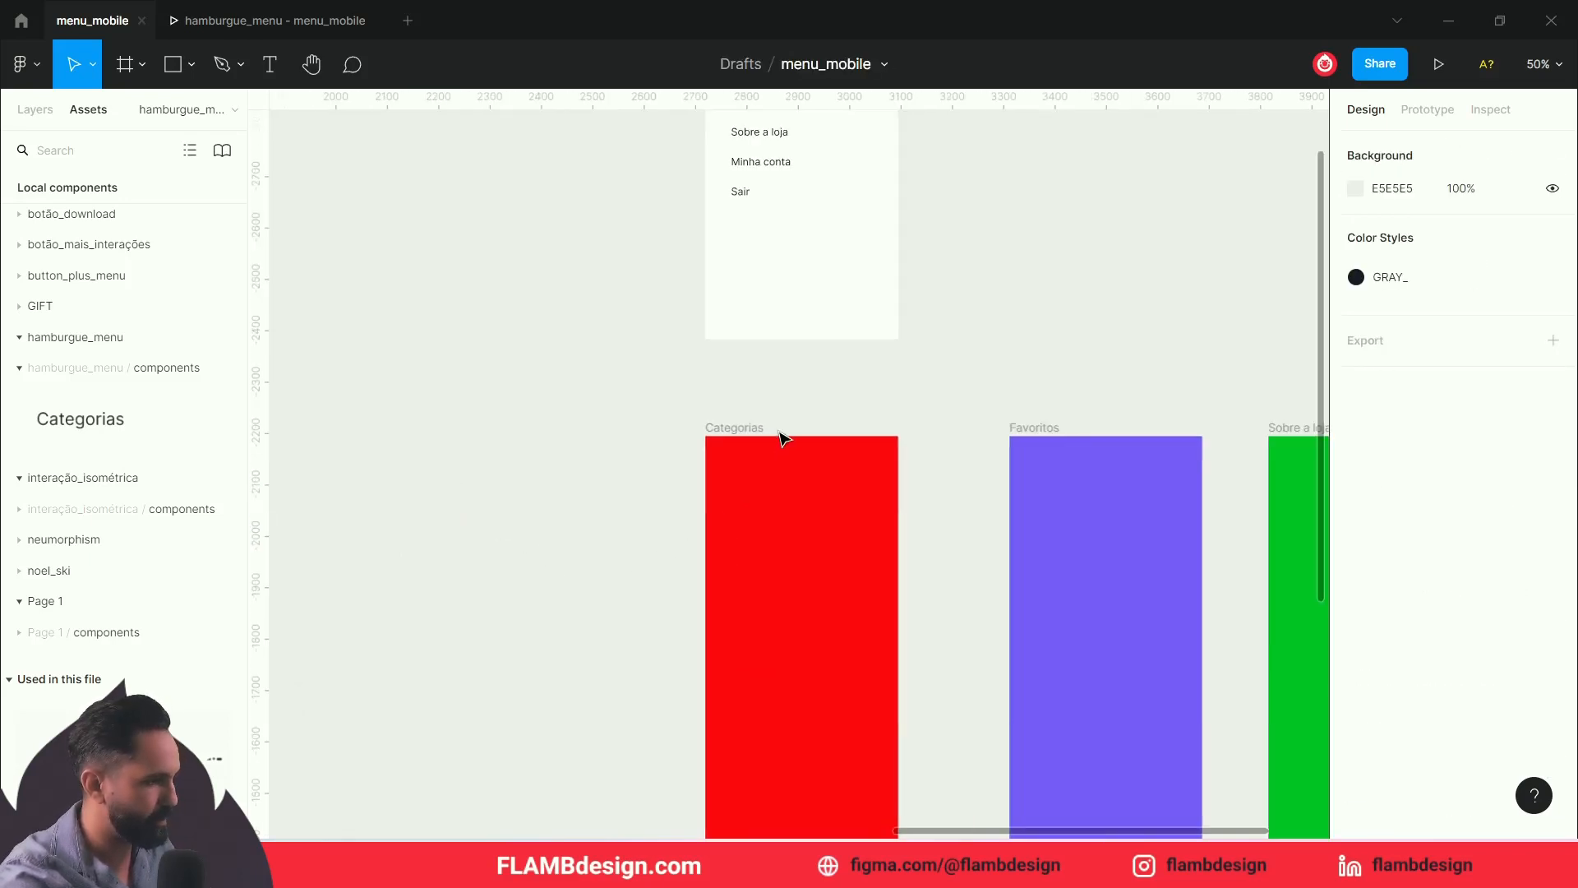
pyautogui.click(760, 429)
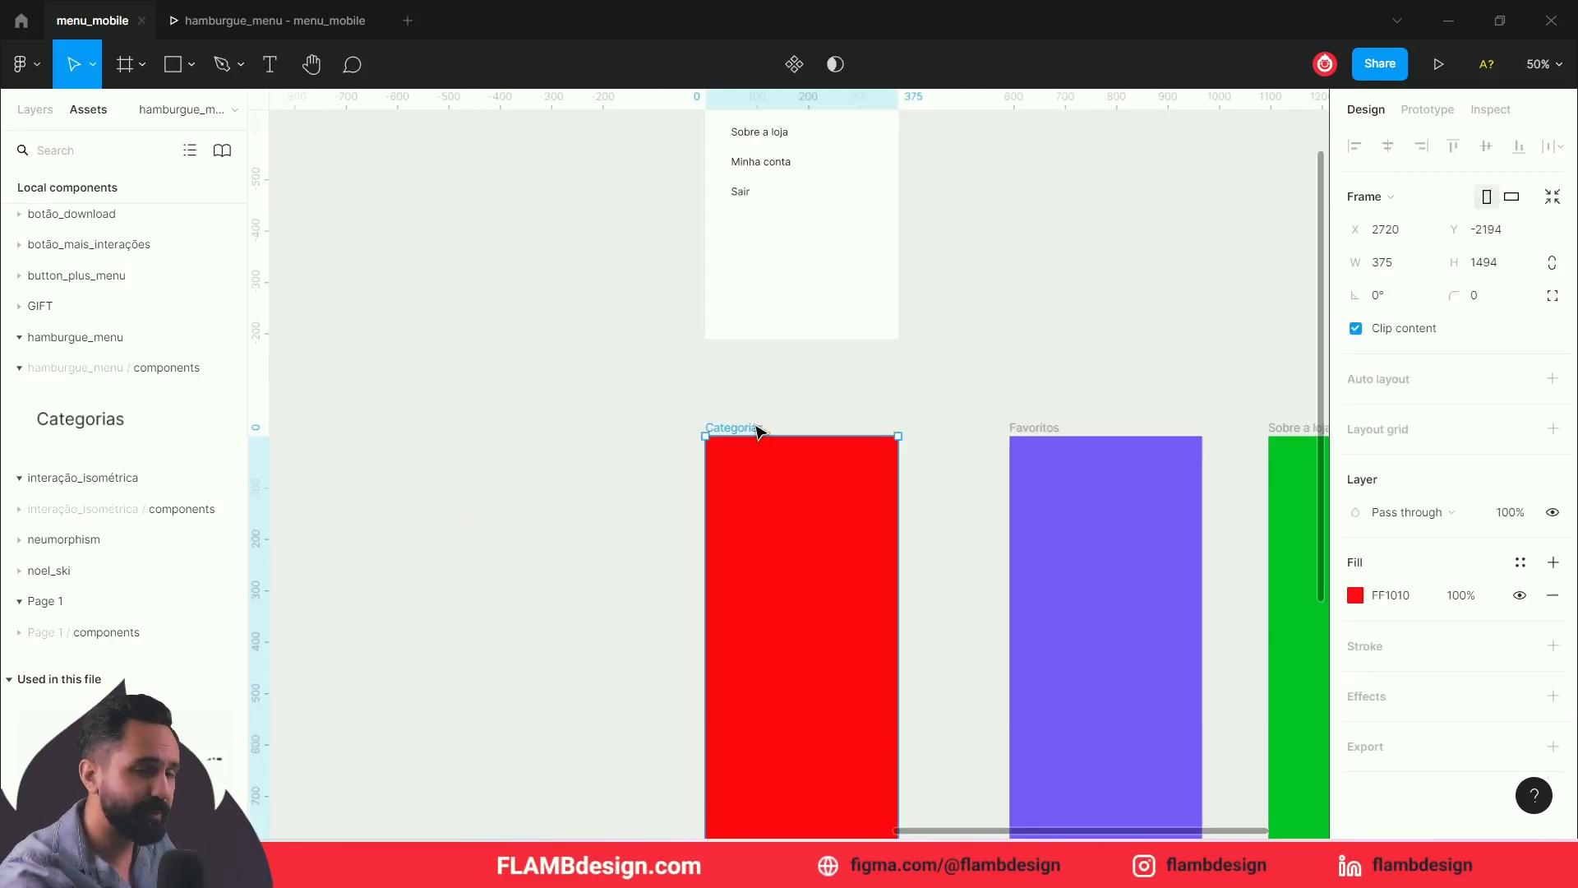
pyautogui.moveTo(756, 420); pyautogui.dragTo(610, 423)
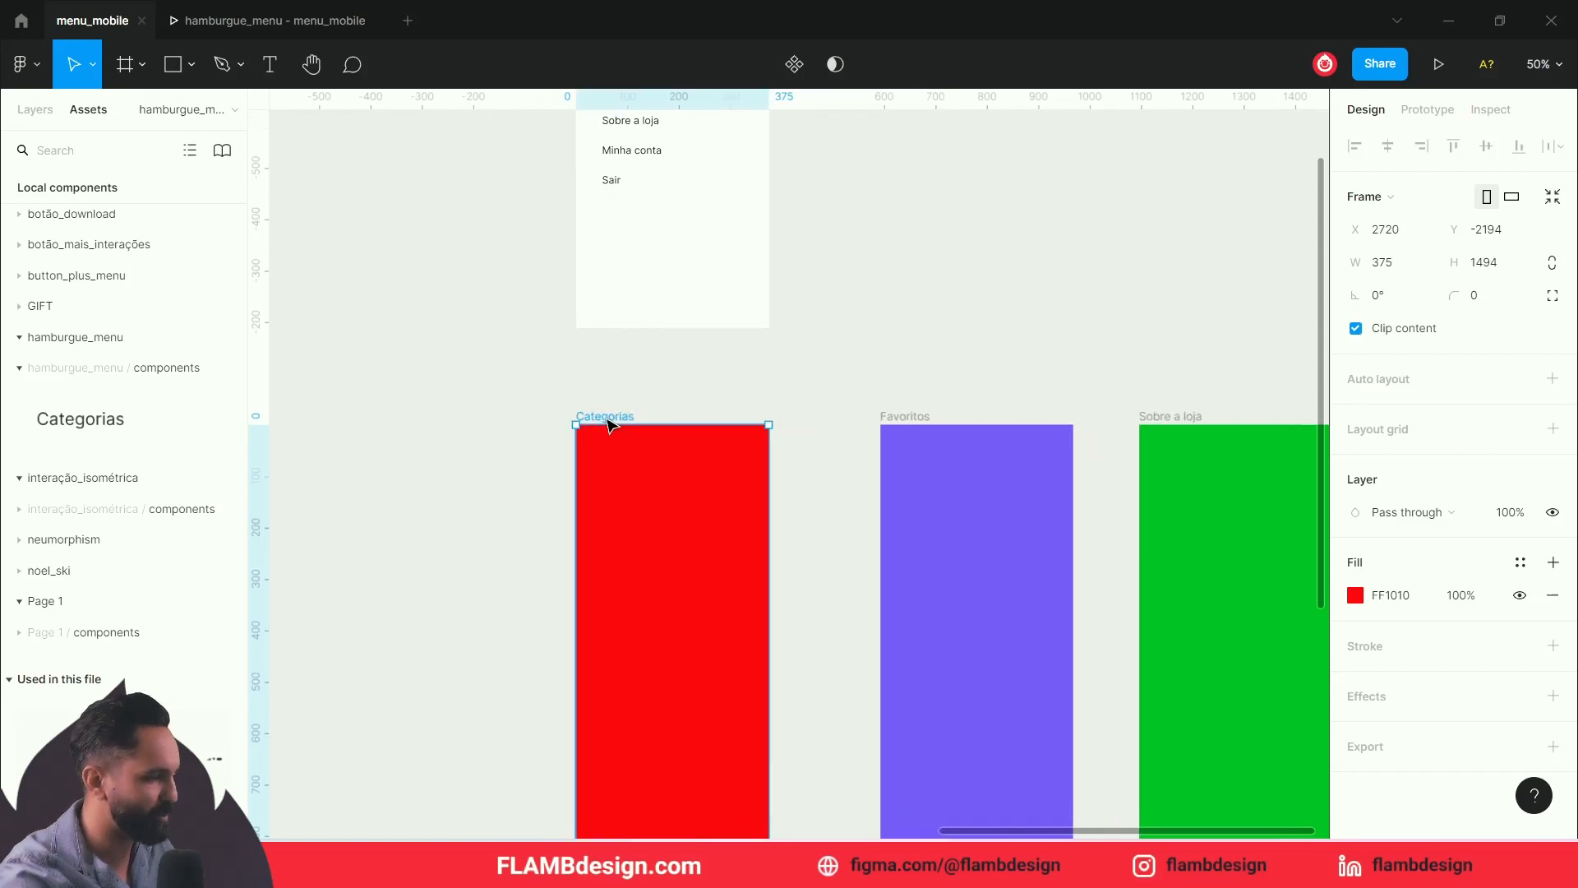
pyautogui.hotkey('ctrl', 'v')
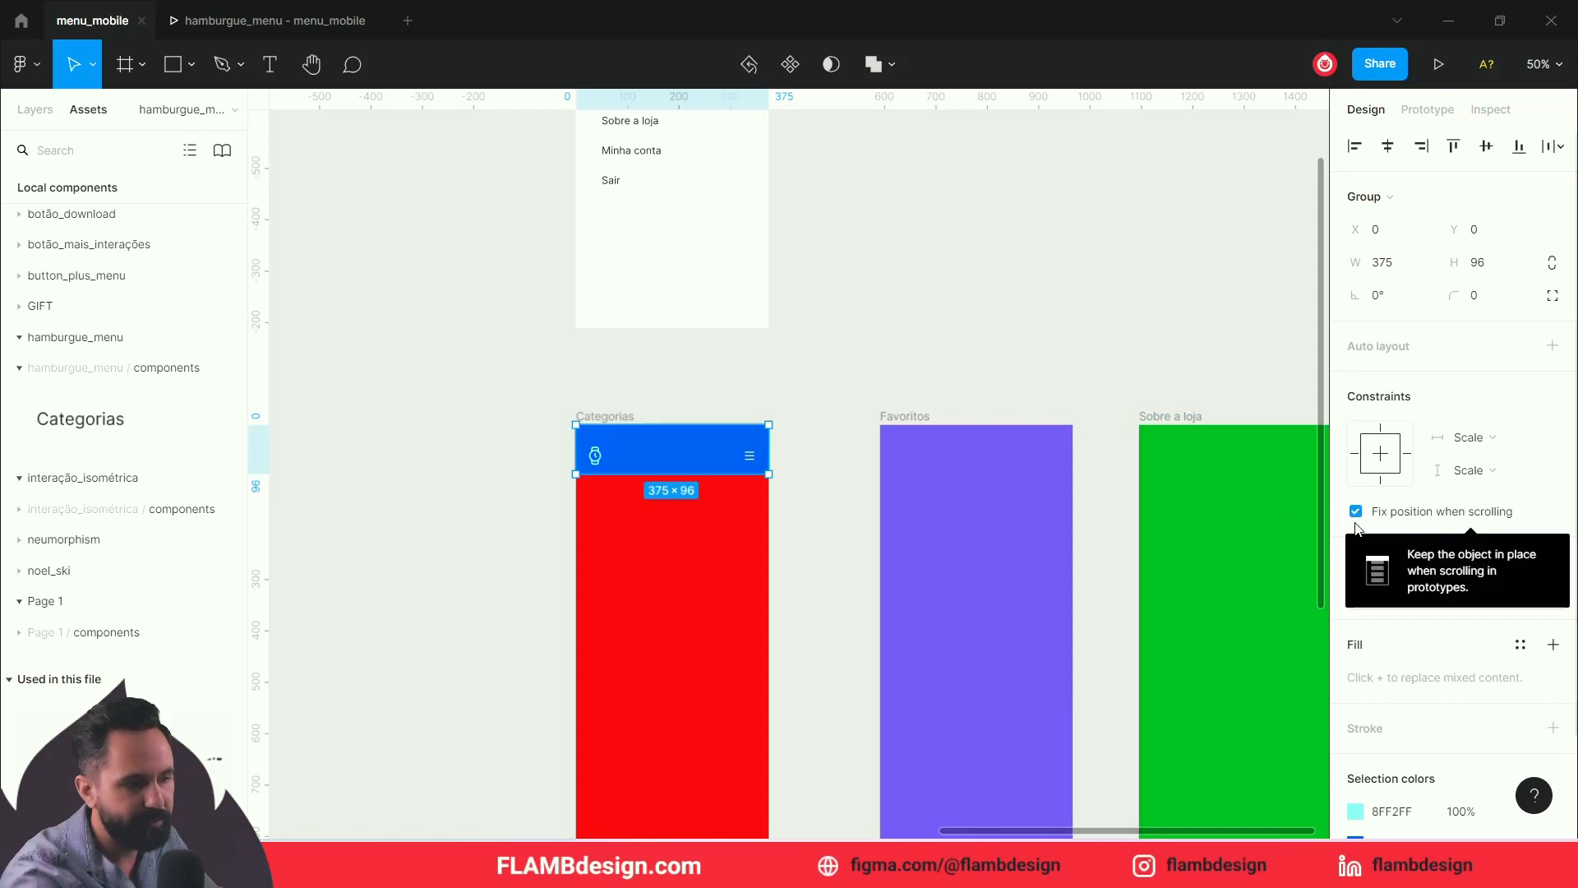
pyautogui.click(810, 421)
pyautogui.click(744, 457)
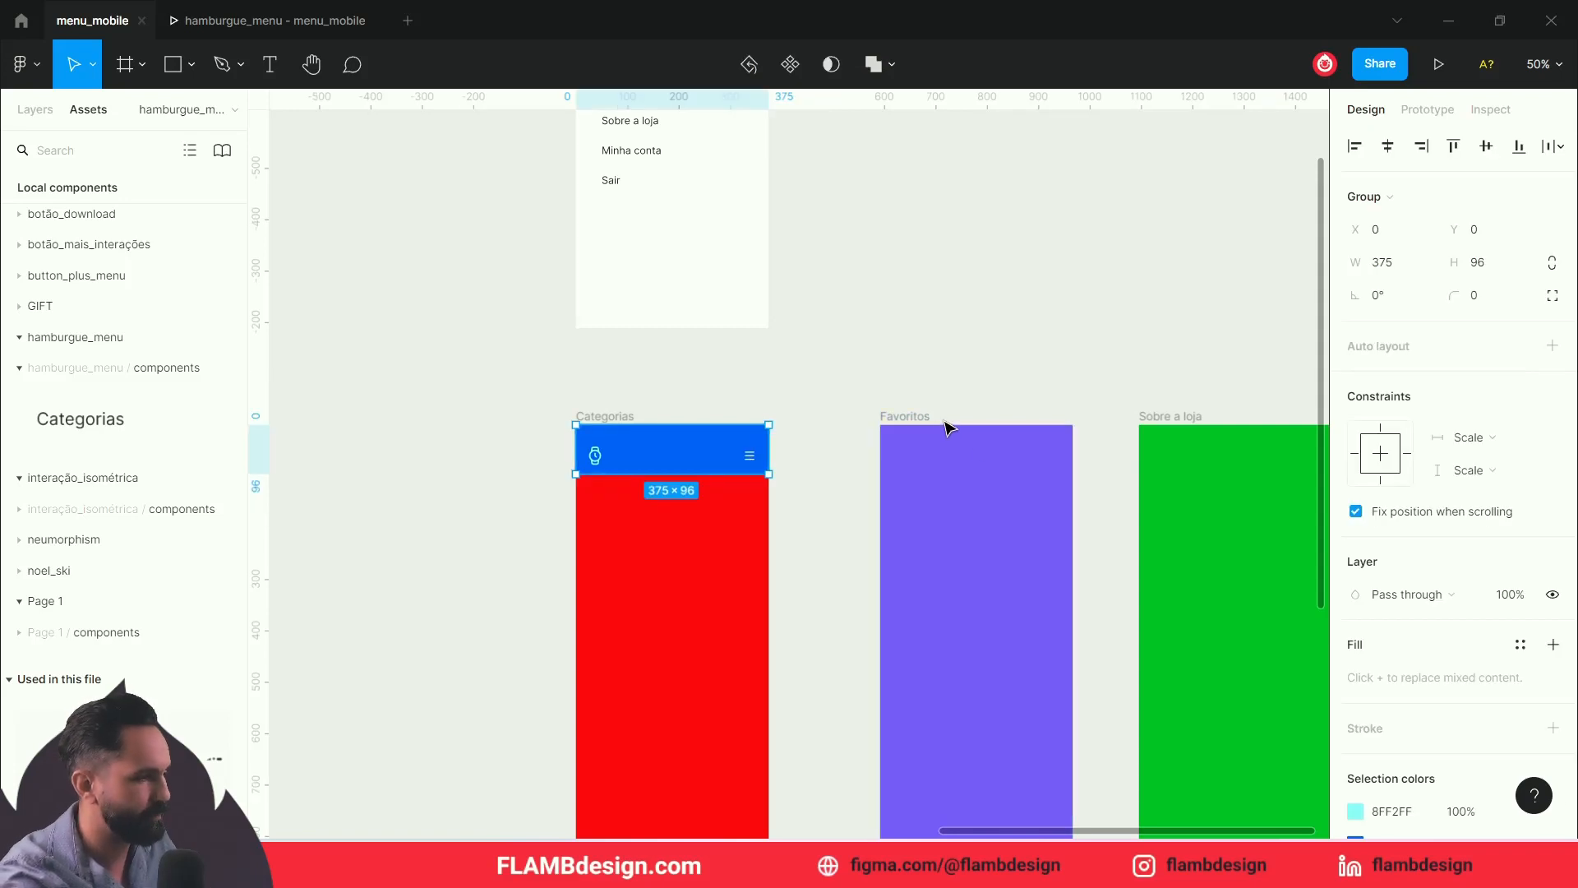
# Step: Paste the copied home header bar into the Favoritos and Sobre a loja page frames
pyautogui.click(915, 417)
pyautogui.hotkey('ctrl', 'v')
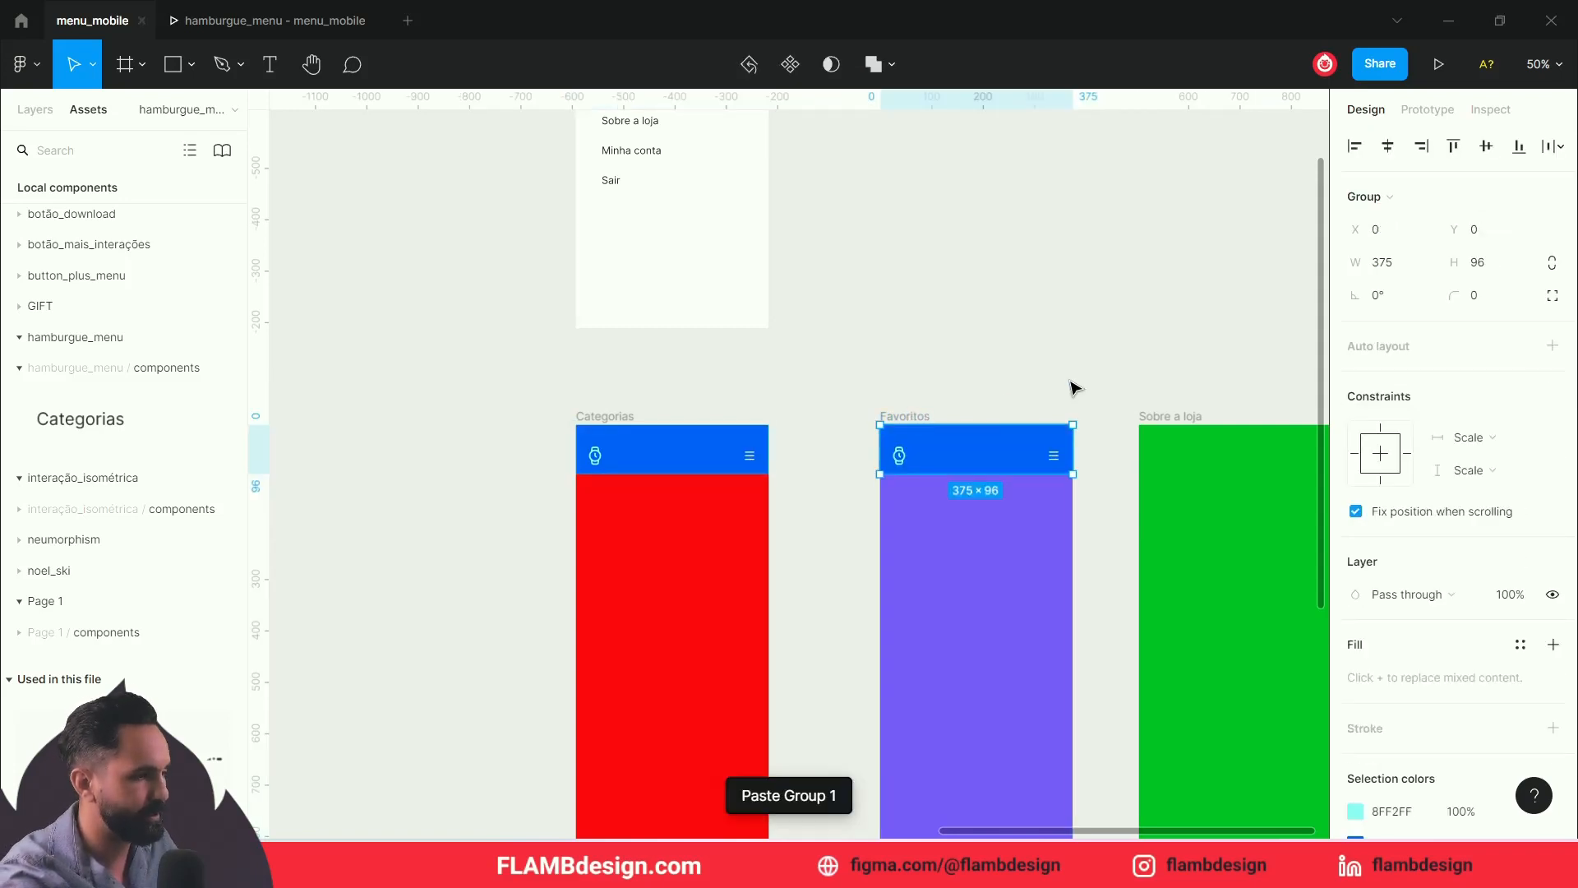
pyautogui.moveTo(1068, 379); pyautogui.dragTo(880, 401)
pyautogui.click(1001, 435)
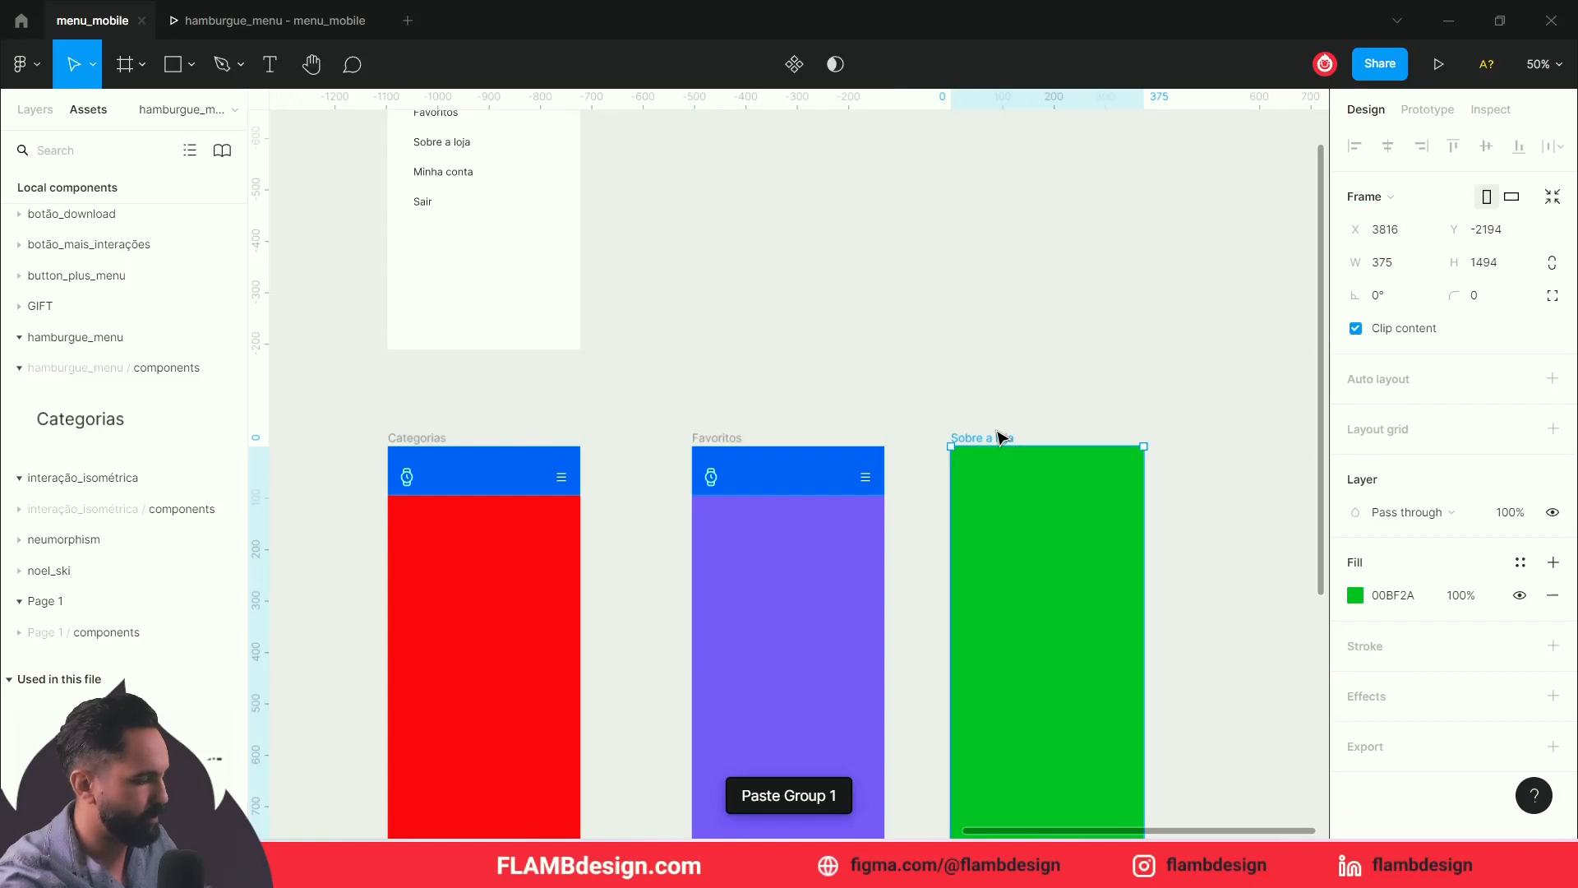
pyautogui.hotkey('ctrl', 'v')
pyautogui.click(855, 371)
pyautogui.moveTo(675, 381); pyautogui.dragTo(847, 477)
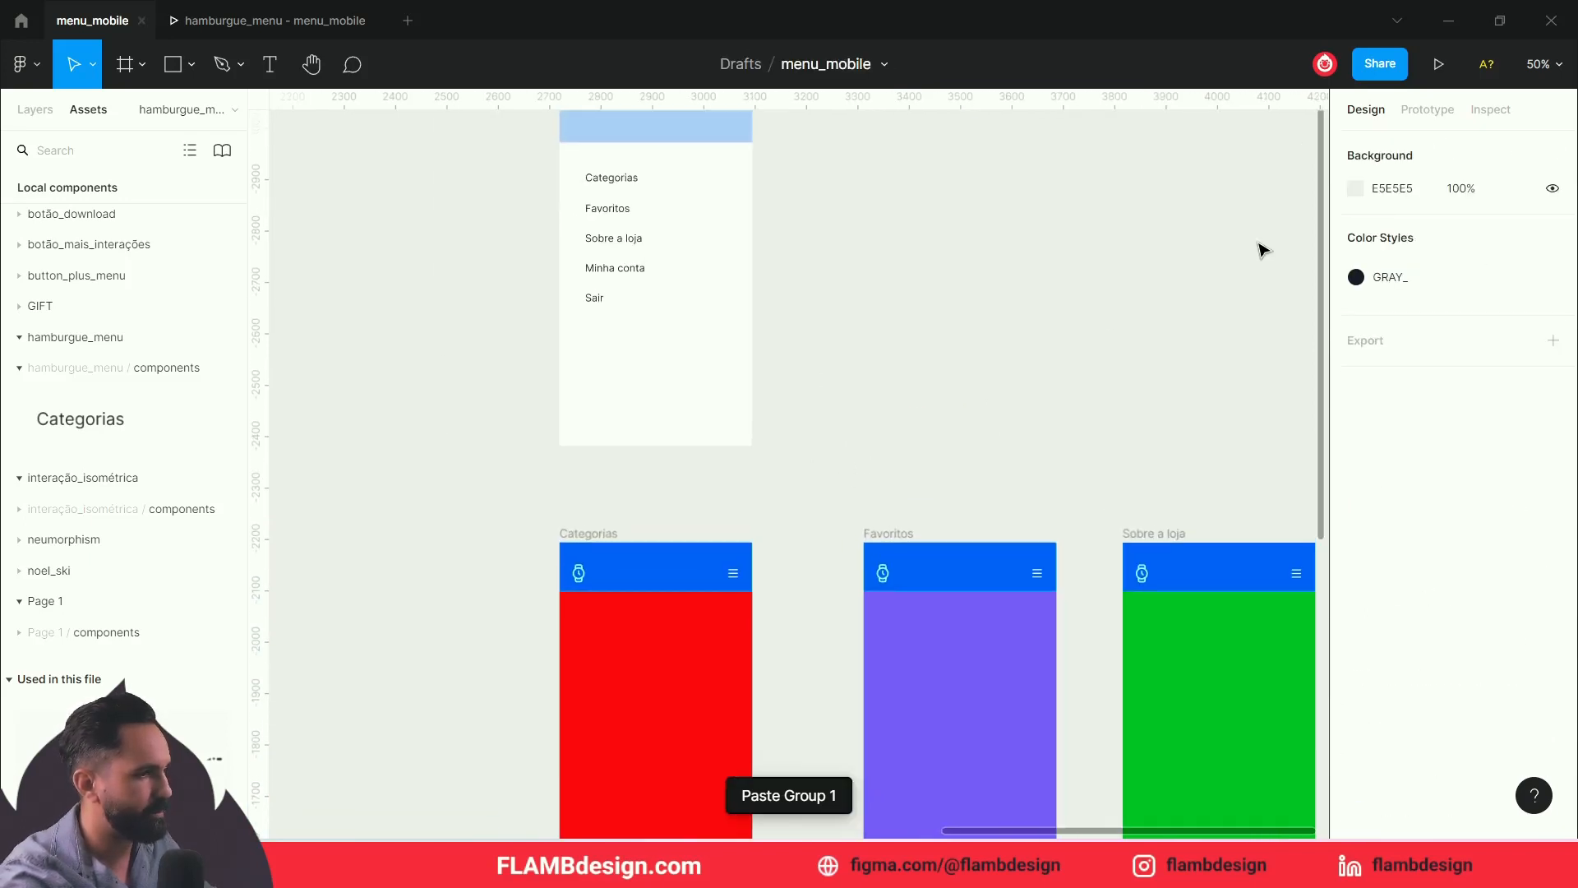
# Step: Open the prototype interaction details of the Categorias item in the menu list
pyautogui.click(1407, 102)
pyautogui.scroll(3, 975, 399)
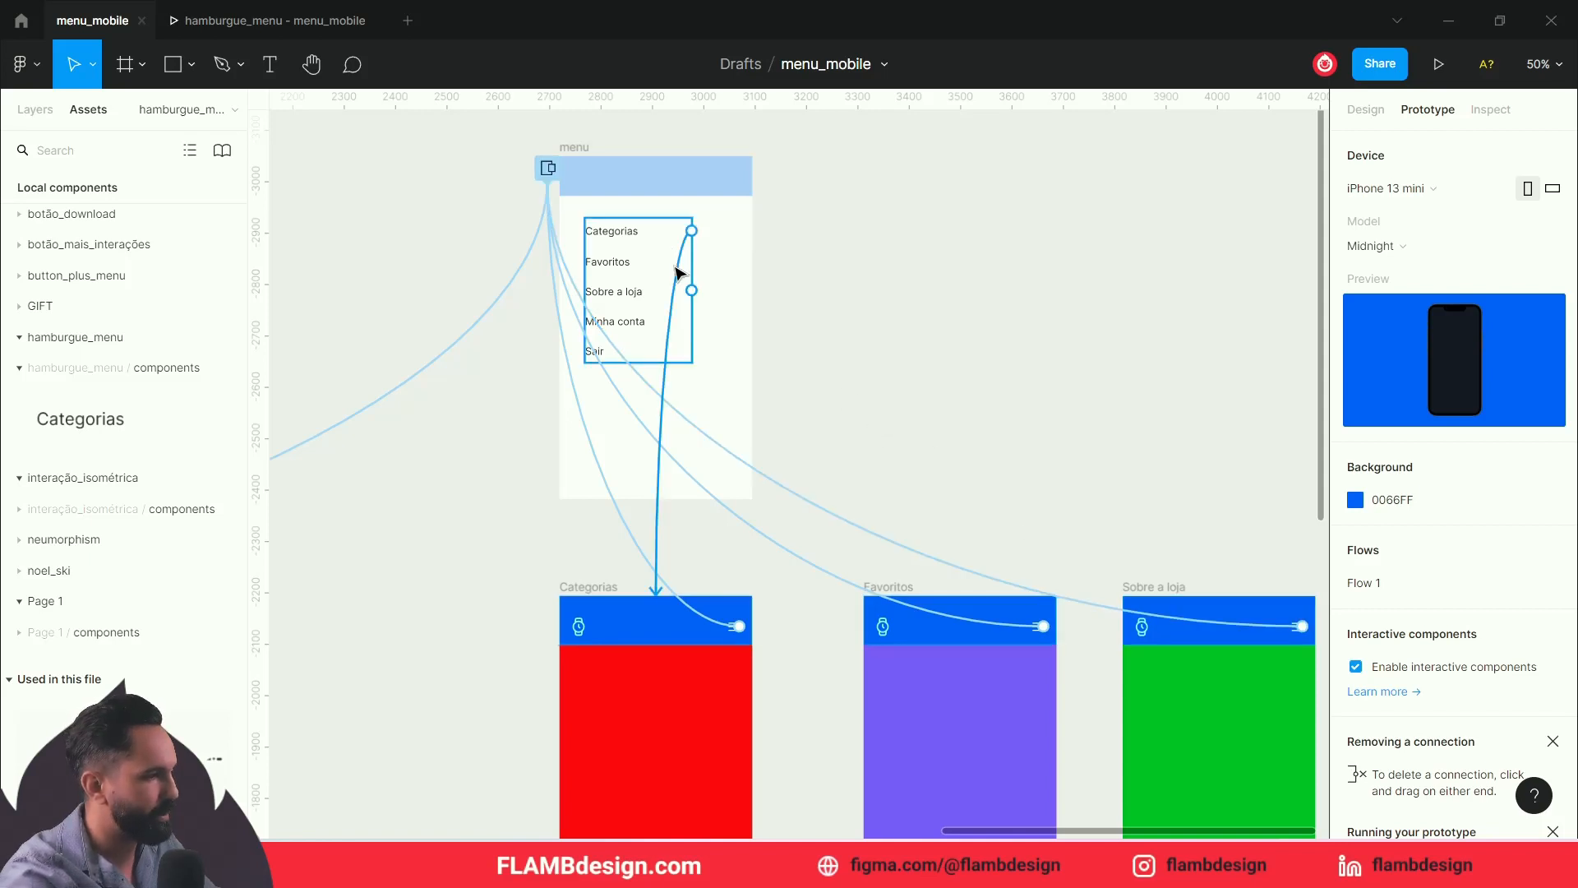
pyautogui.click(679, 274)
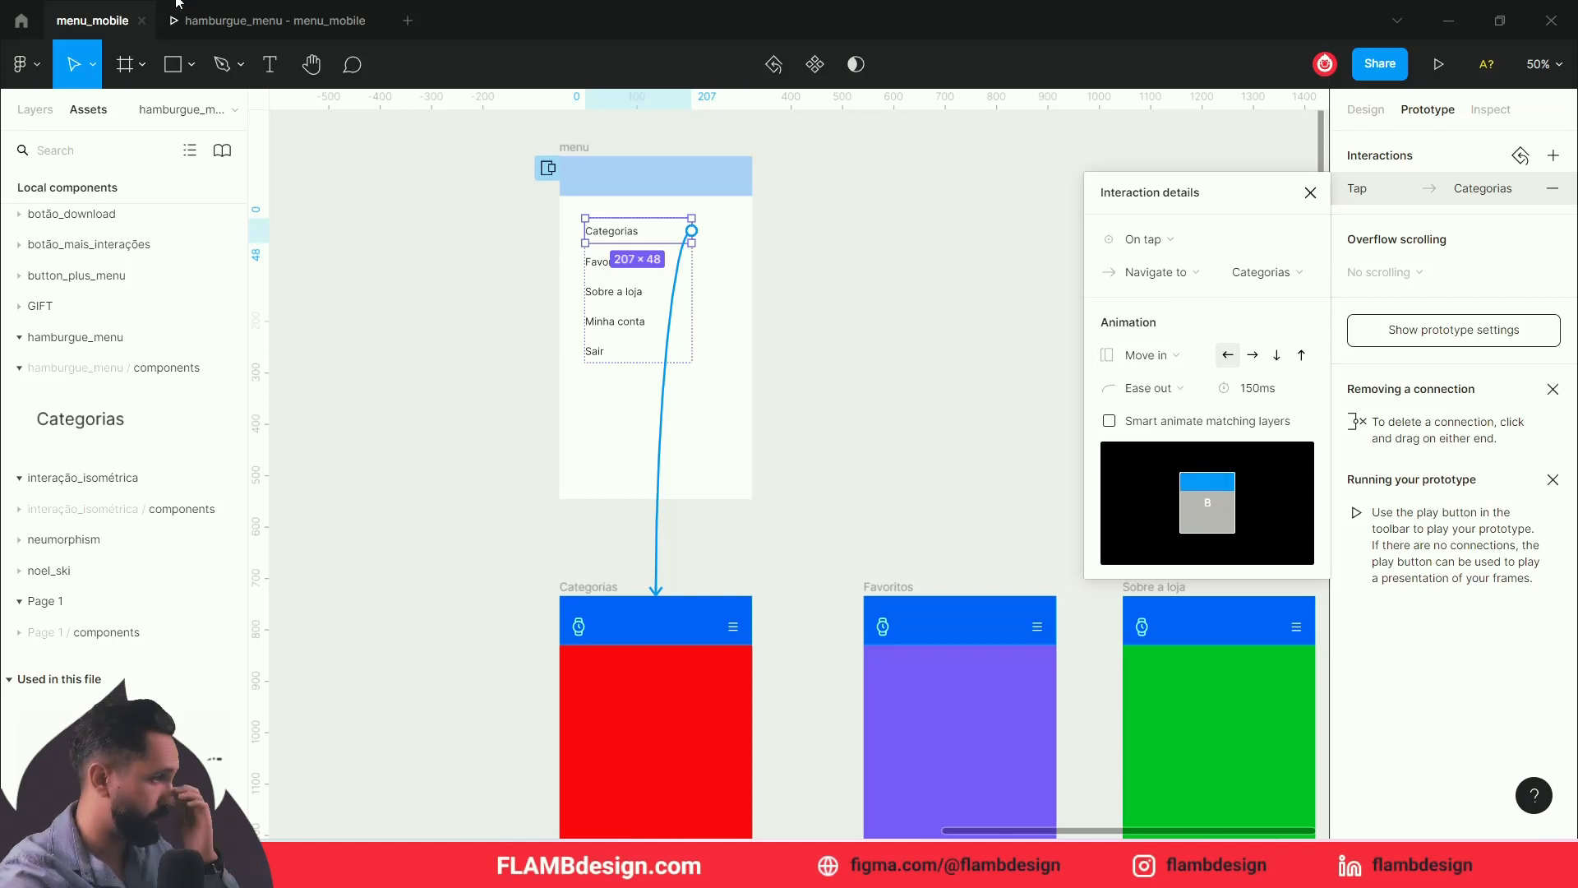
# Step: Test the hamburger menu and its Categorias link repeatedly in the hamburgue_menu prototype preview
pyautogui.click(261, 23)
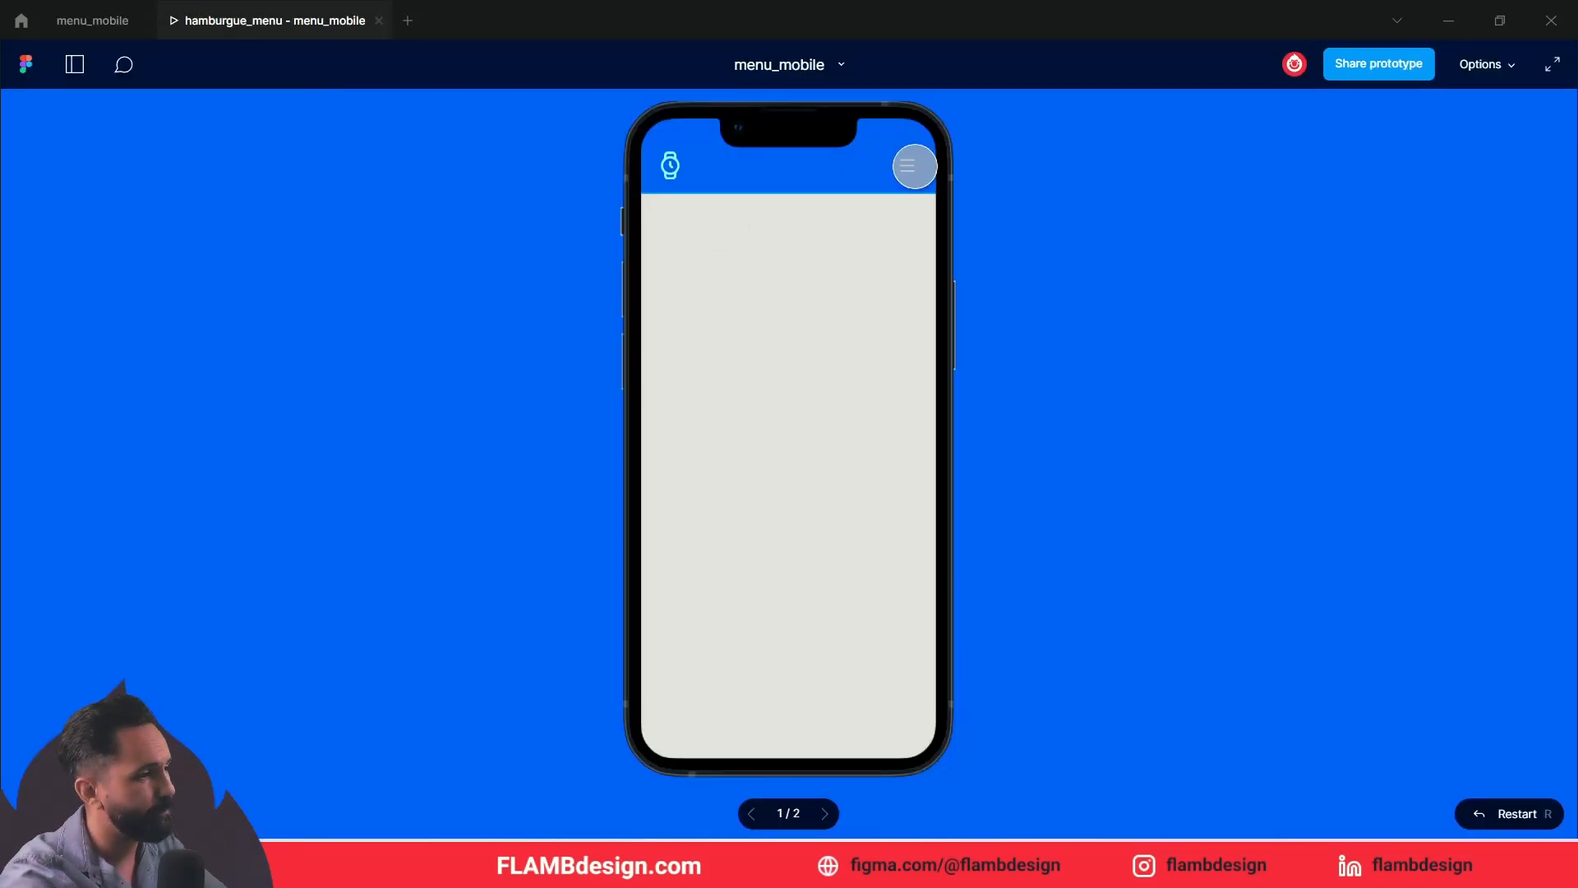
pyautogui.click(915, 166)
pyautogui.click(915, 166)
pyautogui.click(723, 310)
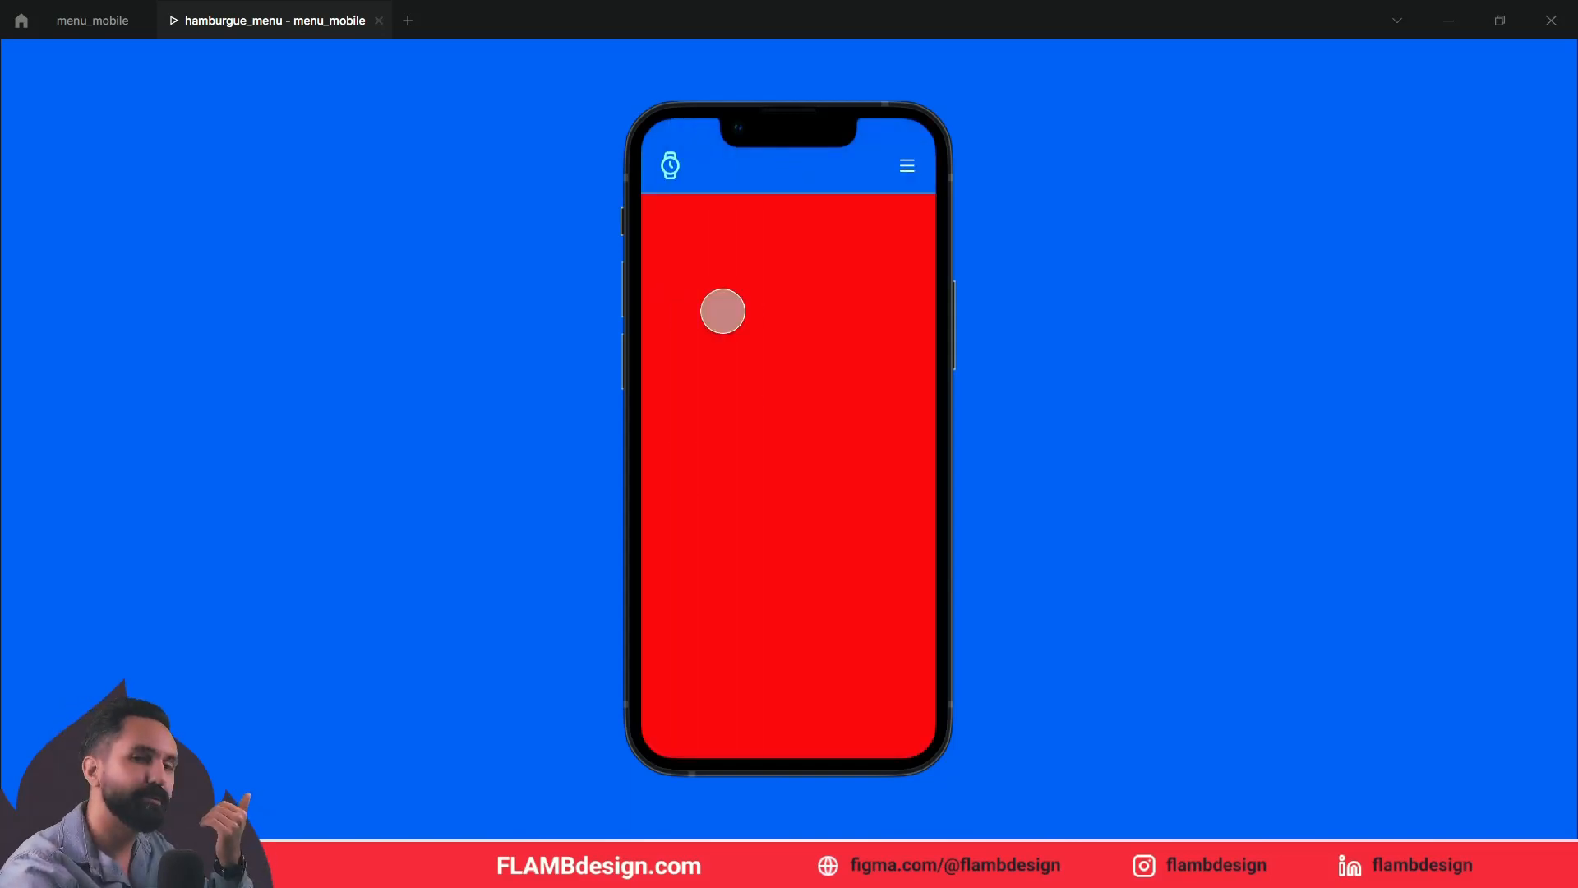
pyautogui.click(907, 166)
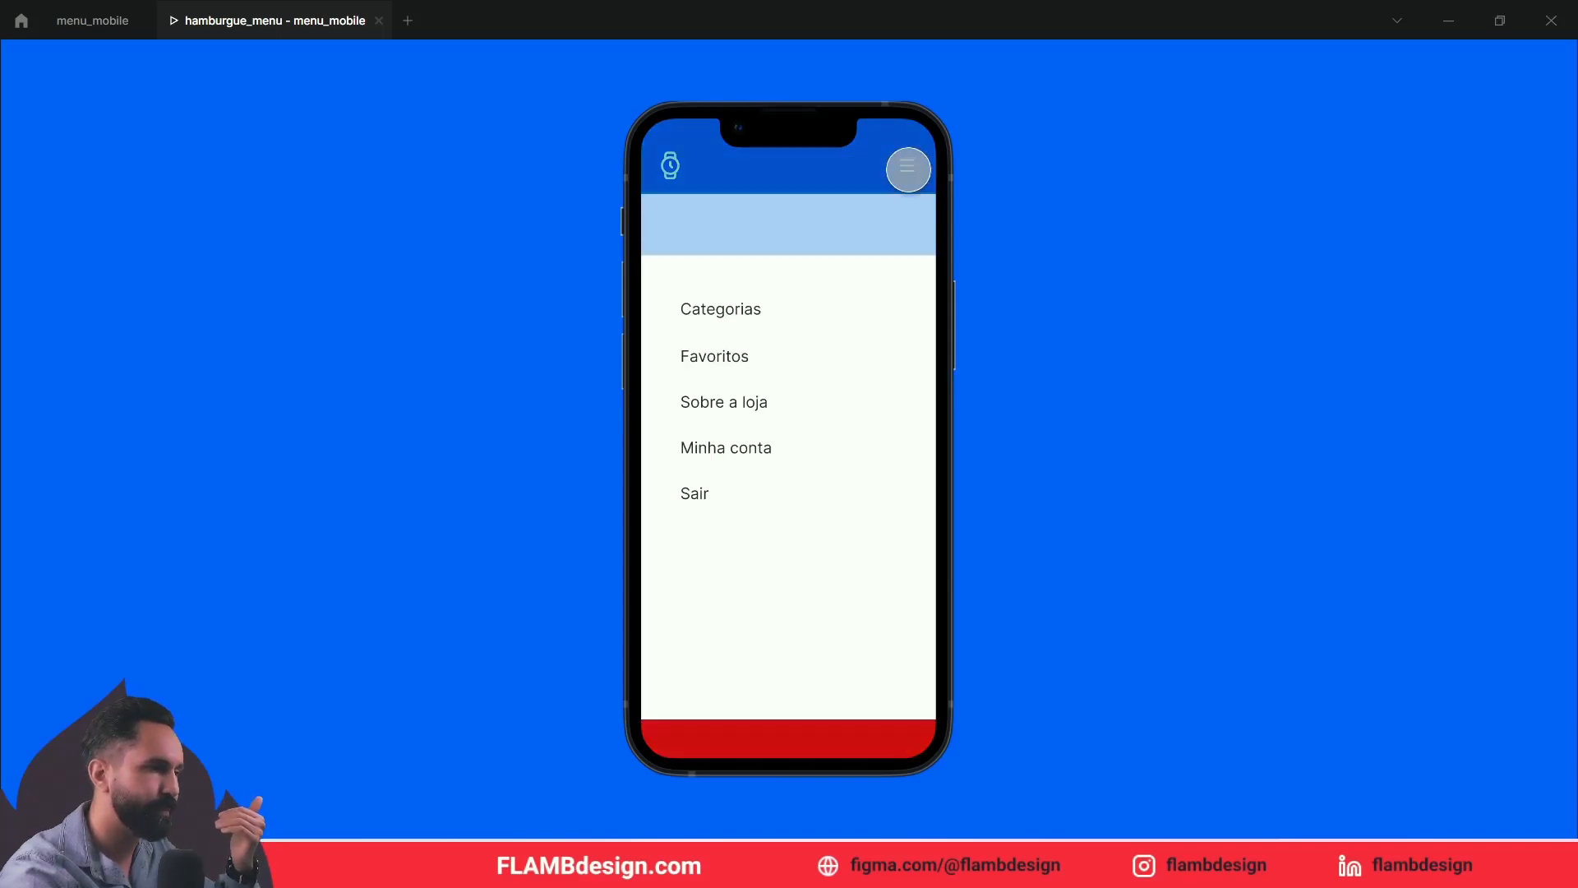
pyautogui.click(720, 312)
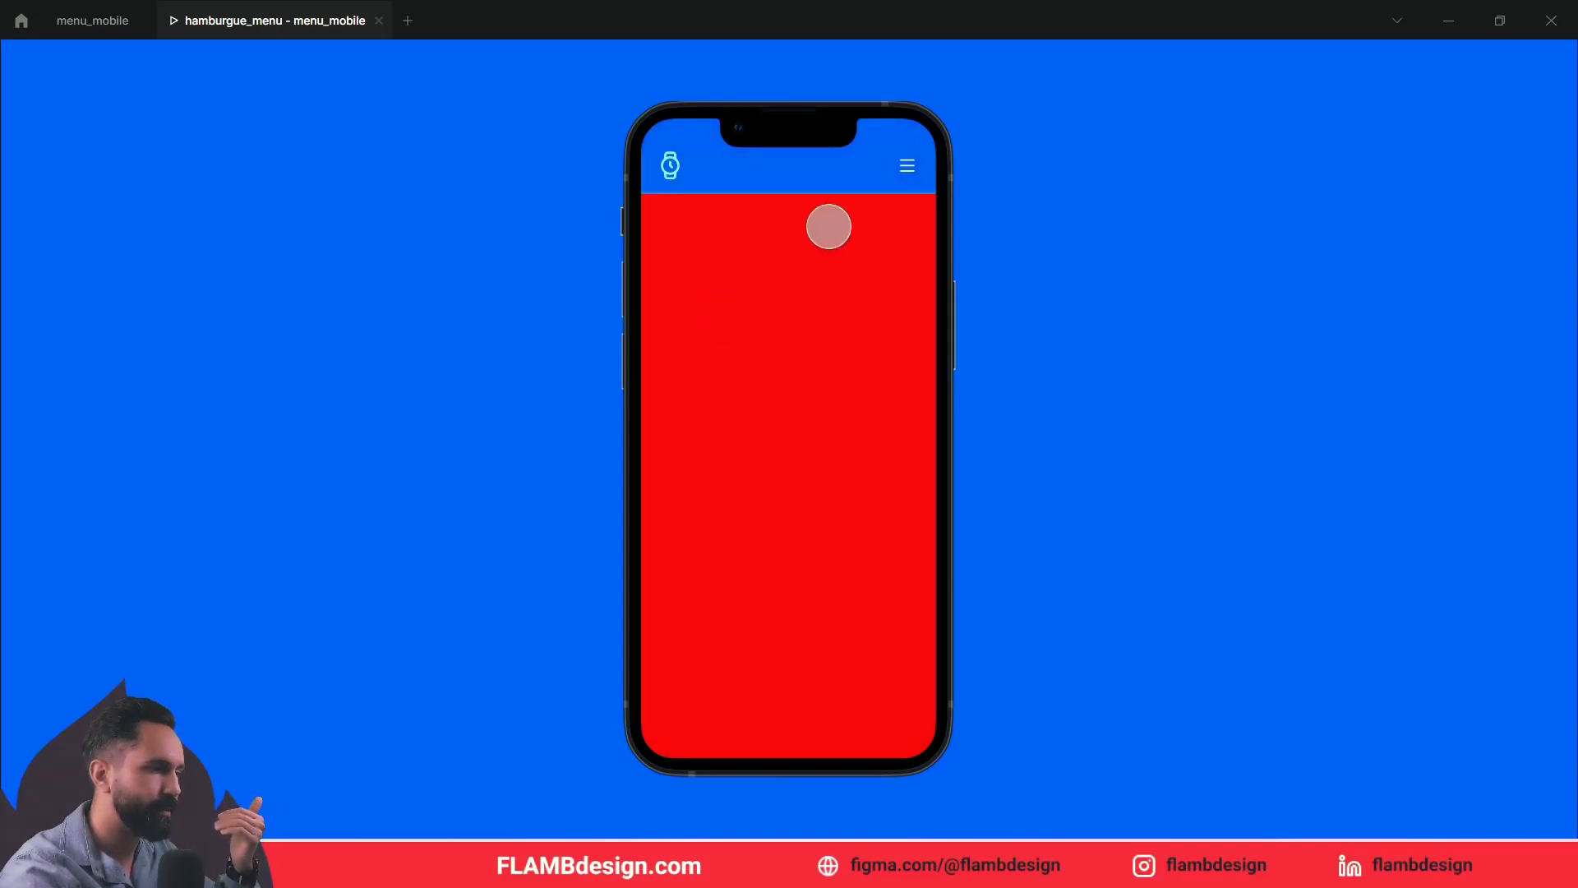
pyautogui.click(907, 166)
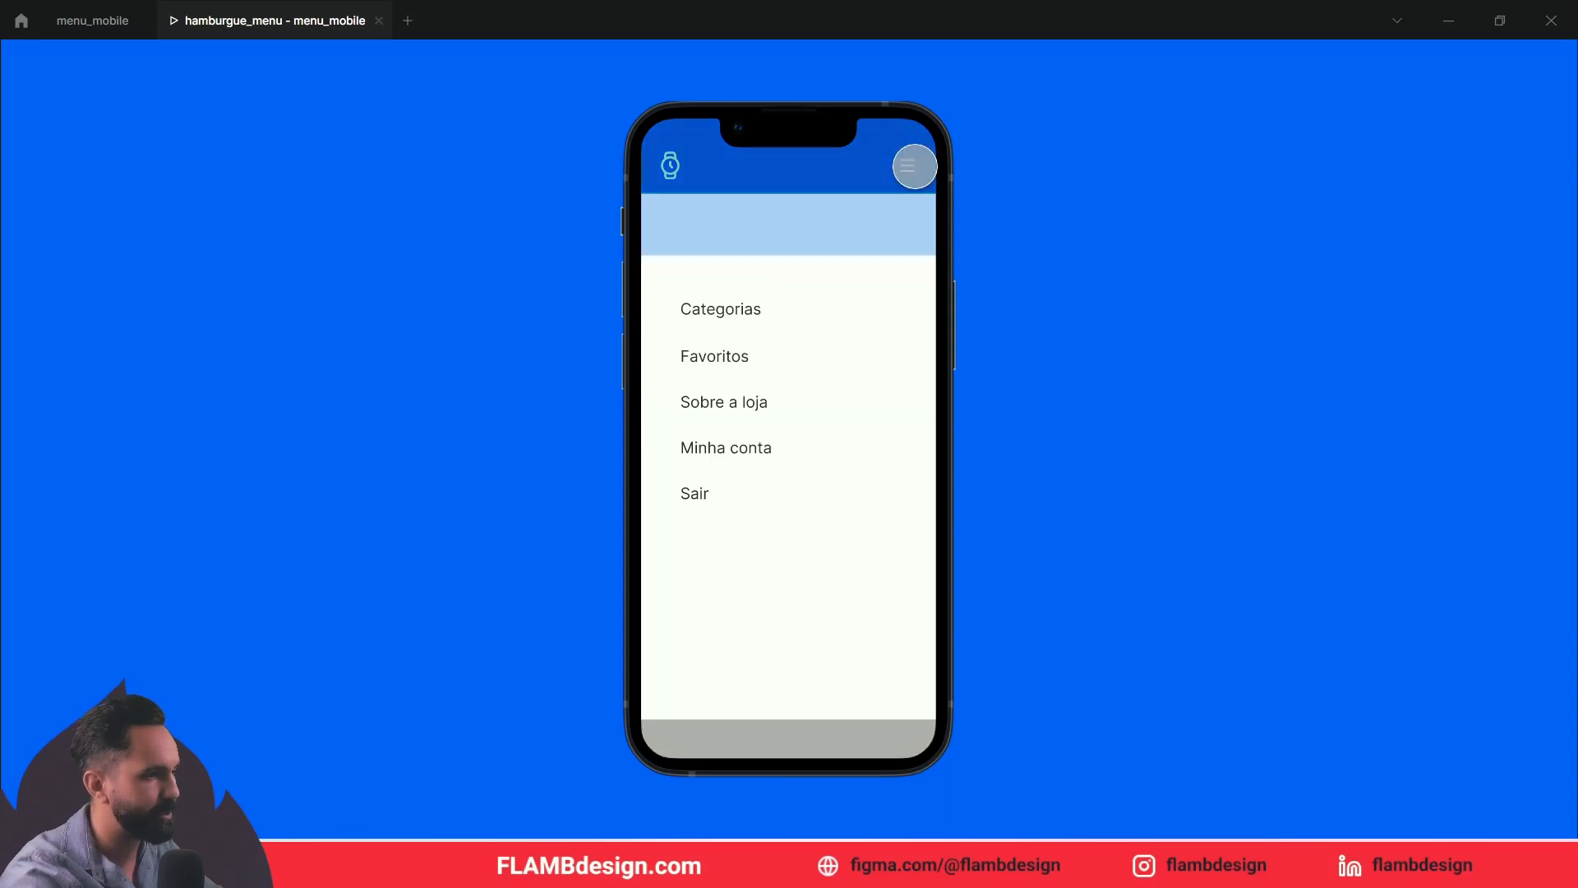
pyautogui.click(725, 311)
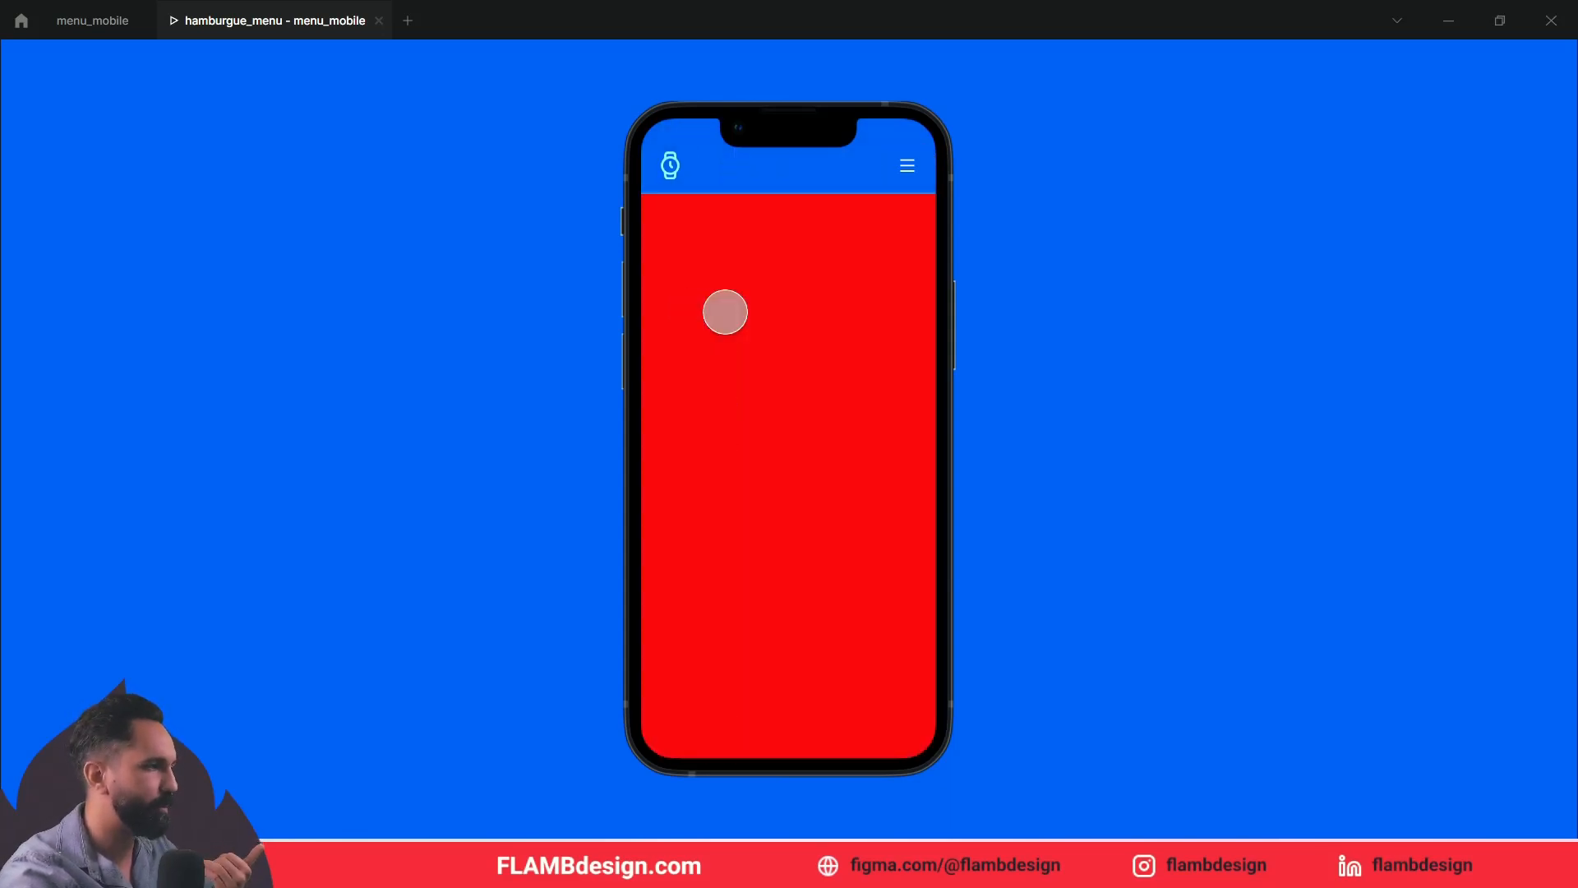
# Step: Return to the menu_mobile design file and set the Categorias link's animation to Instant
pyautogui.click(92, 21)
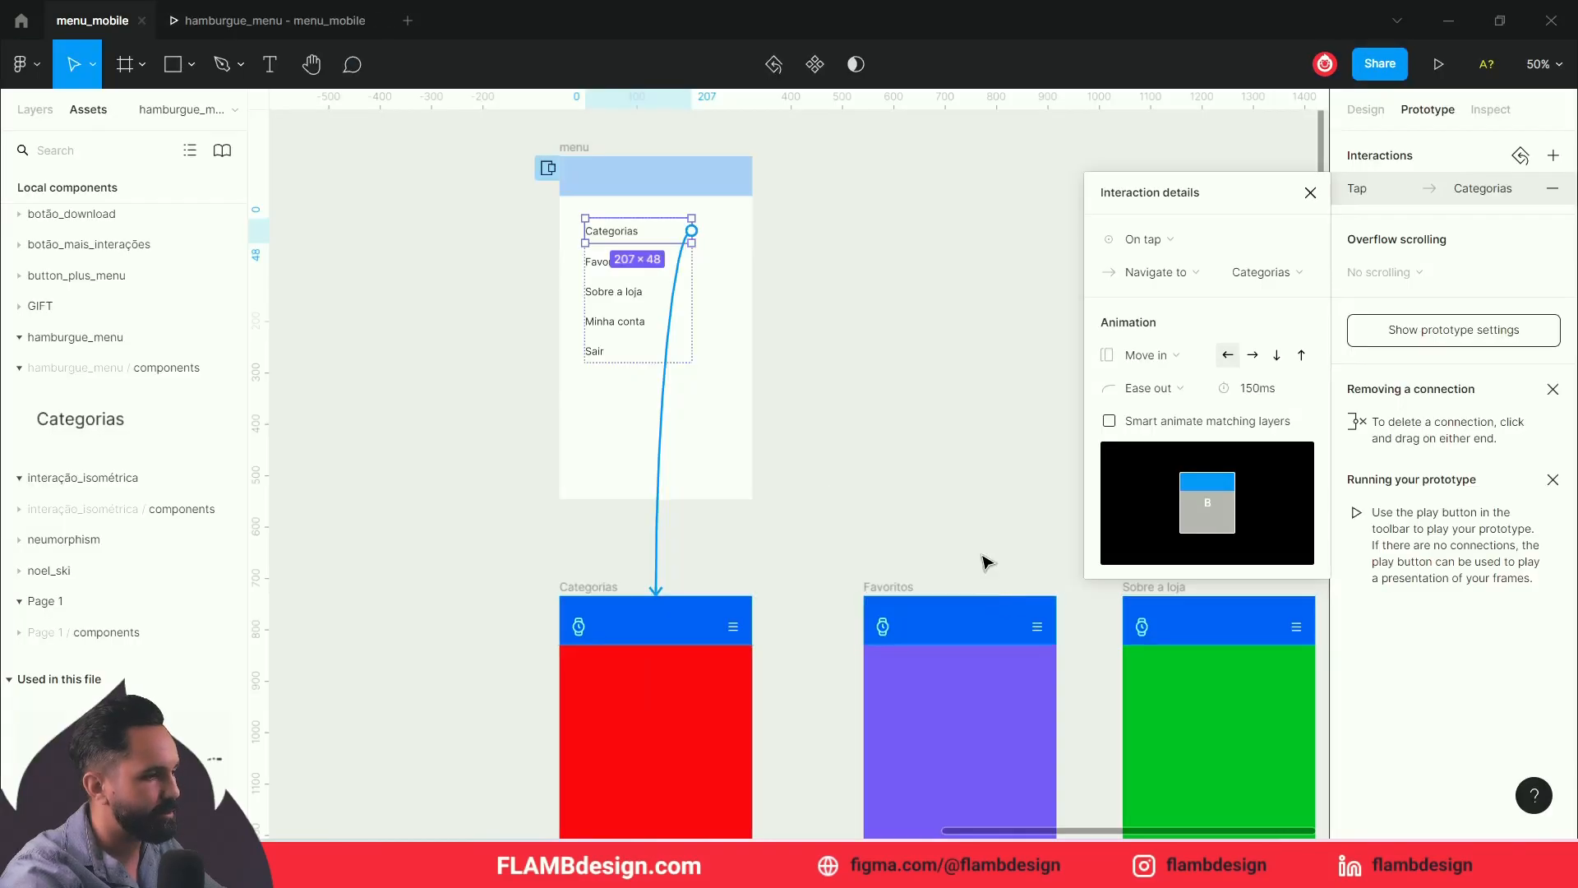
pyautogui.click(1168, 357)
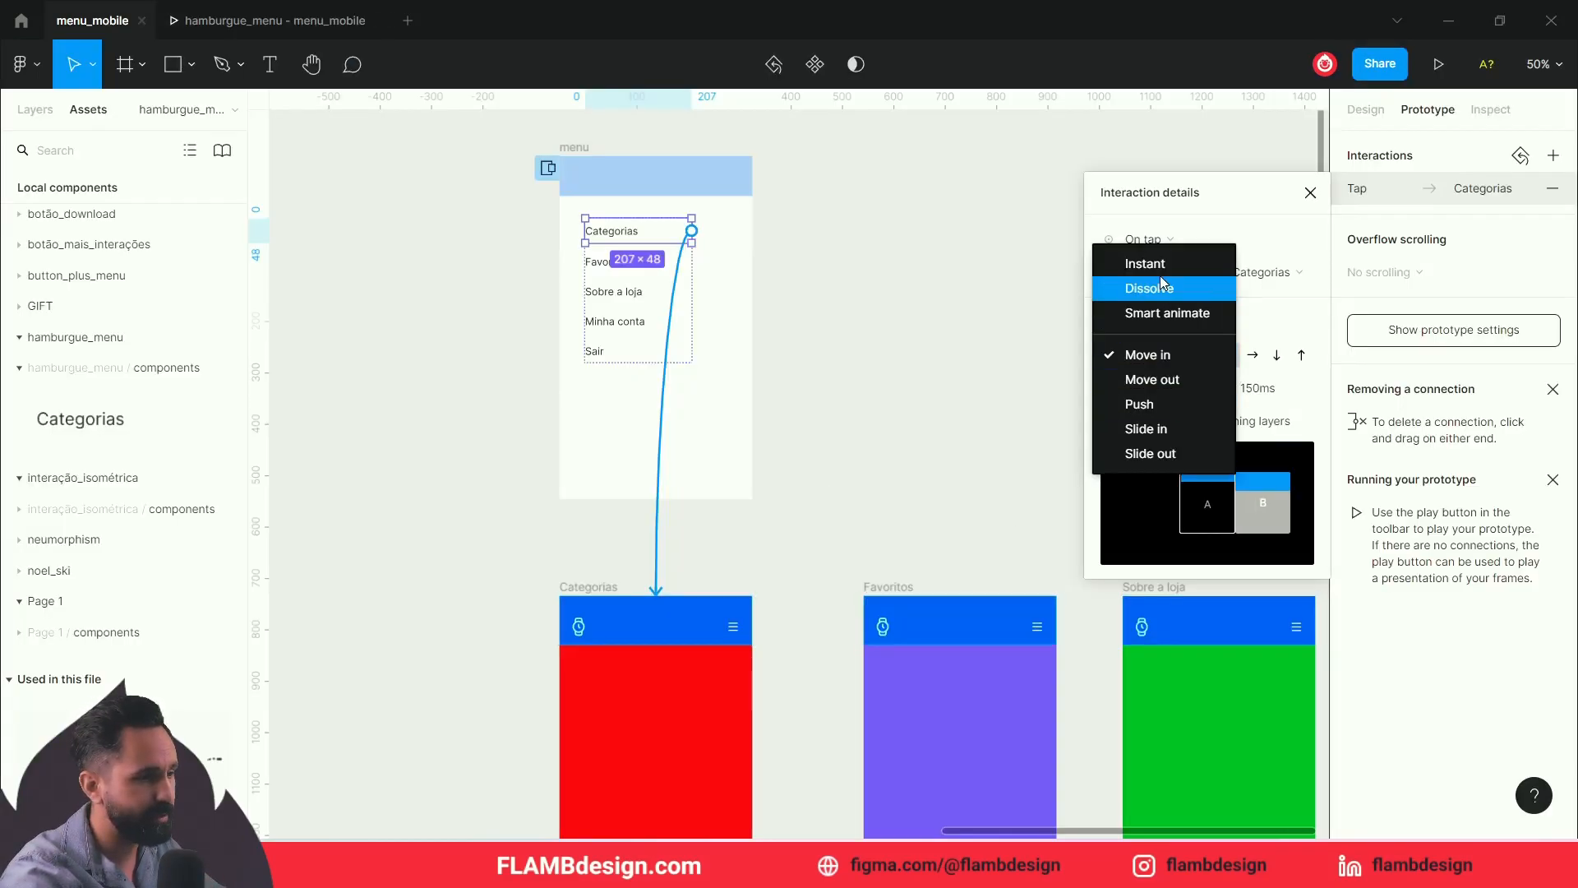
pyautogui.click(1162, 273)
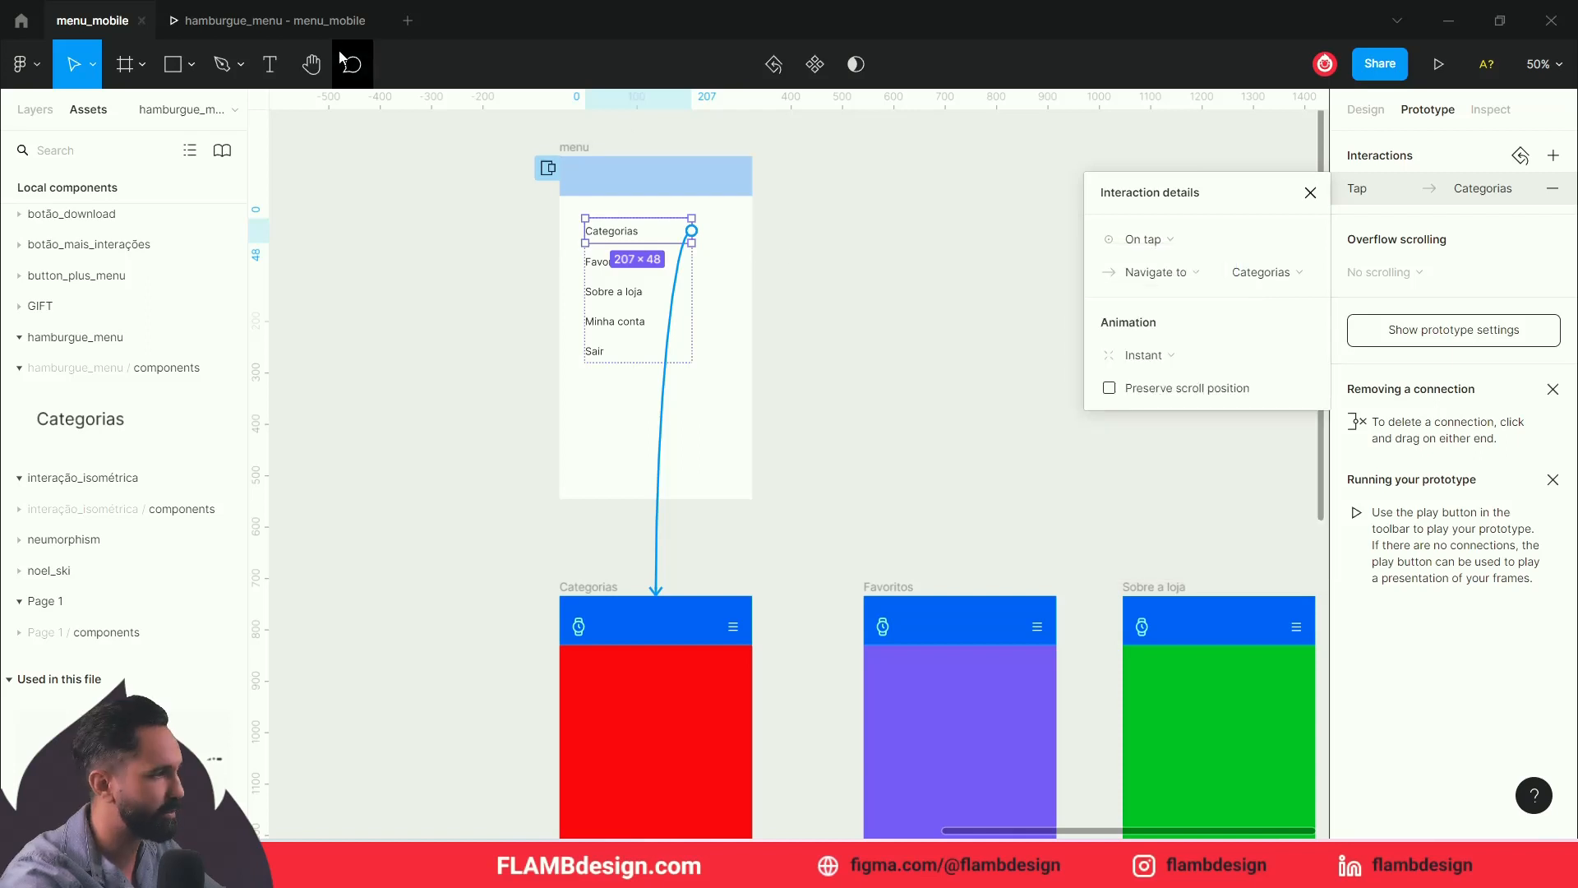
# Step: Retest the Categorias link with the Instant animation from the hamburger menu in the prototype preview
pyautogui.click(329, 23)
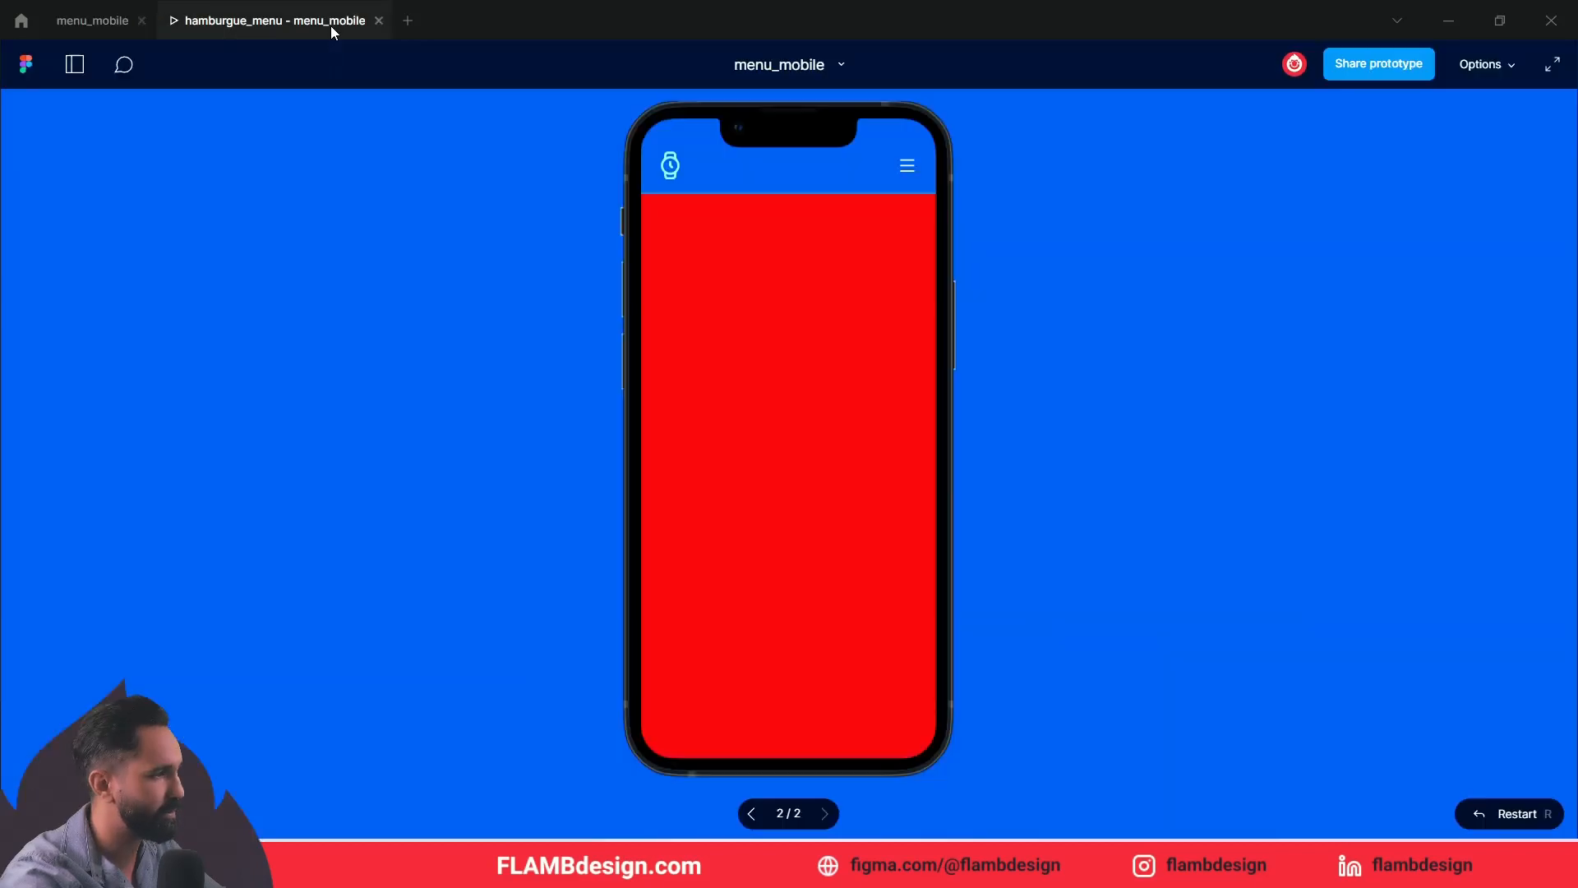
pyautogui.click(909, 169)
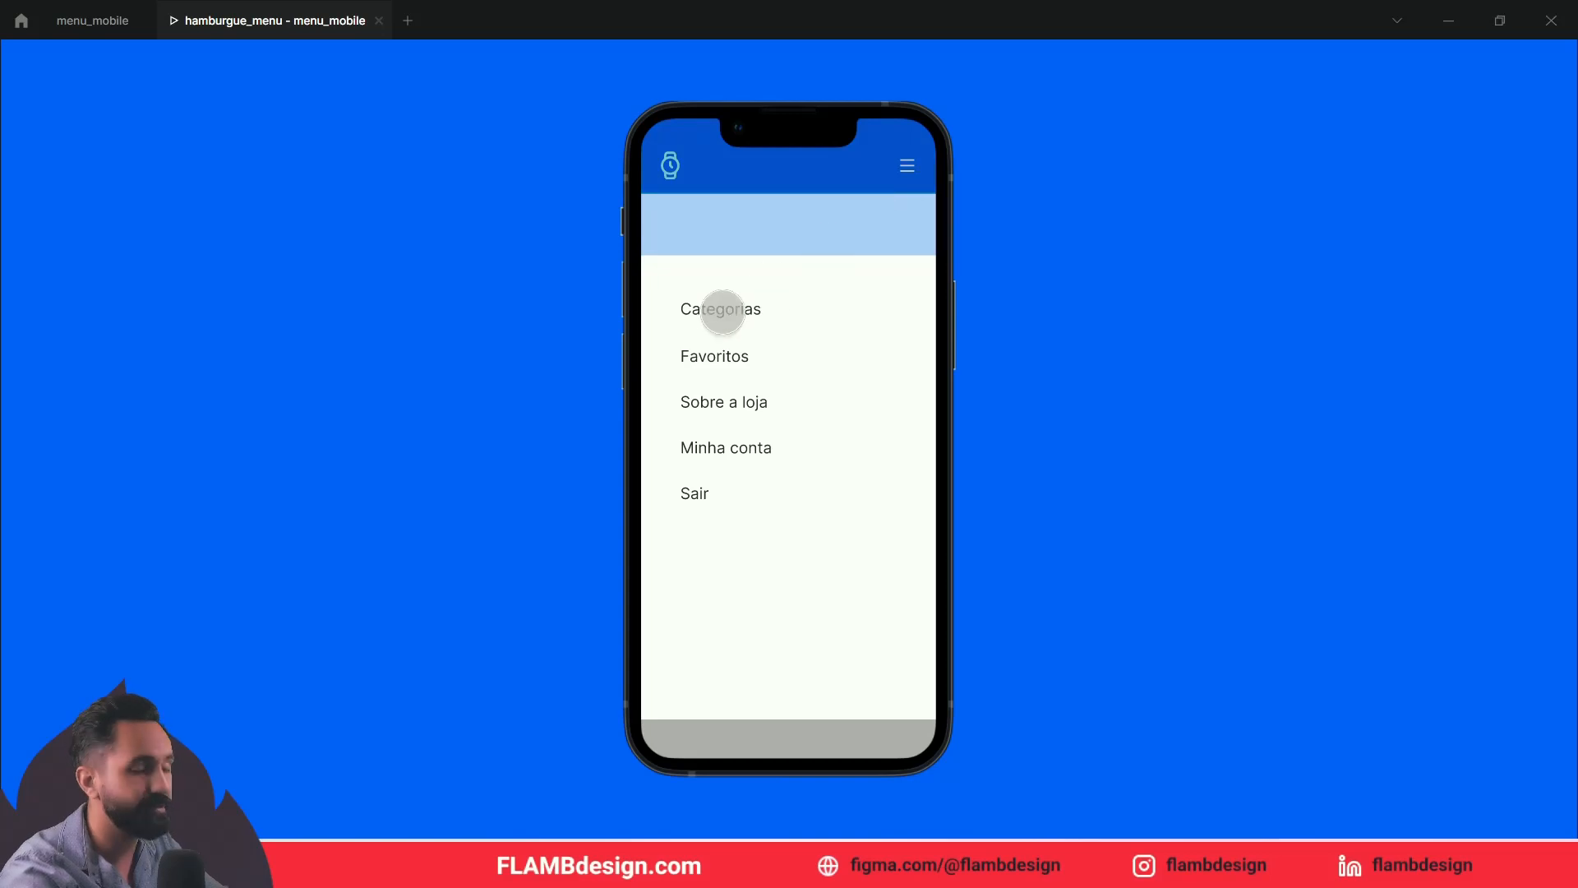
pyautogui.click(722, 310)
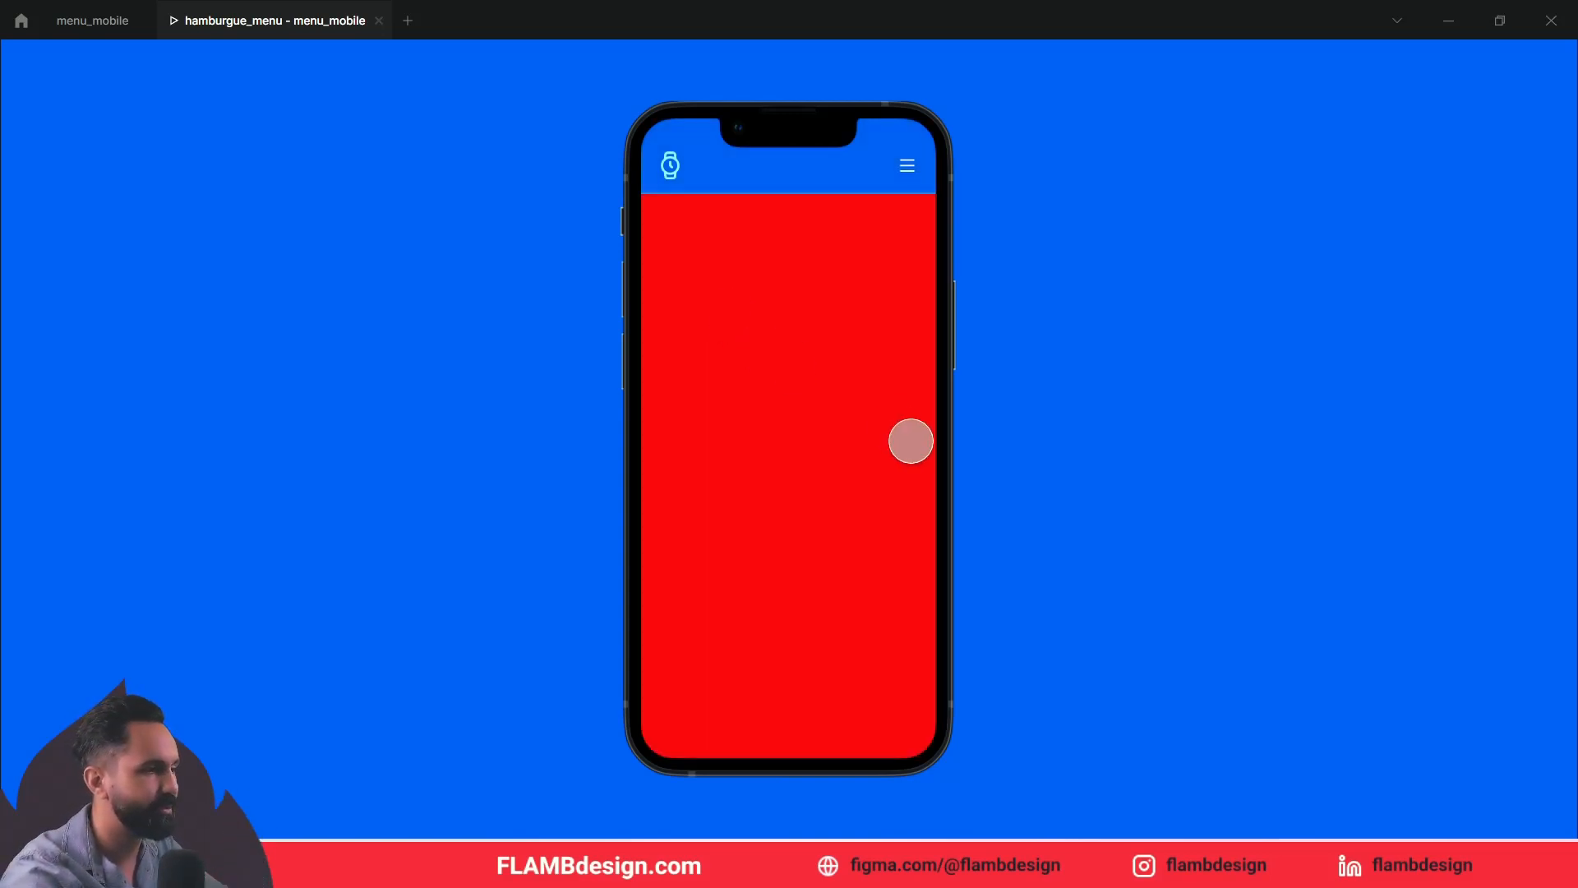
pyautogui.click(906, 166)
pyautogui.click(738, 314)
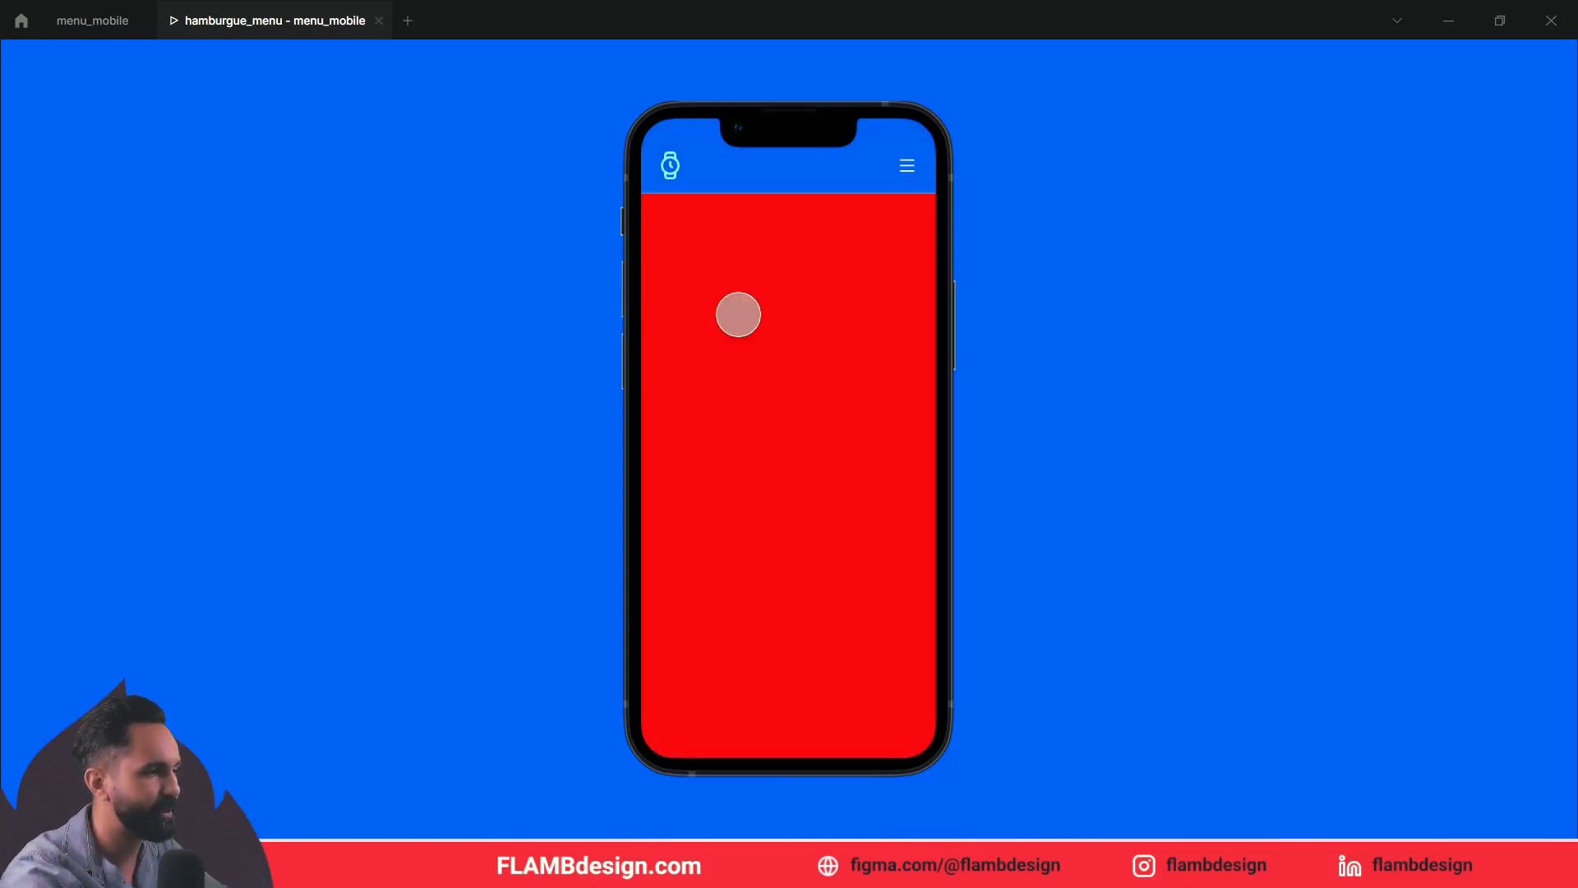
pyautogui.click(914, 161)
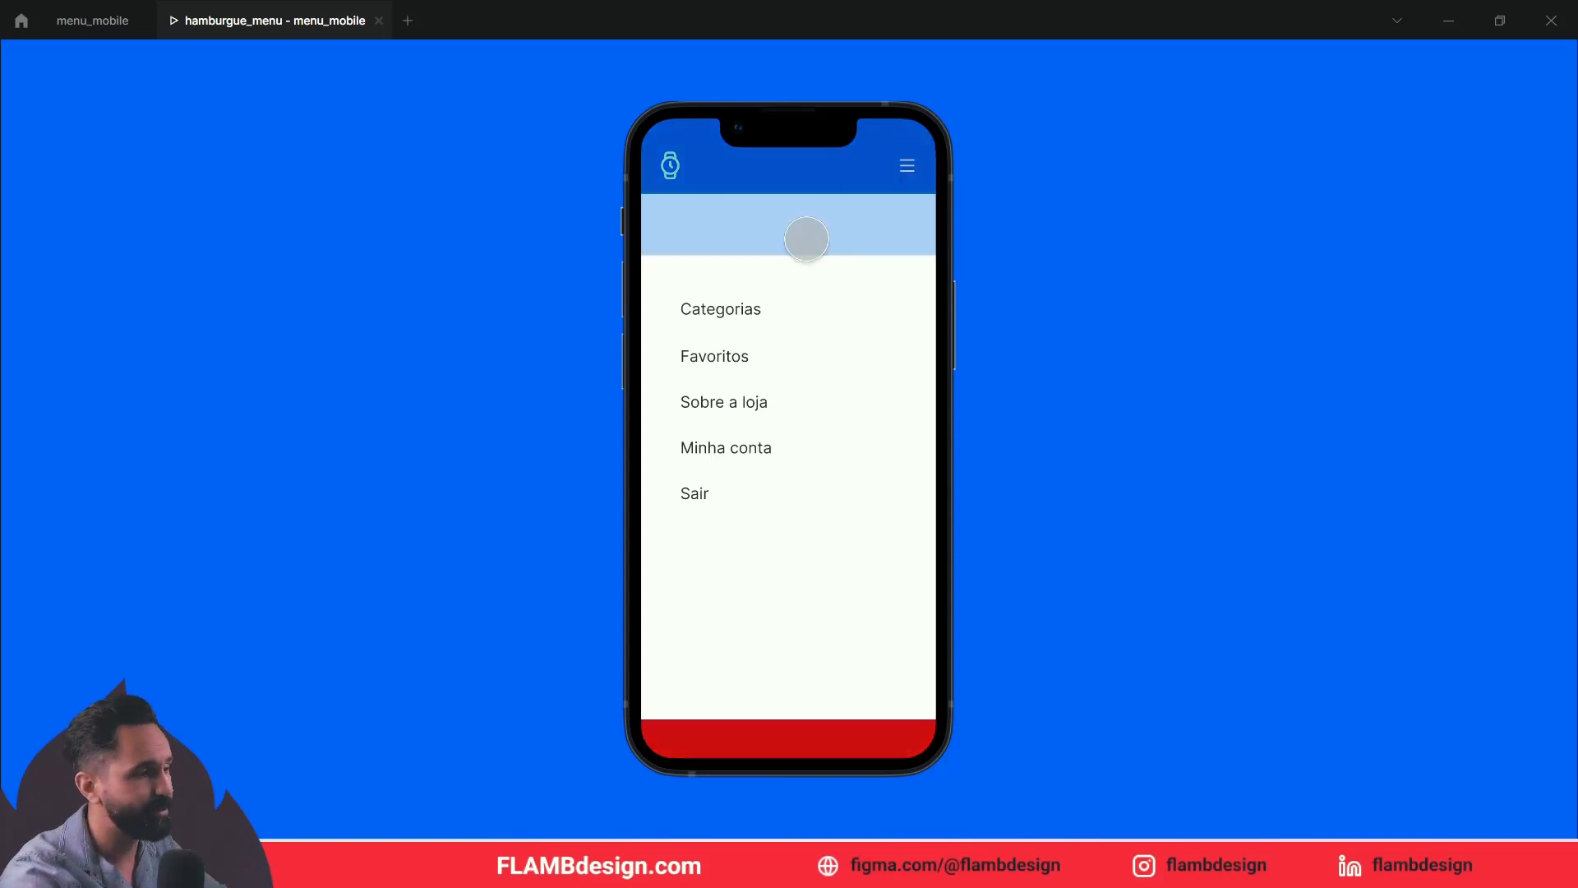
pyautogui.click(743, 310)
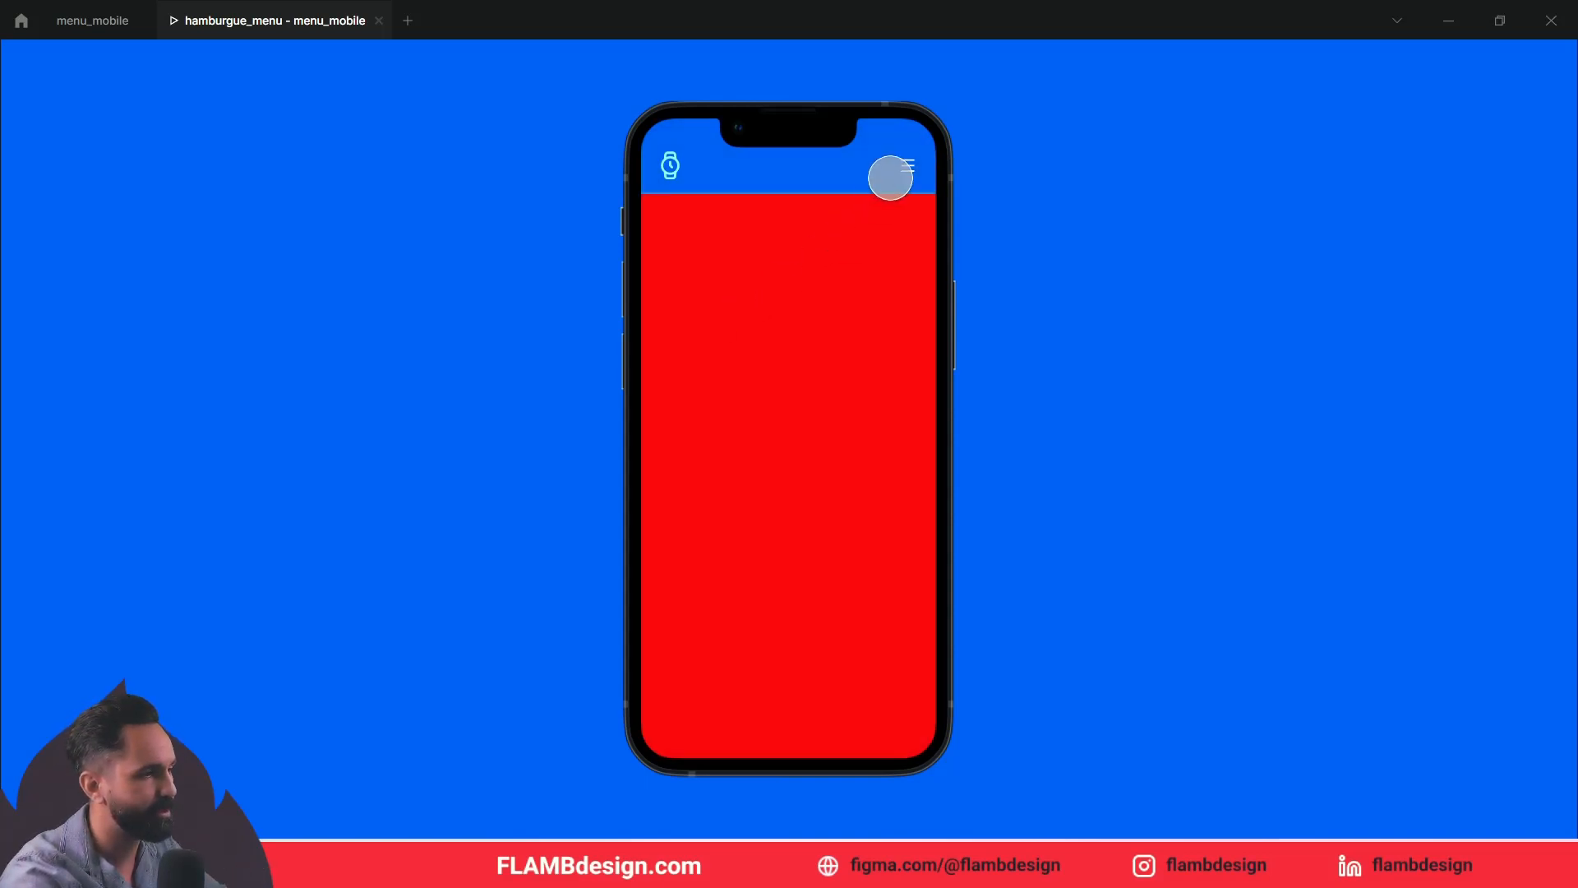
pyautogui.click(908, 166)
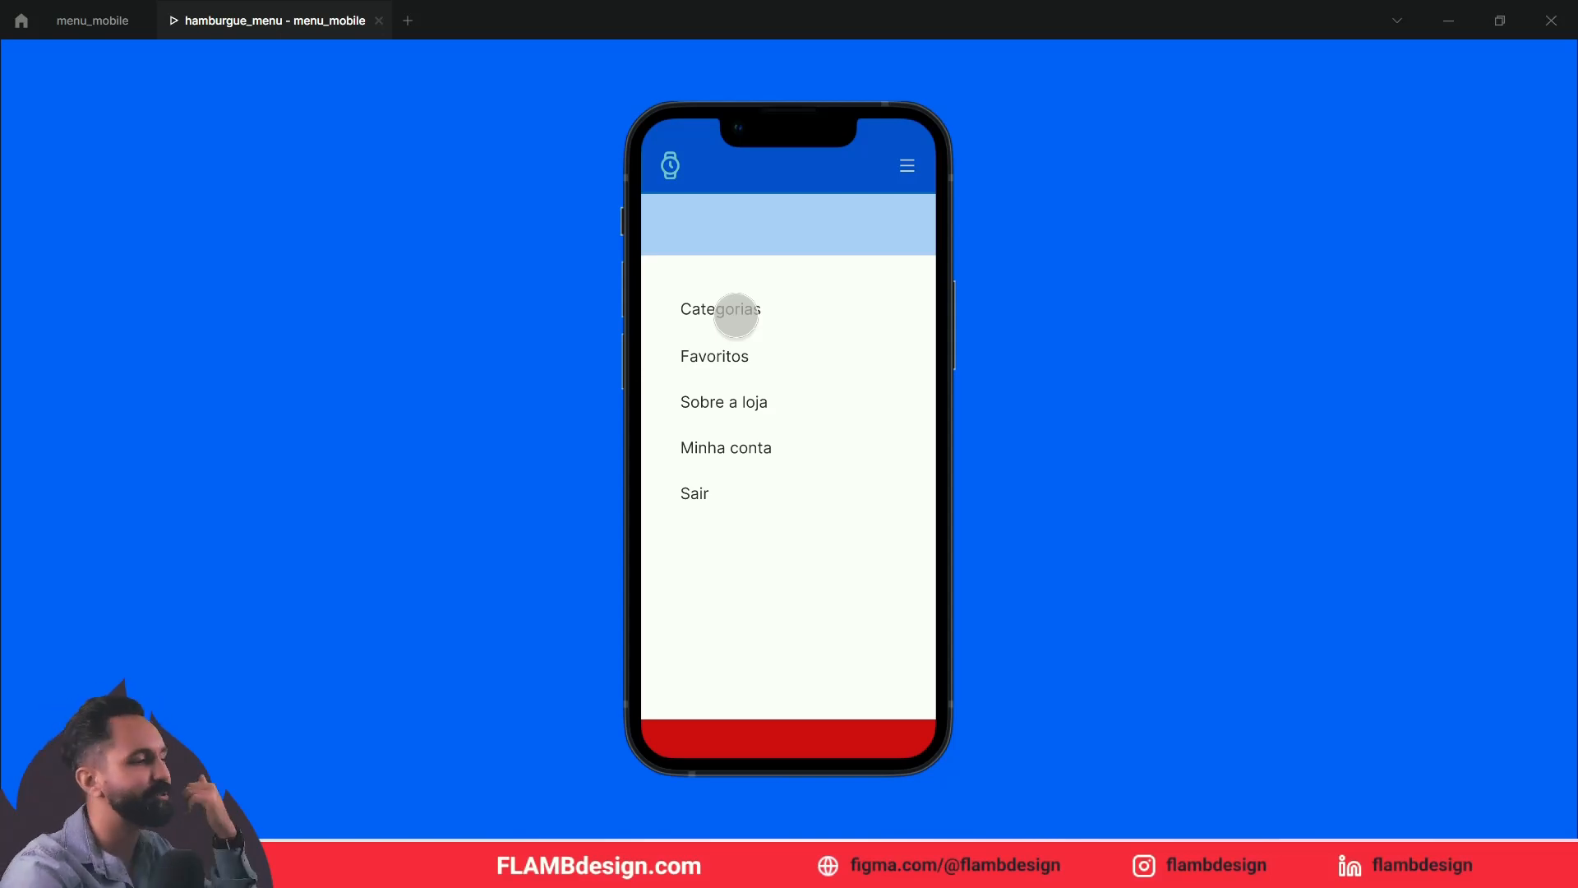
pyautogui.click(736, 315)
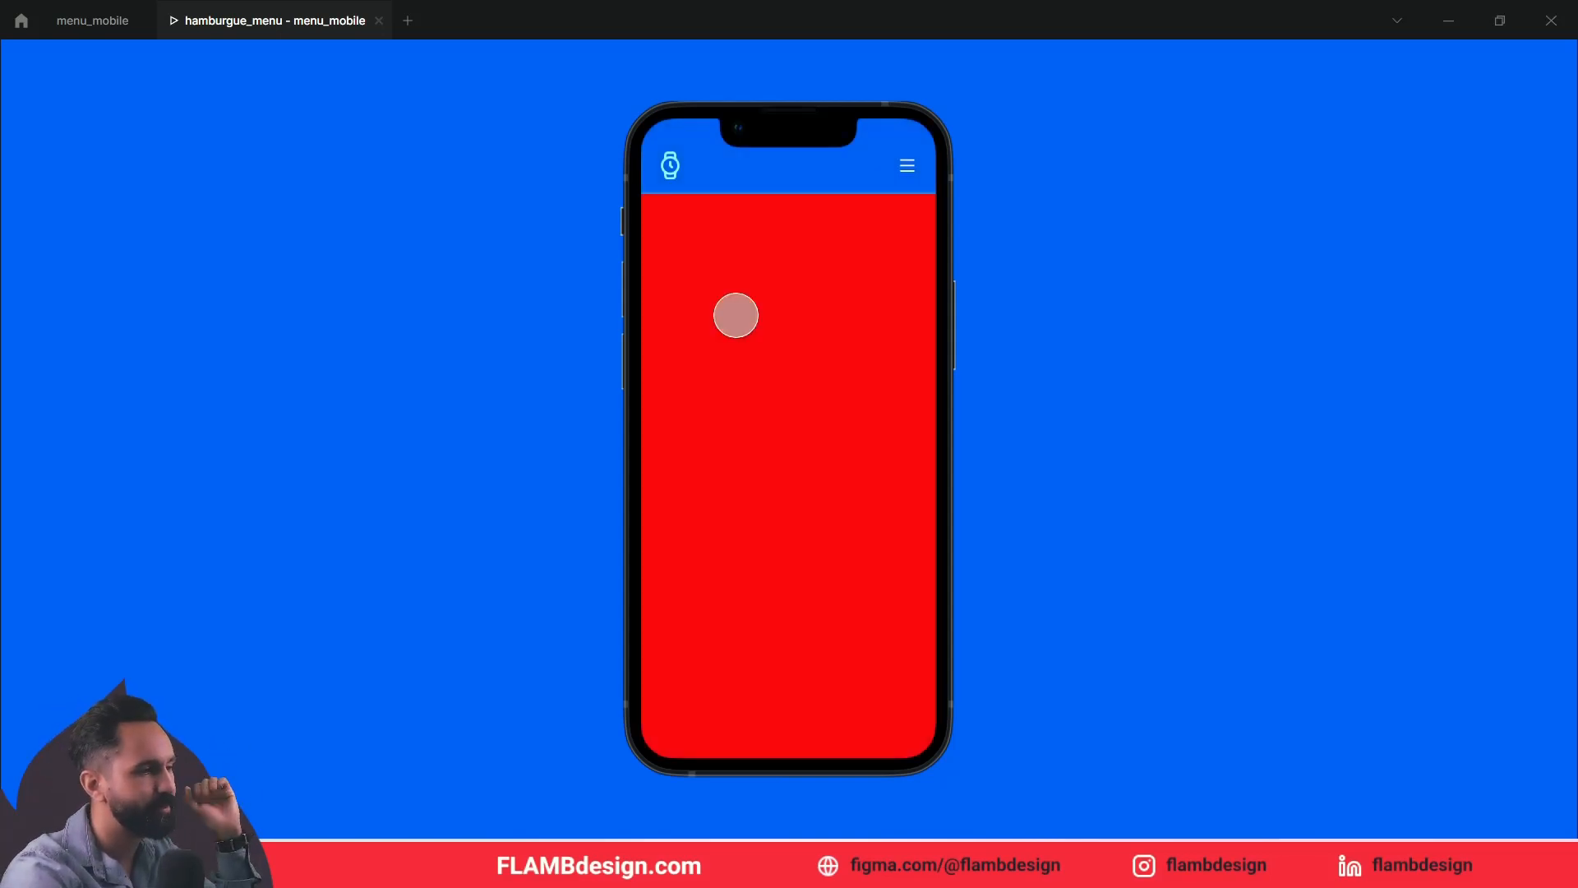
pyautogui.click(907, 166)
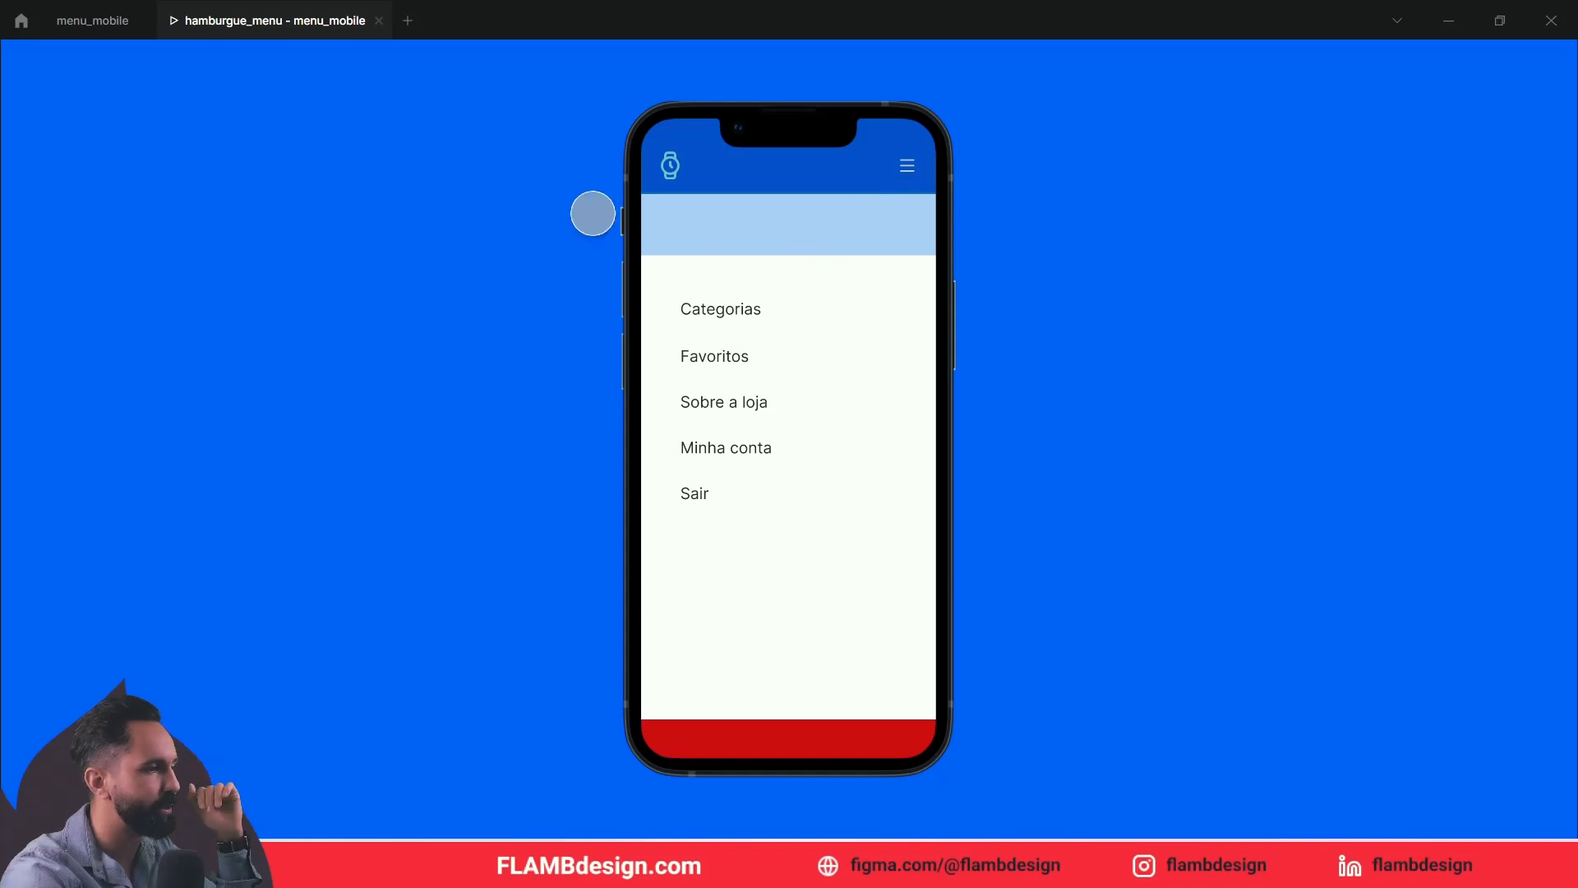
# Step: Connect the Favoritos and Sobre a loja menu items to their matching pages with on-tap Navigate to interactions using Instant animation
pyautogui.click(87, 23)
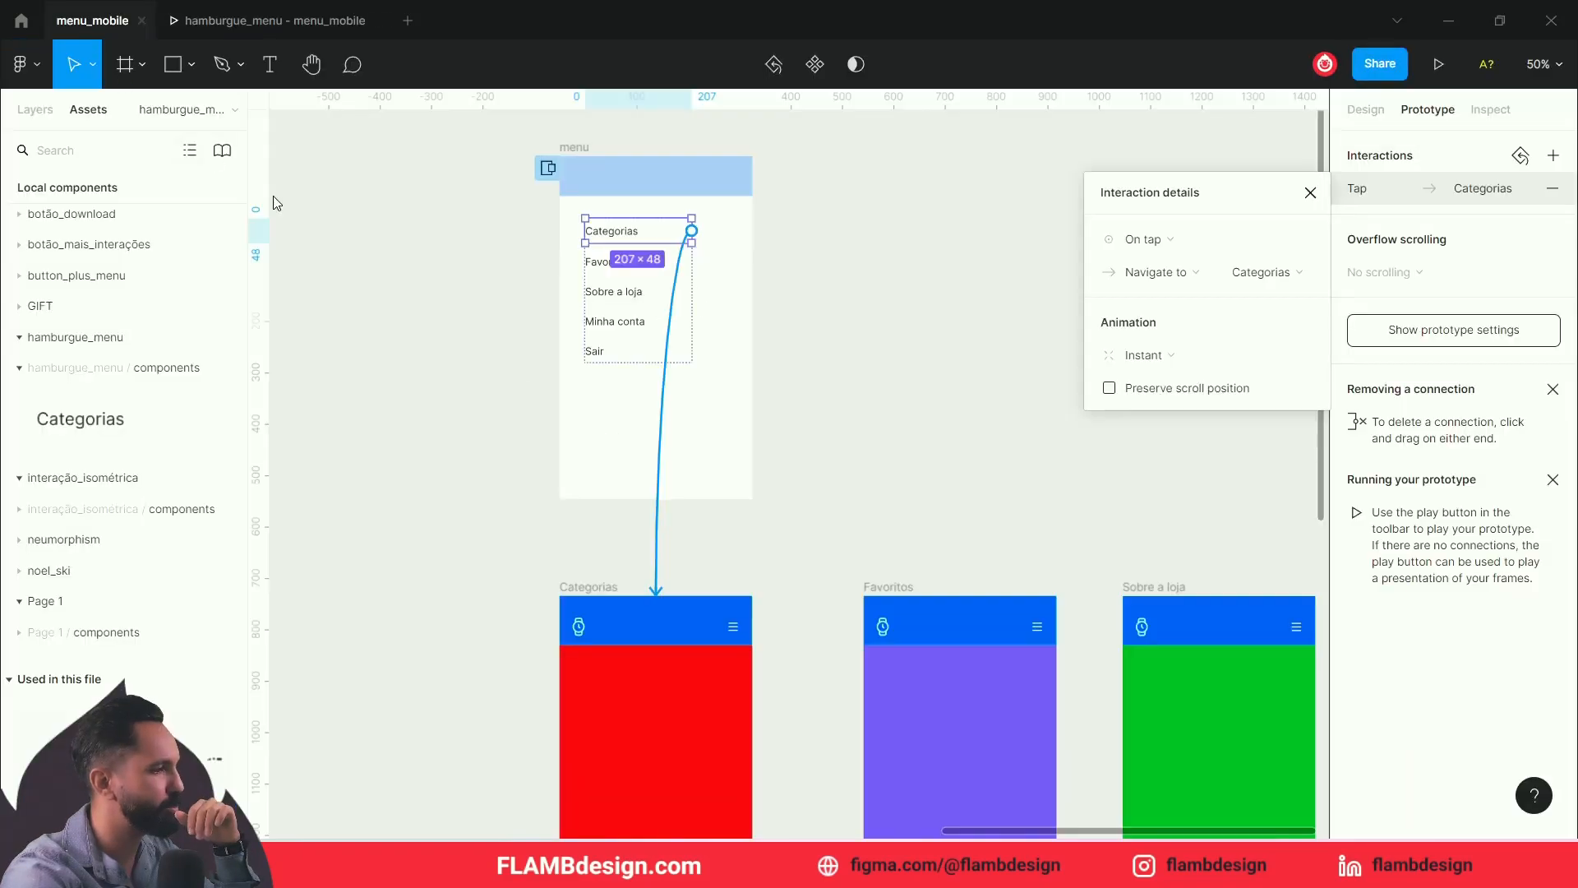
pyautogui.click(604, 263)
pyautogui.moveTo(691, 261); pyautogui.dragTo(934, 620)
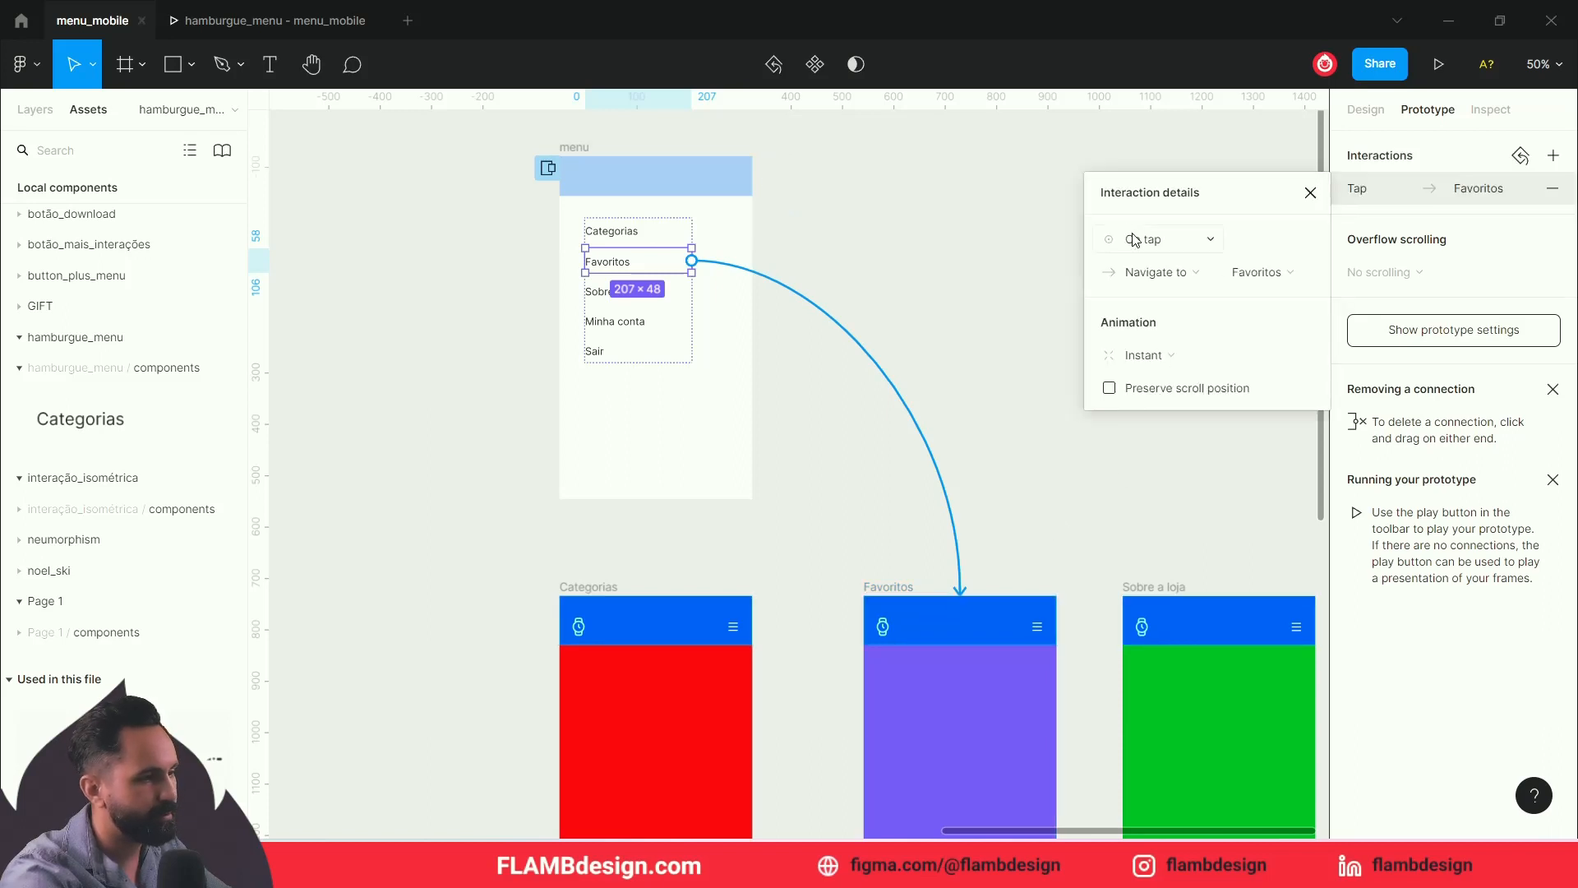
pyautogui.click(608, 295)
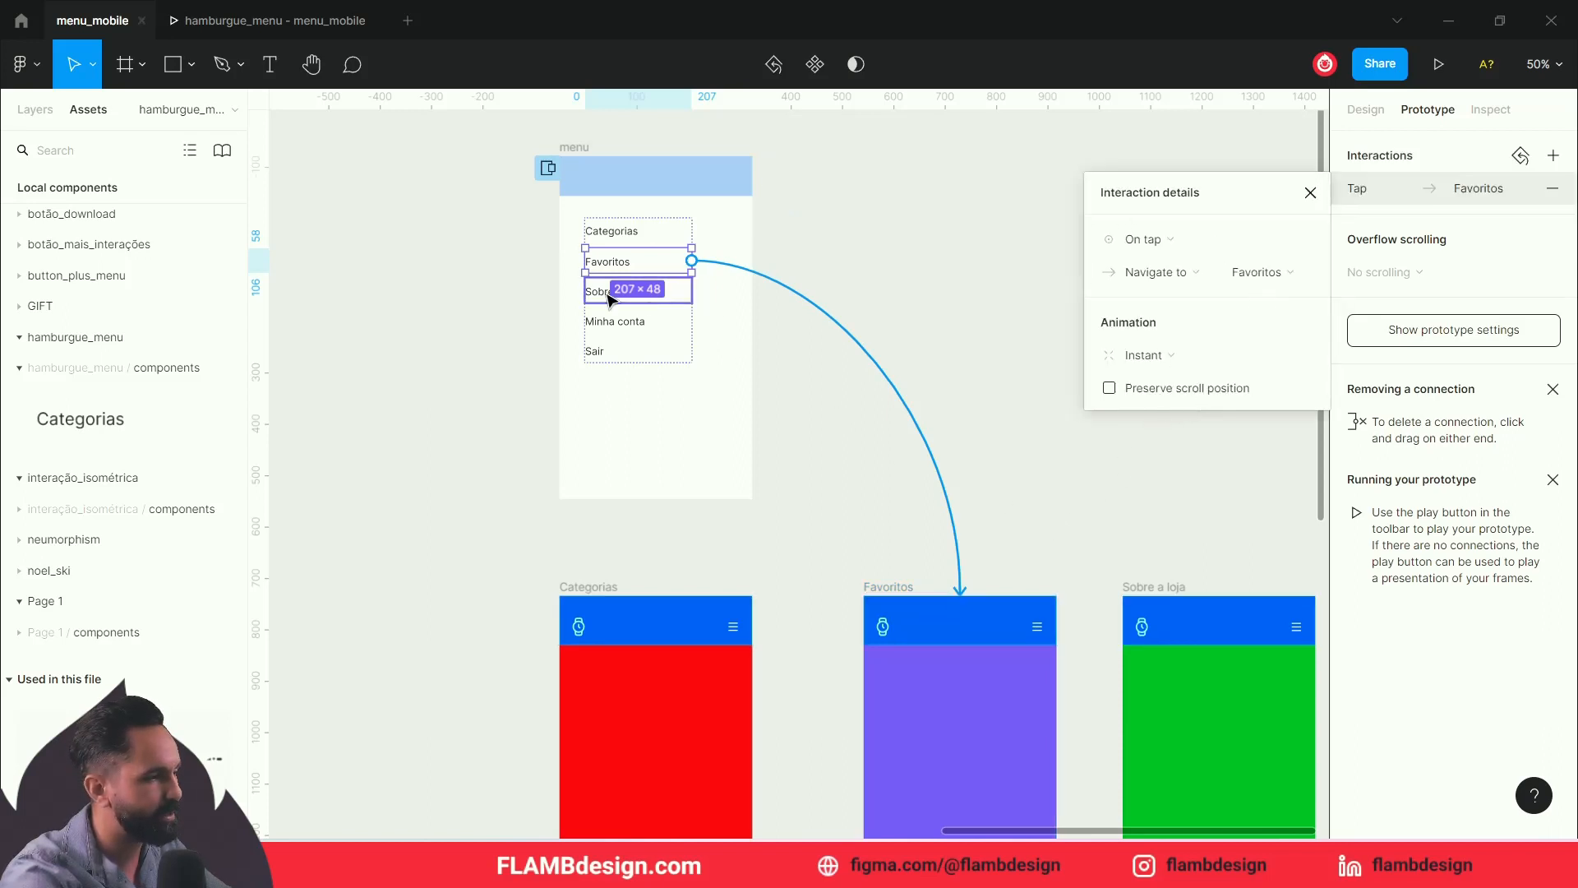
pyautogui.moveTo(698, 294); pyautogui.dragTo(1175, 608)
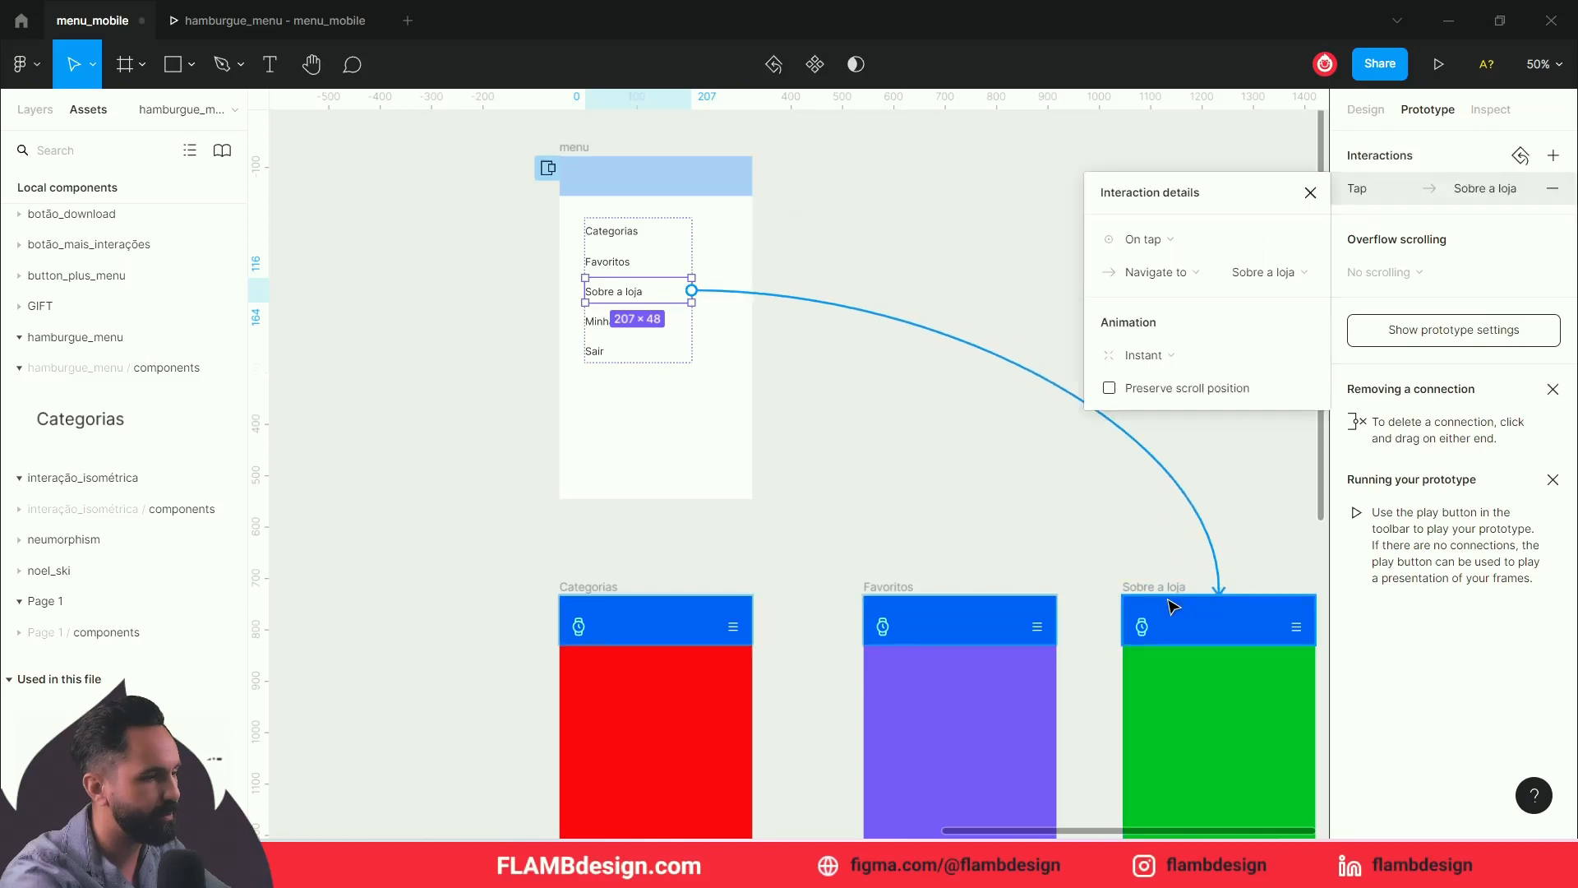
# Step: Switch to the hamburgue_menu prototype preview and test the Categorias and Favoritos links from the hamburger menu
pyautogui.click(311, 27)
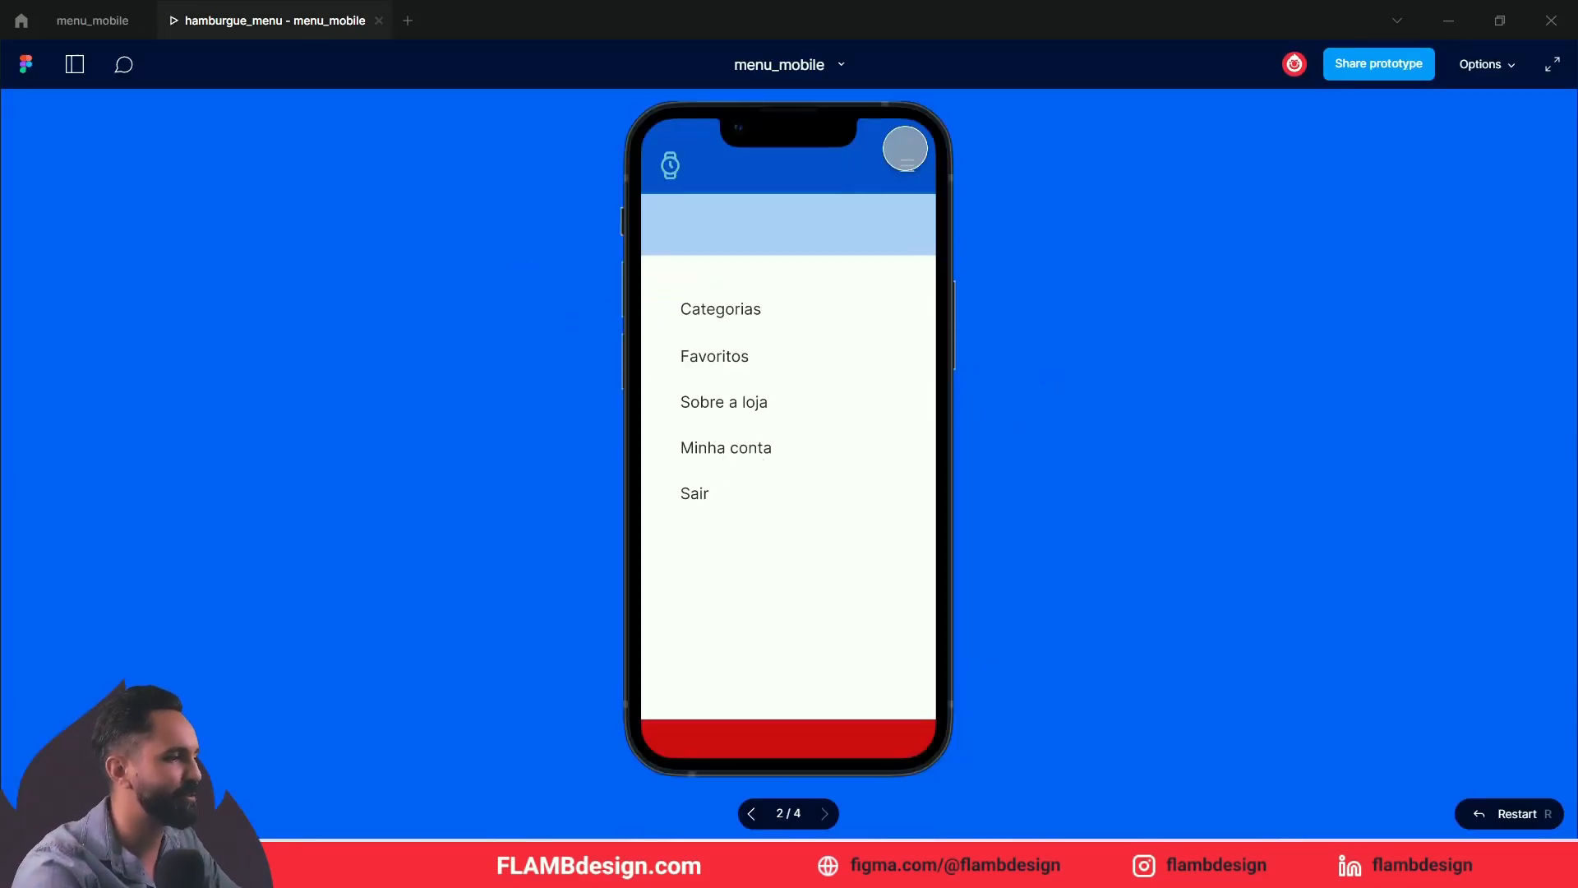
pyautogui.click(907, 160)
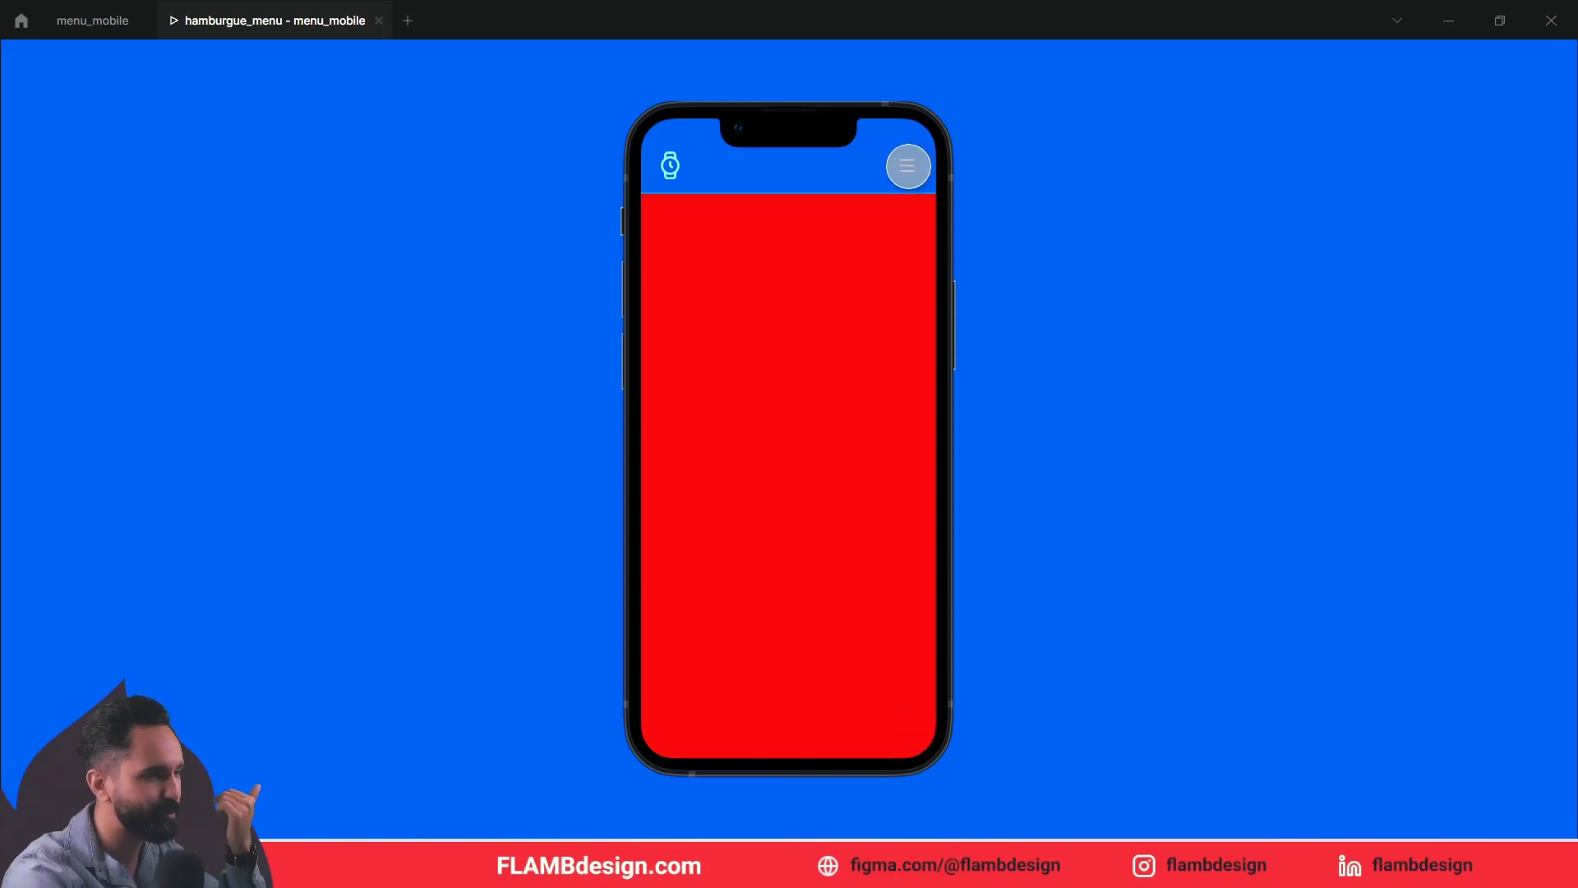
pyautogui.click(908, 171)
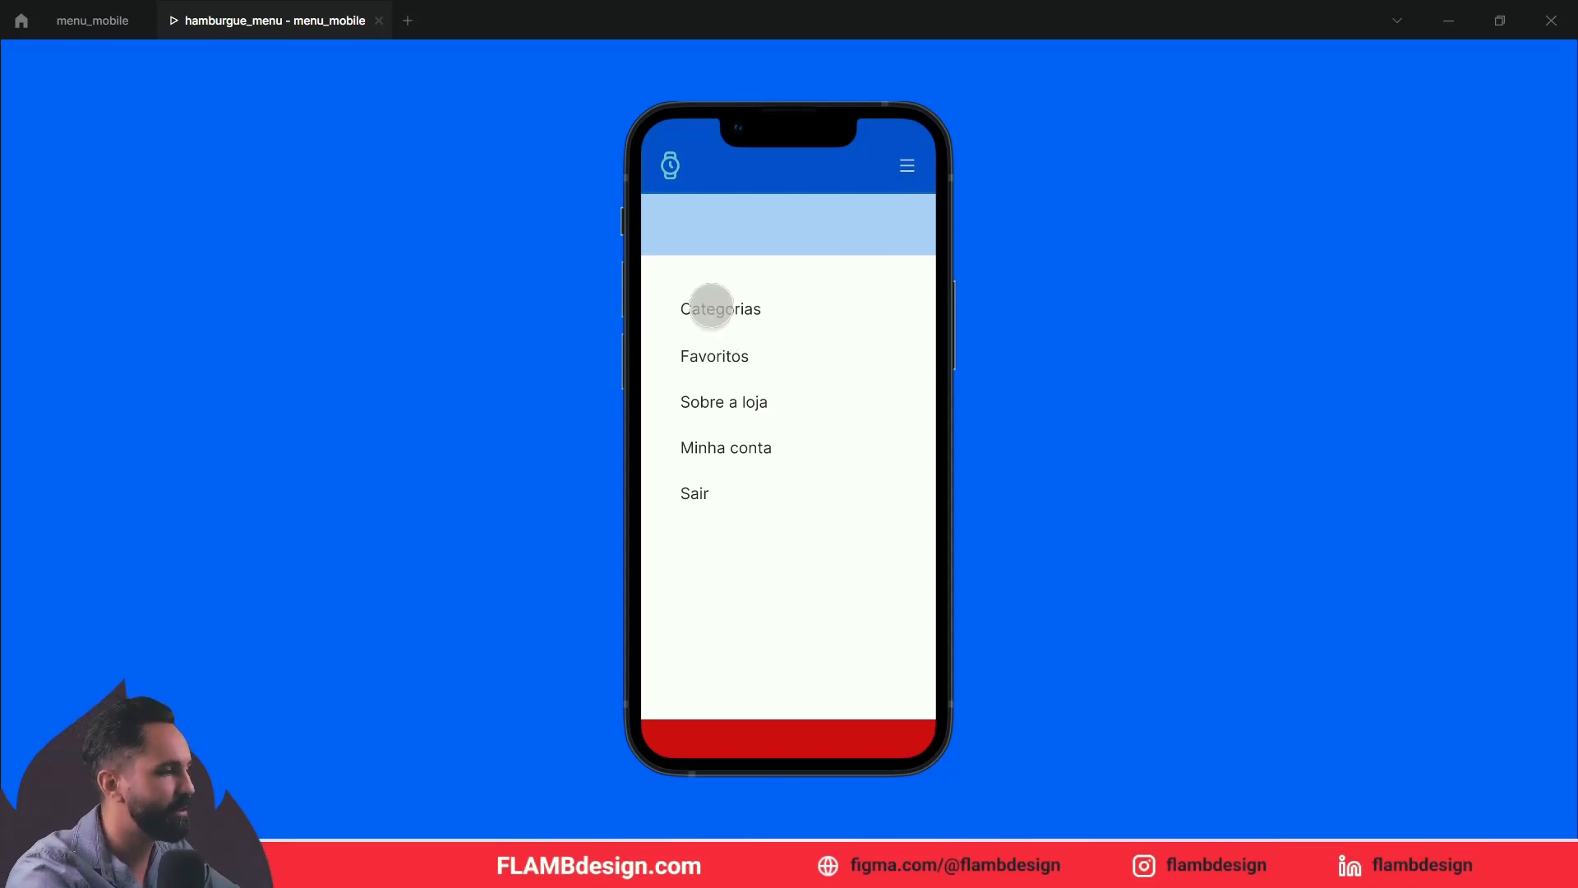
pyautogui.click(713, 308)
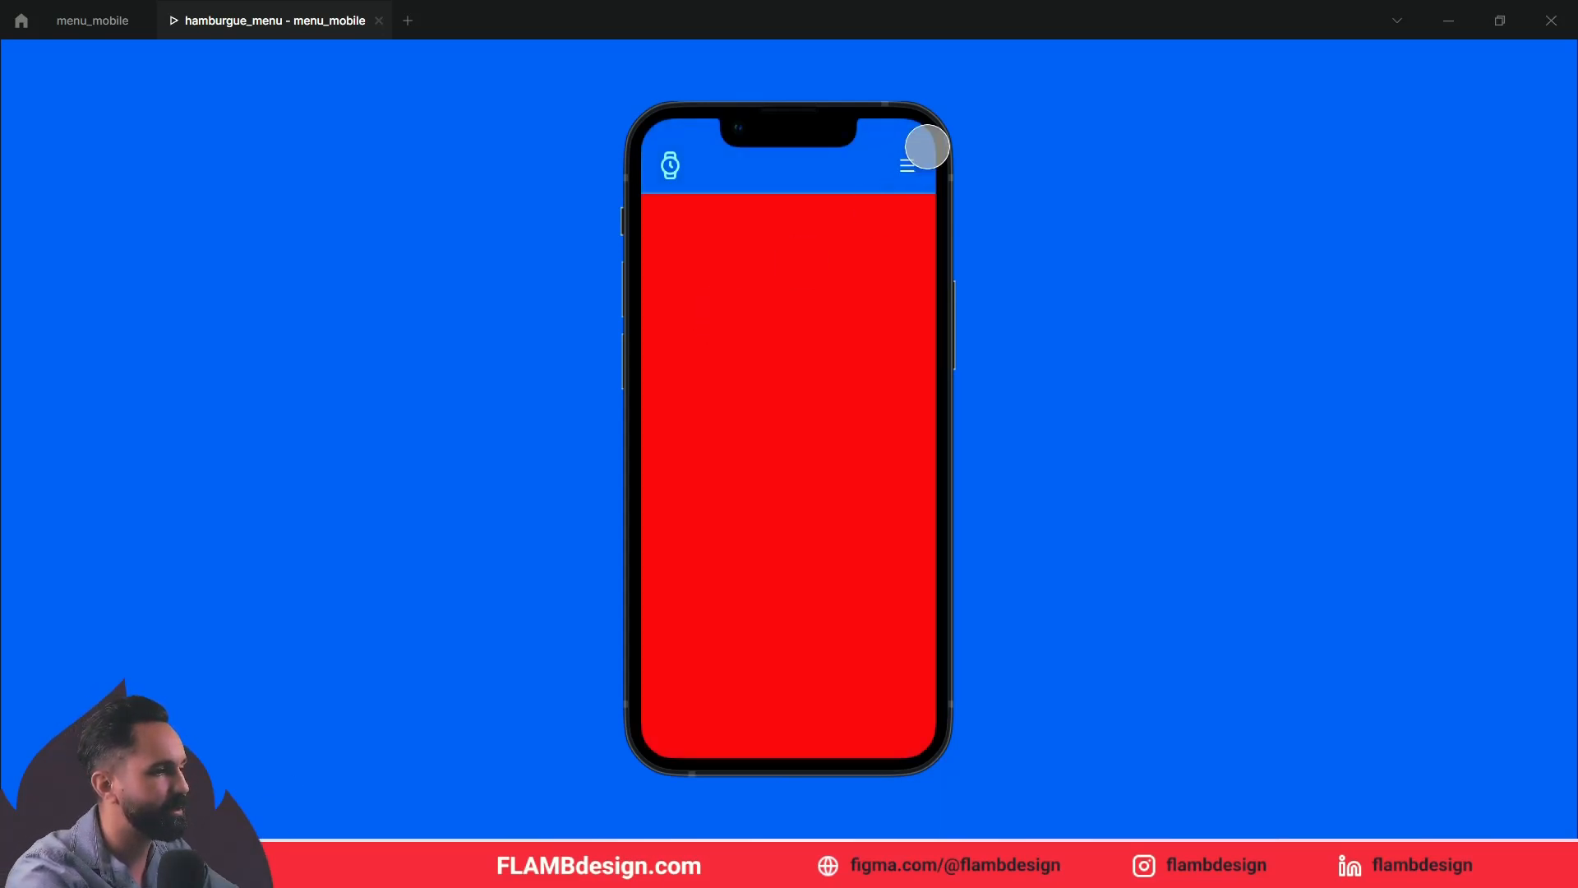
pyautogui.click(924, 159)
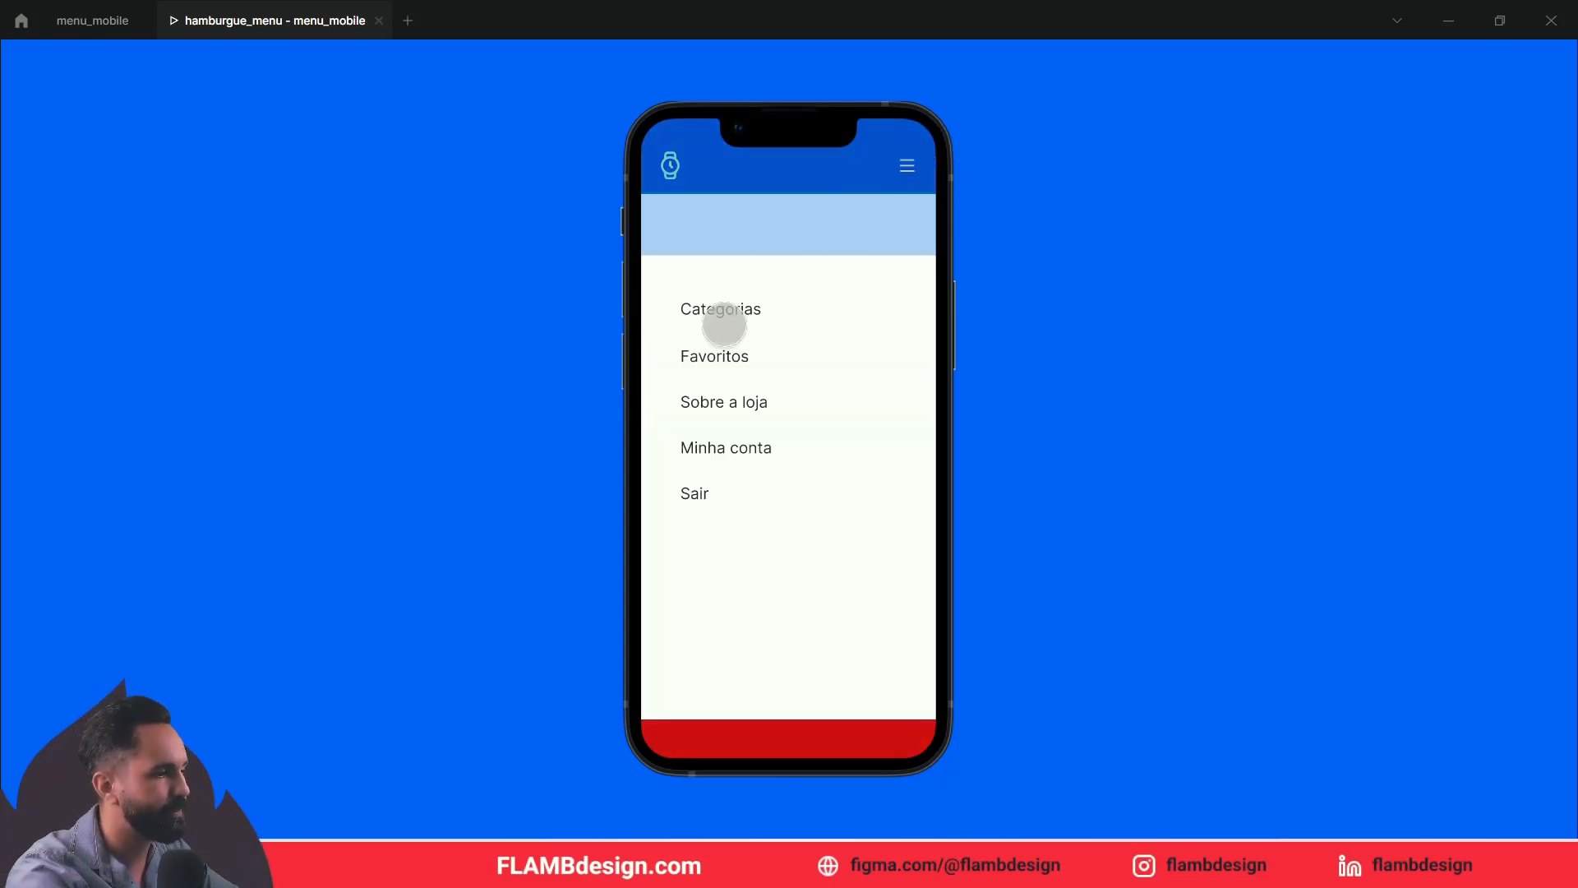
pyautogui.click(714, 355)
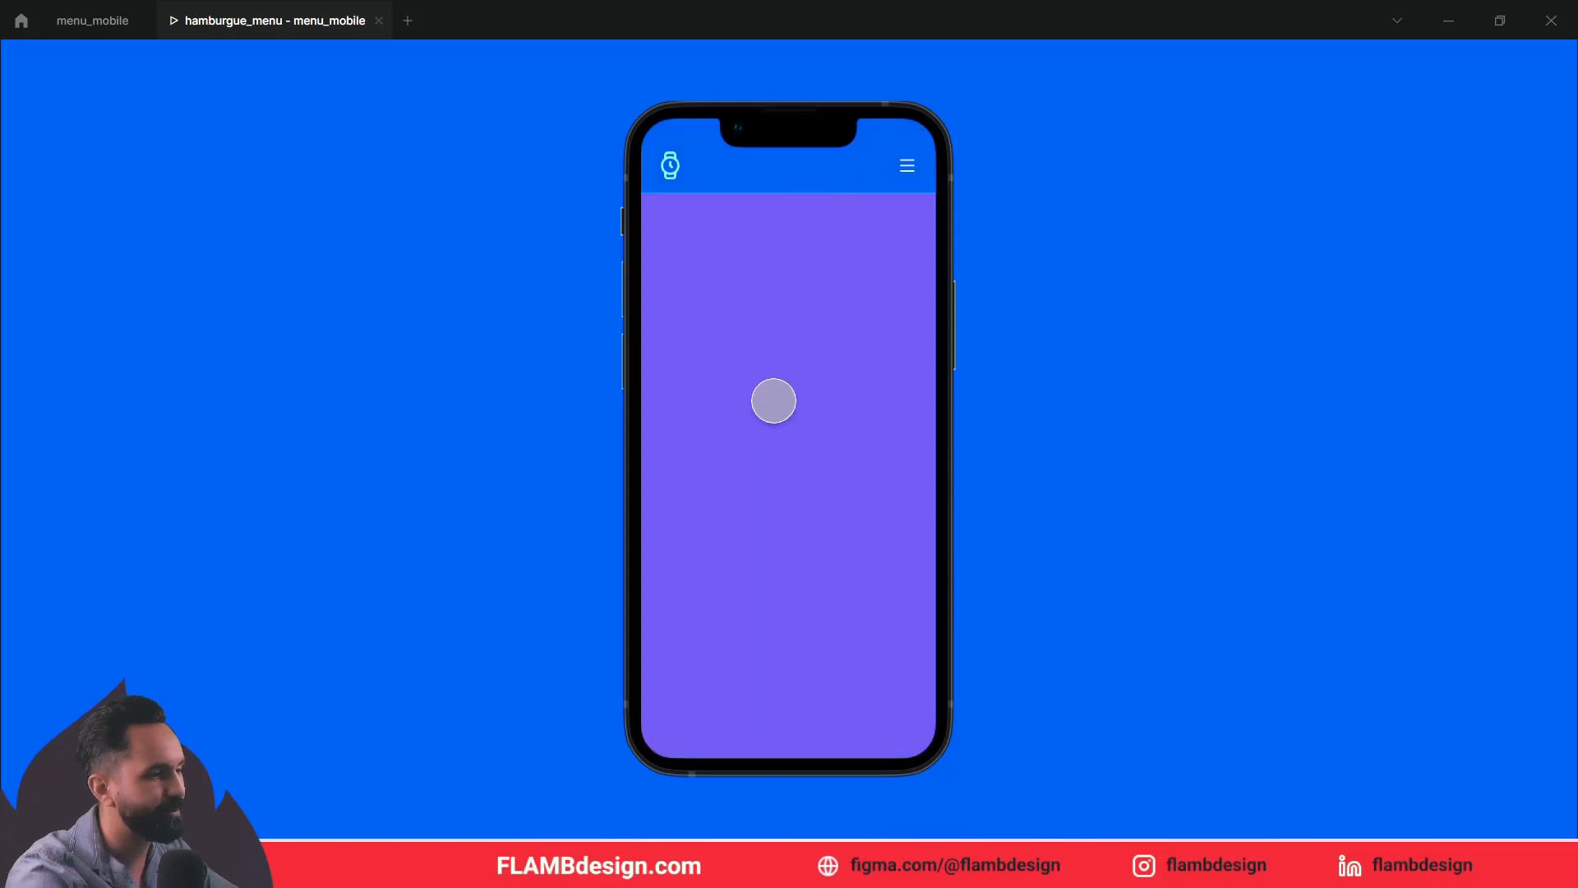